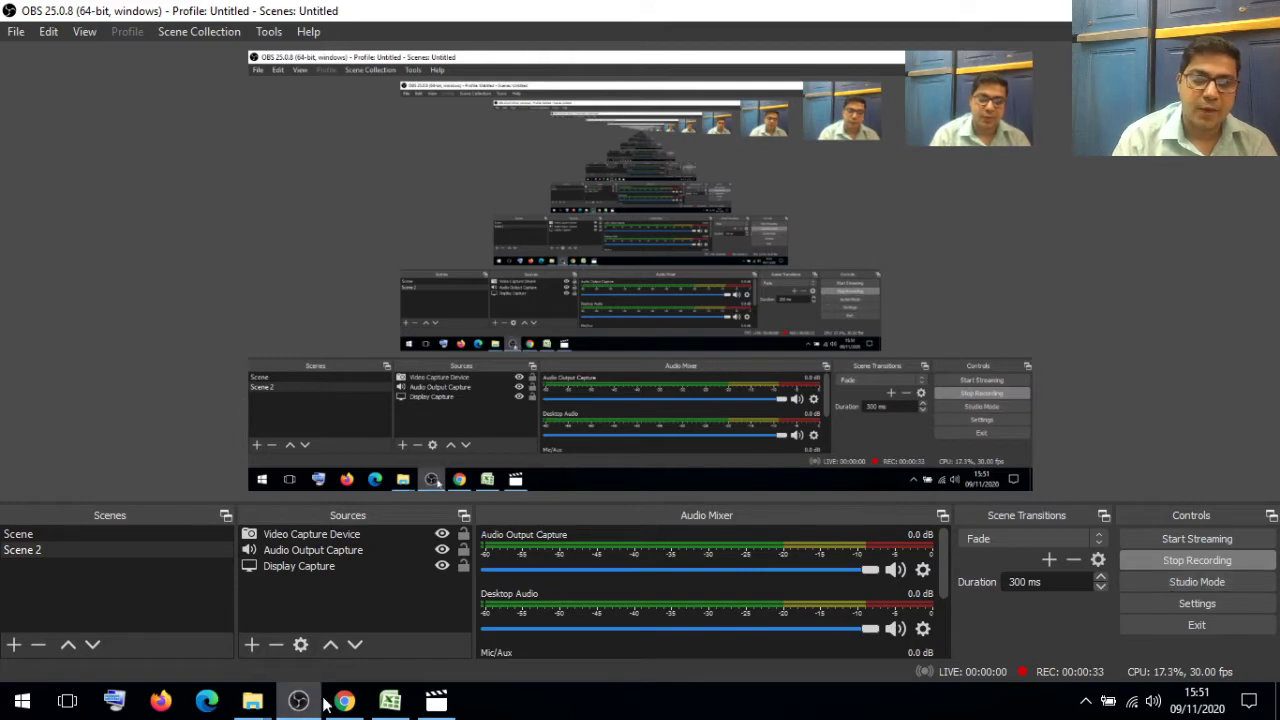
# Step: Switch to the Accounting of Co-operative Societies workbook in Excel and review the adjustments below the trial balance on sheet Q1
pyautogui.click(390, 700)
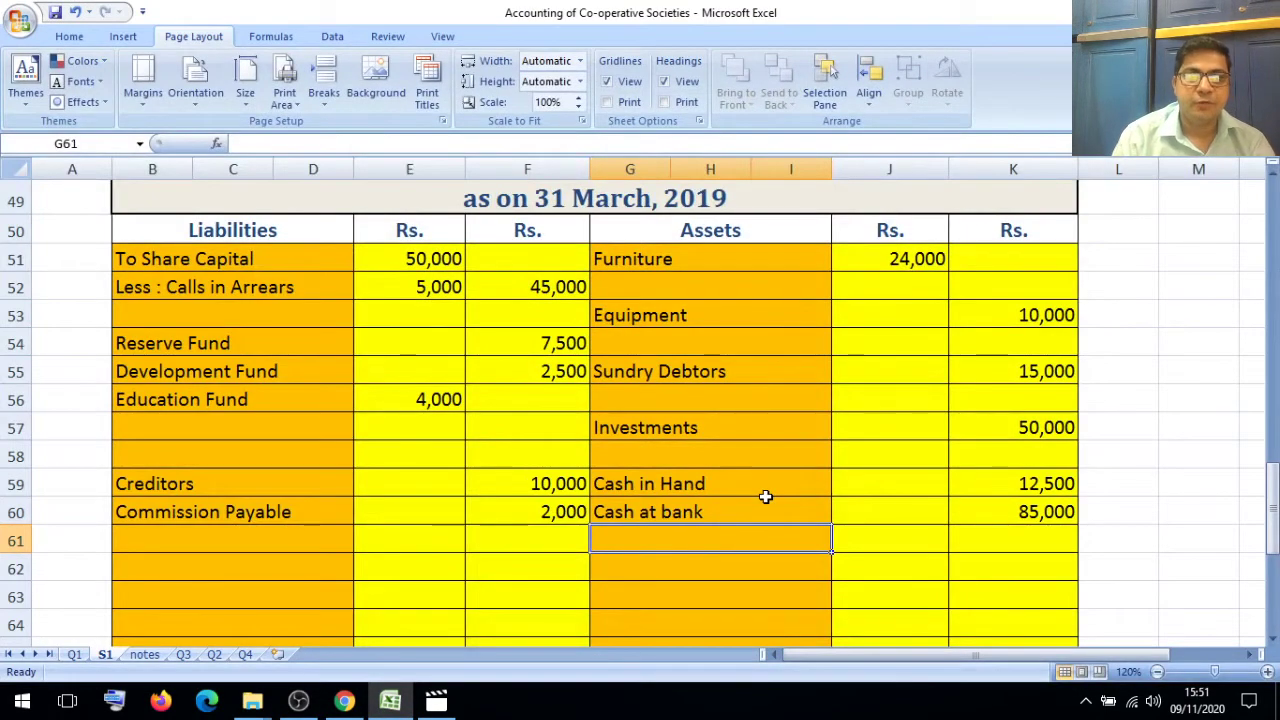
pyautogui.click(73, 654)
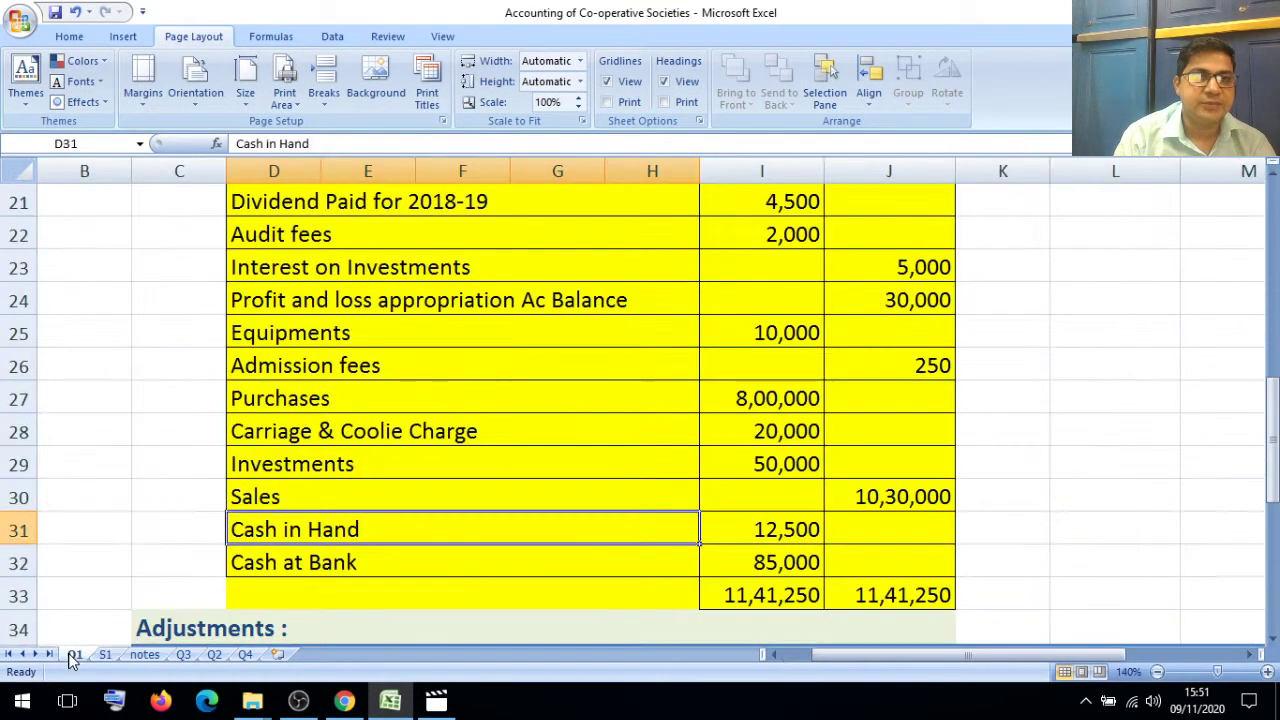
pyautogui.click(1273, 638)
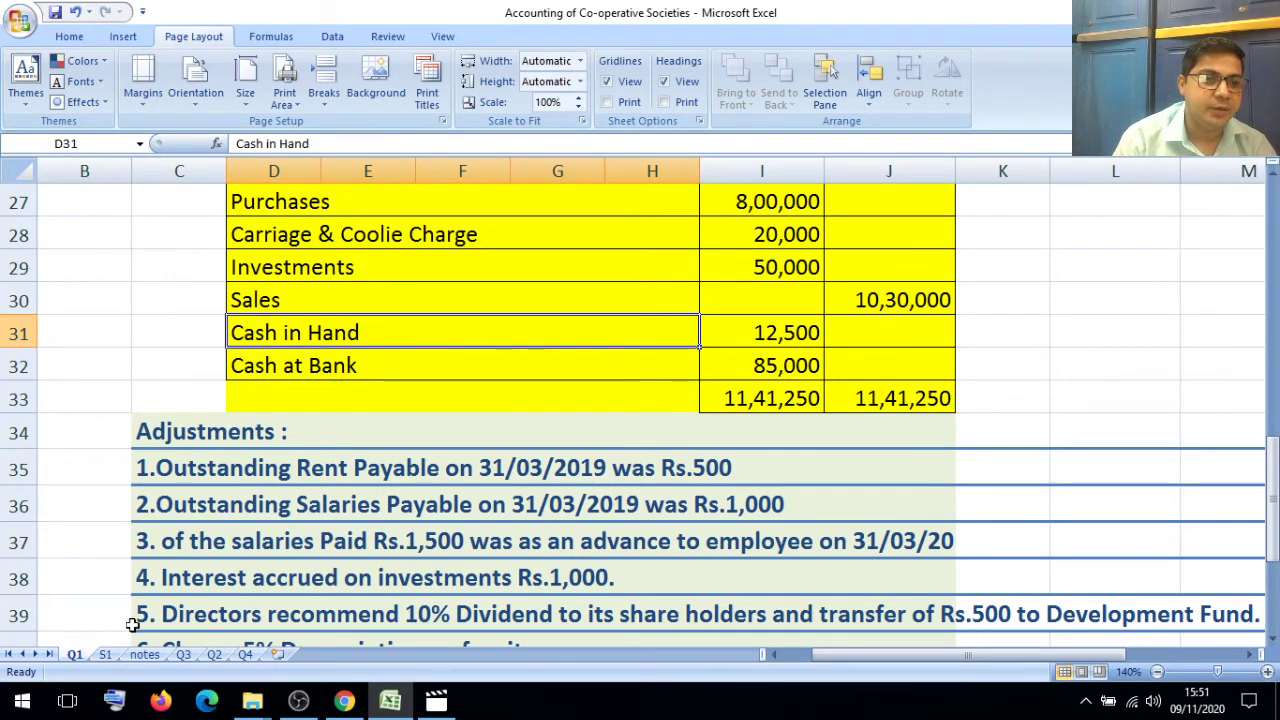
# Step: In the Profit and Loss Account on sheet S1, enter "Add : Outstanding" in B24 beneath To Rent and Taxes
pyautogui.click(105, 655)
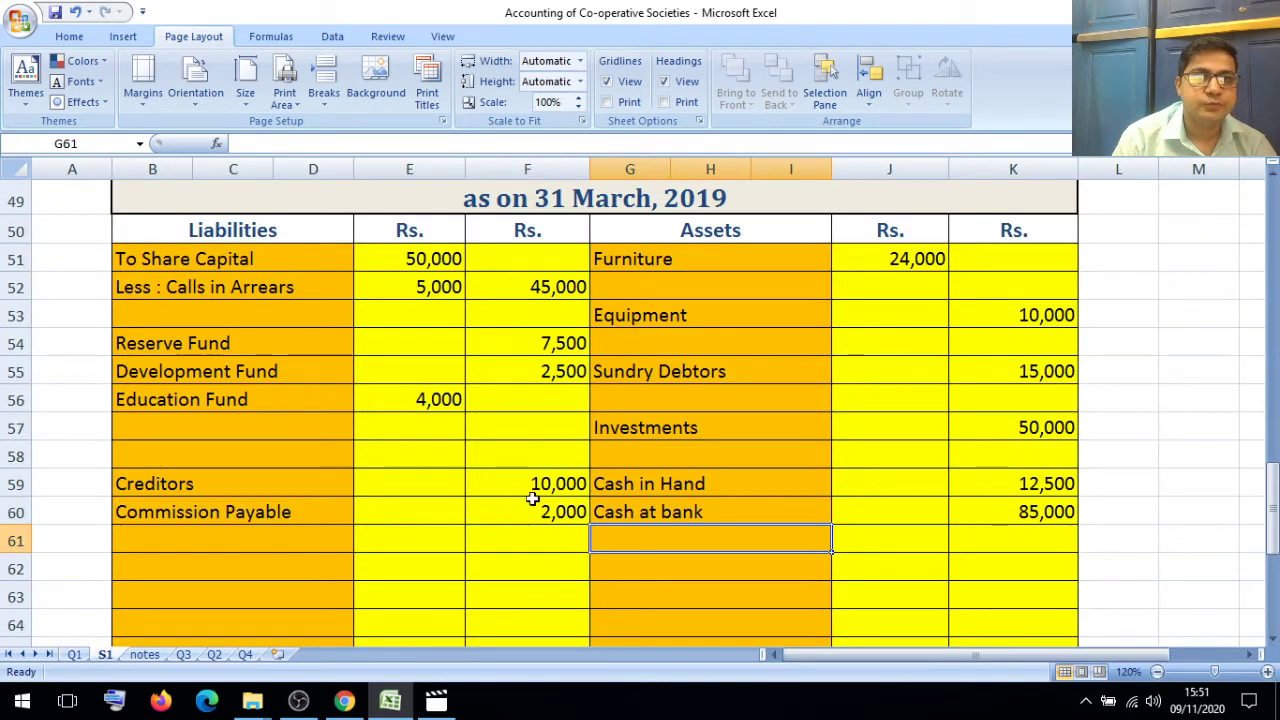
pyautogui.scroll(7, 1272, 176)
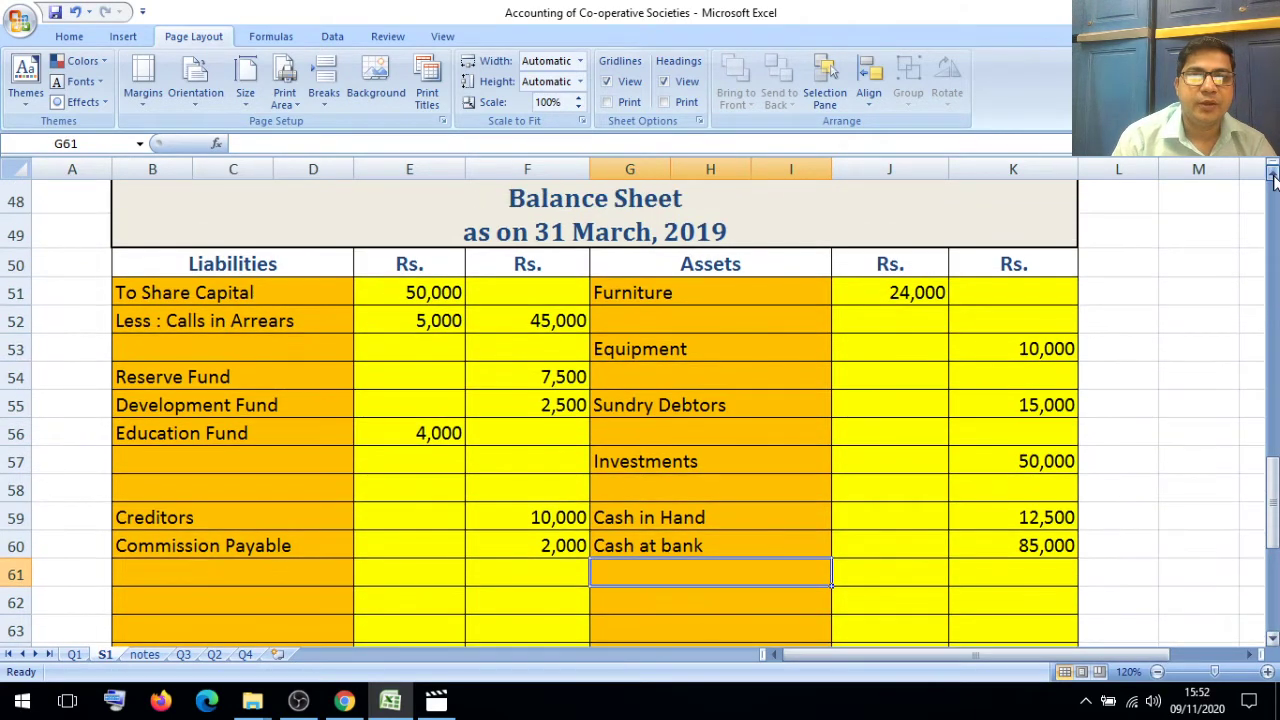
pyautogui.scroll(3, 1272, 176)
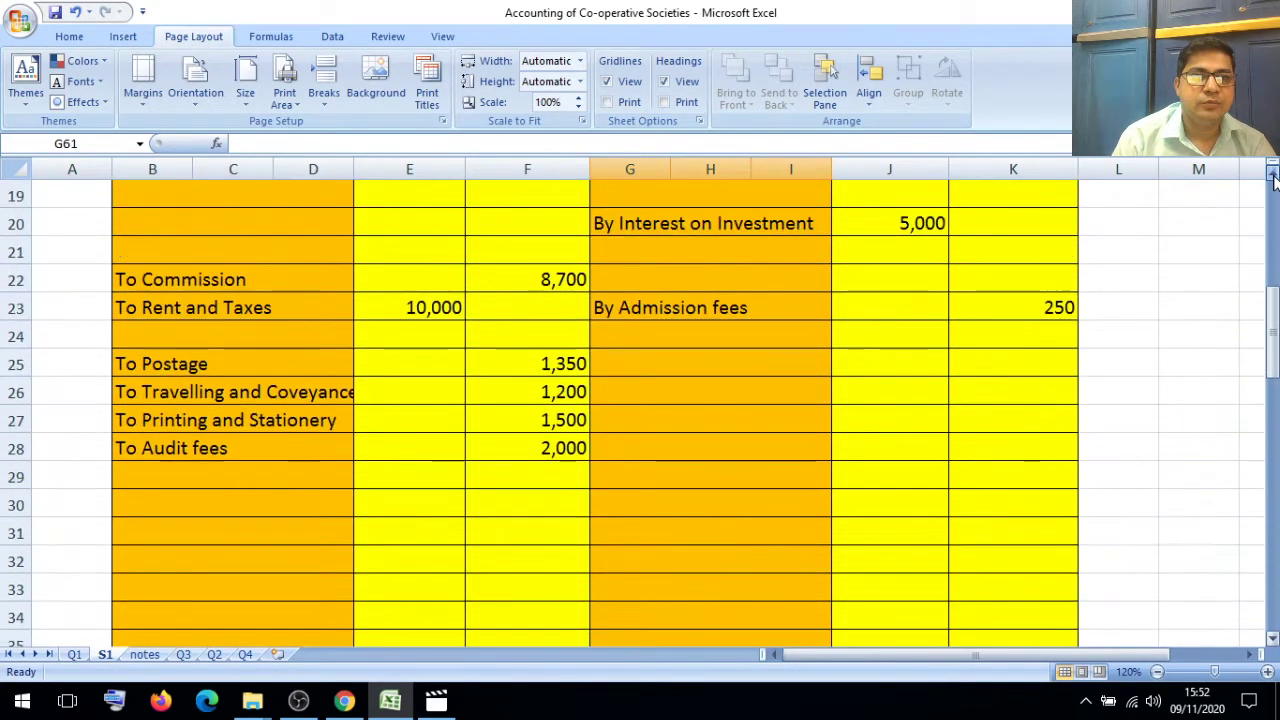
pyautogui.click(260, 338)
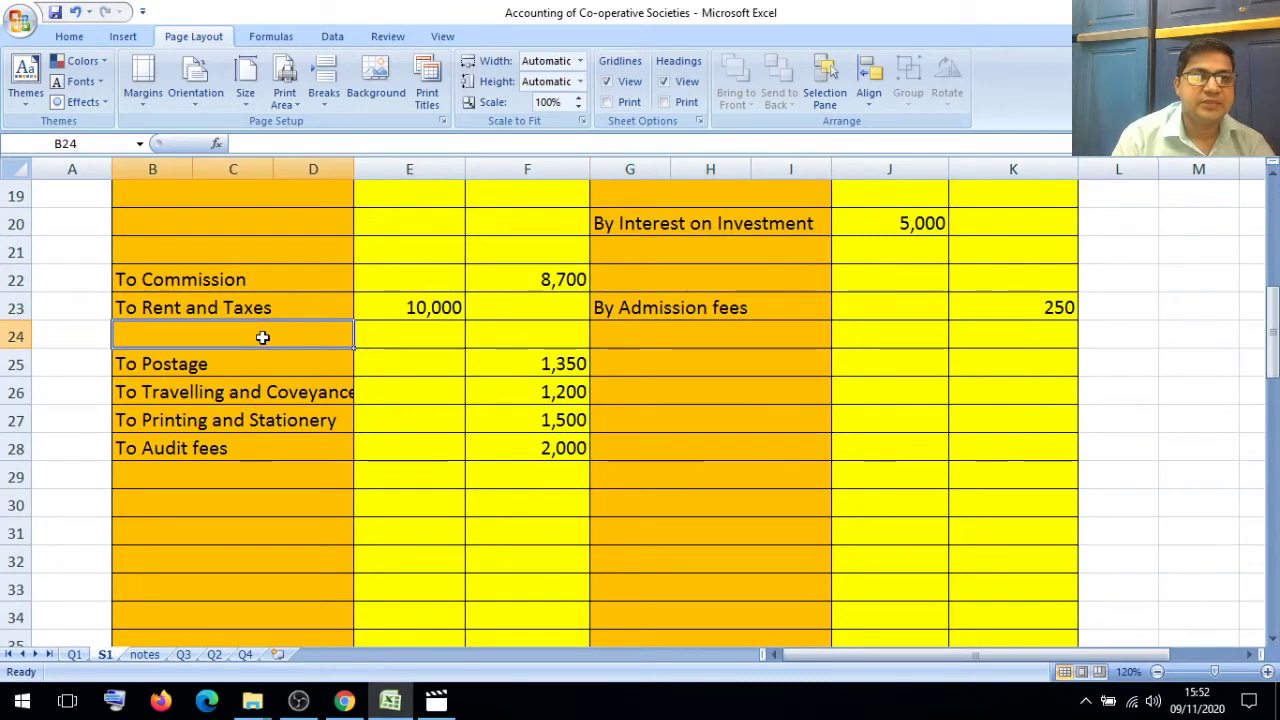
pyautogui.write('Add')
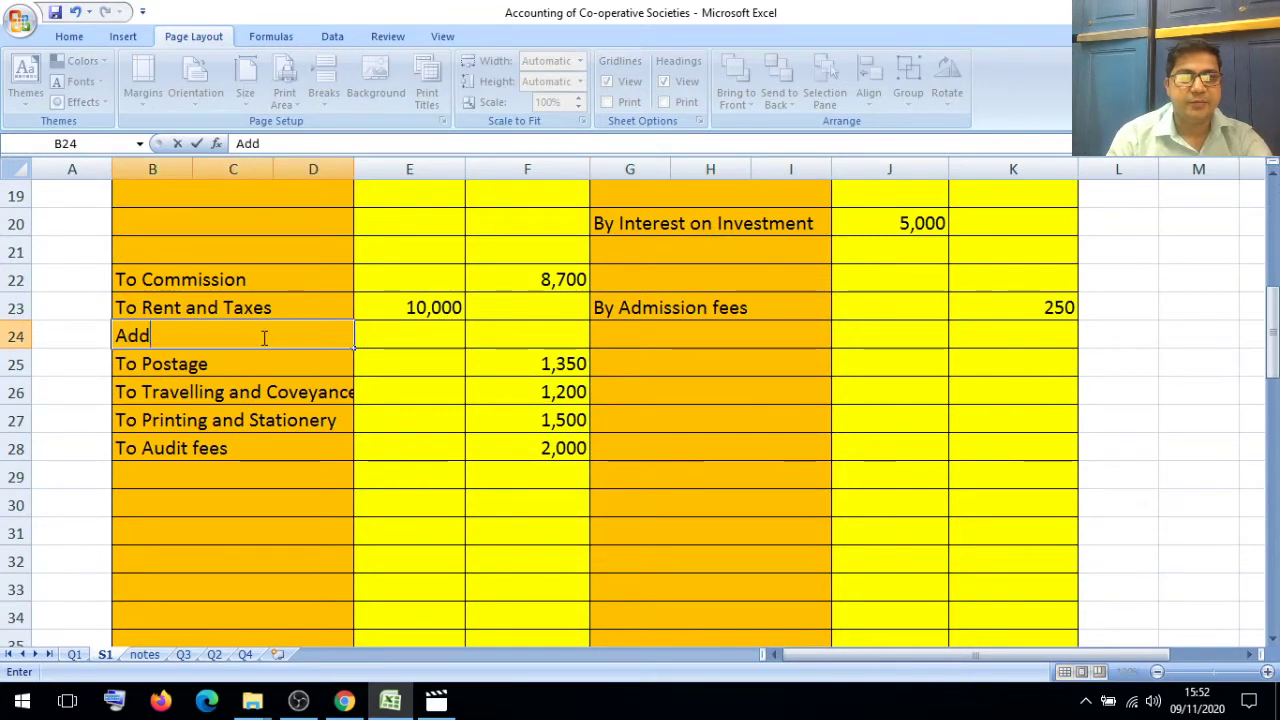
pyautogui.write(' : Out')
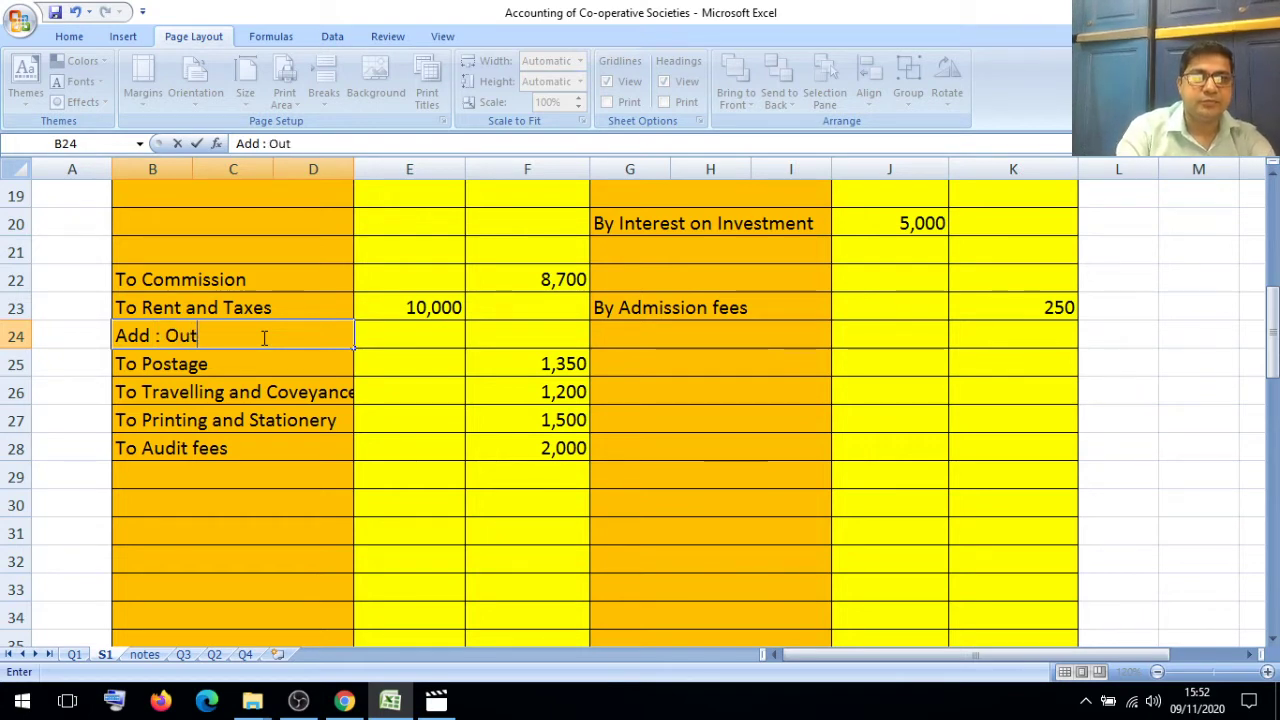
pyautogui.write('standing')
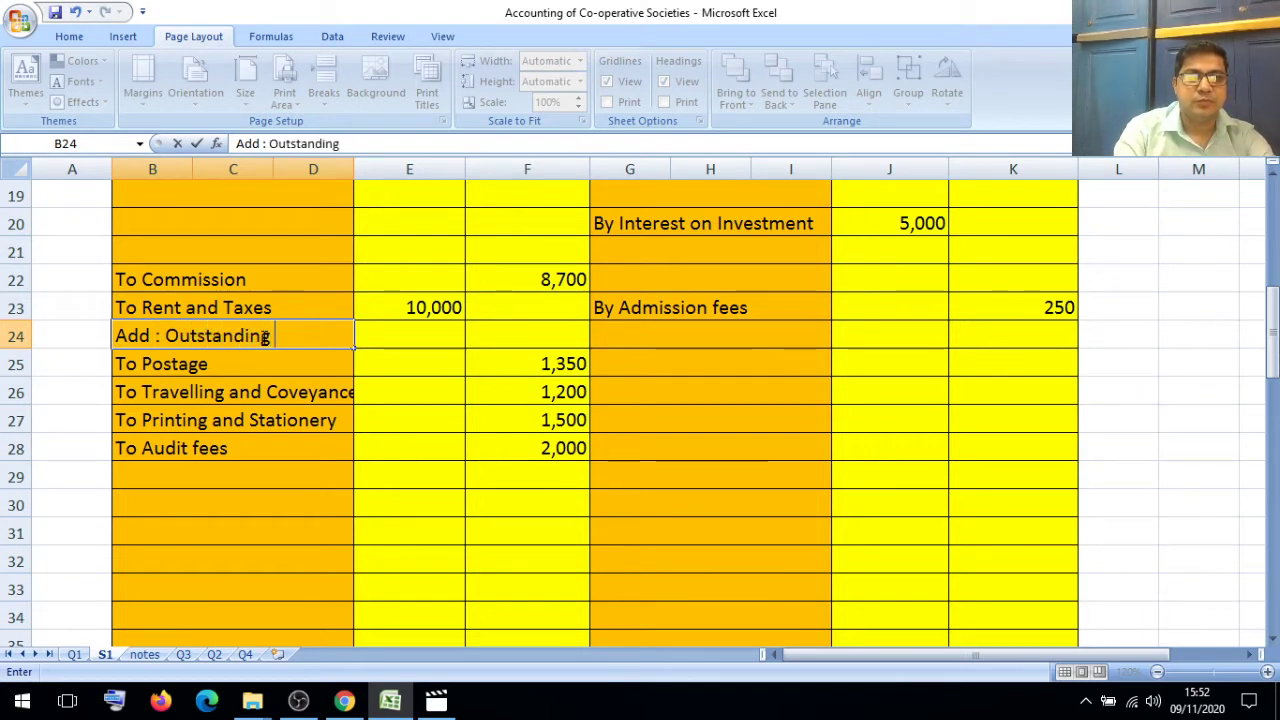
# Step: Check the outstanding rent adjustment on Q1, and enter 500 in E24 and the rent total 10,500 in F24 on S1
pyautogui.click(75, 654)
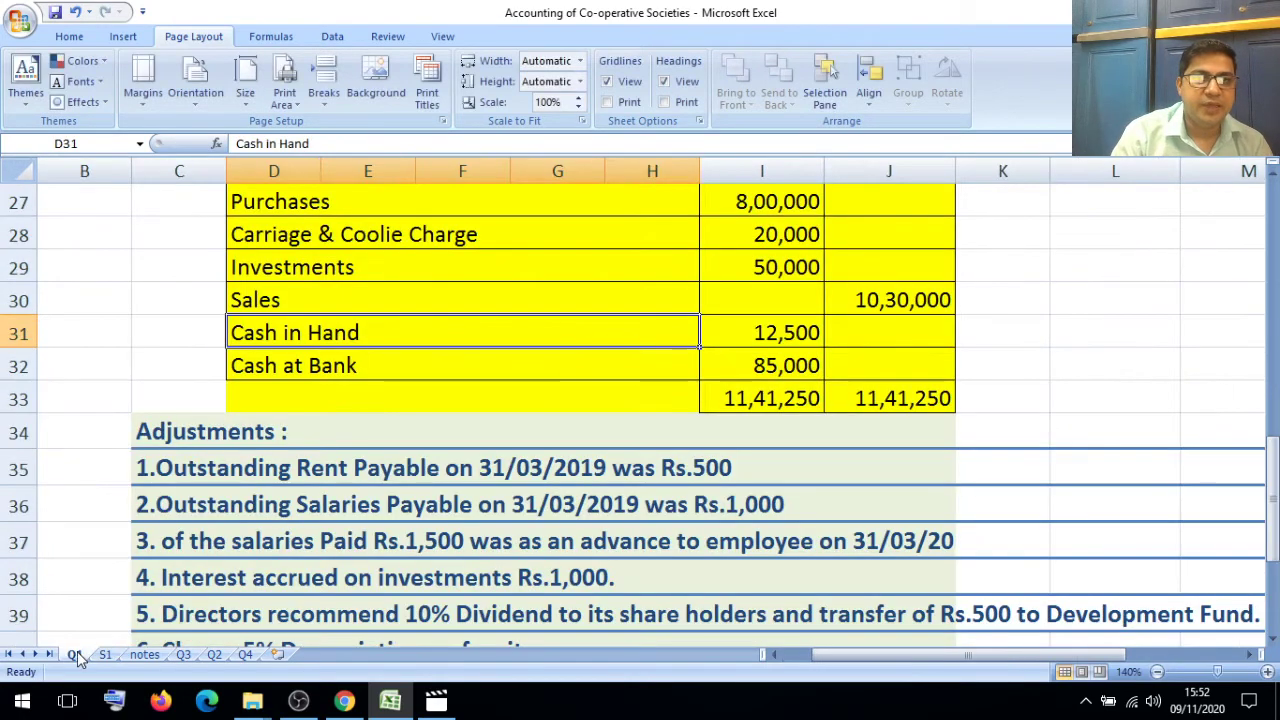
pyautogui.click(103, 654)
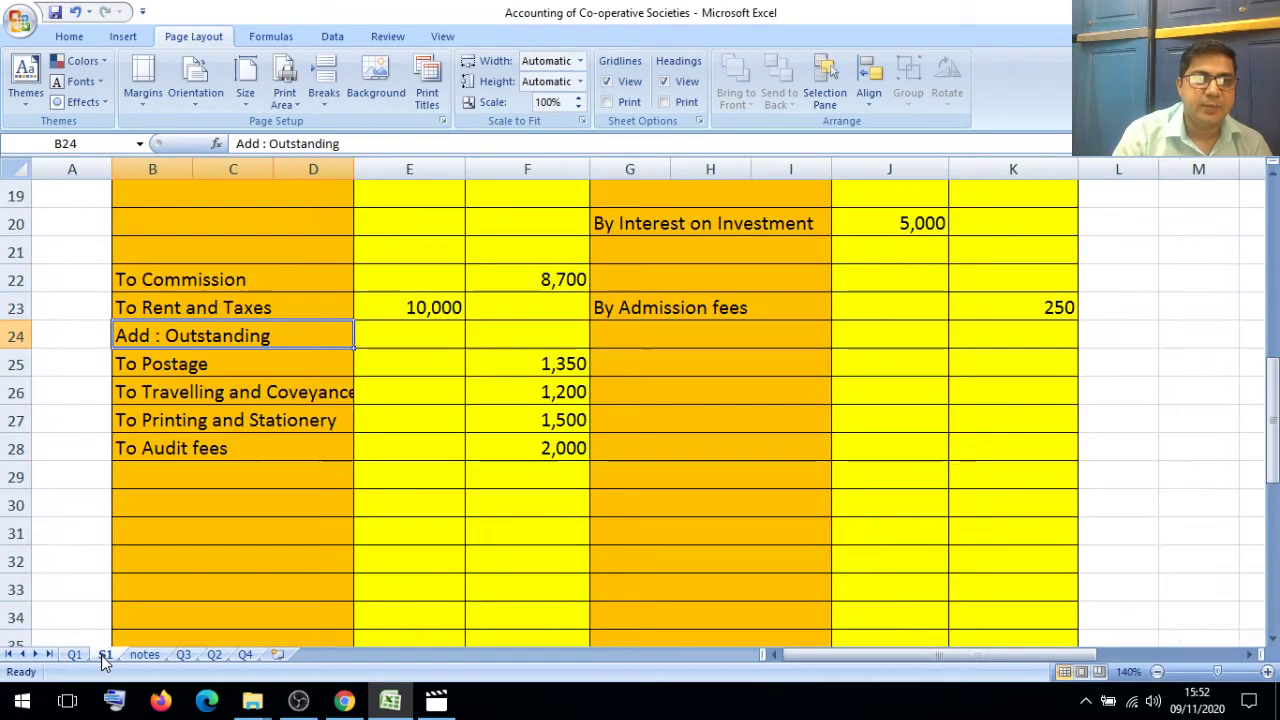
pyautogui.click(398, 328)
pyautogui.write('500')
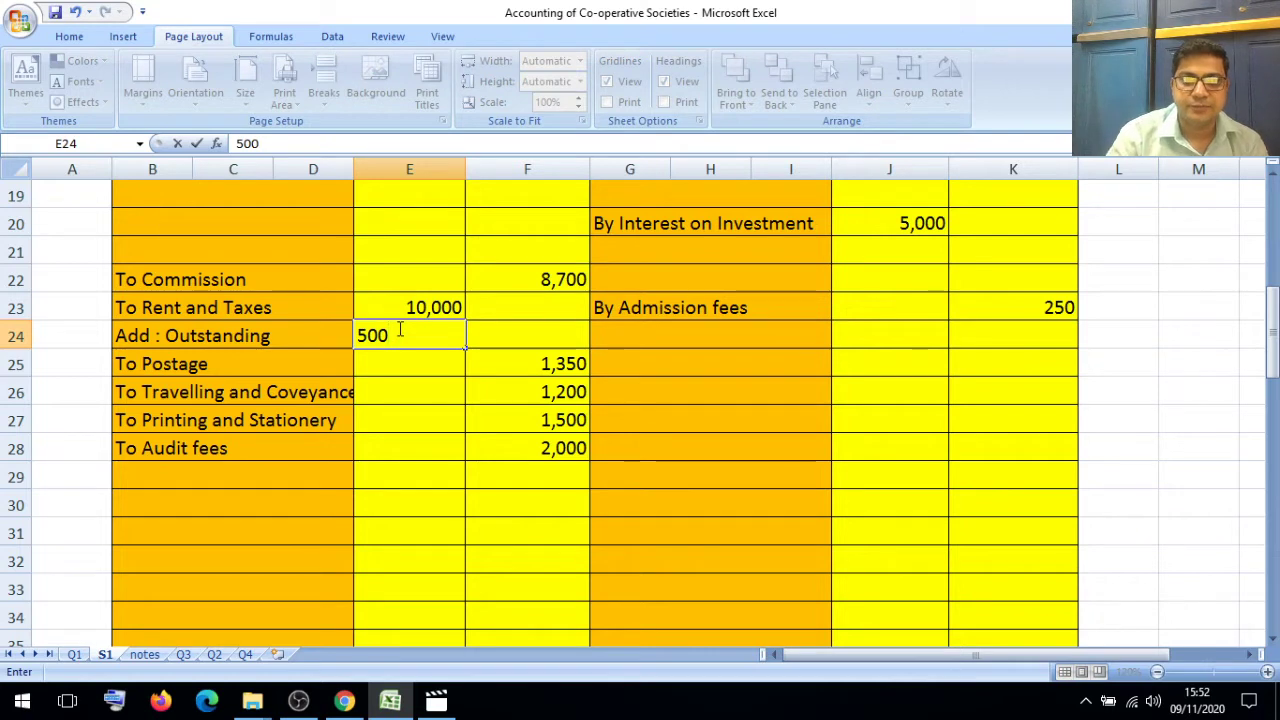
pyautogui.press('Return')
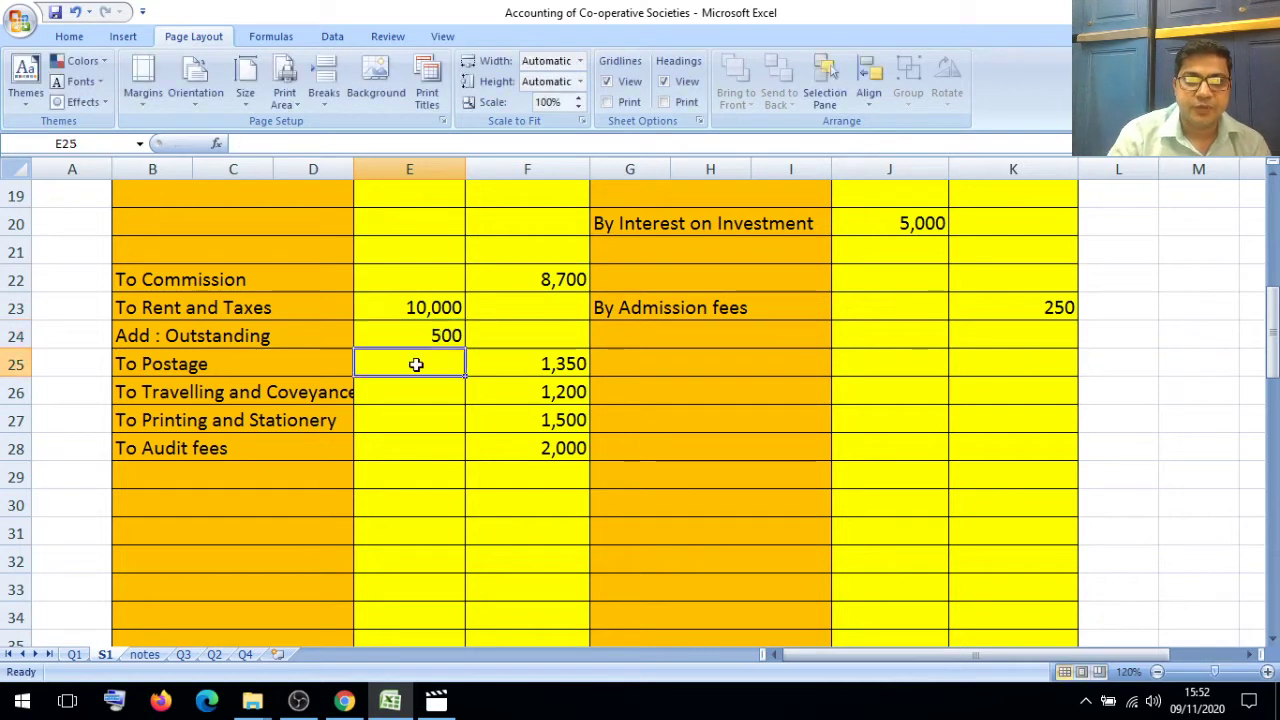
pyautogui.click(483, 341)
pyautogui.write('10,500')
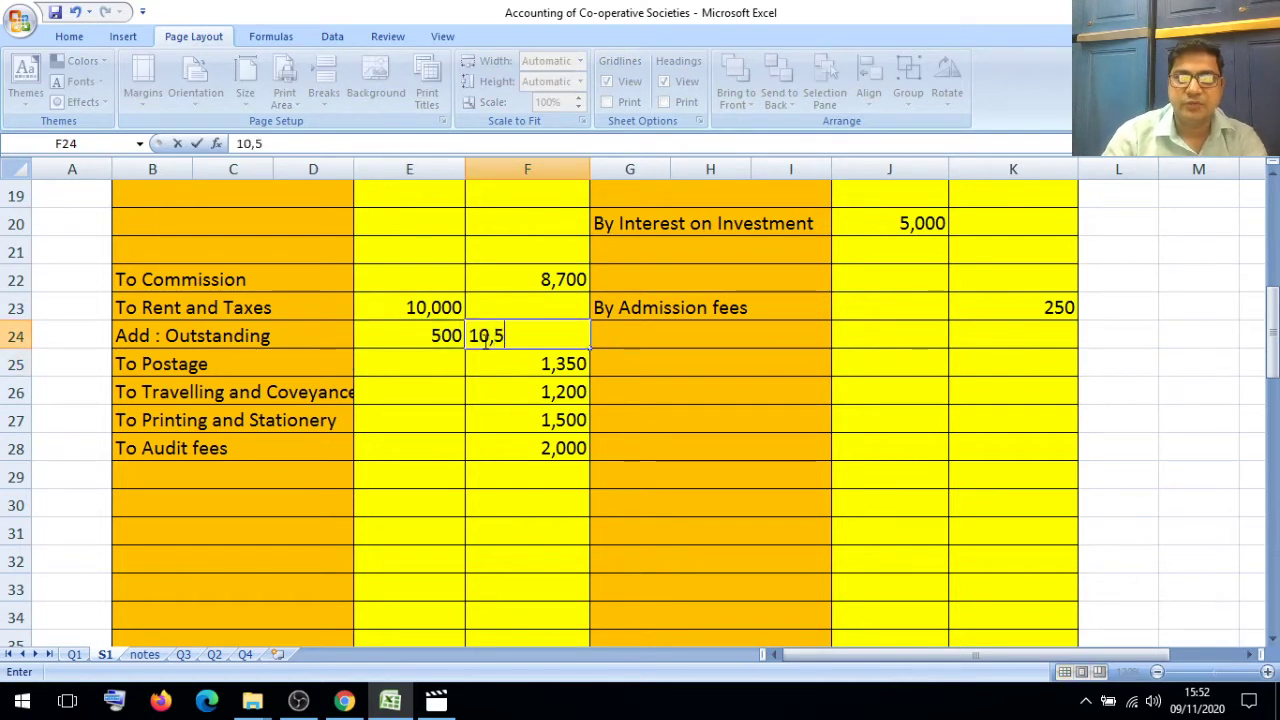
pyautogui.click(483, 408)
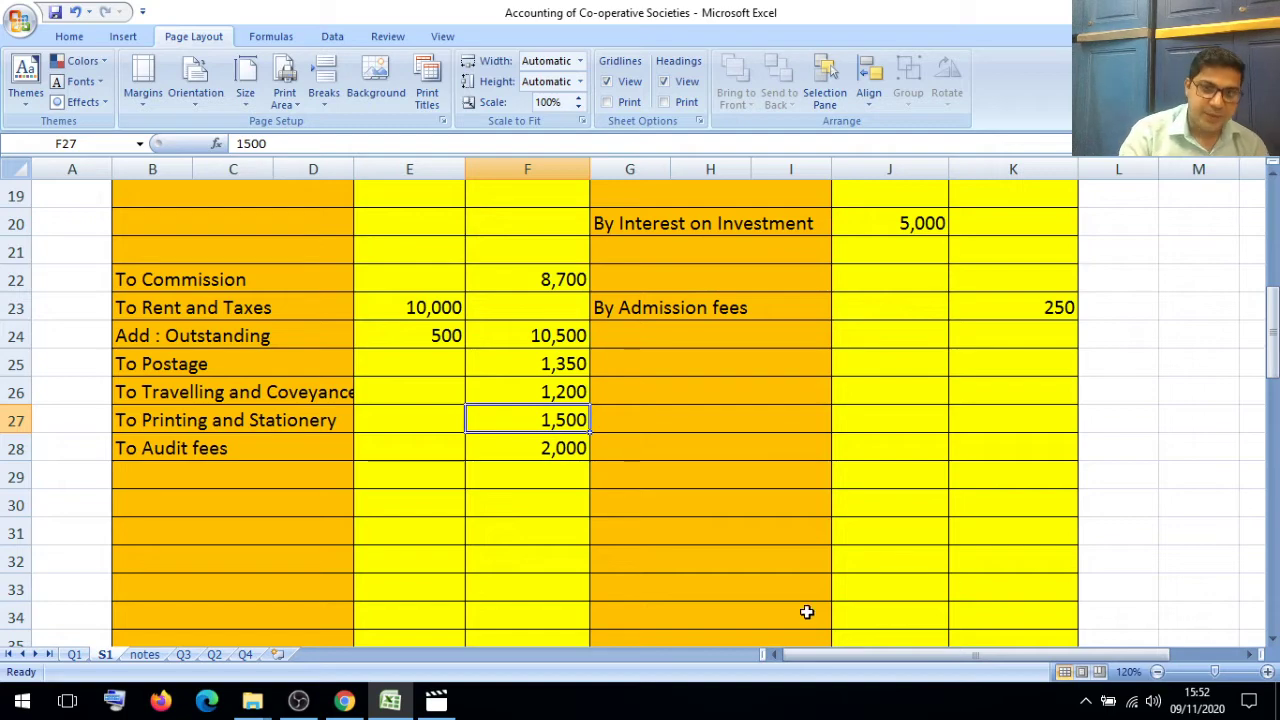
# Step: Add "Outstanding Rent" with 500 in the outer amount column to the Balance Sheet liabilities, in row 61 below Commission Payable
pyautogui.click(1272, 640)
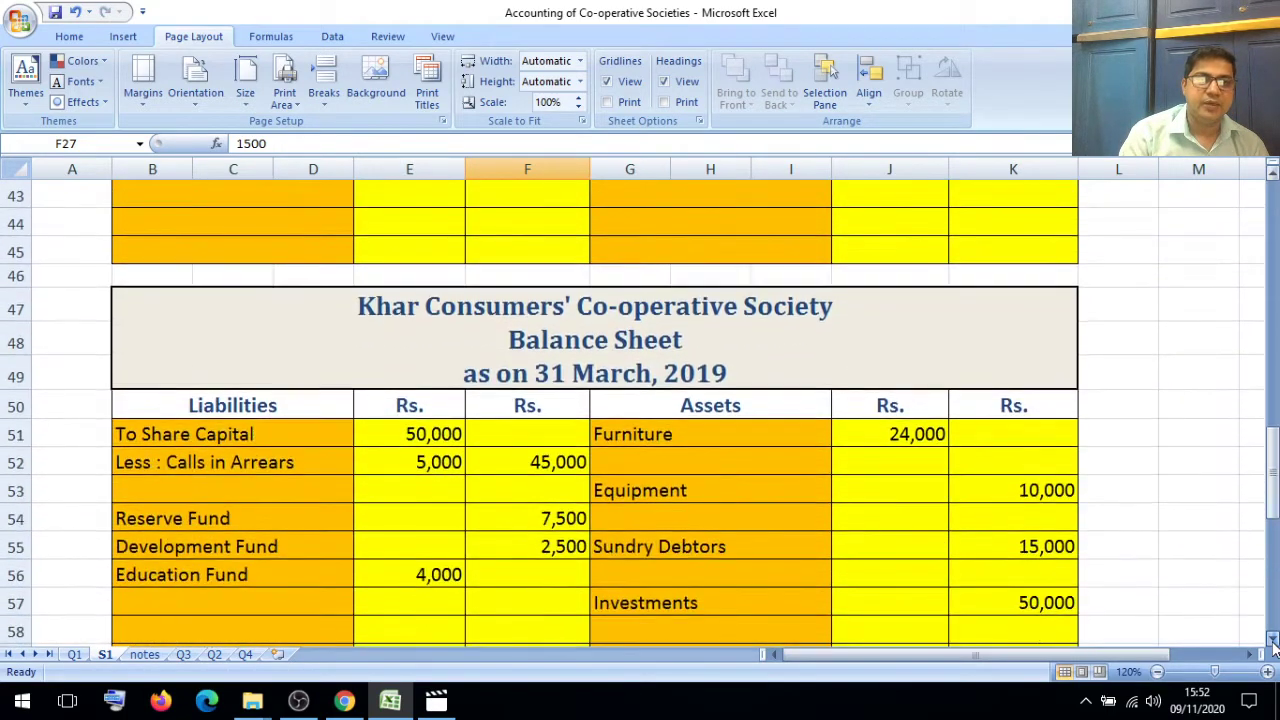
pyautogui.moveTo(1272, 640); pyautogui.dragTo(1272, 640)
pyautogui.click(158, 448)
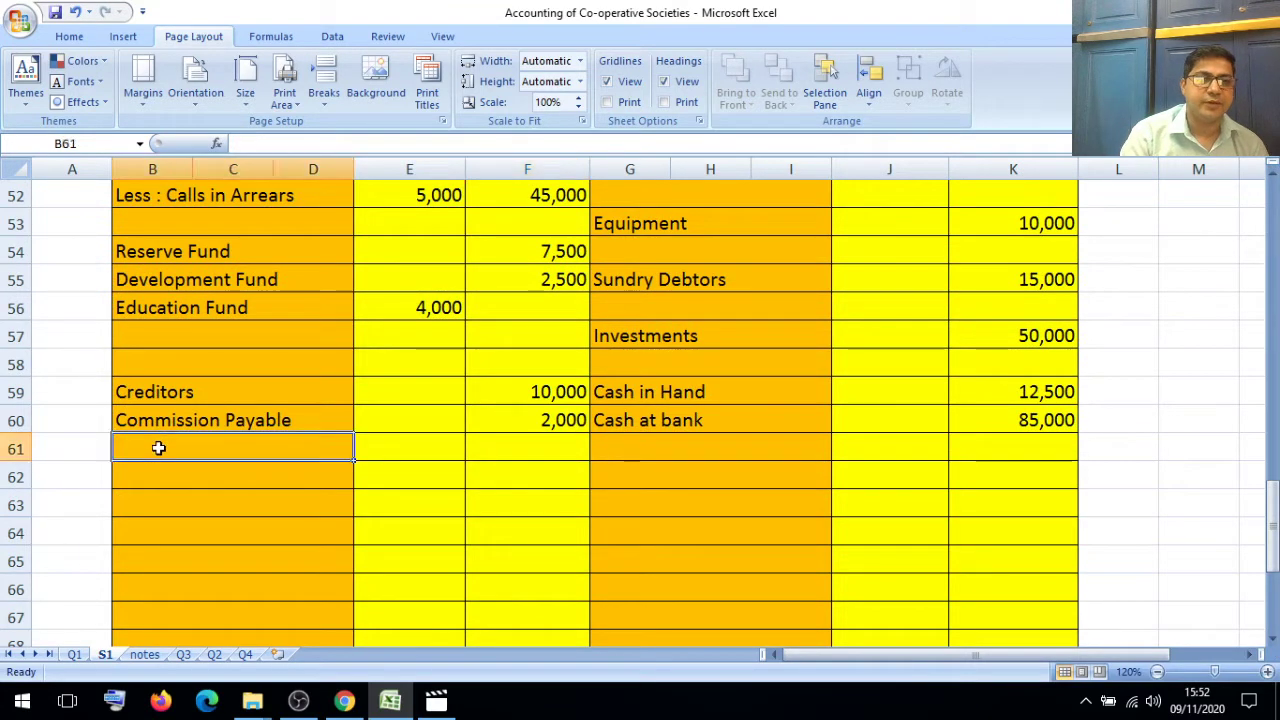
pyautogui.write('Ou')
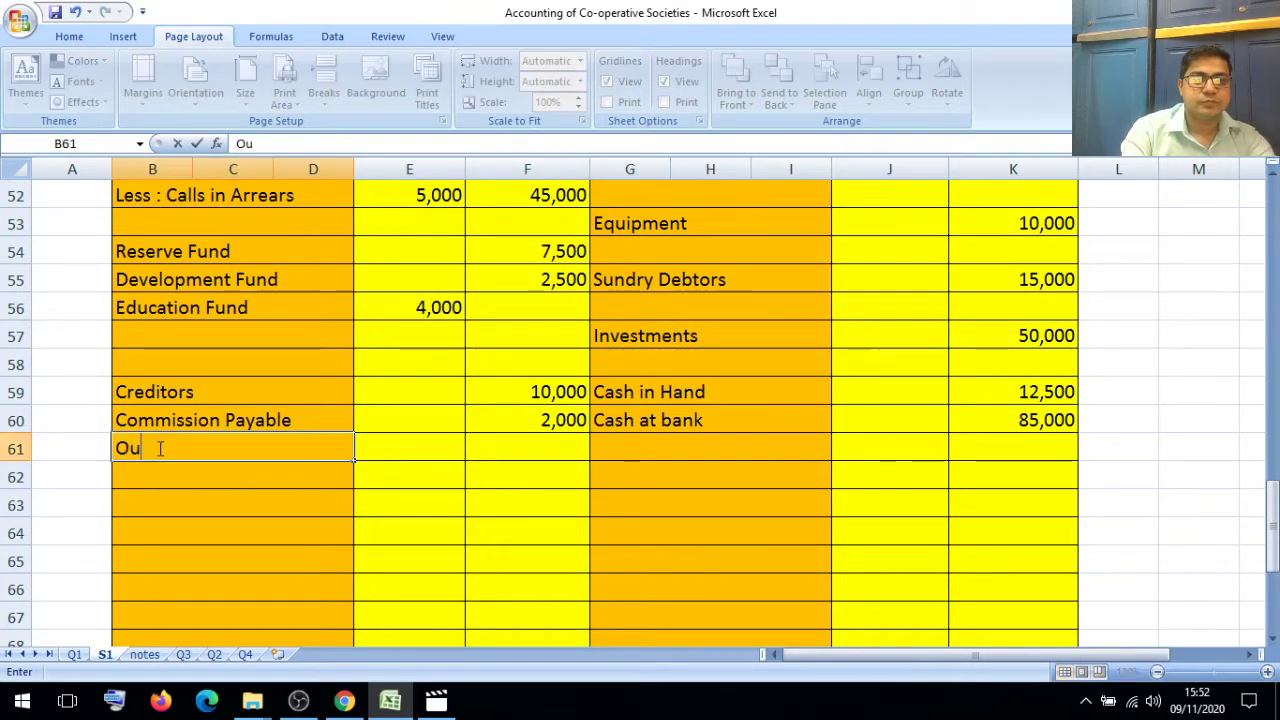
pyautogui.write('tstandin')
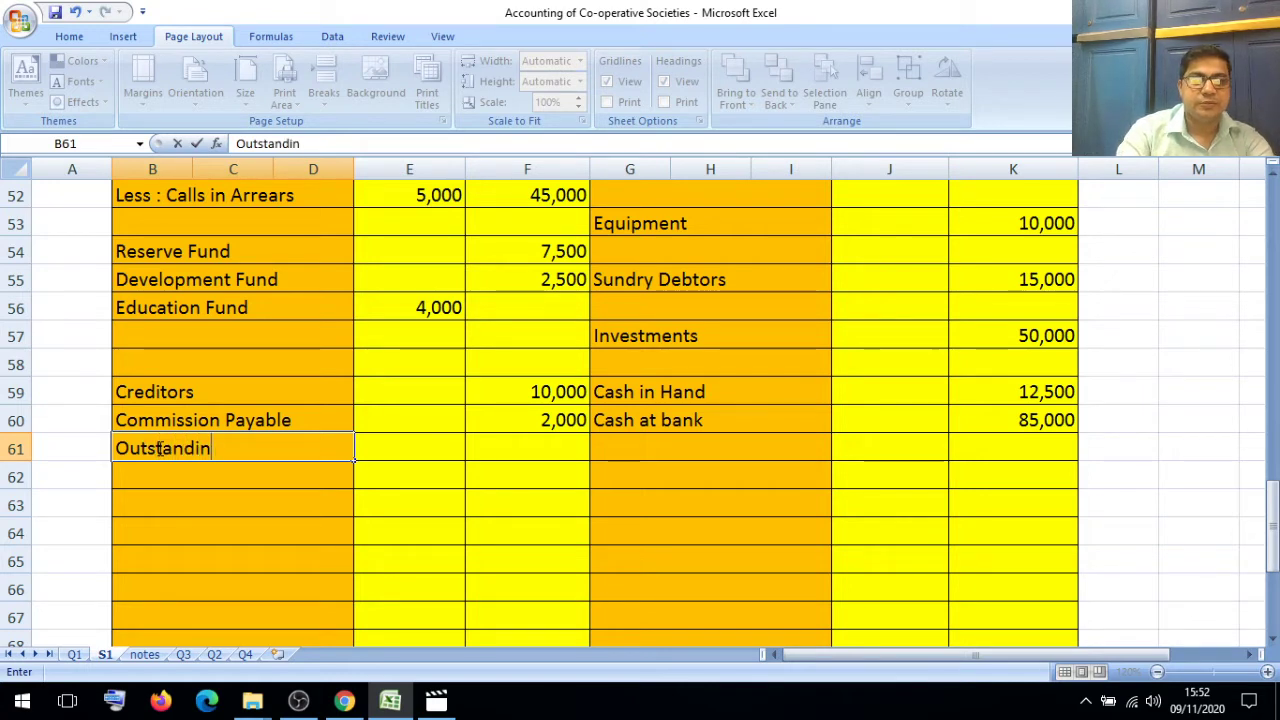
pyautogui.write('g Rent')
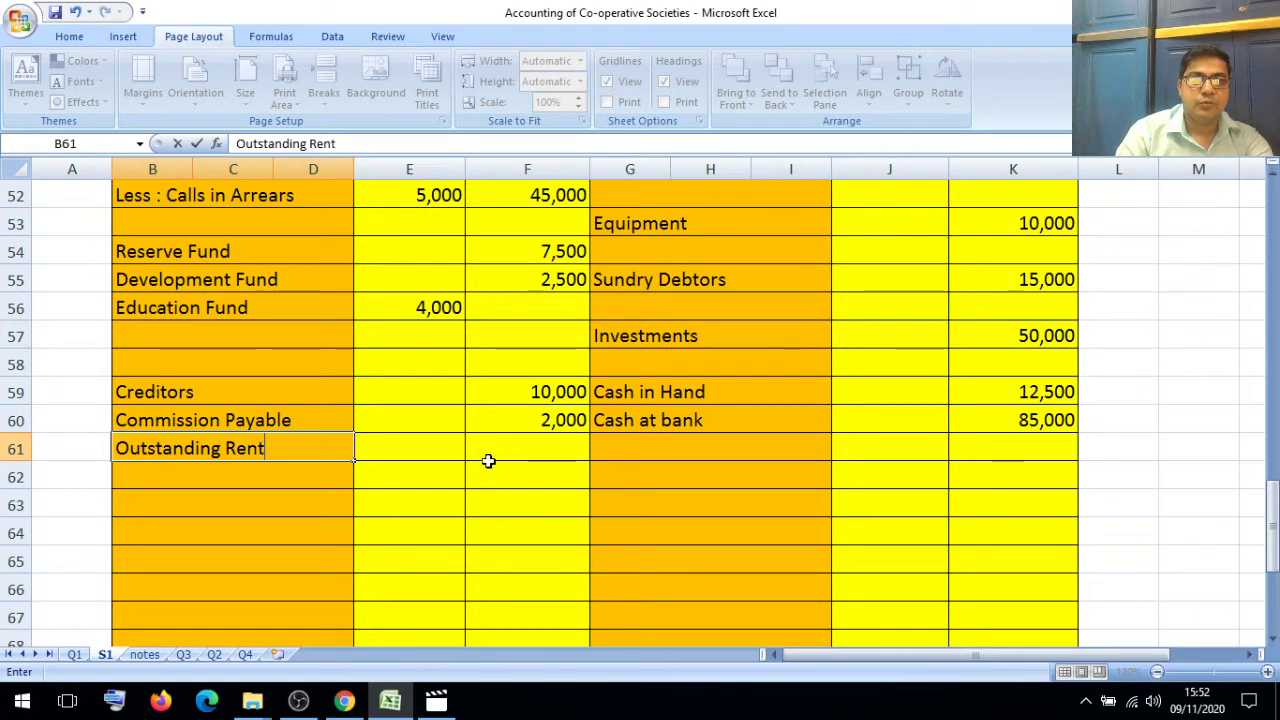
pyautogui.click(521, 452)
pyautogui.write('500')
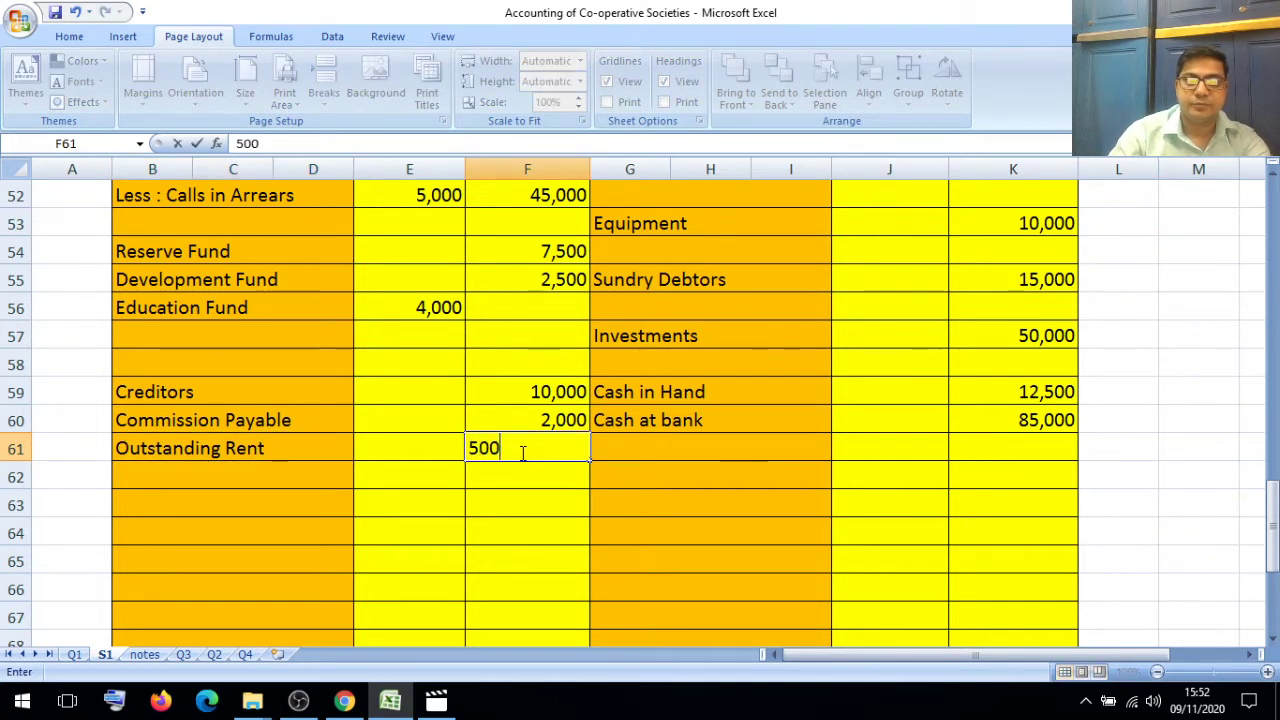
pyautogui.click(511, 510)
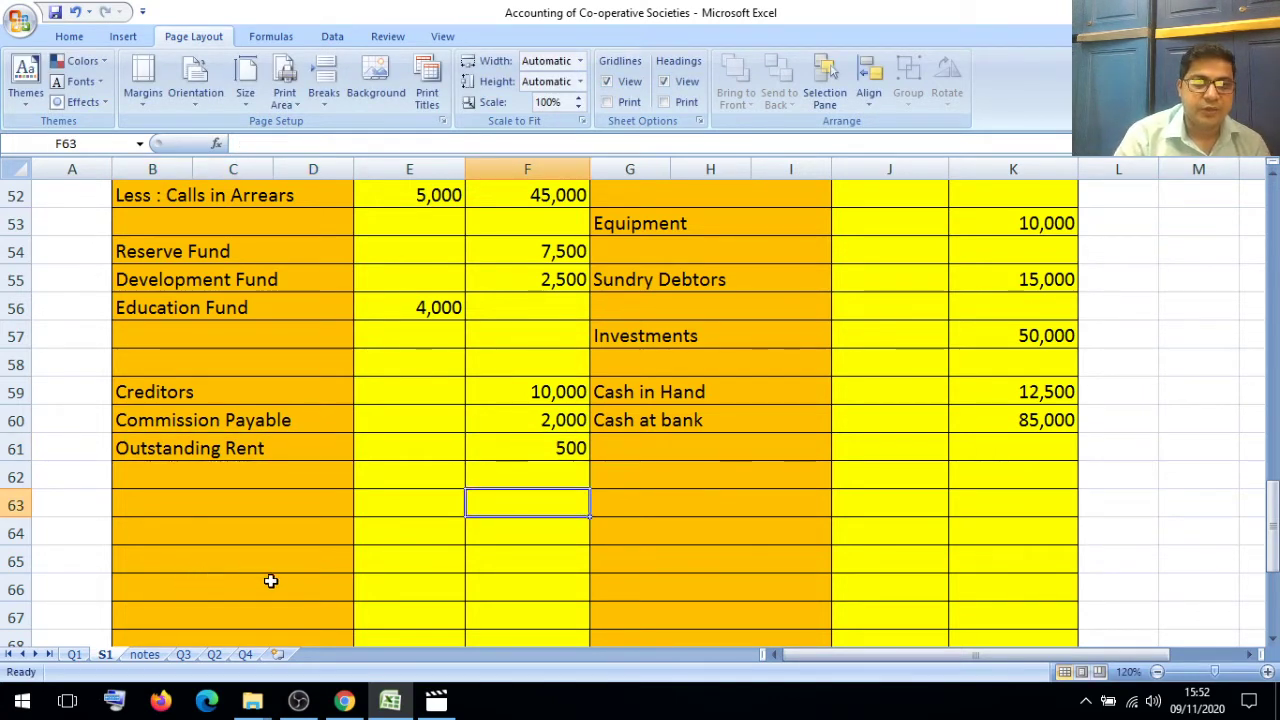
# Step: Check the outstanding salaries adjustment on Q1, and enter "Add: Outstanding" with 1,000 in row 19 under To Salaries on S1
pyautogui.click(74, 654)
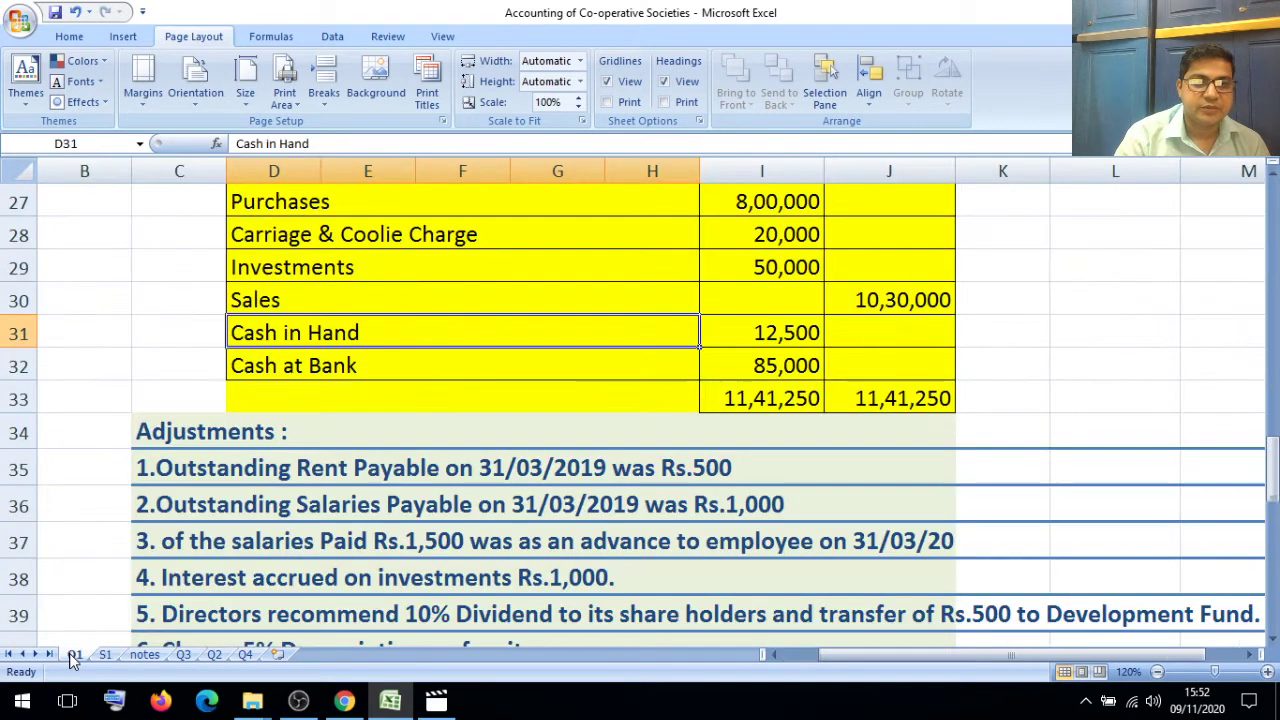
pyautogui.click(297, 505)
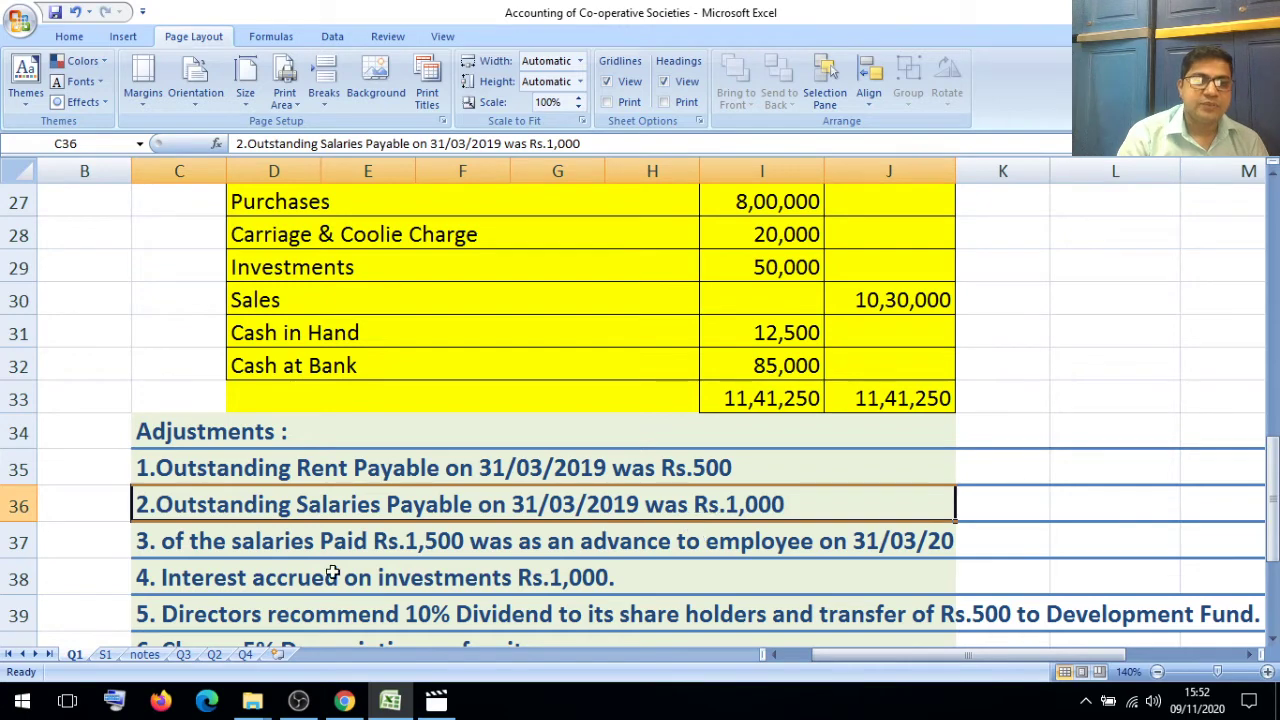
pyautogui.click(105, 654)
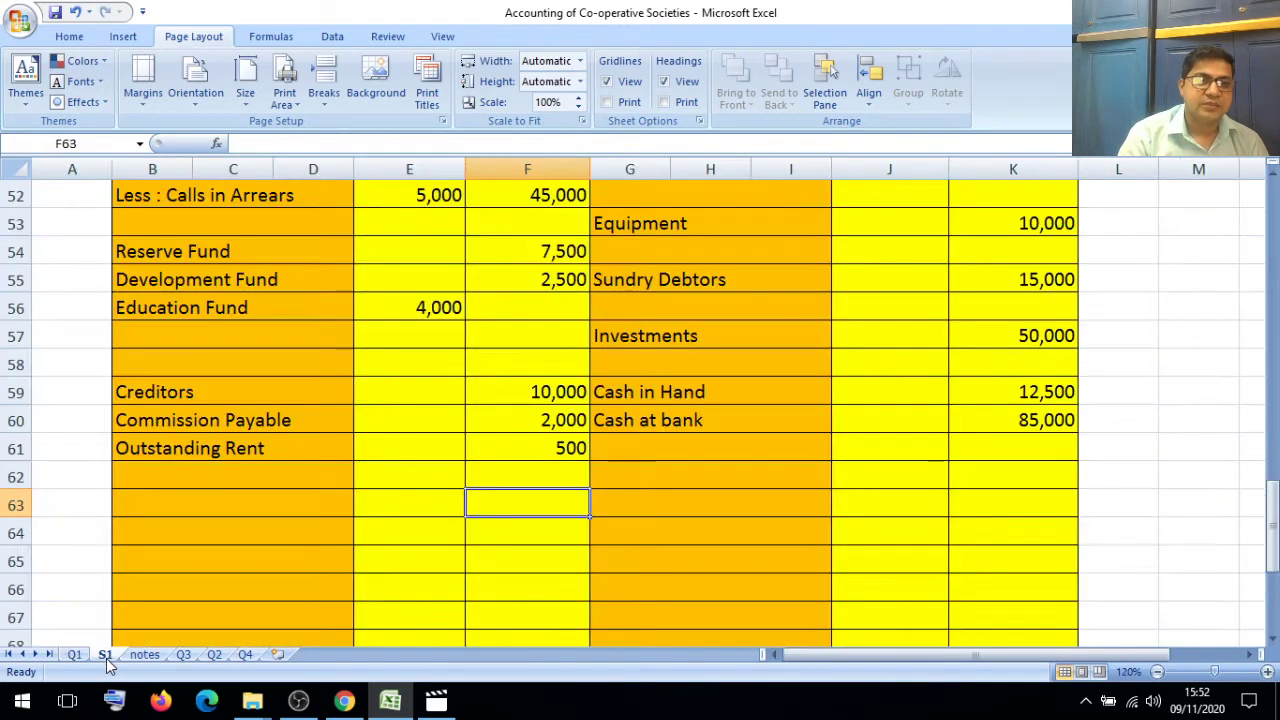
pyautogui.click(355, 533)
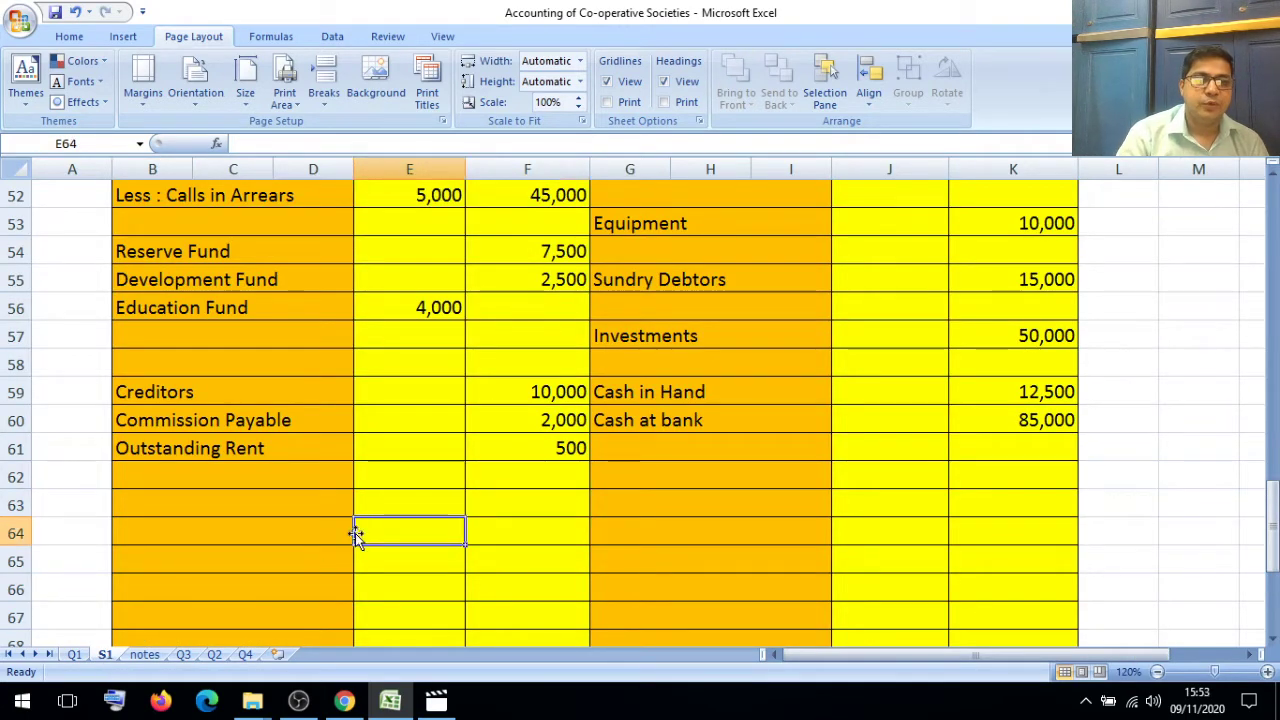
pyautogui.press('Up')
pyautogui.press('Up')
pyautogui.press('Up')
pyautogui.press('Up')
pyautogui.press('Up')
pyautogui.press('Up')
pyautogui.press('Up')
pyautogui.press('Up')
pyautogui.press('Up')
pyautogui.press('Up')
pyautogui.press('Up')
pyautogui.press('Up')
pyautogui.press('Up')
pyautogui.press('Up')
pyautogui.press('Up')
pyautogui.press('Up')
pyautogui.press('Up')
pyautogui.press('Up')
pyautogui.press('Up')
pyautogui.press('Up')
pyautogui.press('Up')
pyautogui.press('Up')
pyautogui.press('Up')
pyautogui.press('Up')
pyautogui.press('Up')
pyautogui.press('Up')
pyautogui.press('Up')
pyautogui.press('Up')
pyautogui.press('Up')
pyautogui.press('Up')
pyautogui.press('Up')
pyautogui.press('Up')
pyautogui.press('Up')
pyautogui.press('Up')
pyautogui.press('Up')
pyautogui.press('Up')
pyautogui.press('Up')
pyautogui.press('Up')
pyautogui.press('Up')
pyautogui.press('Up')
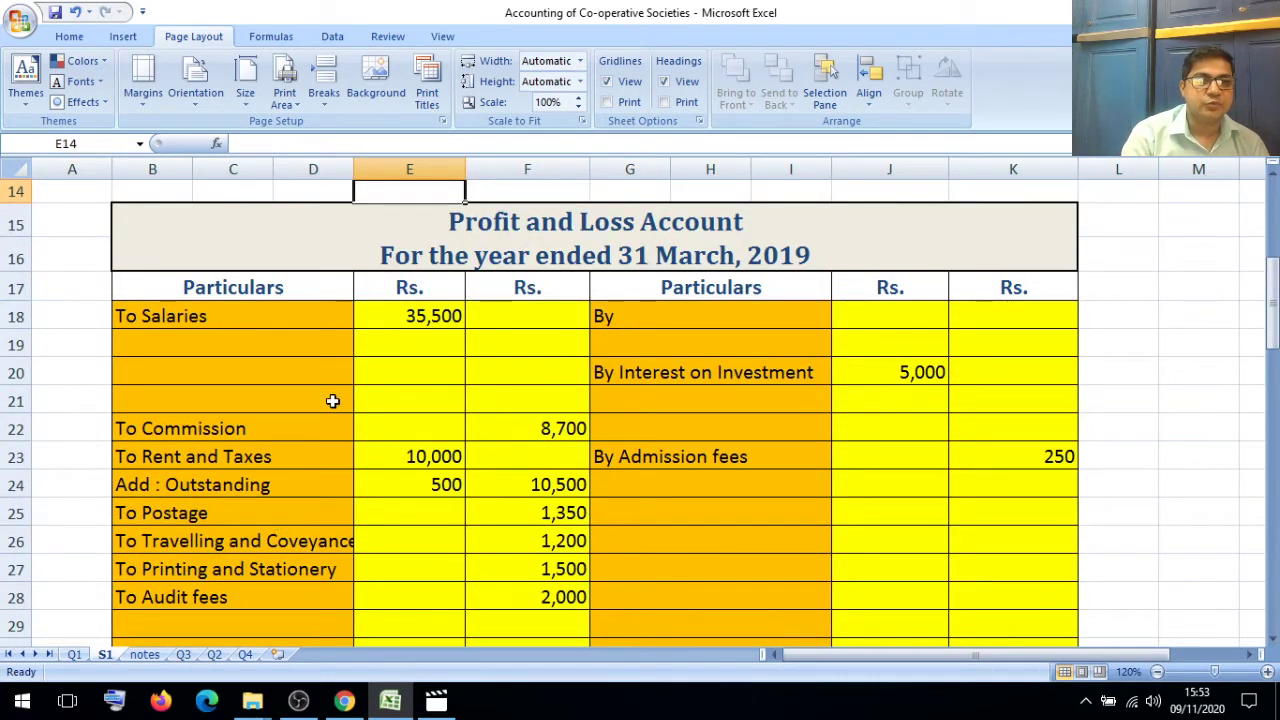
pyautogui.click(239, 348)
pyautogui.write('A')
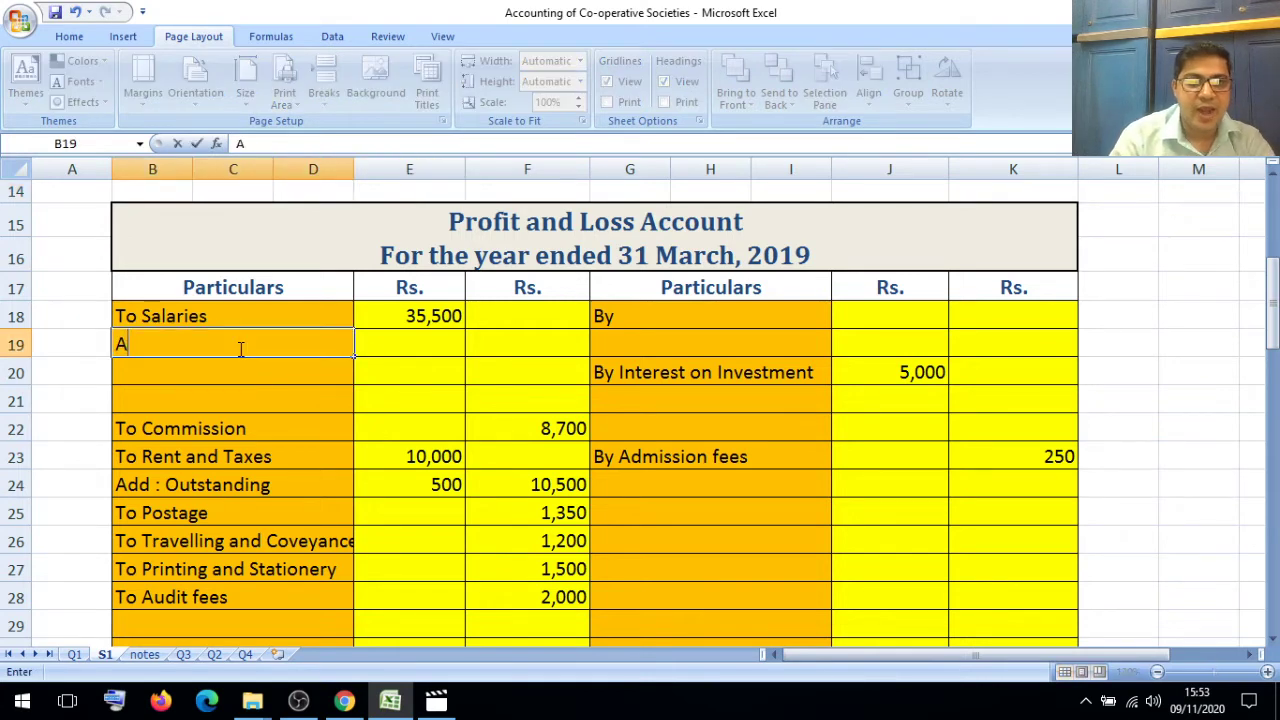
pyautogui.write('dd')
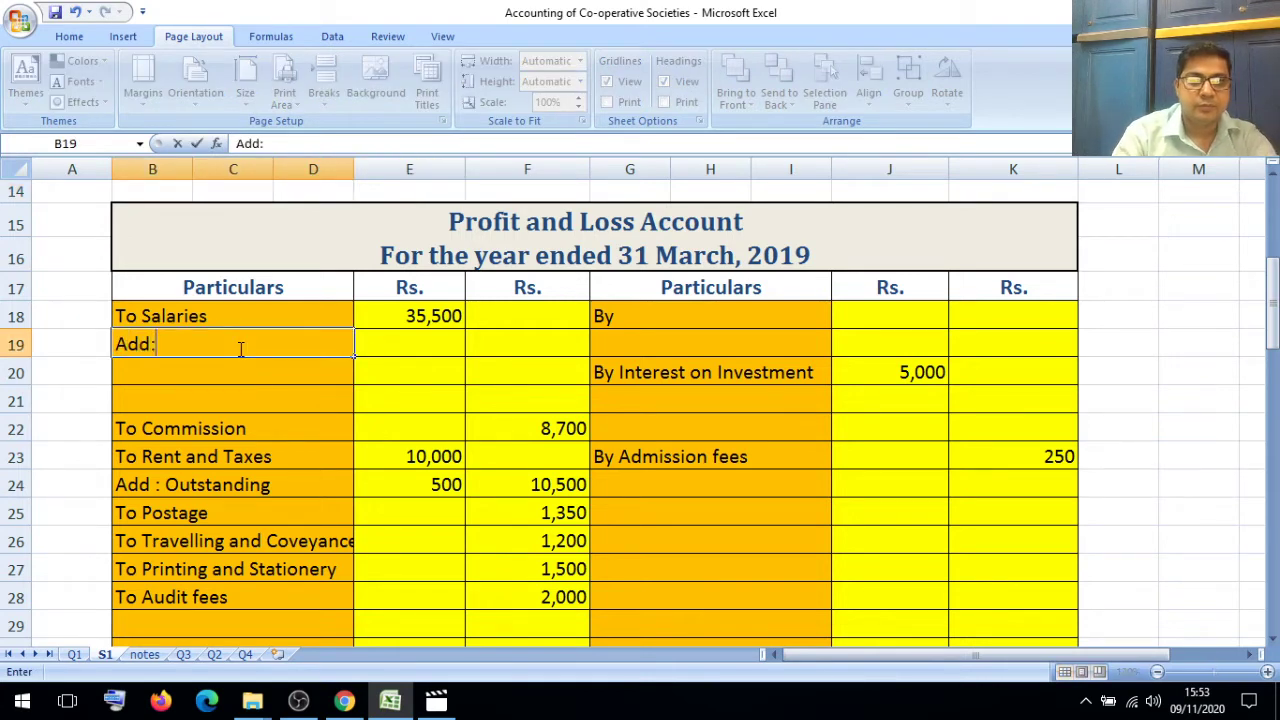
pyautogui.write(': Out')
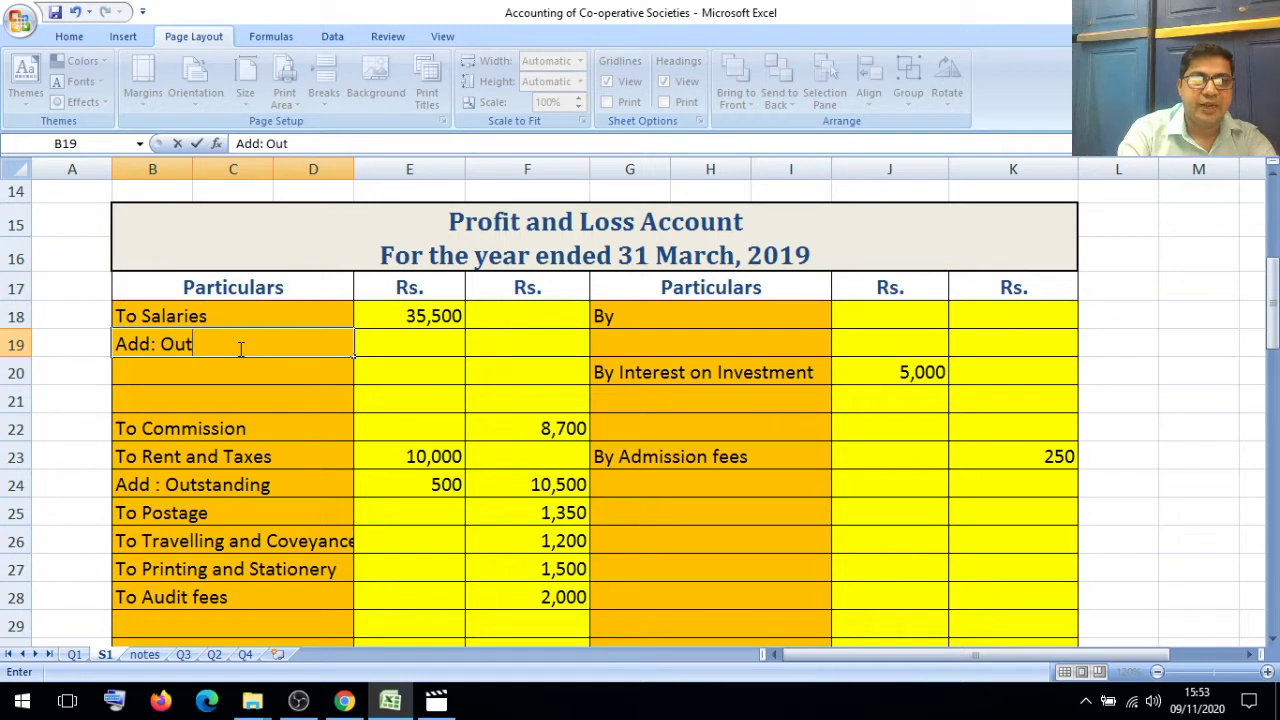
pyautogui.write('standing')
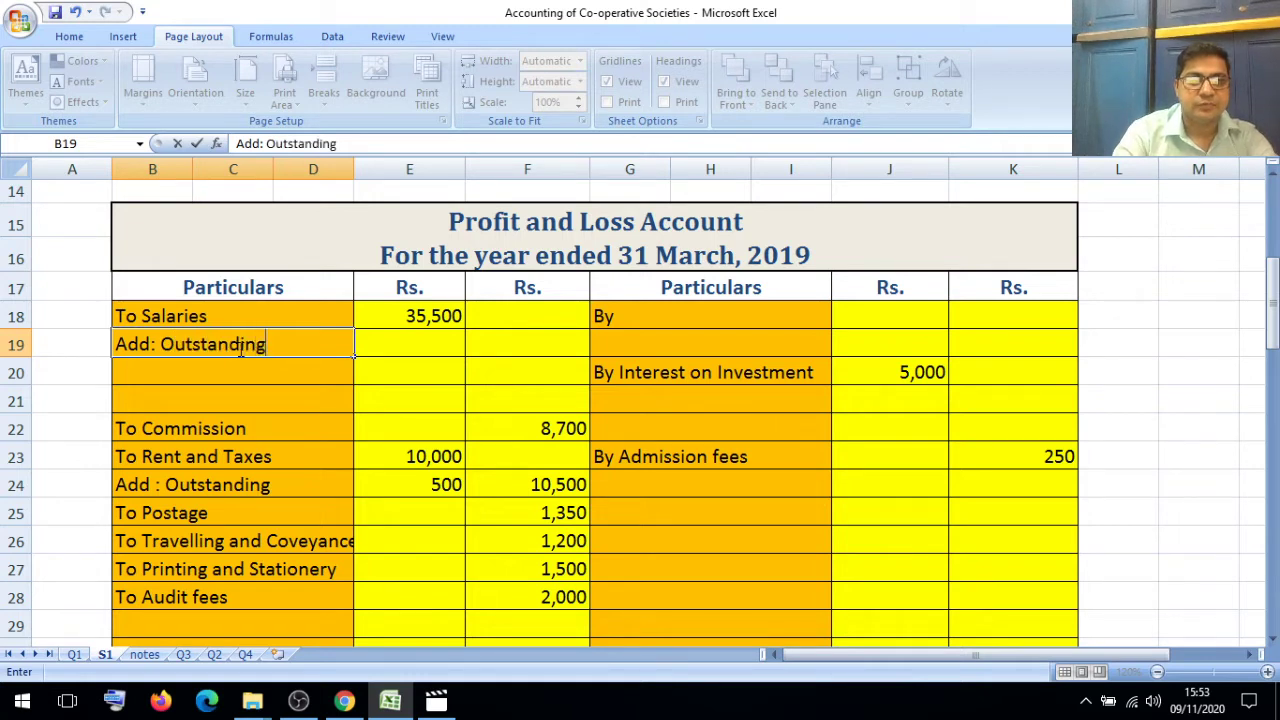
pyautogui.click(447, 344)
pyautogui.write('1,000')
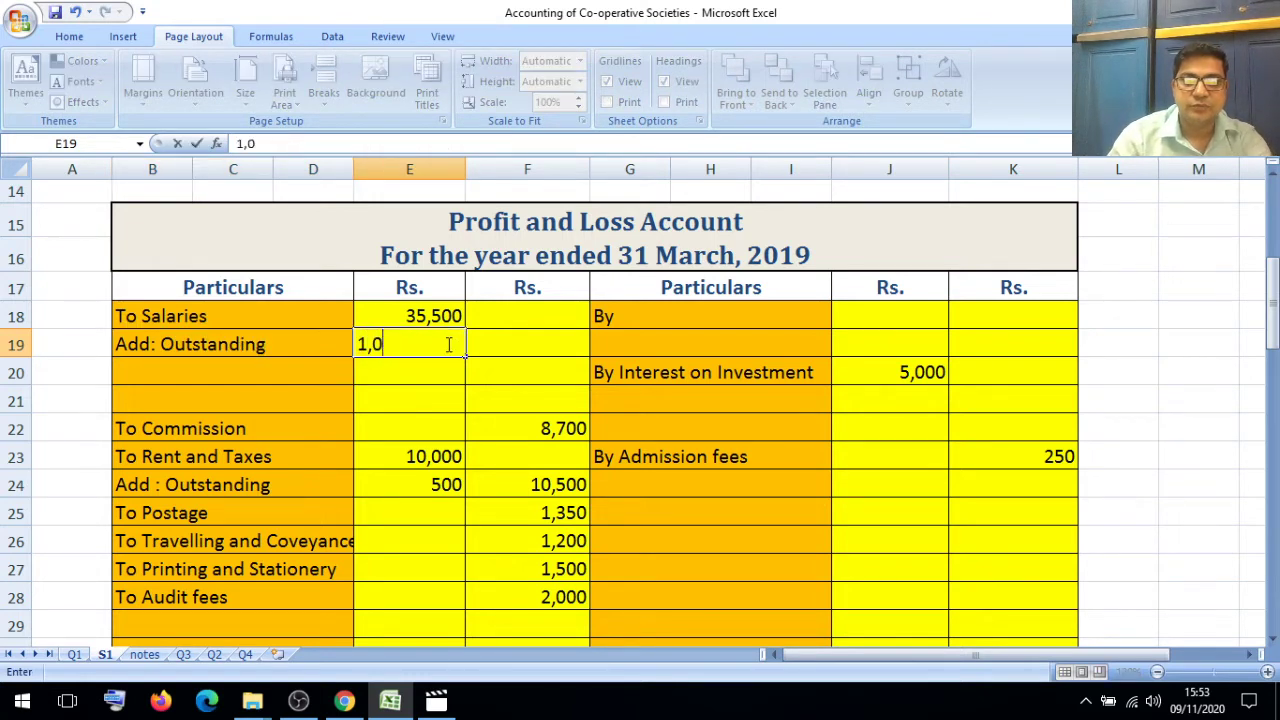
# Step: Enter the salaries subtotal 36,500 in E20 of the Profit and Loss Account, beneath the outstanding amount
pyautogui.click(445, 371)
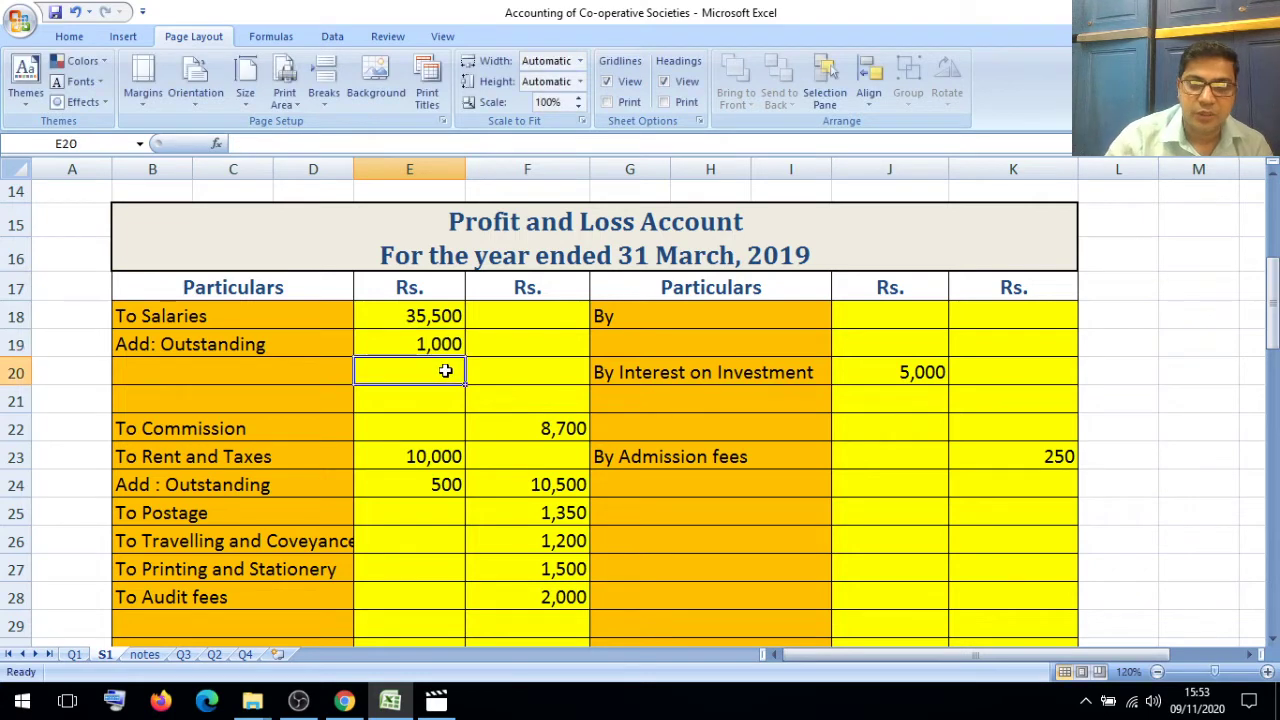
pyautogui.write('36')
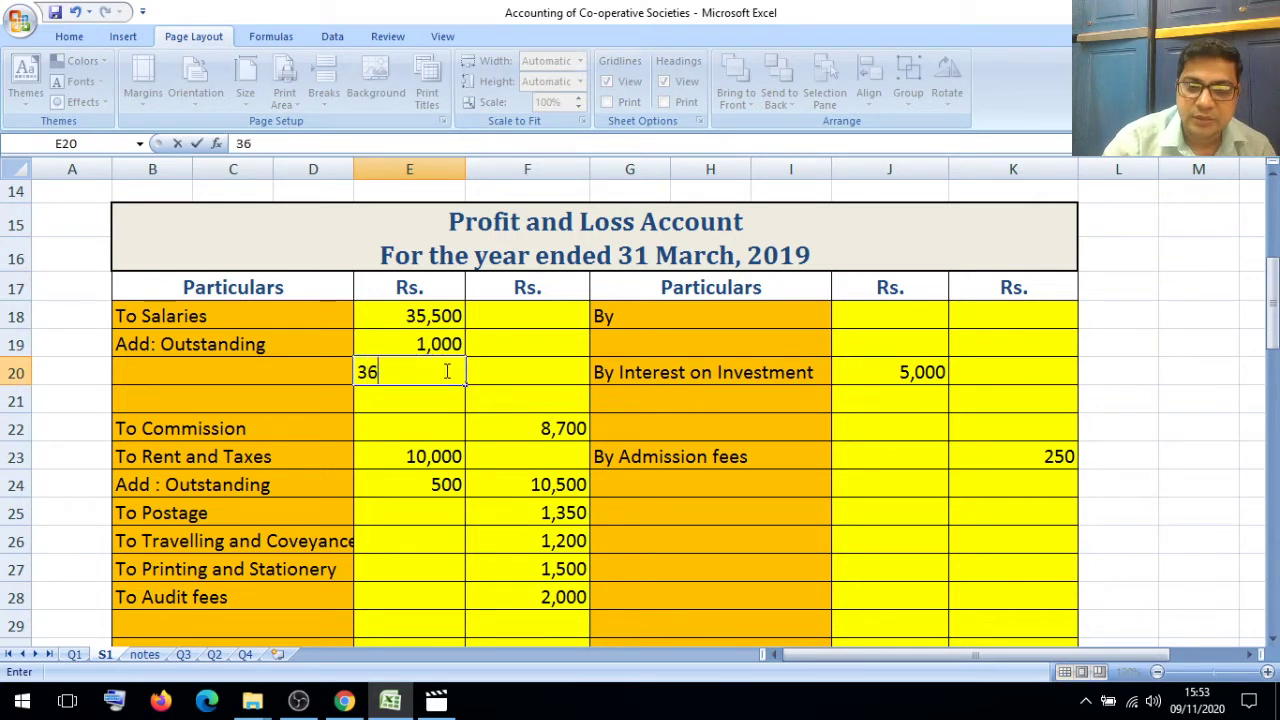
pyautogui.write(',500')
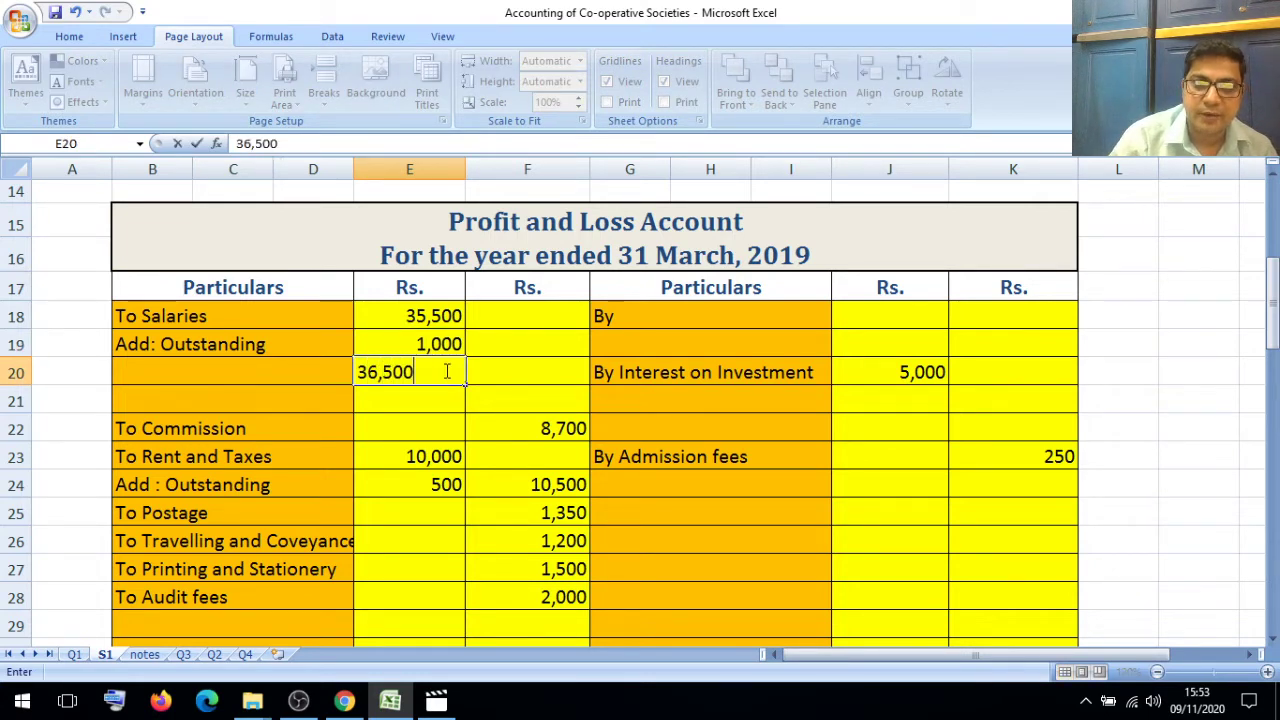
pyautogui.click(453, 430)
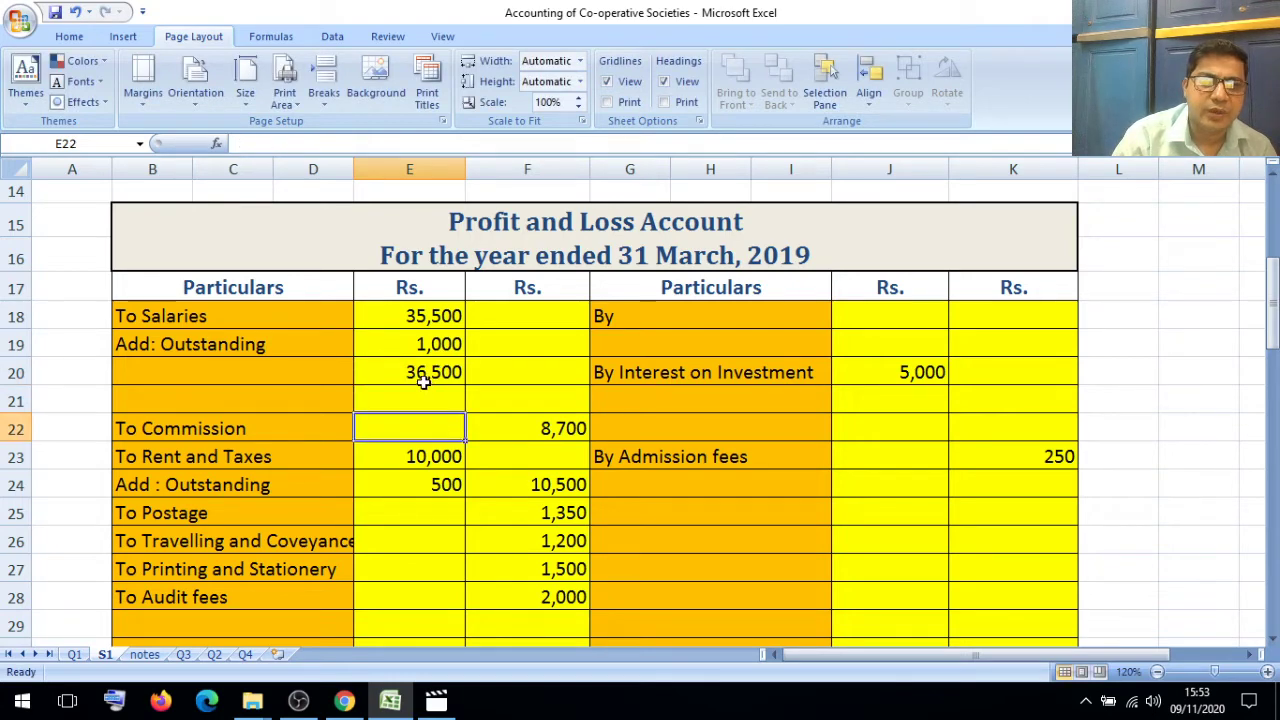
# Step: Add "Outstanding Salaries" with 1,000 in the outer amount column to the Balance Sheet liabilities, in row 62 below Outstanding Rent
pyautogui.press('Down')
pyautogui.press('Down')
pyautogui.press('Down')
pyautogui.press('Down')
pyautogui.press('Down')
pyautogui.press('Down')
pyautogui.press('Down')
pyautogui.press('Down')
pyautogui.press('Down')
pyautogui.press('Down')
pyautogui.press('Down')
pyautogui.press('Down')
pyautogui.press('Down')
pyautogui.press('Down')
pyautogui.press('Down')
pyautogui.press('Down')
pyautogui.press('Down')
pyautogui.press('Down')
pyautogui.press('Down')
pyautogui.press('Down')
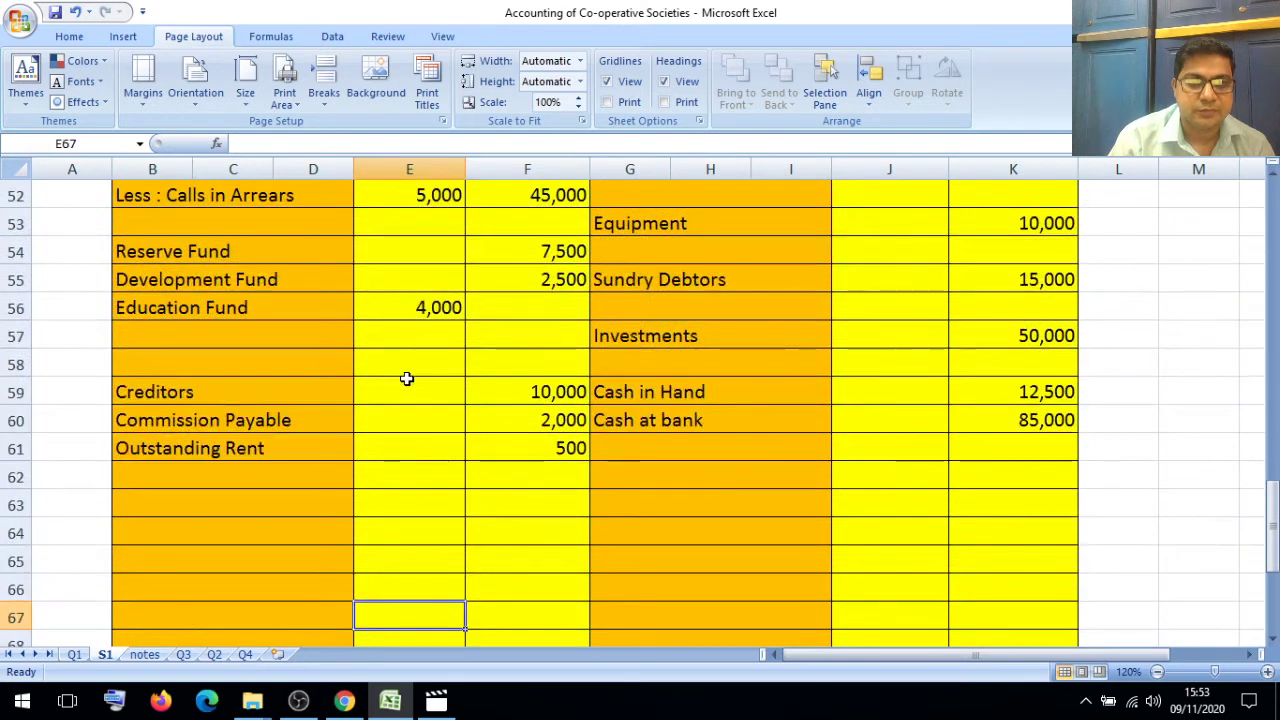
pyautogui.click(189, 480)
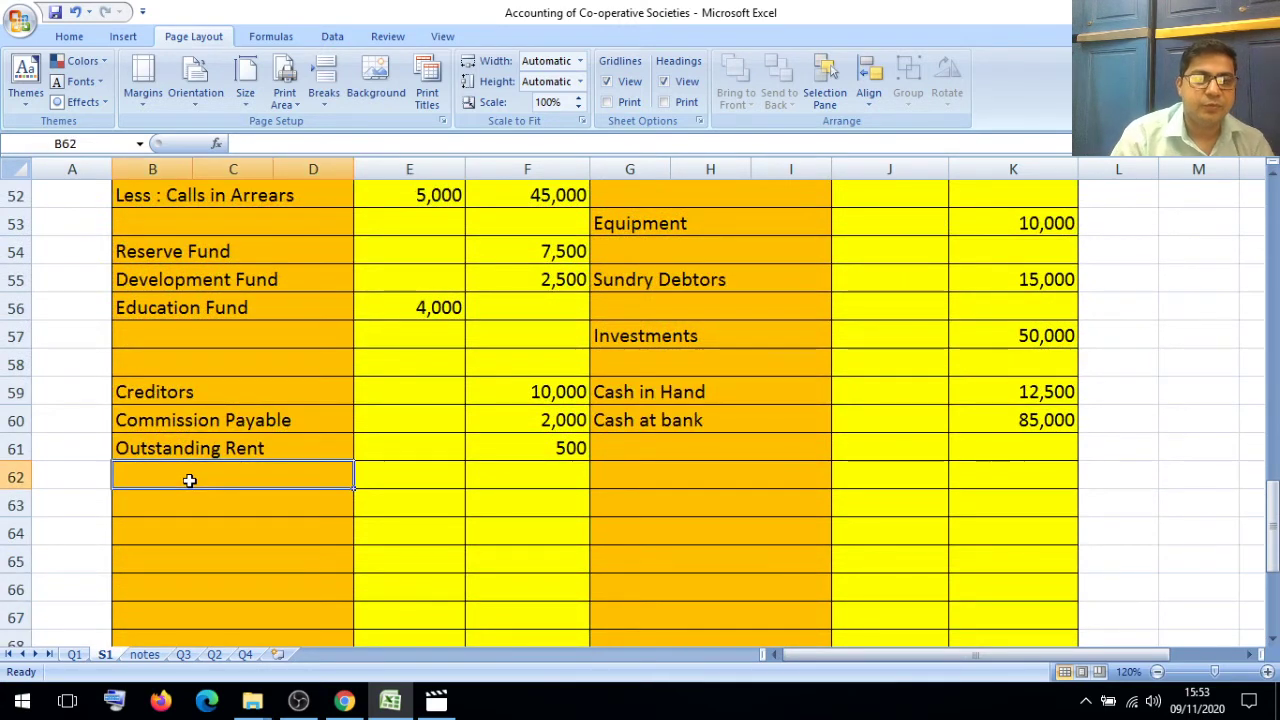
pyautogui.write('O')
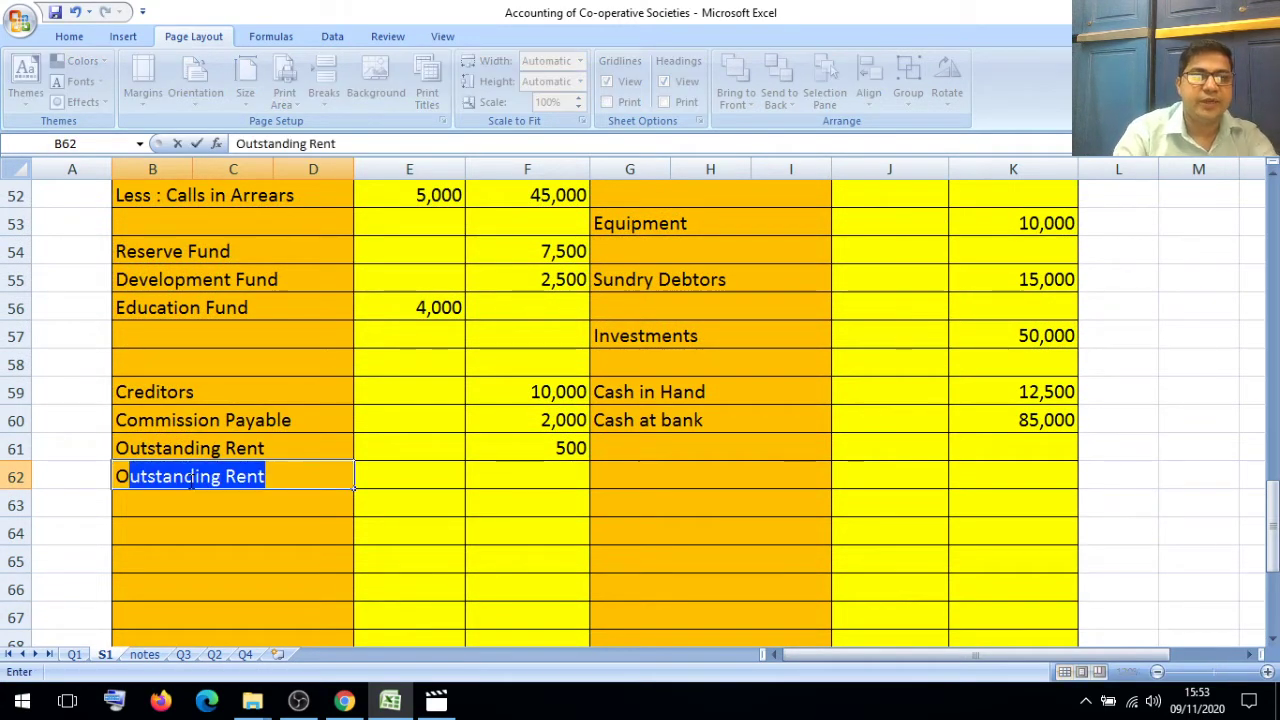
pyautogui.write('ust')
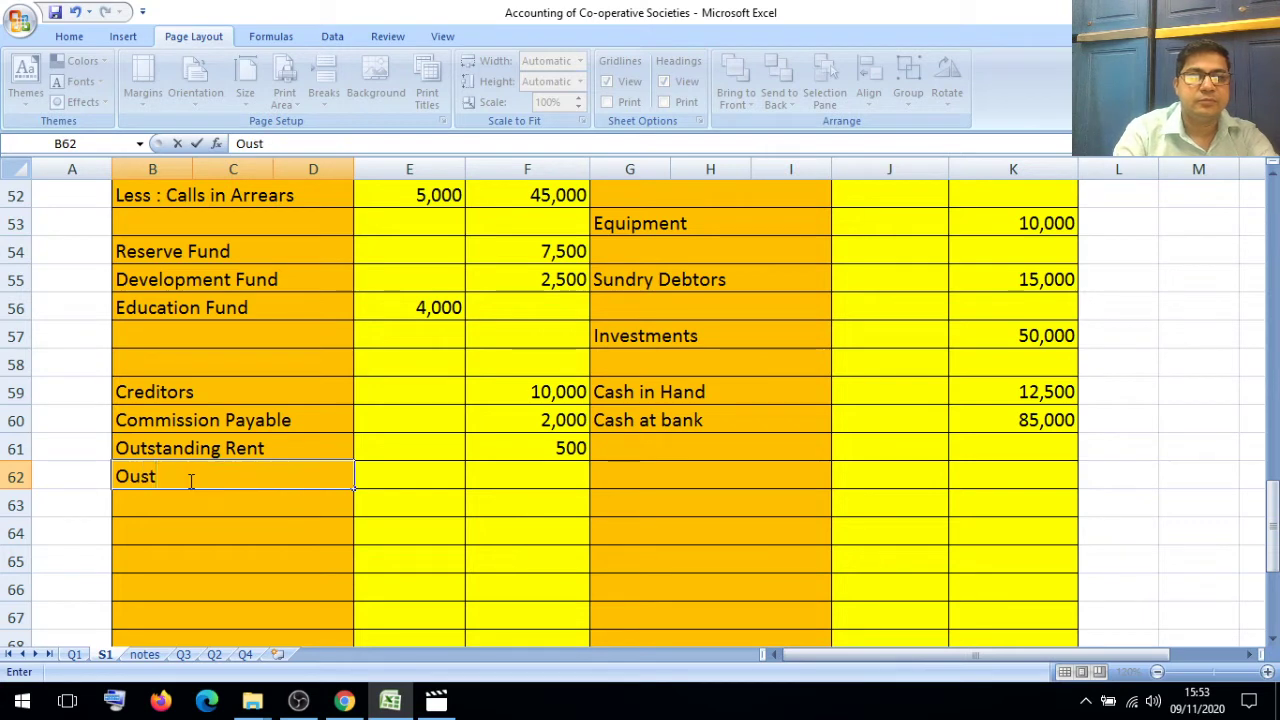
pyautogui.press('BackSpace')
pyautogui.press('BackSpace')
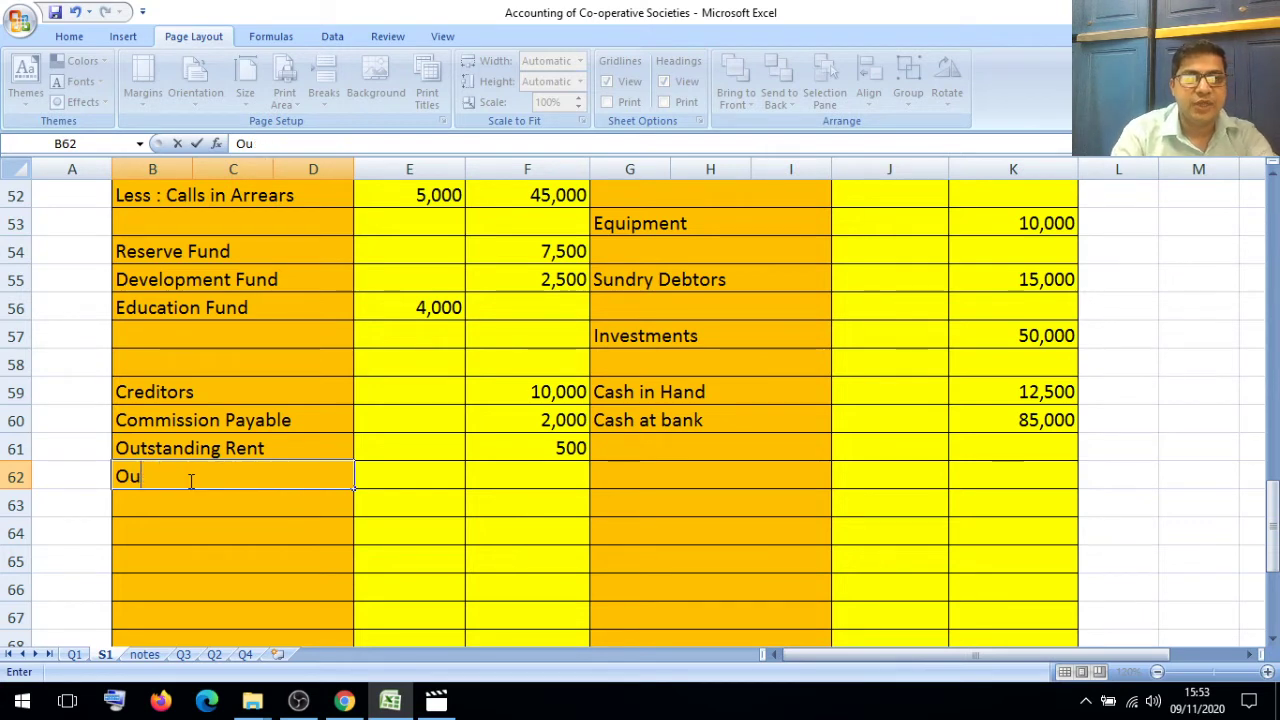
pyautogui.write('tstanding ')
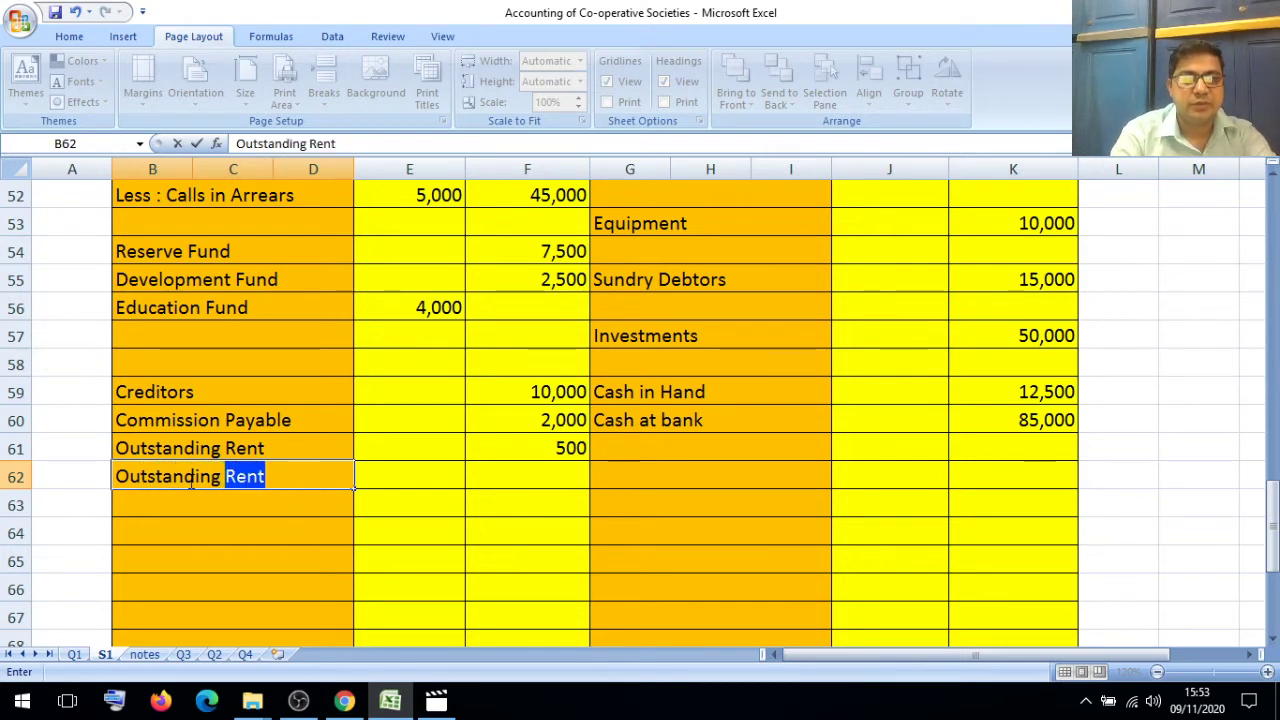
pyautogui.write('Salaries')
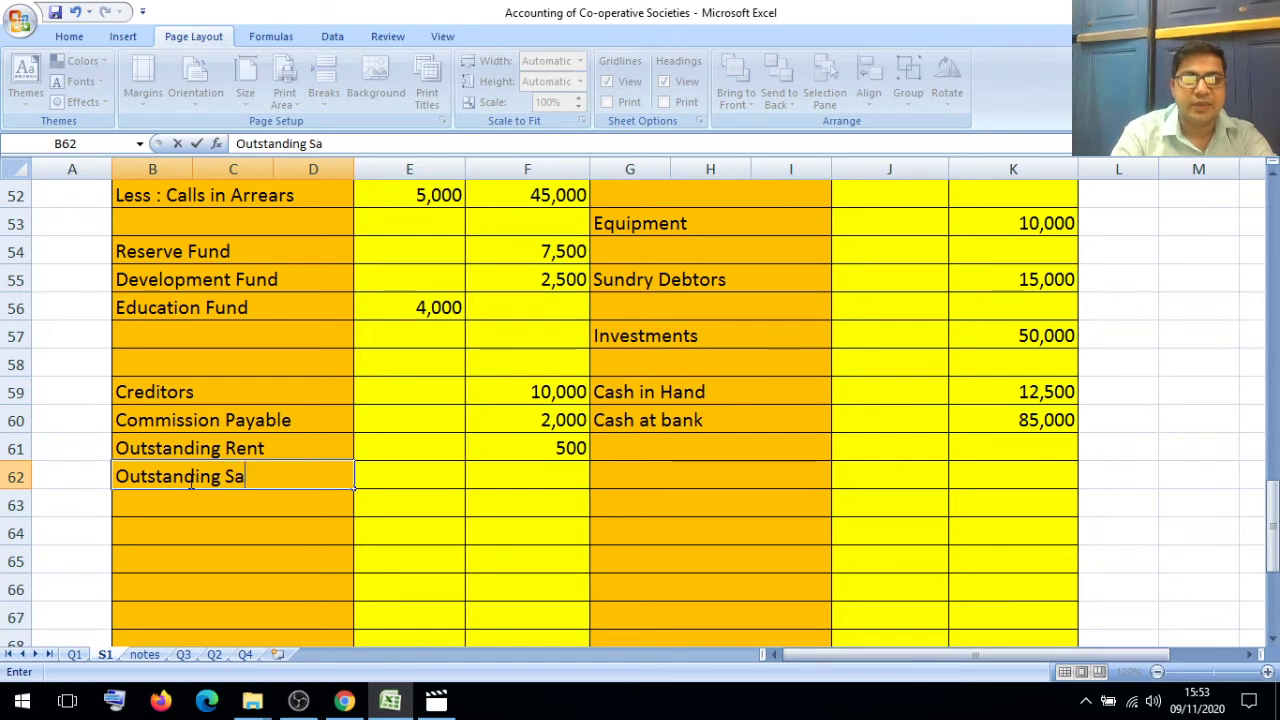
pyautogui.click(496, 478)
pyautogui.write('1,000')
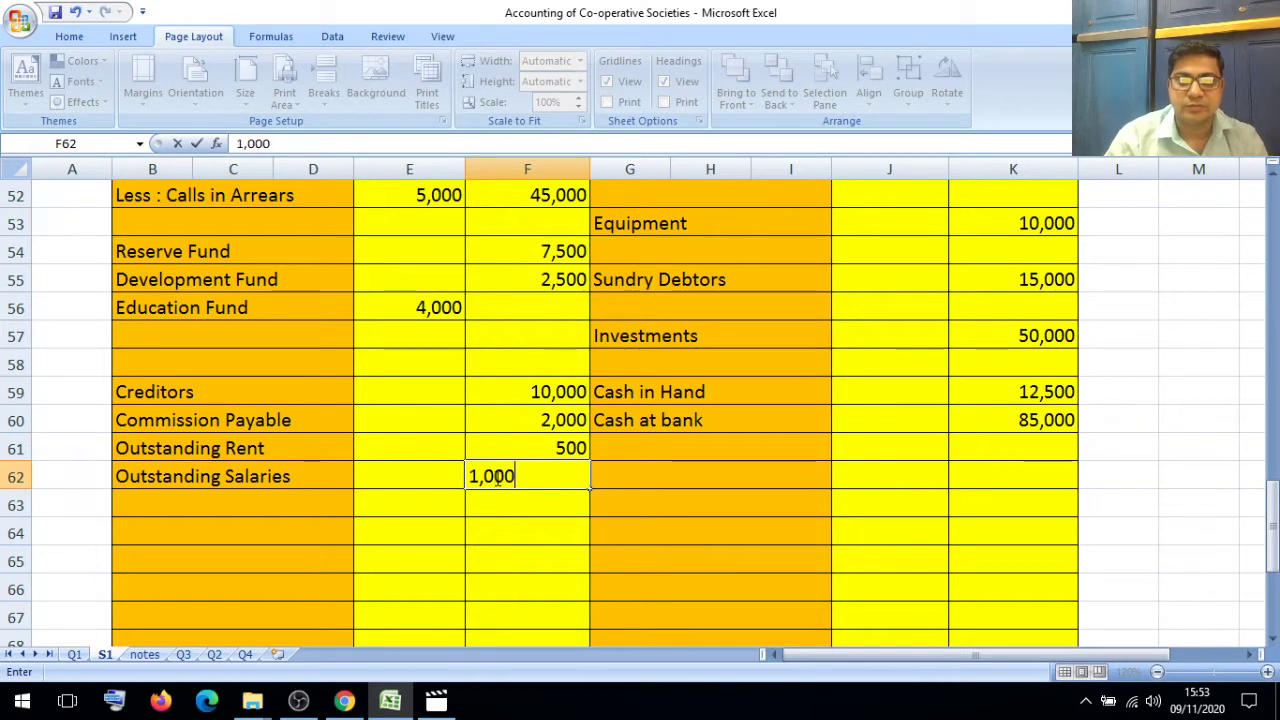
pyautogui.click(467, 537)
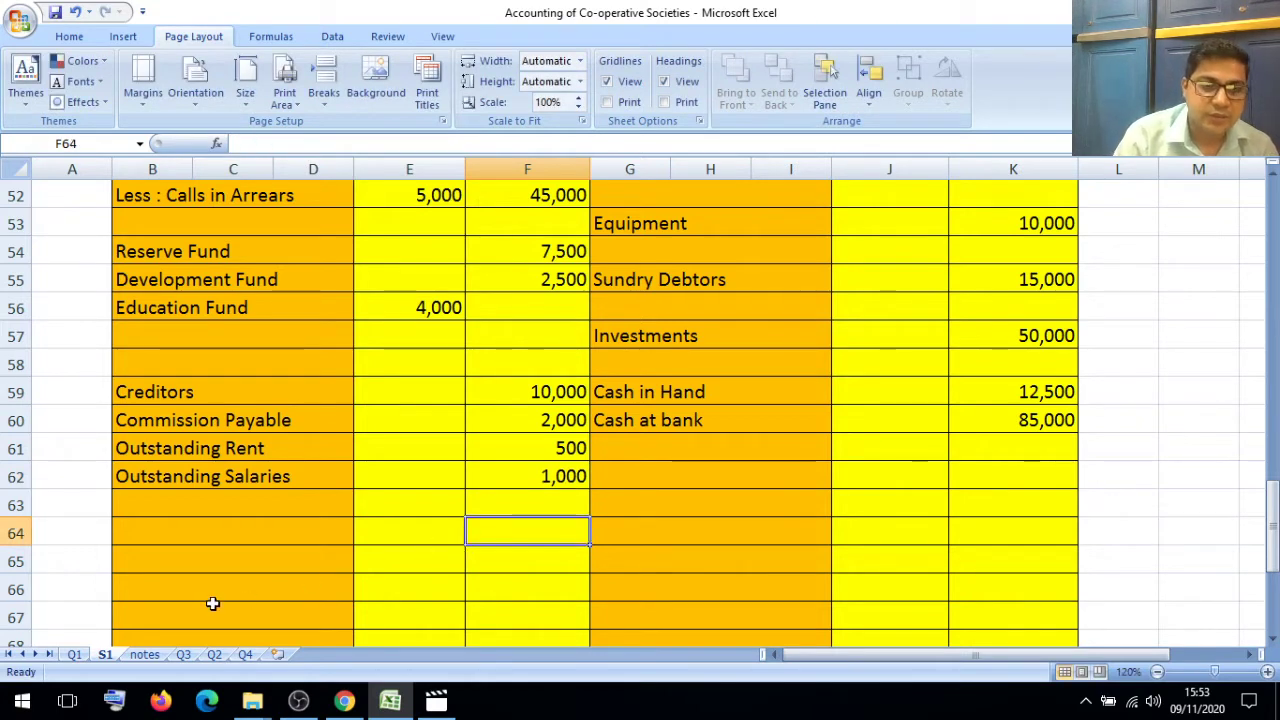
# Step: Check the third adjustment on Q1, about salary paid in advance, and enter "Less: Advance Salary" in B21 of the Profit and Loss Account on S1
pyautogui.click(74, 654)
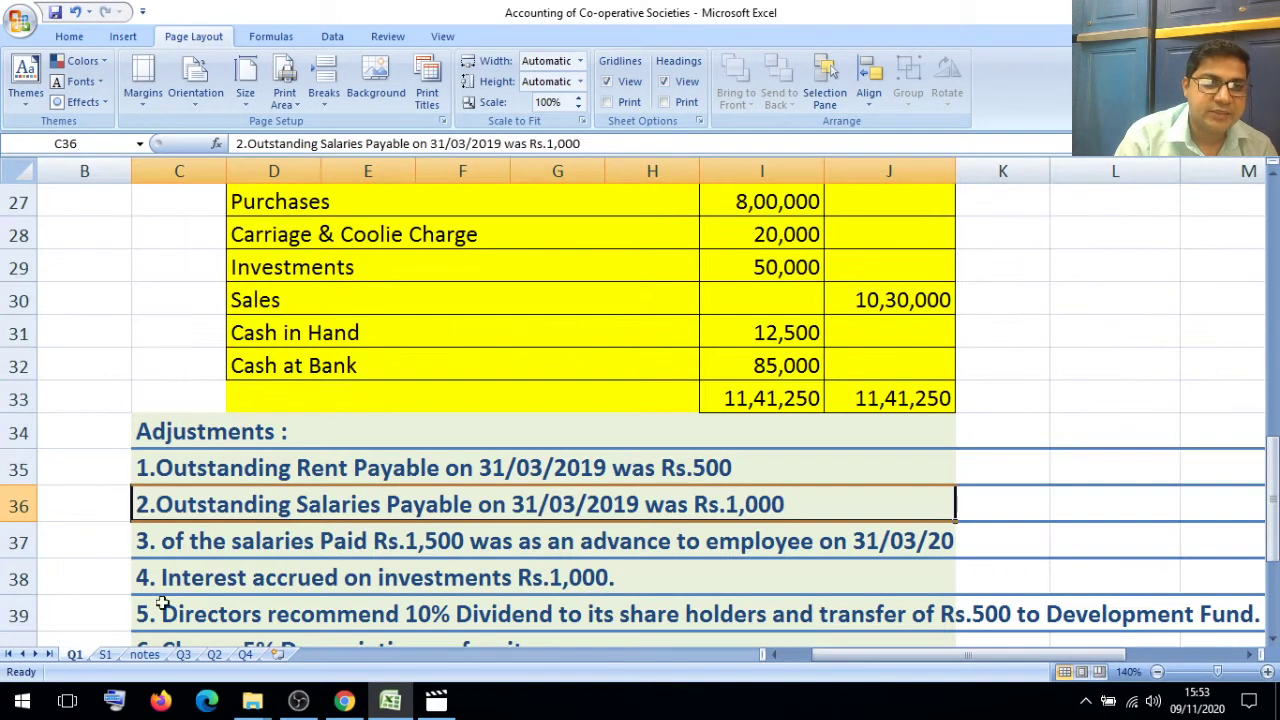
pyautogui.click(273, 548)
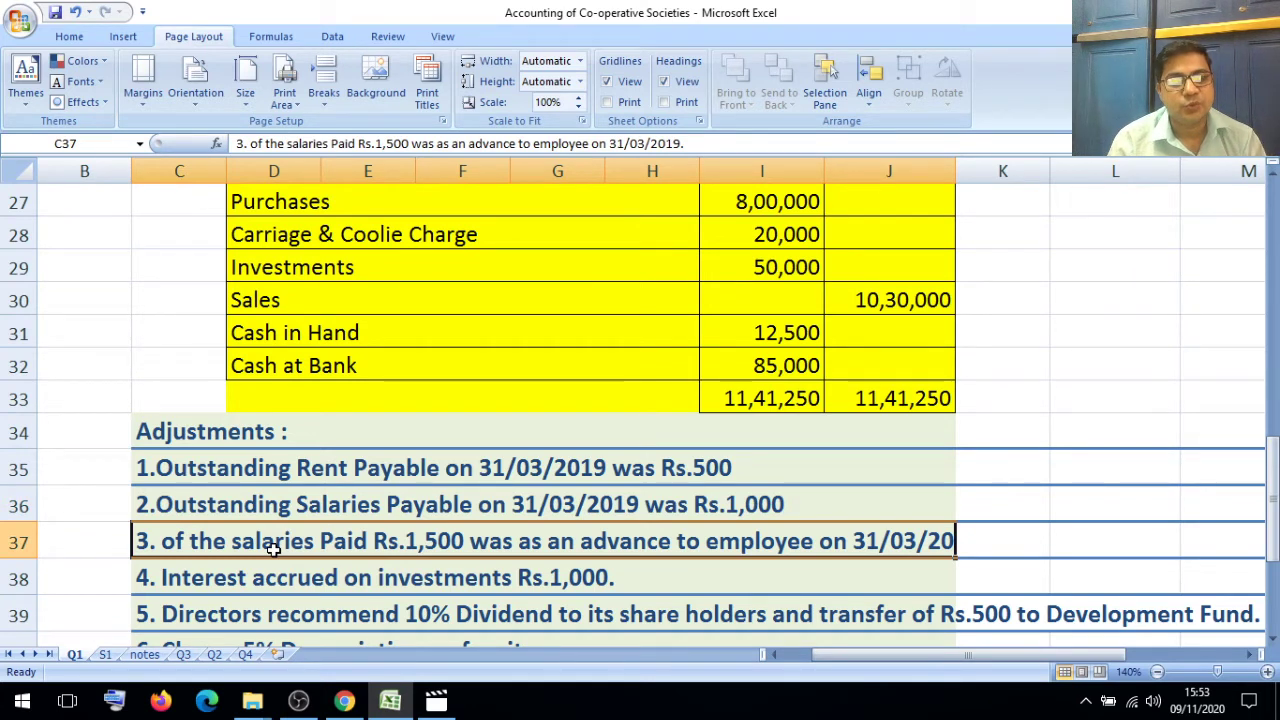
pyautogui.click(105, 654)
pyautogui.click(237, 572)
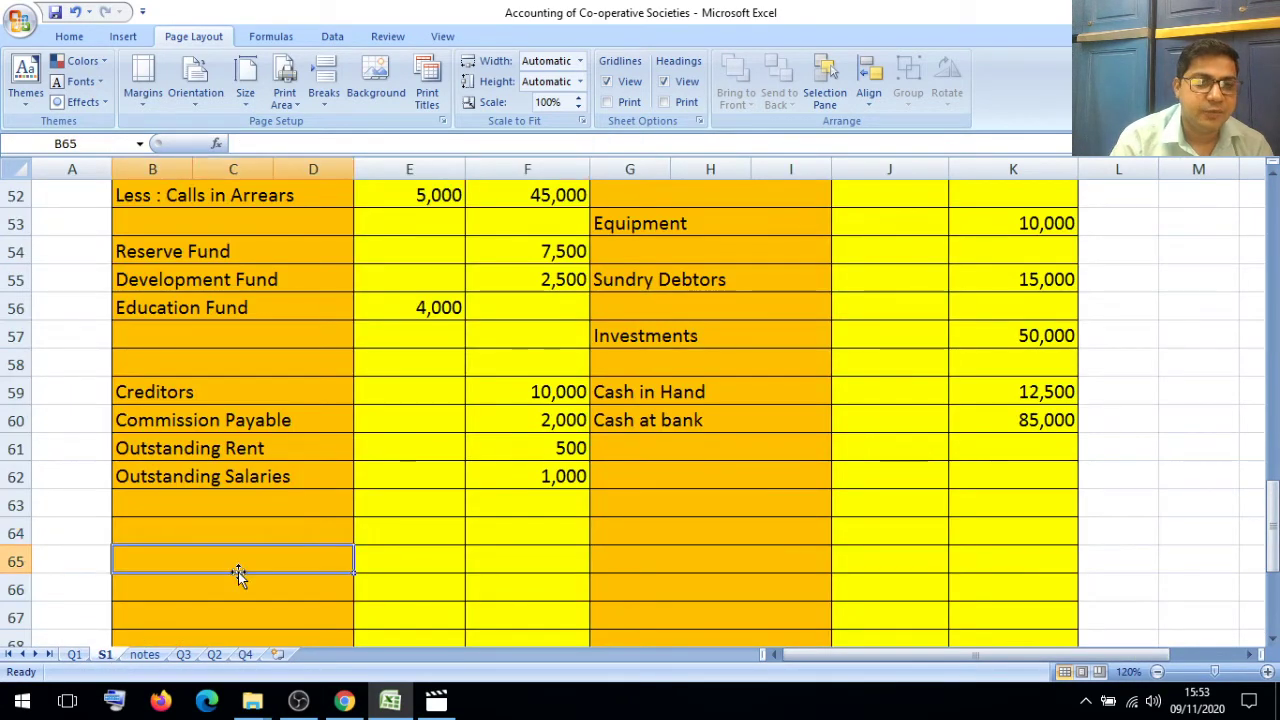
pyautogui.press('Up')
pyautogui.press('Up')
pyautogui.press('Up')
pyautogui.press('Up')
pyautogui.press('Up')
pyautogui.press('Up')
pyautogui.press('Up')
pyautogui.press('Up')
pyautogui.press('Up')
pyautogui.press('Up')
pyautogui.press('Up')
pyautogui.press('Up')
pyautogui.press('Up')
pyautogui.press('Up')
pyautogui.press('Up')
pyautogui.press('Up')
pyautogui.press('Up')
pyautogui.press('Up')
pyautogui.press('Up')
pyautogui.press('Up')
pyautogui.press('Up')
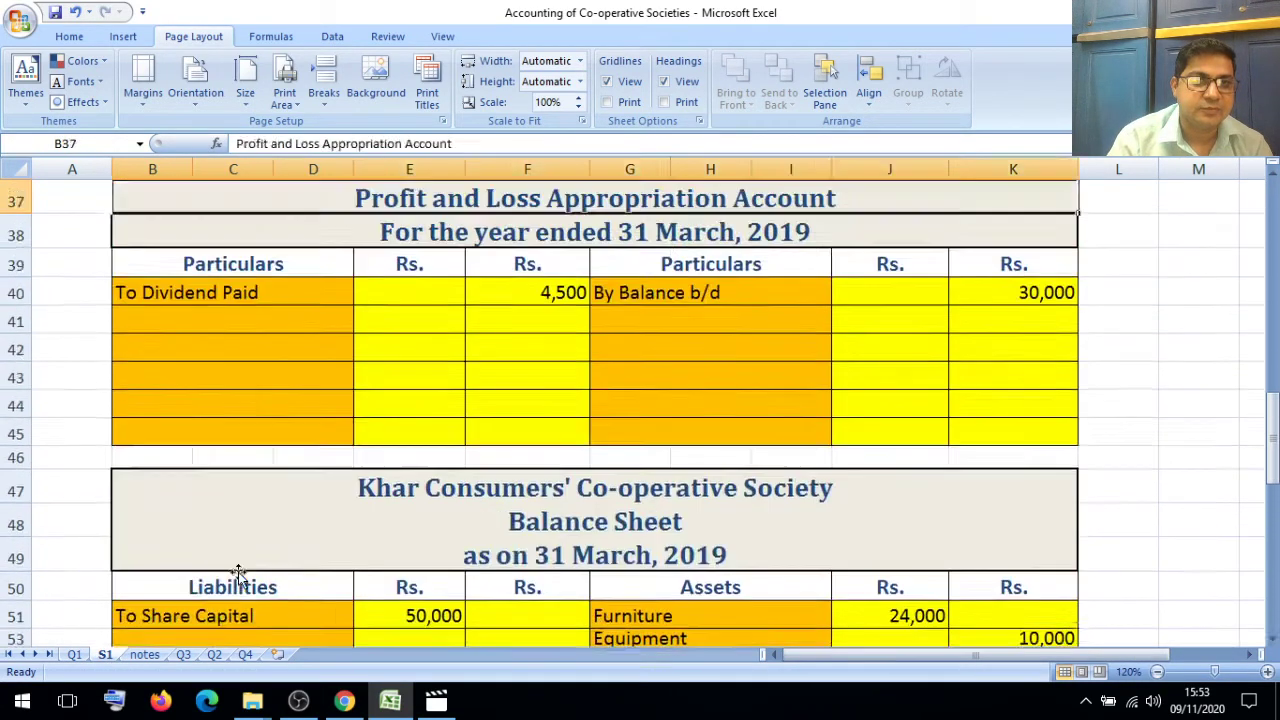
pyautogui.press('Up')
pyautogui.press('Up')
pyautogui.press('Up')
pyautogui.press('Up')
pyautogui.press('Up')
pyautogui.press('Up')
pyautogui.press('Up')
pyautogui.press('Up')
pyautogui.press('Up')
pyautogui.press('Up')
pyautogui.press('Up')
pyautogui.press('Up')
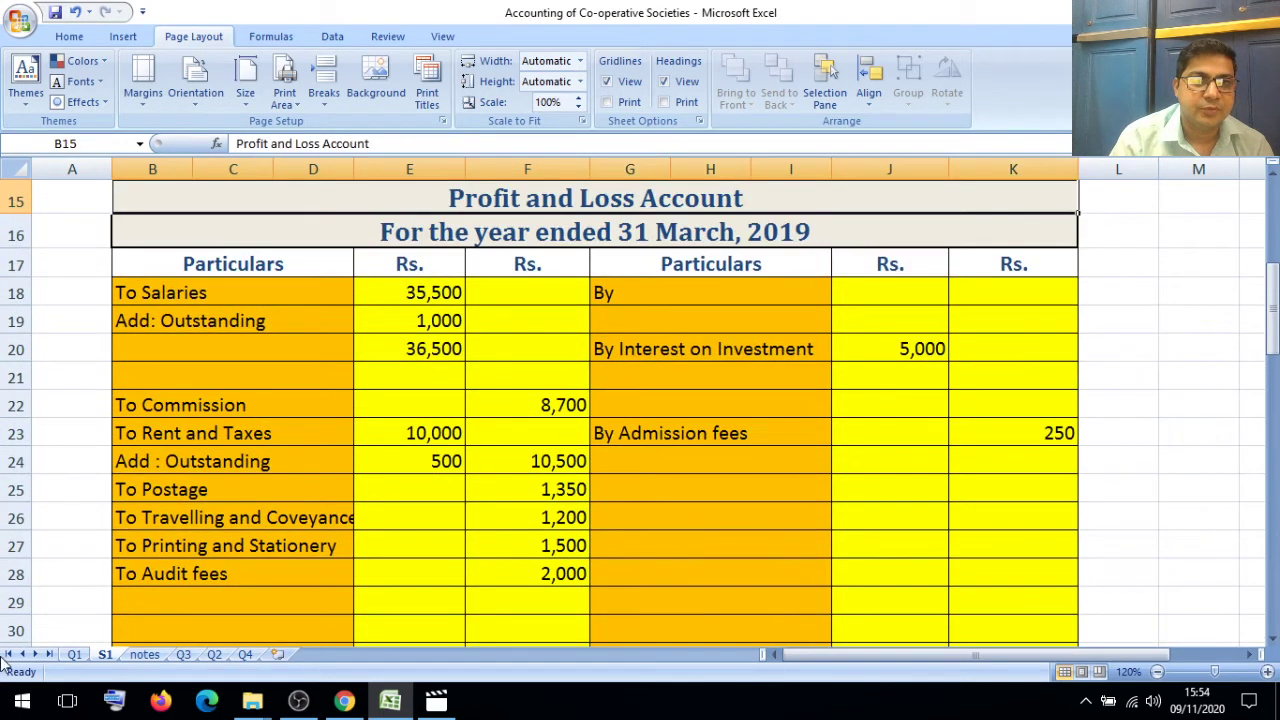
pyautogui.click(184, 370)
pyautogui.write('L')
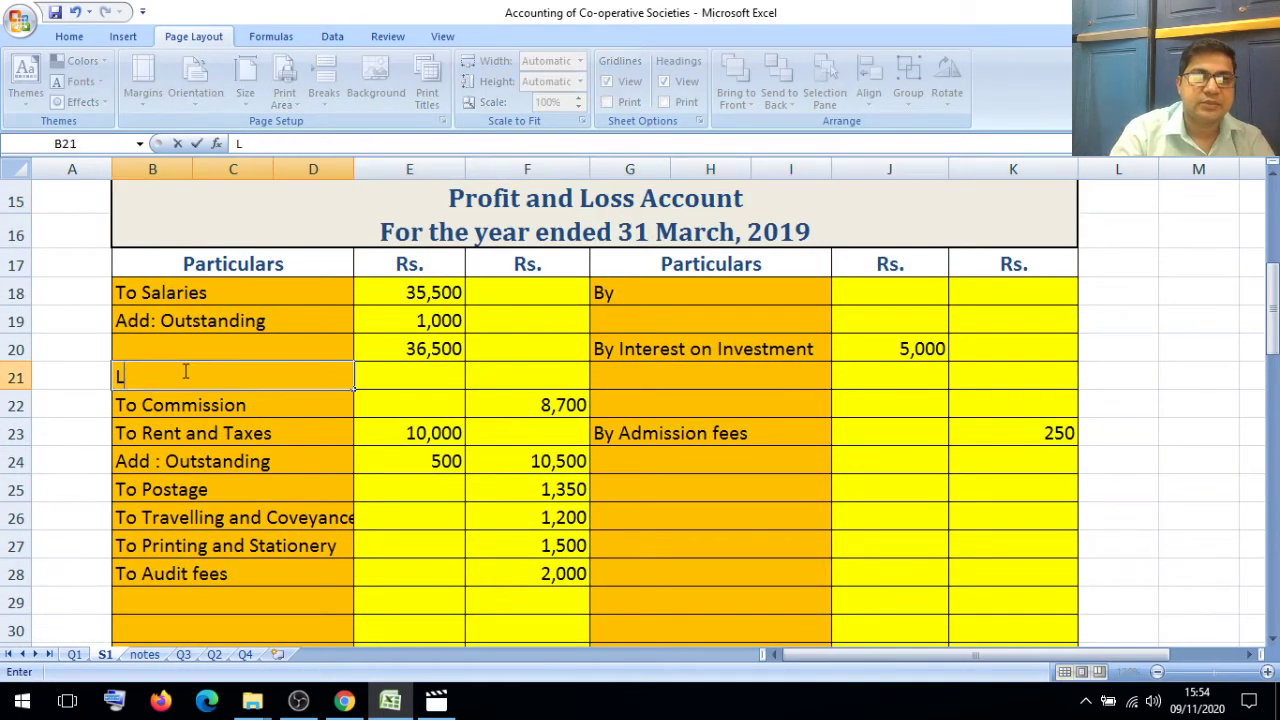
pyautogui.write('ess ')
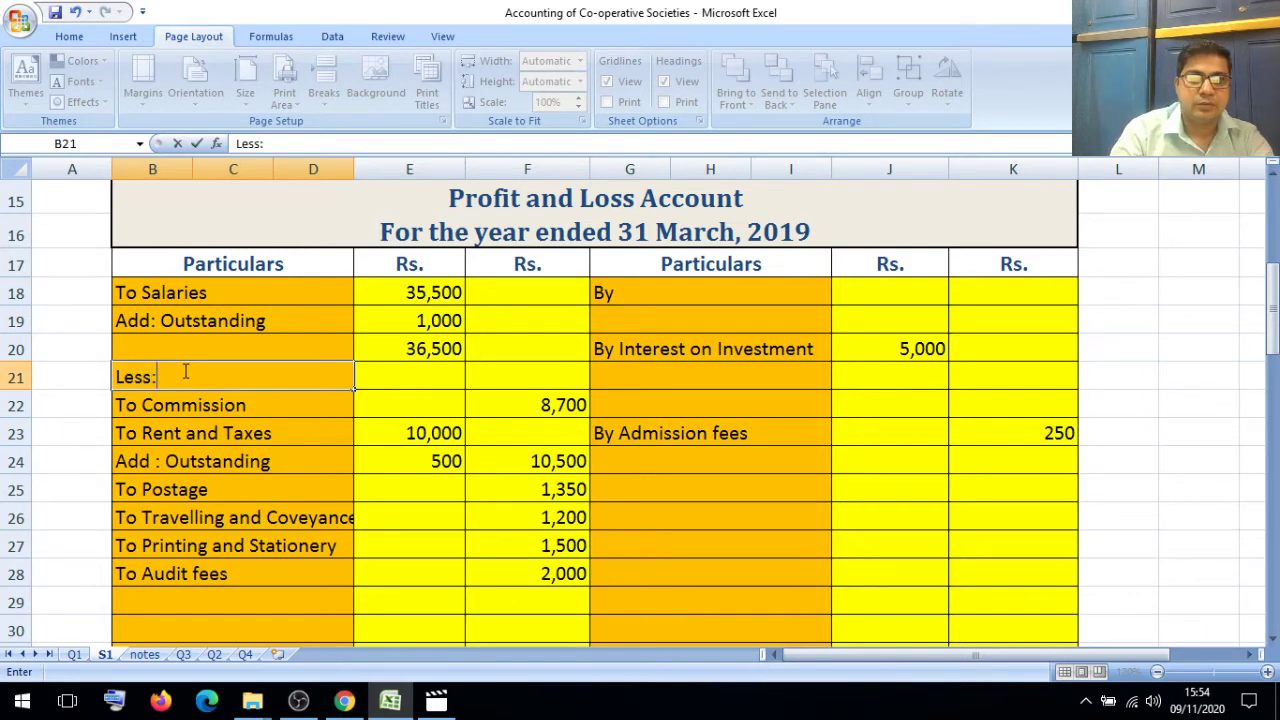
pyautogui.write('D')
pyautogui.press('BackSpace')
pyautogui.write('a')
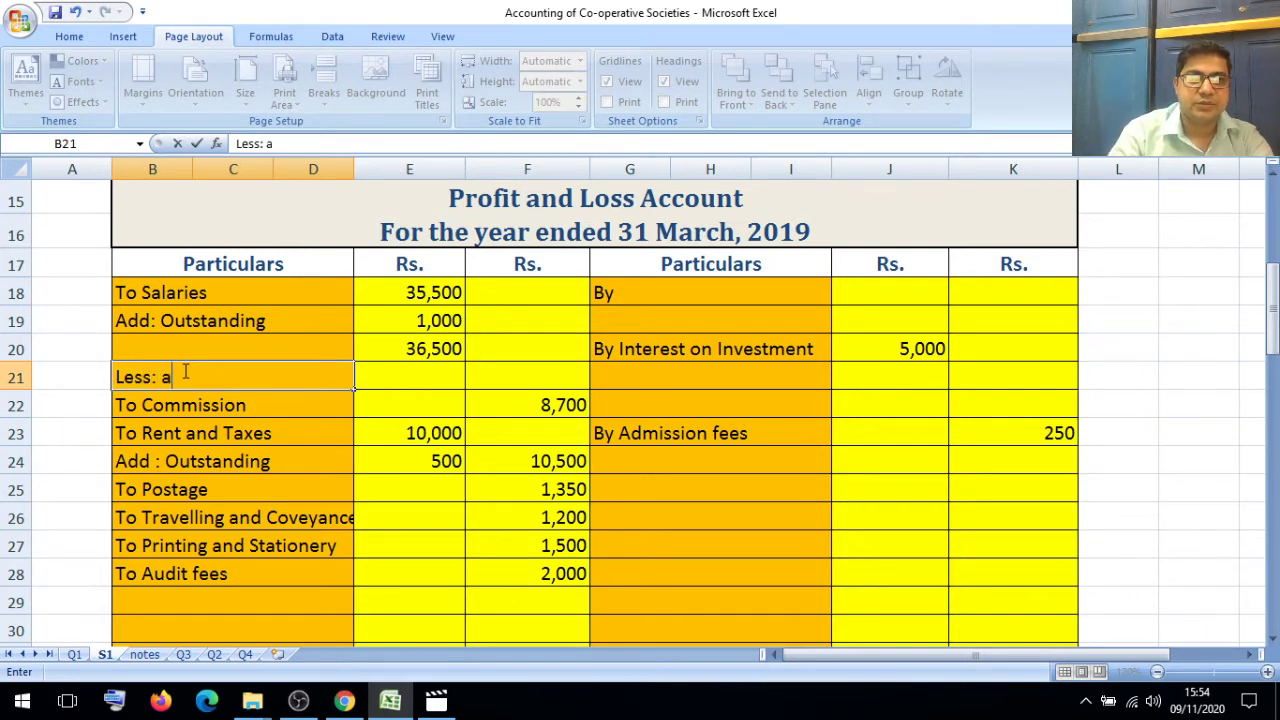
pyautogui.press('BackSpace')
pyautogui.write('Advan')
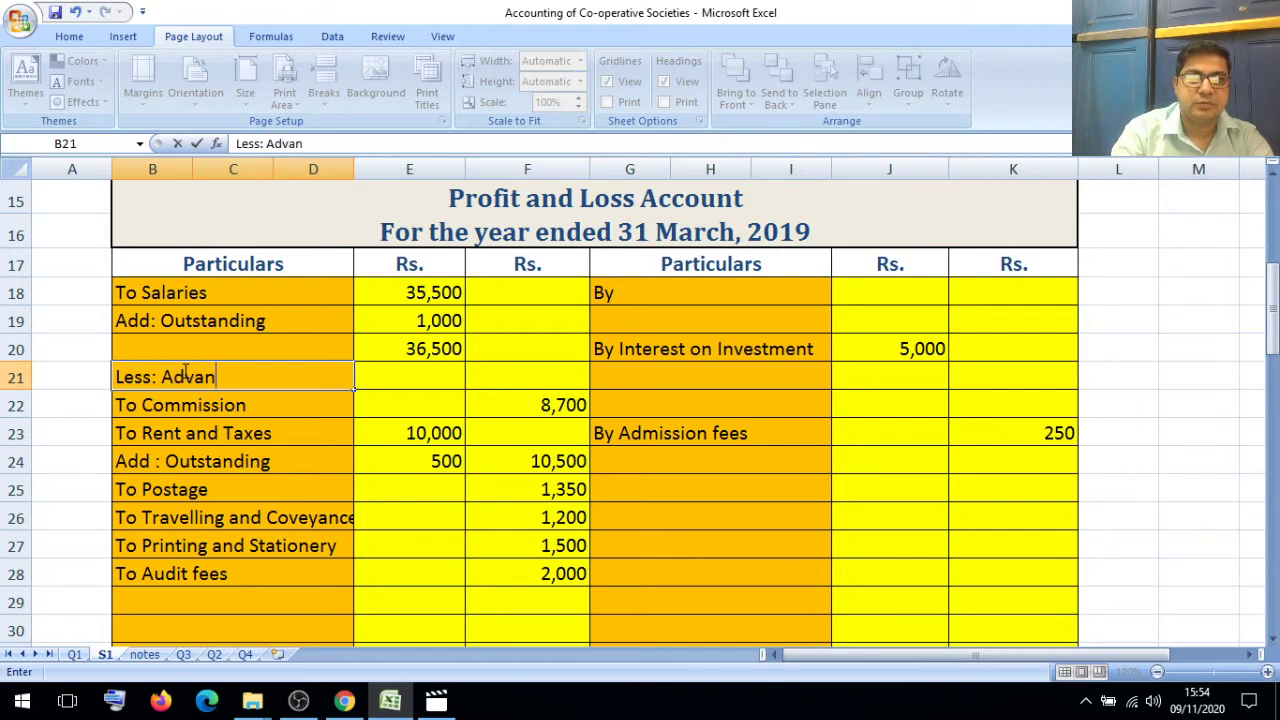
pyautogui.write('ce Sal')
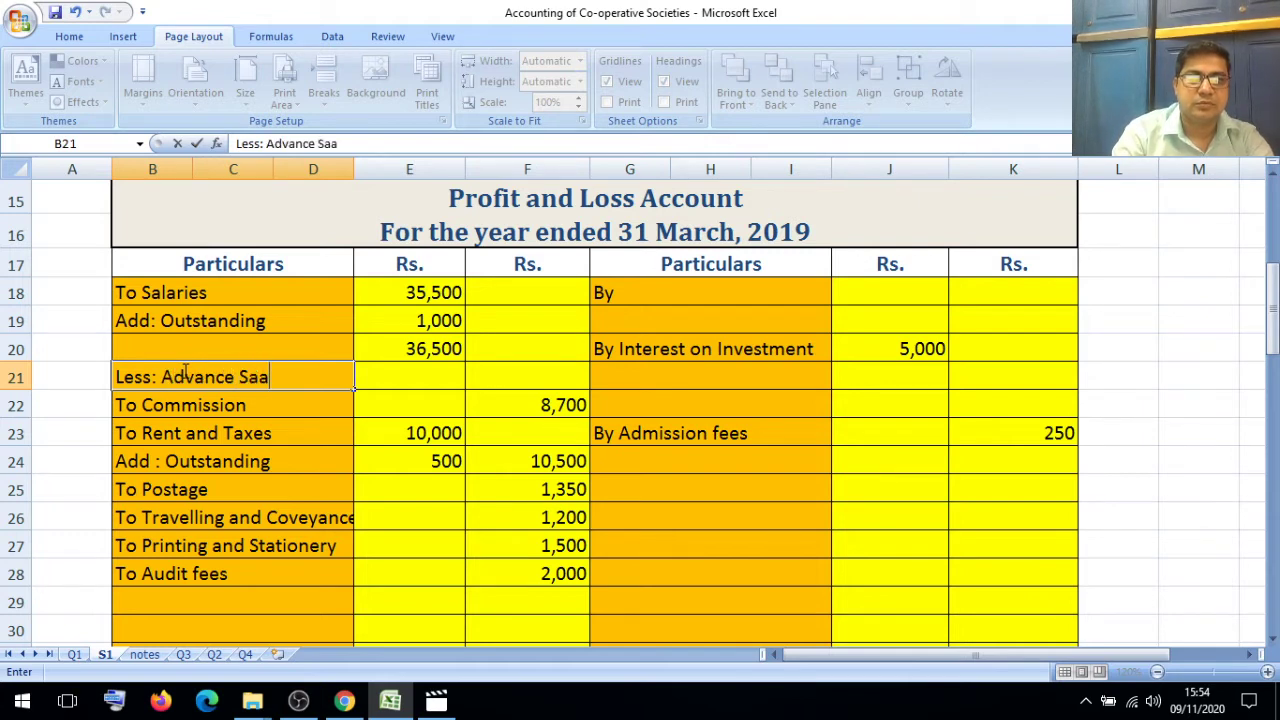
pyautogui.press('BackSpace')
pyautogui.write('lary')
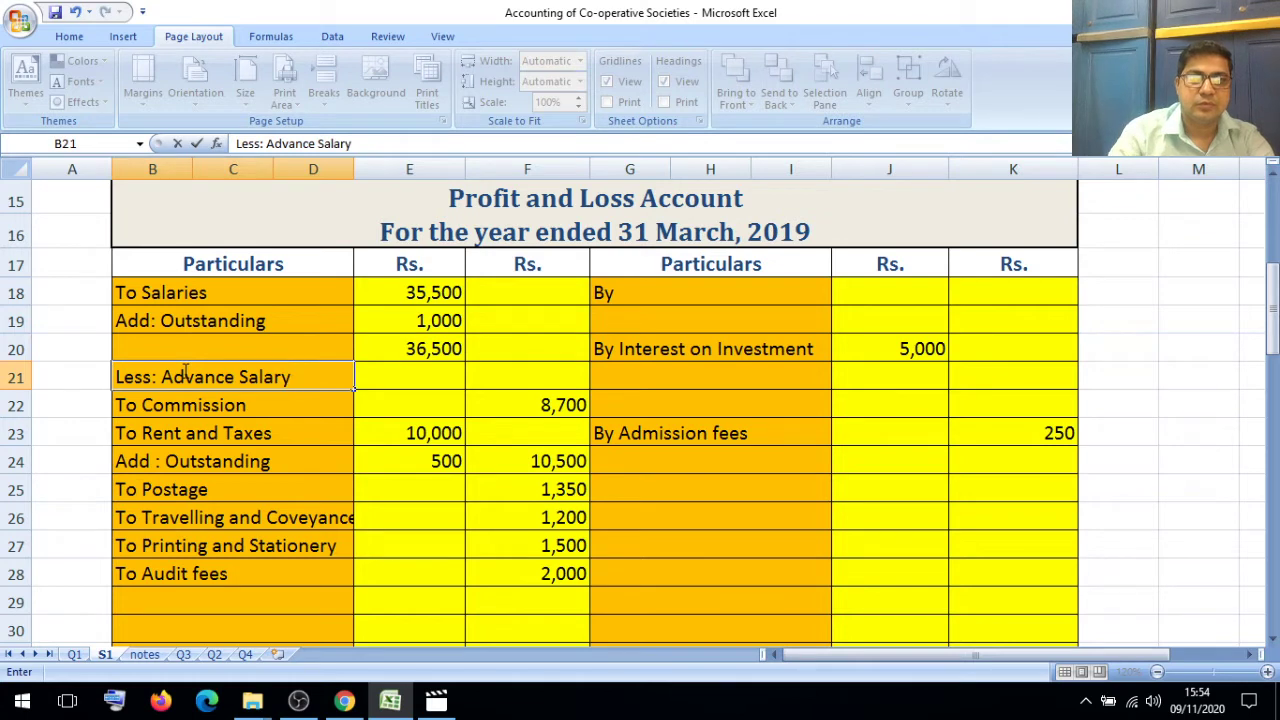
# Step: Enter 1,500 as the advance salary amount in E21
pyautogui.click(389, 380)
pyautogui.write('1')
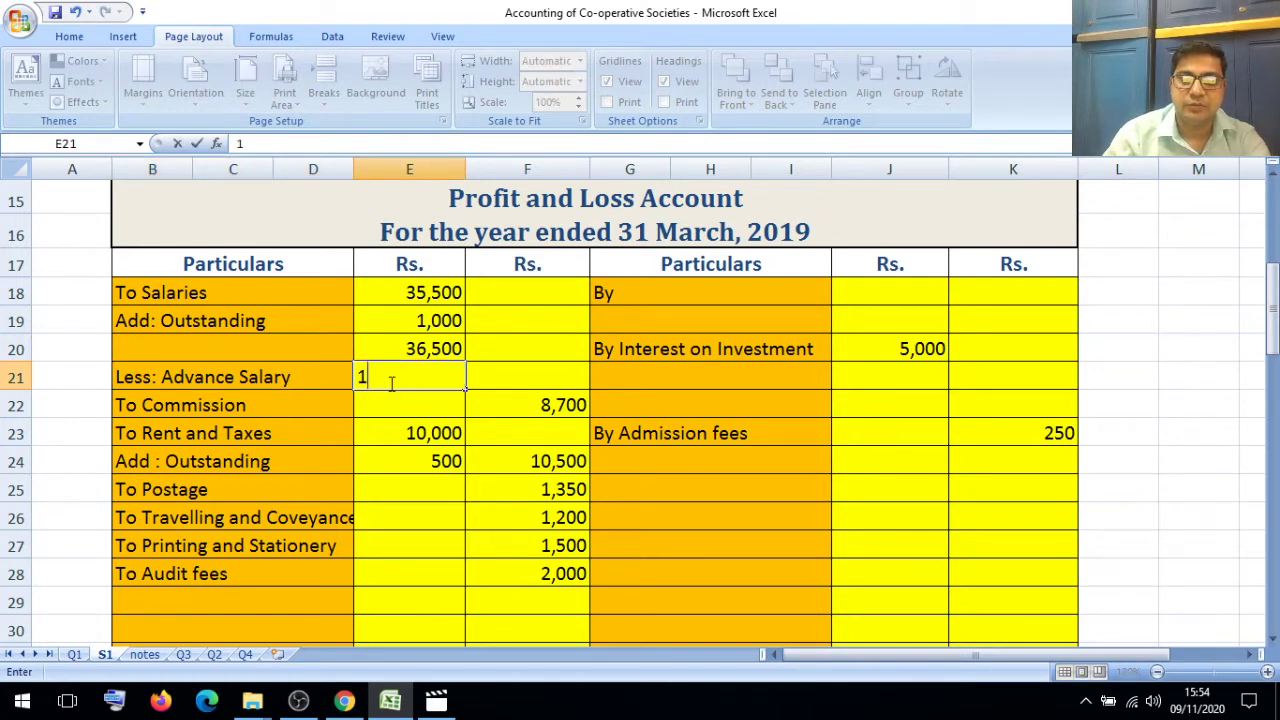
pyautogui.write(',500')
pyautogui.click(530, 407)
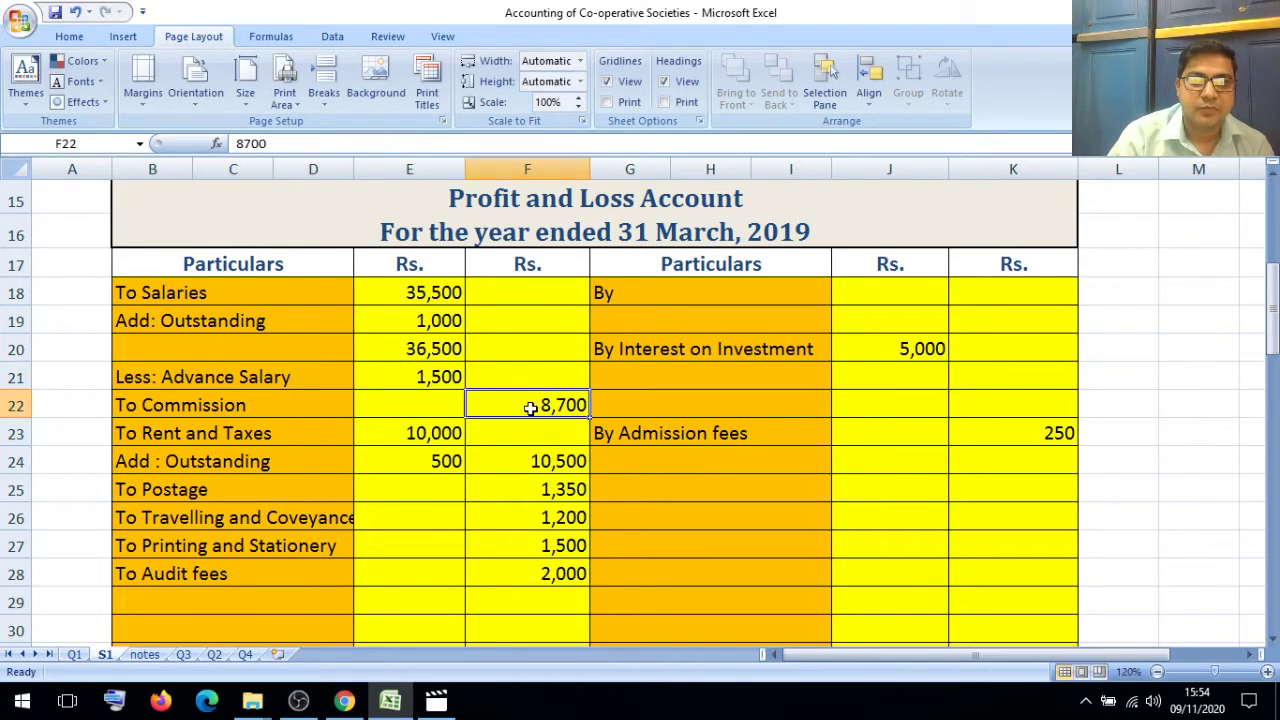
# Step: Enter the formula =sum(E20:E21) in F21 as the salaries figure in the outer amount column
pyautogui.click(528, 374)
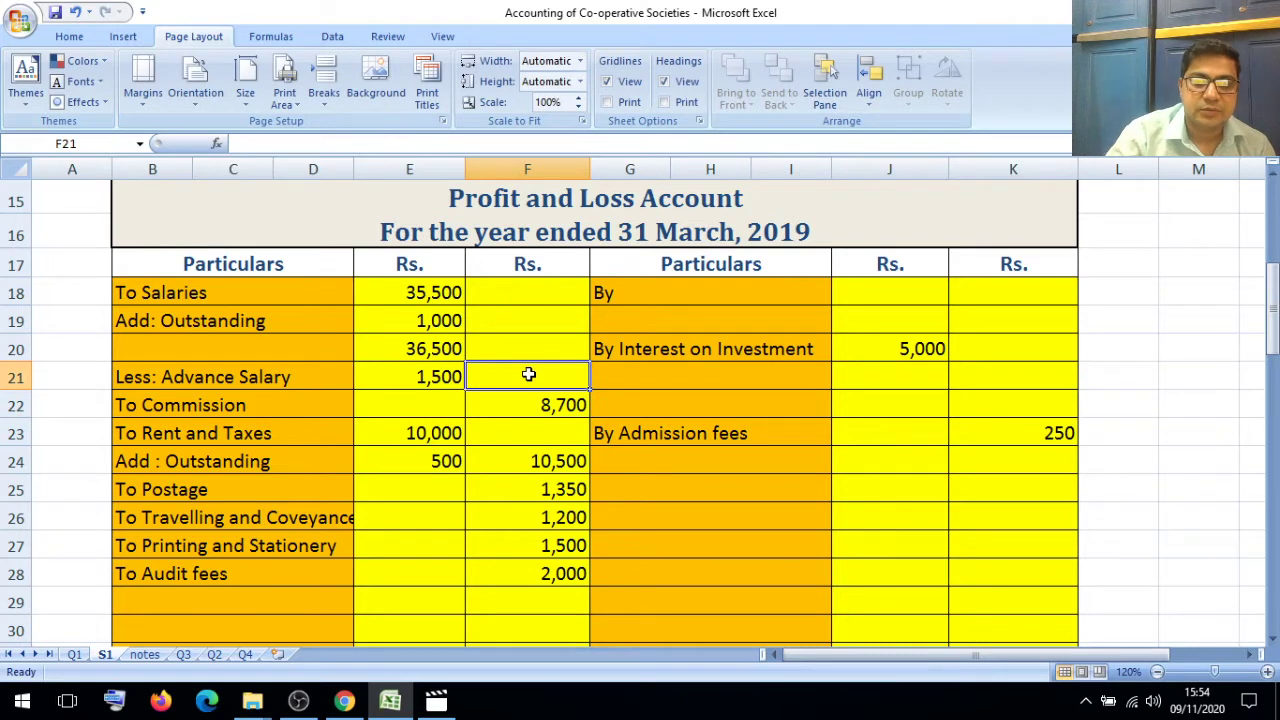
pyautogui.write('=')
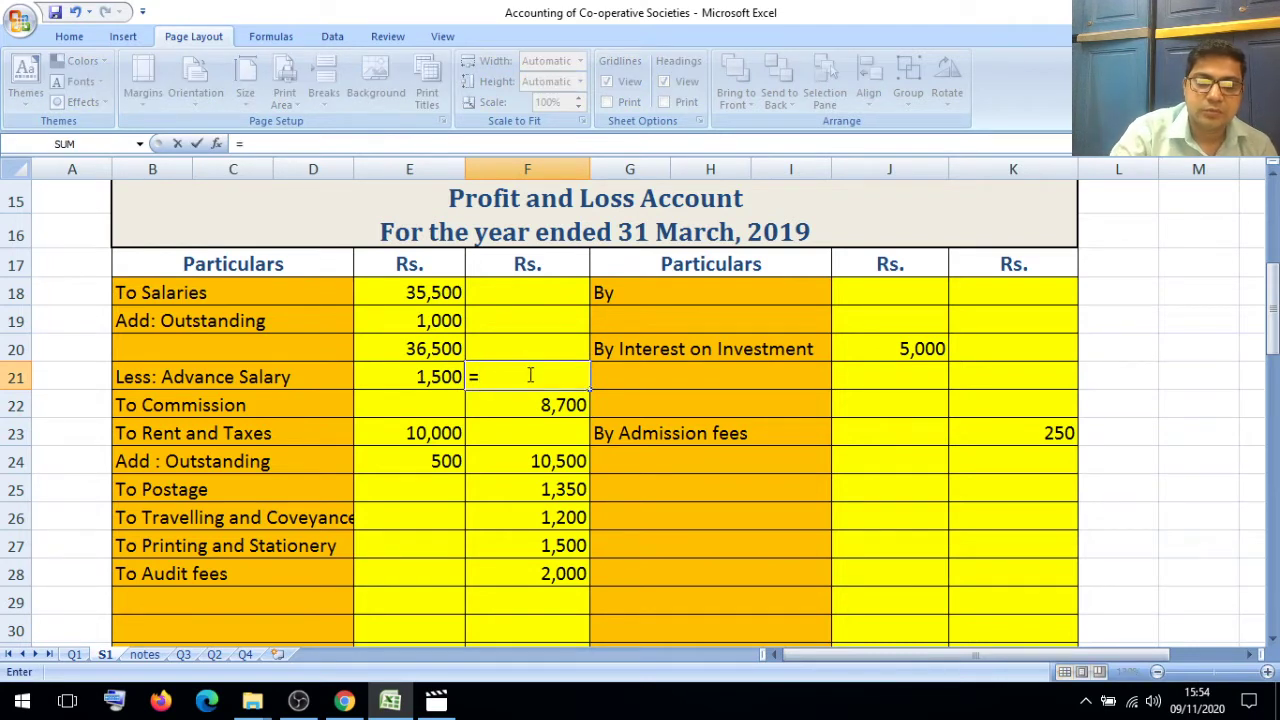
pyautogui.write('sum')
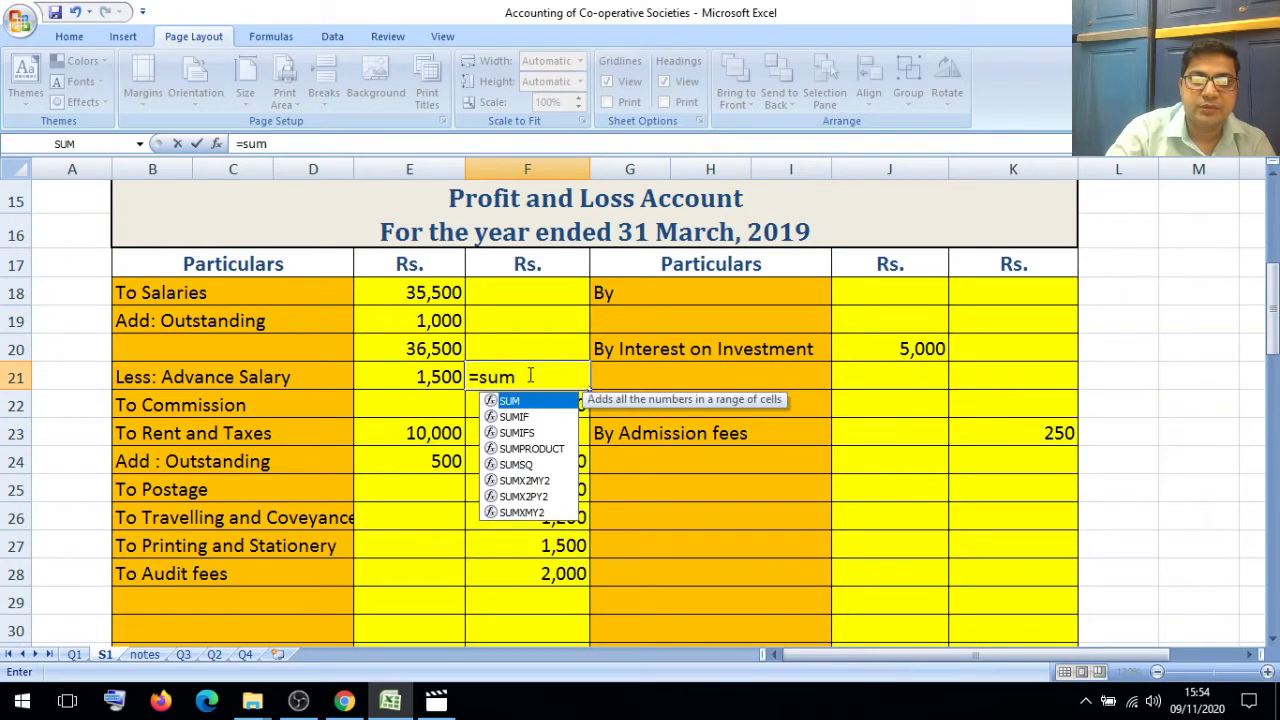
pyautogui.write('(')
pyautogui.click(430, 362)
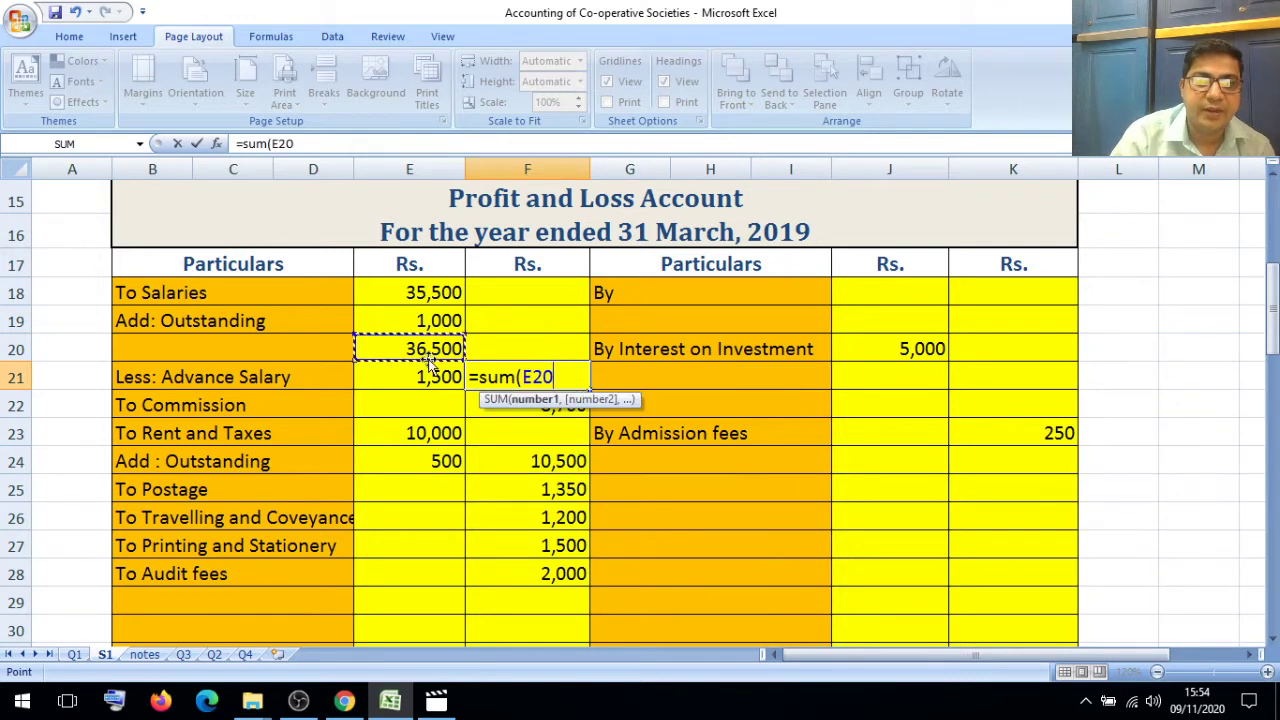
pyautogui.moveTo(430, 368); pyautogui.dragTo(428, 358)
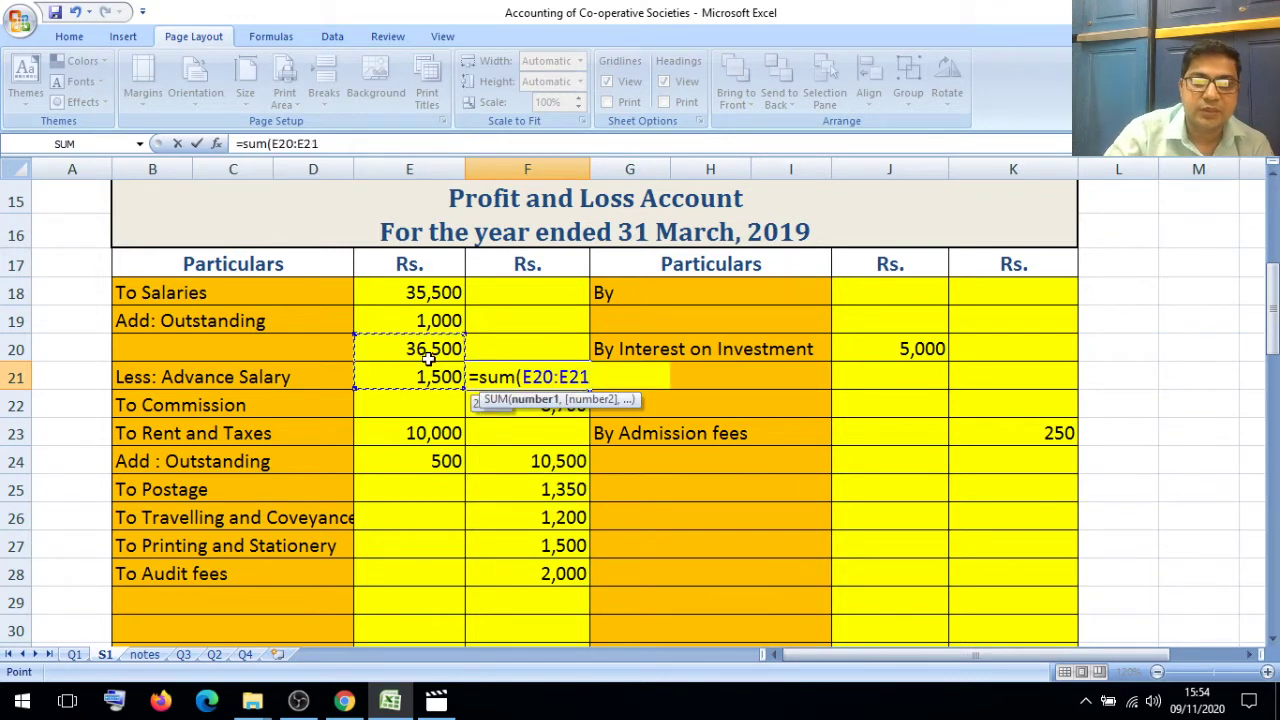
pyautogui.write(')')
pyautogui.press('Return')
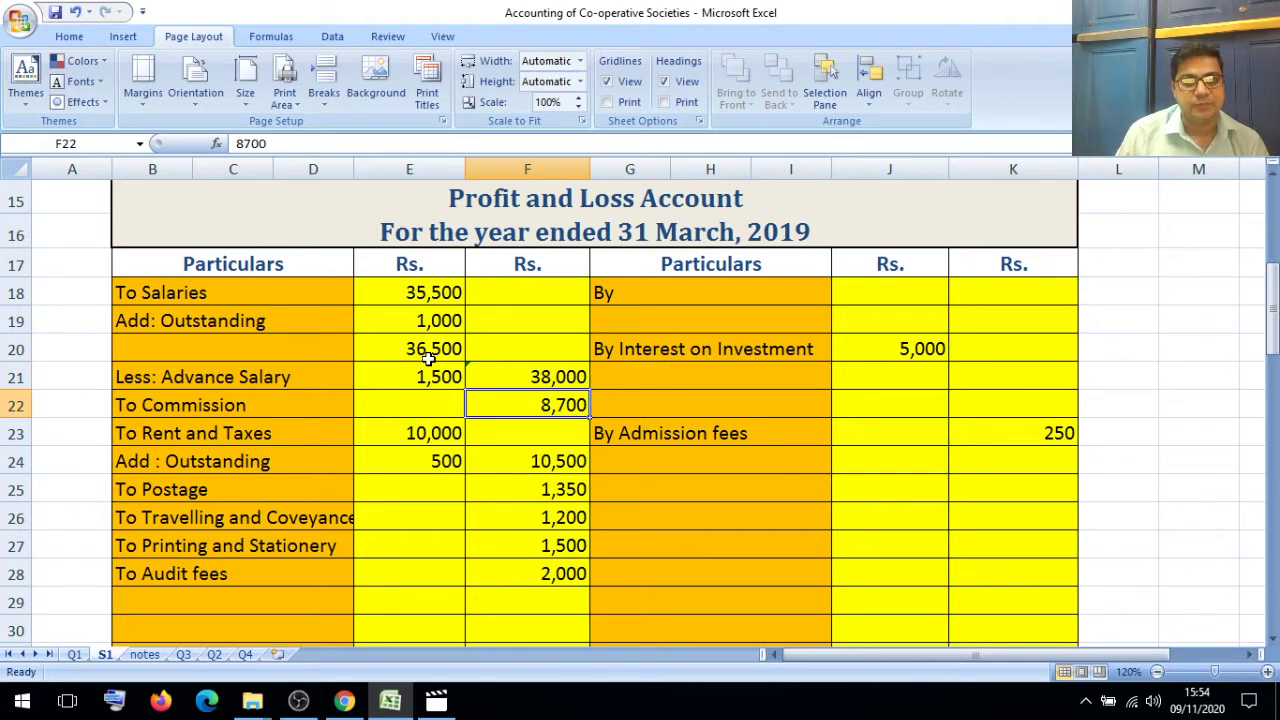
# Step: Enter "Advance Salary" in G61 of the Balance Sheet assets, directly below Cash at bank
pyautogui.click(240, 371)
pyautogui.click(853, 412)
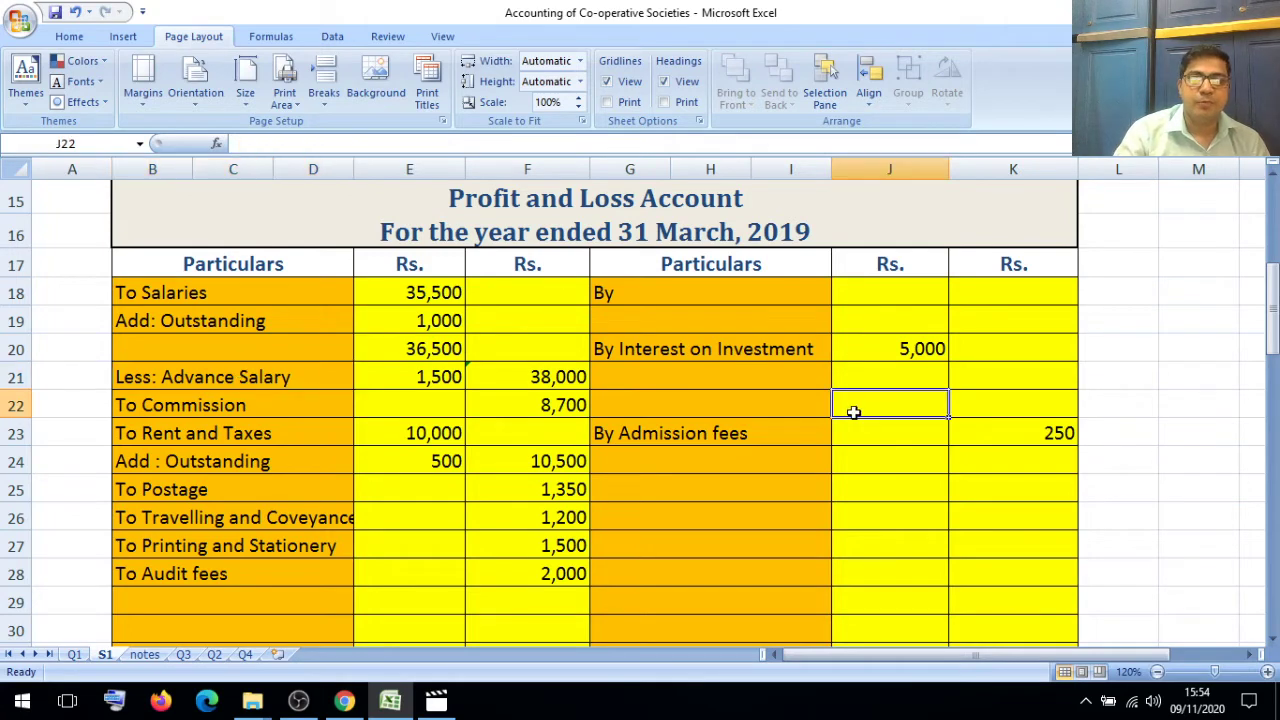
pyautogui.press('Down')
pyautogui.press('Down')
pyautogui.press('Down')
pyautogui.press('Down')
pyautogui.press('Down')
pyautogui.press('Down')
pyautogui.press('Down')
pyautogui.click(853, 412)
pyautogui.press('Down')
pyautogui.press('Down')
pyautogui.press('Down')
pyautogui.press('Down')
pyautogui.press('Down')
pyautogui.press('Down')
pyautogui.press('Down')
pyautogui.press('Down')
pyautogui.press('Down')
pyautogui.press('Down')
pyautogui.press('Down')
pyautogui.press('Down')
pyautogui.press('Down')
pyautogui.press('Down')
pyautogui.press('Down')
pyautogui.press('Down')
pyautogui.press('Down')
pyautogui.press('Down')
pyautogui.press('Down')
pyautogui.press('Down')
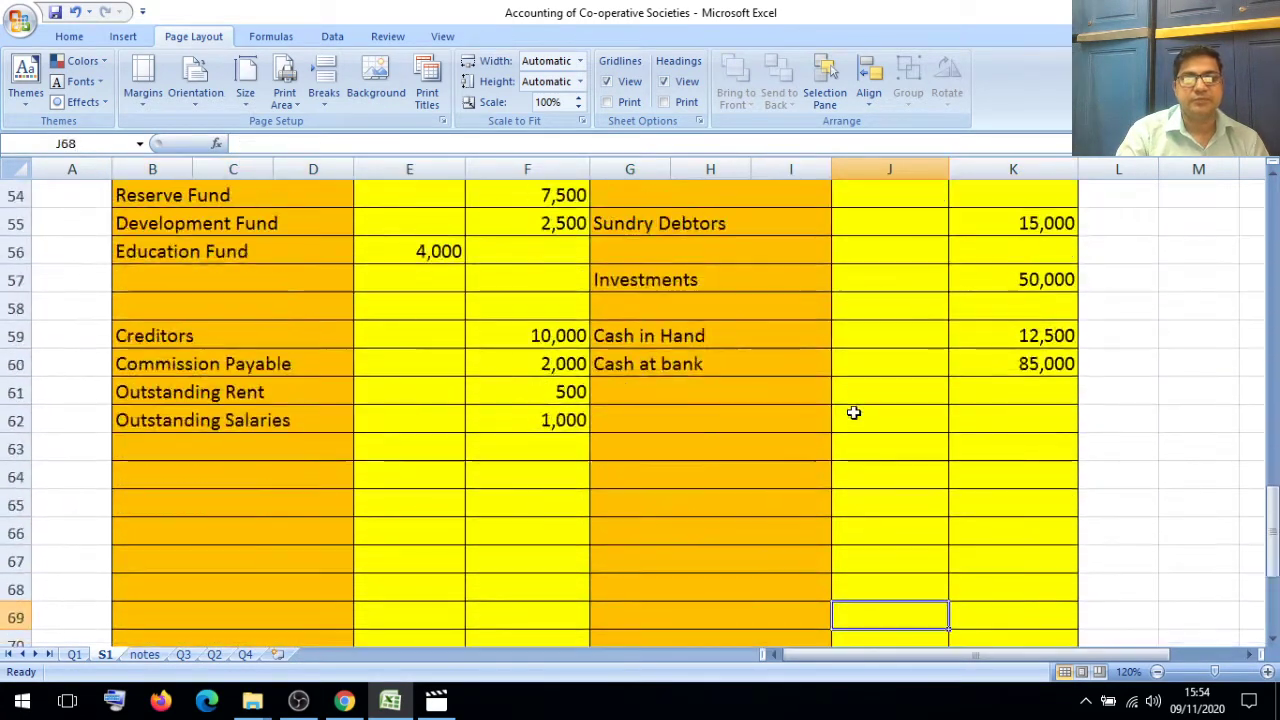
pyautogui.press('Up')
pyautogui.press('Up')
pyautogui.press('Up')
pyautogui.press('Up')
pyautogui.press('Up')
pyautogui.press('Up')
pyautogui.press('Up')
pyautogui.press('Up')
pyautogui.press('Up')
pyautogui.press('Up')
pyautogui.press('Up')
pyautogui.press('Up')
pyautogui.press('Up')
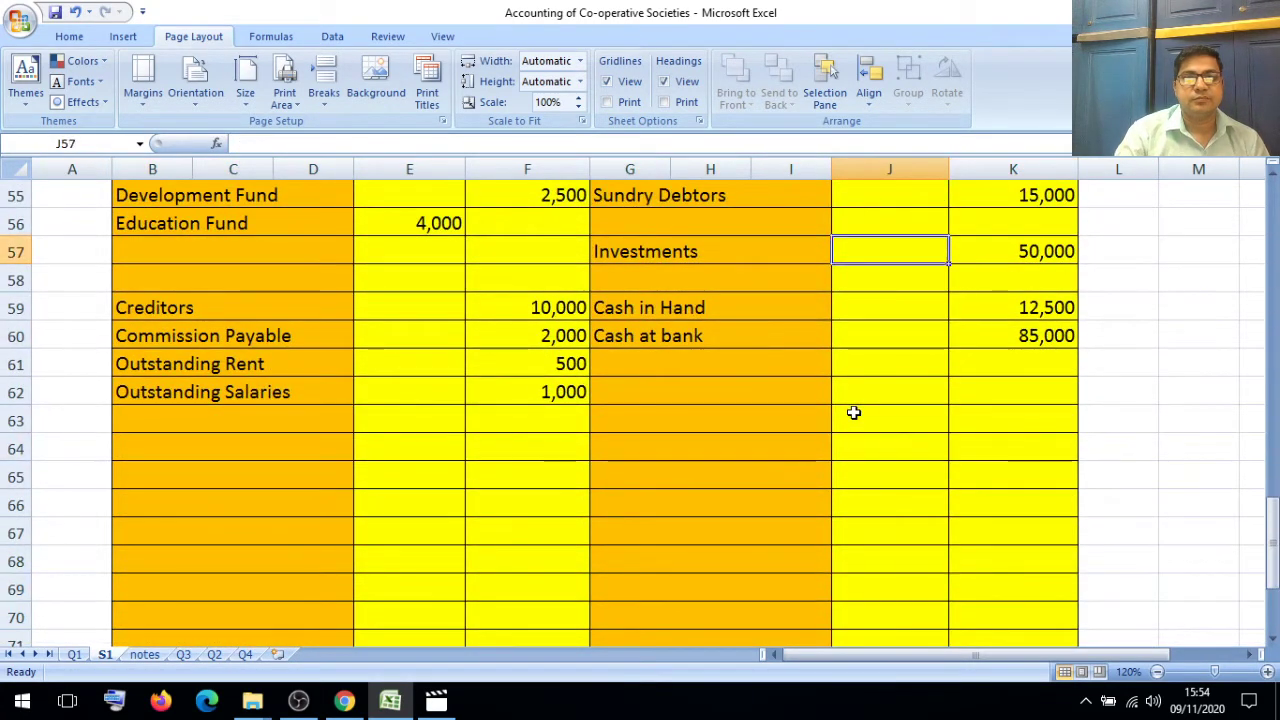
pyautogui.click(668, 362)
pyautogui.write('A')
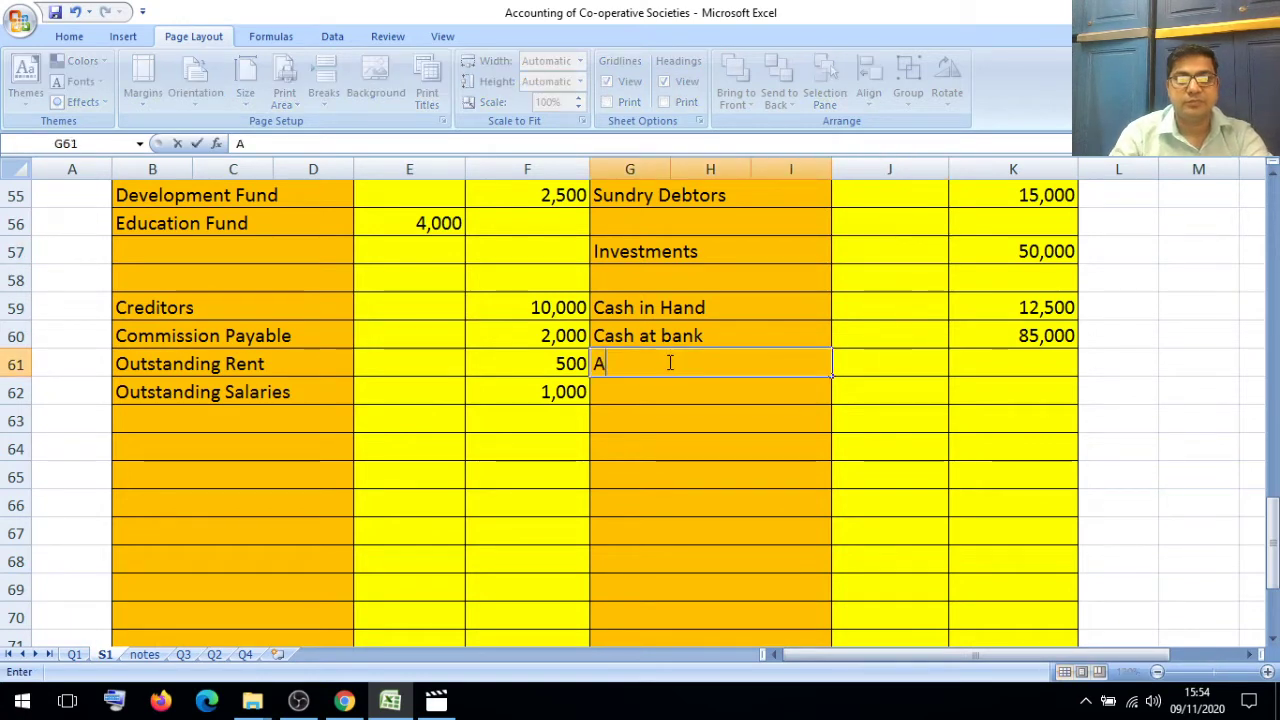
pyautogui.write('dvance')
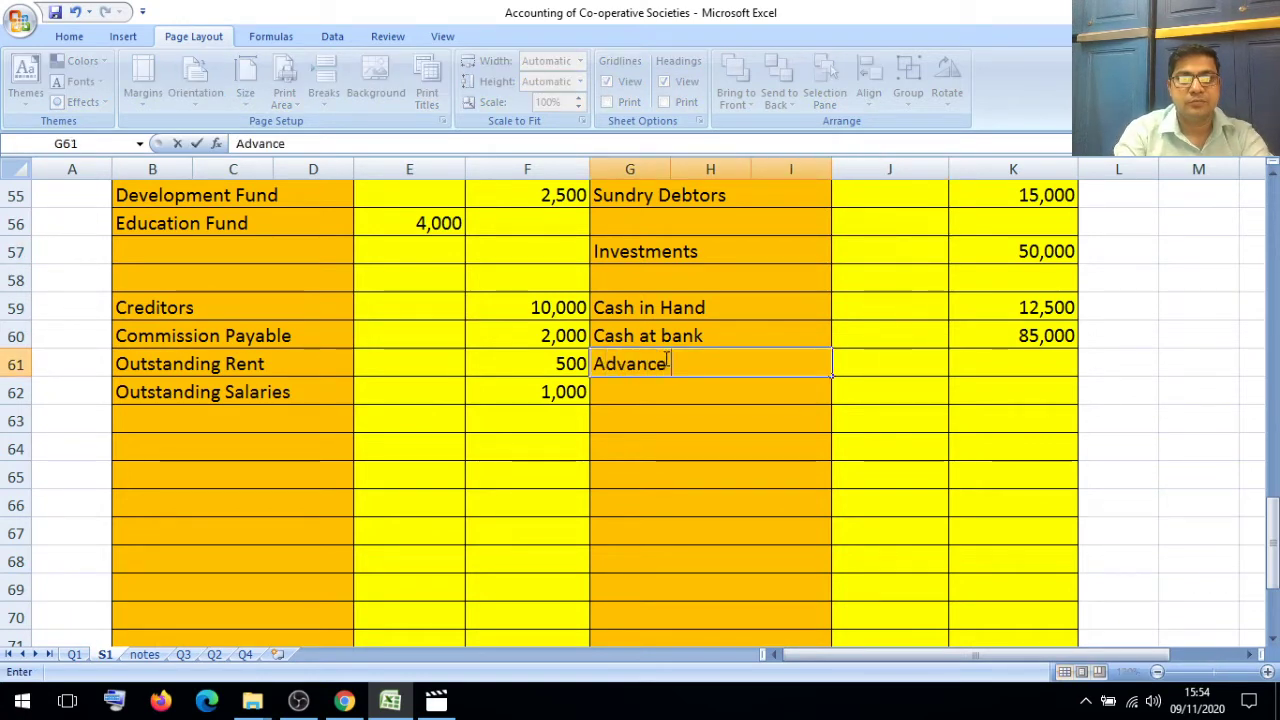
pyautogui.write(' Salary')
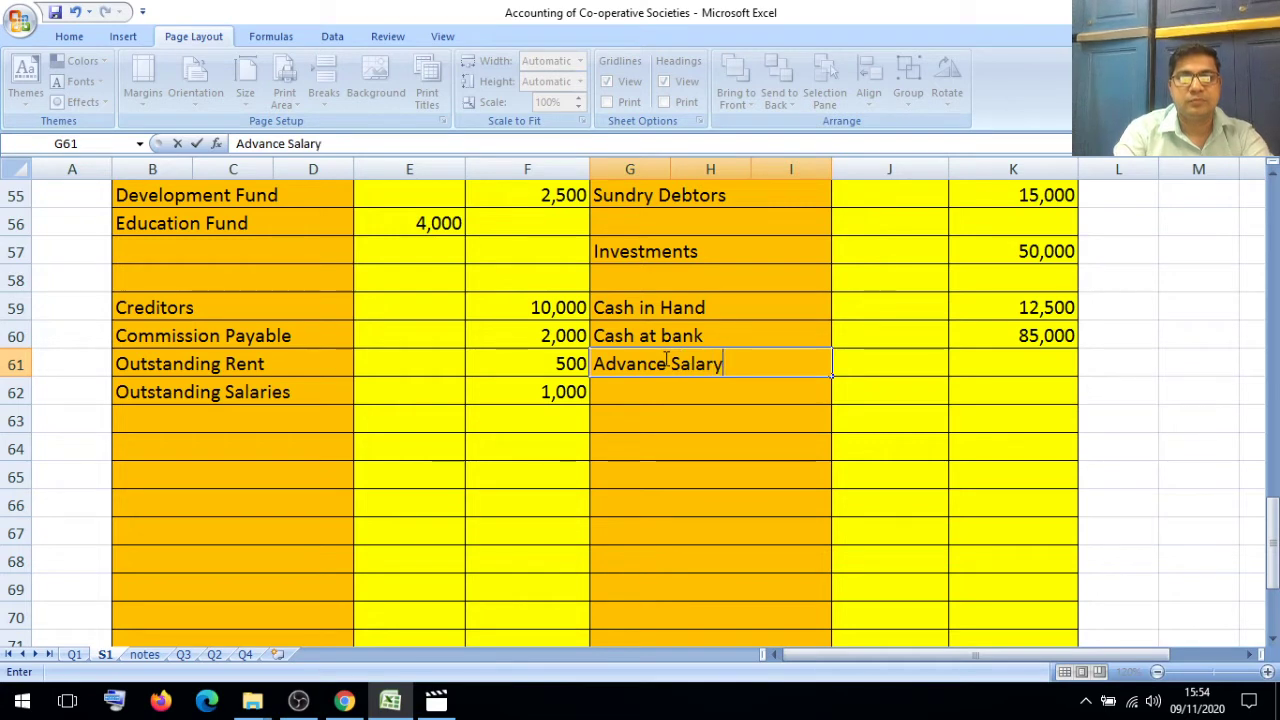
# Step: Enter 1,500 as the Advance Salary amount in K61 and save the workbook
pyautogui.rightClick(1010, 370)
pyautogui.click(1006, 364)
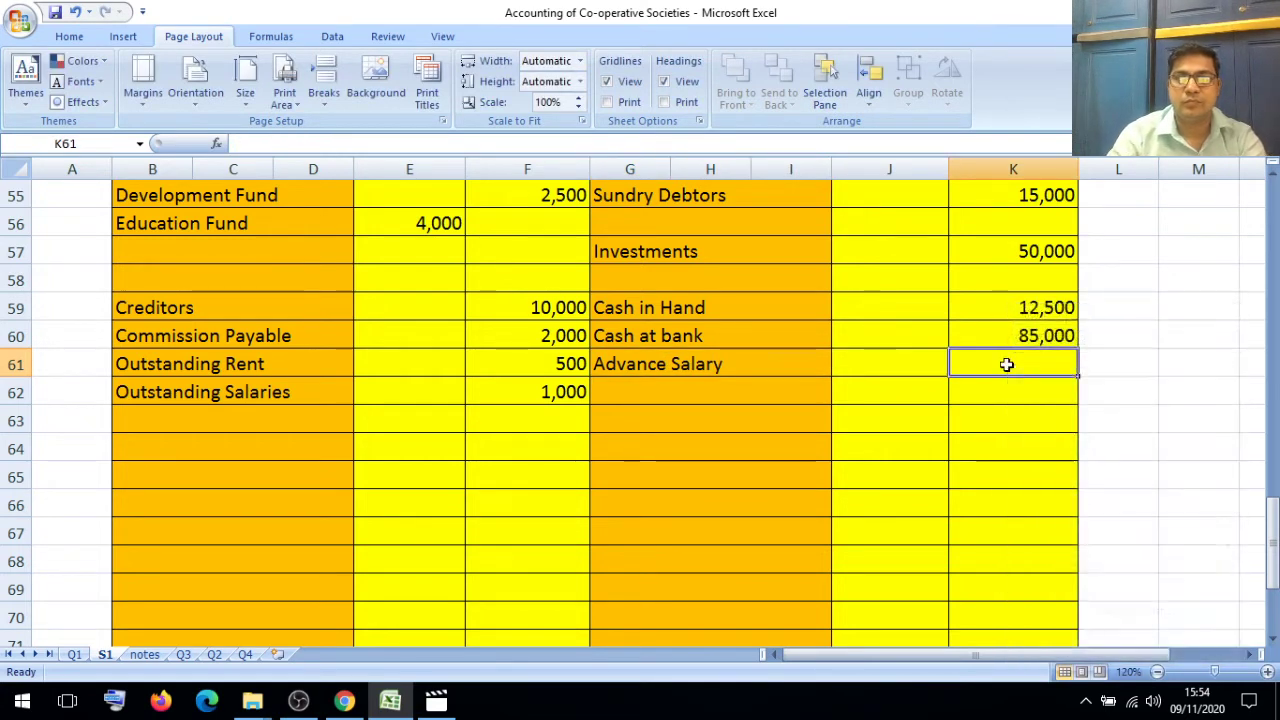
pyautogui.write('1,500')
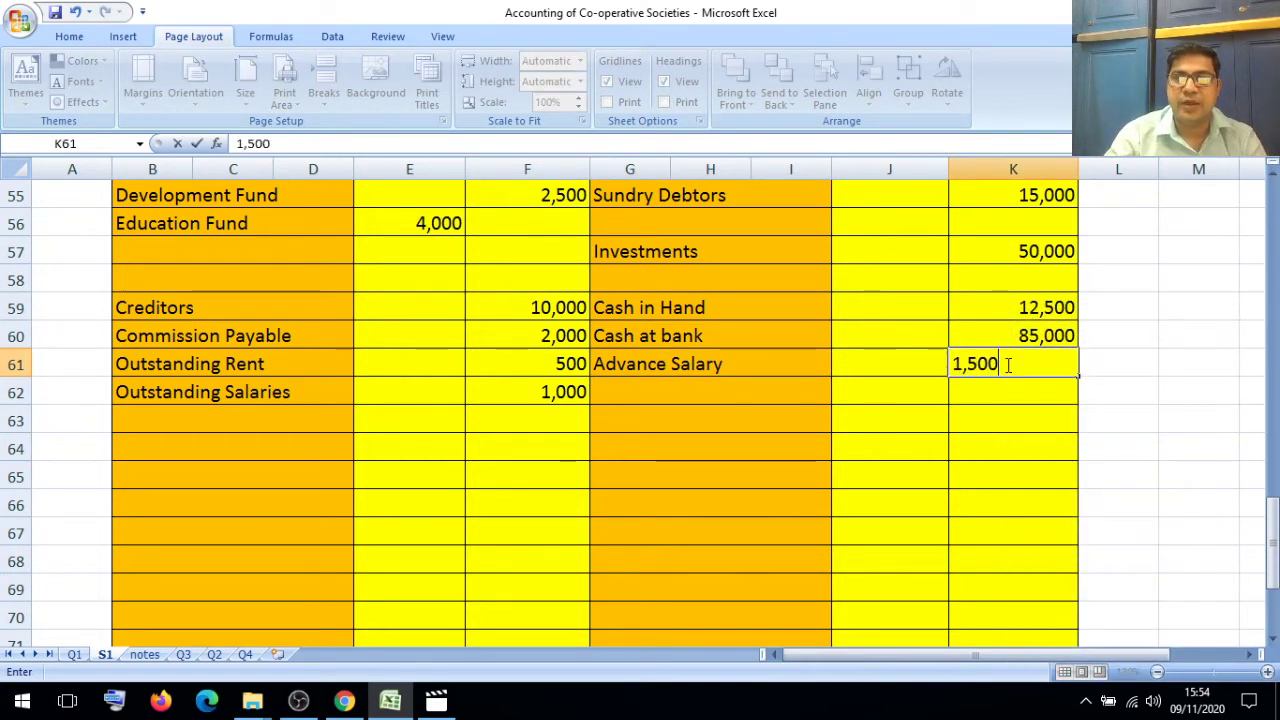
pyautogui.click(820, 567)
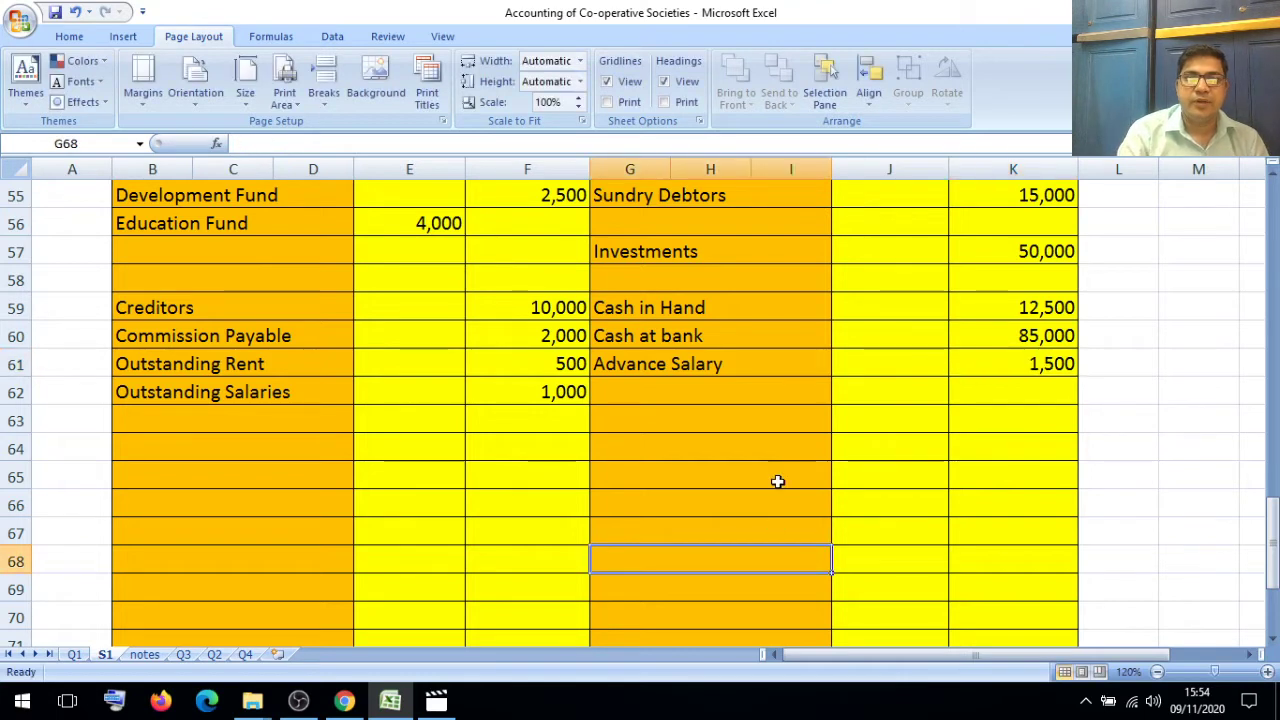
pyautogui.click(53, 12)
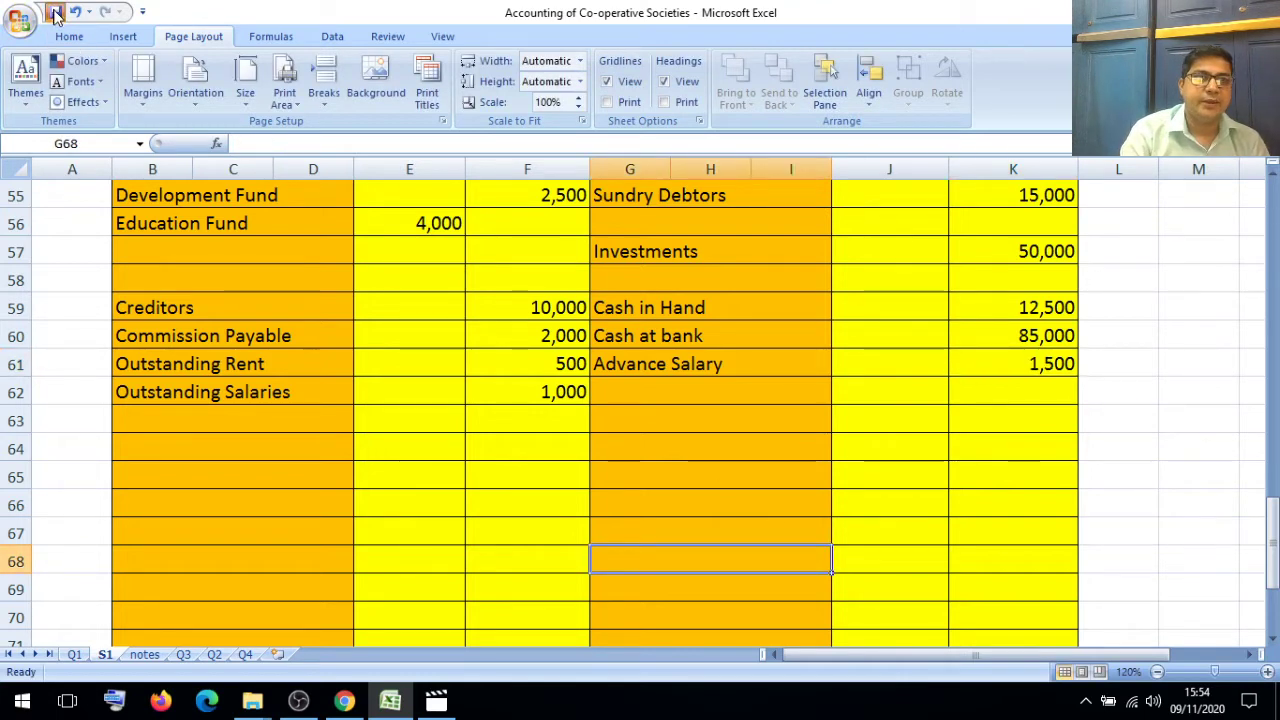
# Step: Examine the fourth adjustment on Q1, about interest accrued on investments, and the trial balance above it
pyautogui.click(74, 654)
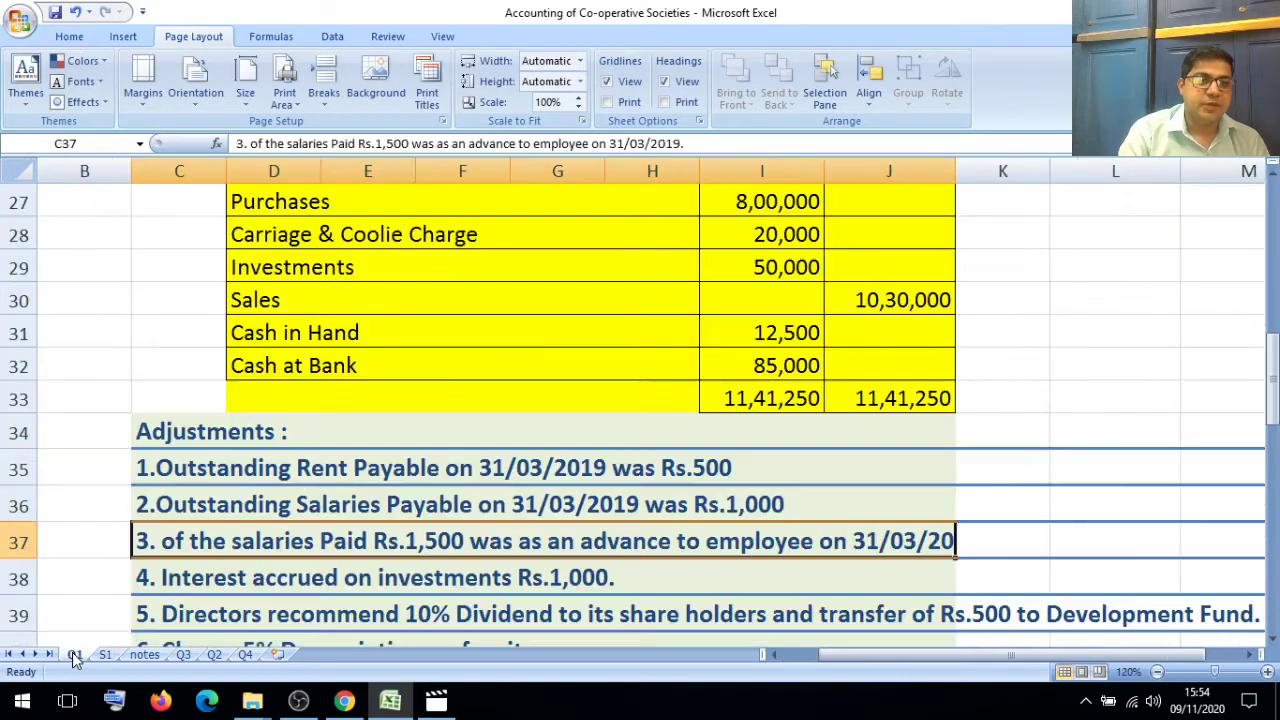
pyautogui.click(158, 580)
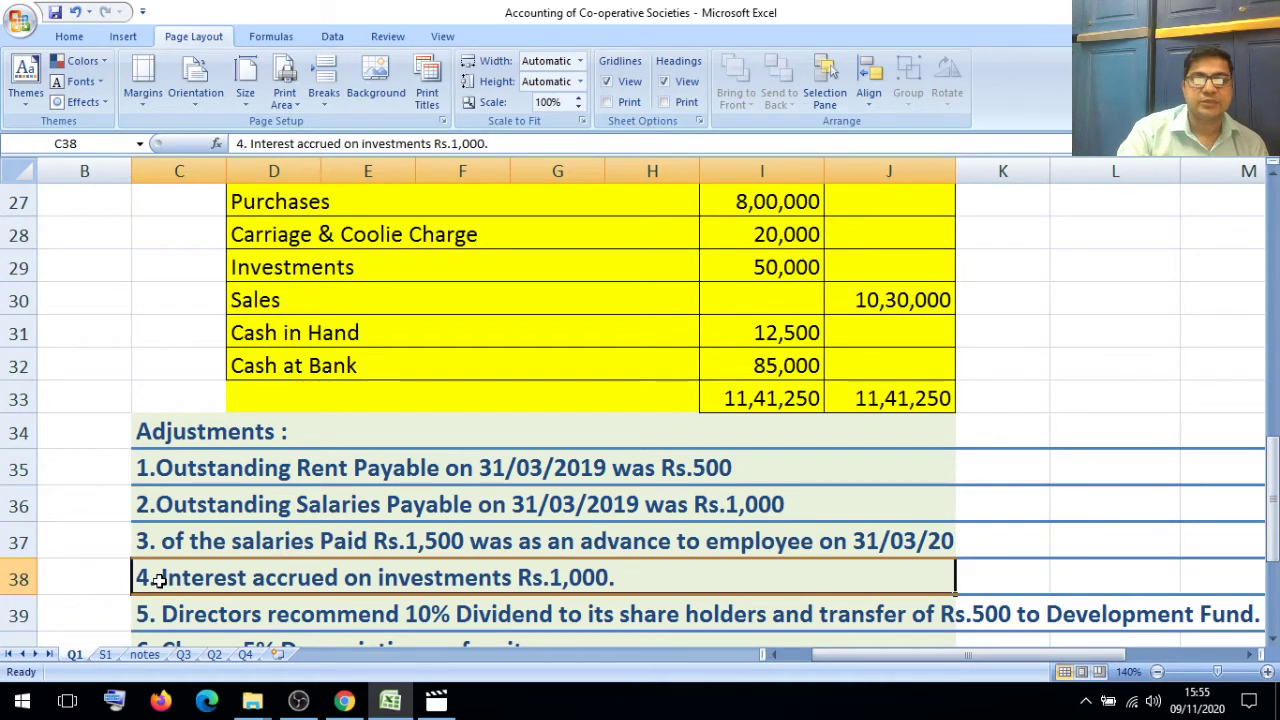
pyautogui.press('Up')
pyautogui.press('Up')
pyautogui.press('Up')
pyautogui.press('Up')
pyautogui.press('Up')
pyautogui.press('Up')
pyautogui.press('Up')
pyautogui.press('Up')
pyautogui.press('Up')
pyautogui.press('Up')
pyautogui.press('Up')
pyautogui.press('Up')
pyautogui.press('Up')
pyautogui.press('Up')
pyautogui.press('Up')
pyautogui.press('Up')
pyautogui.press('Up')
pyautogui.press('Up')
pyautogui.press('Up')
pyautogui.press('Up')
pyautogui.press('Up')
pyautogui.press('Up')
pyautogui.press('Up')
pyautogui.press('Up')
pyautogui.press('Up')
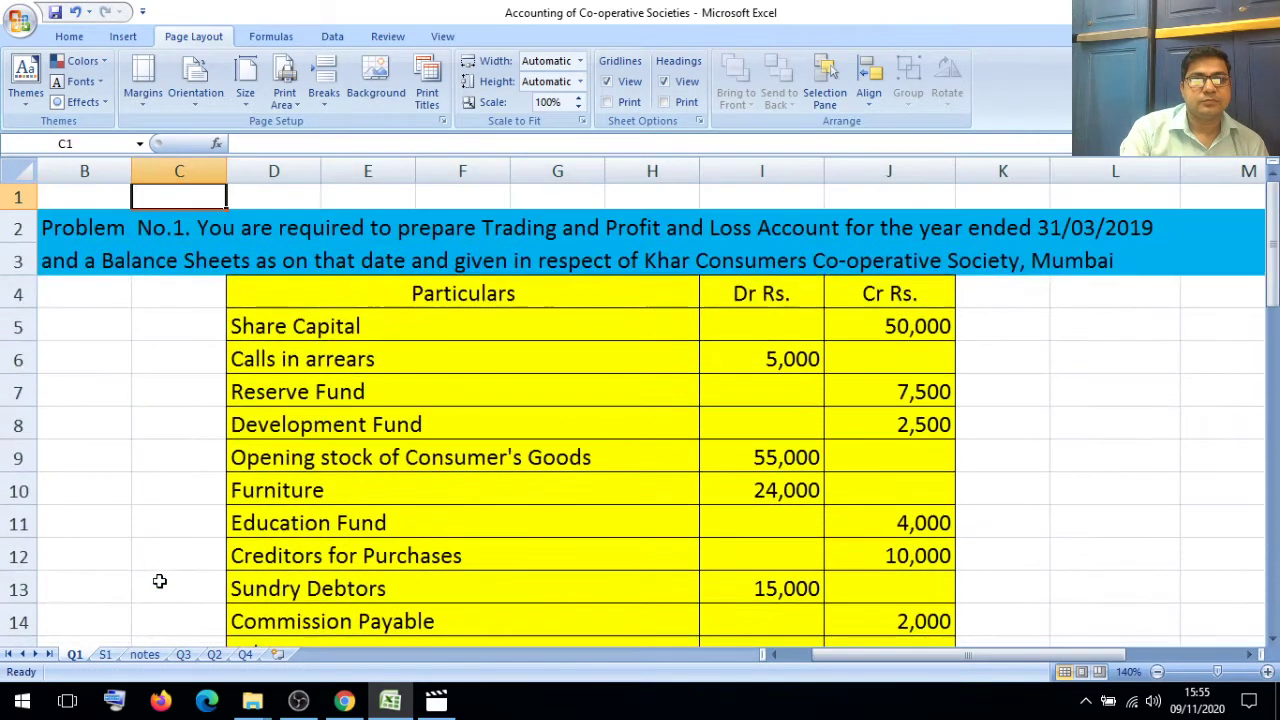
# Step: Enter "Add: Accrued Interest" in G21 of the Profit and Loss Account on S1, below By Interest on Investment
pyautogui.click(103, 654)
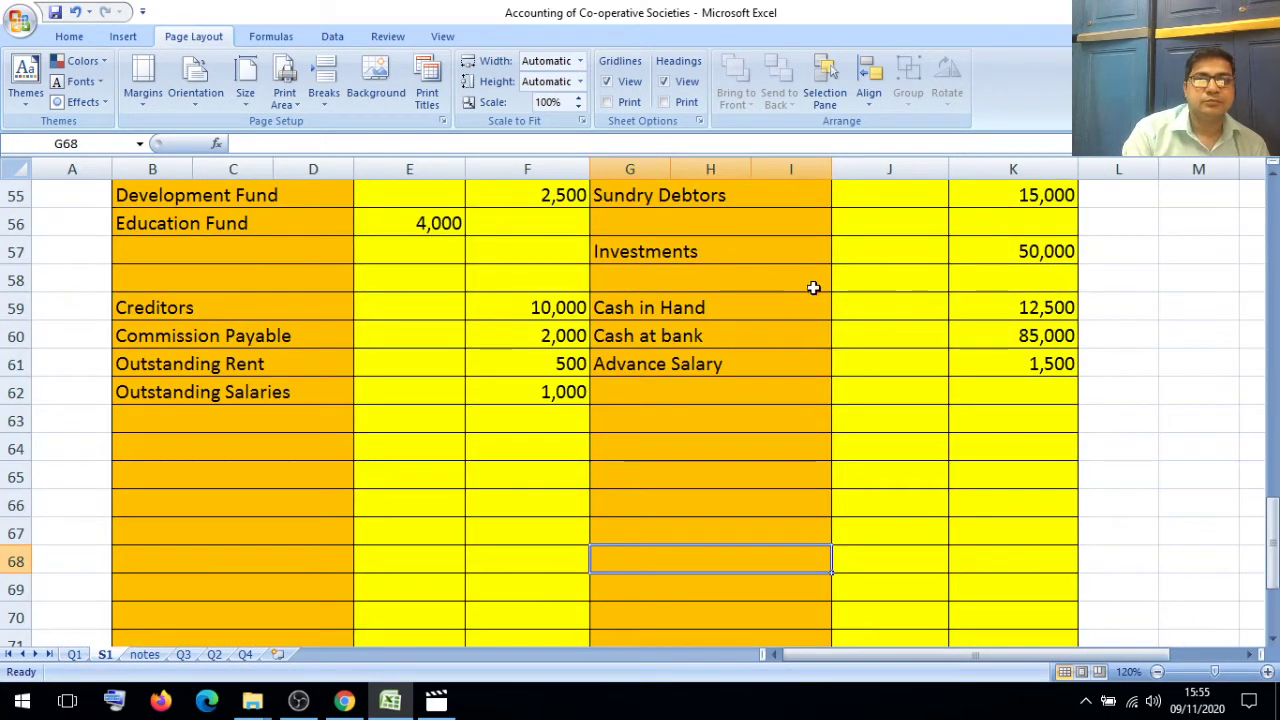
pyautogui.press('Up')
pyautogui.press('Up')
pyautogui.press('Up')
pyautogui.press('Up')
pyautogui.press('Up')
pyautogui.press('Up')
pyautogui.press('Up')
pyautogui.press('Up')
pyautogui.press('Up')
pyautogui.press('Up')
pyautogui.press('Up')
pyautogui.press('Up')
pyautogui.press('Up')
pyautogui.press('Up')
pyautogui.press('Up')
pyautogui.press('Up')
pyautogui.press('Up')
pyautogui.press('Up')
pyautogui.press('Up')
pyautogui.press('Up')
pyautogui.press('Up')
pyautogui.press('Up')
pyautogui.press('Up')
pyautogui.press('Up')
pyautogui.press('Up')
pyautogui.press('Up')
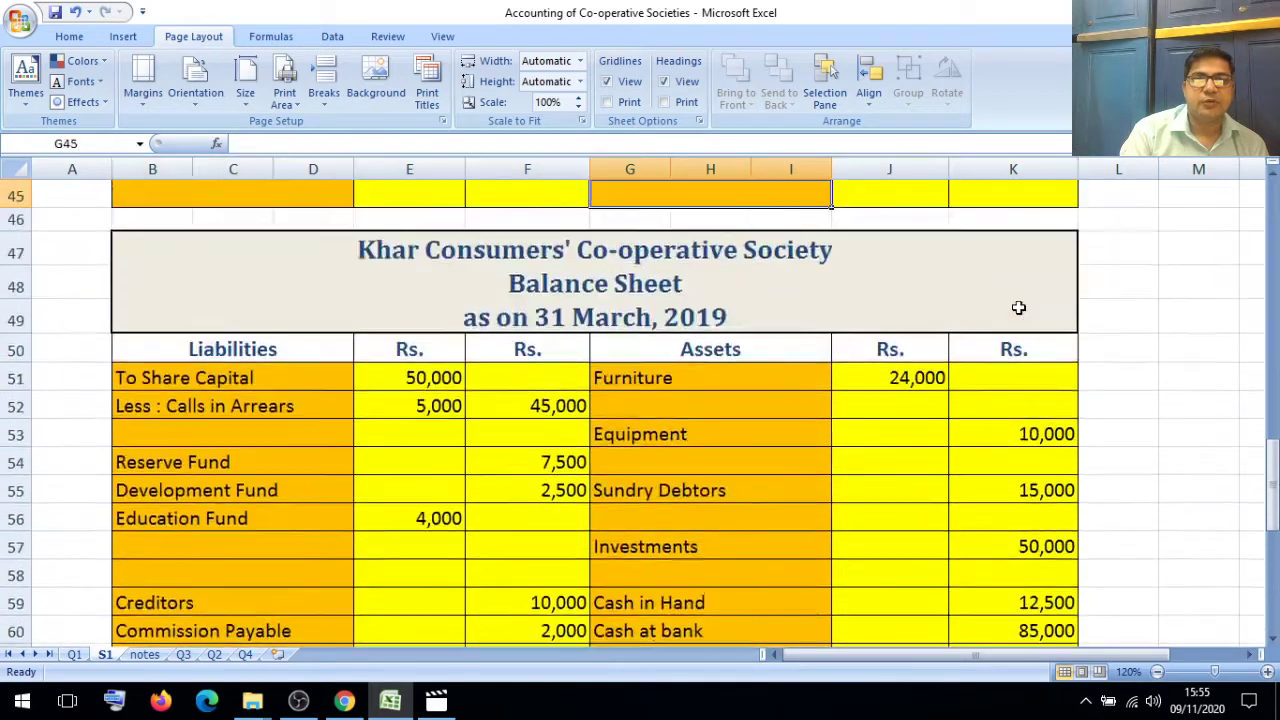
pyautogui.press('Up')
pyautogui.press('Up')
pyautogui.press('Up')
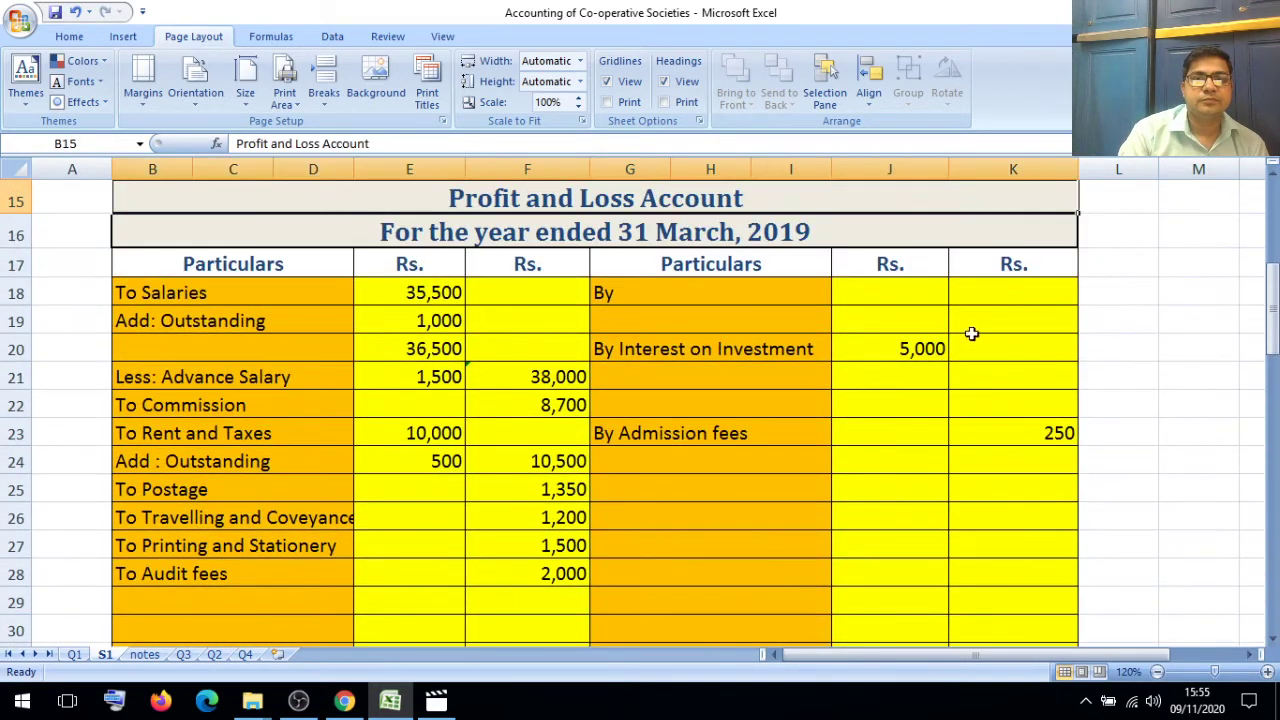
pyautogui.click(700, 380)
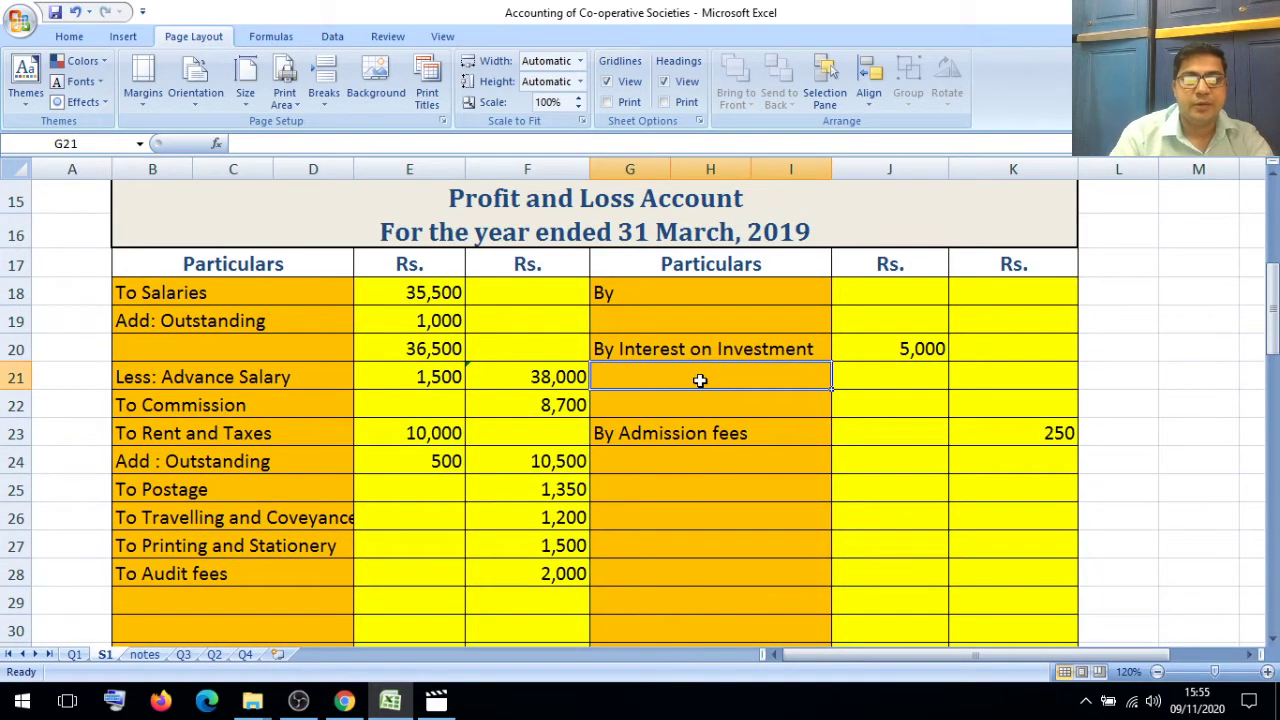
pyautogui.write('Ass')
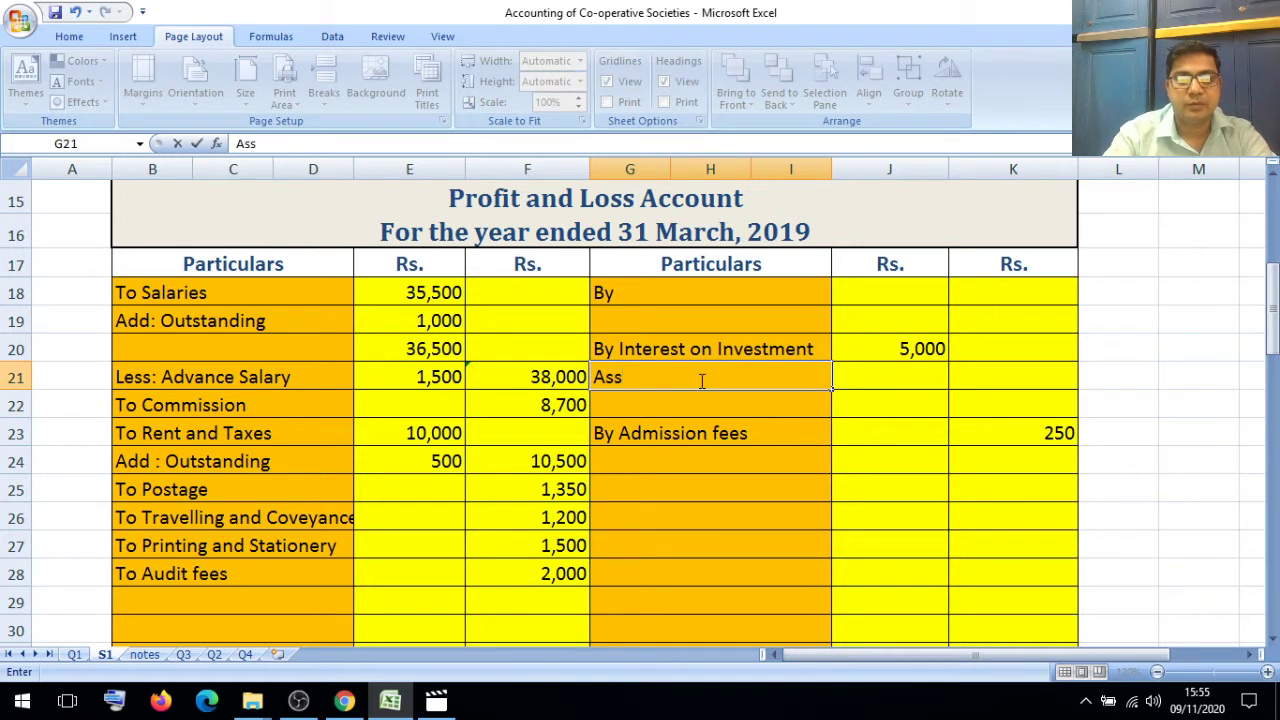
pyautogui.press('BackSpace')
pyautogui.write('dd')
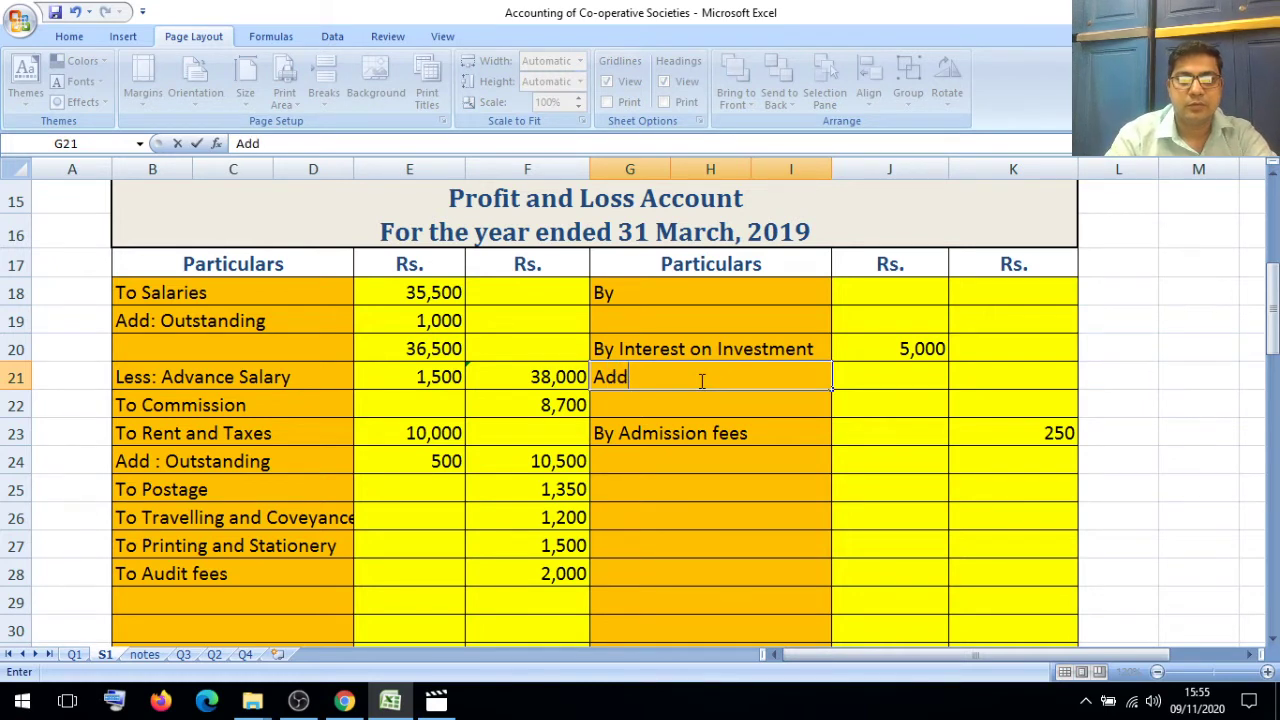
pyautogui.write(': Accr')
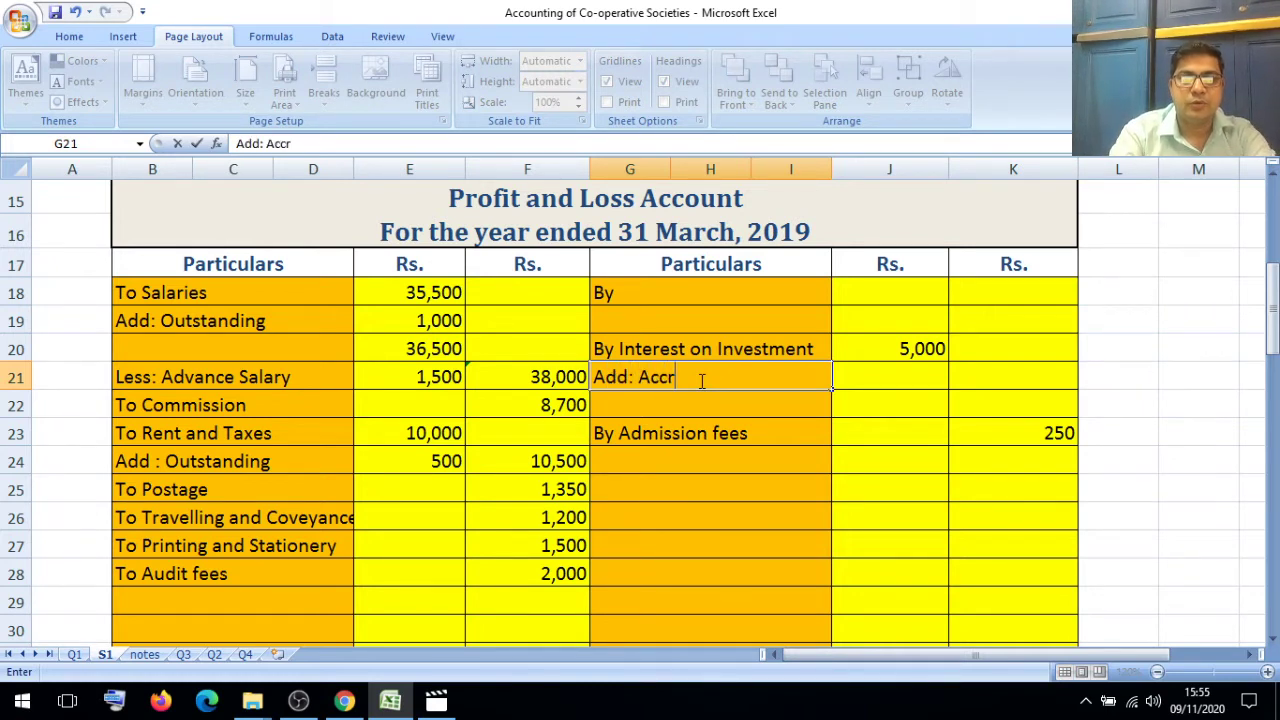
pyautogui.write('ued')
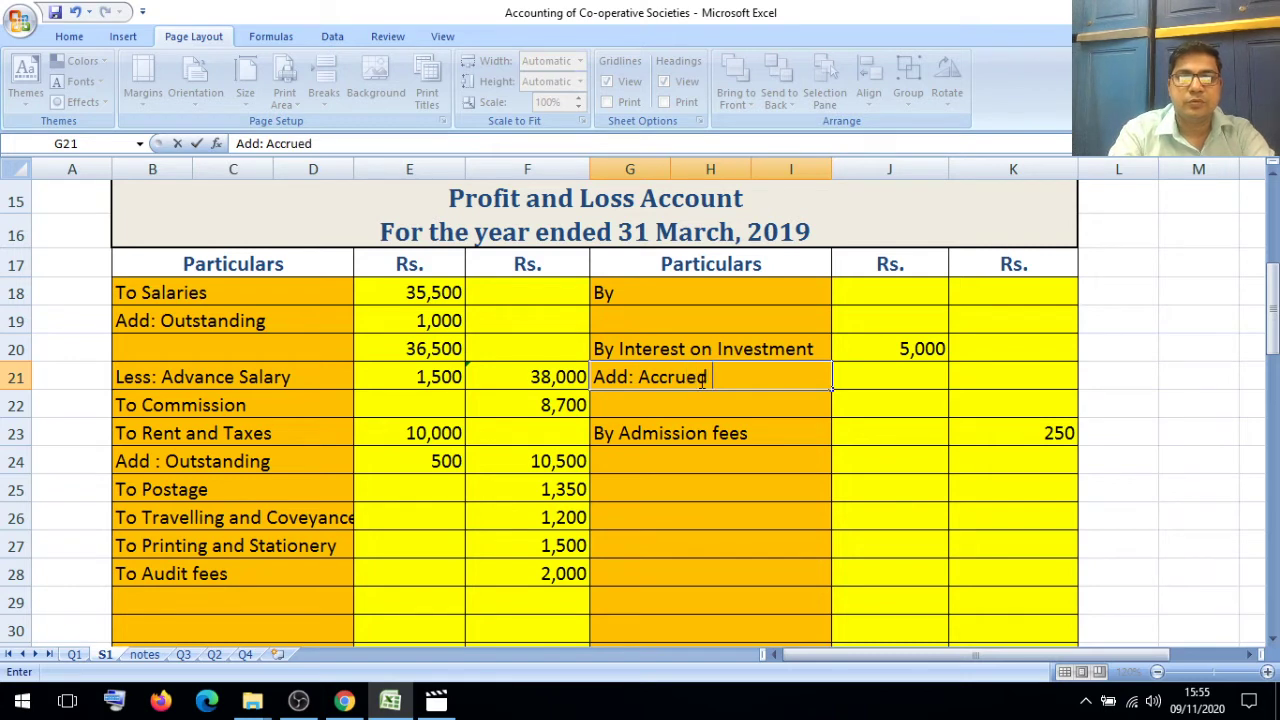
pyautogui.write(' Interest')
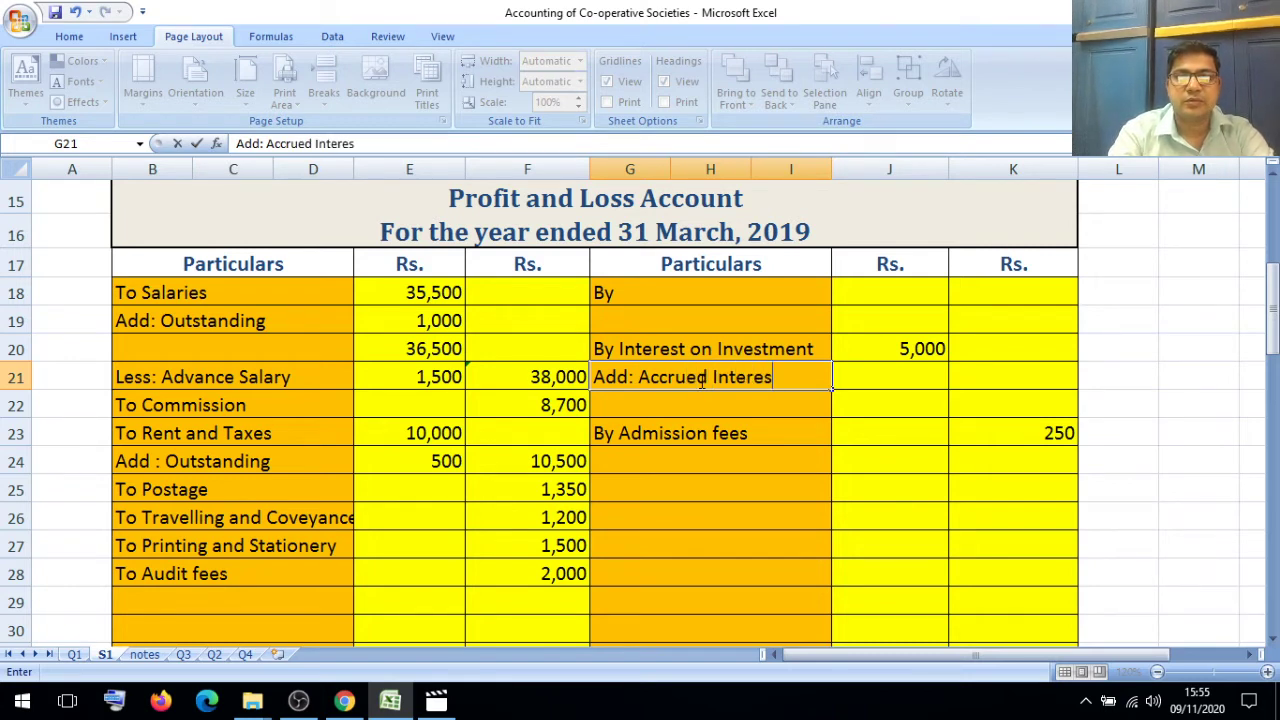
# Step: Enter 1,000 as the accrued interest amount in J21
pyautogui.click(927, 379)
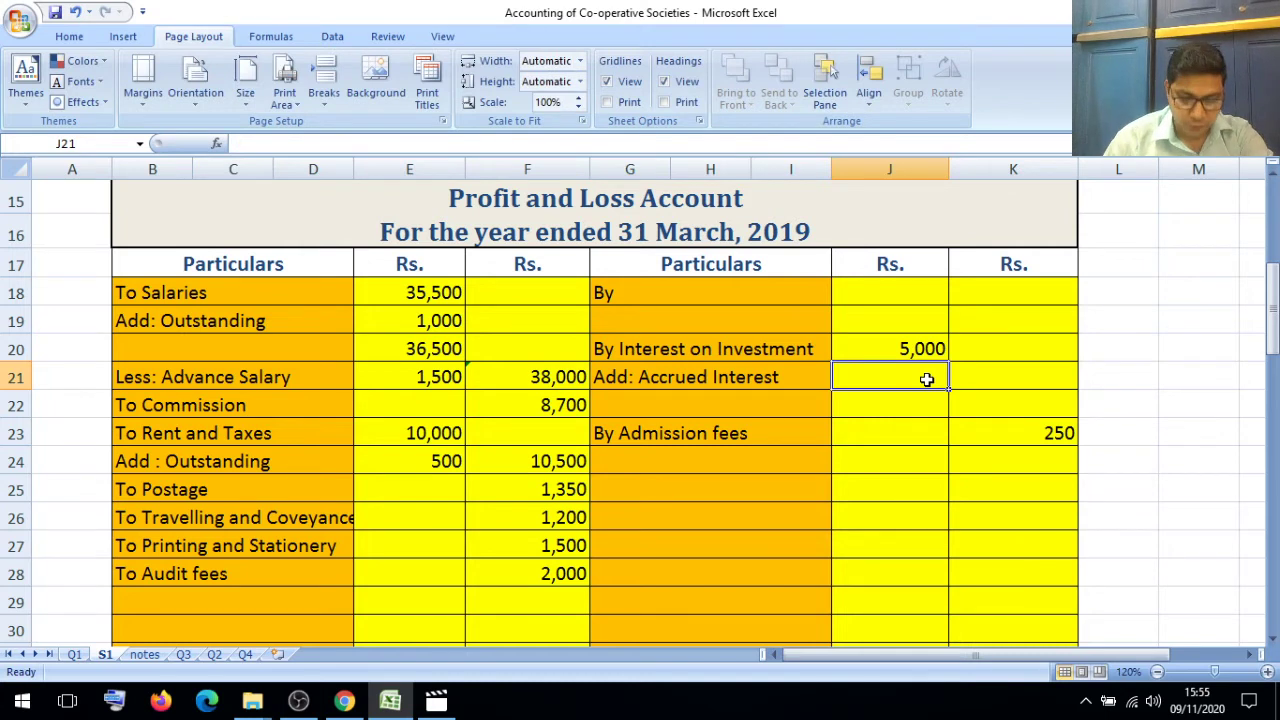
pyautogui.press('End')
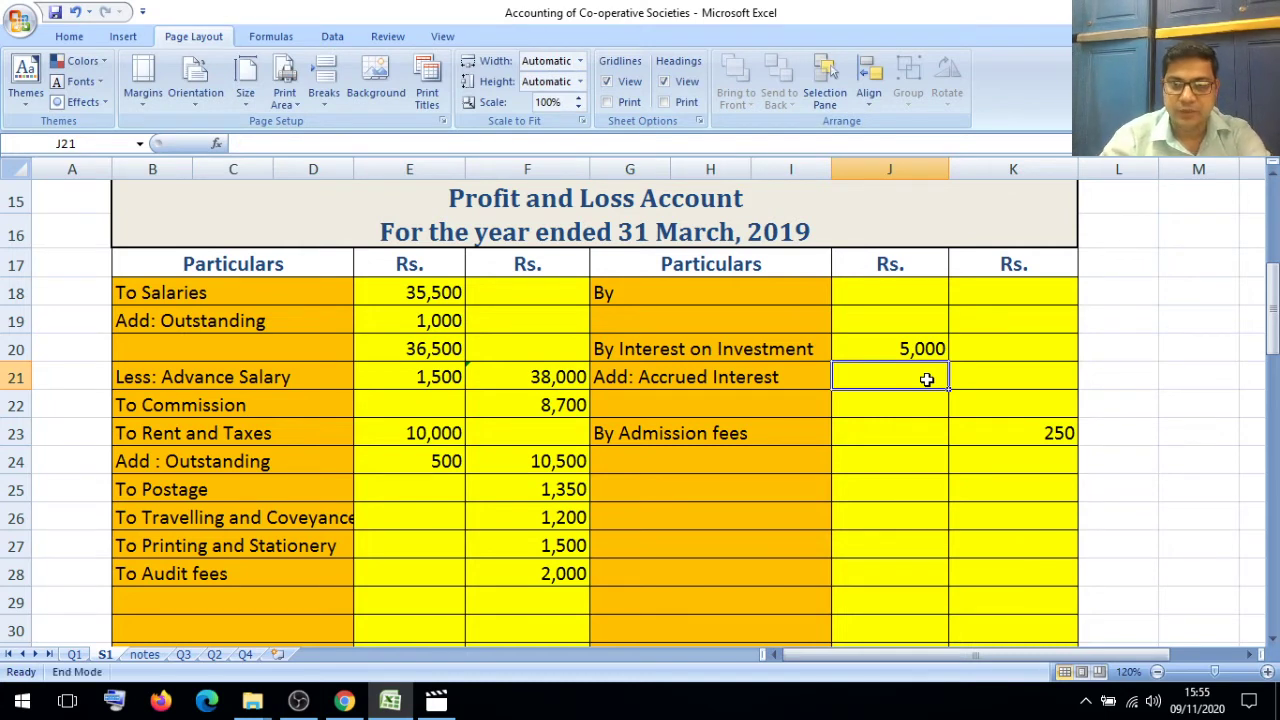
pyautogui.press('End')
pyautogui.write(',')
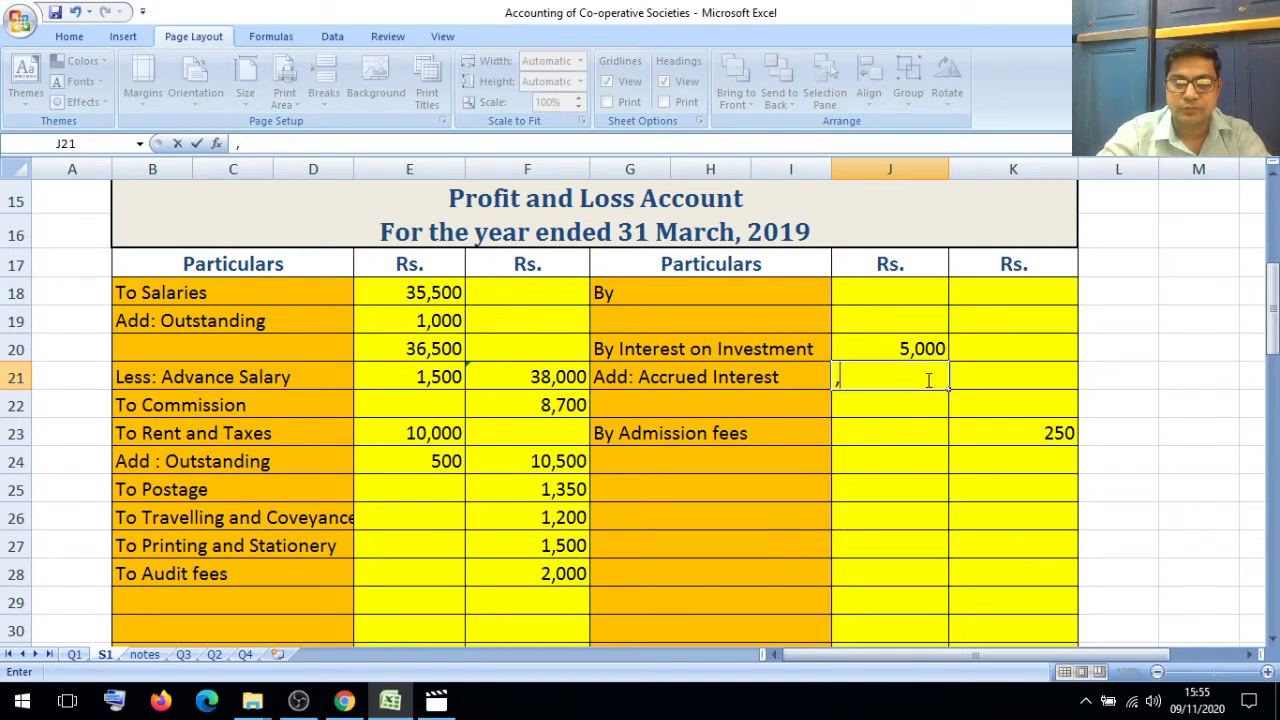
pyautogui.press('Escape')
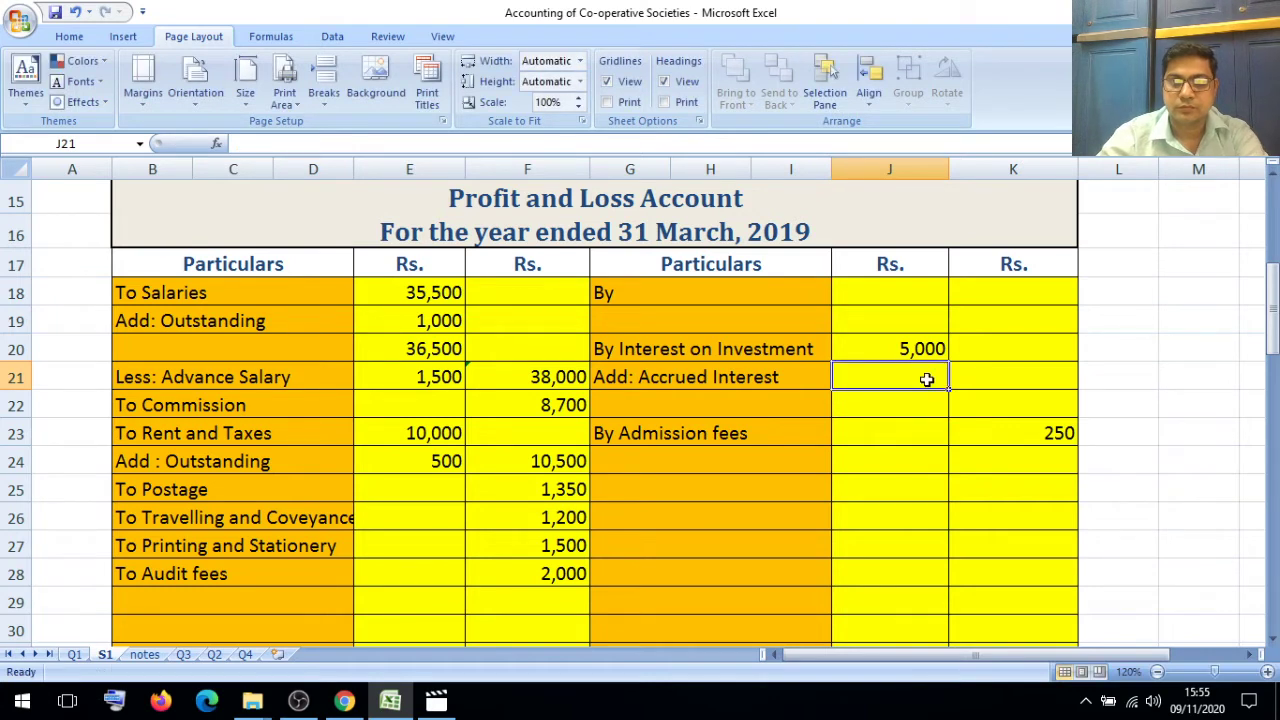
pyautogui.write('1,')
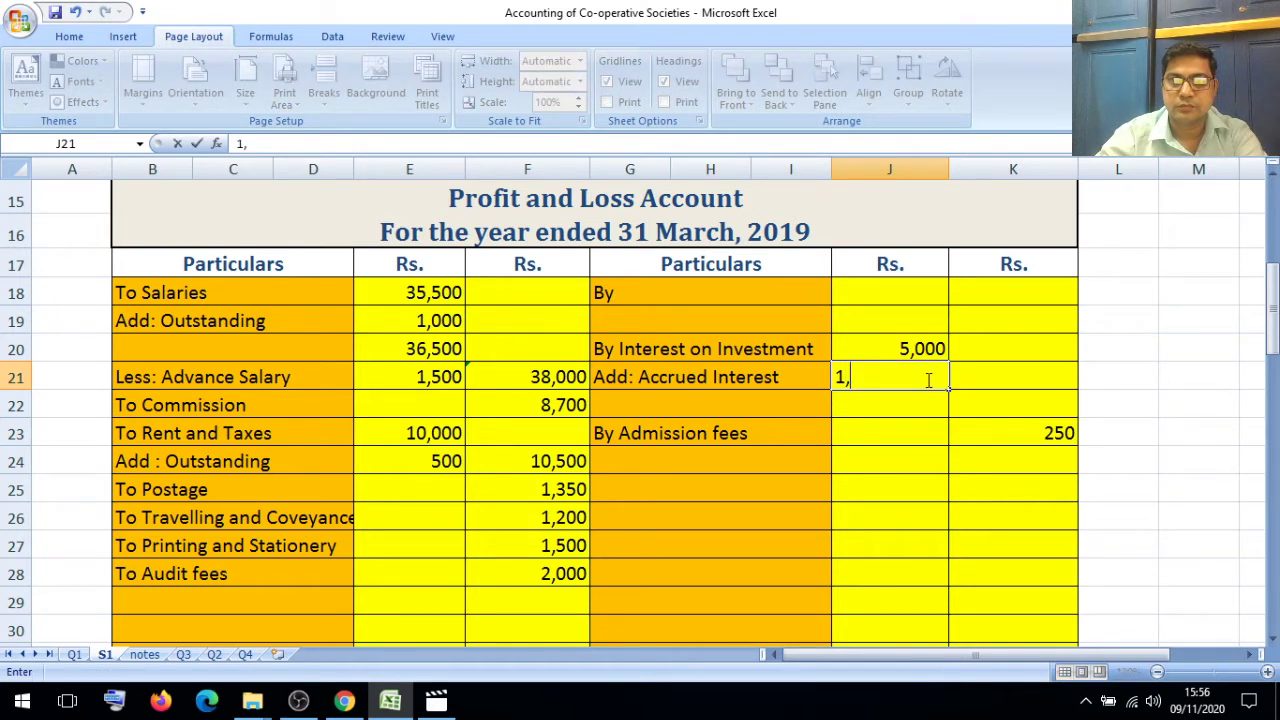
pyautogui.write('000')
pyautogui.press('Return')
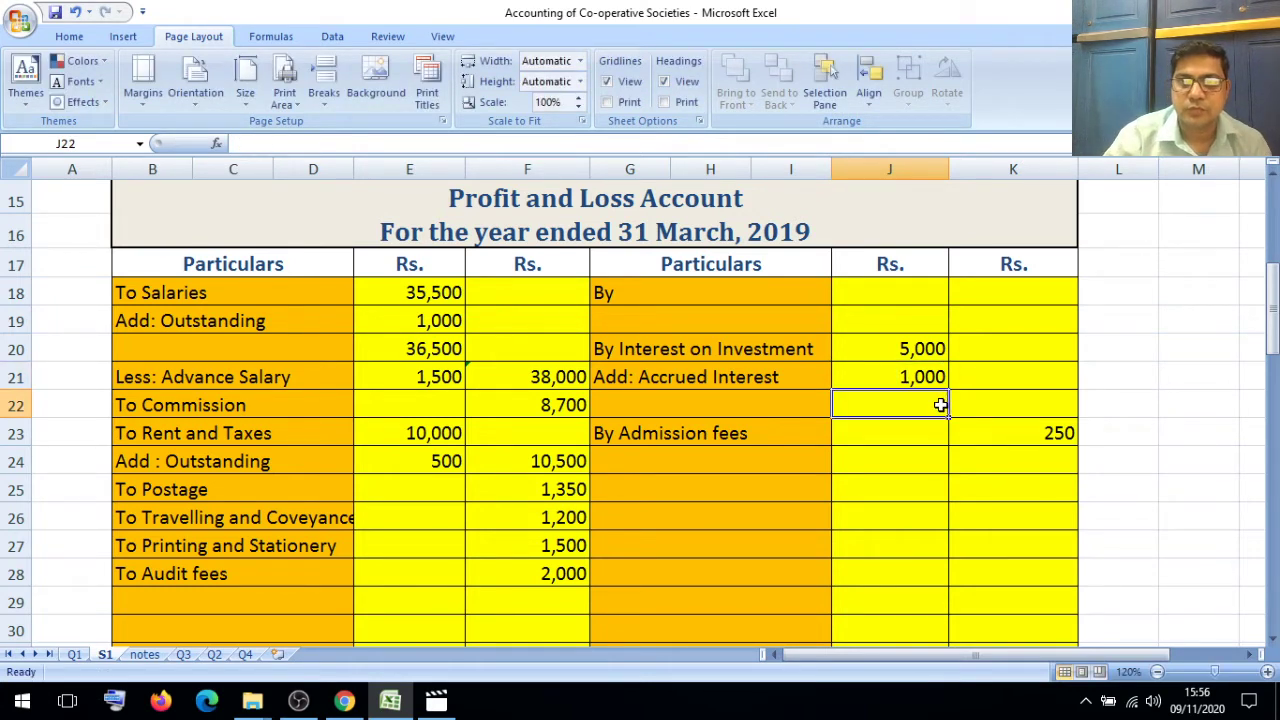
# Step: Enter 6,000 in K21 as the interest on investment figure in the outer amount column
pyautogui.click(994, 378)
pyautogui.write('6,000')
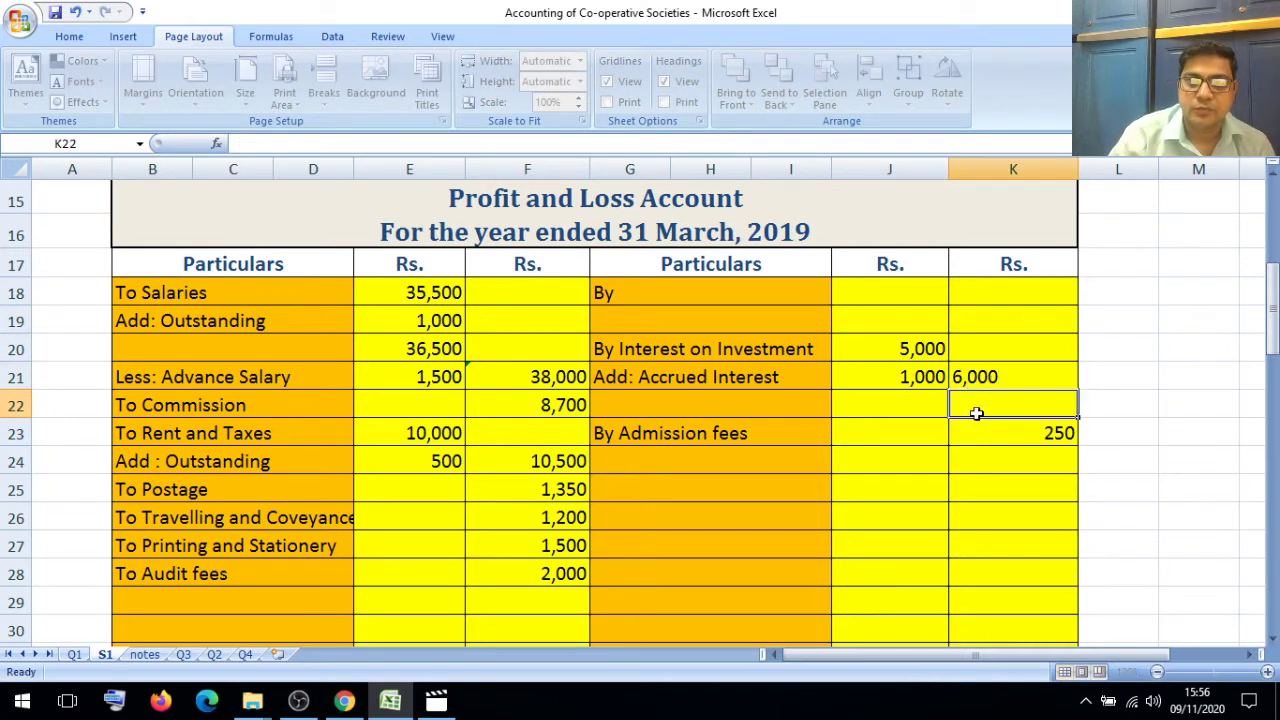
pyautogui.press('Return')
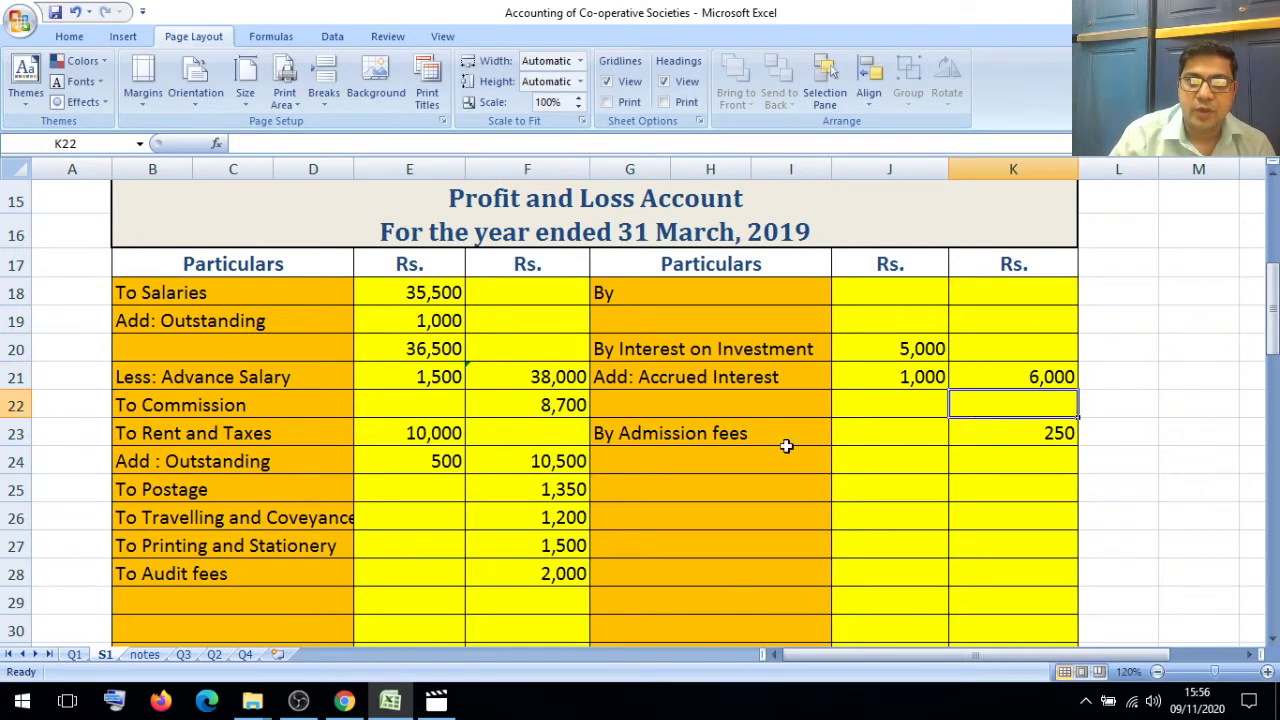
# Step: Enter "Accrued Interest" in G62 on the assets side of the Balance Sheet on S1, below Advance Salary
pyautogui.click(773, 455)
pyautogui.press('Down')
pyautogui.press('Down')
pyautogui.press('Down')
pyautogui.press('Down')
pyautogui.press('Down')
pyautogui.press('Down')
pyautogui.press('Down')
pyautogui.press('Down')
pyautogui.press('Down')
pyautogui.press('Down')
pyautogui.press('Down')
pyautogui.press('Down')
pyautogui.press('Down')
pyautogui.press('Down')
pyautogui.press('Down')
pyautogui.press('Down')
pyautogui.press('Down')
pyautogui.press('Down')
pyautogui.press('Down')
pyautogui.press('Down')
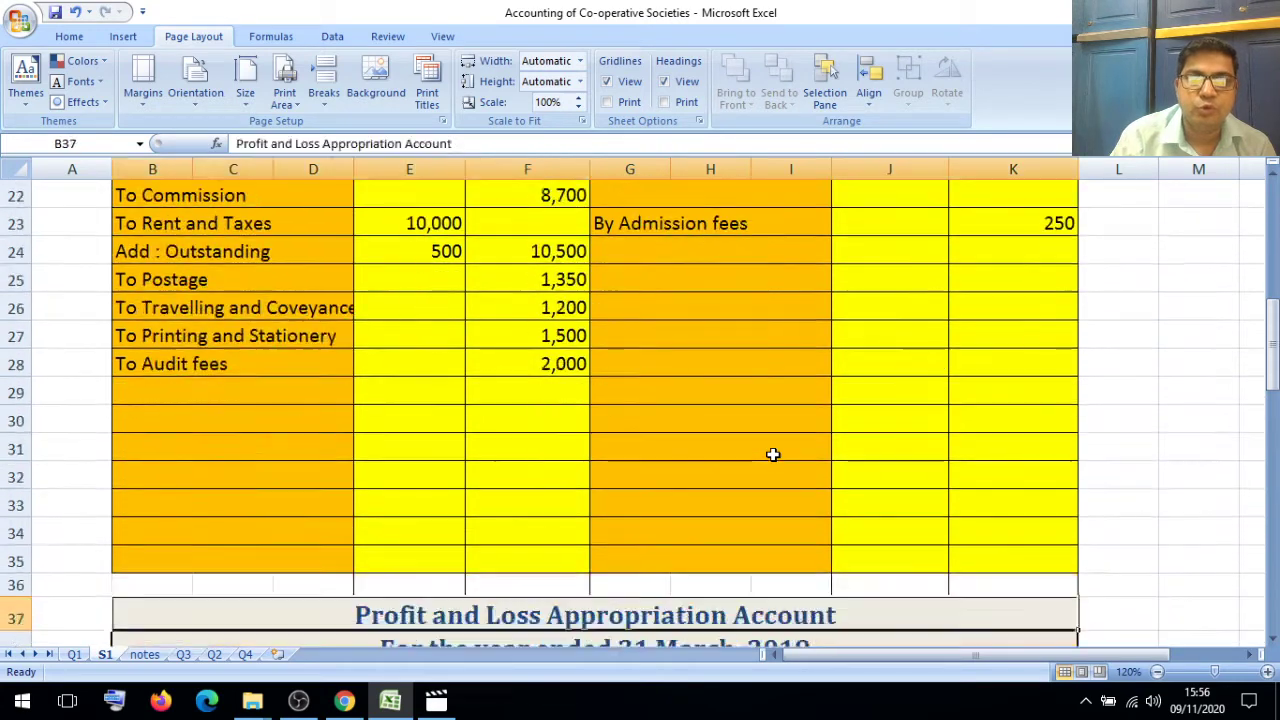
pyautogui.press('Down')
pyautogui.press('Down')
pyautogui.press('Down')
pyautogui.press('Down')
pyautogui.press('Down')
pyautogui.press('Down')
pyautogui.press('Down')
pyautogui.press('Down')
pyautogui.press('Down')
pyautogui.press('Down')
pyautogui.press('Down')
pyautogui.press('Down')
pyautogui.press('Down')
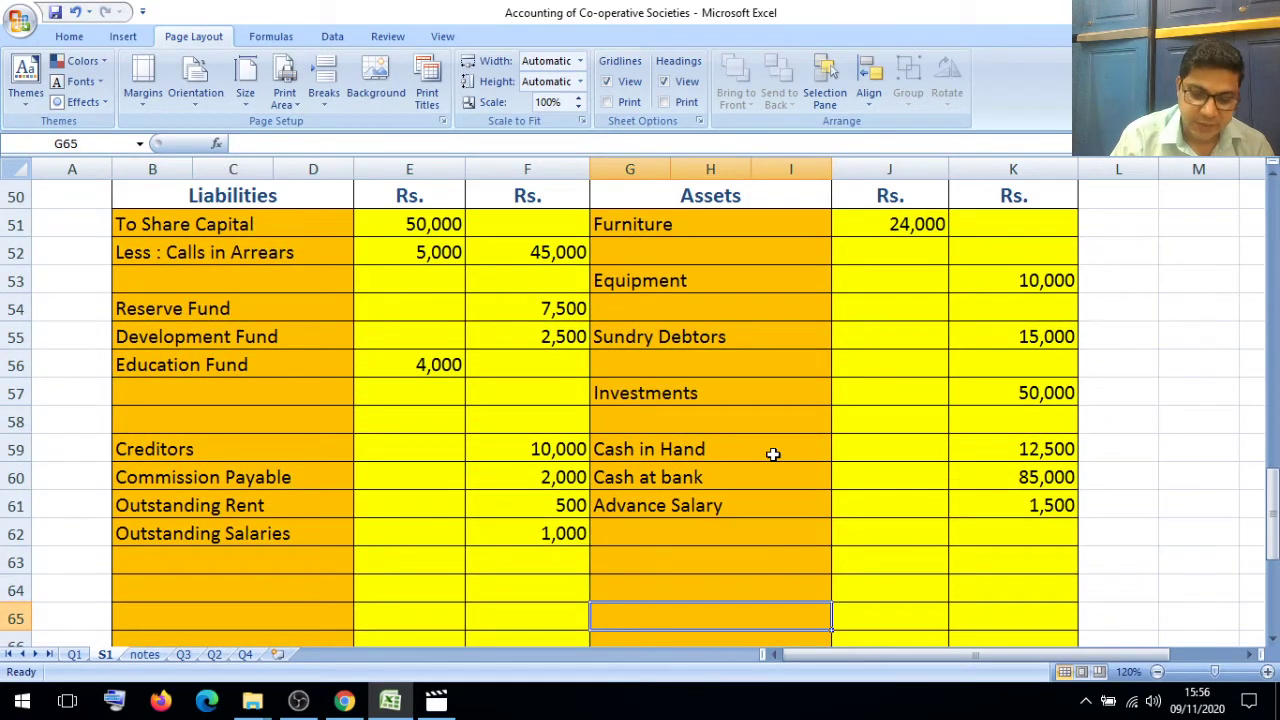
pyautogui.click(694, 537)
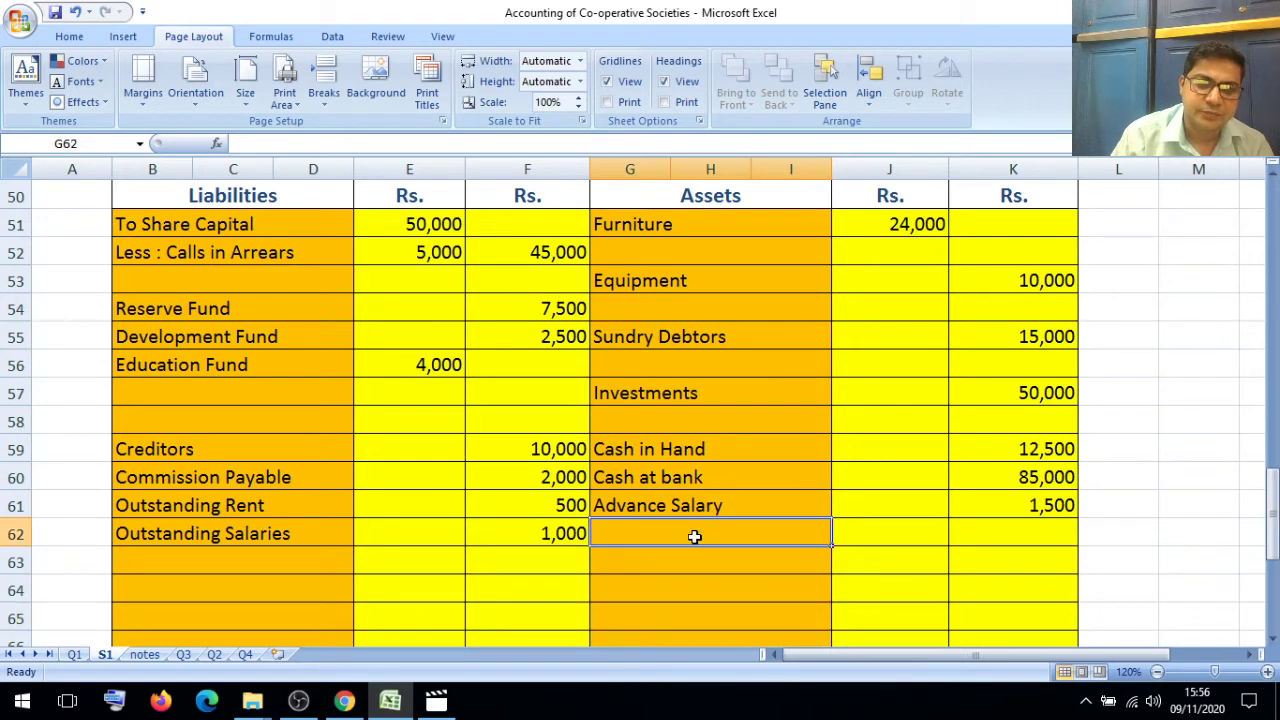
pyautogui.write('A')
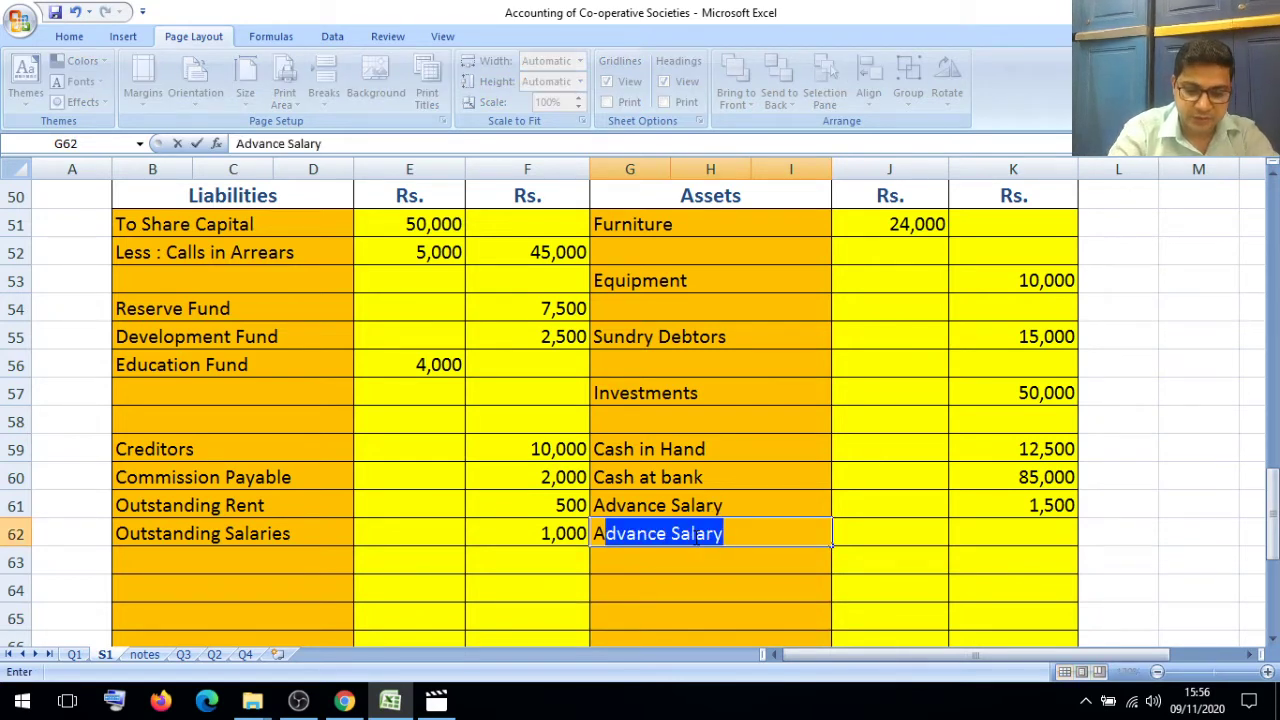
pyautogui.press('Delete')
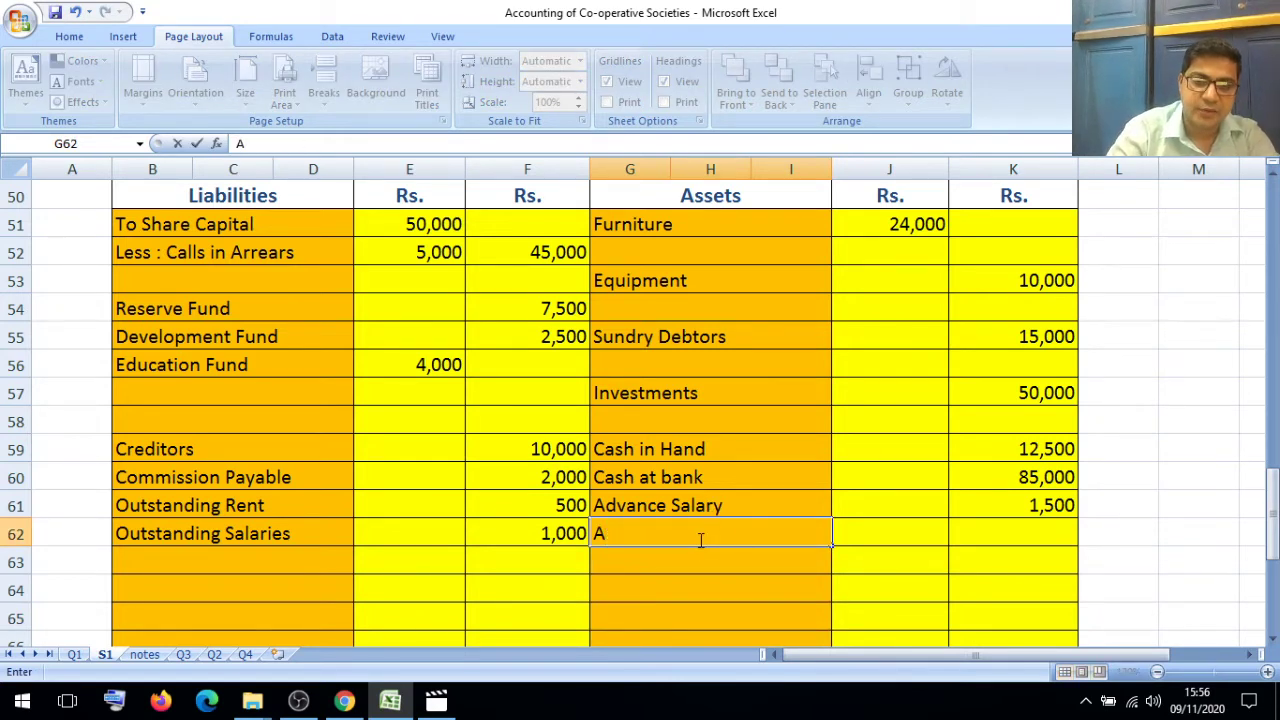
pyautogui.write('ccrued Interest')
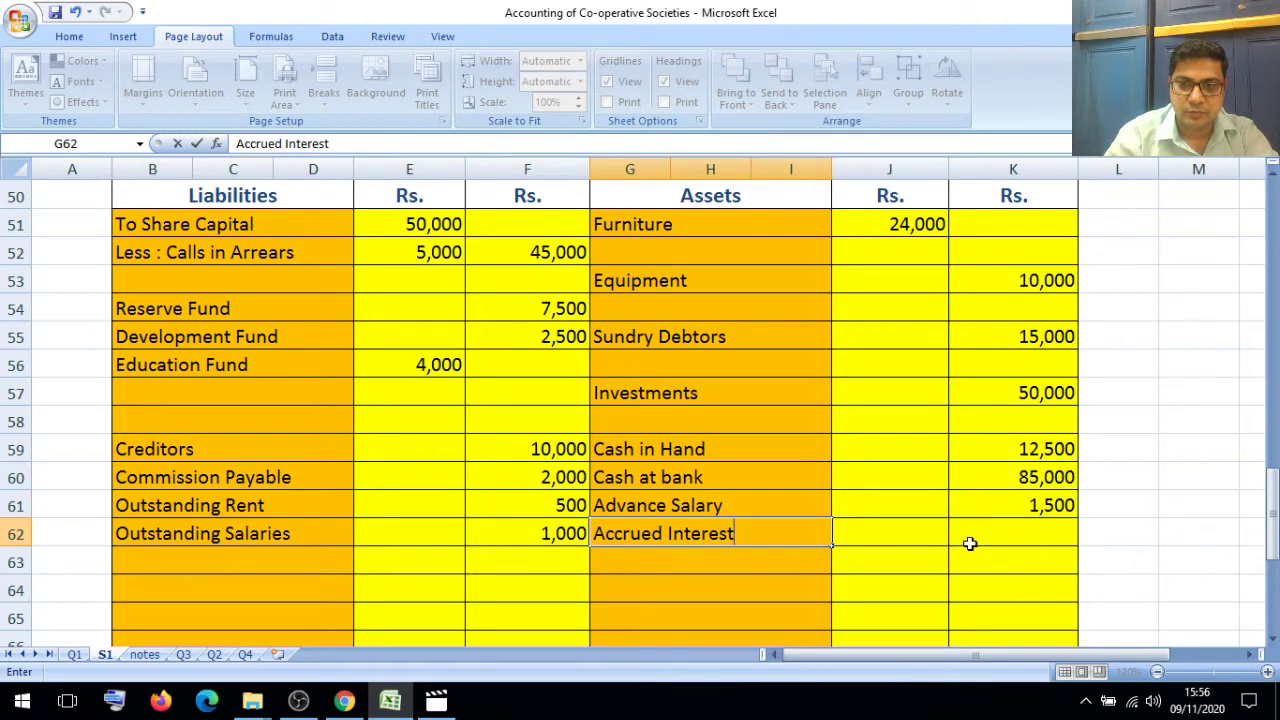
# Step: Enter 1,000 as the accrued interest amount in K62
pyautogui.click(970, 544)
pyautogui.write('1,000')
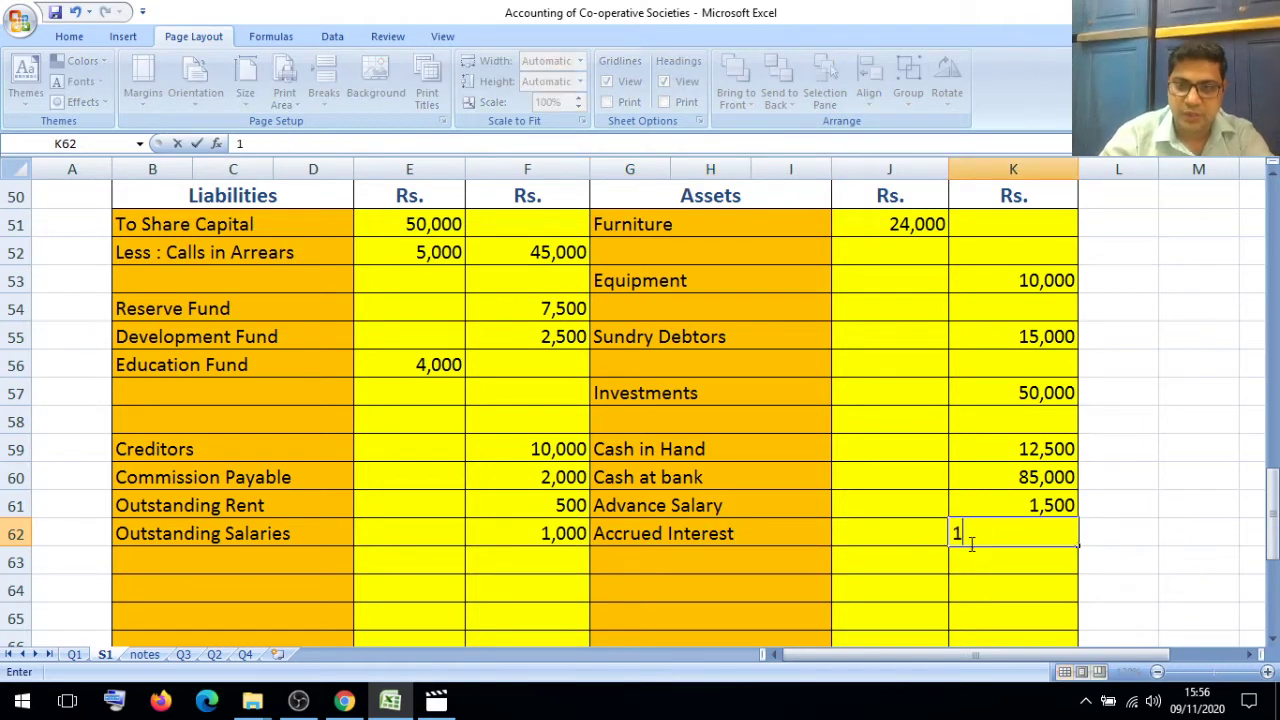
pyautogui.click(826, 614)
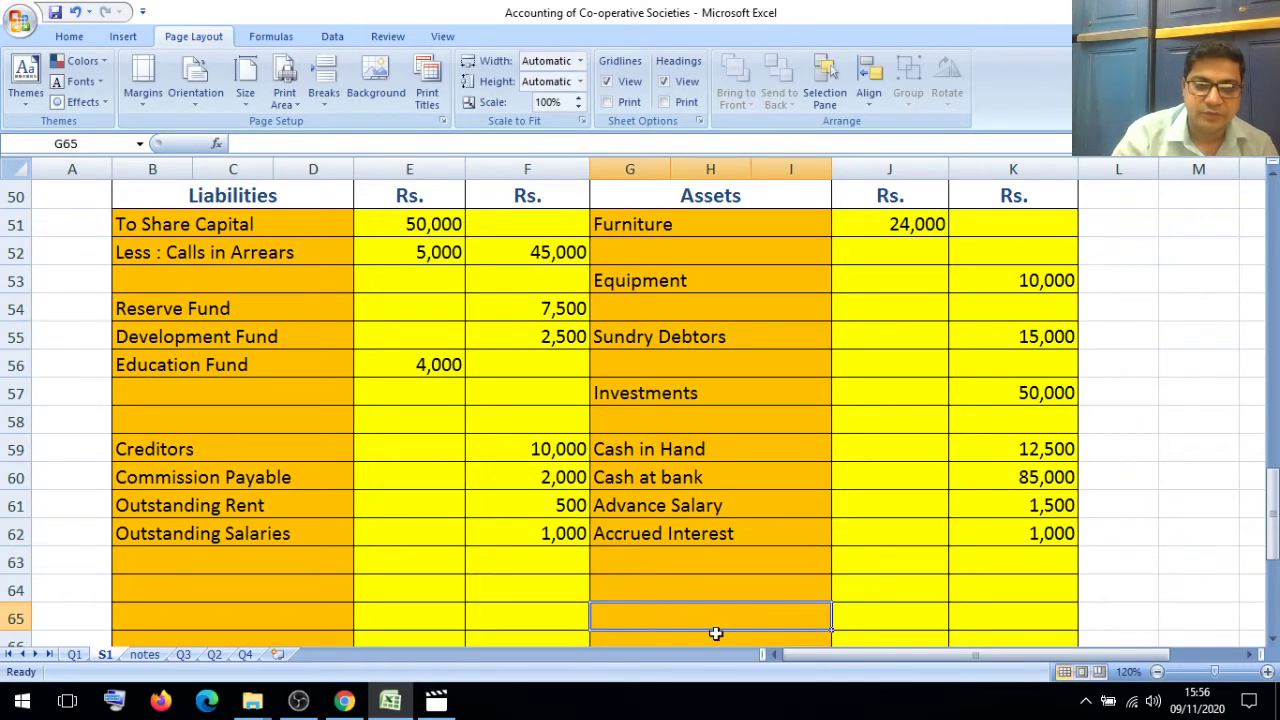
# Step: Examine the fifth adjustment on Q1, about the dividend and the Development Fund transfer, and the dividend working below the adjustments
pyautogui.click(74, 654)
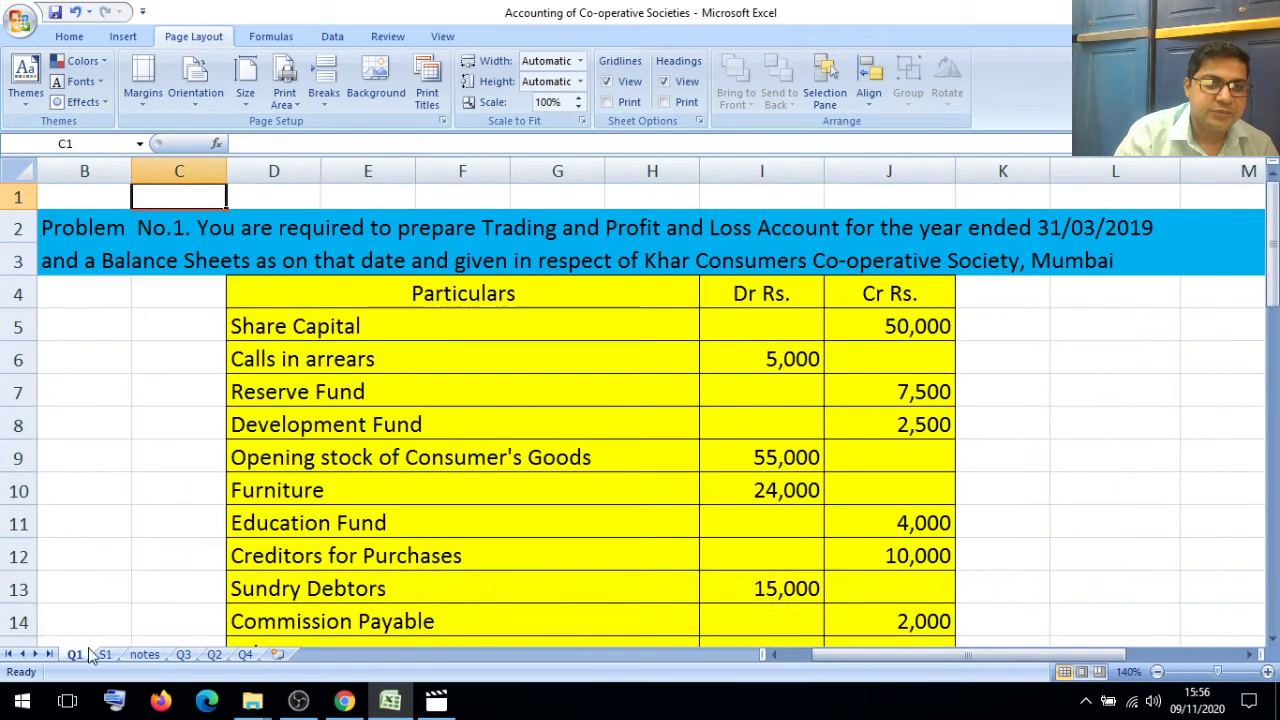
pyautogui.click(416, 546)
pyautogui.press('Down')
pyautogui.press('Down')
pyautogui.press('Down')
pyautogui.press('Down')
pyautogui.press('Down')
pyautogui.press('Down')
pyautogui.press('Down')
pyautogui.press('Down')
pyautogui.press('Down')
pyautogui.press('Down')
pyautogui.press('Down')
pyautogui.press('Down')
pyautogui.press('Down')
pyautogui.press('Down')
pyautogui.press('Down')
pyautogui.press('Down')
pyautogui.press('Down')
pyautogui.press('Down')
pyautogui.press('Down')
pyautogui.press('Down')
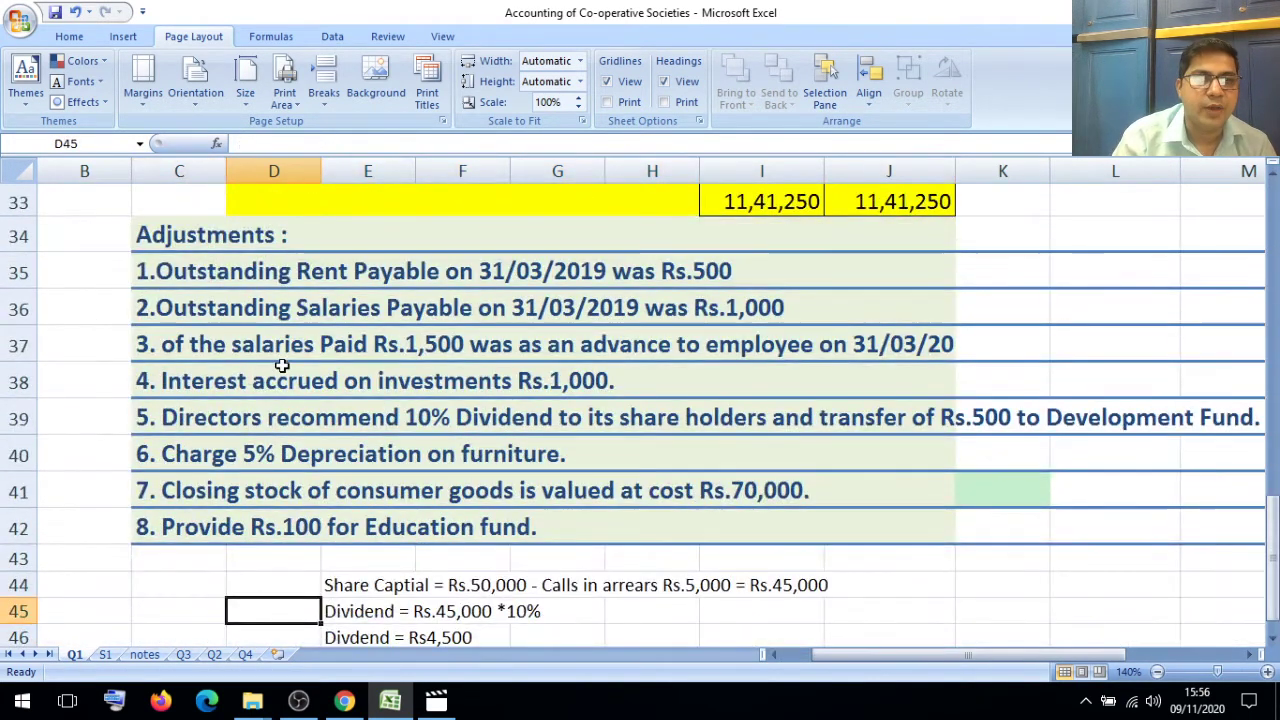
pyautogui.click(258, 392)
pyautogui.click(176, 428)
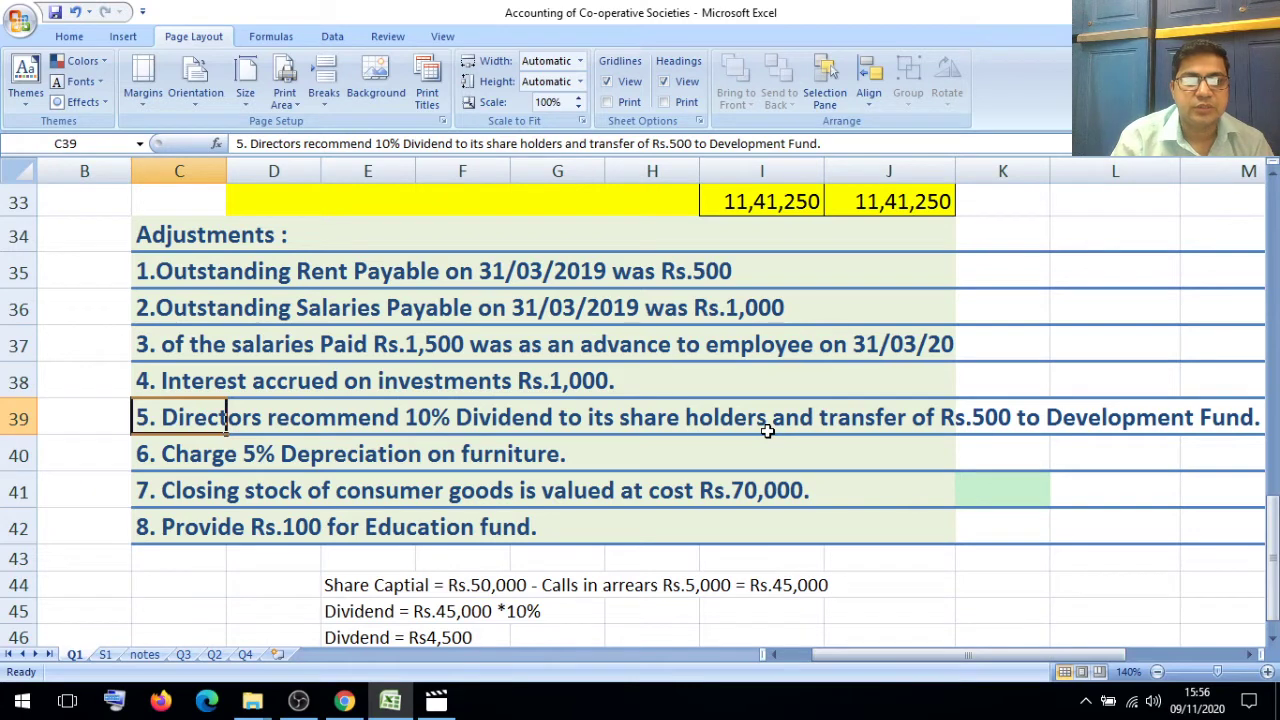
pyautogui.click(1272, 638)
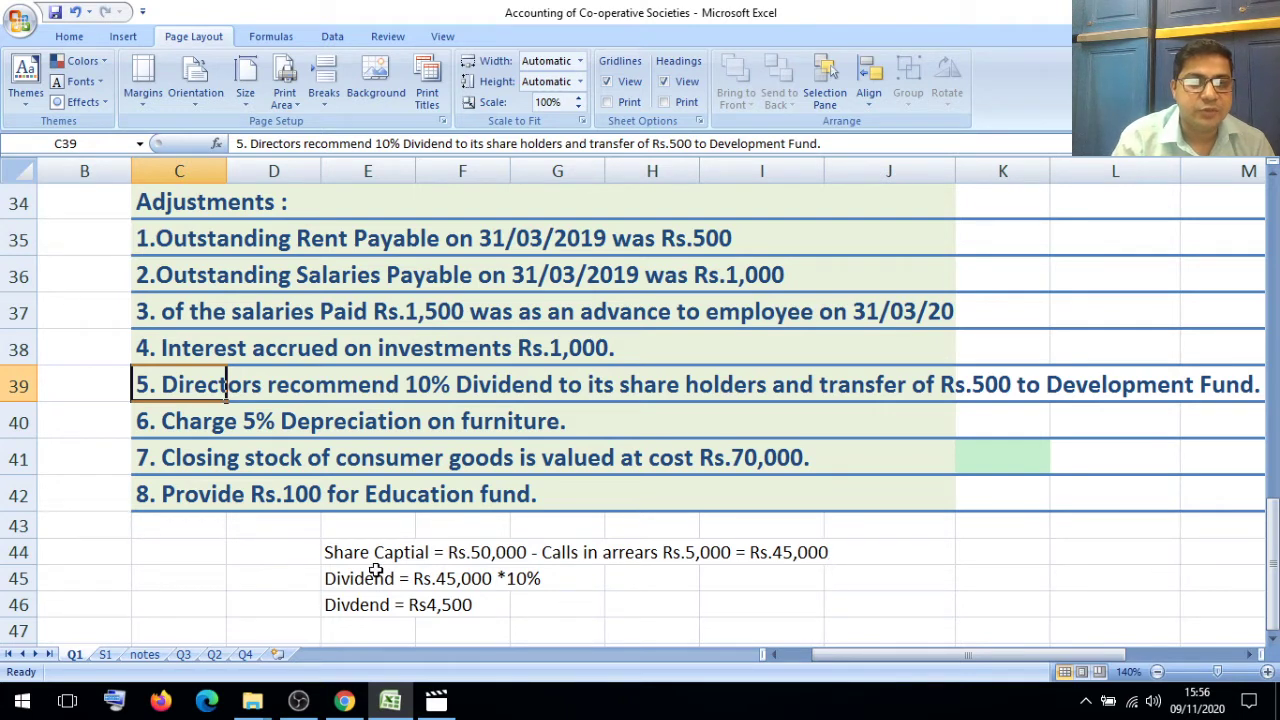
pyautogui.click(350, 612)
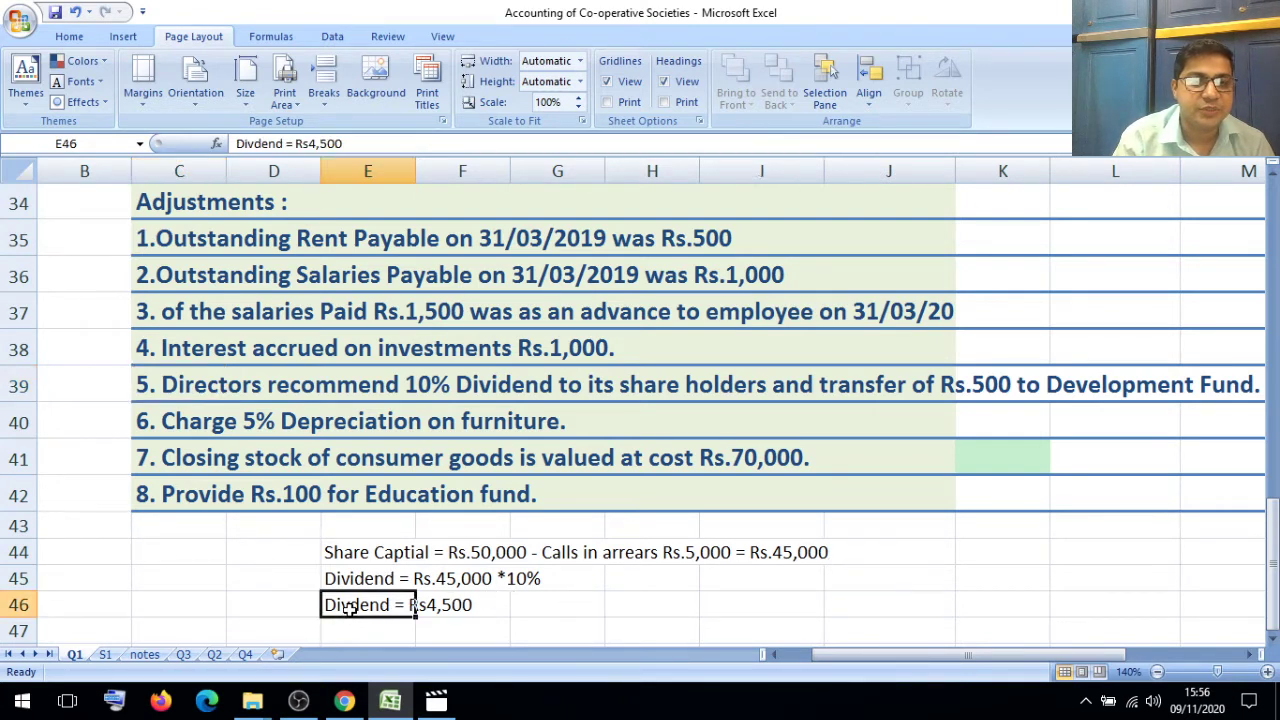
pyautogui.click(466, 609)
pyautogui.click(391, 626)
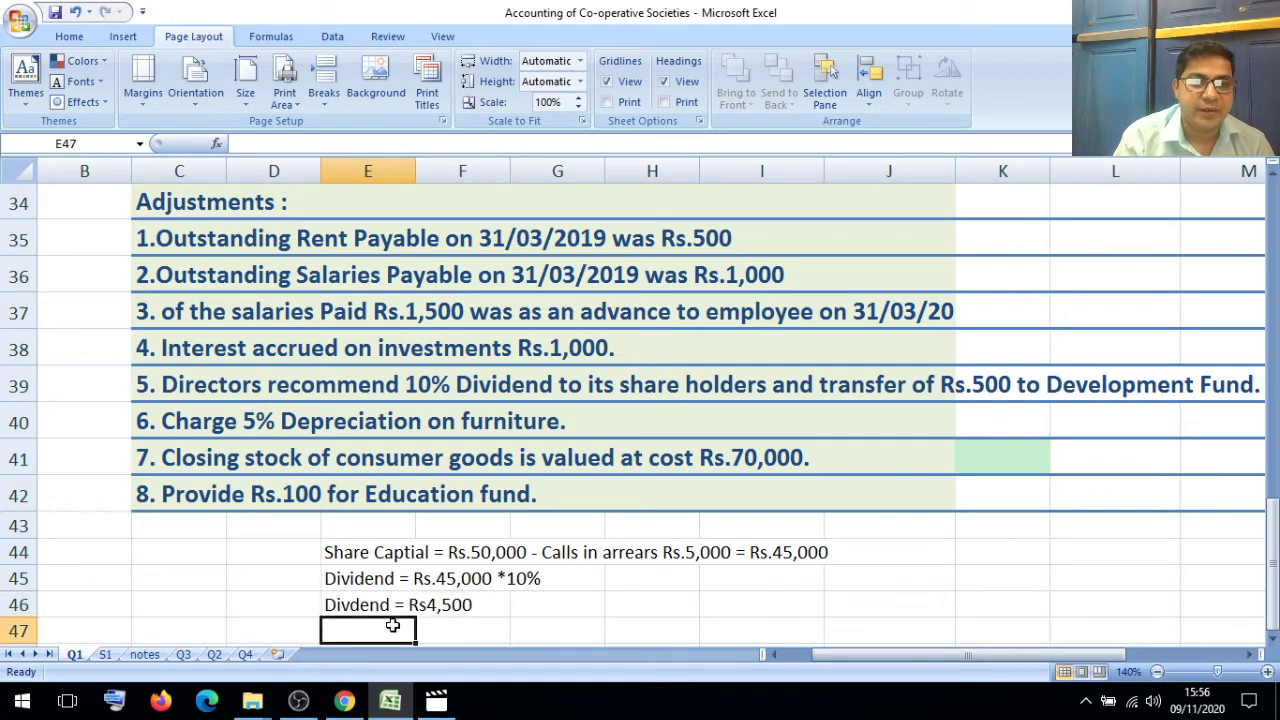
# Step: Review the share capital and calls in arrears in the Q1 trial balance, and return to the list of adjustments
pyautogui.press('Up')
pyautogui.press('Up')
pyautogui.press('Up')
pyautogui.press('Up')
pyautogui.press('Up')
pyautogui.press('Up')
pyautogui.press('Up')
pyautogui.press('Up')
pyautogui.press('Up')
pyautogui.press('Up')
pyautogui.press('Up')
pyautogui.press('Up')
pyautogui.press('Up')
pyautogui.press('Up')
pyautogui.press('Up')
pyautogui.press('Up')
pyautogui.press('Up')
pyautogui.press('Up')
pyautogui.press('Up')
pyautogui.press('Up')
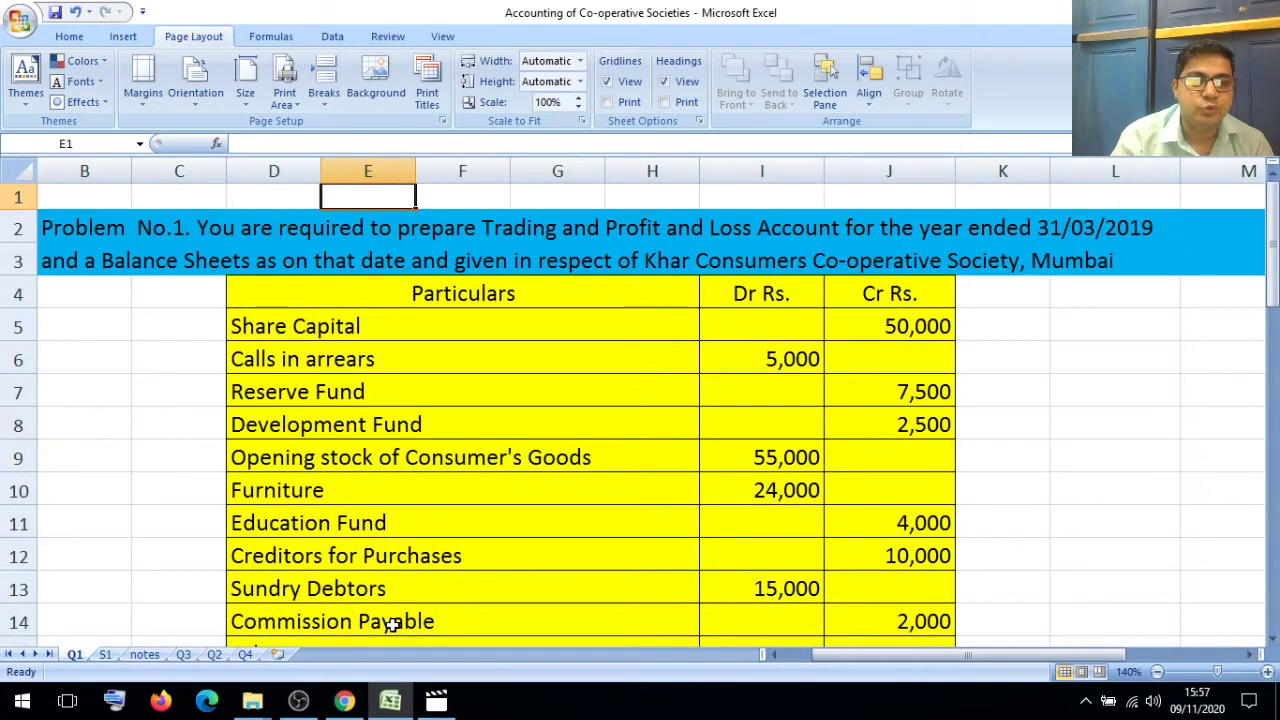
pyautogui.press('Down')
pyautogui.press('Down')
pyautogui.press('Down')
pyautogui.press('Down')
pyautogui.press('Down')
pyautogui.press('Down')
pyautogui.press('Down')
pyautogui.press('Down')
pyautogui.press('Down')
pyautogui.press('Down')
pyautogui.press('Down')
pyautogui.press('Down')
pyautogui.press('Down')
pyautogui.press('Down')
pyautogui.press('Down')
pyautogui.press('Down')
pyautogui.press('Down')
pyautogui.press('Down')
pyautogui.press('Down')
pyautogui.press('Down')
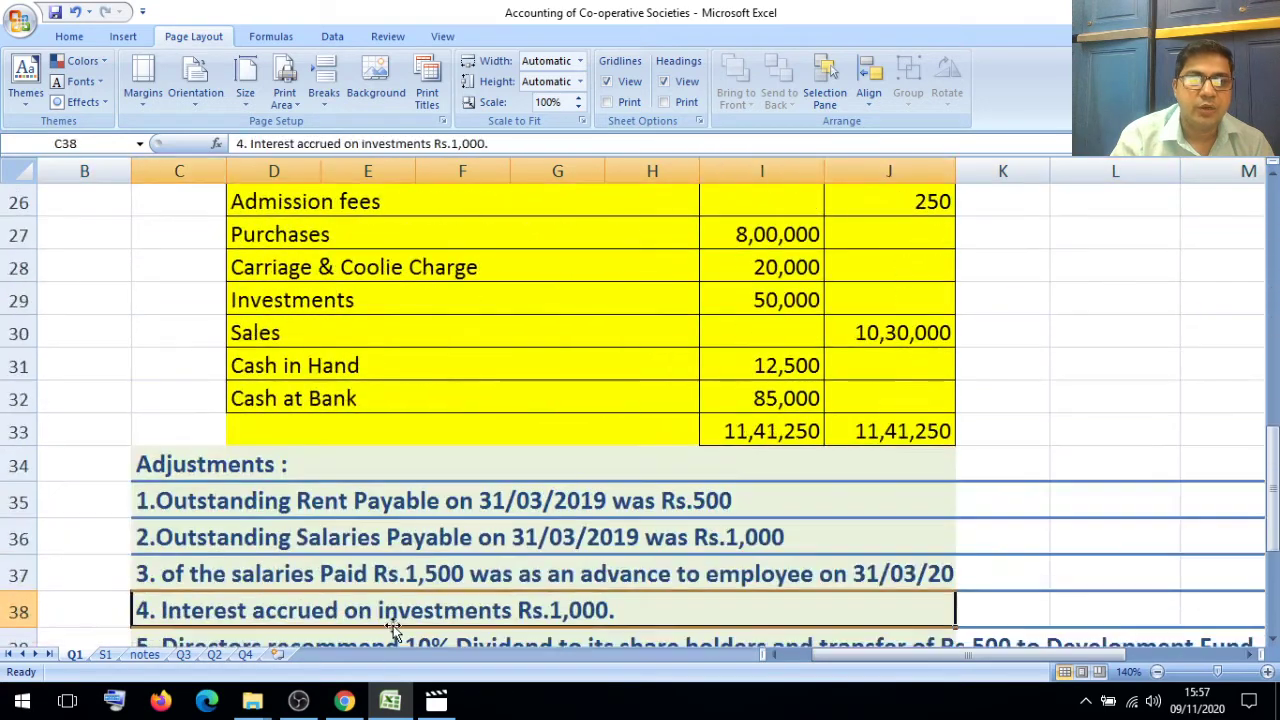
pyautogui.press('Down')
pyautogui.press('Down')
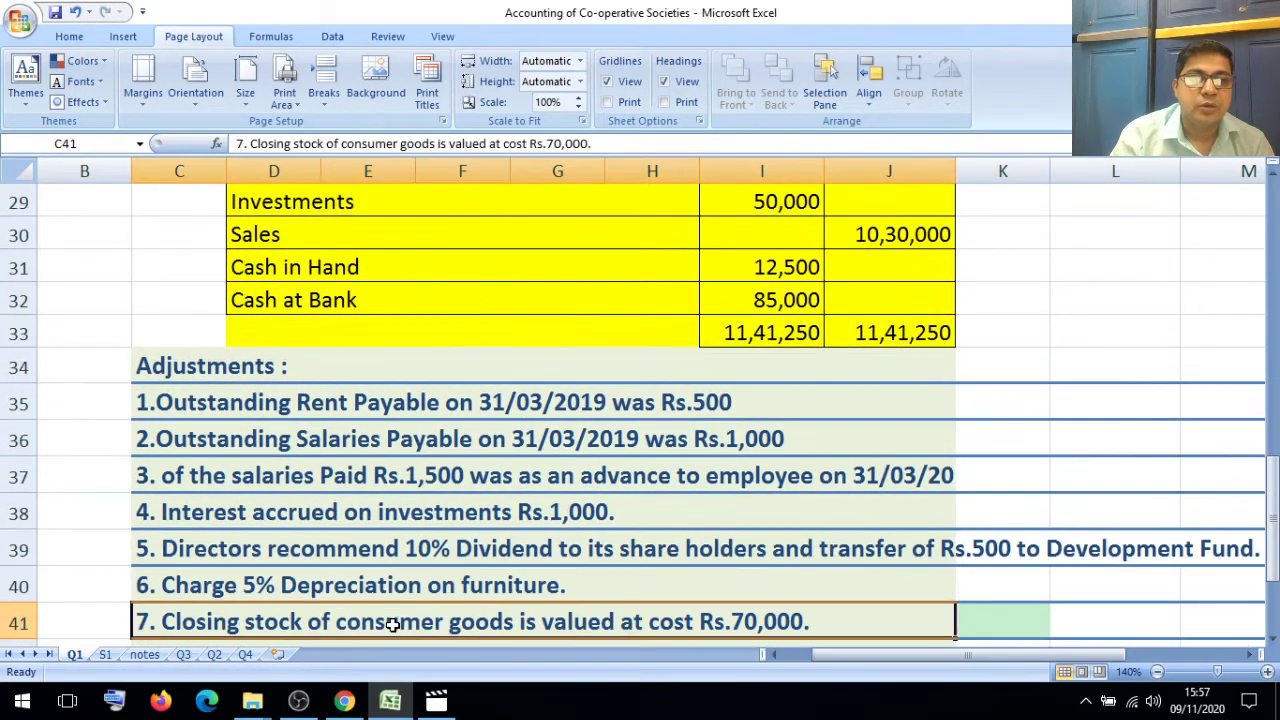
# Step: Enter "To Dividend Propsed" in B41 of the Profit and Loss Appropriation Account on S1, below To Dividend Paid
pyautogui.click(104, 654)
pyautogui.click(196, 605)
pyautogui.press('Up')
pyautogui.press('Up')
pyautogui.press('Up')
pyautogui.press('Up')
pyautogui.press('Up')
pyautogui.press('Up')
pyautogui.press('Up')
pyautogui.press('Up')
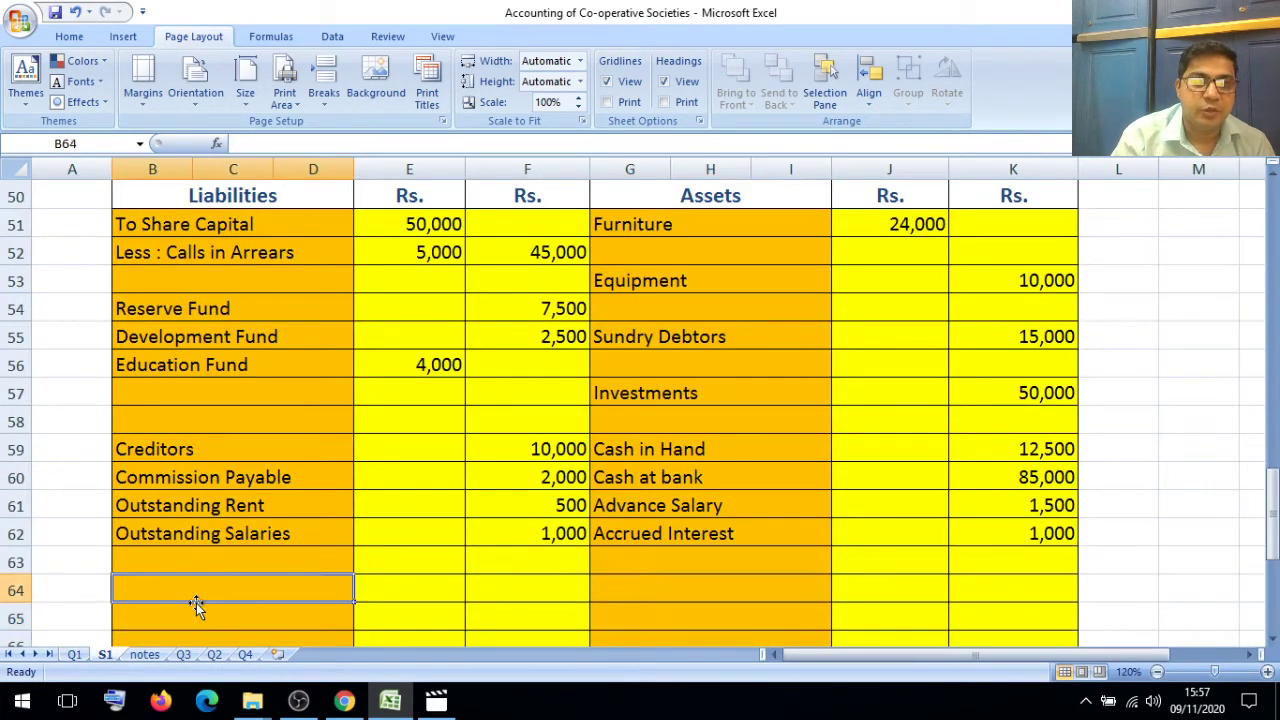
pyautogui.press('Up')
pyautogui.press('Up')
pyautogui.press('Up')
pyautogui.press('Up')
pyautogui.press('Up')
pyautogui.press('Up')
pyautogui.press('Up')
pyautogui.press('Up')
pyautogui.press('Up')
pyautogui.press('Up')
pyautogui.press('Up')
pyautogui.press('Up')
pyautogui.press('Up')
pyautogui.press('Up')
pyautogui.press('Up')
pyautogui.press('Up')
pyautogui.press('Up')
pyautogui.press('Up')
pyautogui.press('Up')
pyautogui.press('Up')
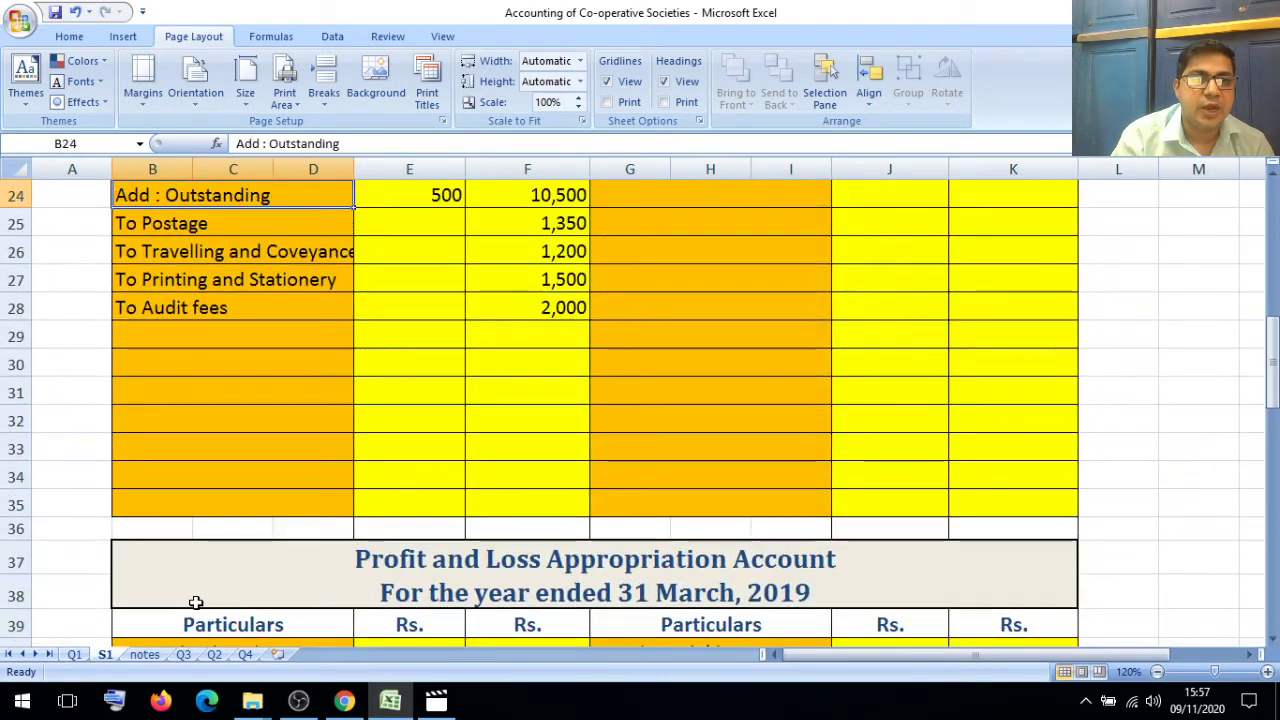
pyautogui.press('Down')
pyautogui.press('Down')
pyautogui.press('Down')
pyautogui.press('Down')
pyautogui.press('Down')
pyautogui.press('Down')
pyautogui.press('Down')
pyautogui.press('Down')
pyautogui.press('Down')
pyautogui.press('Down')
pyautogui.press('Down')
pyautogui.press('Down')
pyautogui.press('Down')
pyautogui.press('Down')
pyautogui.press('Down')
pyautogui.press('Down')
pyautogui.press('Down')
pyautogui.press('Down')
pyautogui.press('Down')
pyautogui.press('Down')
pyautogui.press('Down')
pyautogui.press('Down')
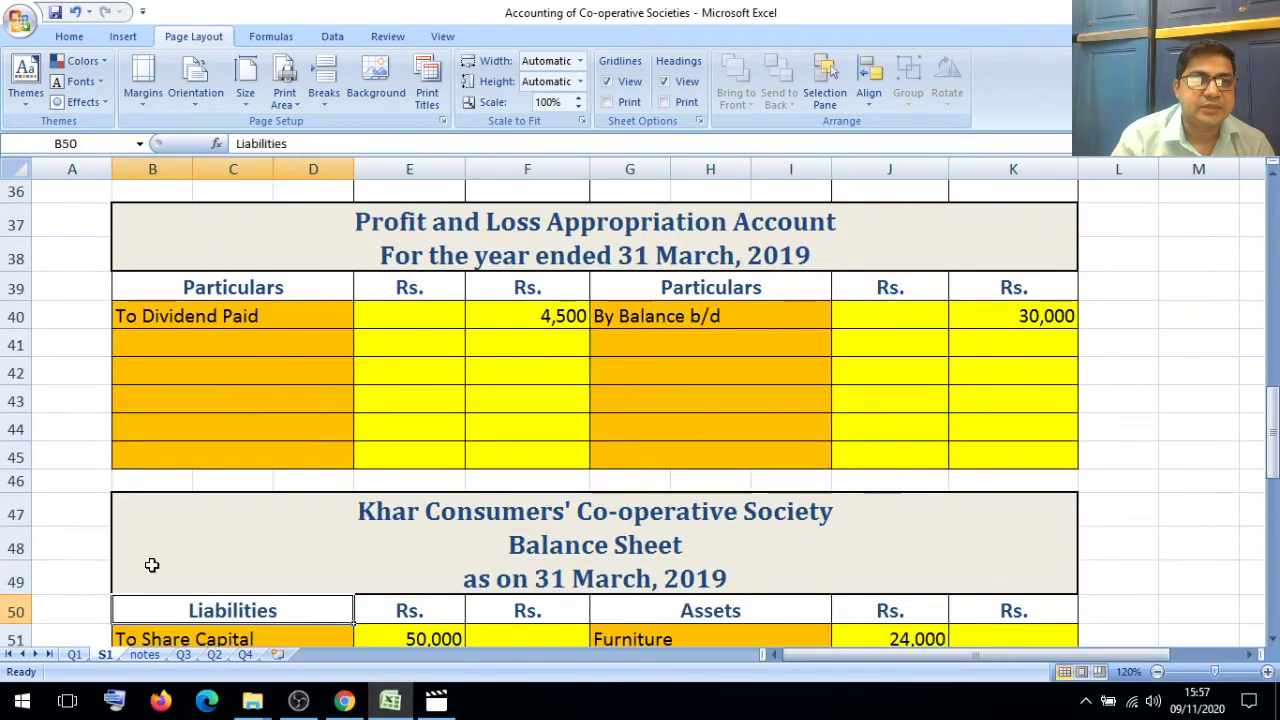
pyautogui.click(240, 351)
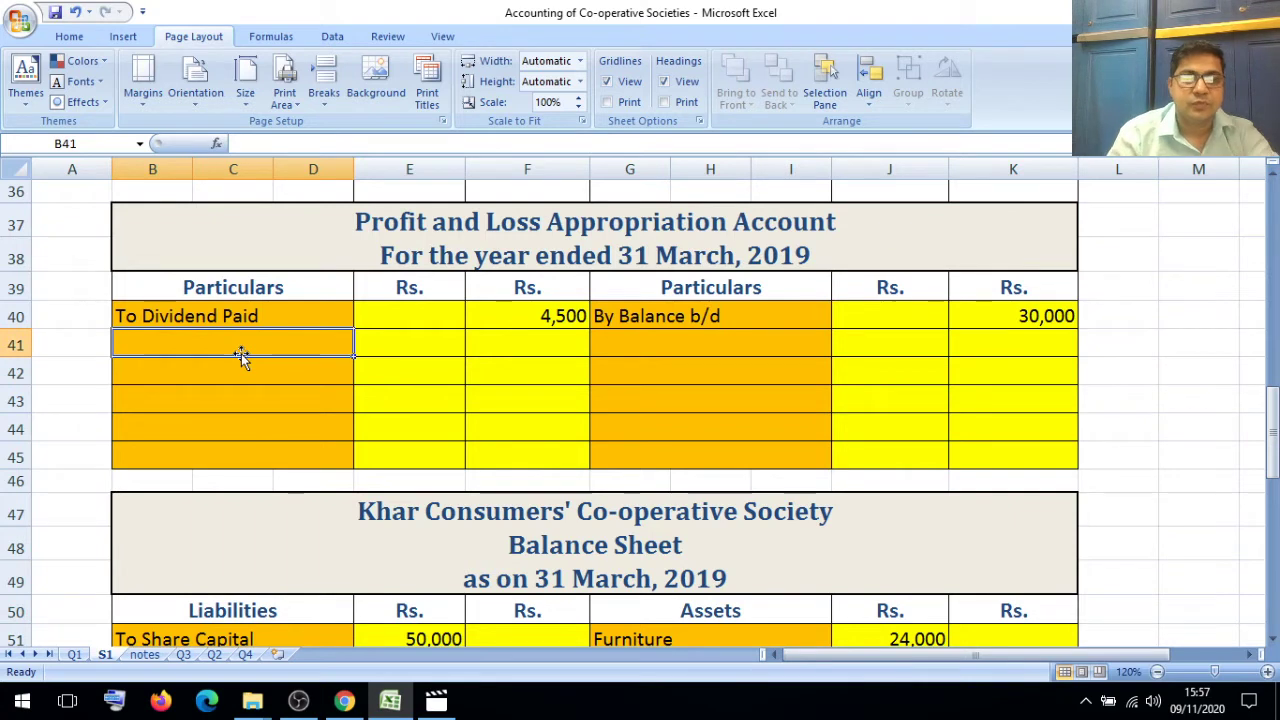
pyautogui.write('To D')
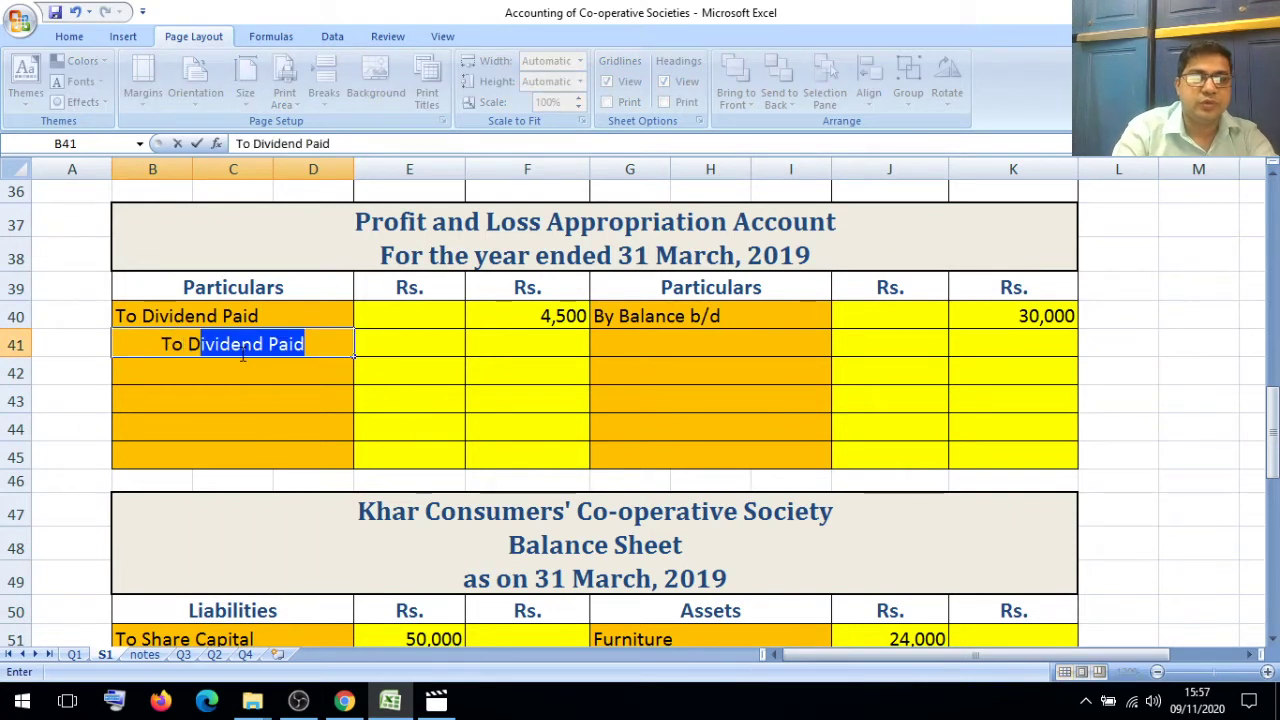
pyautogui.write('ividend ')
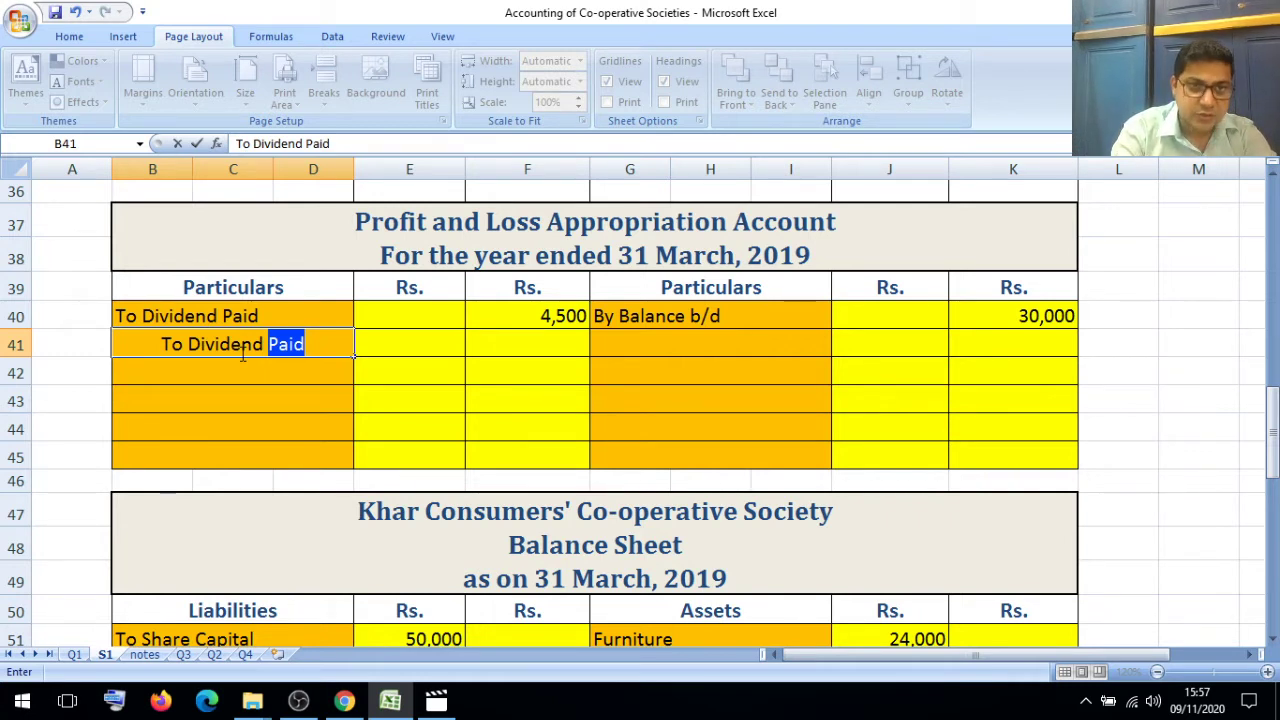
pyautogui.write('Prop')
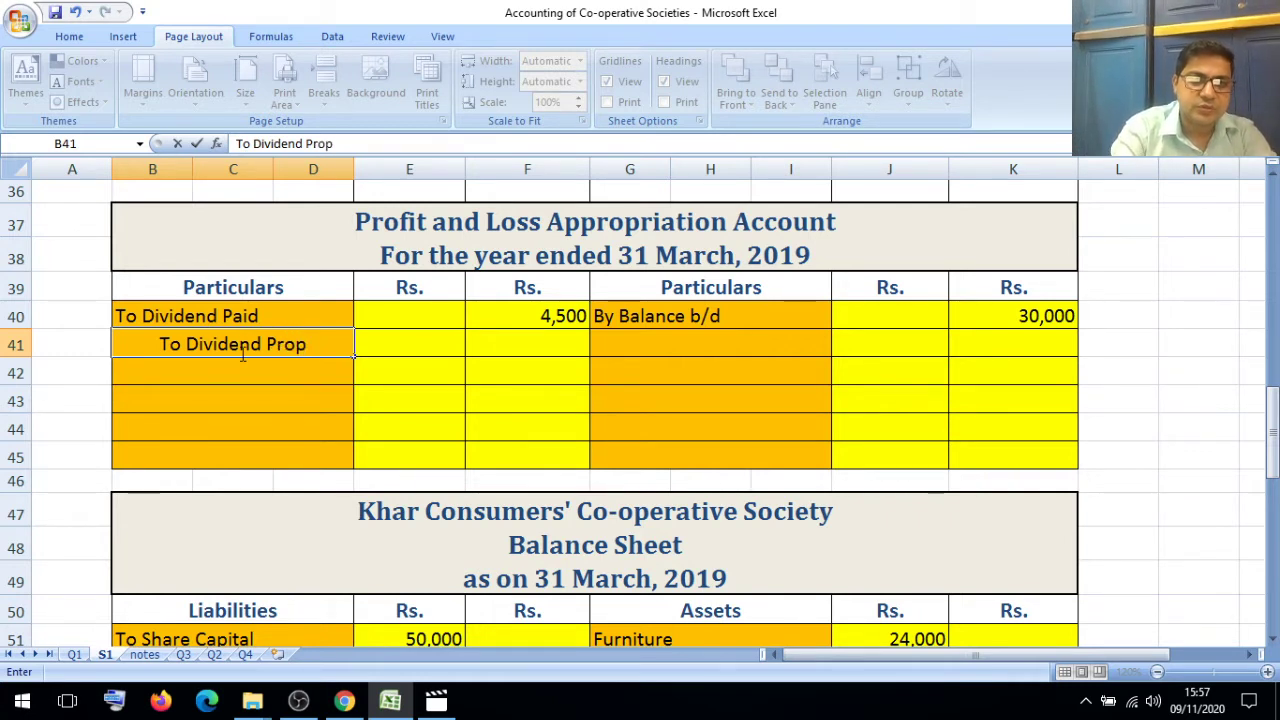
pyautogui.write('sed')
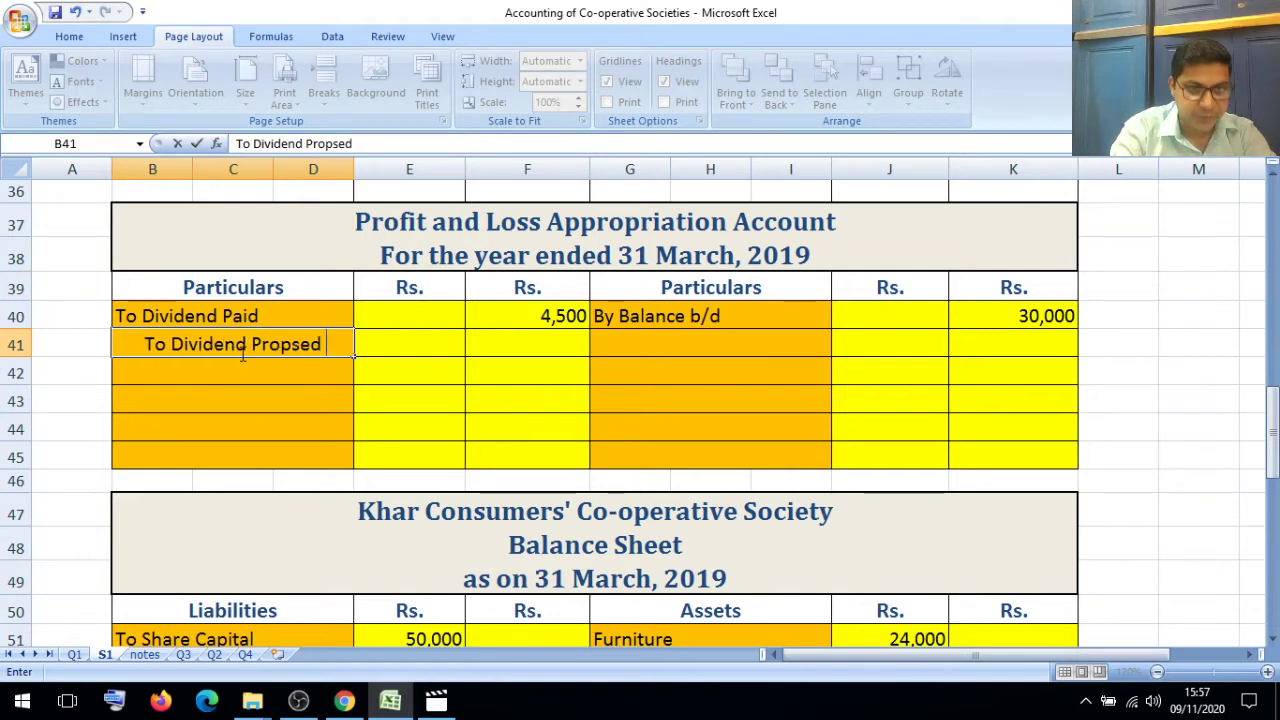
pyautogui.click(240, 377)
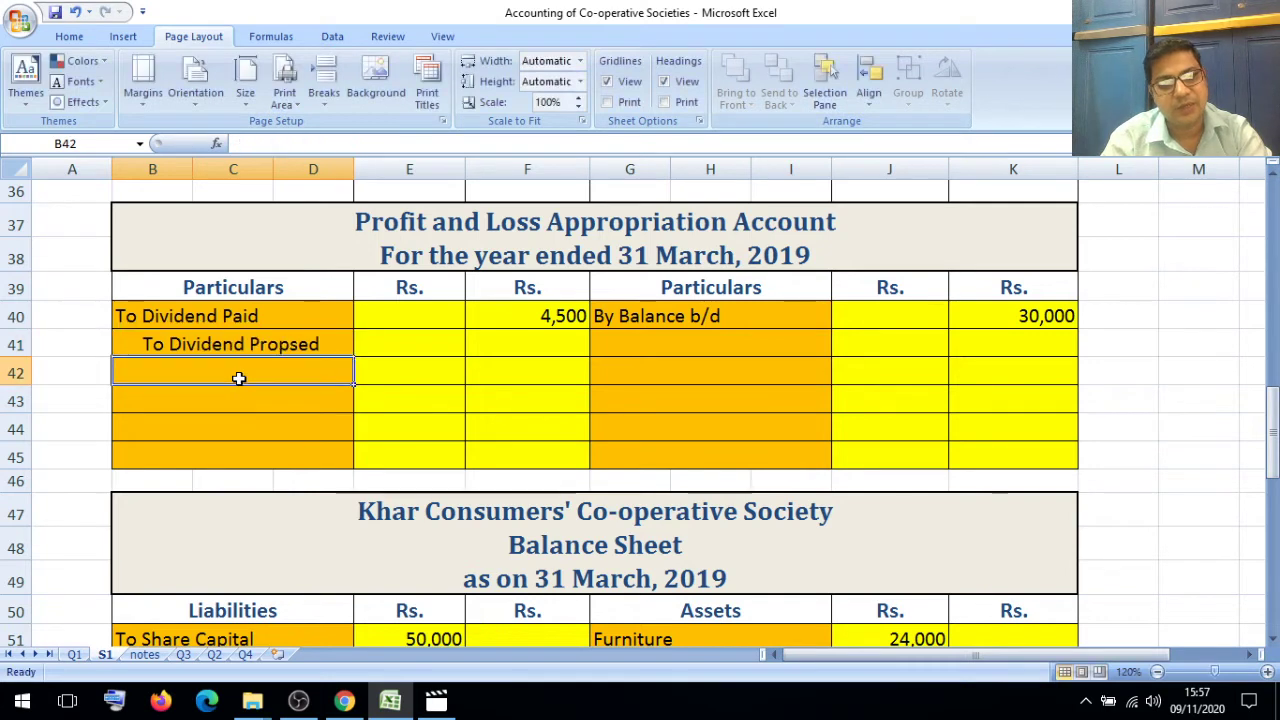
# Step: Left-align the proposed dividend label in B41
pyautogui.click(242, 343)
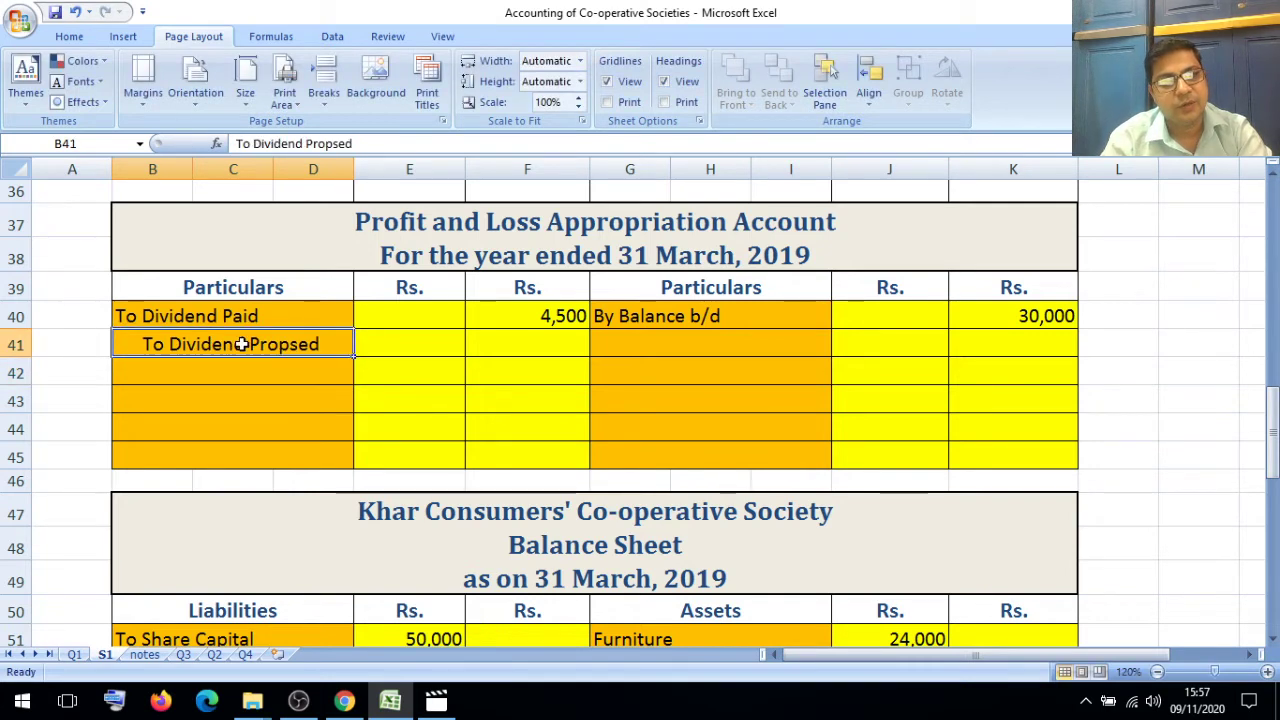
pyautogui.click(70, 37)
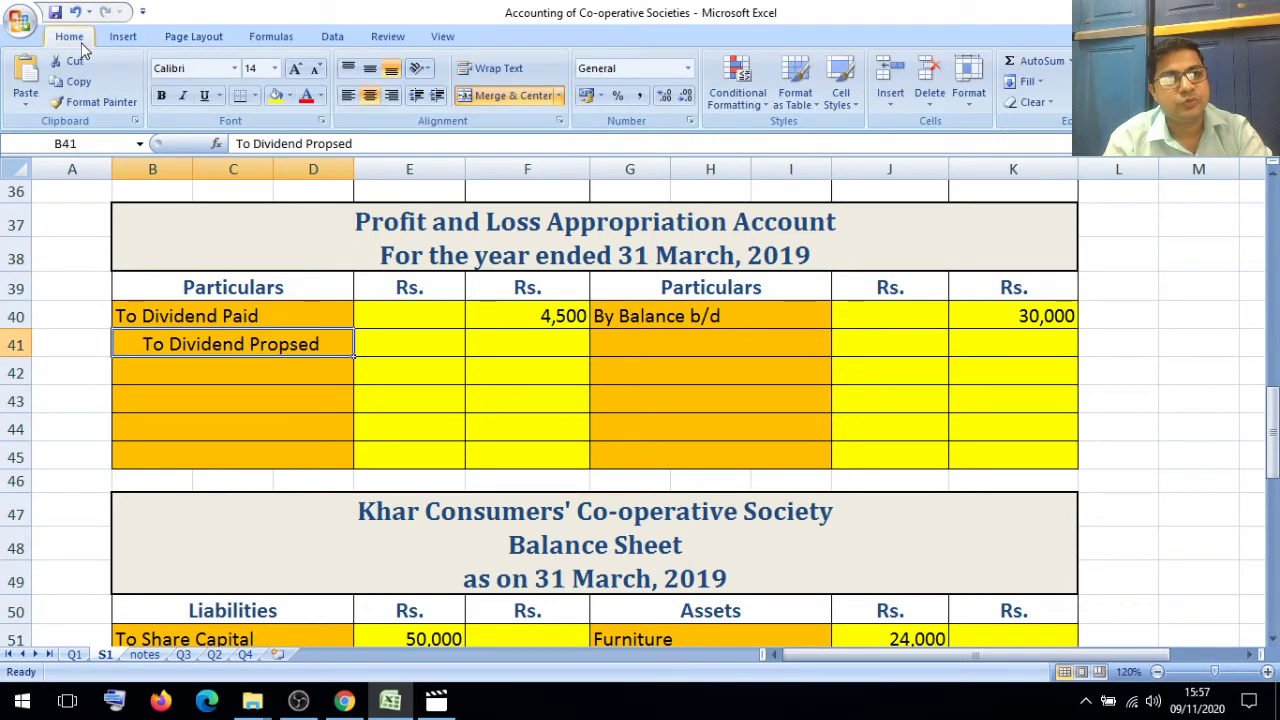
pyautogui.click(347, 95)
# Step: Enter 4,500 as the proposed dividend amount in F41
pyautogui.click(553, 349)
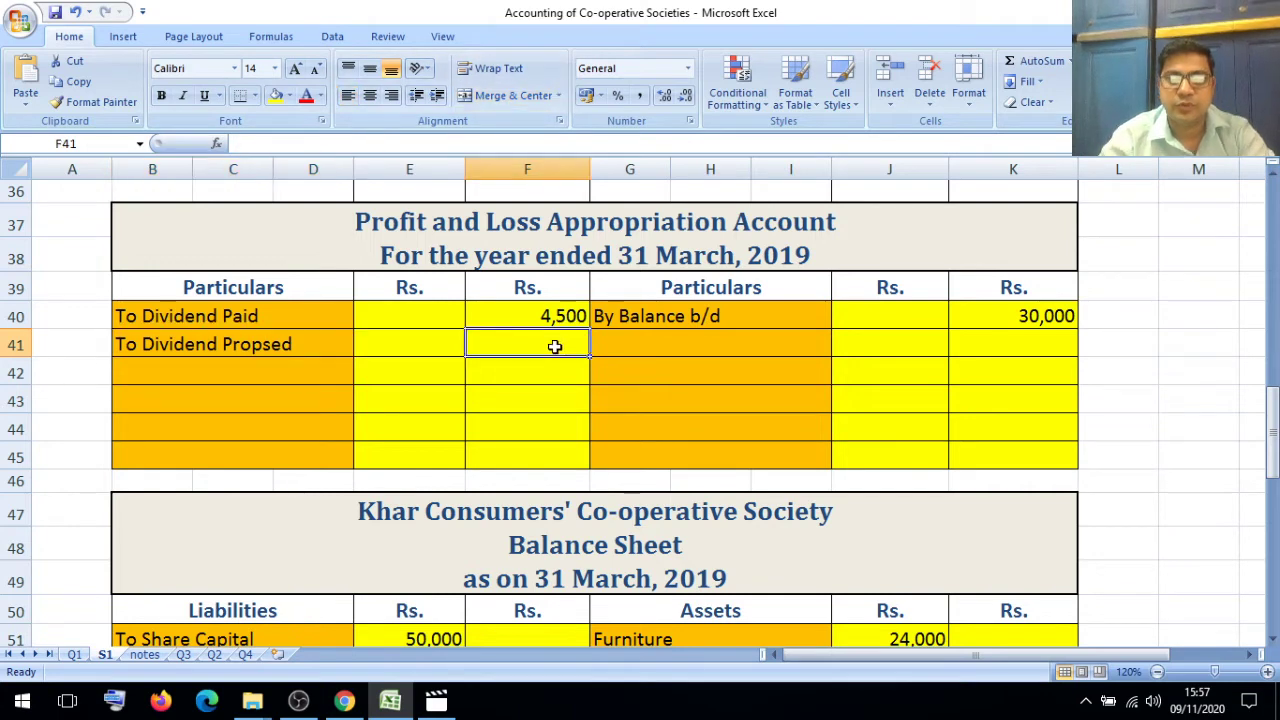
pyautogui.write('4,500')
pyautogui.click(474, 437)
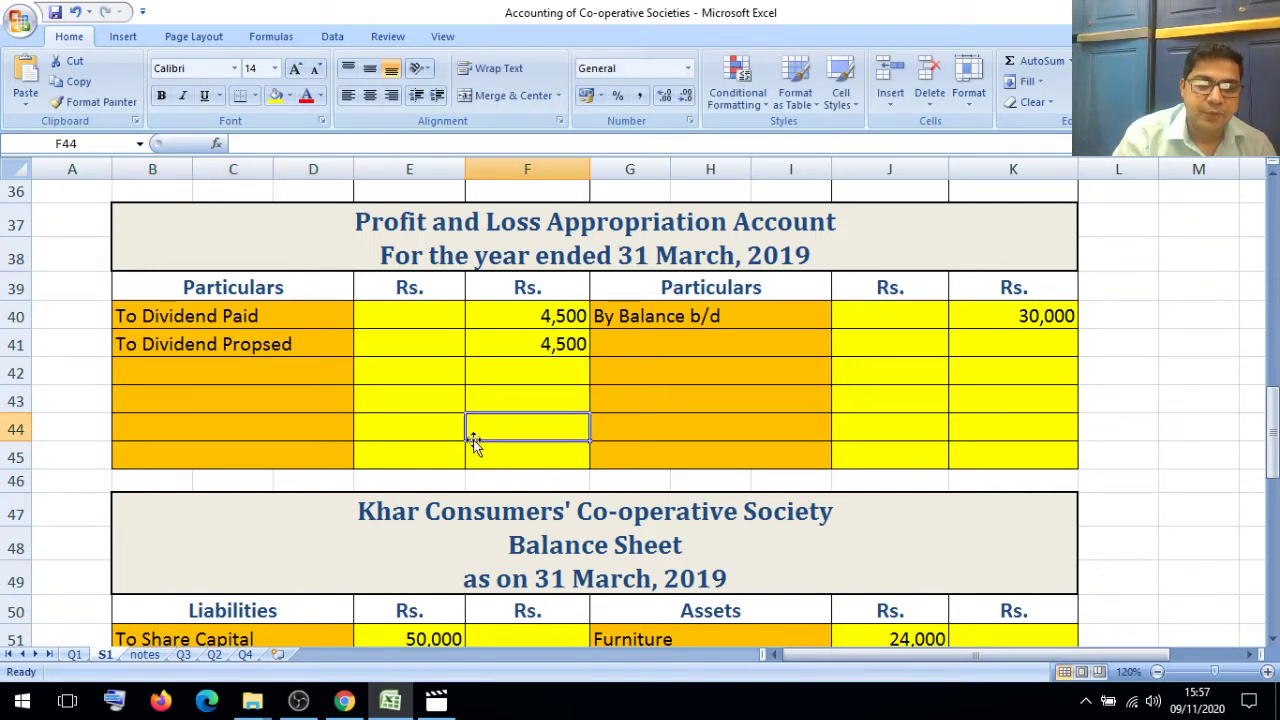
# Step: Merge and center cells B73 to K73 below the Balance Sheet on S1
pyautogui.press('Down')
pyautogui.press('Down')
pyautogui.press('Down')
pyautogui.press('Down')
pyautogui.press('Down')
pyautogui.press('Down')
pyautogui.press('Down')
pyautogui.press('Down')
pyautogui.press('Down')
pyautogui.press('Down')
pyautogui.press('Down')
pyautogui.press('Down')
pyautogui.press('Down')
pyautogui.press('Down')
pyautogui.press('Down')
pyautogui.press('Down')
pyautogui.press('Down')
pyautogui.press('Down')
pyautogui.press('Down')
pyautogui.press('Down')
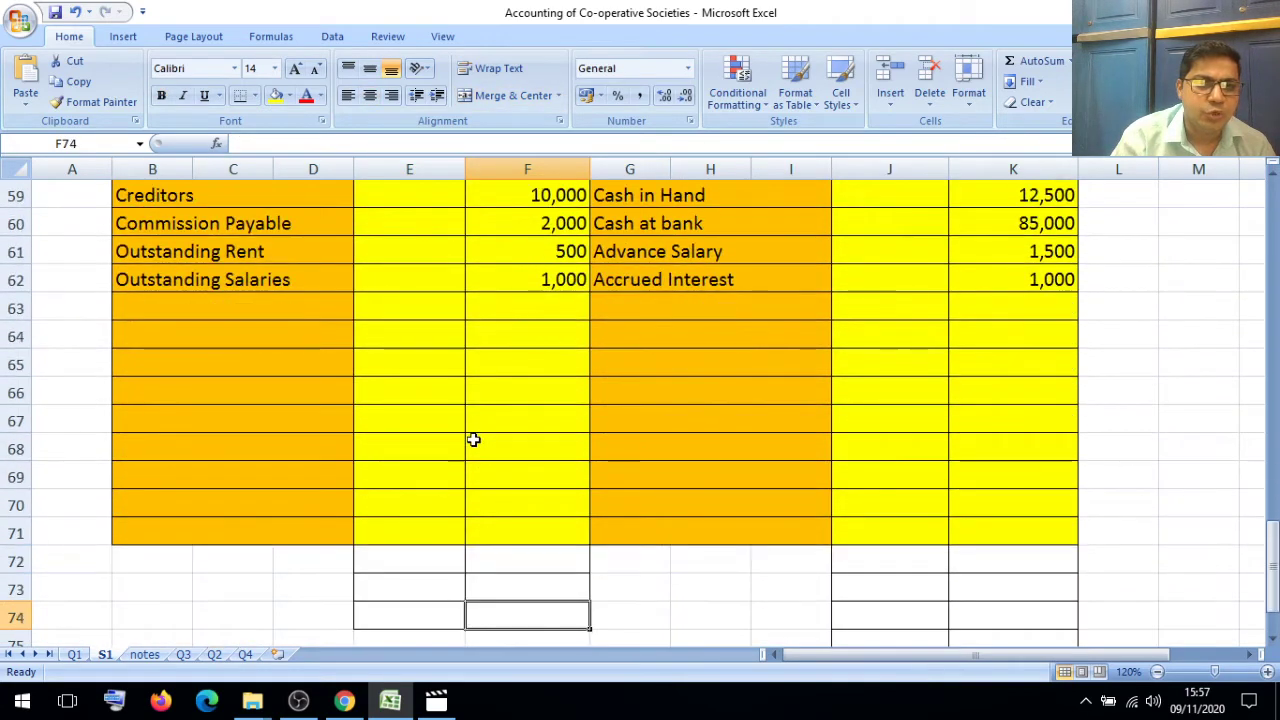
pyautogui.press('Down')
pyautogui.press('Down')
pyautogui.press('Down')
pyautogui.press('Down')
pyautogui.press('Down')
pyautogui.press('Down')
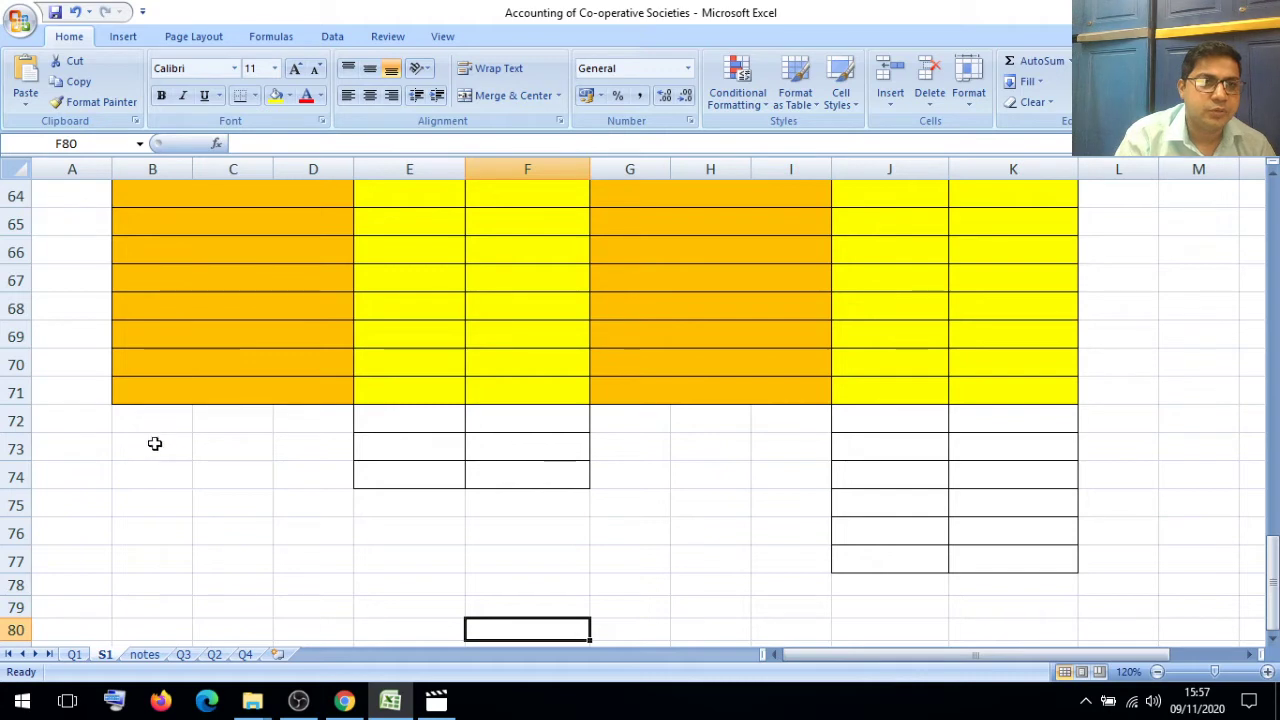
pyautogui.click(155, 443)
pyautogui.hotkey('shift', 'Right')
pyautogui.hotkey('shift', 'Right')
pyautogui.hotkey('shift', 'Right')
pyautogui.hotkey('shift', 'Right')
pyautogui.hotkey('shift', 'Right')
pyautogui.hotkey('shift', 'Right')
pyautogui.hotkey('shift', 'Right')
pyautogui.hotkey('shift', 'Right')
pyautogui.hotkey('shift', 'Right')
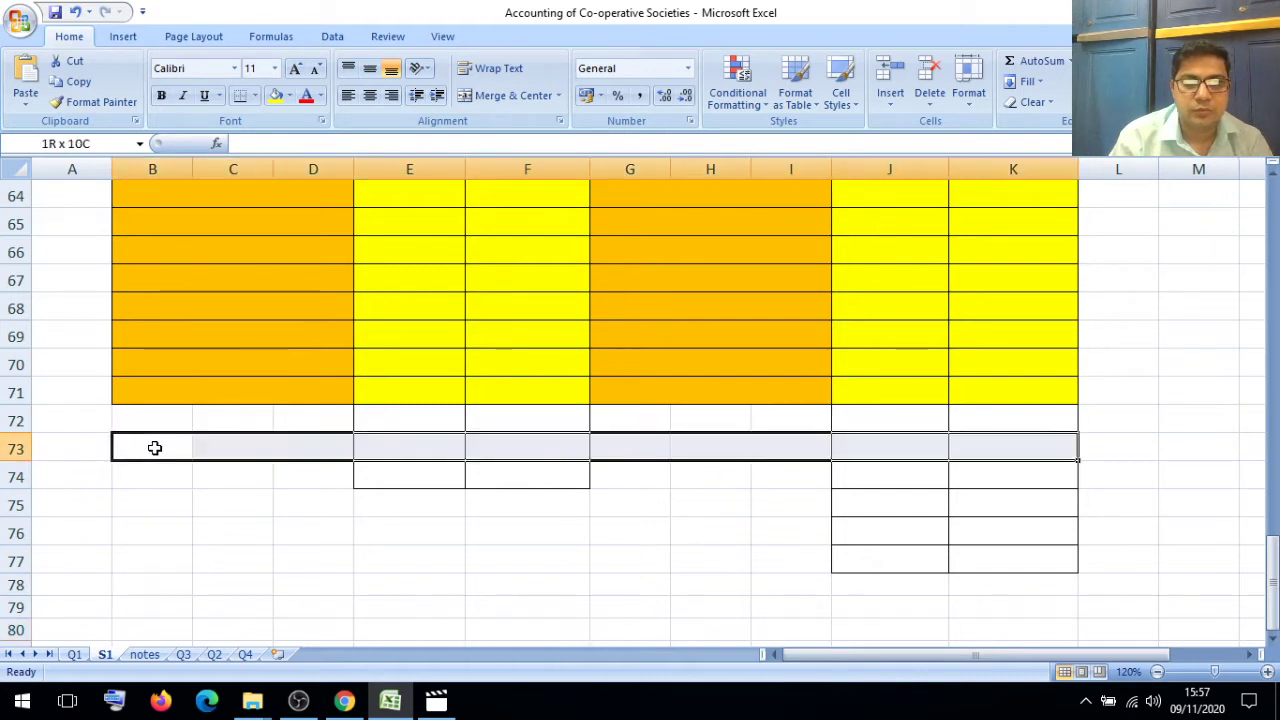
pyautogui.click(470, 97)
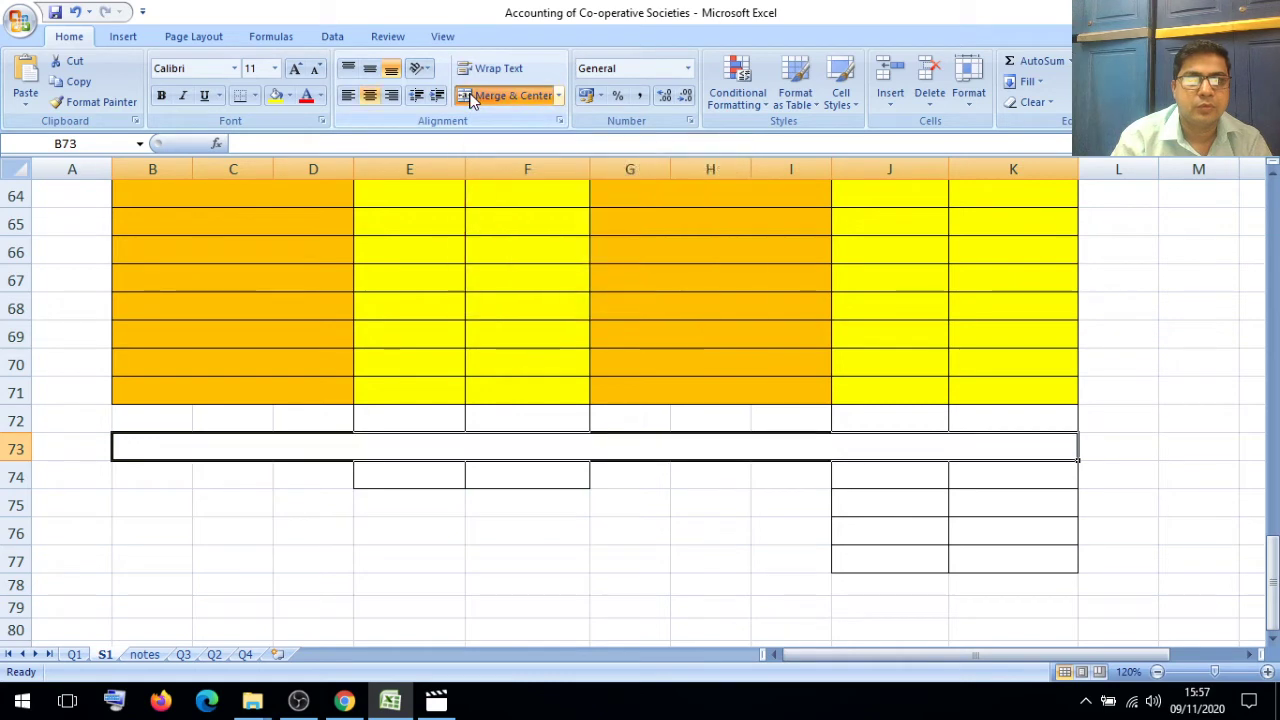
# Step: Merge and center cells B74 to K74 in the row beneath
pyautogui.click(180, 484)
pyautogui.hotkey('shift', 'Right')
pyautogui.hotkey('shift', 'Right')
pyautogui.hotkey('shift', 'Right')
pyautogui.hotkey('shift', 'Right')
pyautogui.hotkey('shift', 'Right')
pyautogui.hotkey('shift', 'Right')
pyautogui.hotkey('shift', 'Right')
pyautogui.hotkey('shift', 'Right')
pyautogui.hotkey('shift', 'Right')
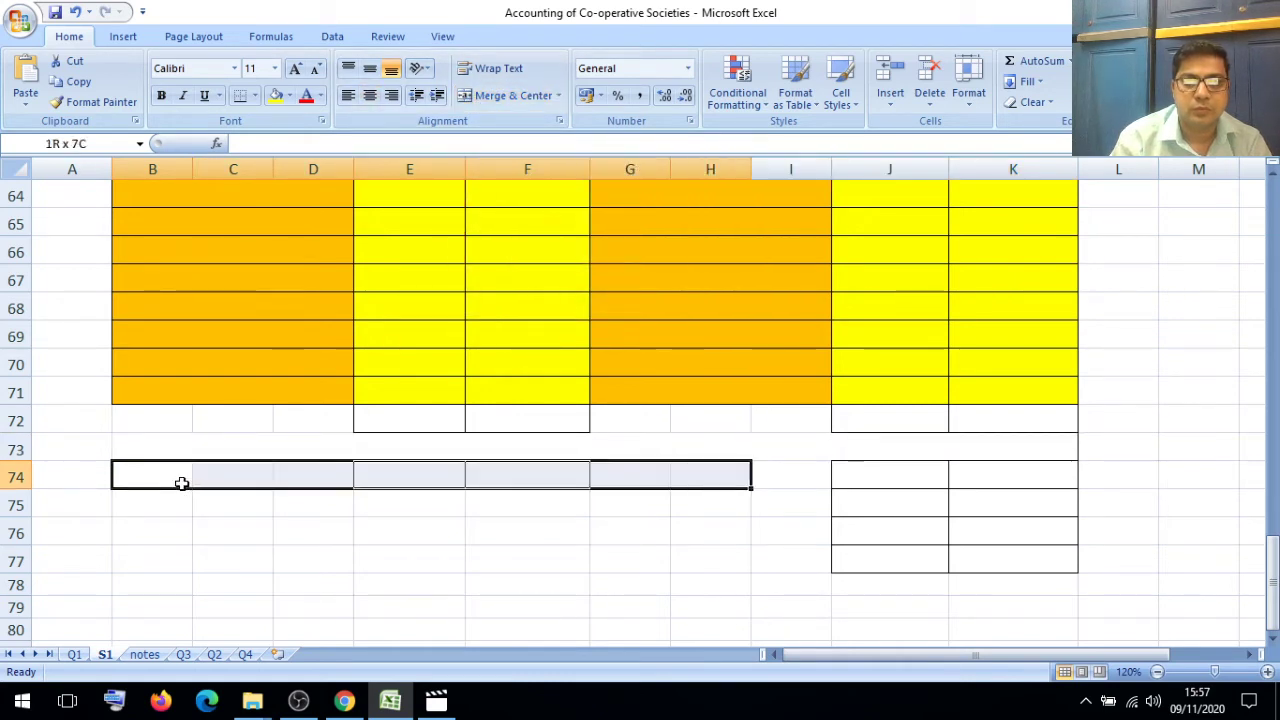
pyautogui.click(467, 94)
# Step: Enter "Note : Contingent Liability - Dividend recommendated by Directors 10% (AS 4 revised)" in the merged cell B73
pyautogui.click(170, 441)
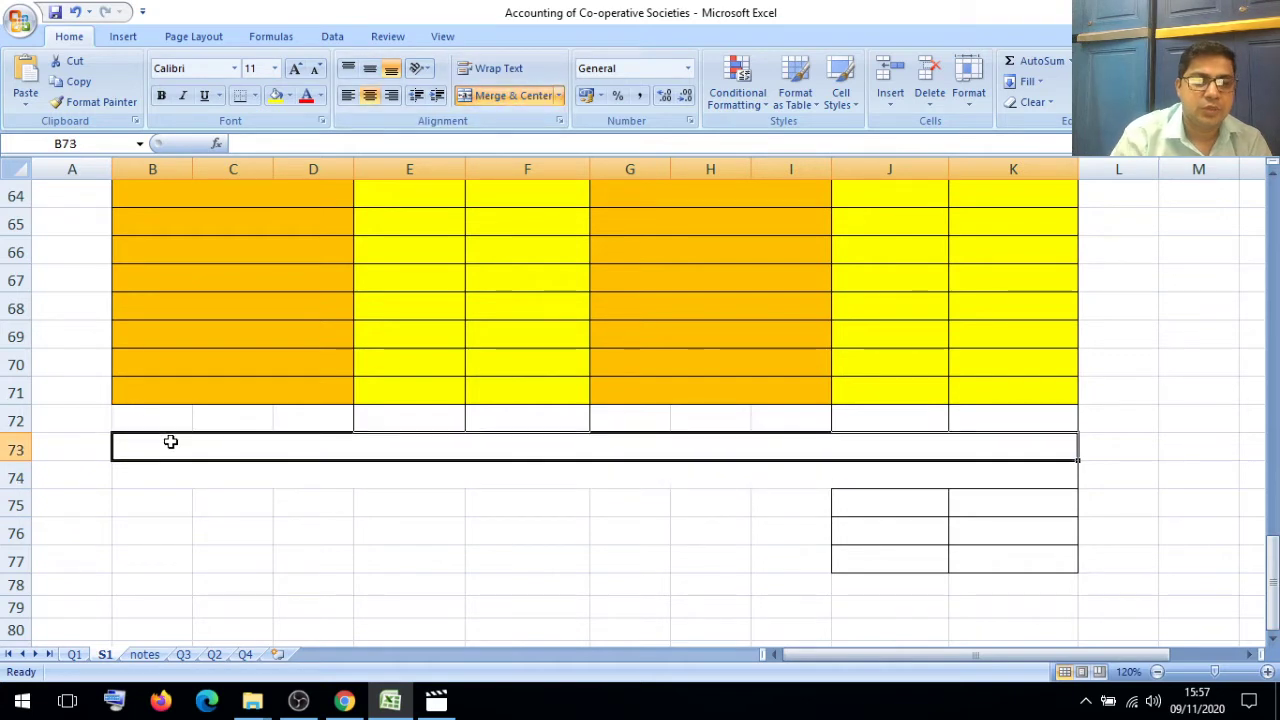
pyautogui.write('Note')
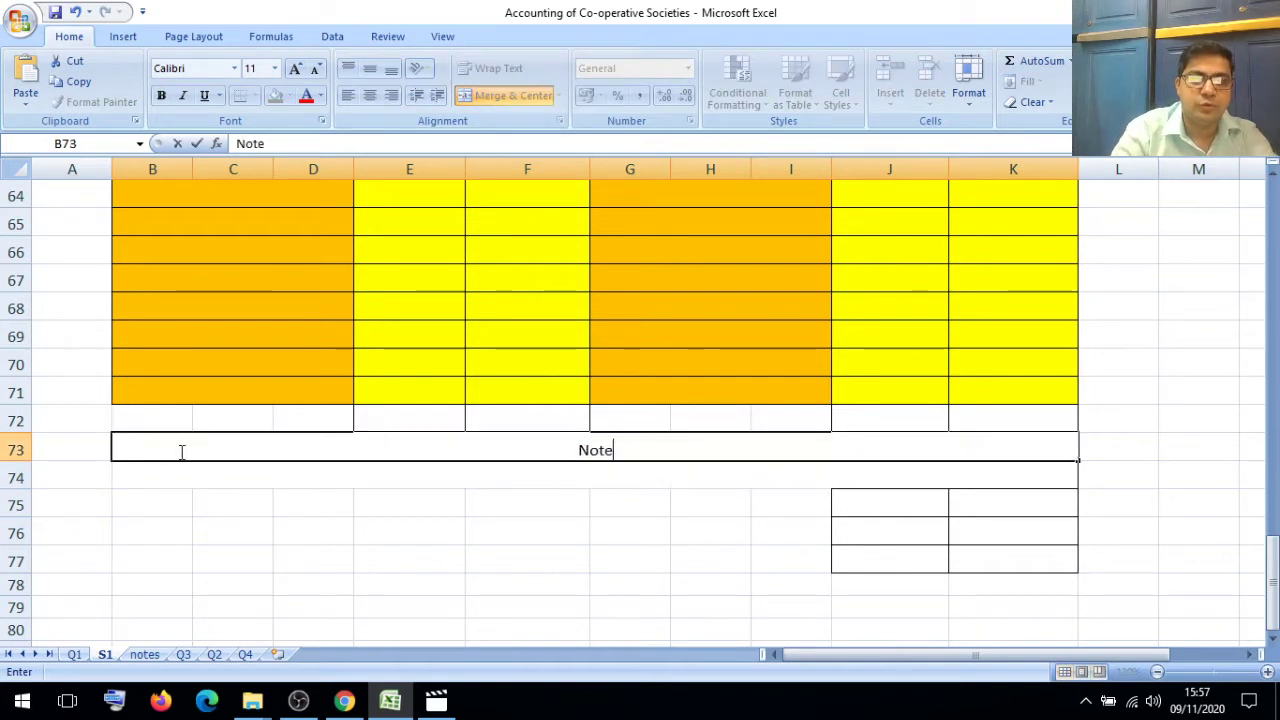
pyautogui.write(' :')
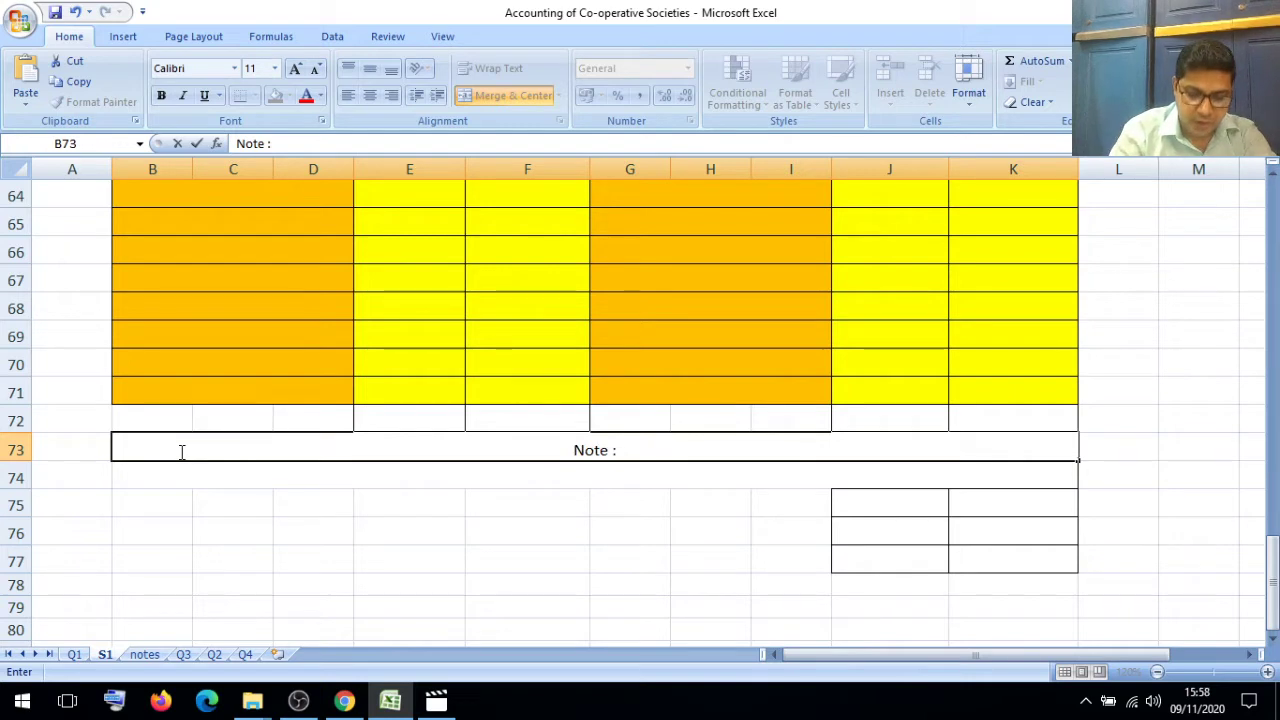
pyautogui.write('Cont')
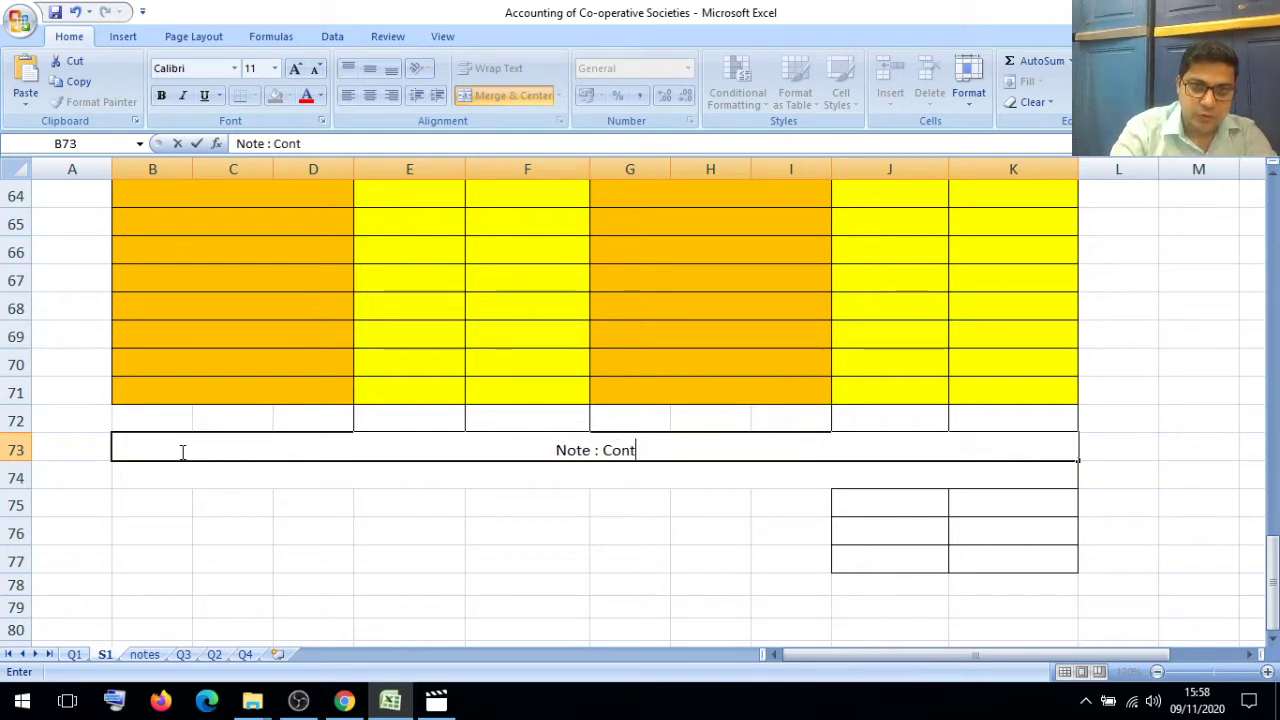
pyautogui.write('ine')
pyautogui.press('BackSpace')
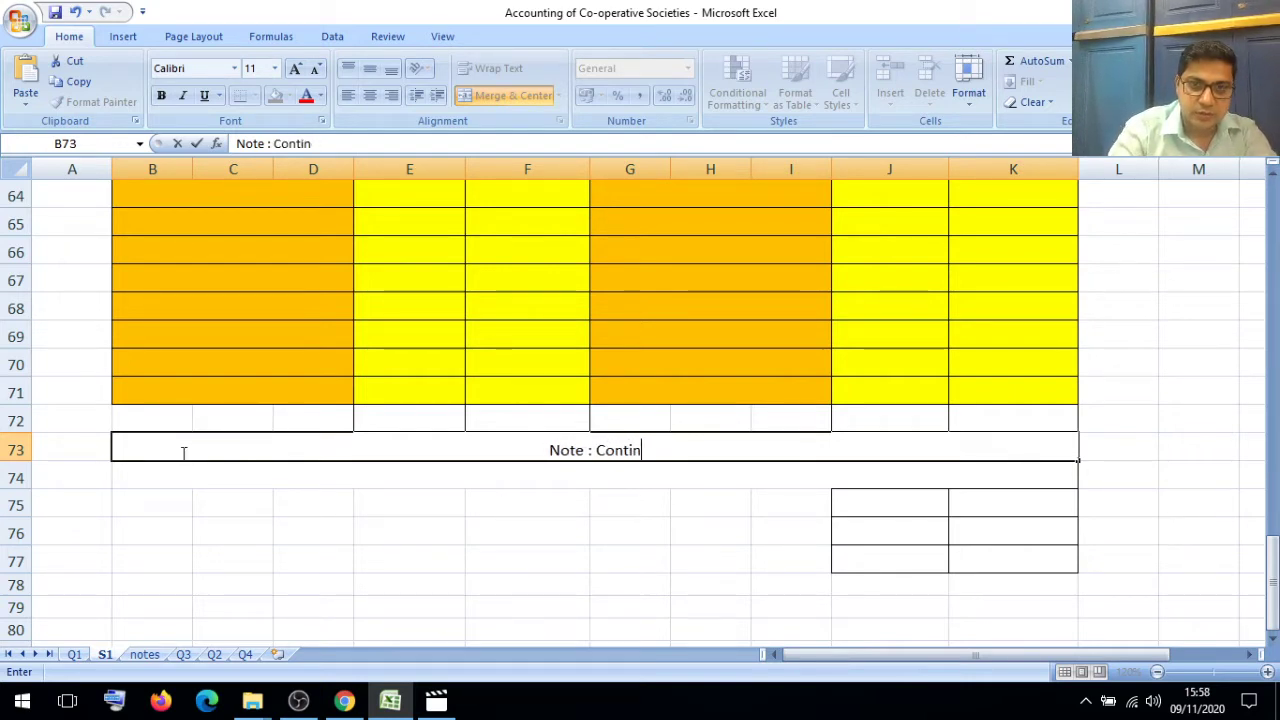
pyautogui.write('gent ')
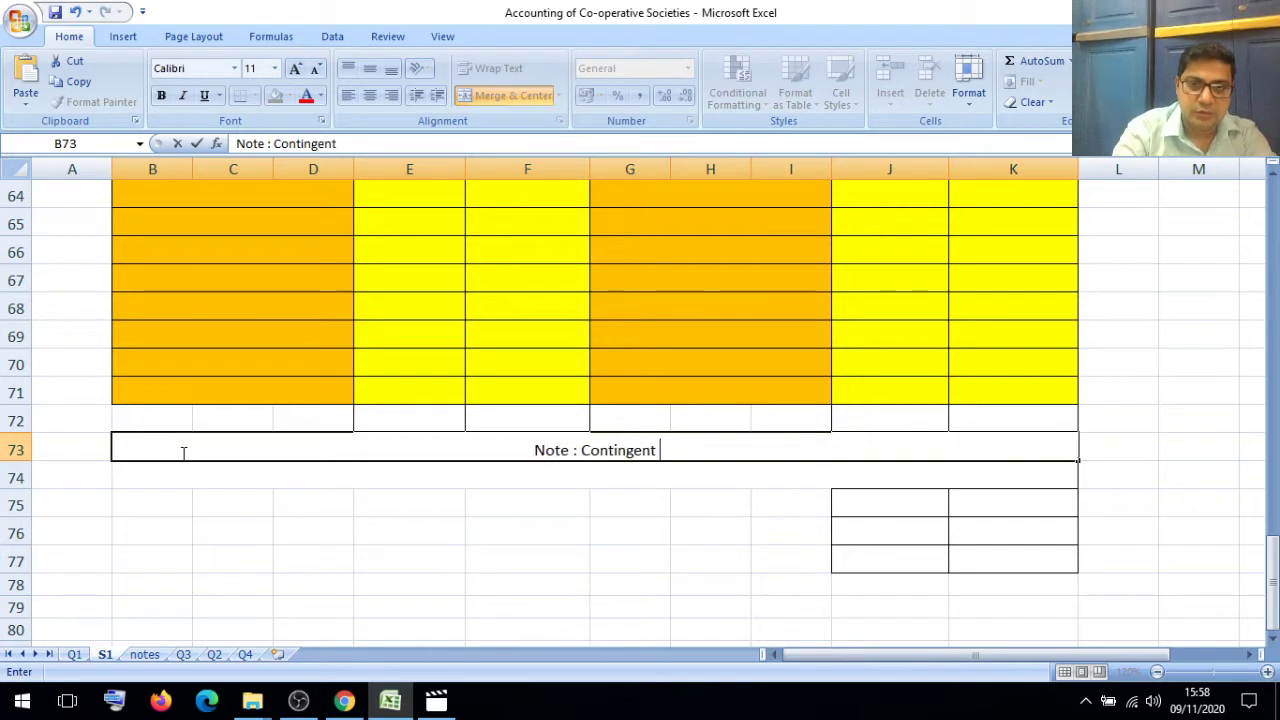
pyautogui.write('Liabi')
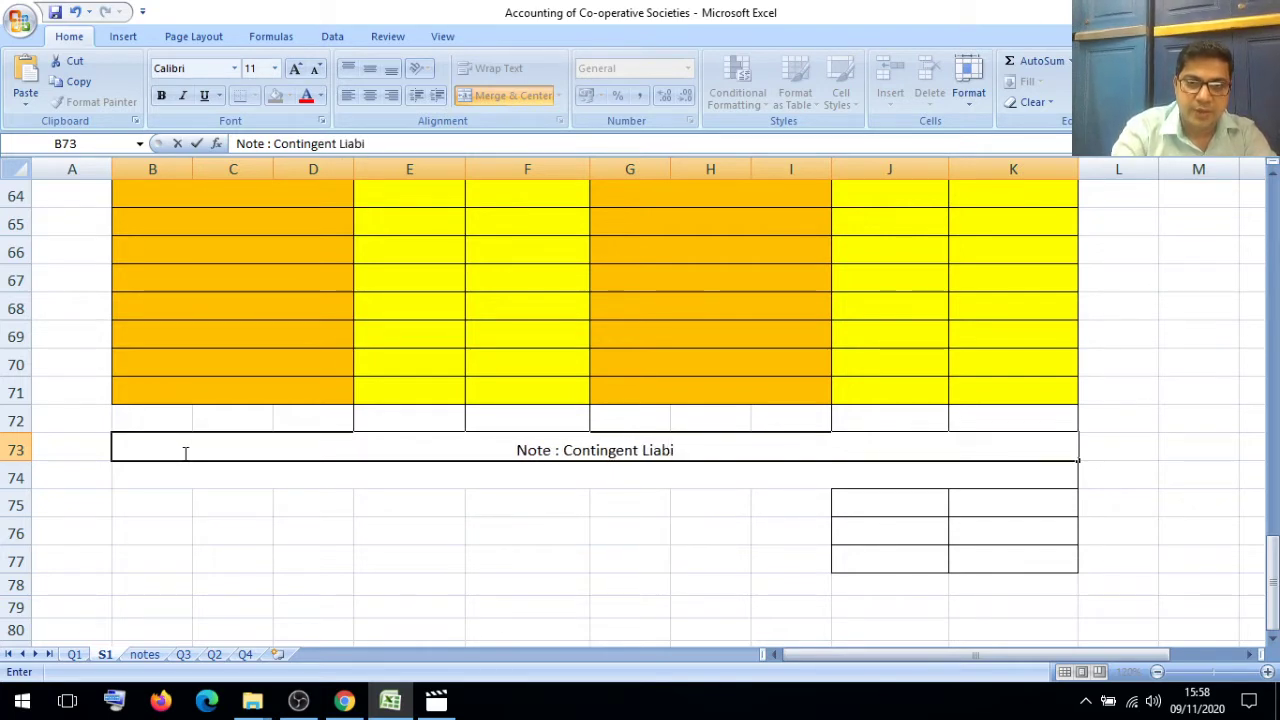
pyautogui.write('litie')
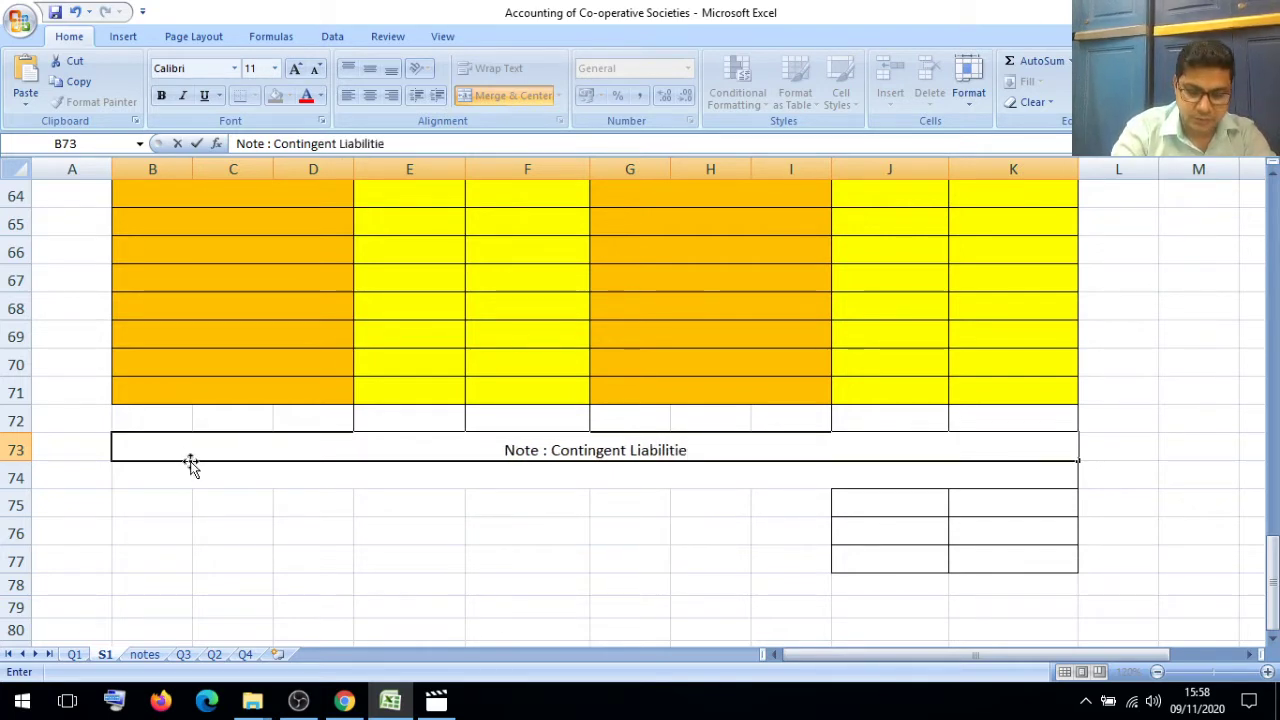
pyautogui.press('BackSpace')
pyautogui.press('BackSpace')
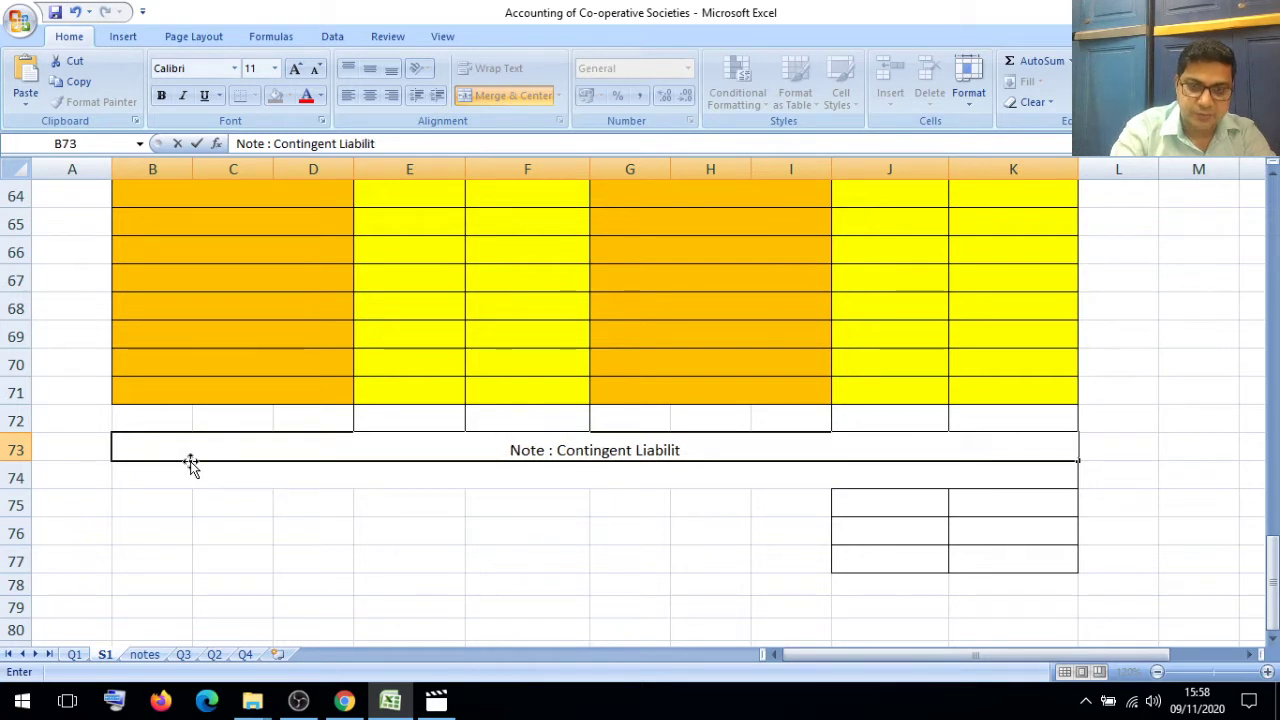
pyautogui.write('y - ')
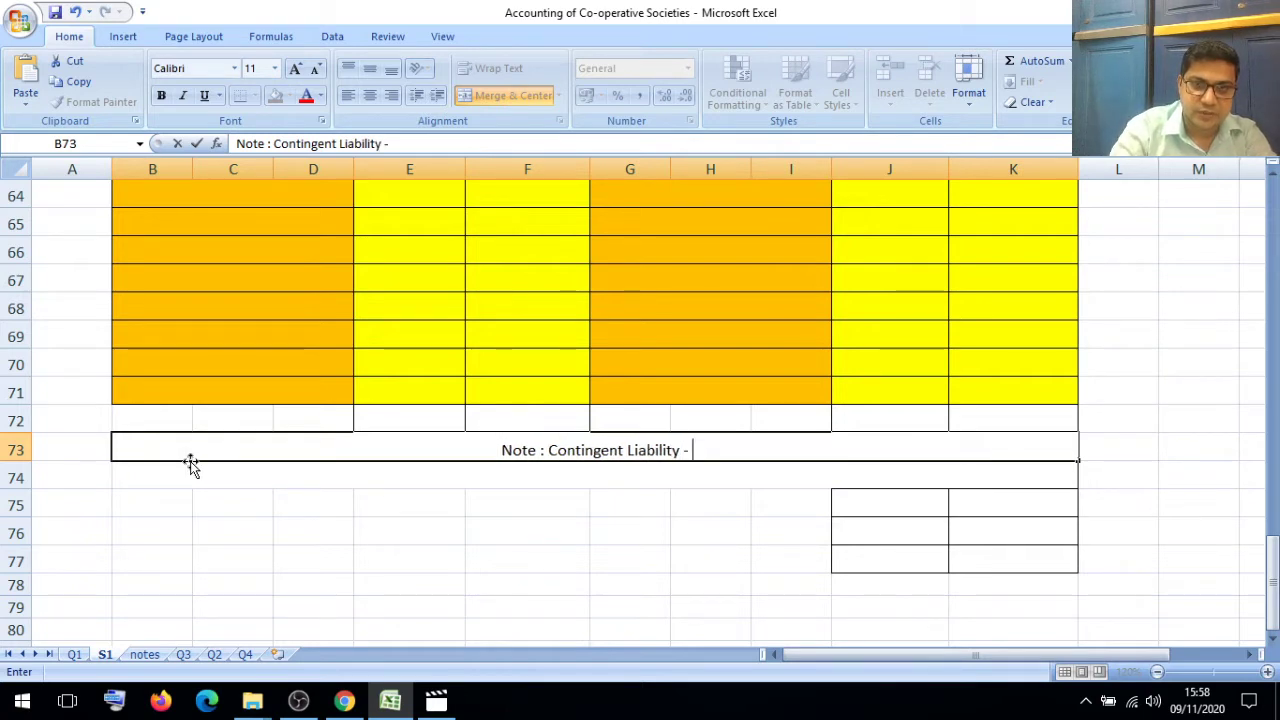
pyautogui.write('Divi')
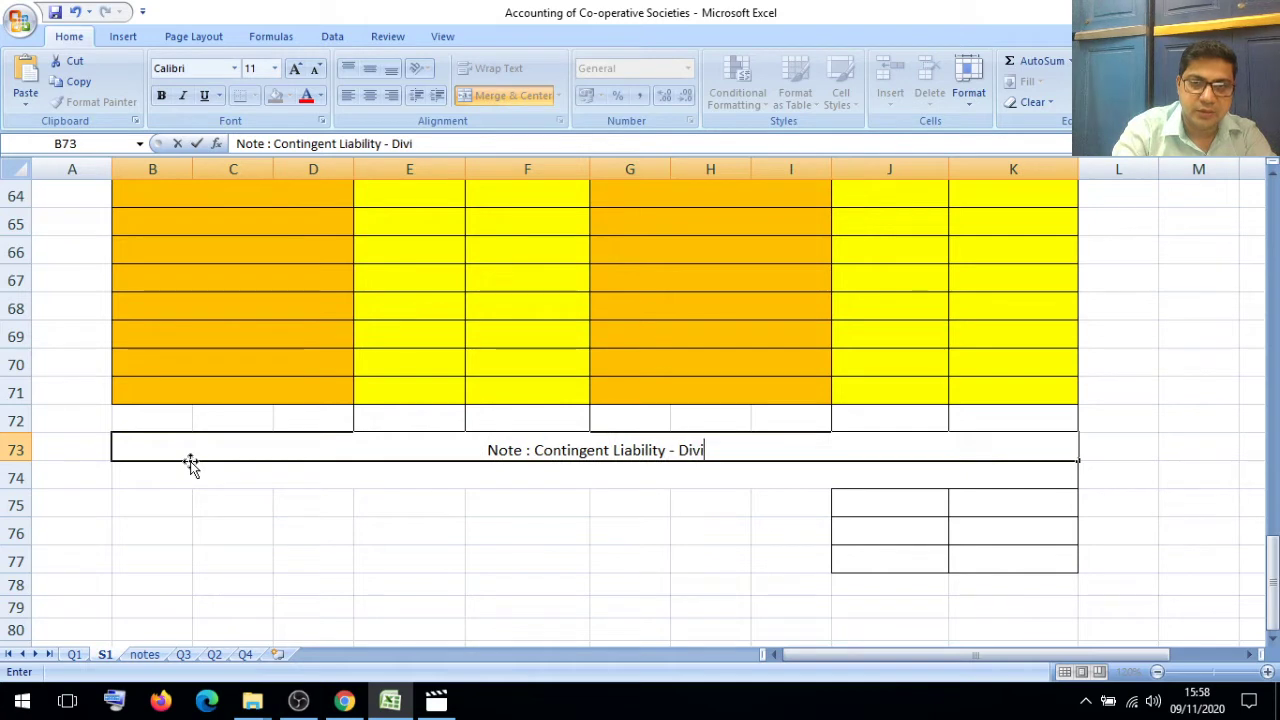
pyautogui.write('dend ')
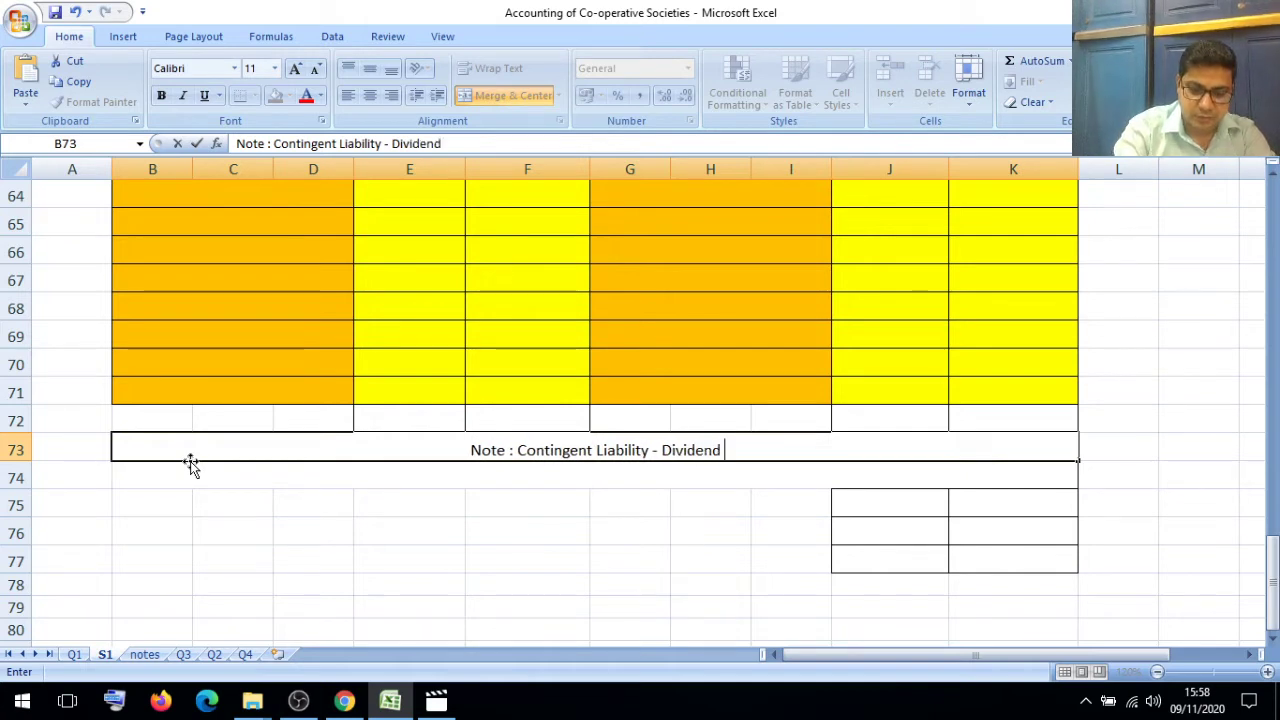
pyautogui.write('recomm')
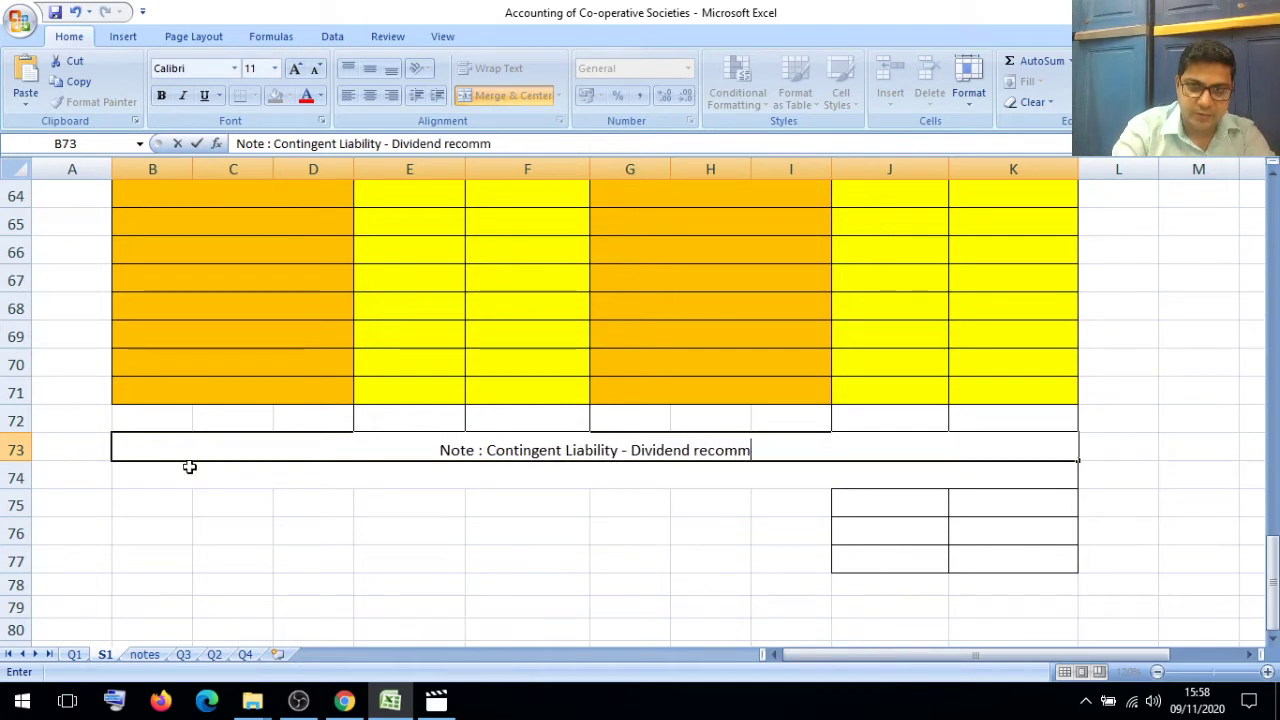
pyautogui.write('endat')
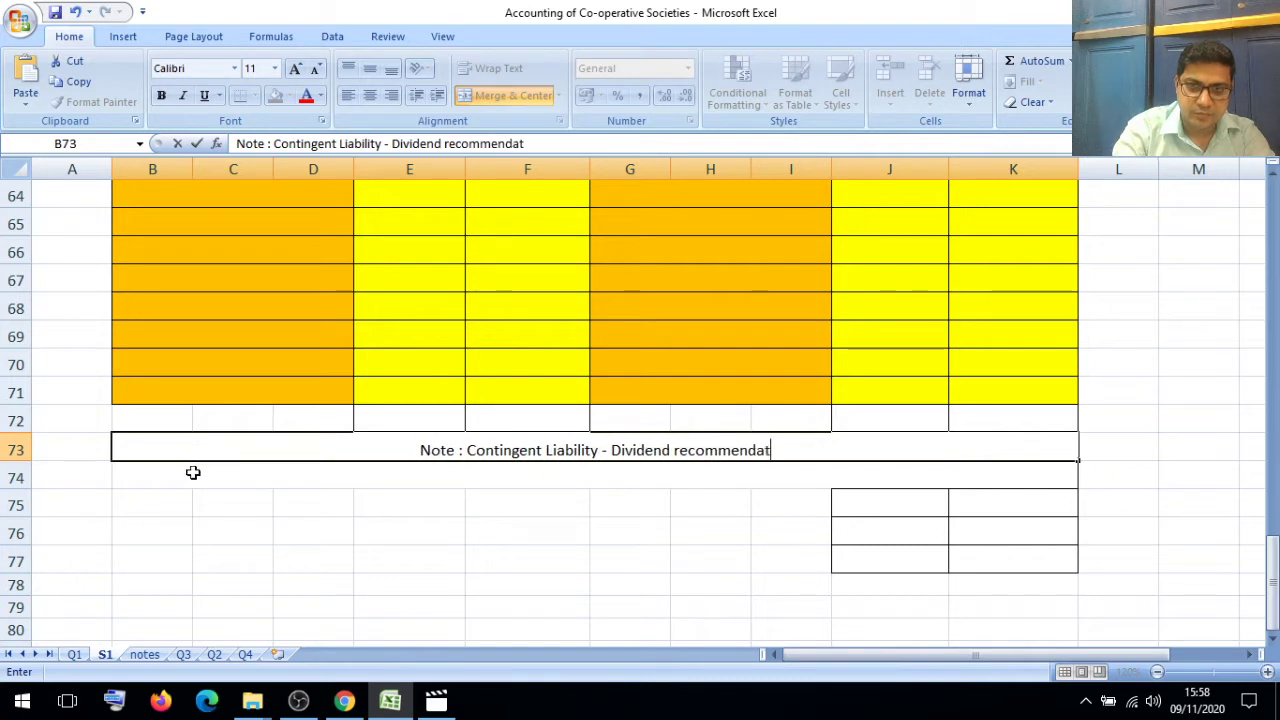
pyautogui.write('ed by')
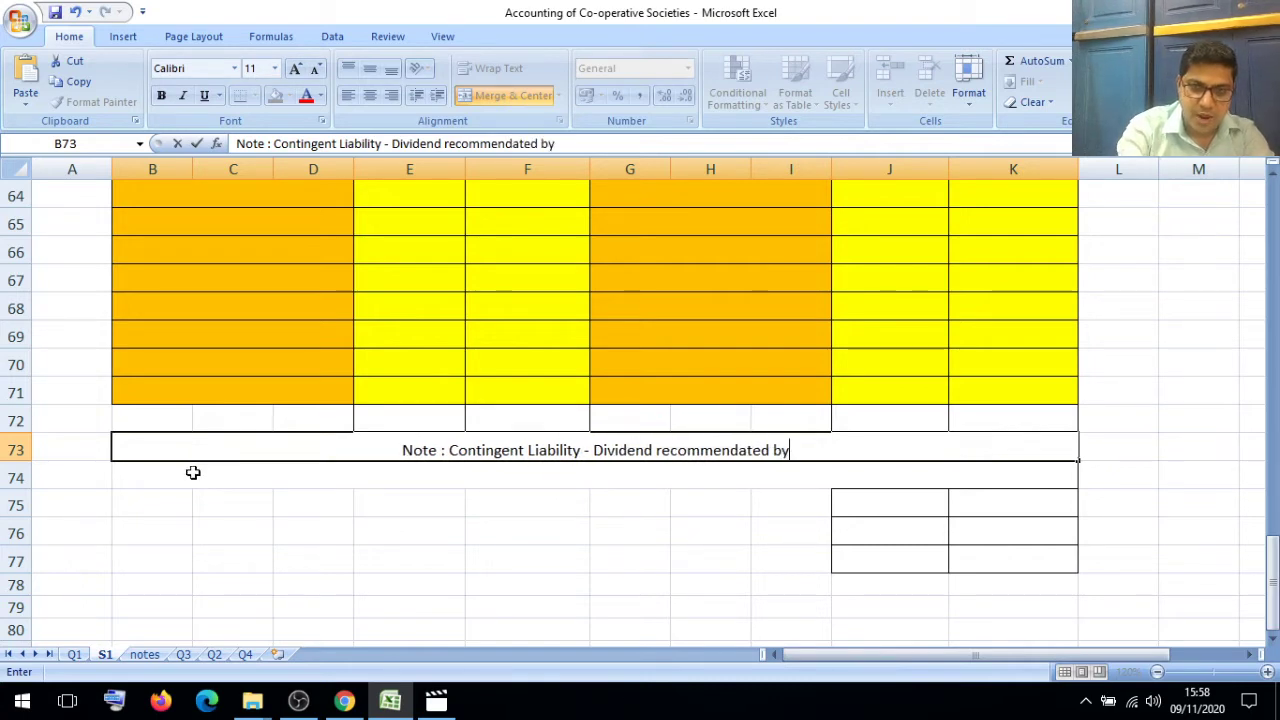
pyautogui.write(' Directors')
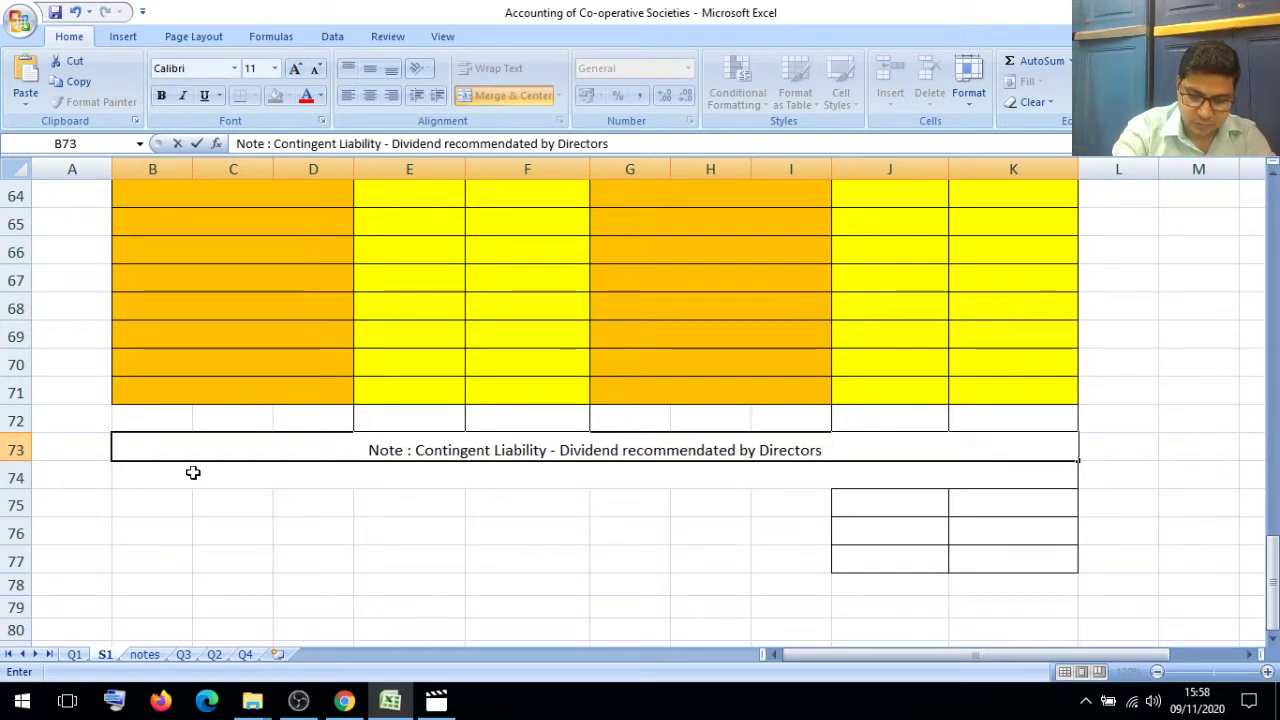
pyautogui.write(' 10')
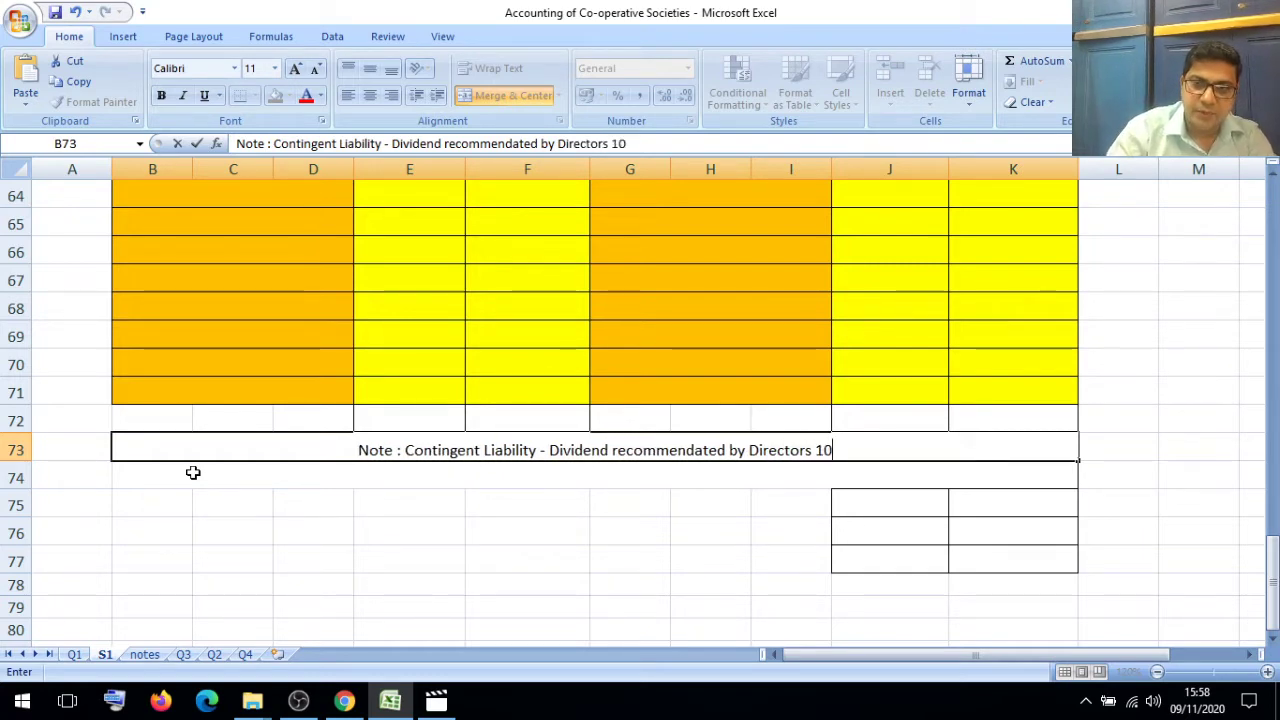
pyautogui.write('% ')
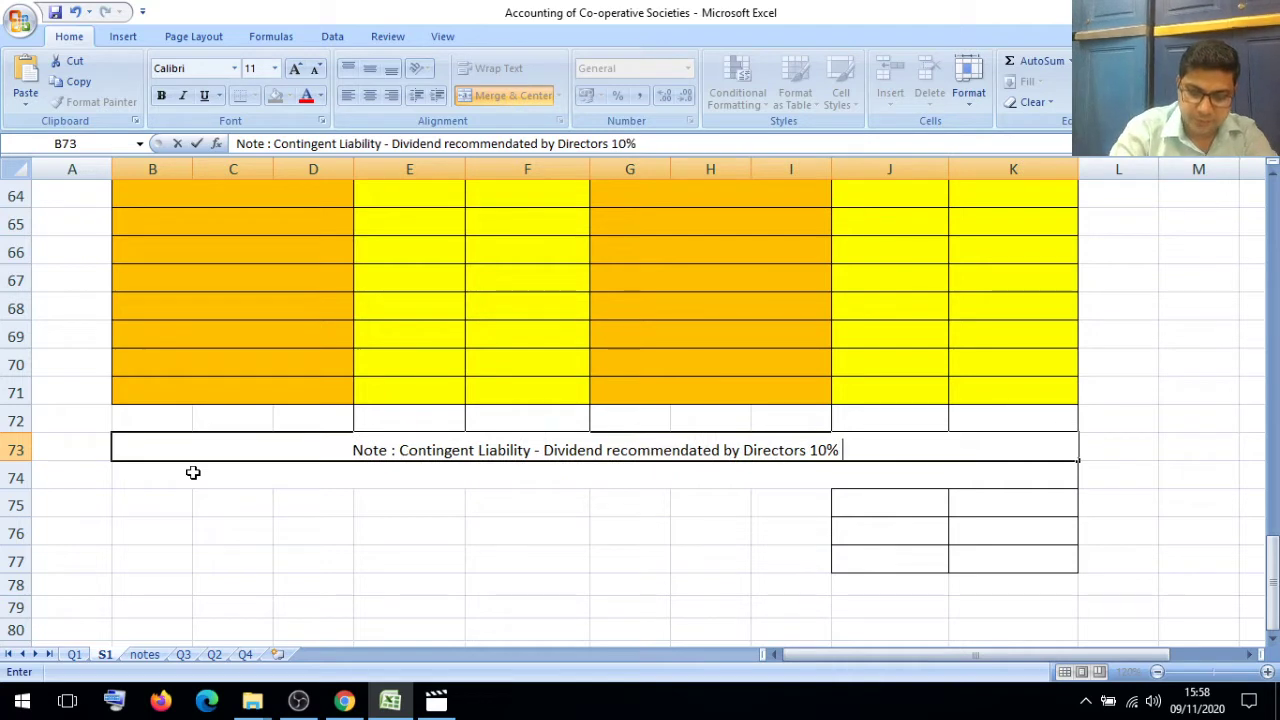
pyautogui.write('(A')
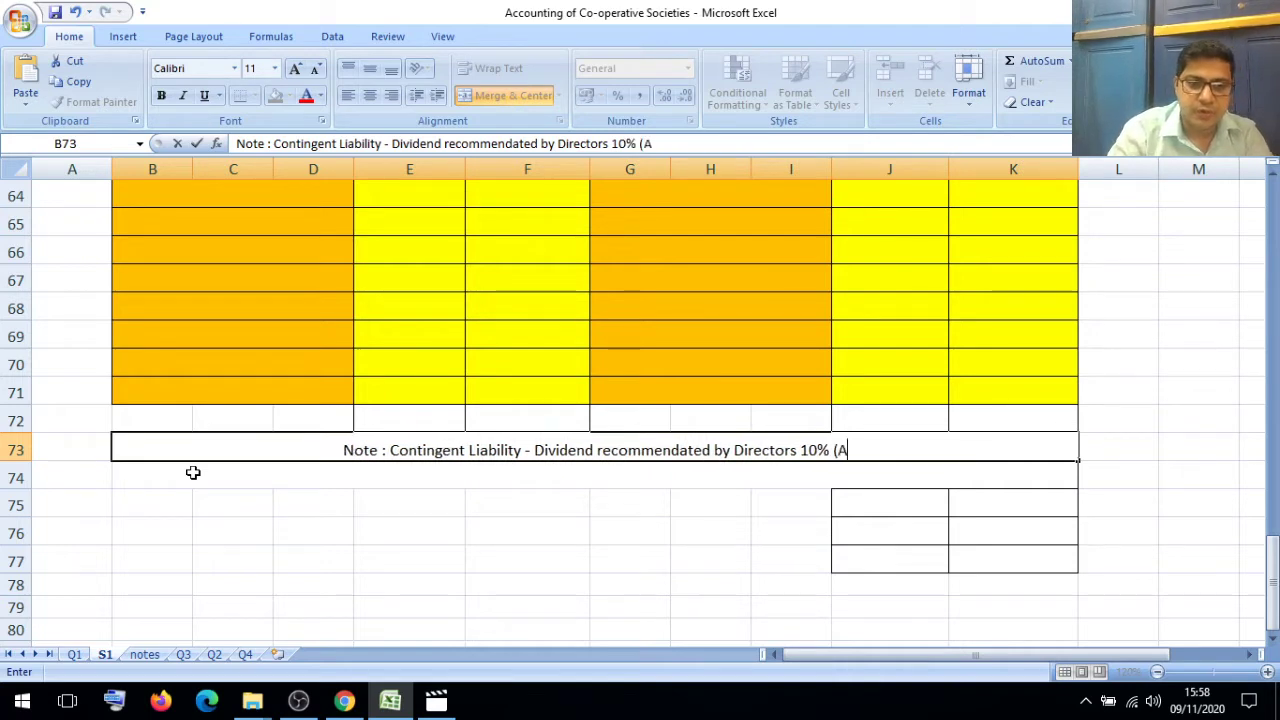
pyautogui.write('S 4')
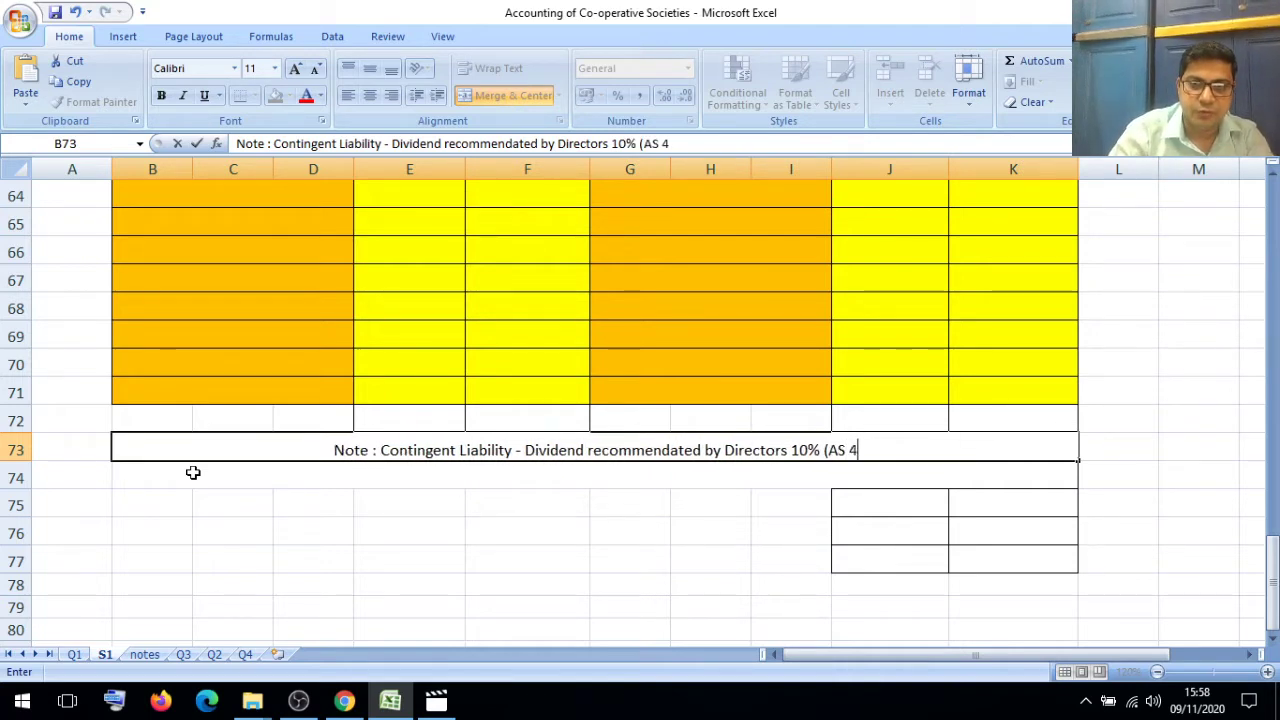
pyautogui.write(' revised)')
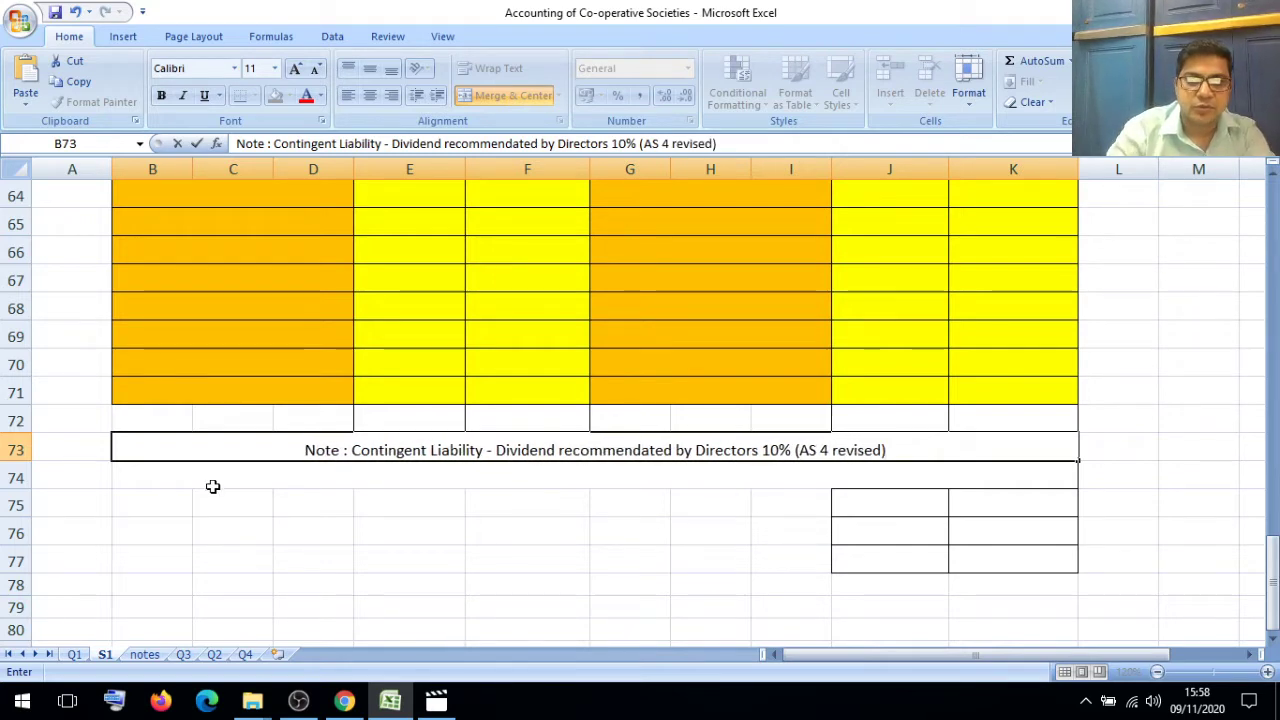
pyautogui.click(266, 520)
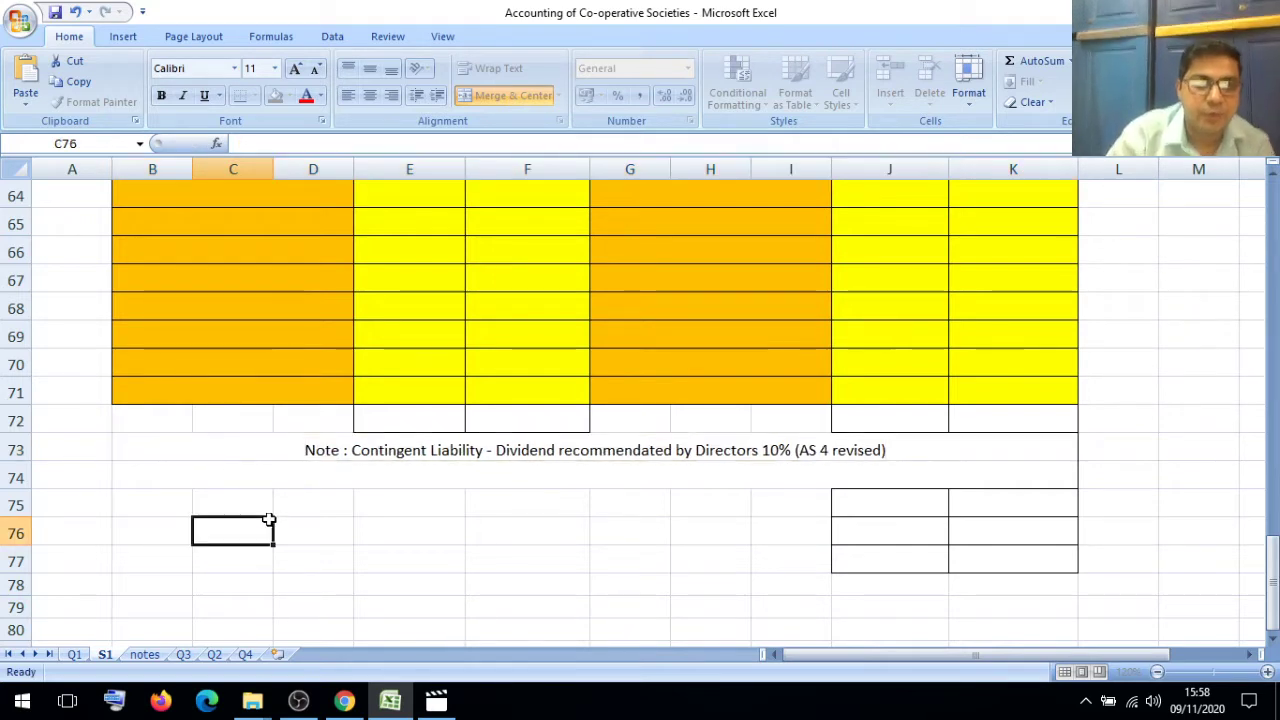
# Step: Set the contingent liability note in B73 to font size 14 and left-align it
pyautogui.click(292, 455)
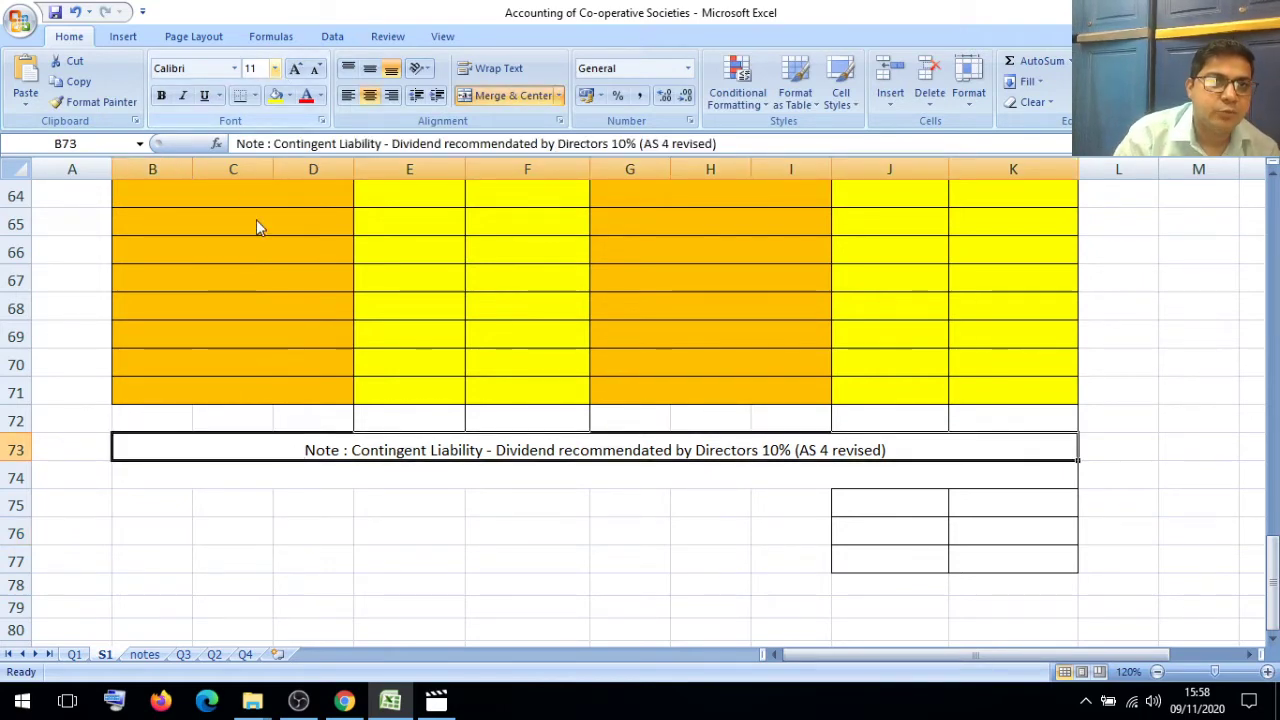
pyautogui.click(307, 480)
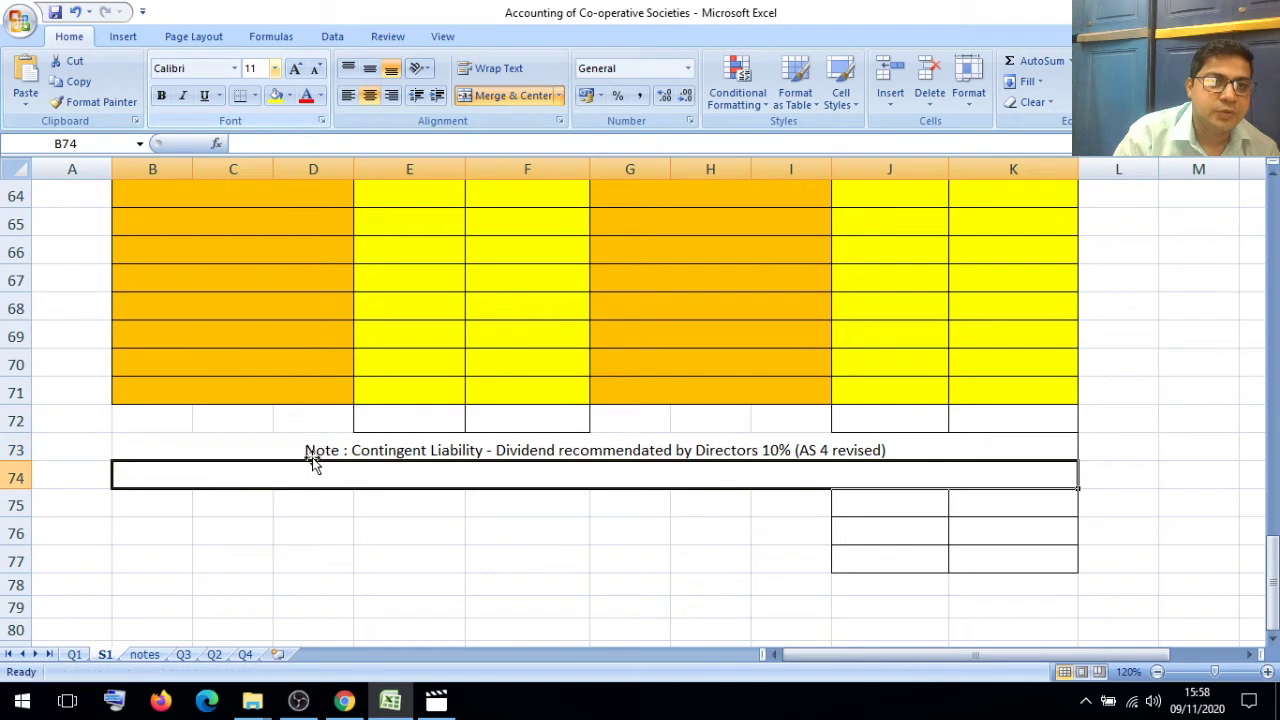
pyautogui.click(310, 453)
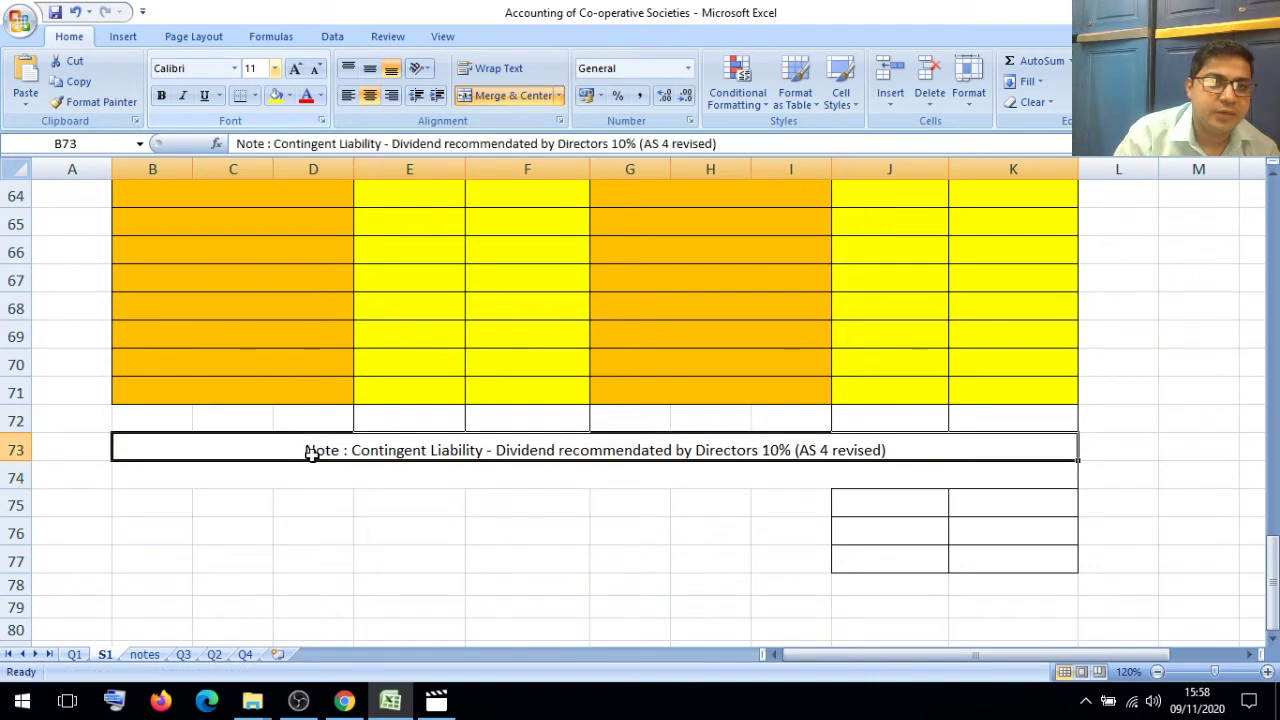
pyautogui.click(273, 70)
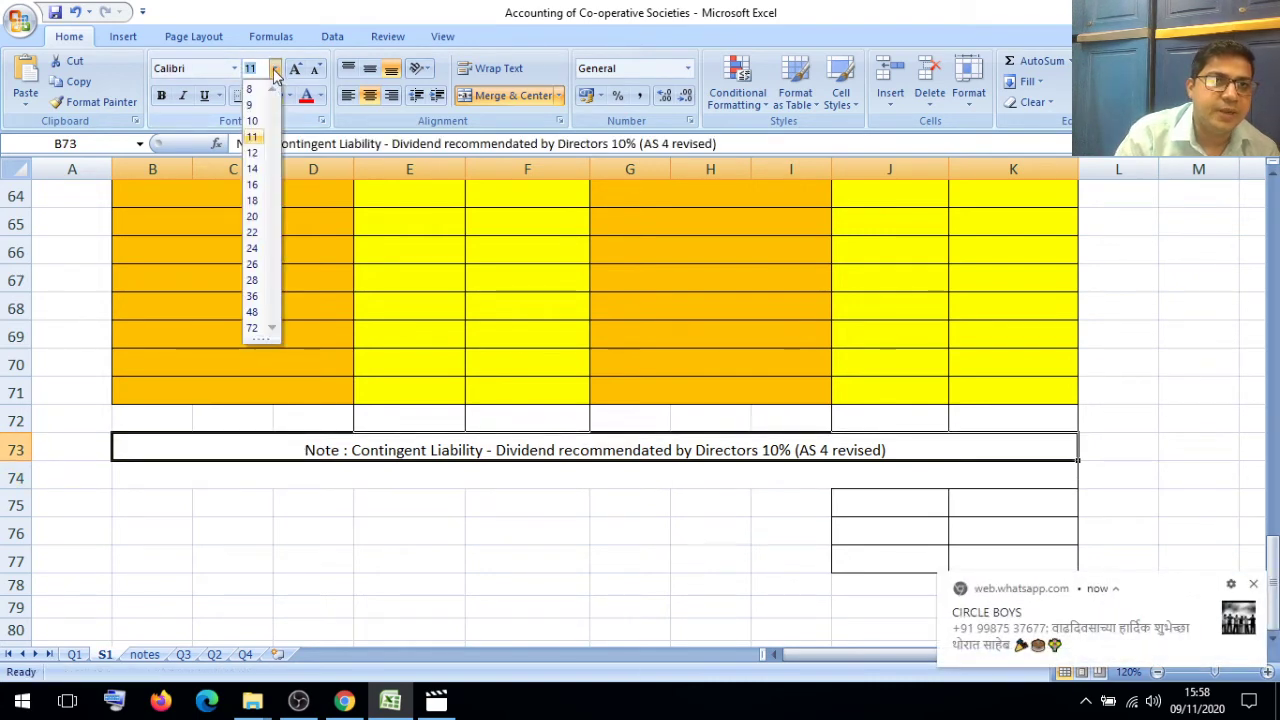
pyautogui.click(252, 169)
pyautogui.click(348, 95)
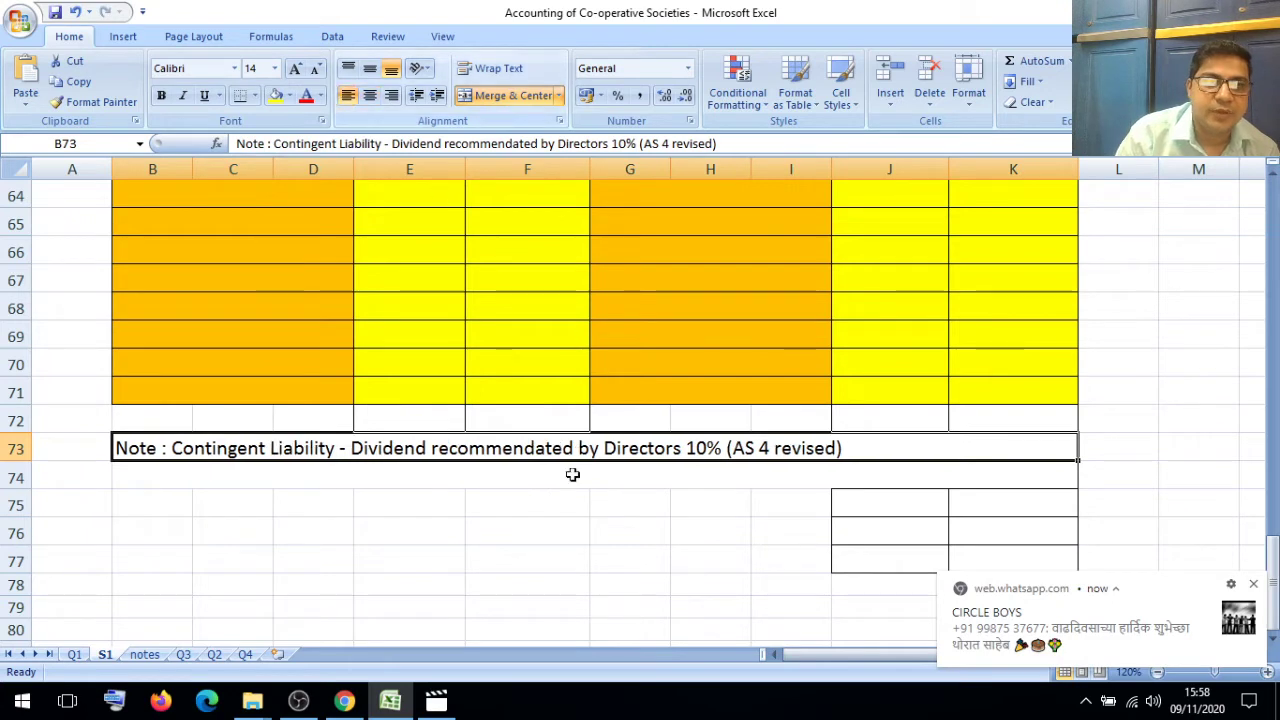
pyautogui.click(1255, 586)
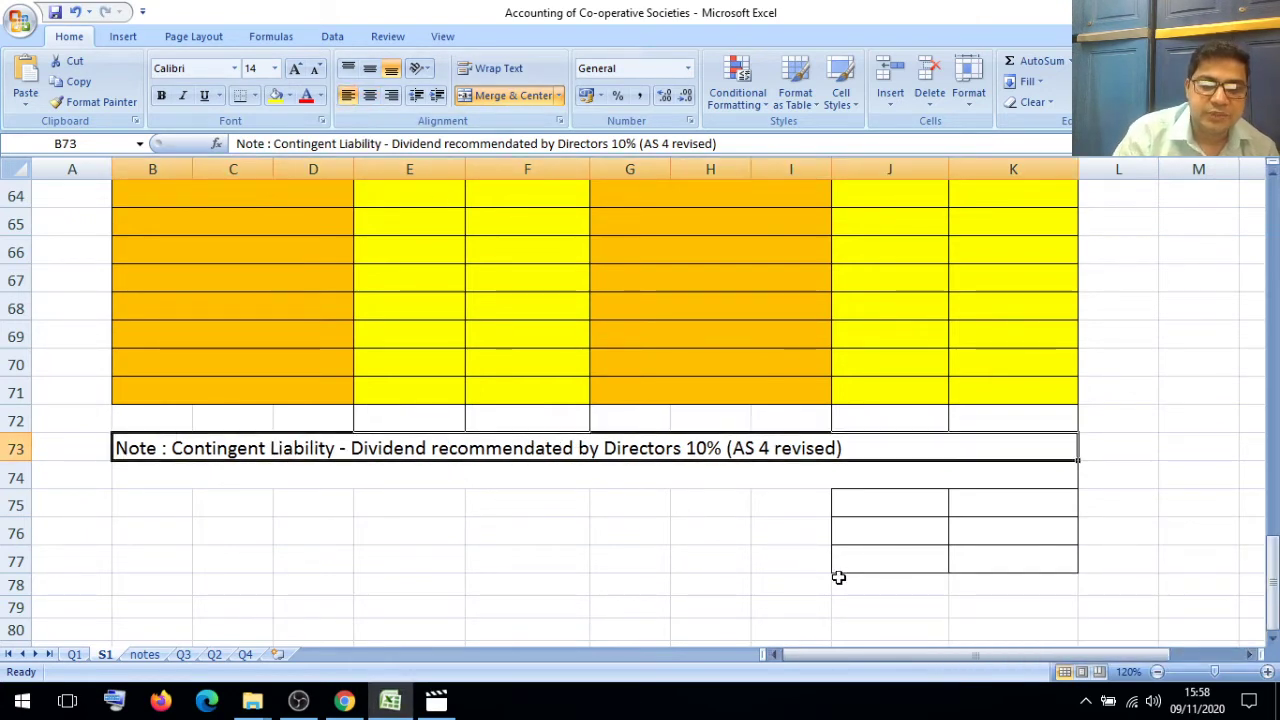
# Step: Compare the proposed dividend entry in row 41 of the Appropriation Account with the contingent liability note below the Balance Sheet
pyautogui.press('Up')
pyautogui.press('Up')
pyautogui.press('Up')
pyautogui.press('Up')
pyautogui.press('Up')
pyautogui.press('Up')
pyautogui.press('Up')
pyautogui.press('Up')
pyautogui.press('Up')
pyautogui.press('Up')
pyautogui.press('Up')
pyautogui.press('Up')
pyautogui.press('Up')
pyautogui.press('Up')
pyautogui.press('Up')
pyautogui.press('Up')
pyautogui.press('Up')
pyautogui.press('Up')
pyautogui.press('Up')
pyautogui.press('Up')
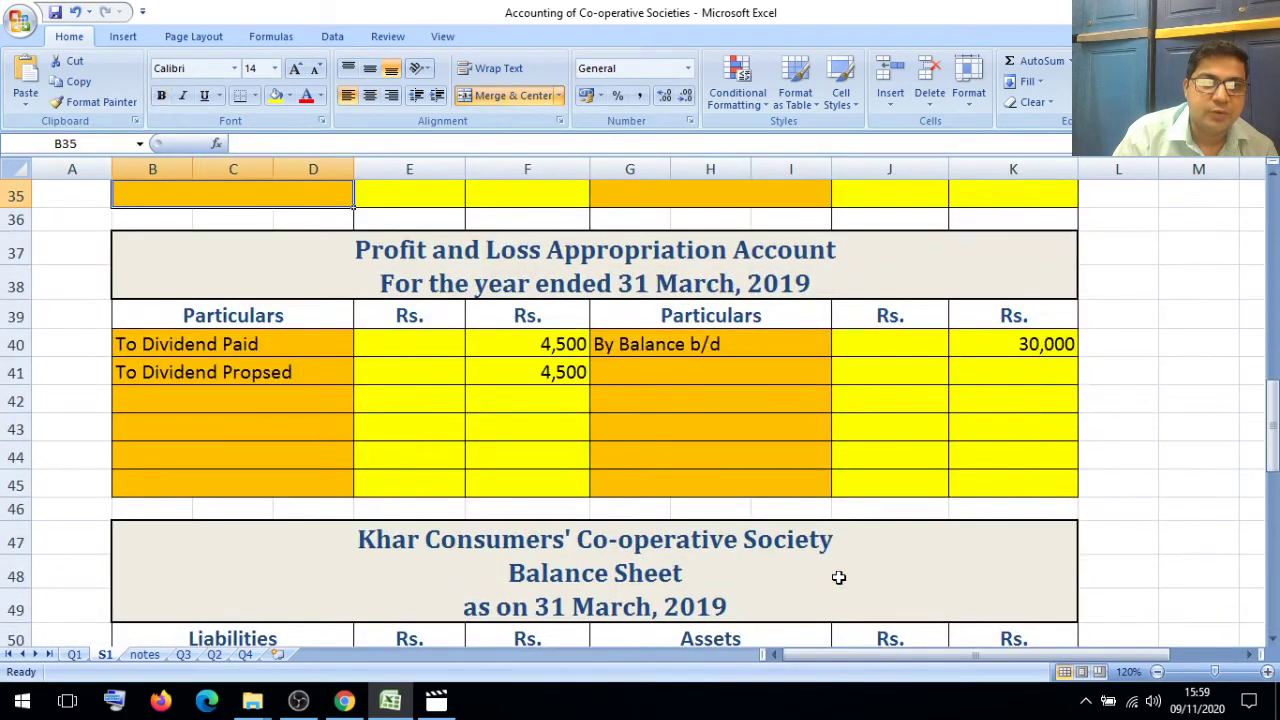
pyautogui.click(279, 382)
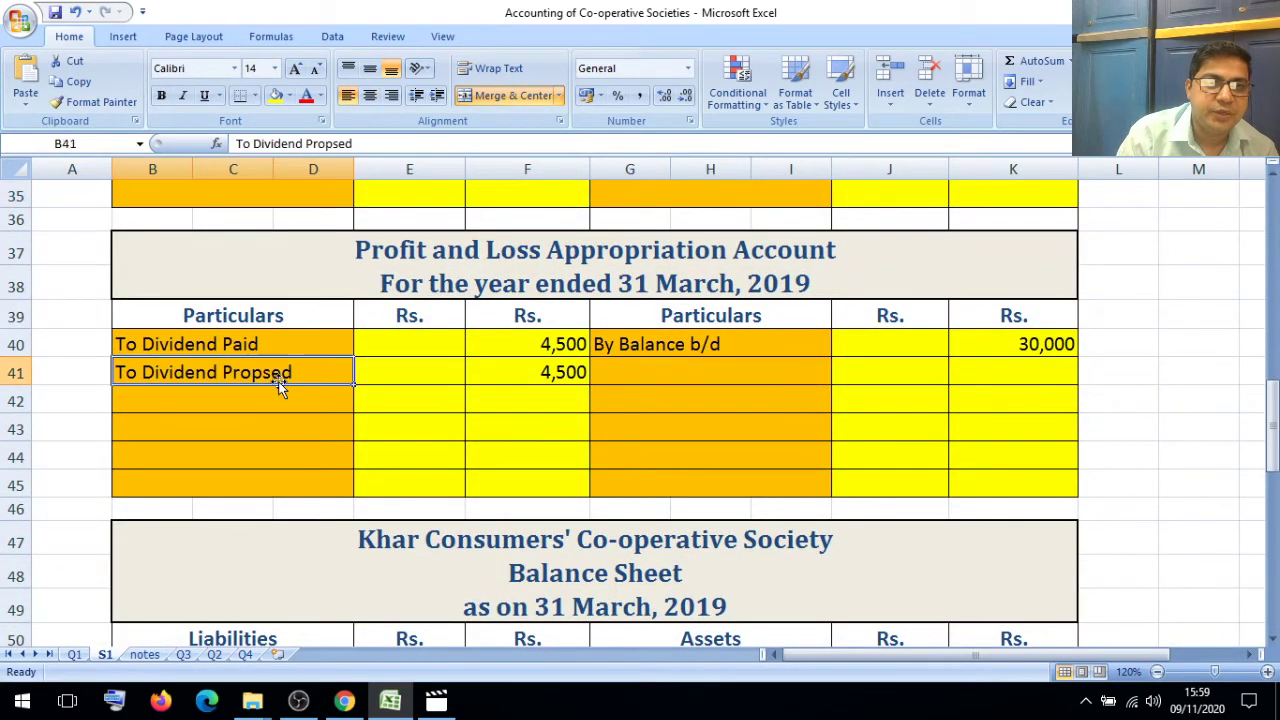
pyautogui.click(543, 375)
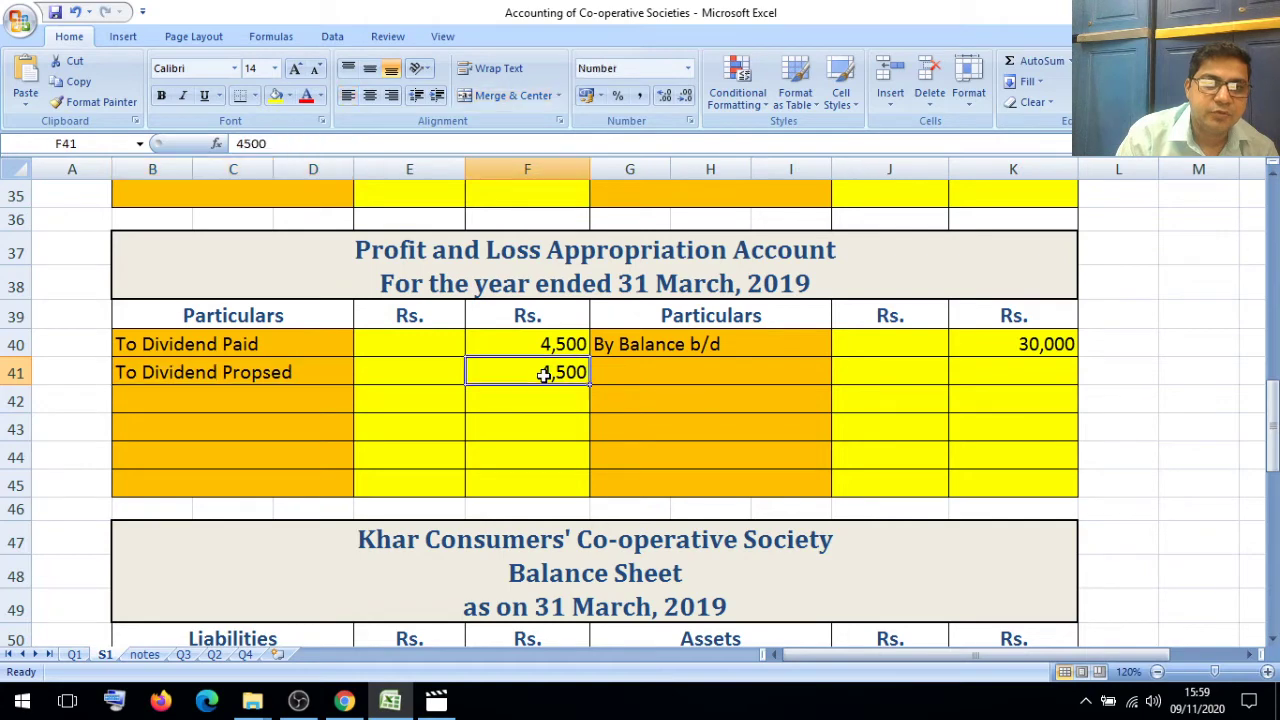
pyautogui.press('Down')
pyautogui.press('Down')
pyautogui.press('Down')
pyautogui.press('Down')
pyautogui.press('Down')
pyautogui.press('Down')
pyautogui.press('Down')
pyautogui.press('Down')
pyautogui.press('Down')
pyautogui.press('Down')
pyautogui.press('Down')
pyautogui.press('Down')
pyautogui.press('Down')
pyautogui.press('Down')
pyautogui.press('Down')
pyautogui.press('Down')
pyautogui.press('Down')
pyautogui.press('Down')
pyautogui.press('Down')
pyautogui.press('Down')
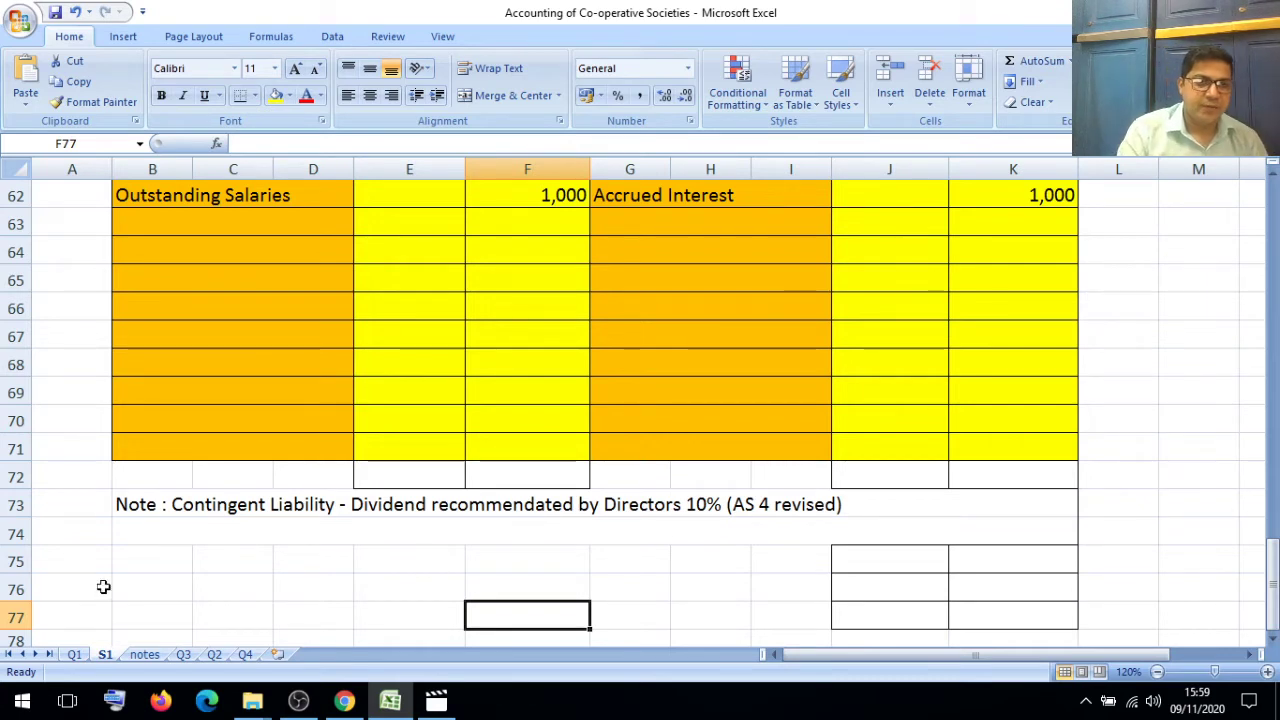
# Step: Read adjustment 5 on Q1 about the Development Fund transfer and return to the Appropriation Account on S1
pyautogui.click(75, 654)
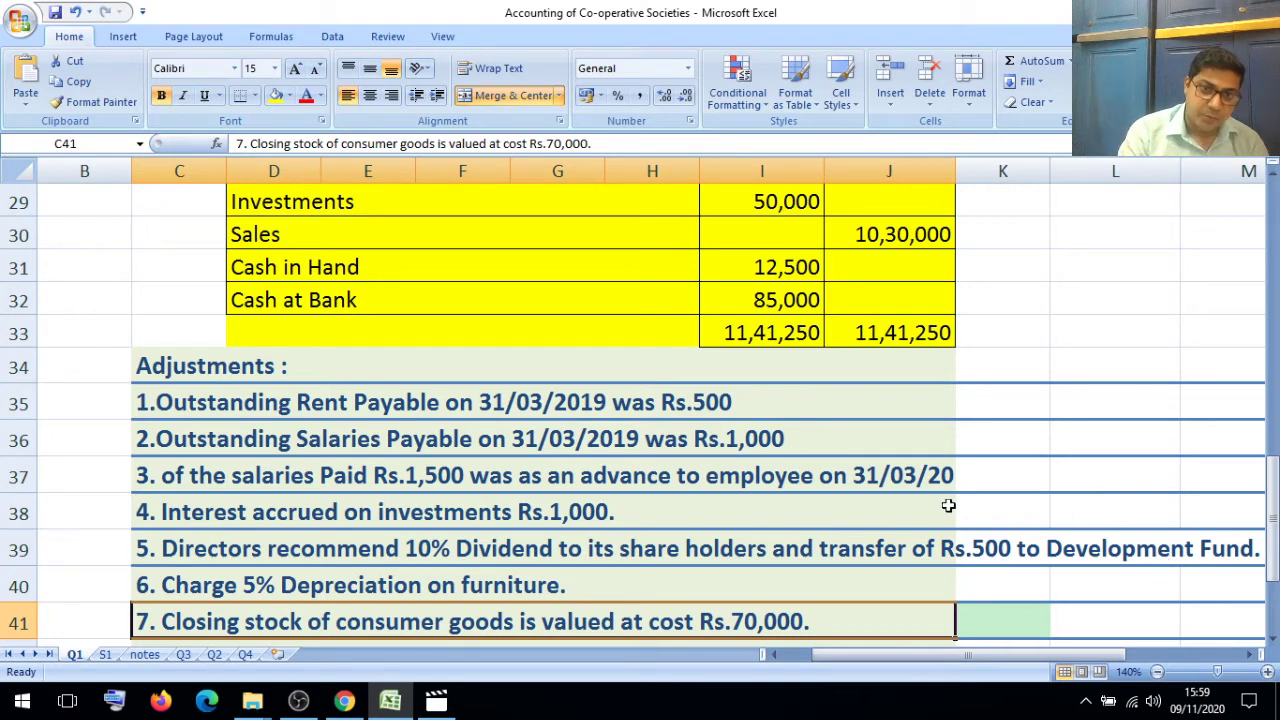
pyautogui.click(105, 655)
pyautogui.press('Up')
pyautogui.press('Up')
pyautogui.press('Up')
pyautogui.press('pageup')
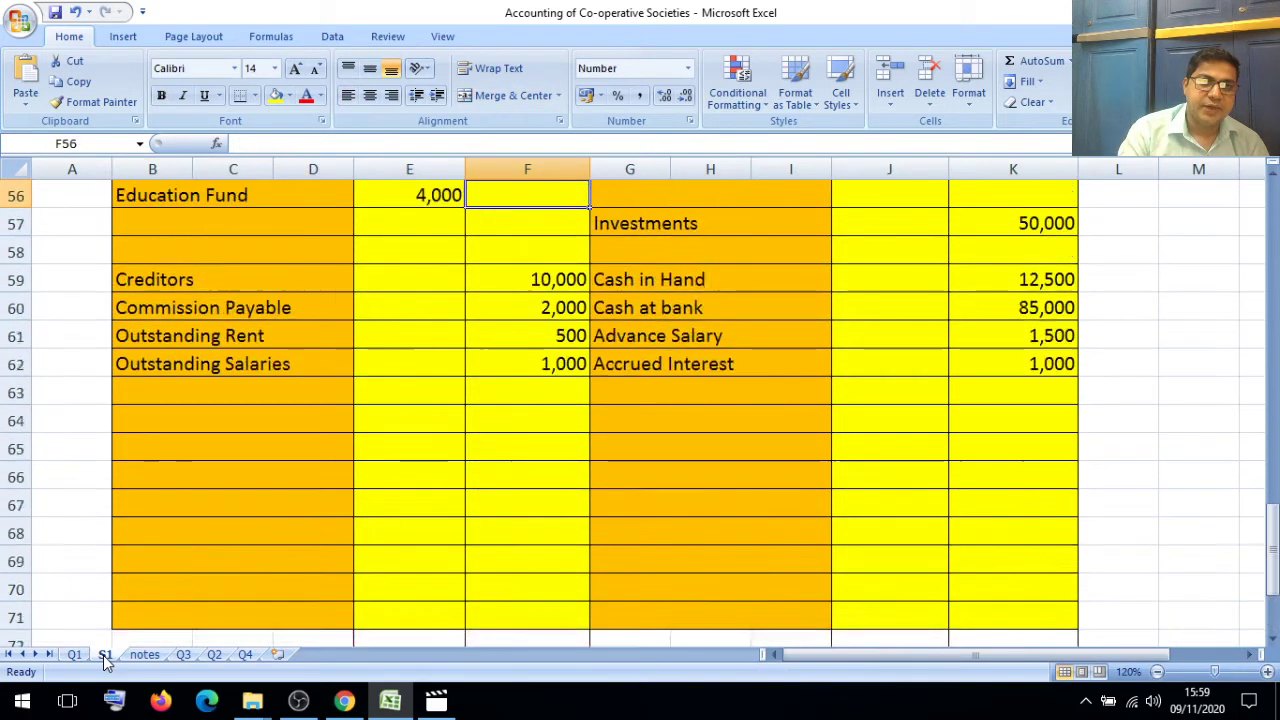
pyautogui.press('pageup')
pyautogui.press('Up')
pyautogui.press('Up')
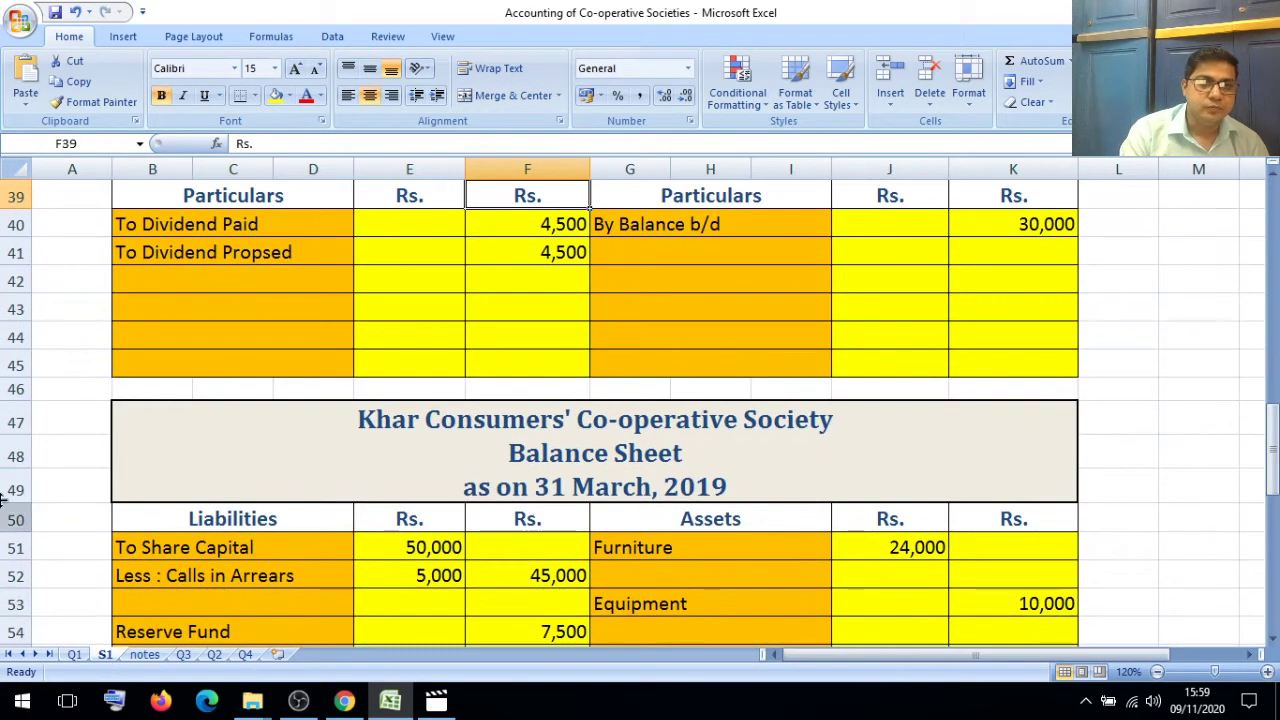
# Step: Enter "To Development Fund" in B42 of the Appropriation Account and left-align it
pyautogui.click(247, 285)
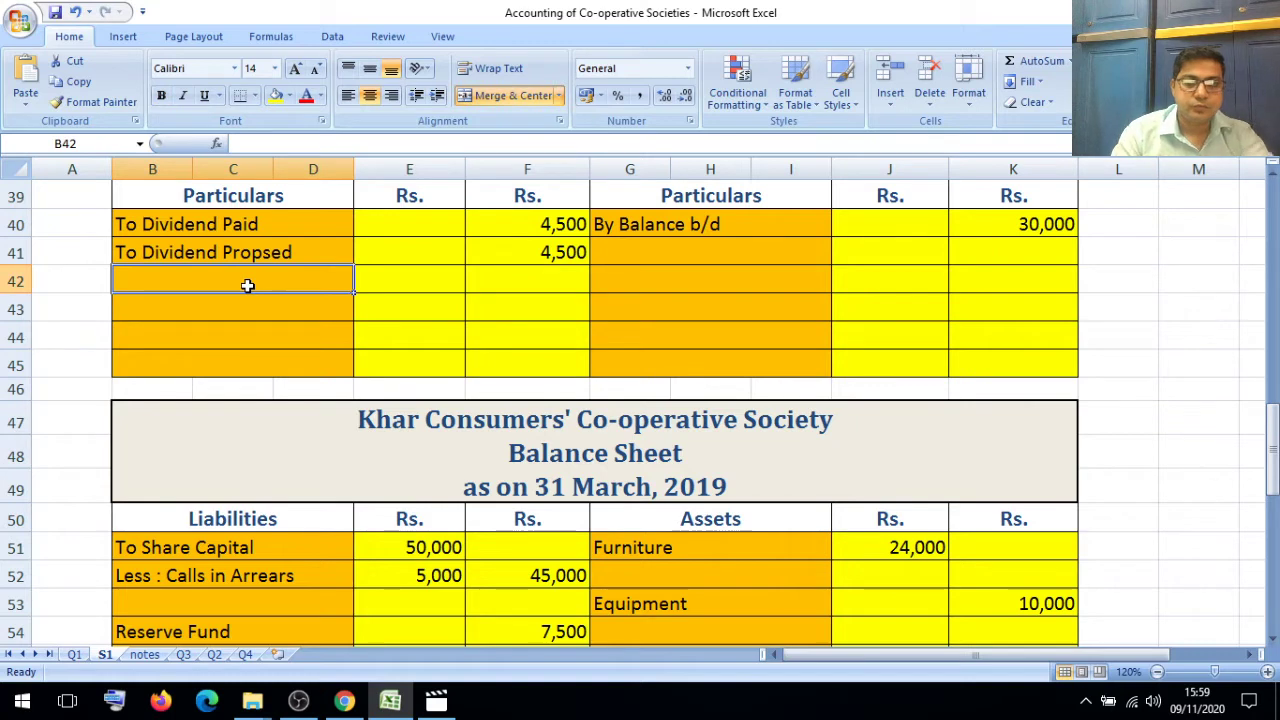
pyautogui.write('To De')
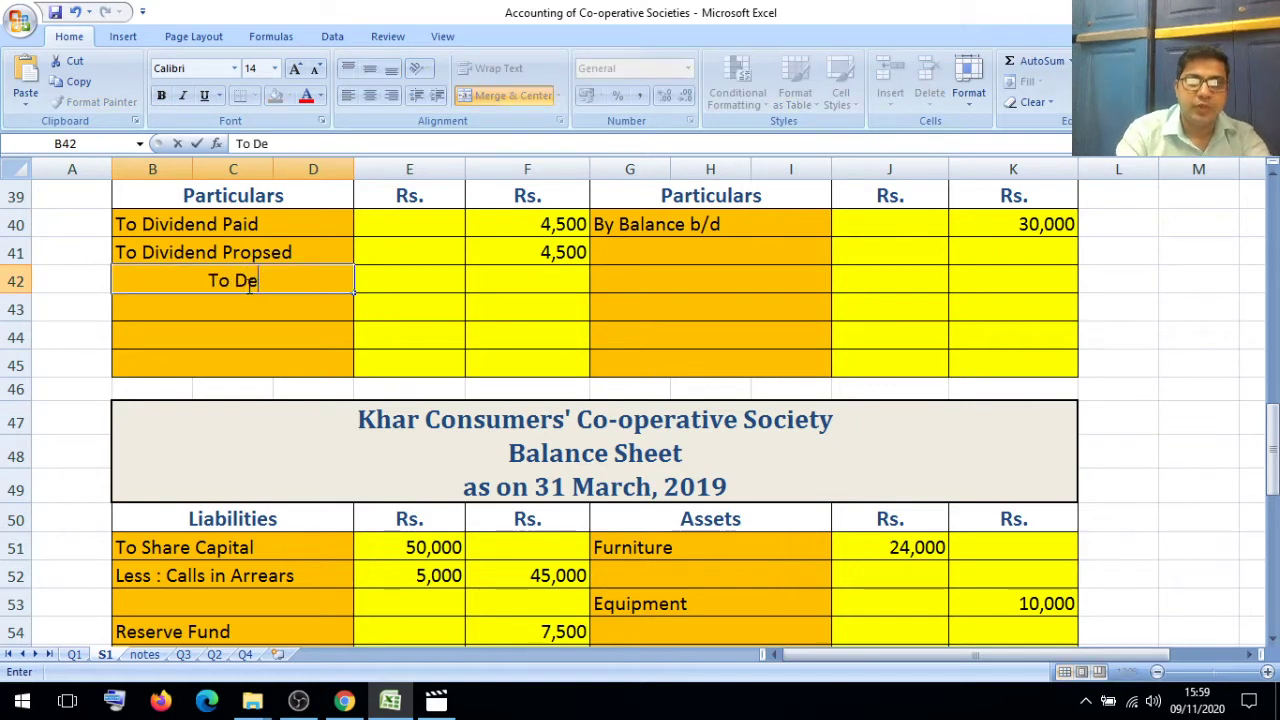
pyautogui.write('velopme')
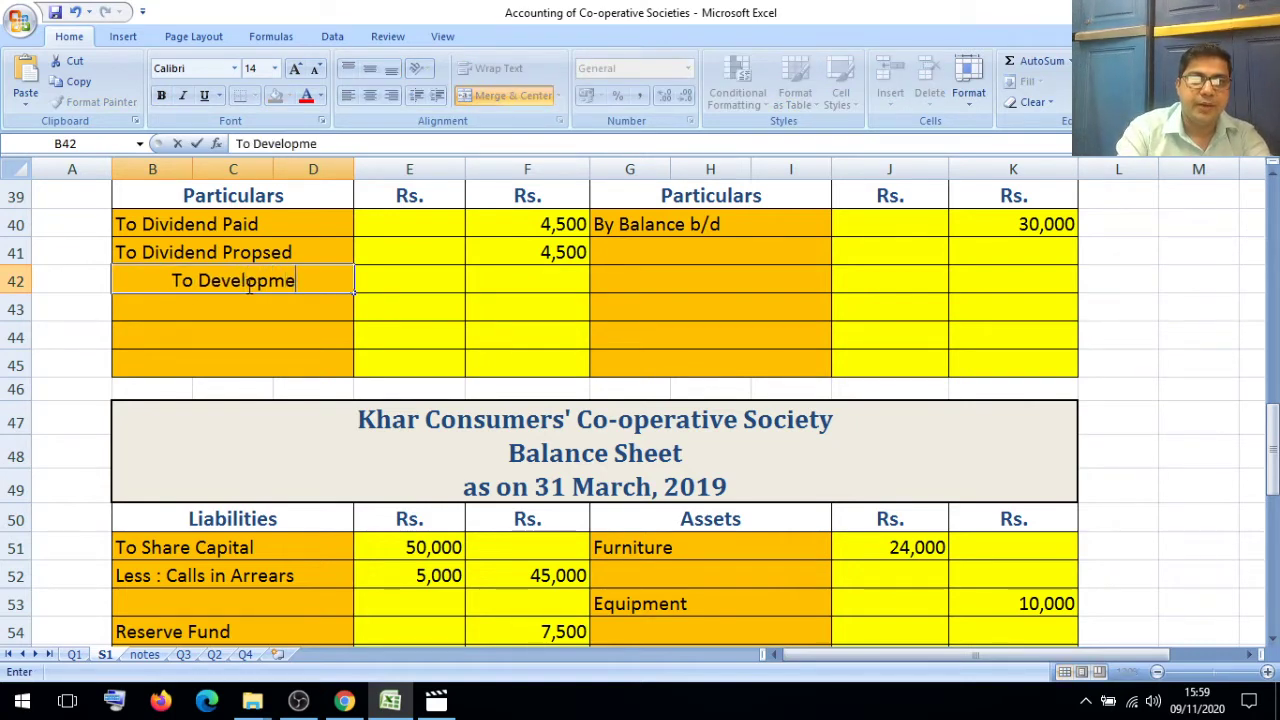
pyautogui.write('nt Fund')
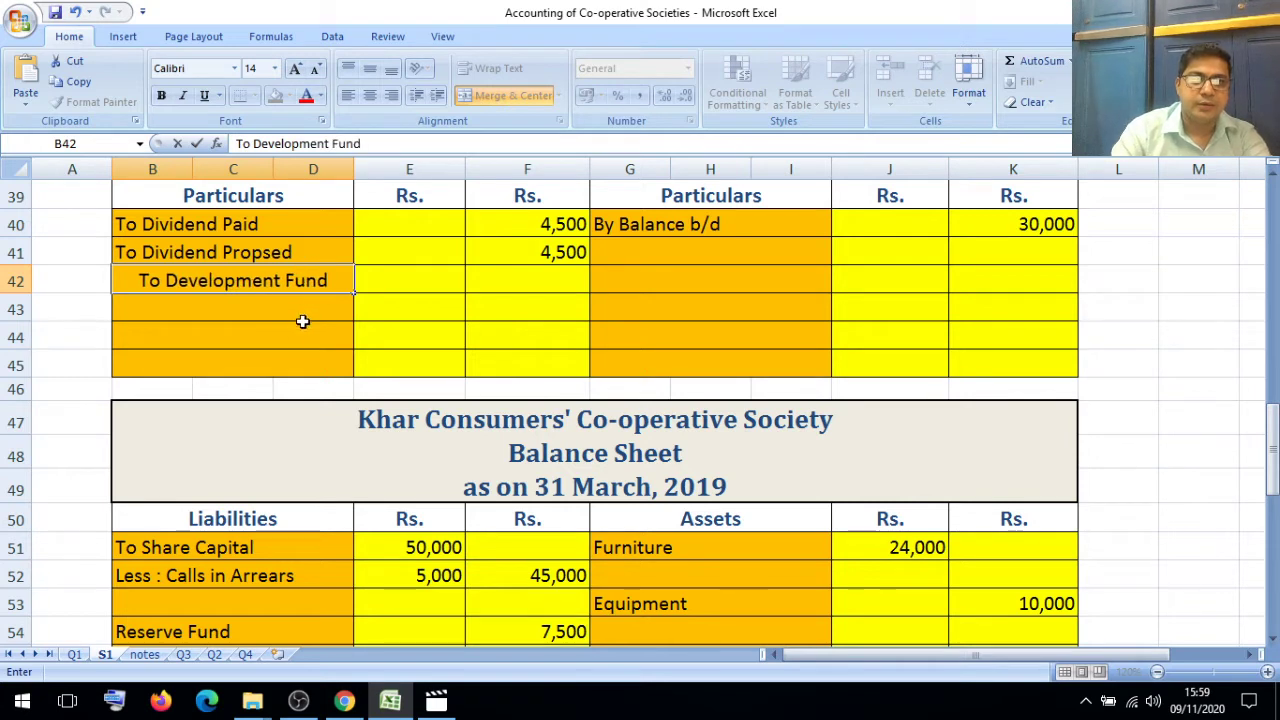
pyautogui.click(295, 327)
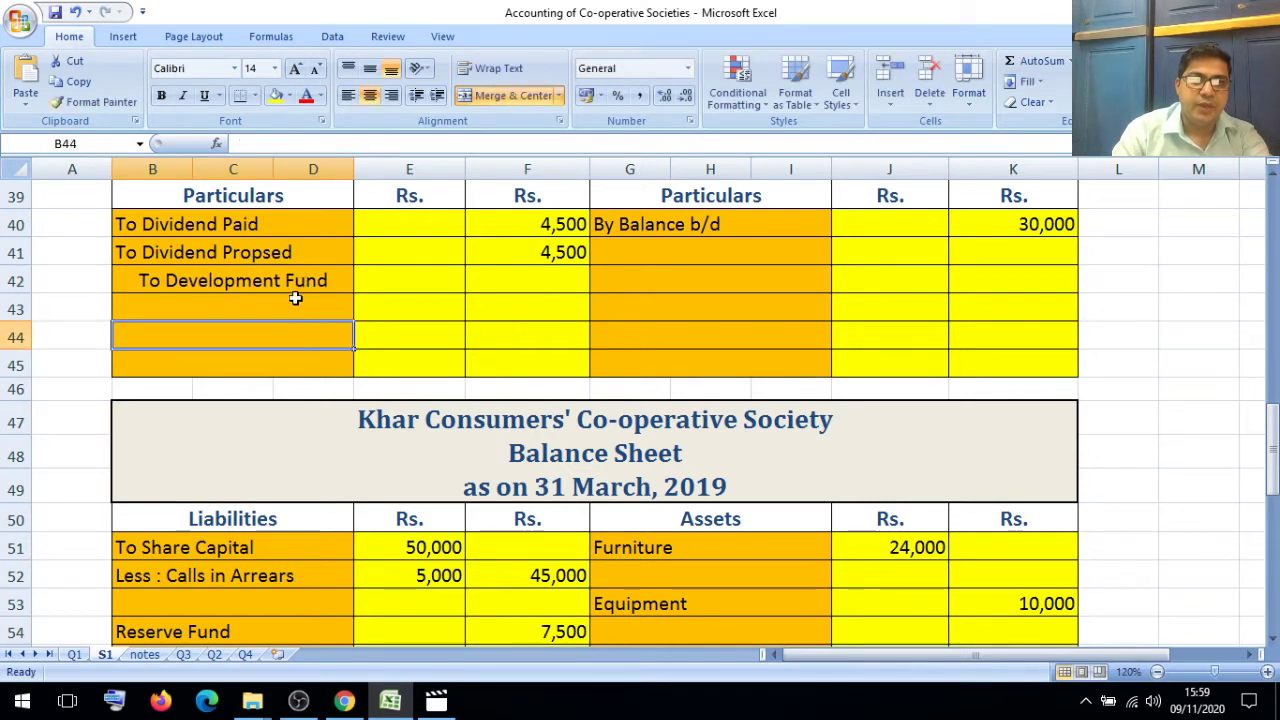
pyautogui.click(294, 292)
pyautogui.click(347, 95)
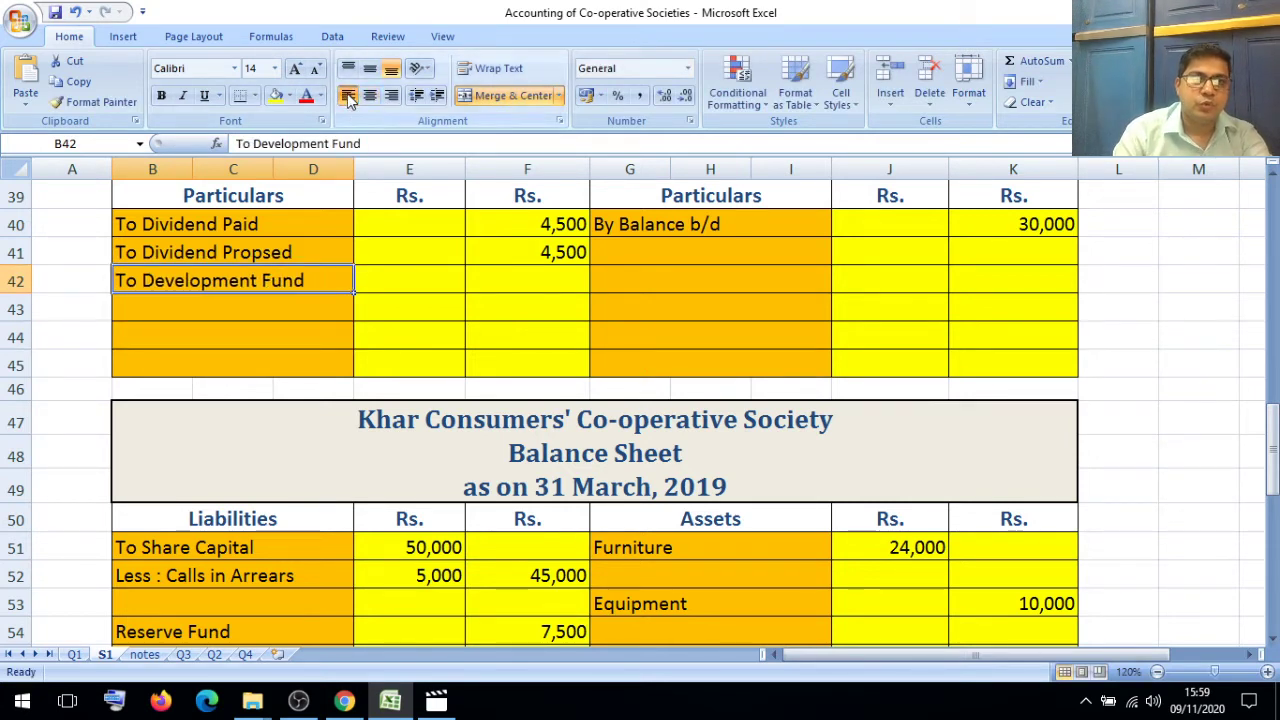
# Step: Enter 500 in F42 as the Development Fund amount
pyautogui.click(511, 282)
pyautogui.write('500')
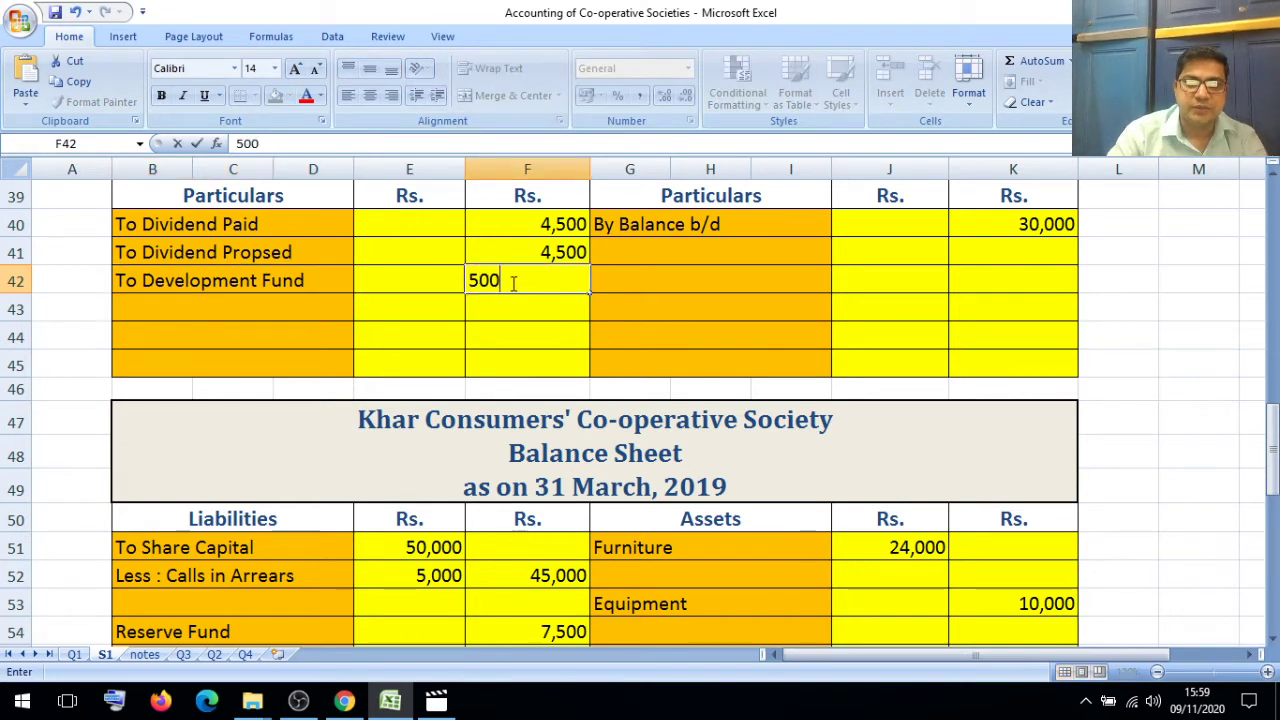
pyautogui.click(520, 331)
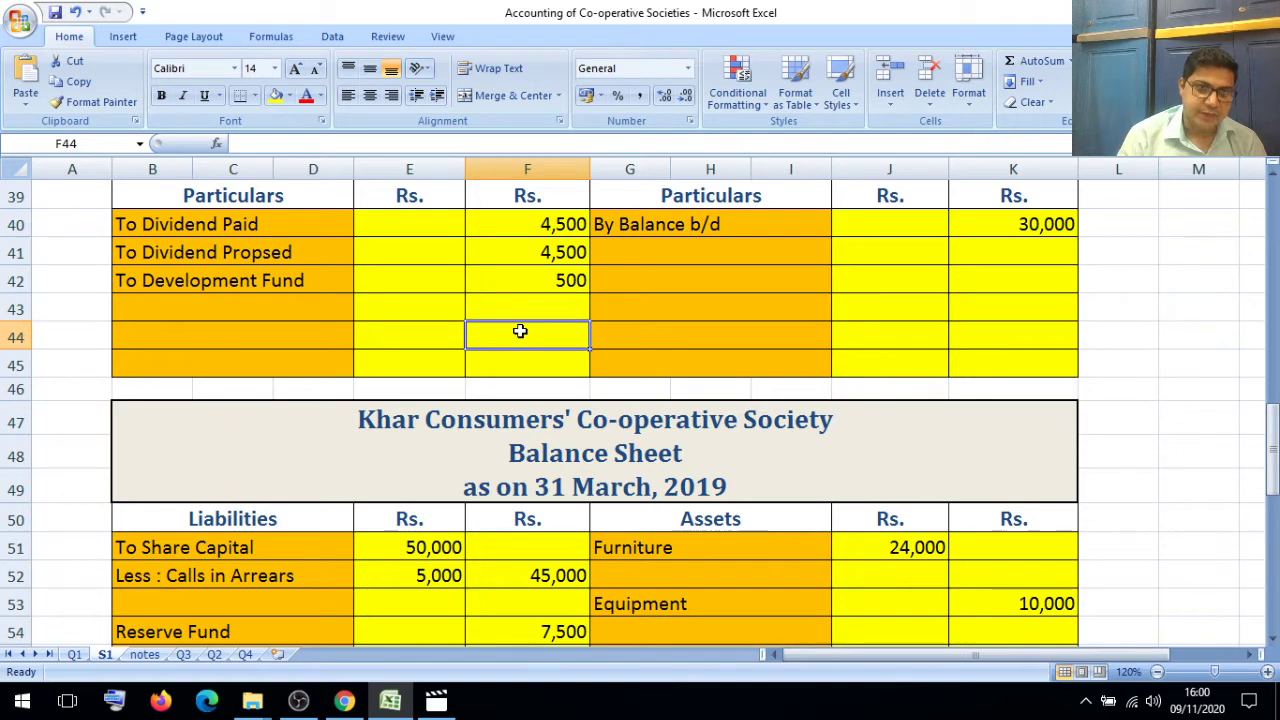
# Step: Check the furniture depreciation adjustment on Q1, and enter "Less: Depreciation" in G52 below Furniture in the Balance Sheet on S1
pyautogui.click(75, 655)
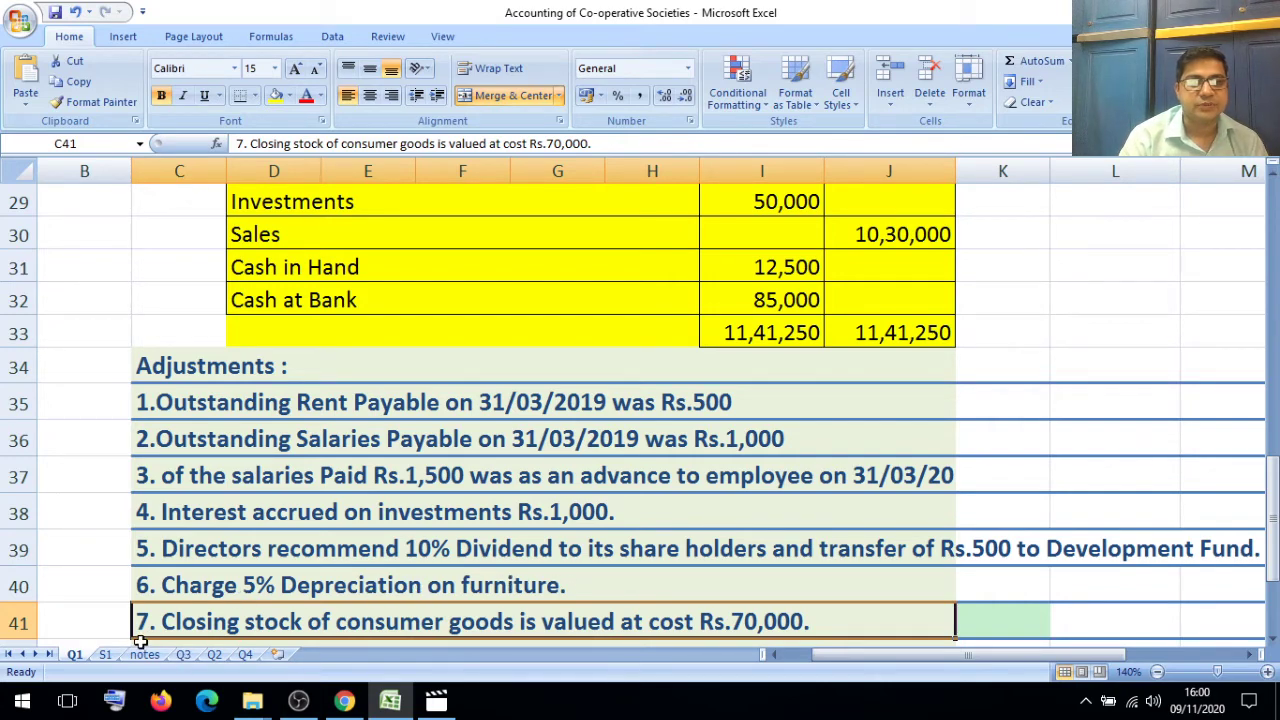
pyautogui.click(108, 656)
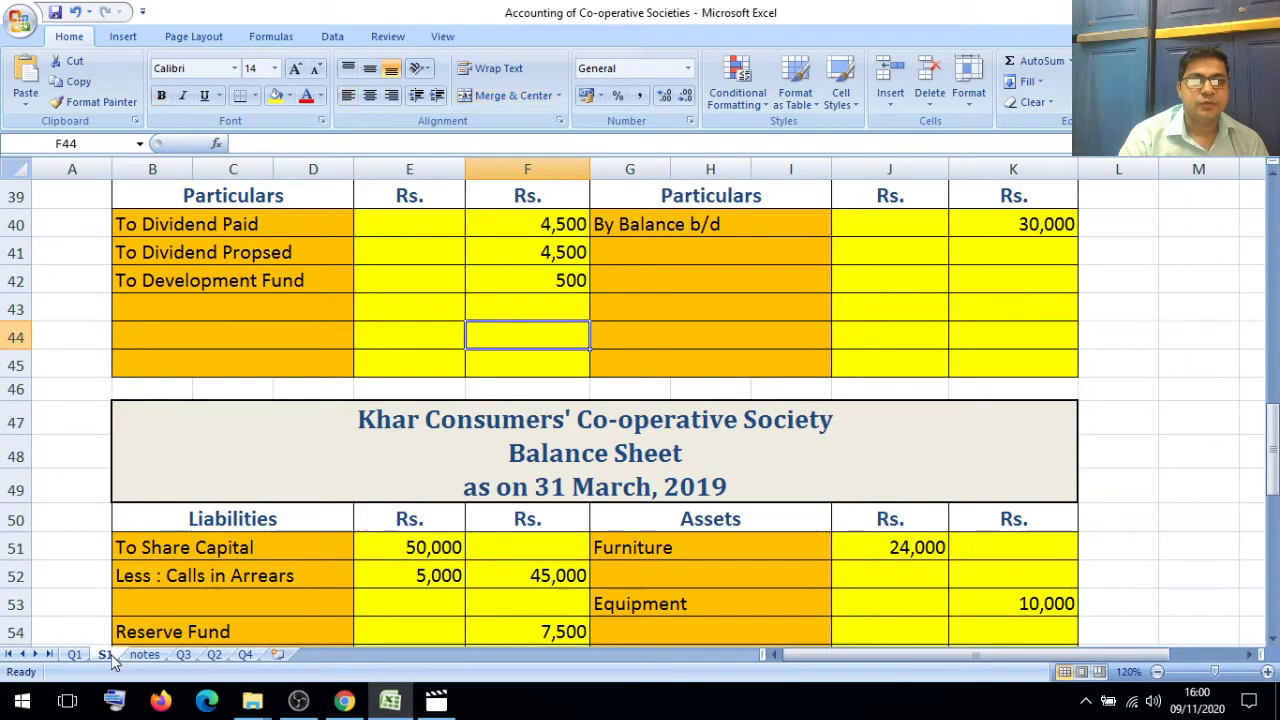
pyautogui.click(680, 576)
pyautogui.write('L')
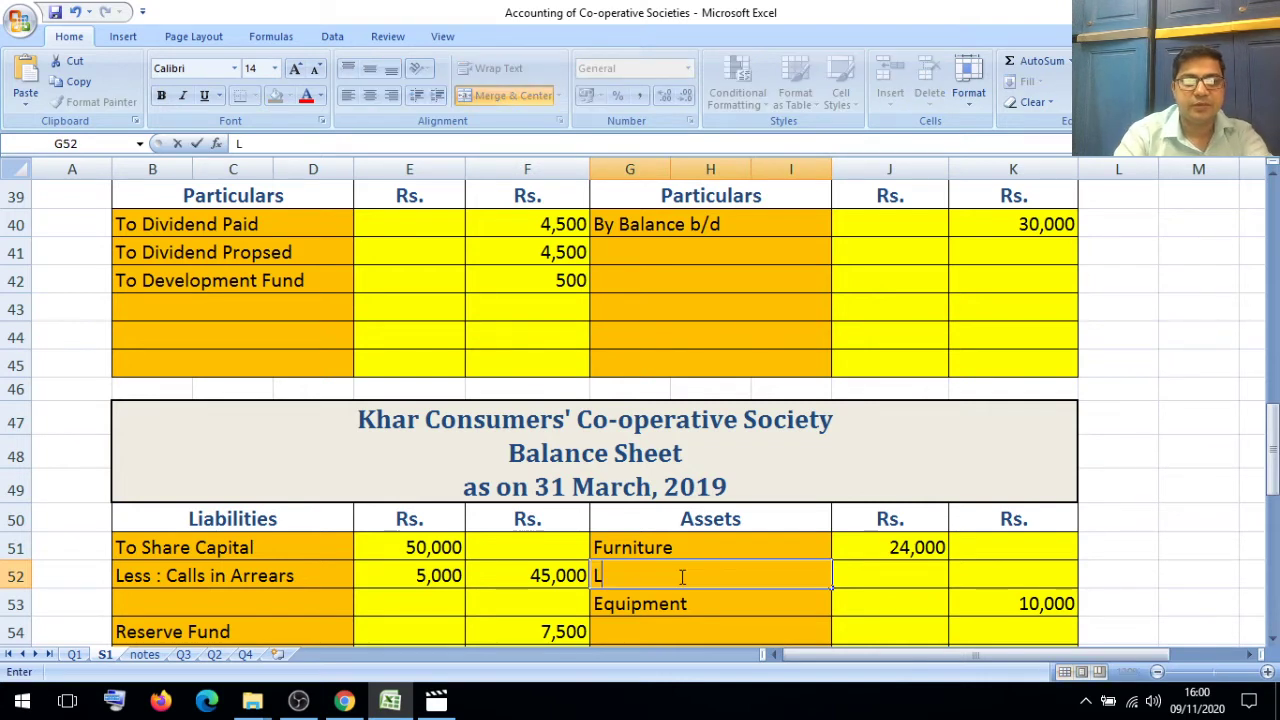
pyautogui.write('ess:')
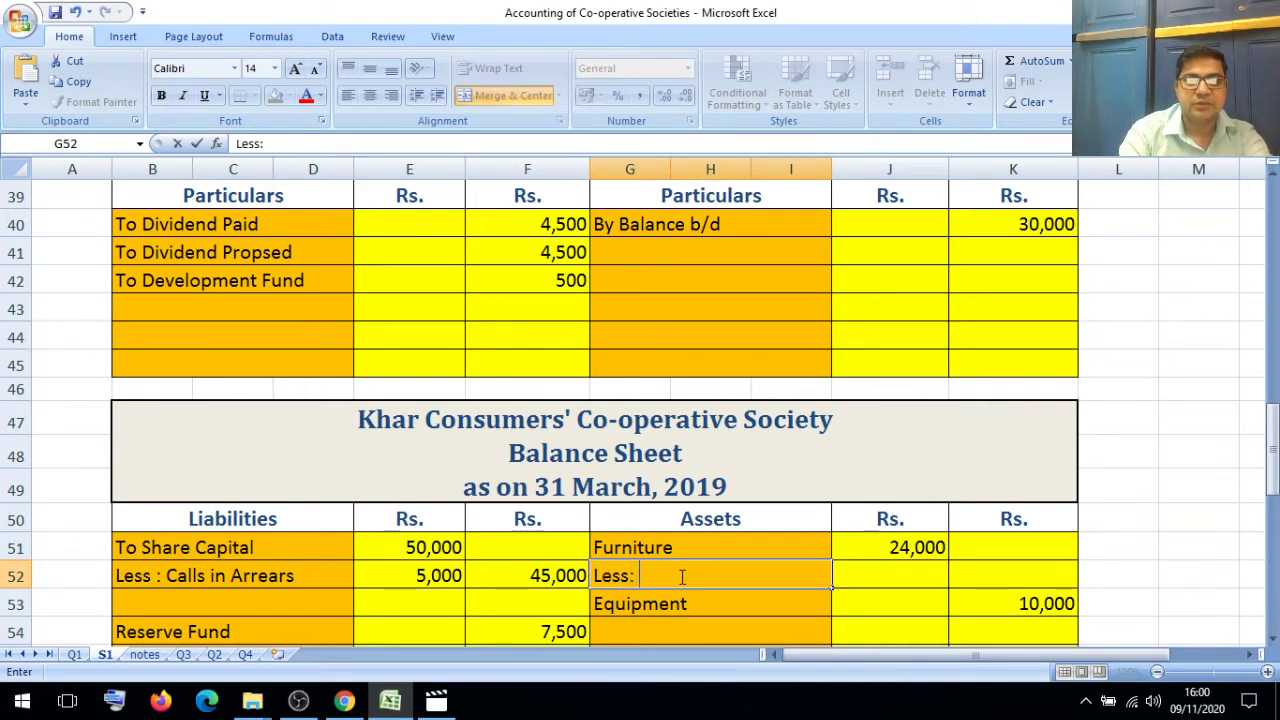
pyautogui.write(' Depreciation')
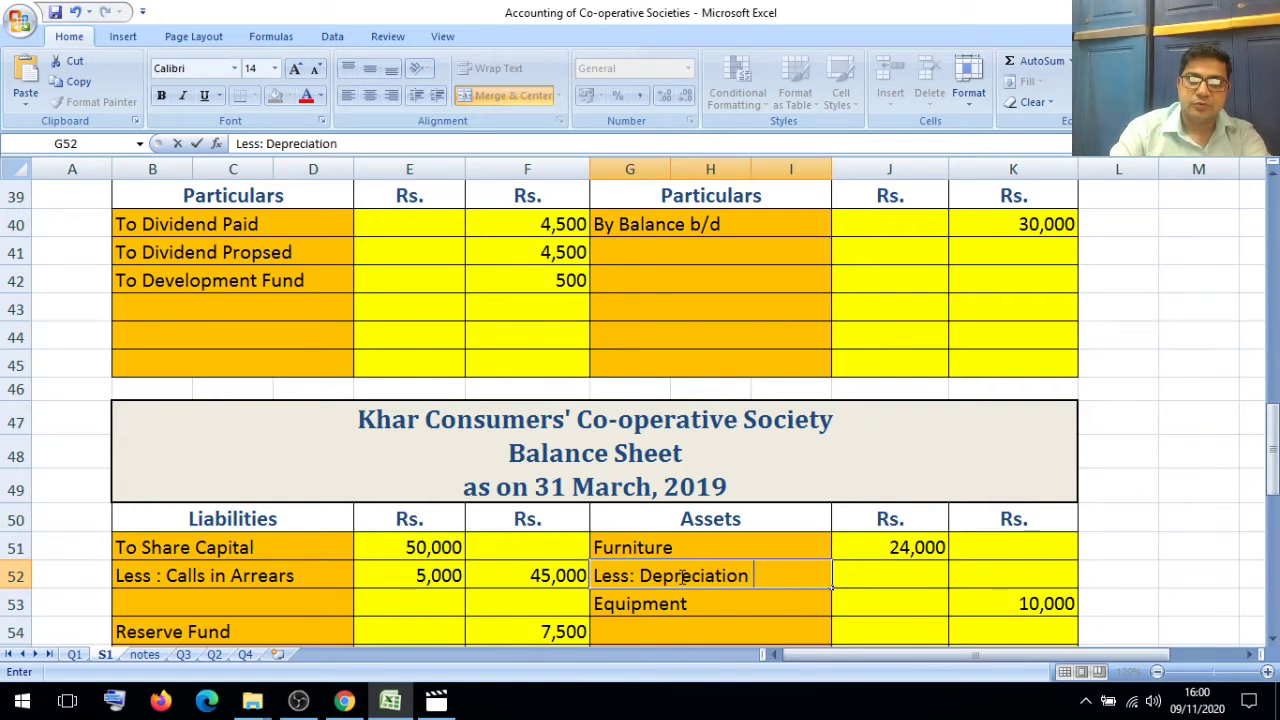
# Step: Calculate the furniture depreciation in the spare cell L52 with the formula =24000*5%
pyautogui.click(1120, 584)
pyautogui.rightClick(1115, 590)
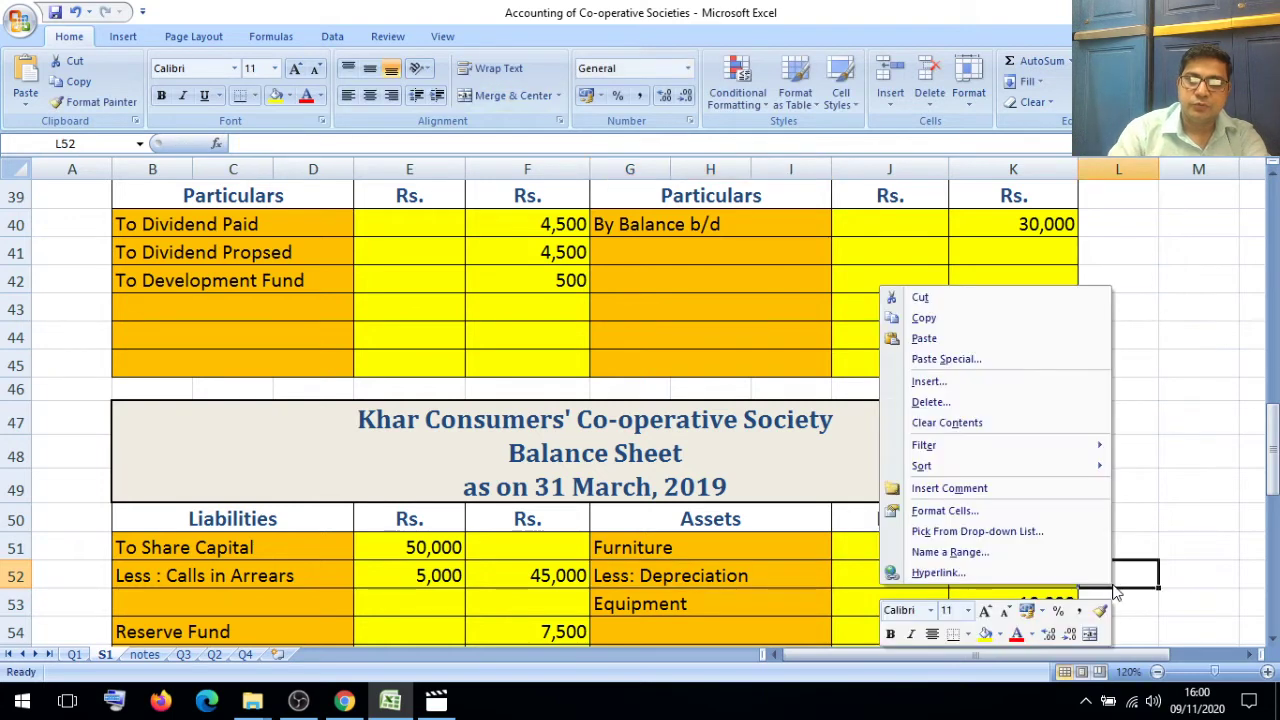
pyautogui.click(1112, 583)
pyautogui.write('24000')
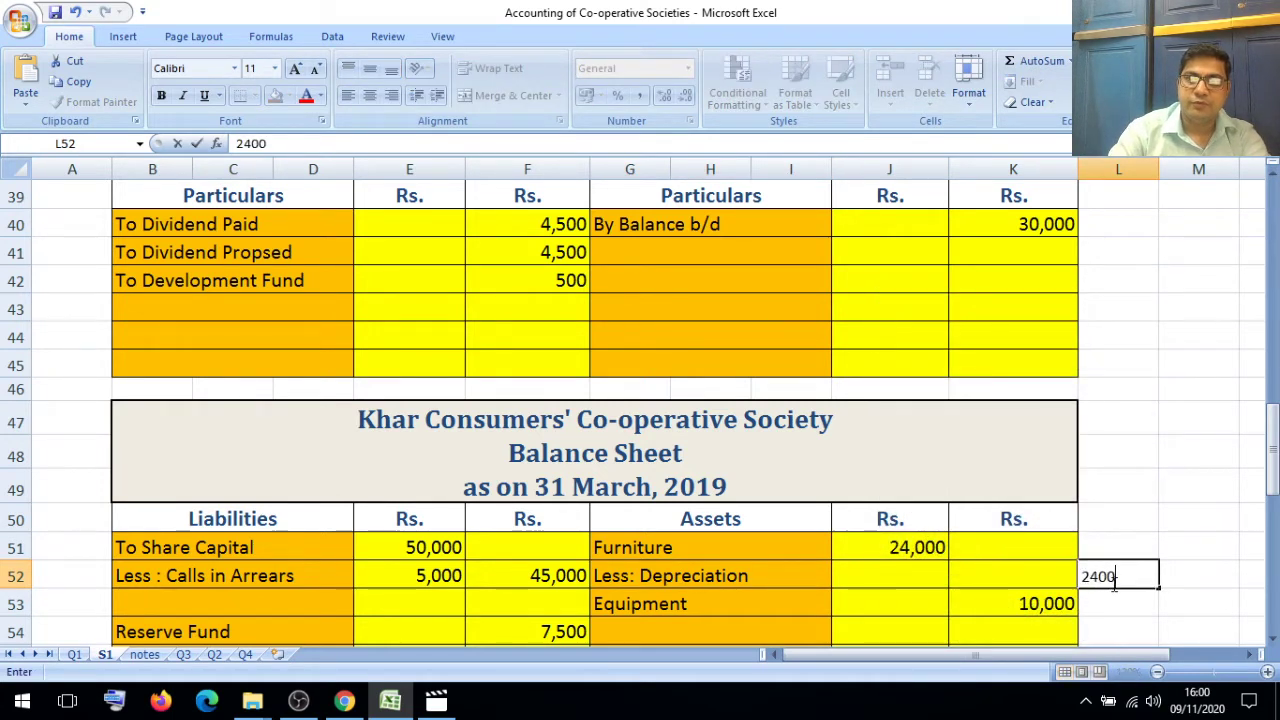
pyautogui.press('BackSpace')
pyautogui.press('BackSpace')
pyautogui.press('BackSpace')
pyautogui.press('BackSpace')
pyautogui.press('BackSpace')
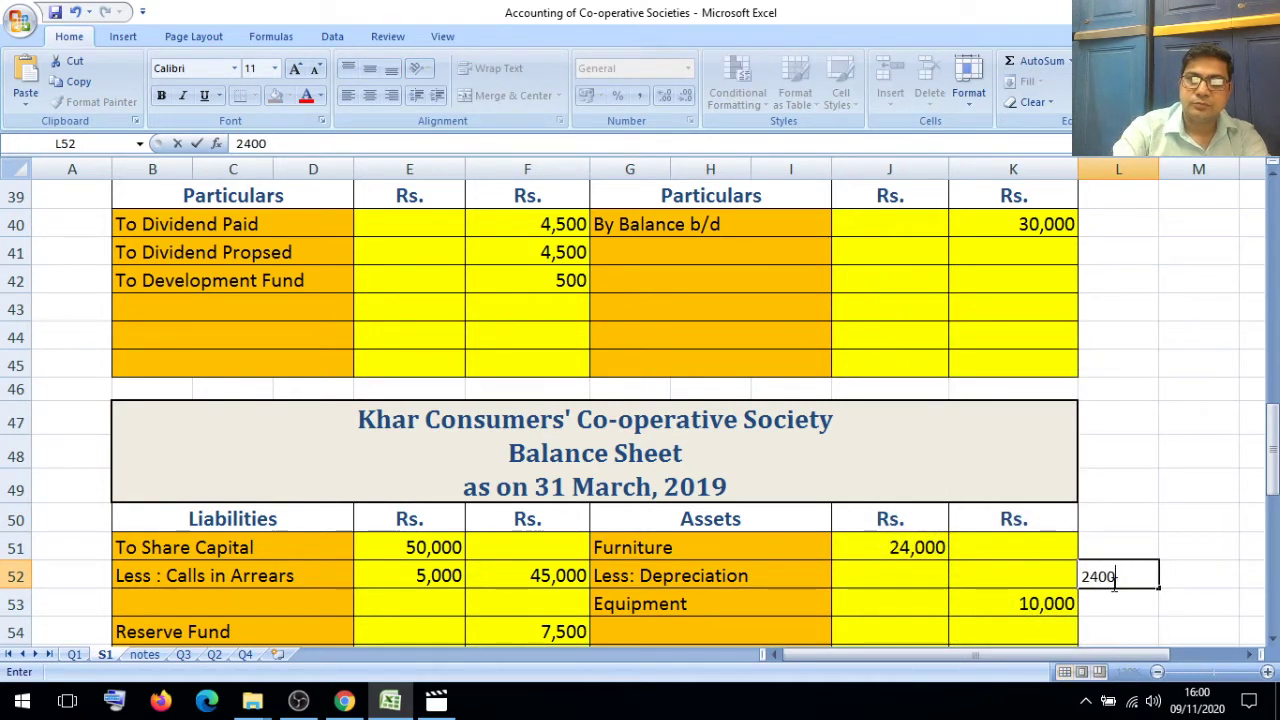
pyautogui.write('=24000')
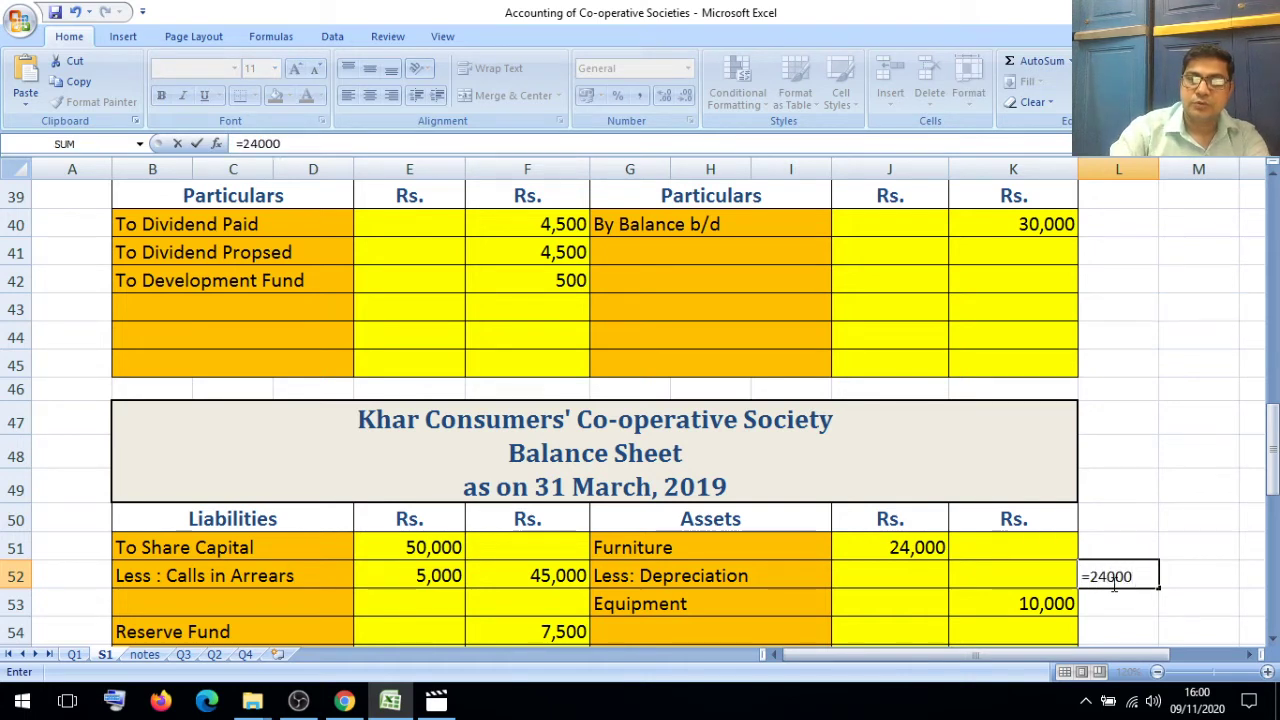
pyautogui.write('*5%')
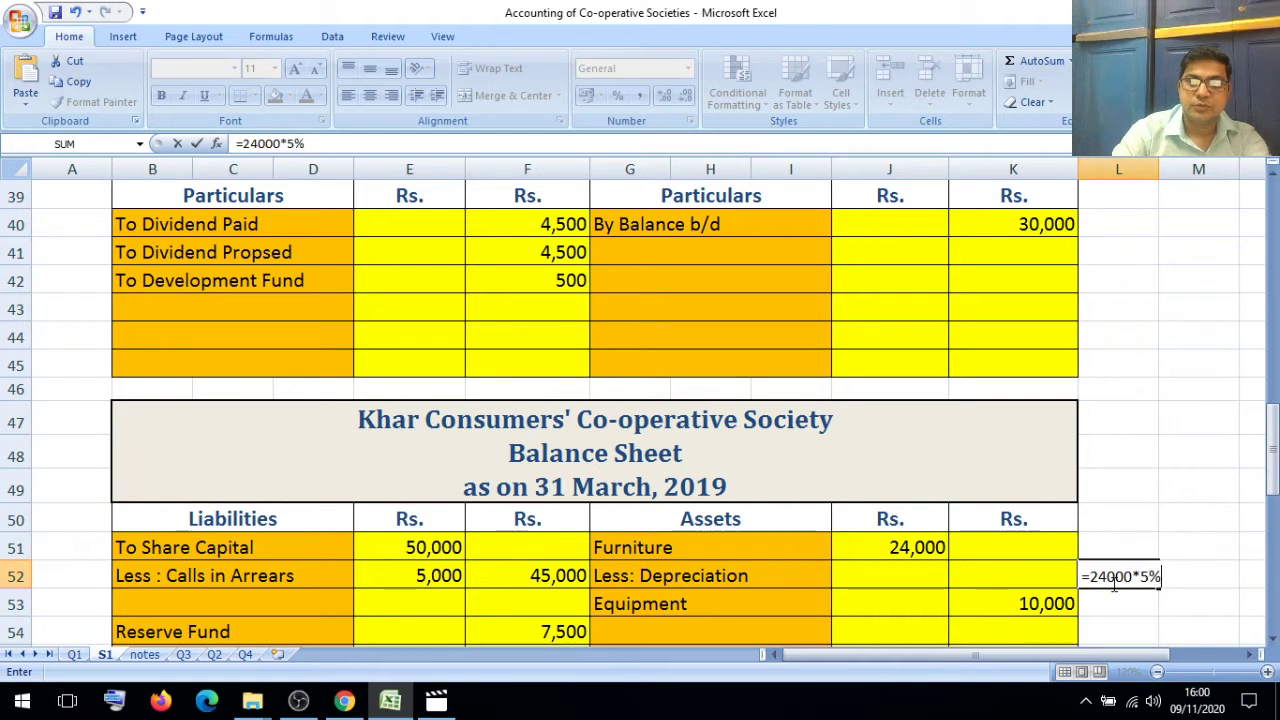
pyautogui.press('Return')
# Step: Enter 1,200 in J52 as the depreciation deducted from Furniture
pyautogui.click(886, 573)
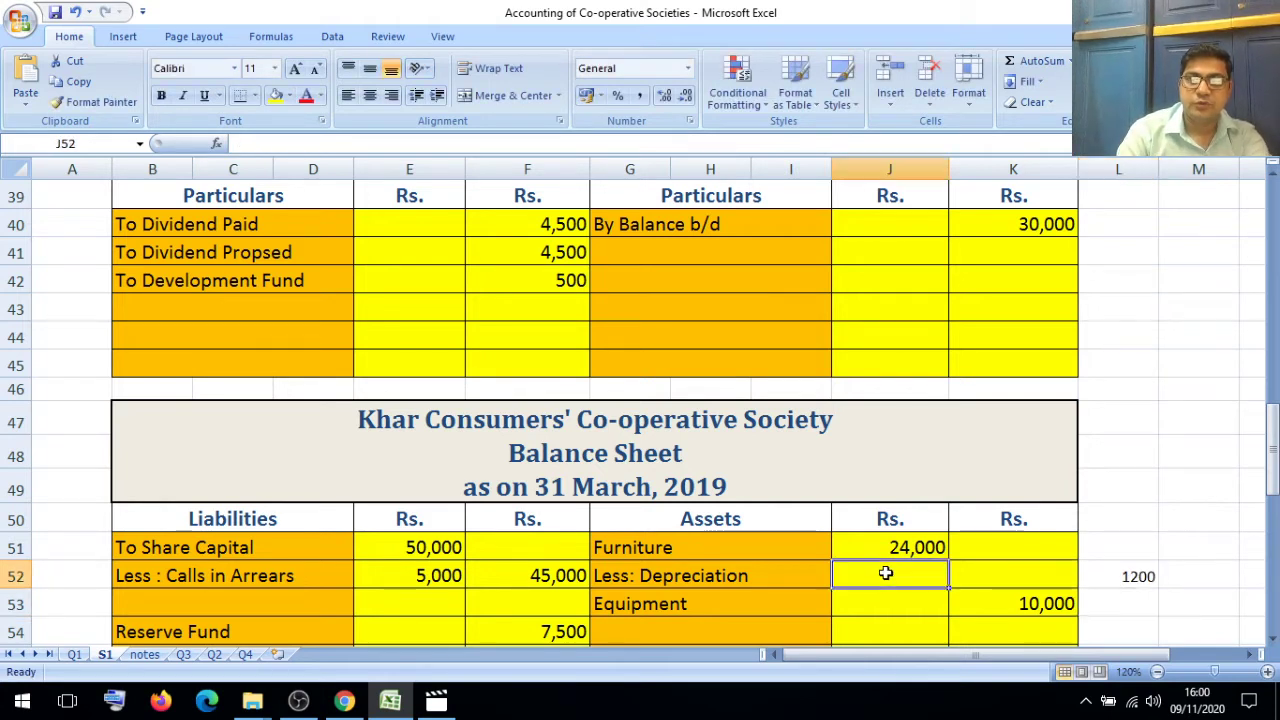
pyautogui.write('12')
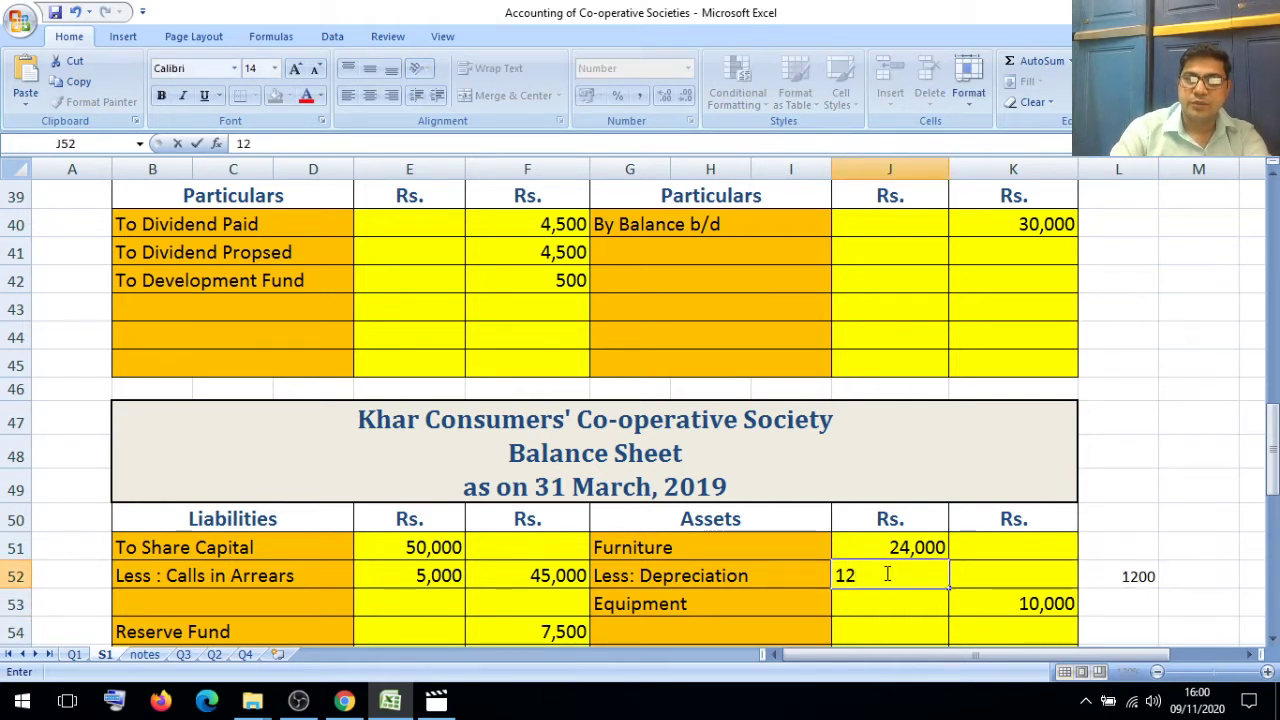
pyautogui.press('BackSpace')
pyautogui.write(',')
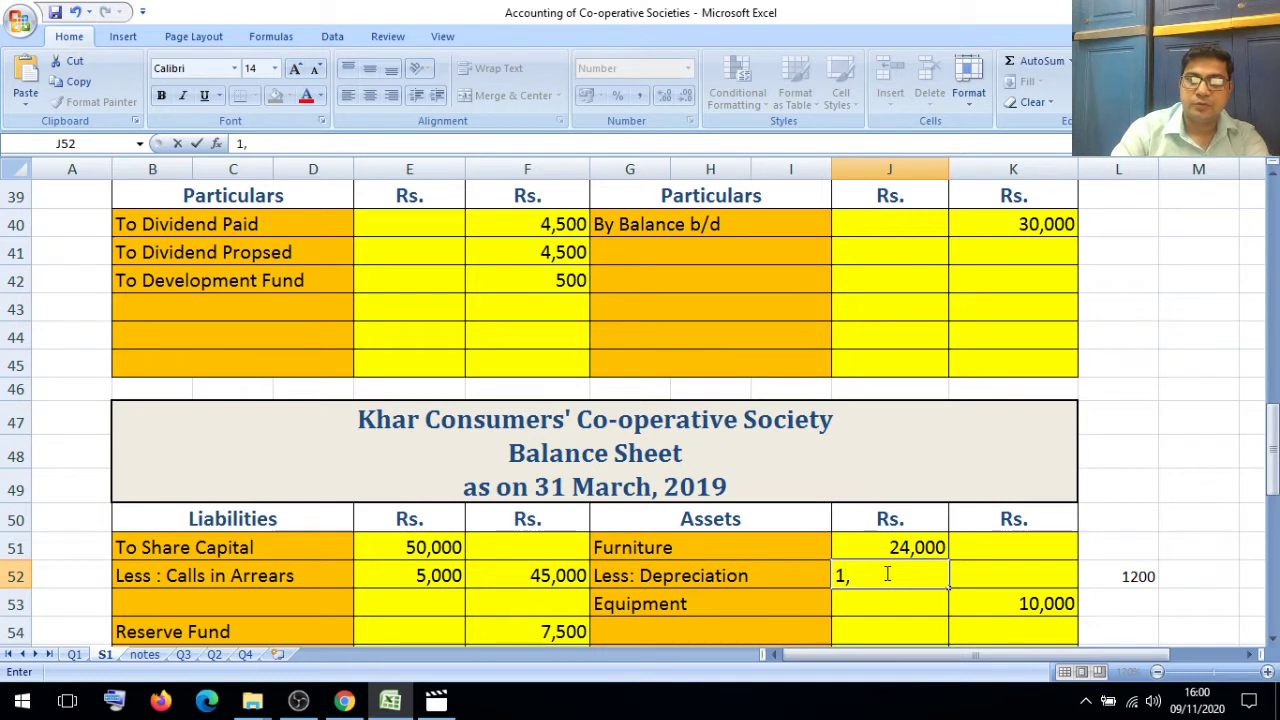
pyautogui.write('200')
pyautogui.press('Tab')
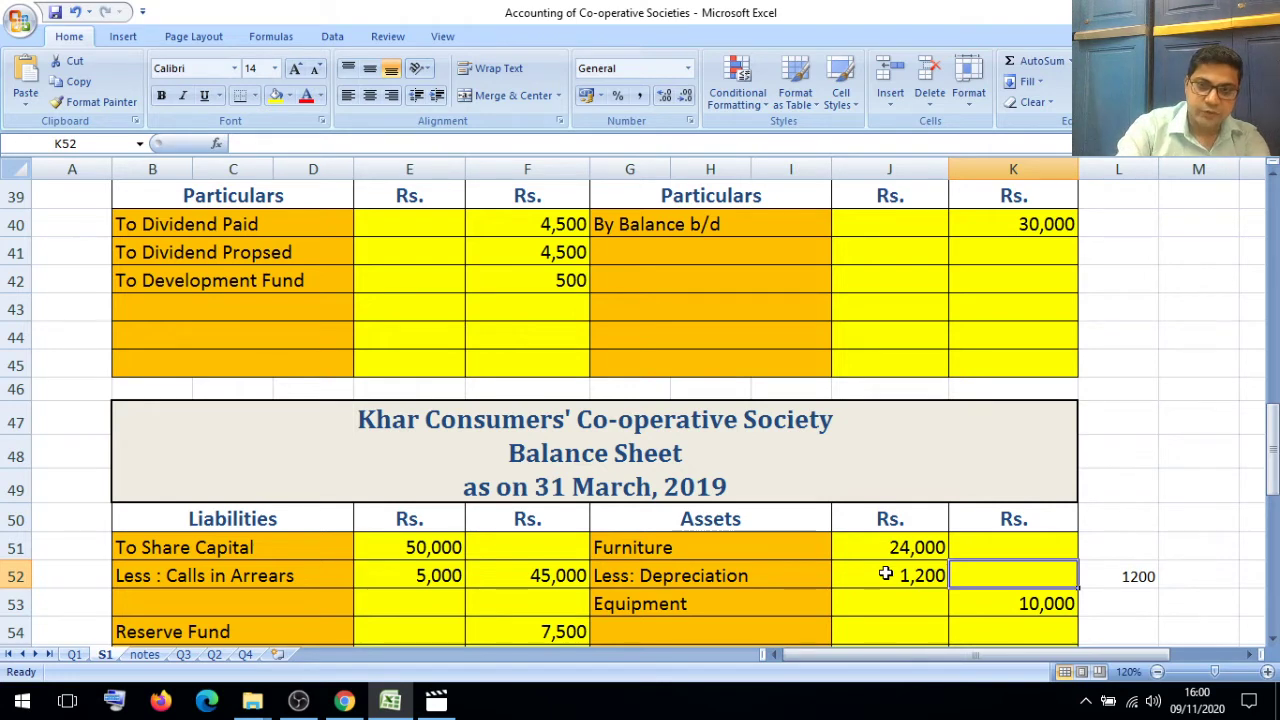
# Step: Calculate the net furniture value in K52 with the formula =24000-1200
pyautogui.write('=')
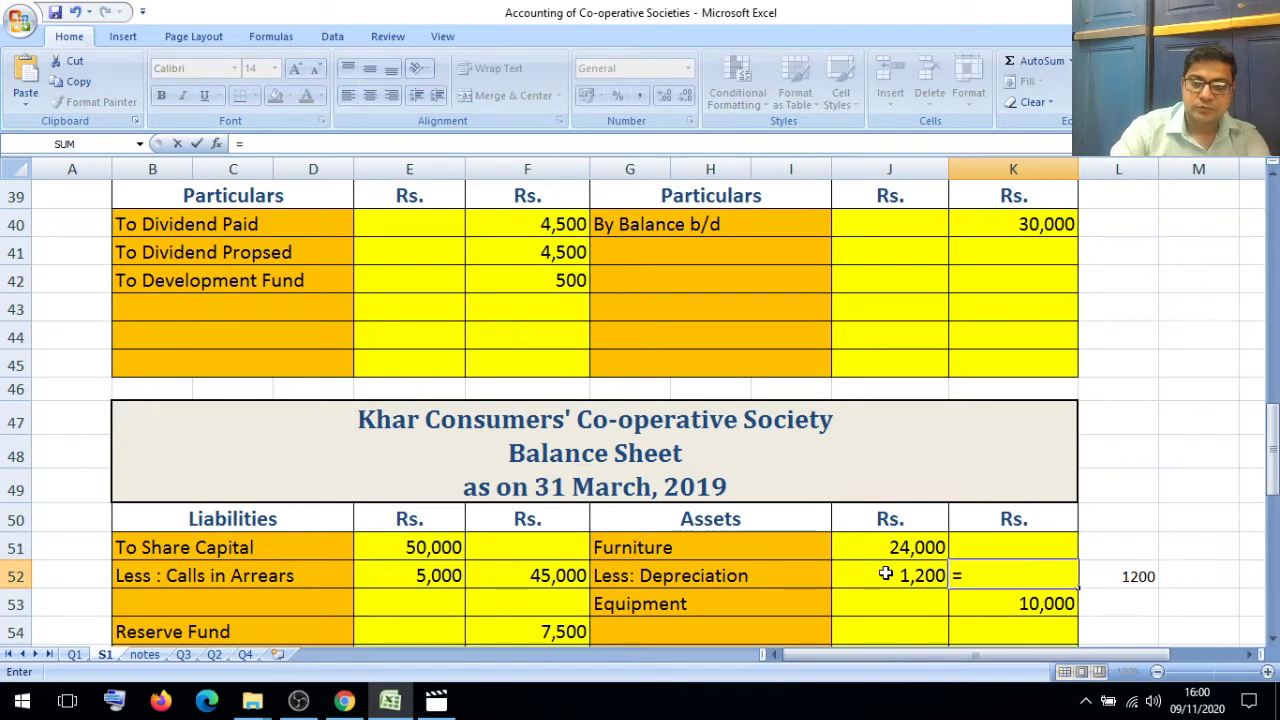
pyautogui.write('24000')
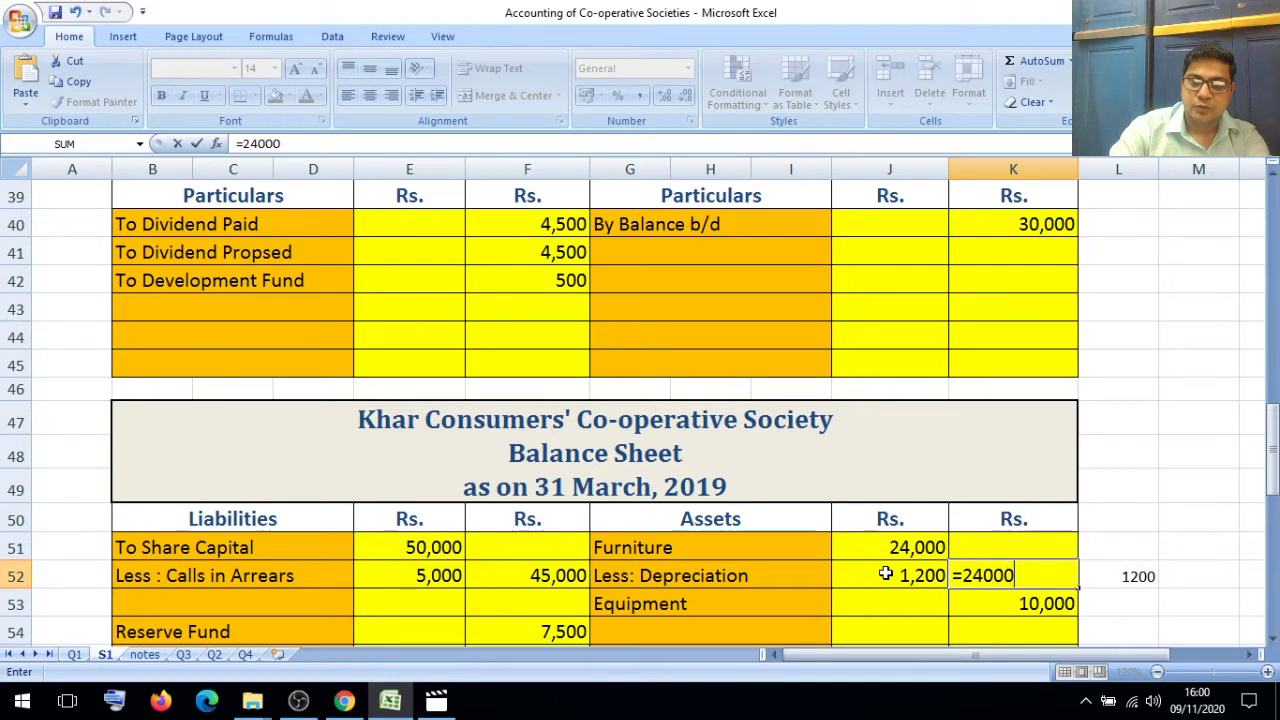
pyautogui.write('-1200')
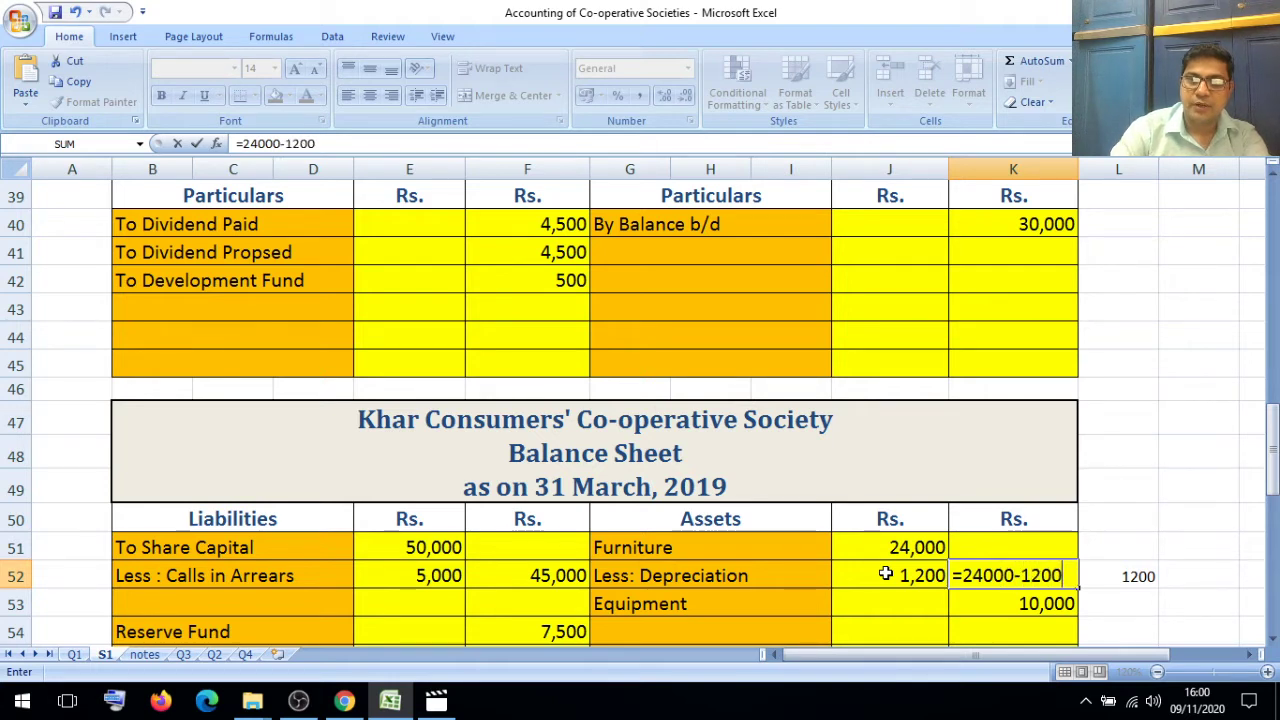
pyautogui.press('Return')
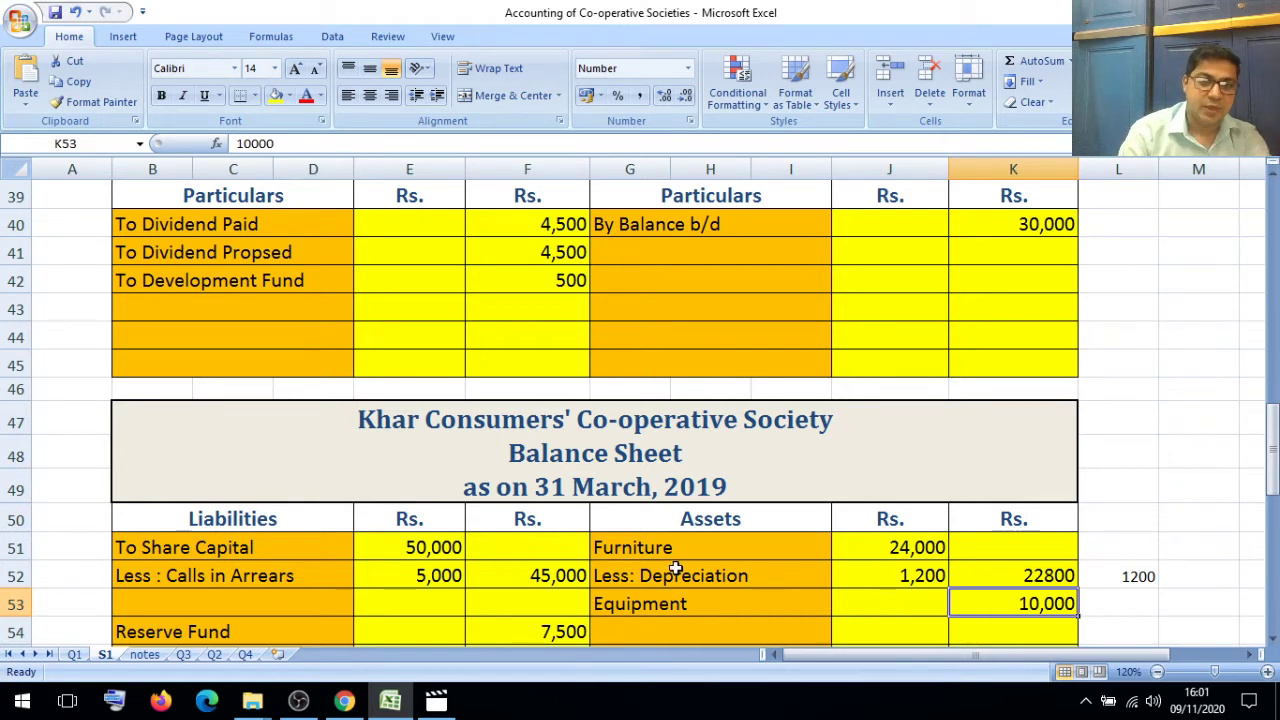
# Step: Enter "To Deprication on Furniture" in B29 below Audit fees in the Profit and Loss Account
pyautogui.click(645, 583)
pyautogui.press('Up')
pyautogui.press('Up')
pyautogui.press('Up')
pyautogui.press('Up')
pyautogui.press('Up')
pyautogui.press('Up')
pyautogui.press('Up')
pyautogui.press('Up')
pyautogui.press('Up')
pyautogui.press('Up')
pyautogui.press('Up')
pyautogui.press('Up')
pyautogui.press('Up')
pyautogui.press('Up')
pyautogui.press('Up')
pyautogui.press('Up')
pyautogui.press('Up')
pyautogui.press('Up')
pyautogui.press('Up')
pyautogui.press('Up')
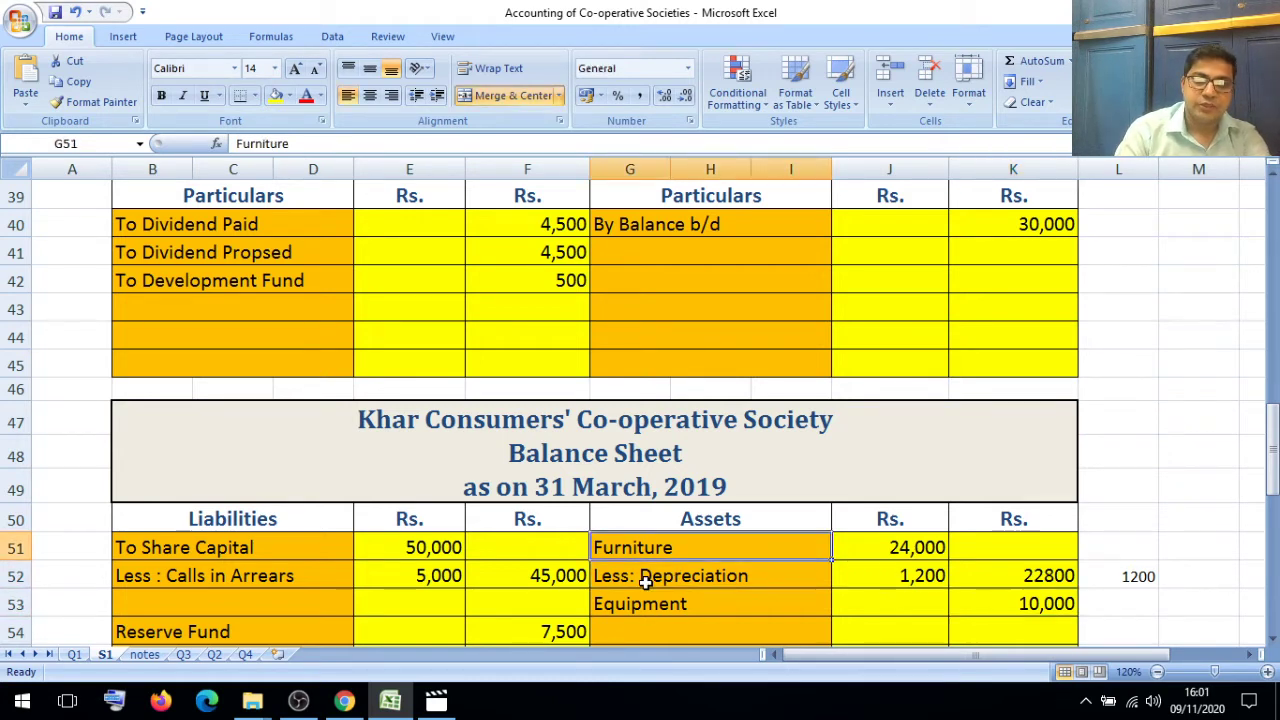
pyautogui.press('Up')
pyautogui.press('Up')
pyautogui.press('Up')
pyautogui.press('Up')
pyautogui.press('Up')
pyautogui.press('Up')
pyautogui.press('Up')
pyautogui.press('Up')
pyautogui.press('Up')
pyautogui.press('Up')
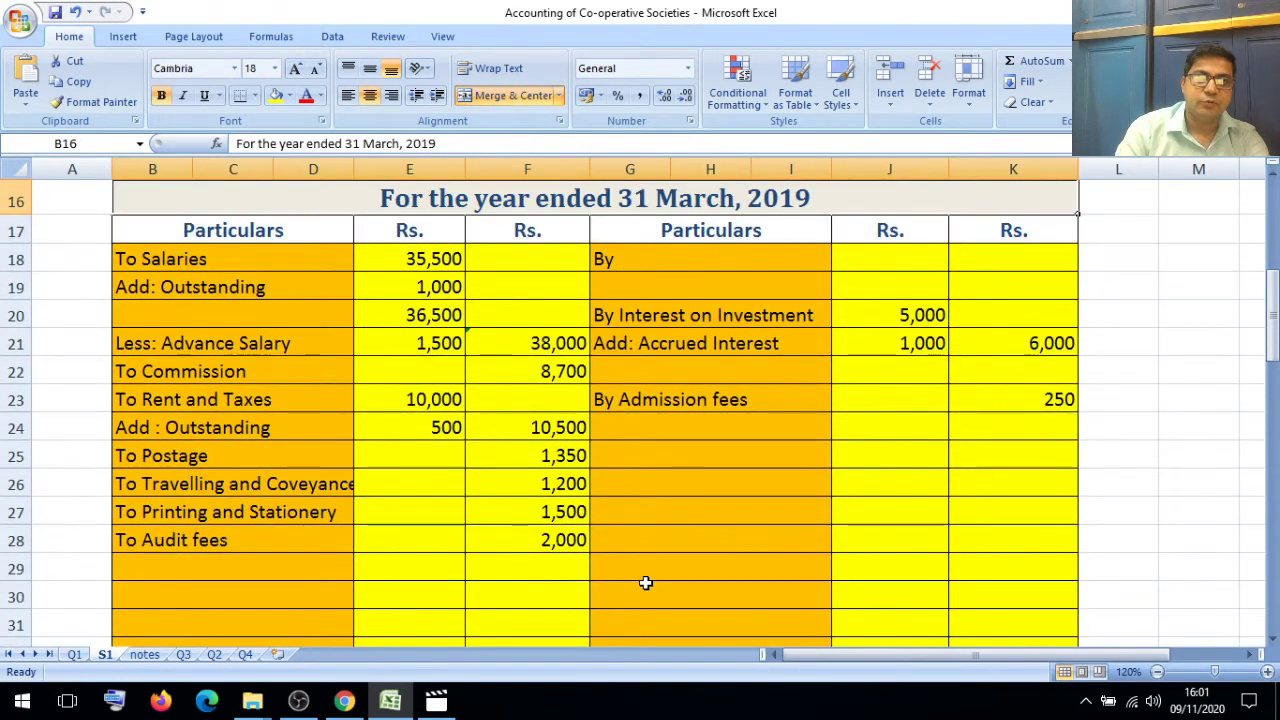
pyautogui.click(232, 573)
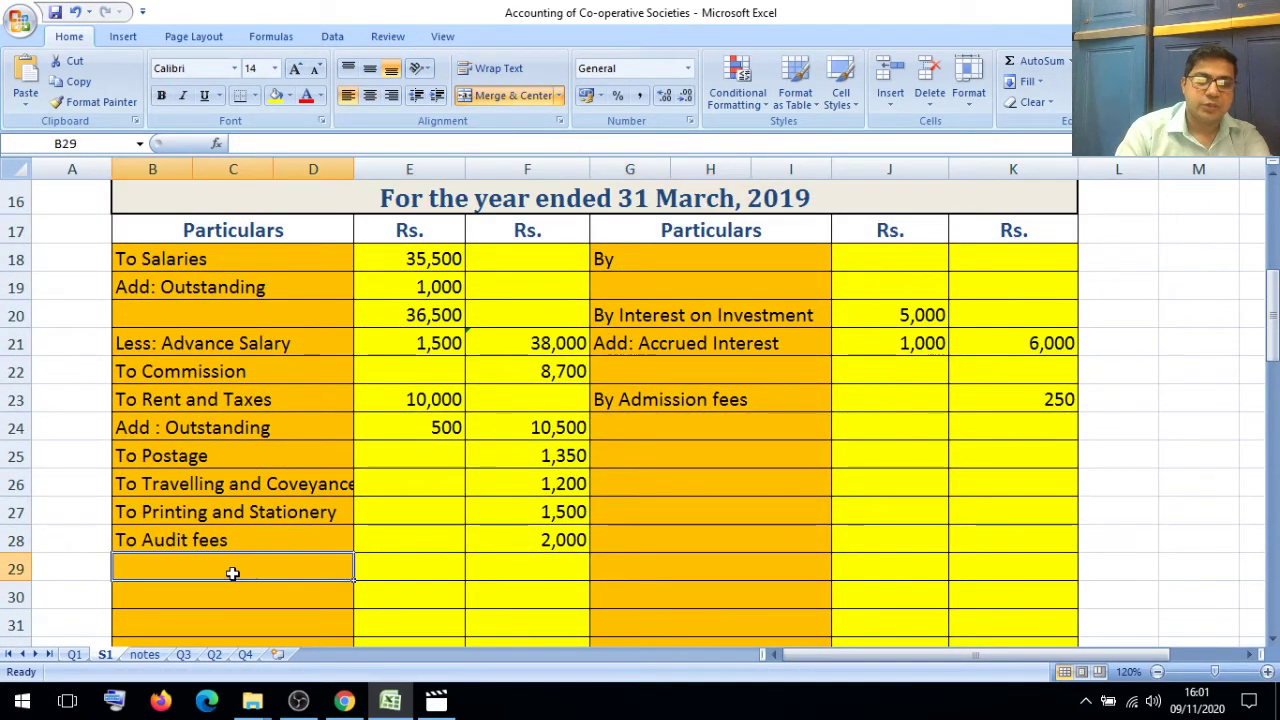
pyautogui.write('To D')
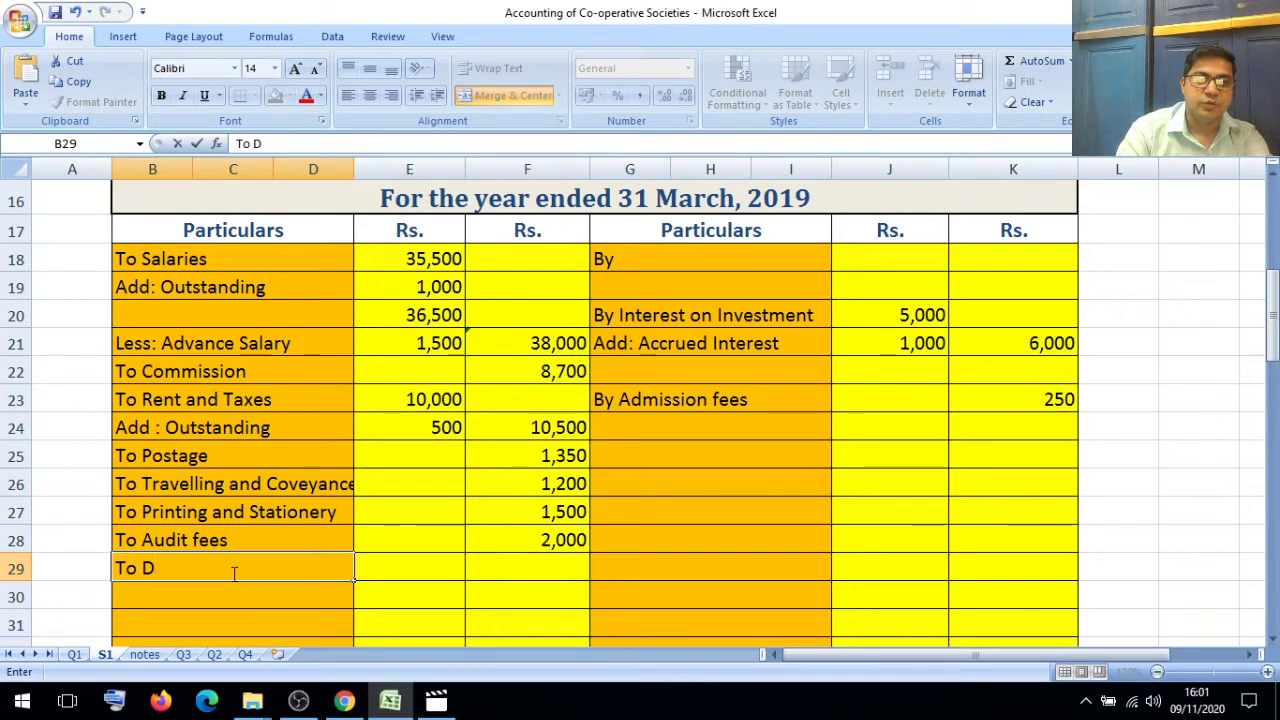
pyautogui.write('epre')
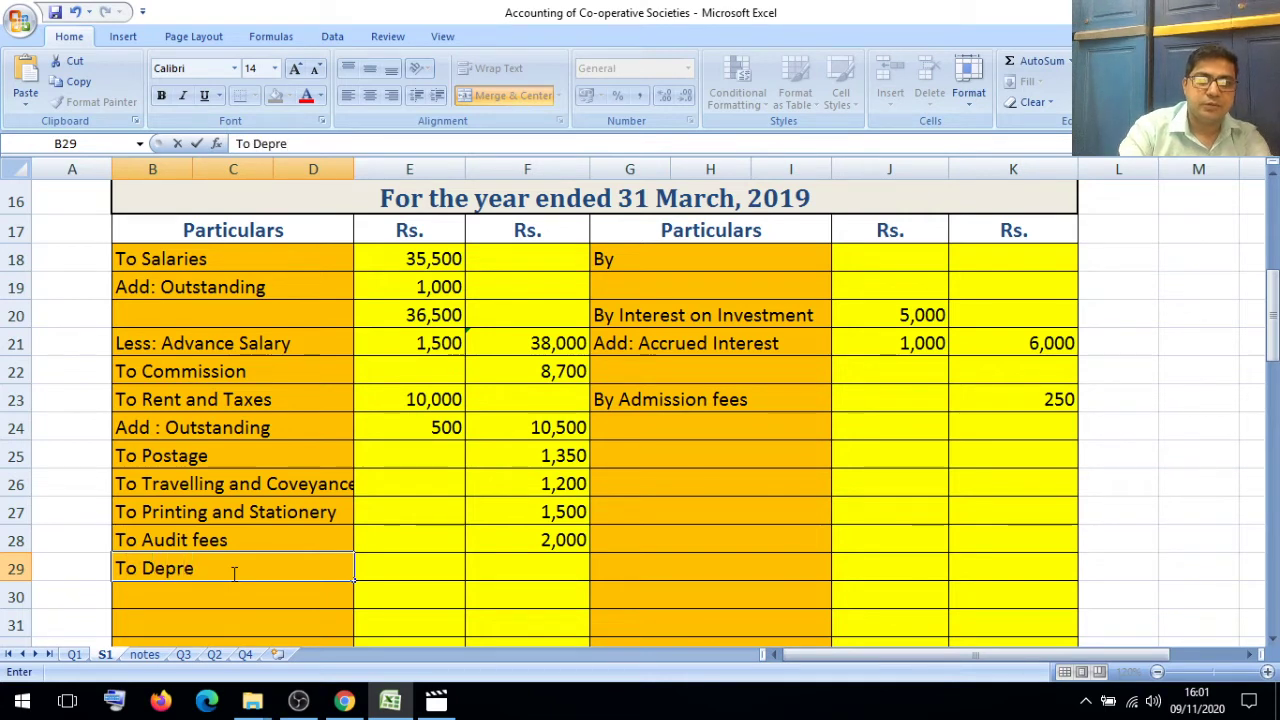
pyautogui.press('BackSpace')
pyautogui.write('ication of')
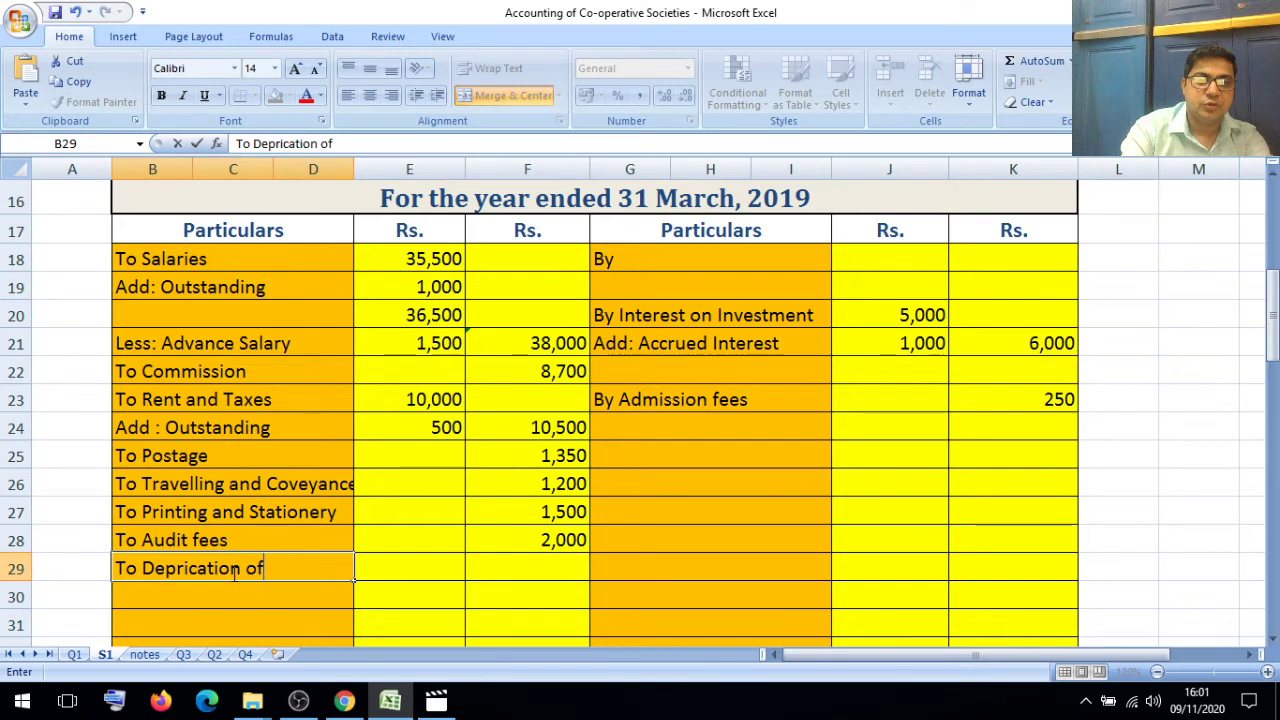
pyautogui.press('BackSpace')
pyautogui.write('n')
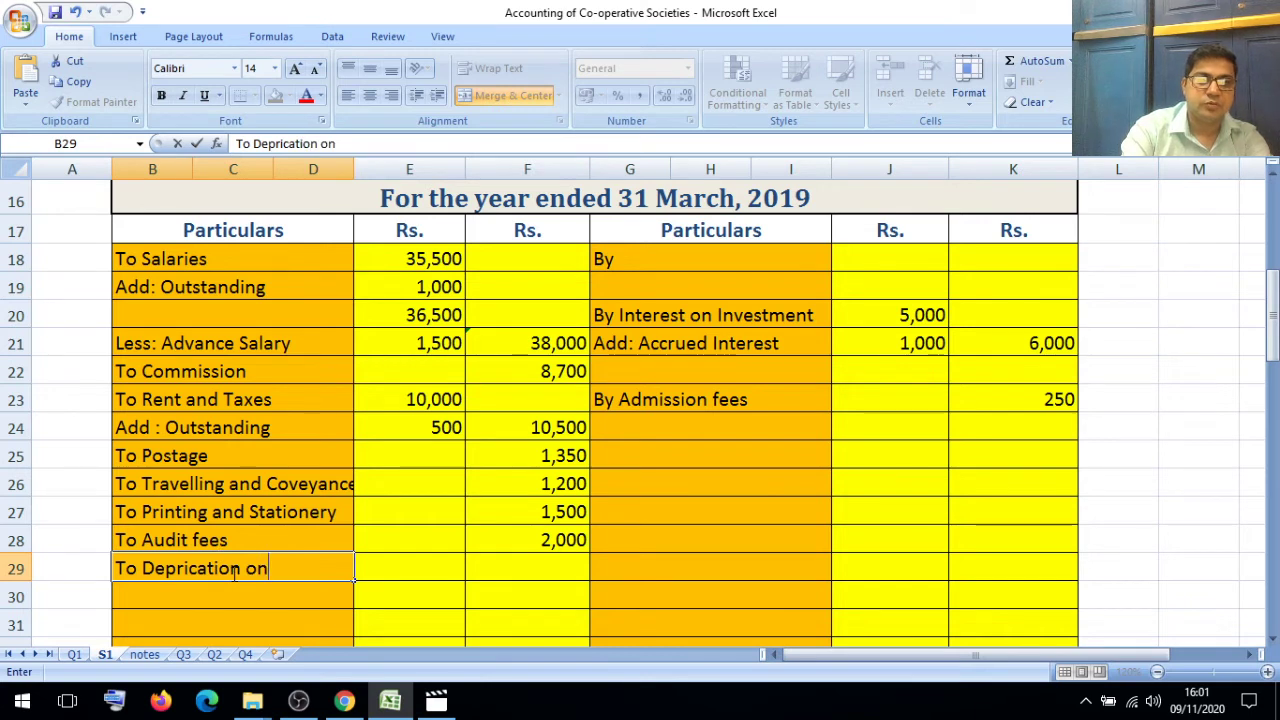
pyautogui.write(' onFu')
pyautogui.press('BackSpace')
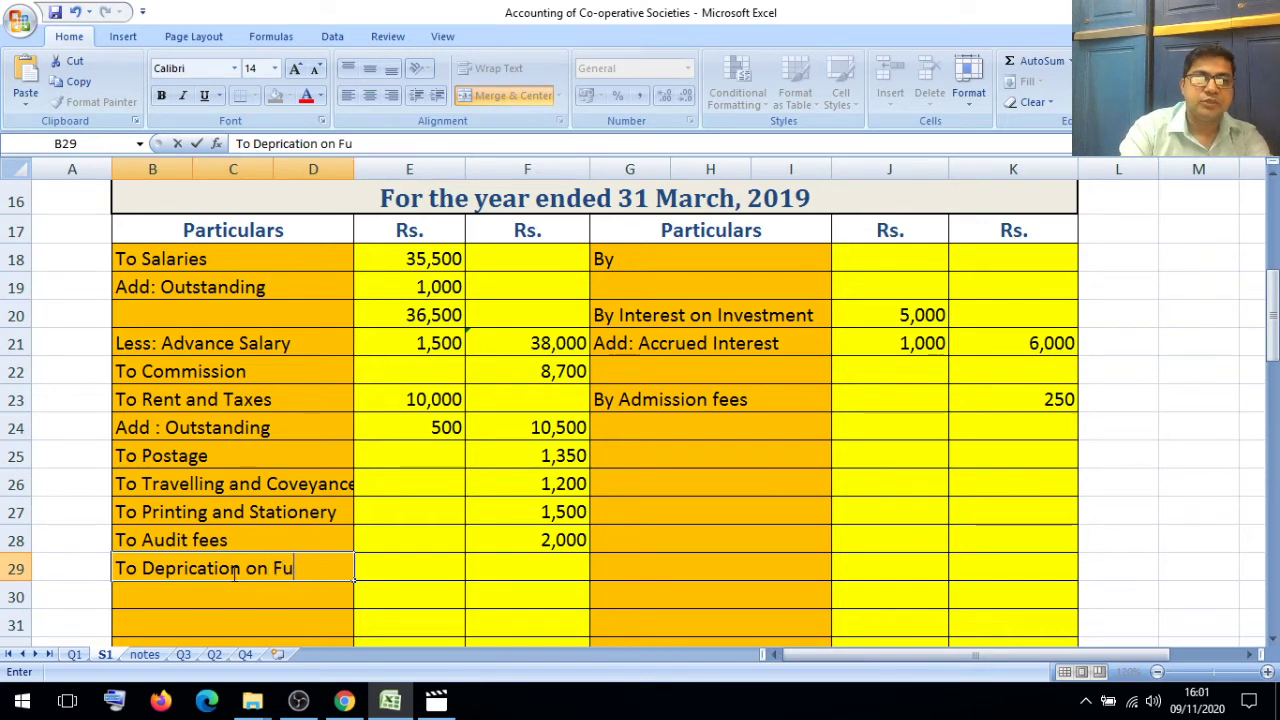
pyautogui.write('rniture')
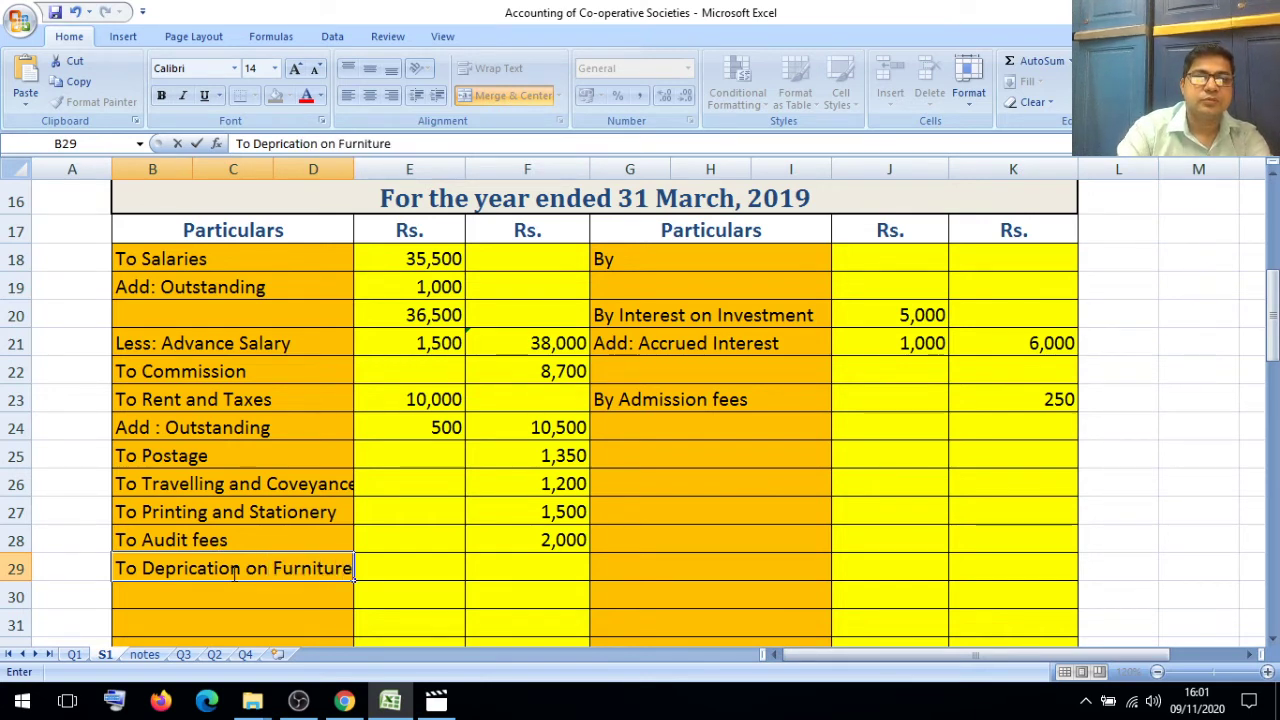
# Step: Enter 1,200 in F29 as the furniture depreciation charged to the Profit and Loss Account
pyautogui.click(518, 562)
pyautogui.write('1,200')
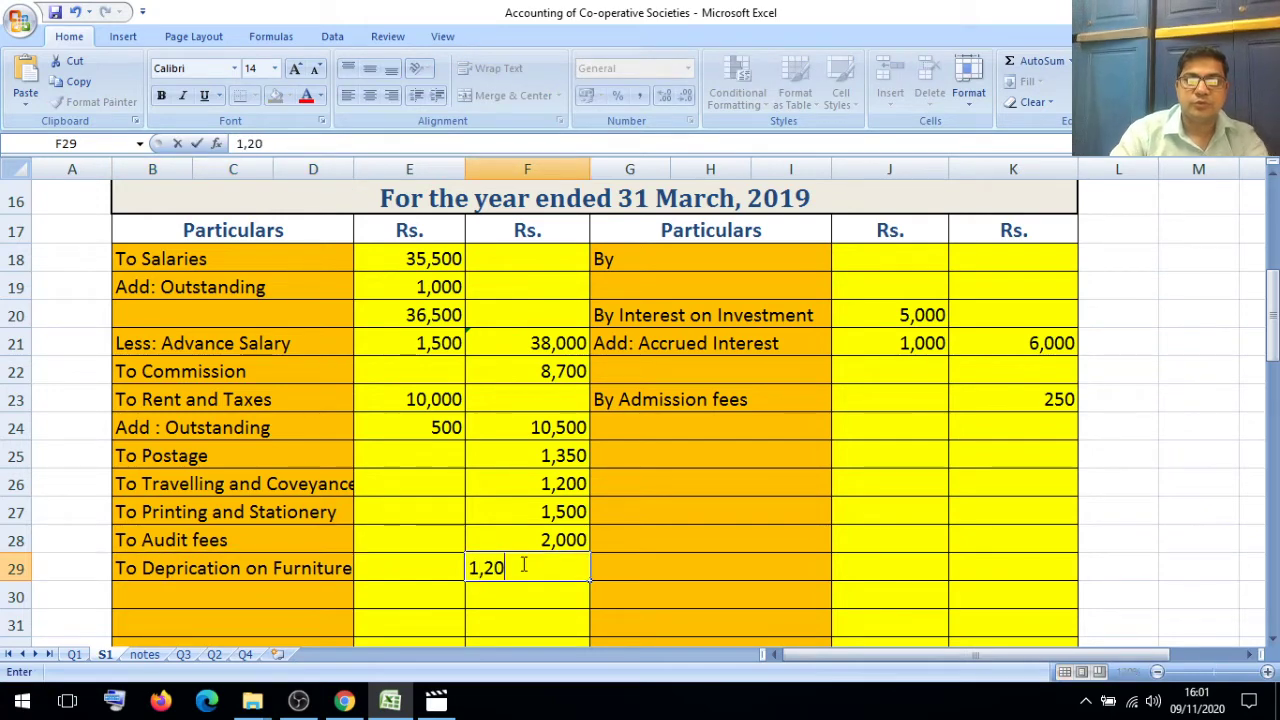
pyautogui.click(544, 602)
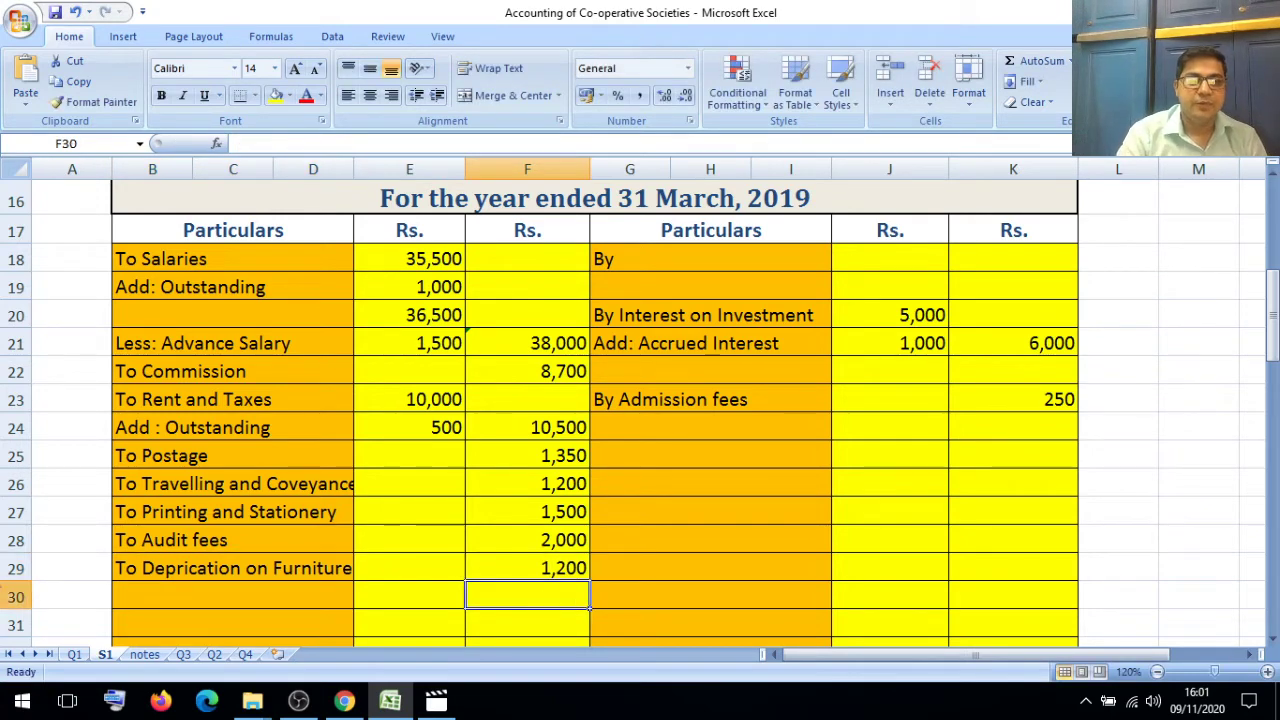
# Step: Check the closing stock adjustment on Q1, and enter "By Closing Stock" in G8 below Sales in the Trading Account on S1
pyautogui.click(74, 654)
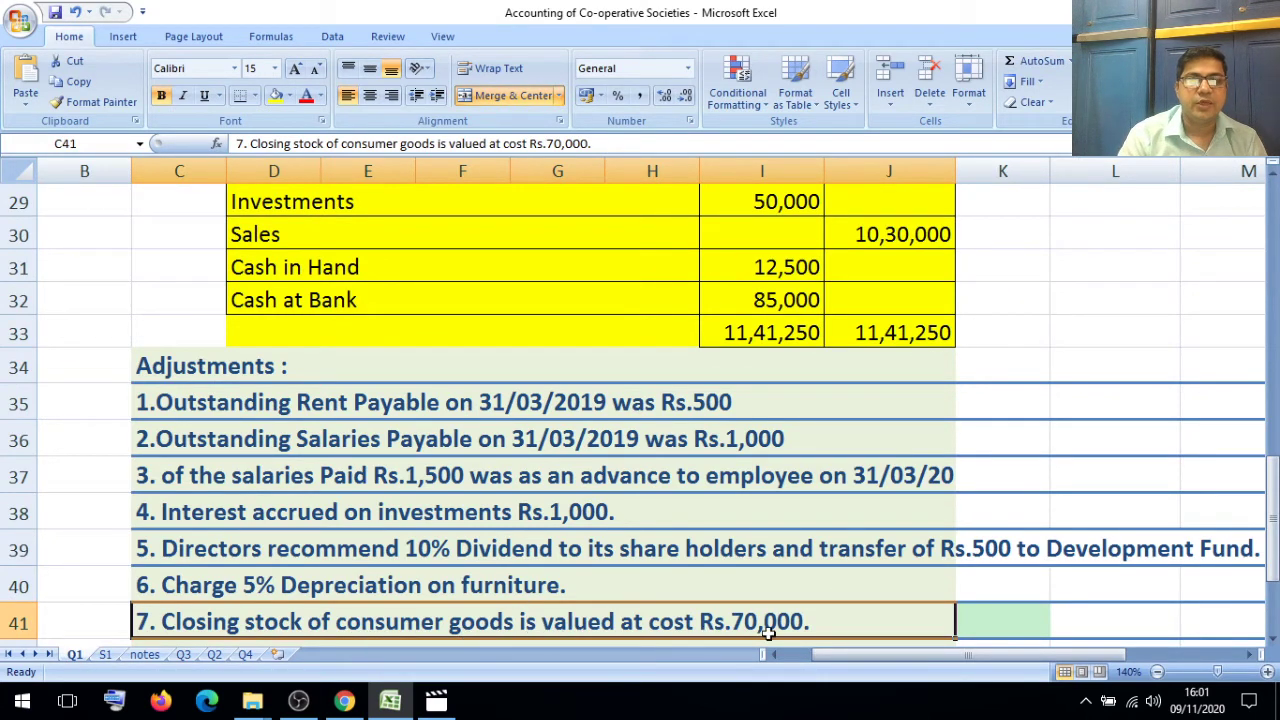
pyautogui.click(105, 655)
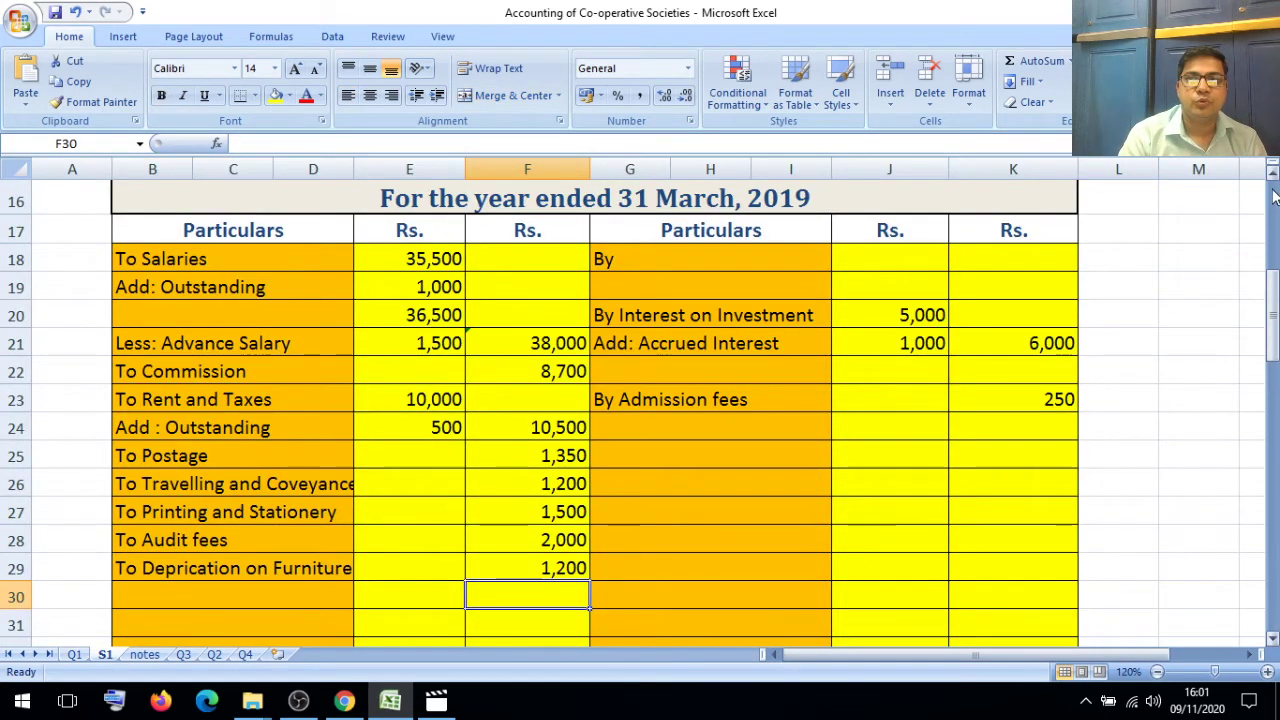
pyautogui.scroll(4, 1275, 190)
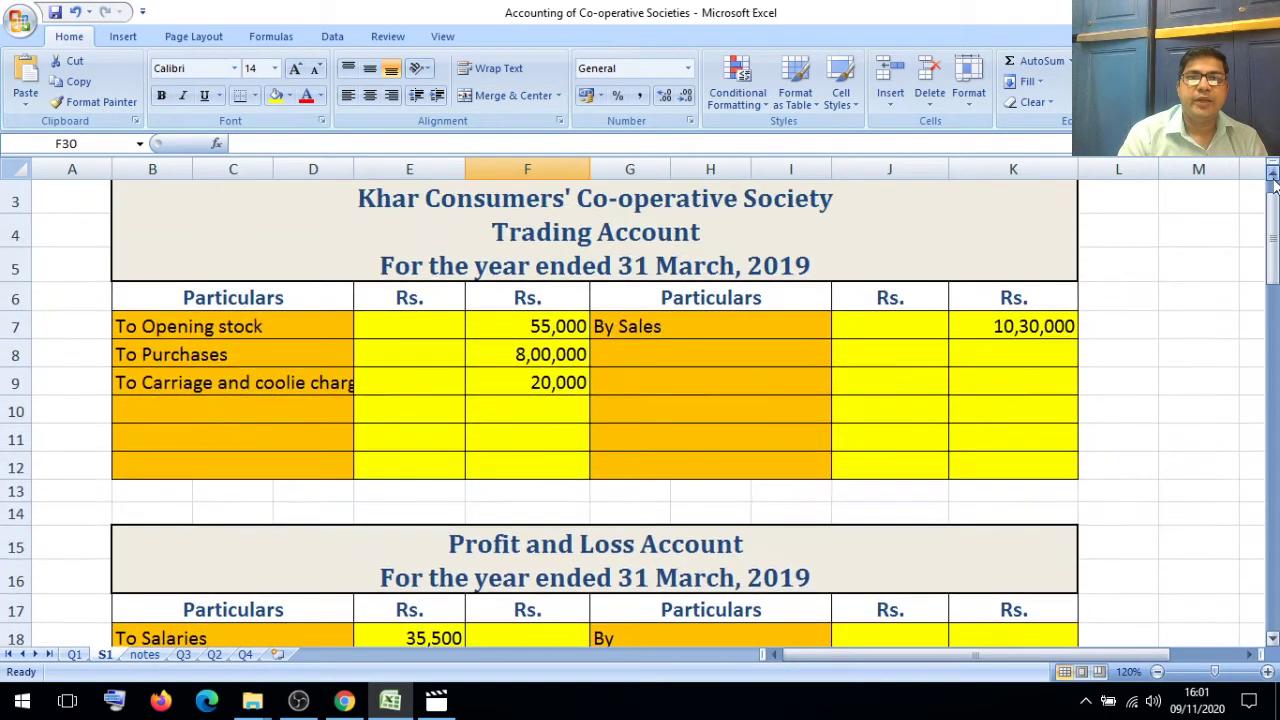
pyautogui.click(1273, 176)
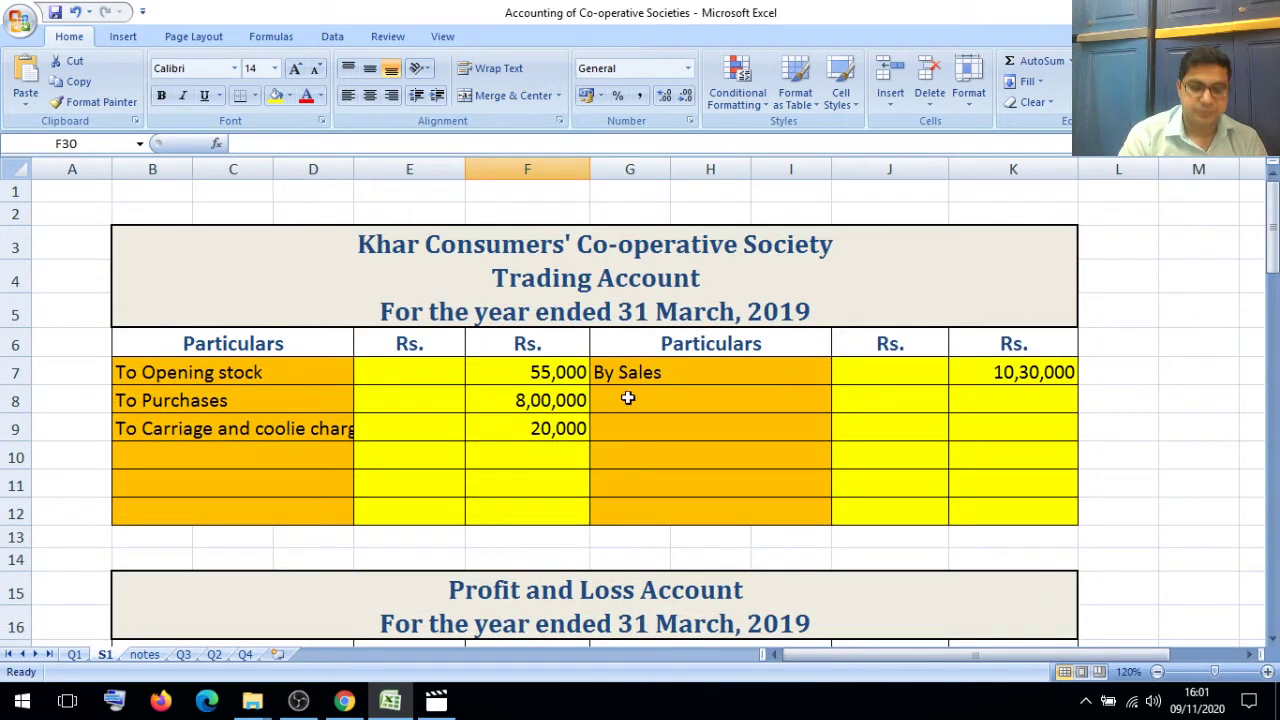
pyautogui.click(644, 400)
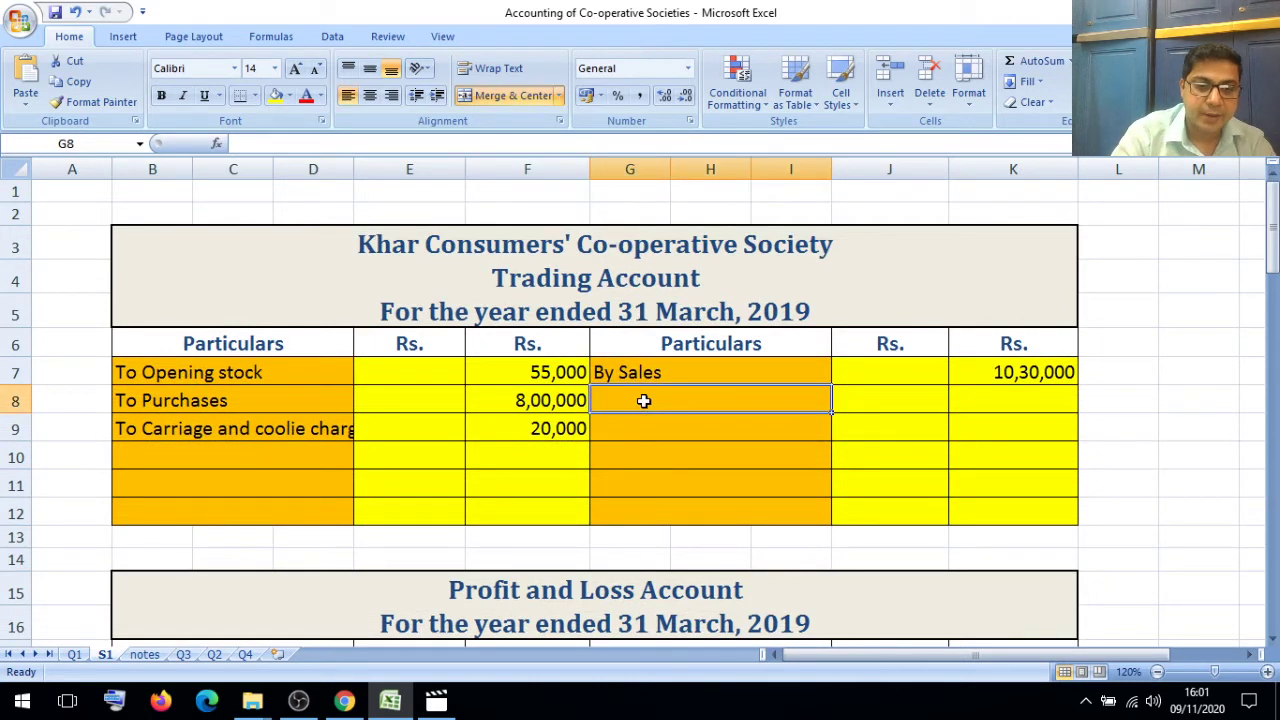
pyautogui.write('By C')
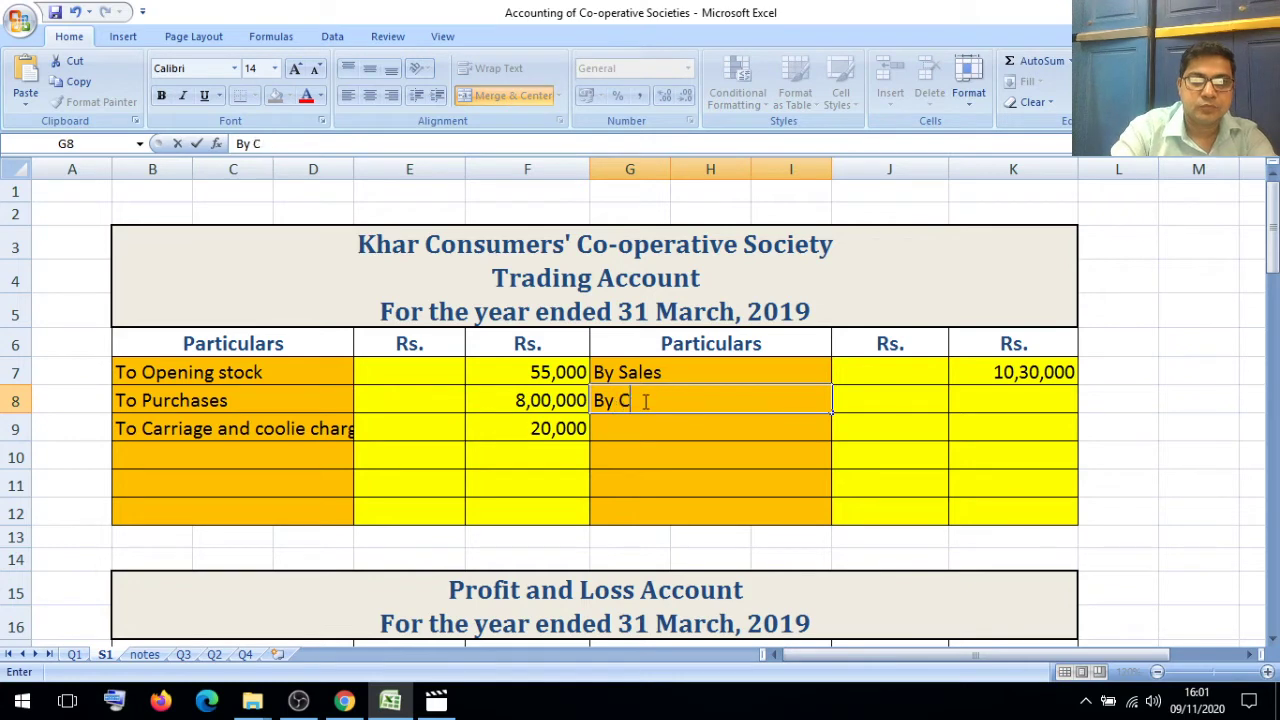
pyautogui.write('losing Stock')
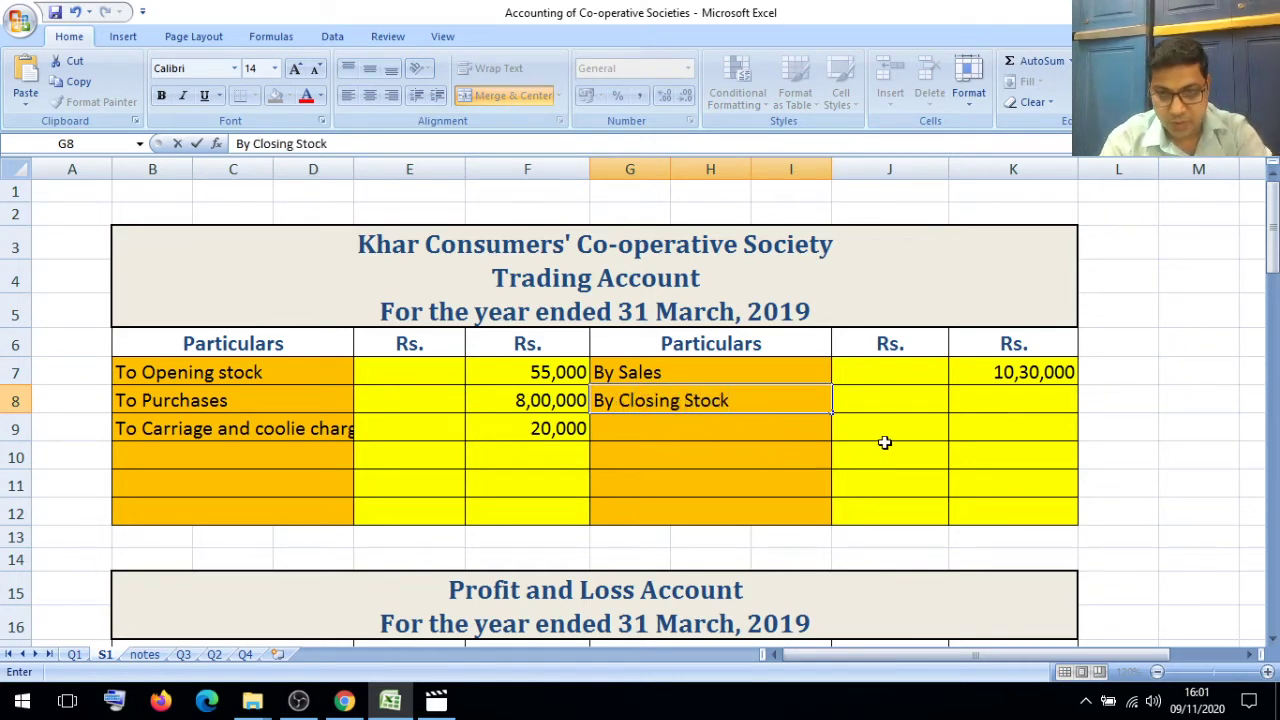
# Step: Enter 70,000 in K8 as the closing stock amount in the Trading Account
pyautogui.click(1024, 393)
pyautogui.write('70,000')
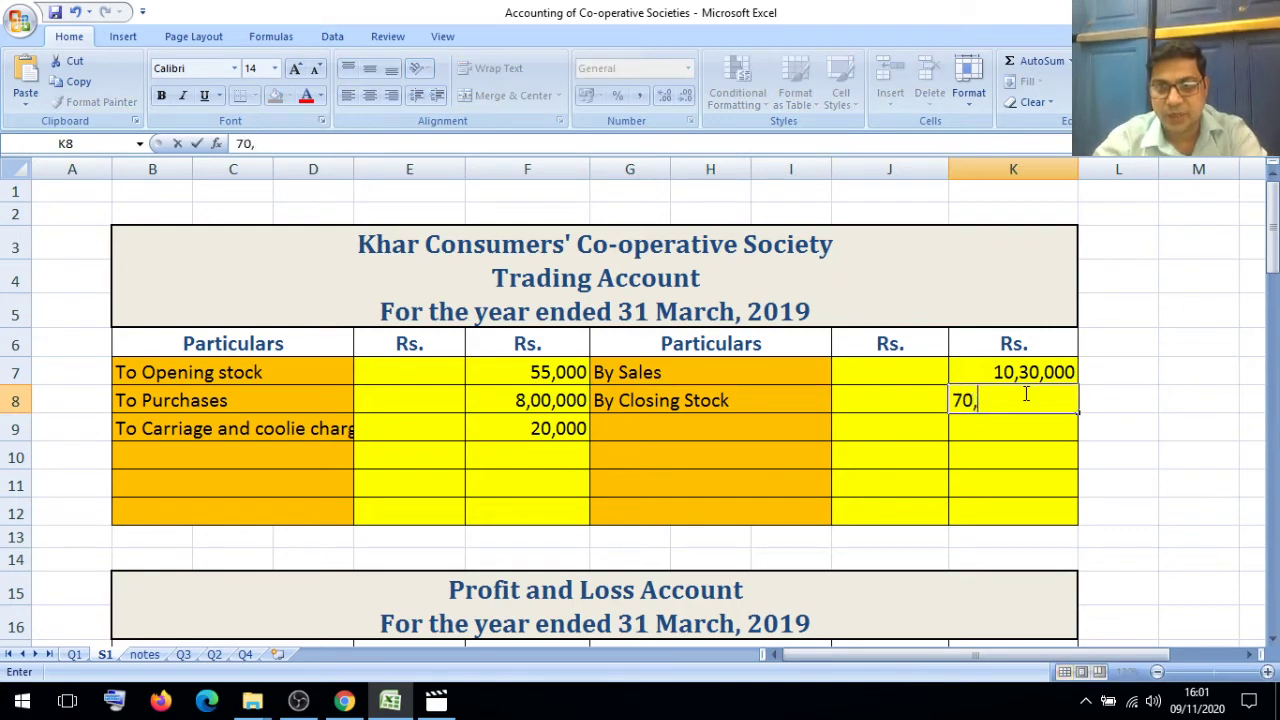
pyautogui.click(975, 447)
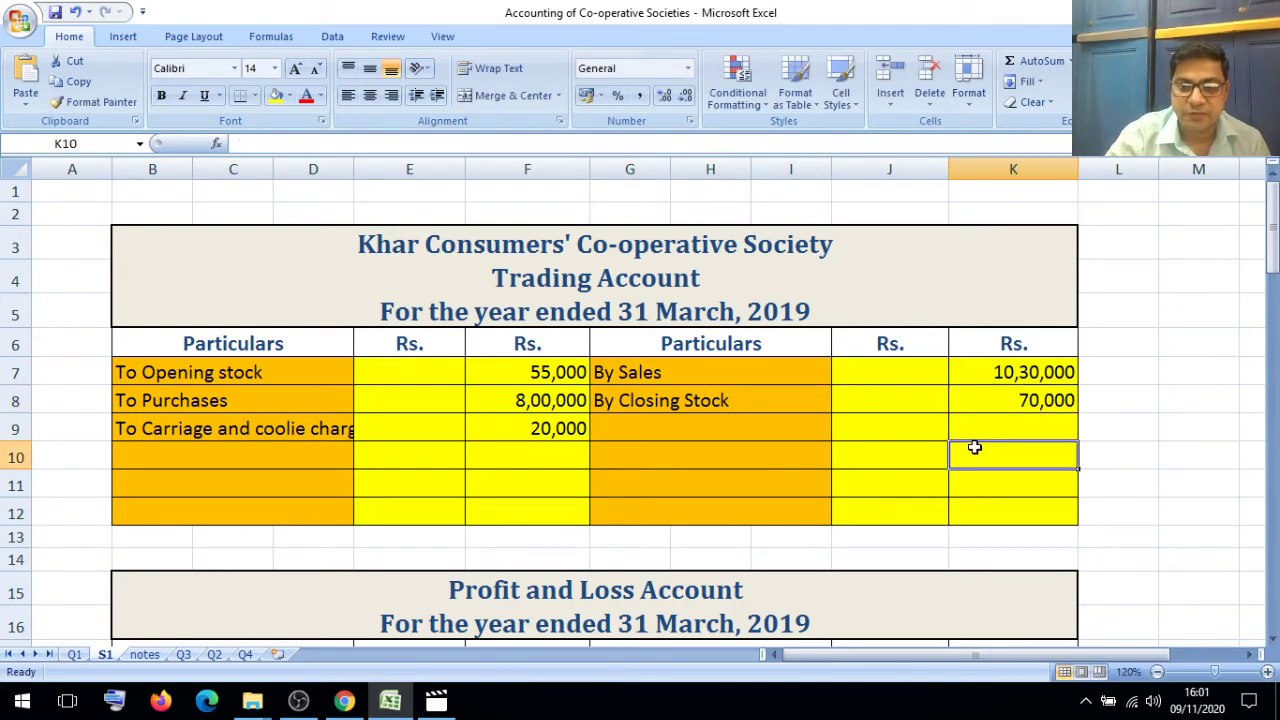
# Step: Enter "Closing stock" in G63 below Accrued Interest on the assets side of the Balance Sheet
pyautogui.press('Down')
pyautogui.press('Down')
pyautogui.press('Down')
pyautogui.press('Down')
pyautogui.press('Down')
pyautogui.press('Down')
pyautogui.press('Down')
pyautogui.press('Down')
pyautogui.press('Down')
pyautogui.press('Down')
pyautogui.press('Down')
pyautogui.press('Down')
pyautogui.press('Down')
pyautogui.press('Down')
pyautogui.press('Down')
pyautogui.press('Down')
pyautogui.press('Down')
pyautogui.press('Down')
pyautogui.press('Down')
pyautogui.press('Down')
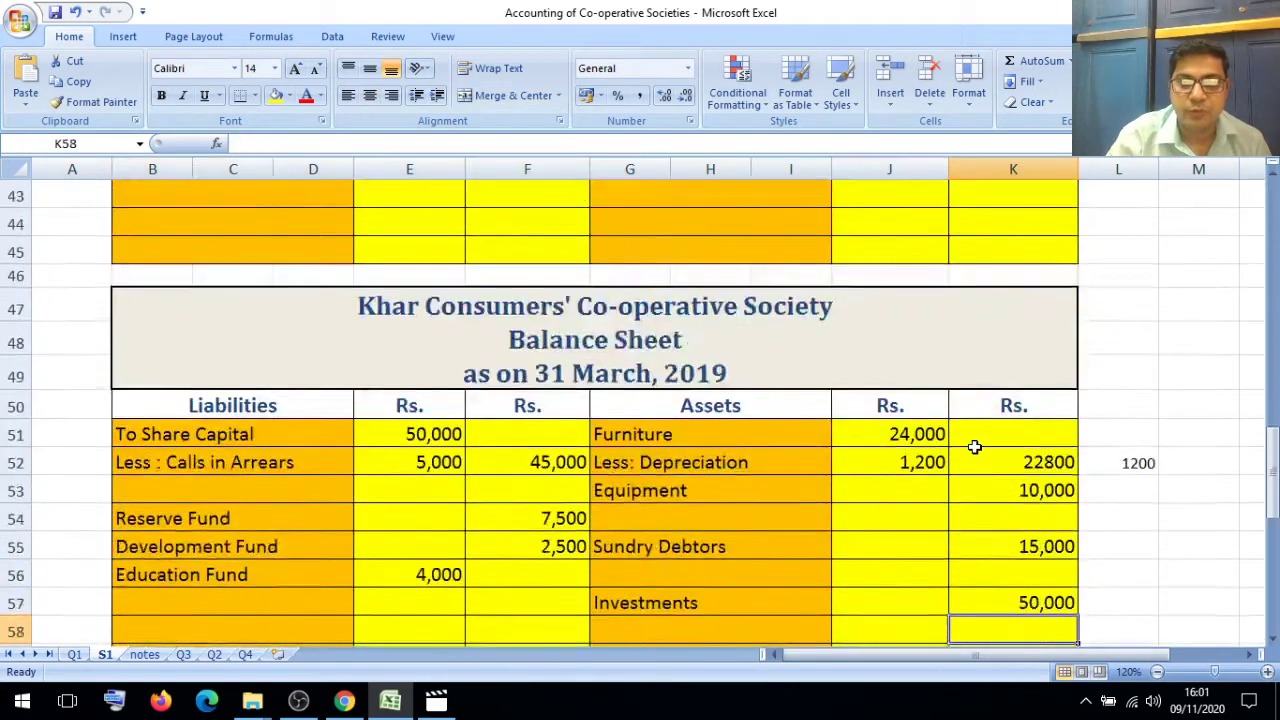
pyautogui.press('Down')
pyautogui.press('Down')
pyautogui.press('Down')
pyautogui.press('Down')
pyautogui.press('Down')
pyautogui.press('Down')
pyautogui.press('Down')
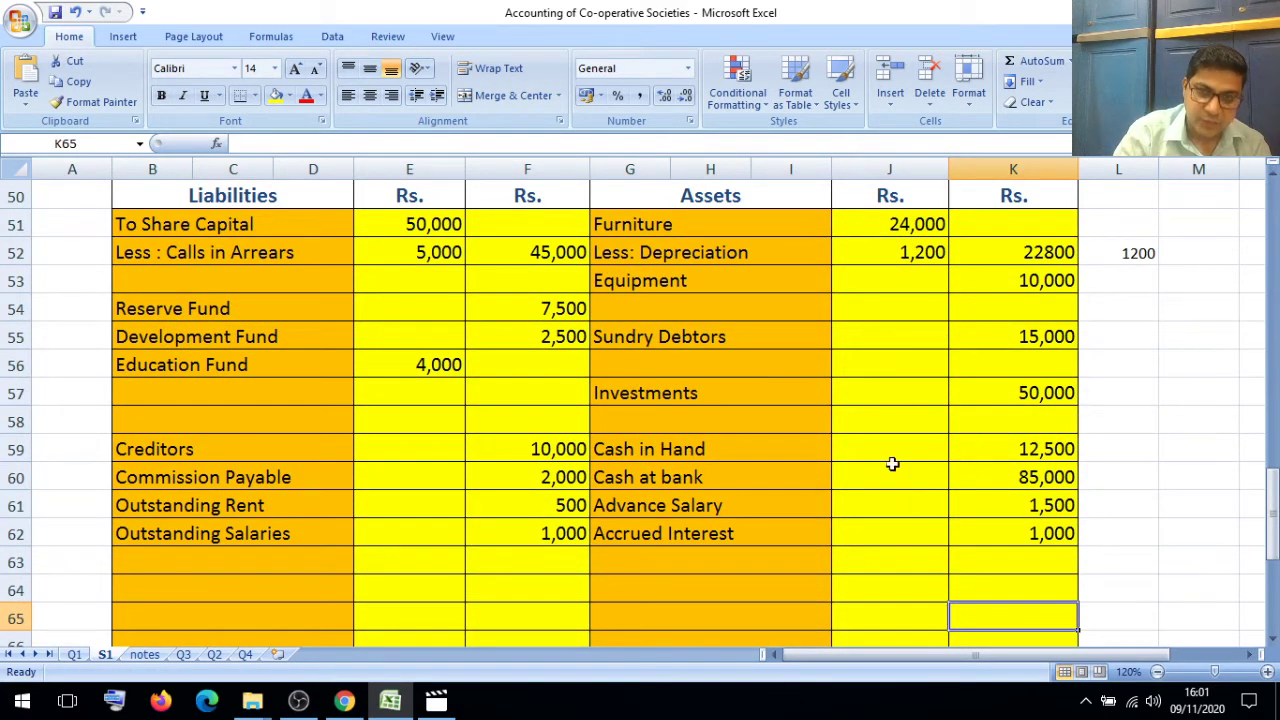
pyautogui.click(705, 567)
pyautogui.write('C')
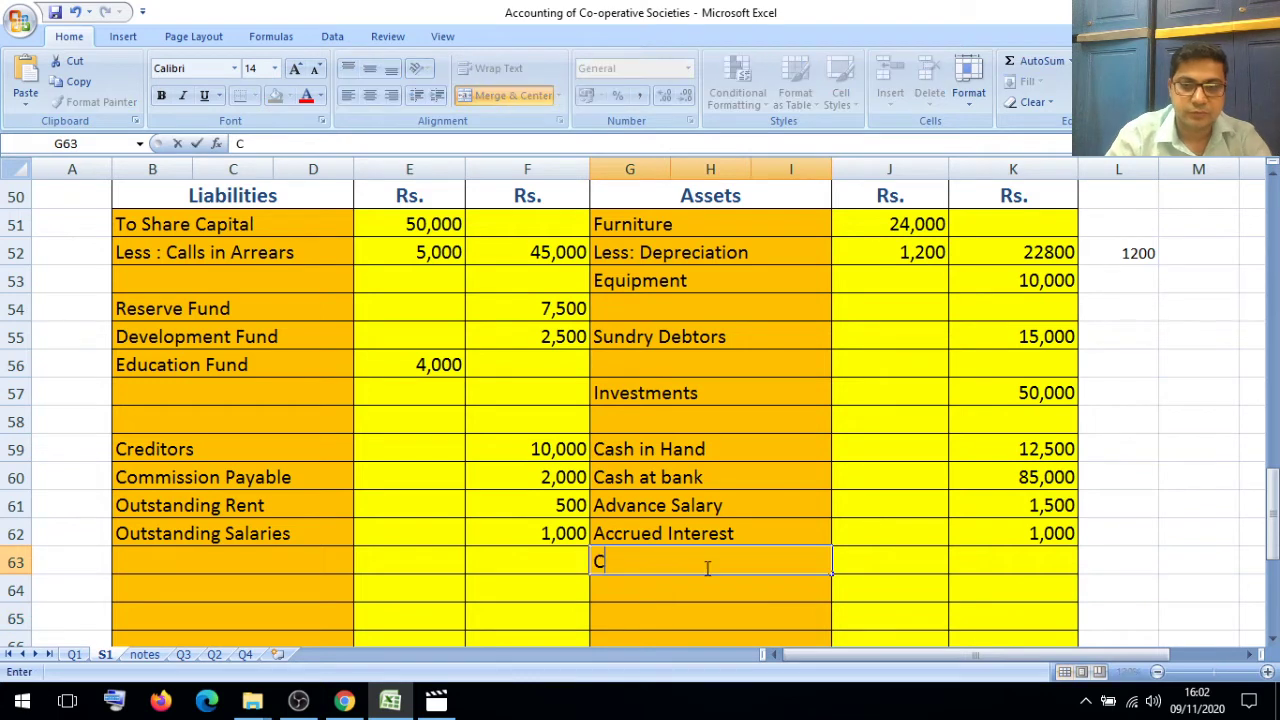
pyautogui.write('ls')
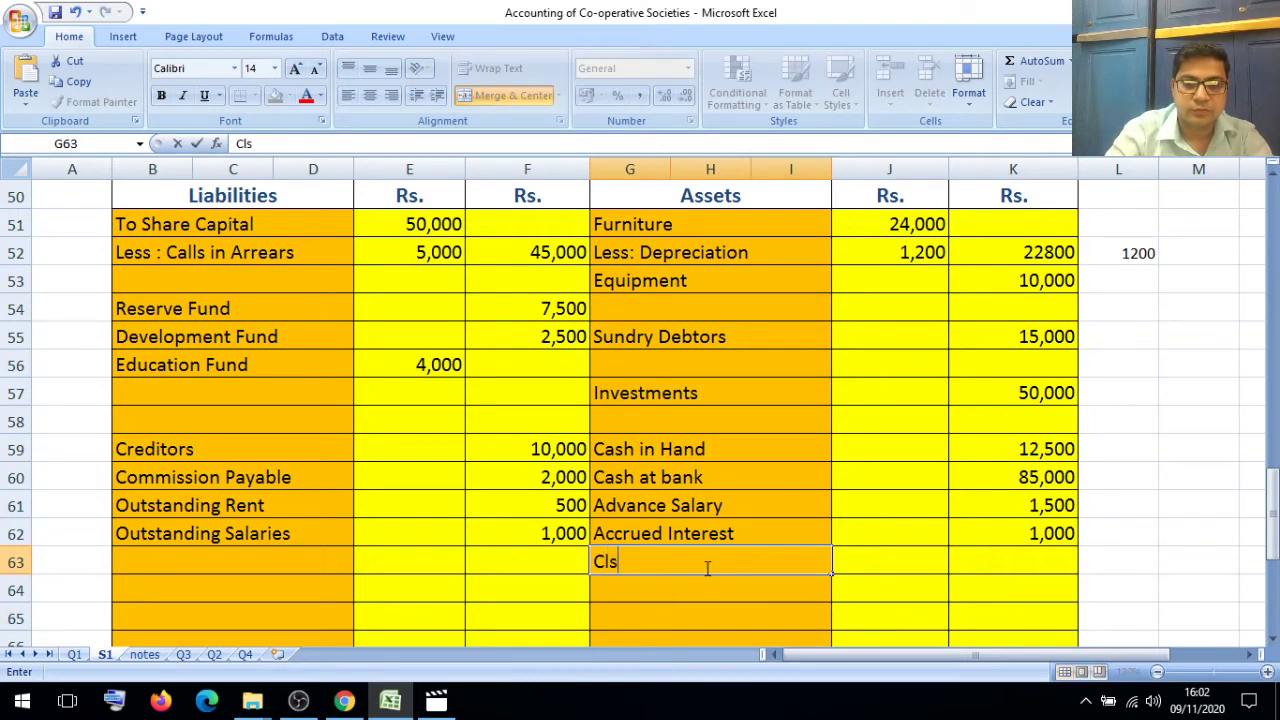
pyautogui.write('osin')
pyautogui.press('BackSpace')
pyautogui.press('BackSpace')
pyautogui.press('BackSpace')
pyautogui.press('BackSpace')
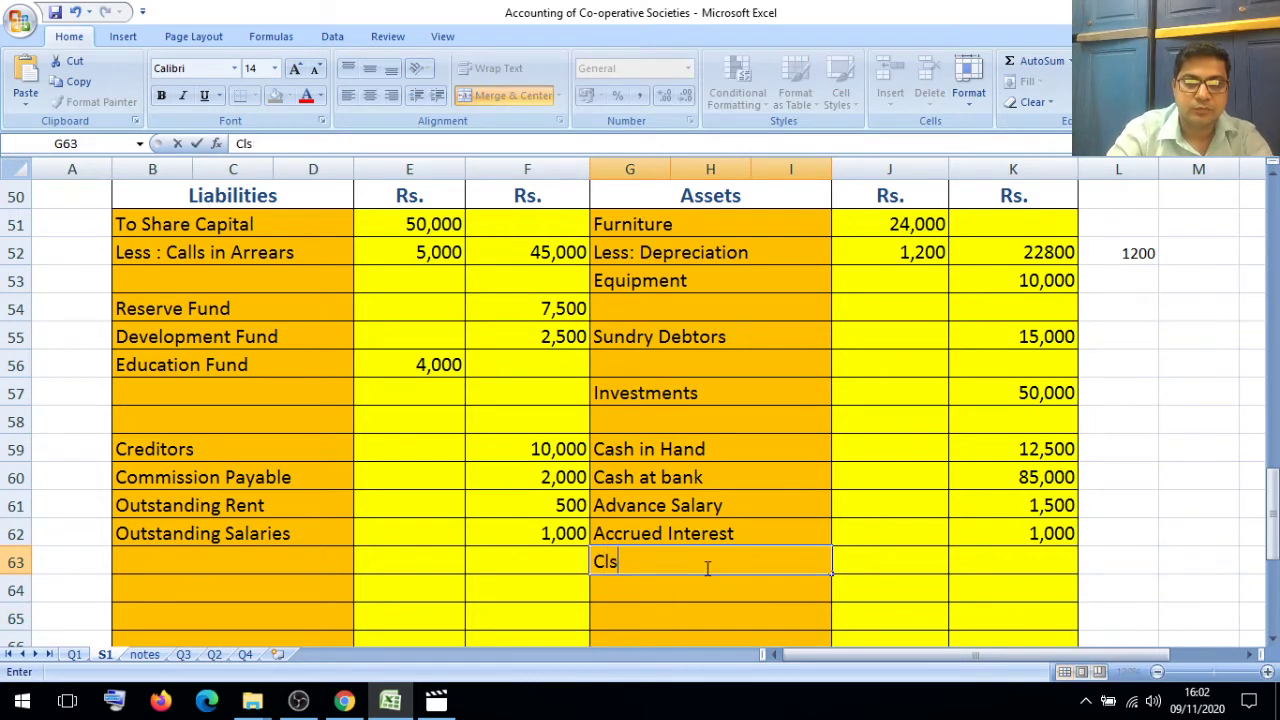
pyautogui.press('BackSpace')
pyautogui.write('osing stock')
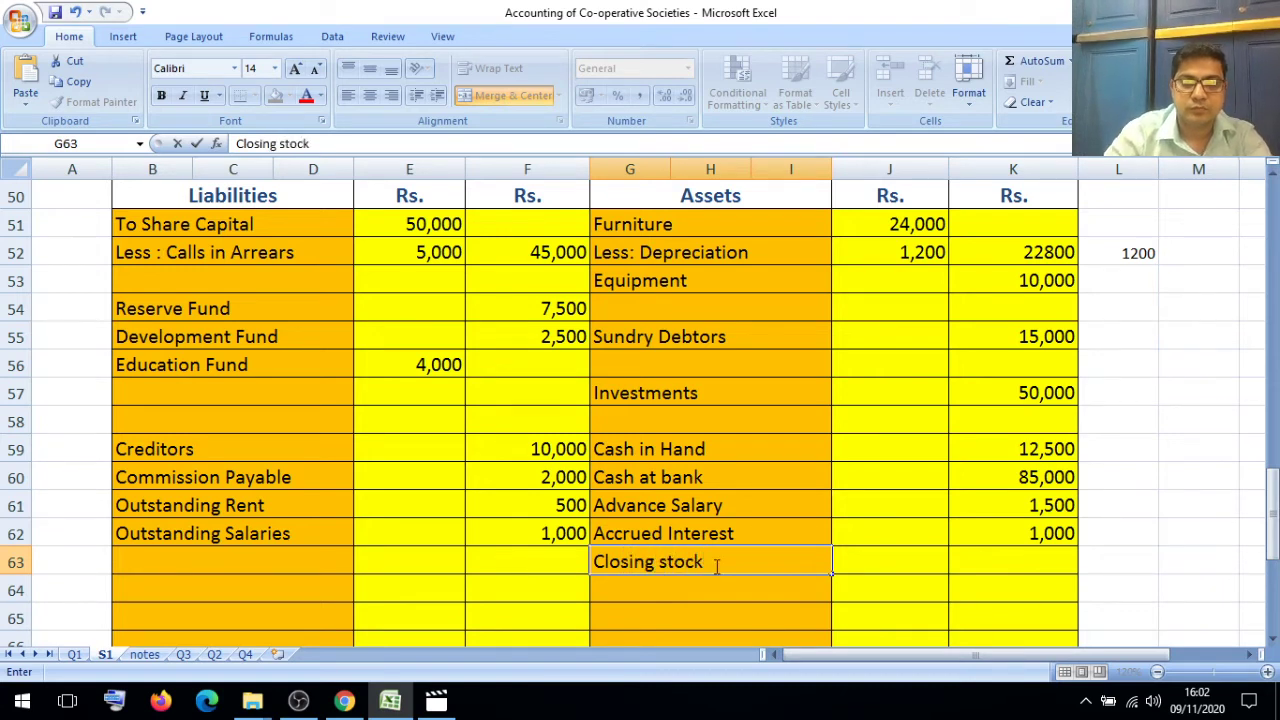
# Step: Enter 70,000 in K63 as the closing stock amount in the Balance Sheet
pyautogui.rightClick(966, 565)
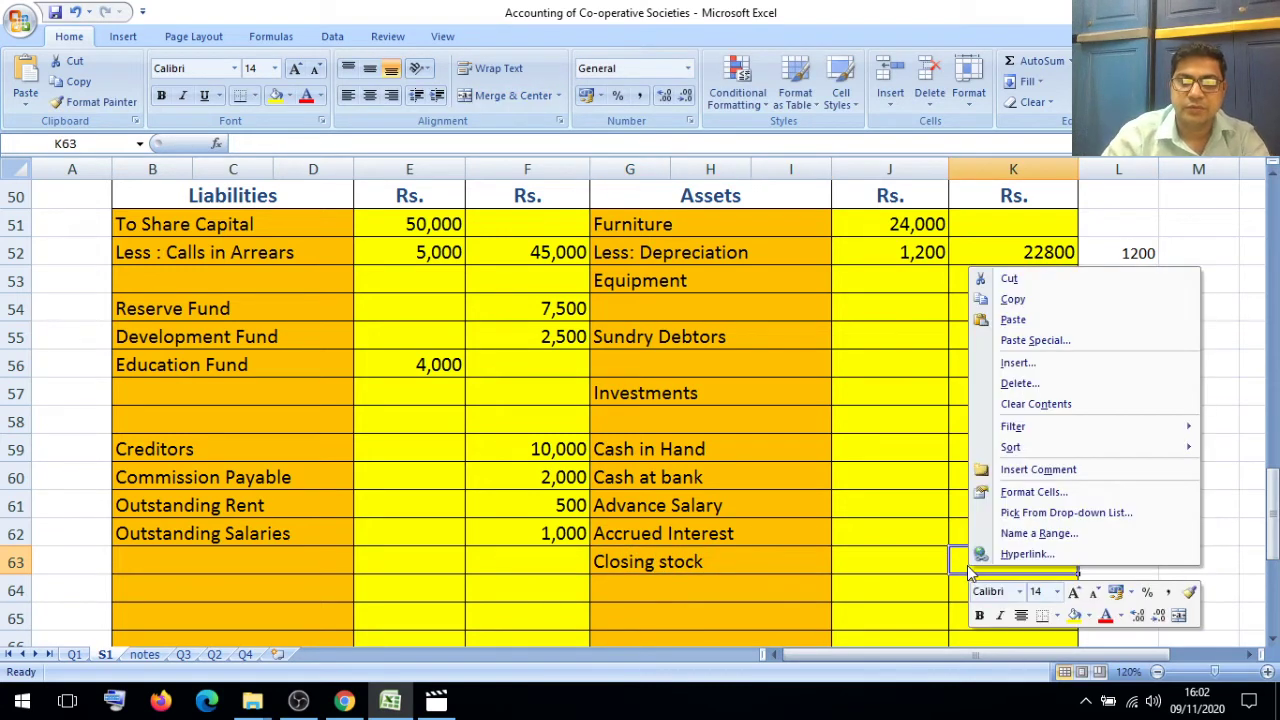
pyautogui.press('Escape')
pyautogui.write('70,0')
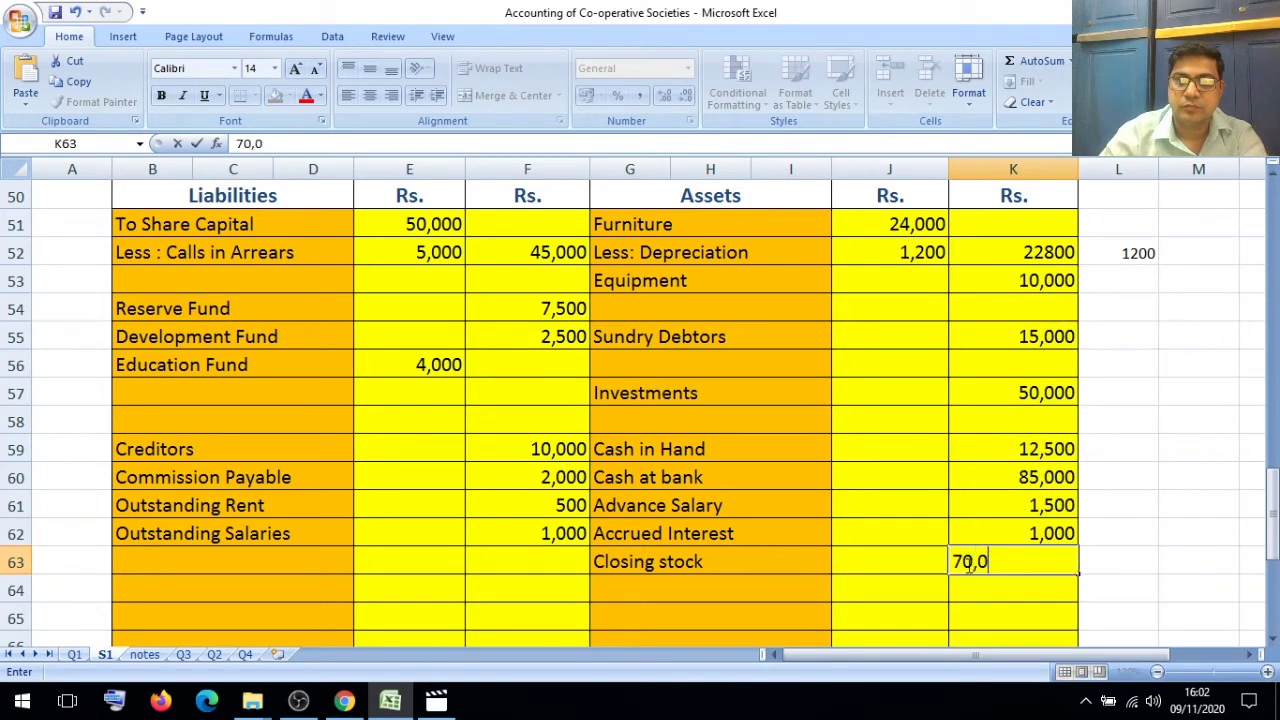
pyautogui.write('00')
pyautogui.click(865, 607)
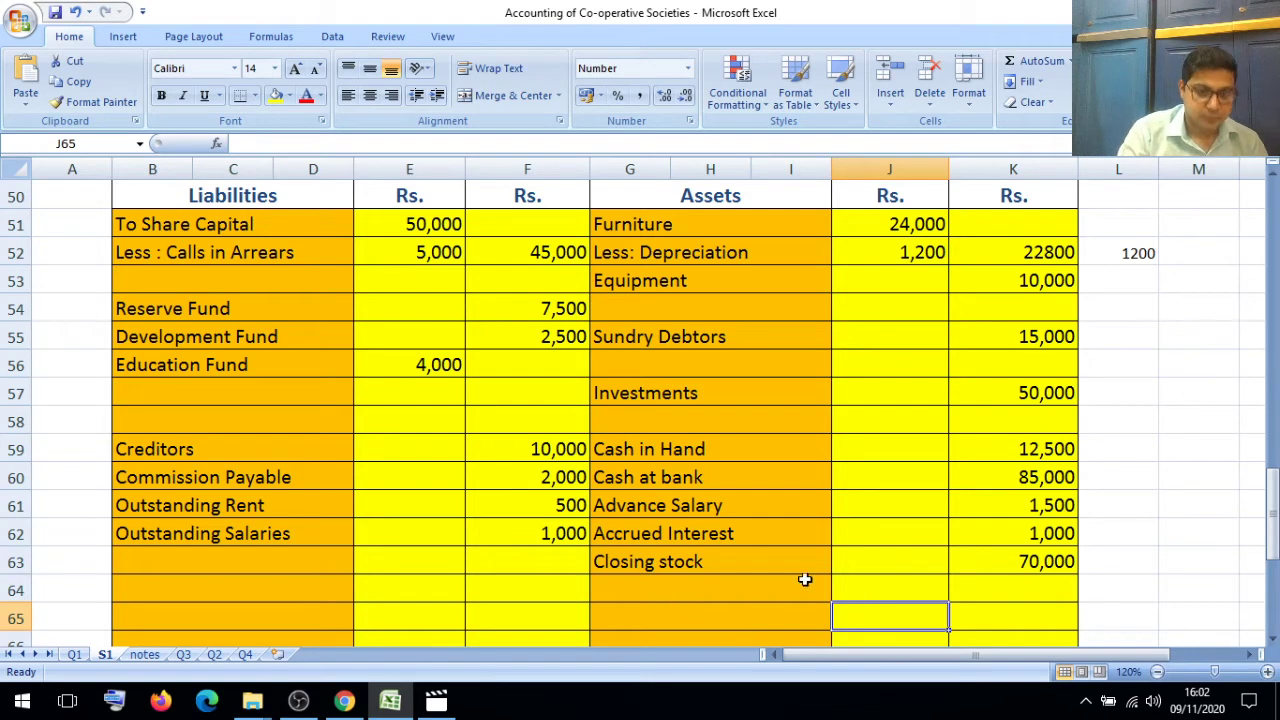
# Step: Check the Education Fund provision, adjustment 8 on Q1, and return to the Balance Sheet on S1
pyautogui.click(76, 654)
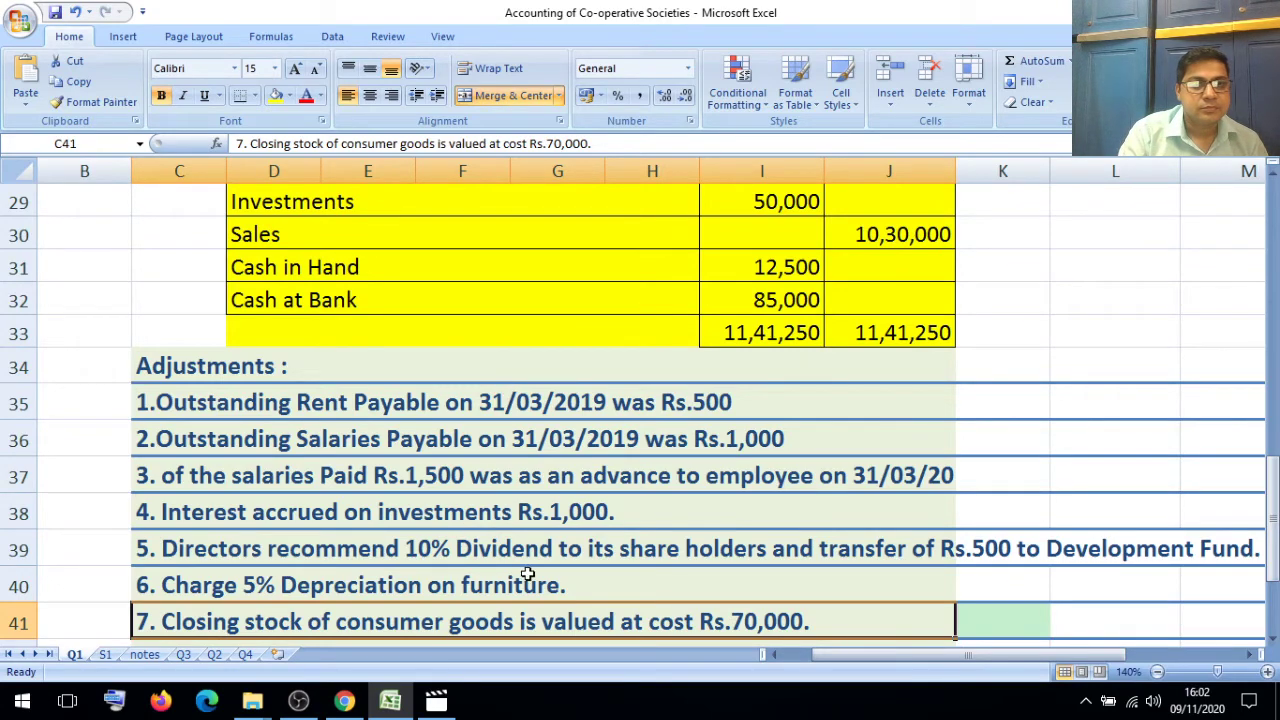
pyautogui.click(1272, 638)
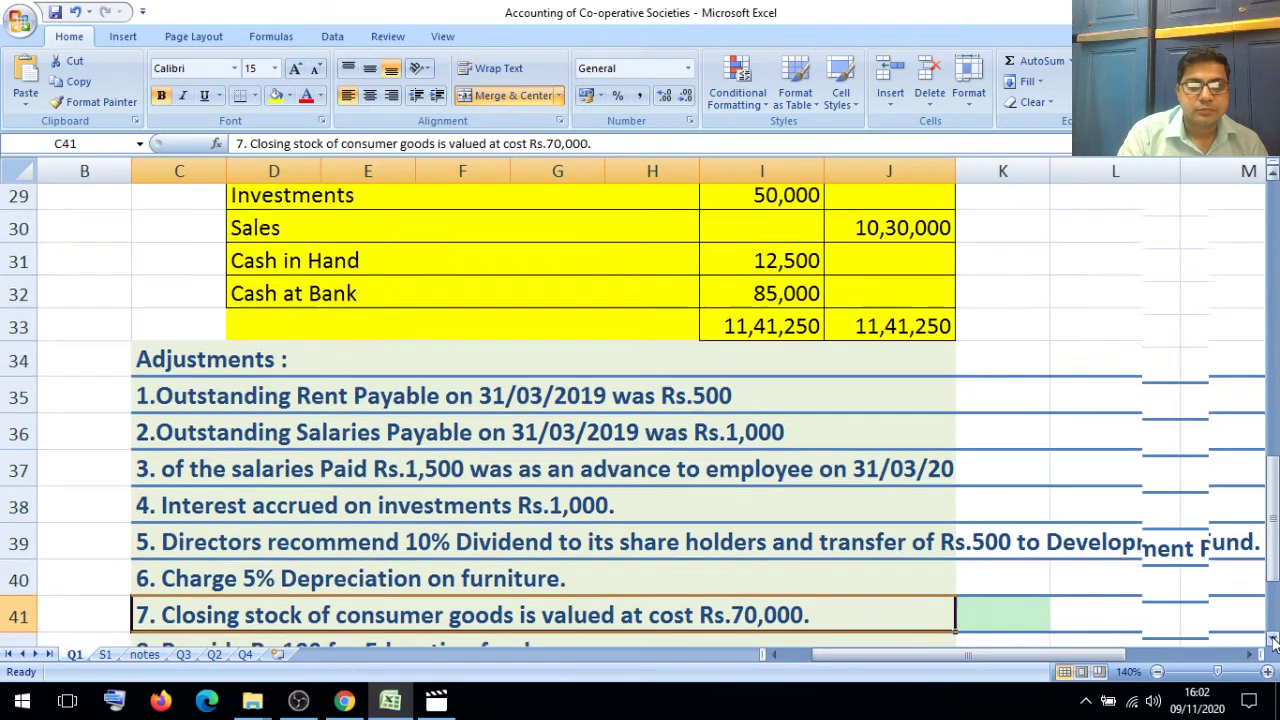
pyautogui.click(1272, 638)
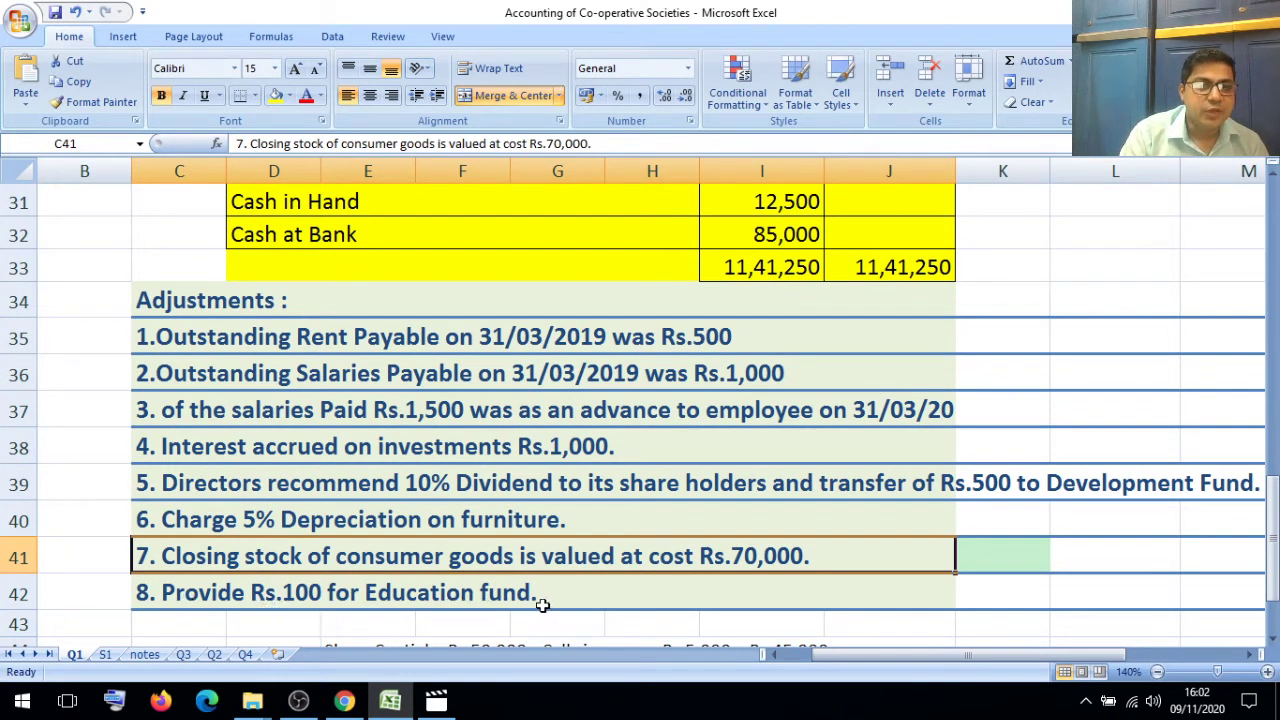
pyautogui.click(104, 654)
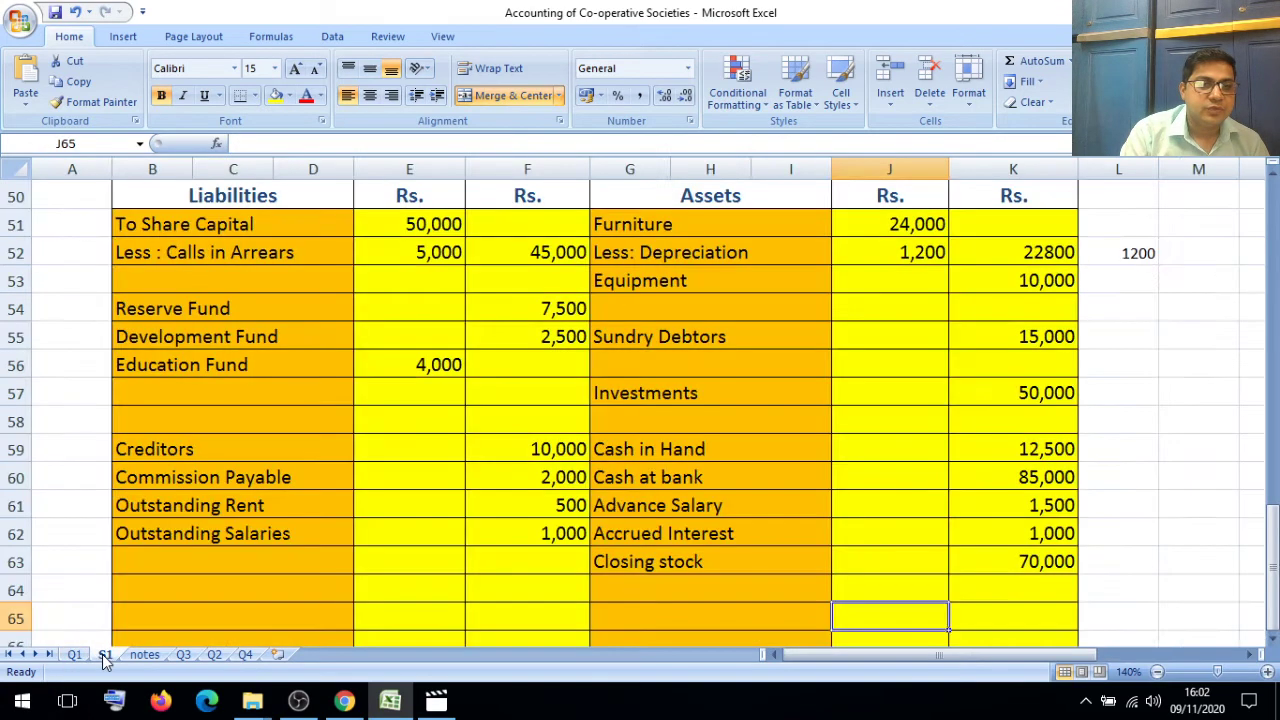
pyautogui.click(295, 581)
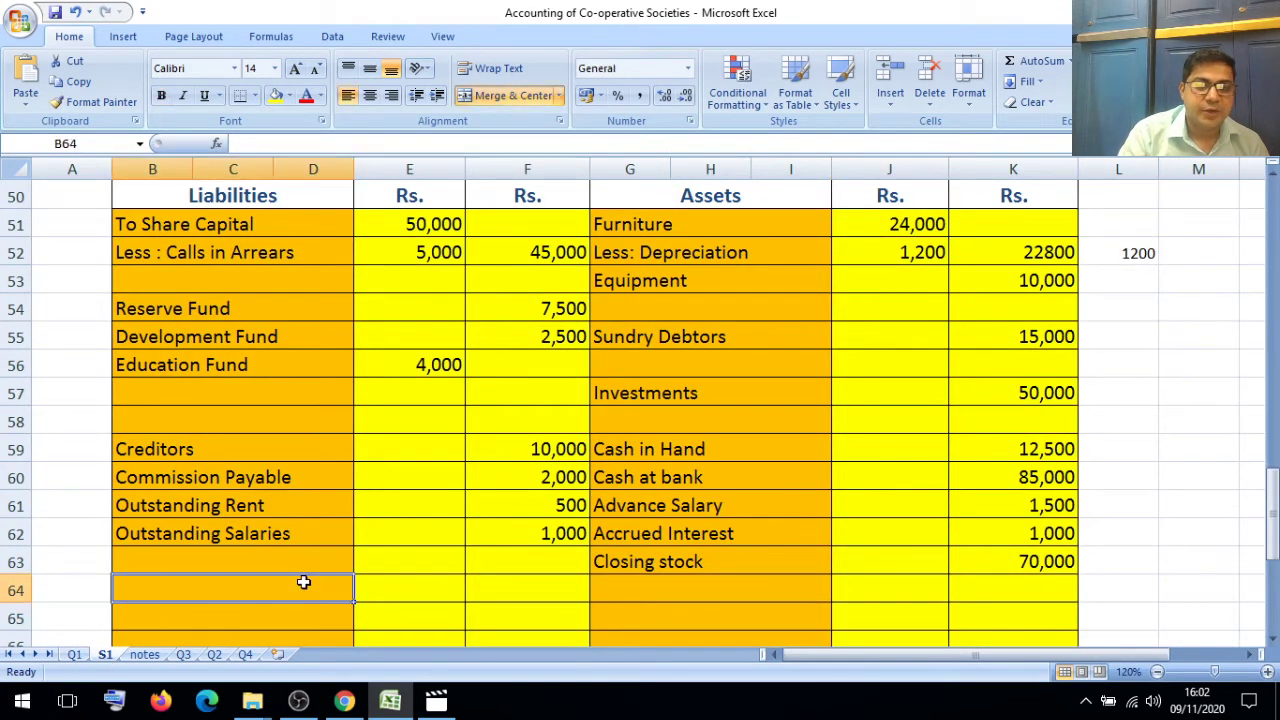
pyautogui.press('Down')
pyautogui.press('Down')
pyautogui.press('Down')
pyautogui.press('Down')
pyautogui.press('Down')
pyautogui.press('Down')
pyautogui.press('Down')
pyautogui.press('Down')
pyautogui.press('Down')
pyautogui.press('Down')
pyautogui.press('Down')
pyautogui.press('Down')
pyautogui.press('Down')
pyautogui.press('Down')
pyautogui.press('Down')
pyautogui.press('Down')
pyautogui.press('Down')
pyautogui.press('Down')
pyautogui.press('Down')
pyautogui.press('Down')
pyautogui.press('Down')
pyautogui.press('Down')
pyautogui.press('Down')
pyautogui.press('Down')
pyautogui.press('Down')
pyautogui.press('Down')
pyautogui.press('Down')
pyautogui.press('Down')
pyautogui.press('Down')
pyautogui.press('Down')
pyautogui.press('Down')
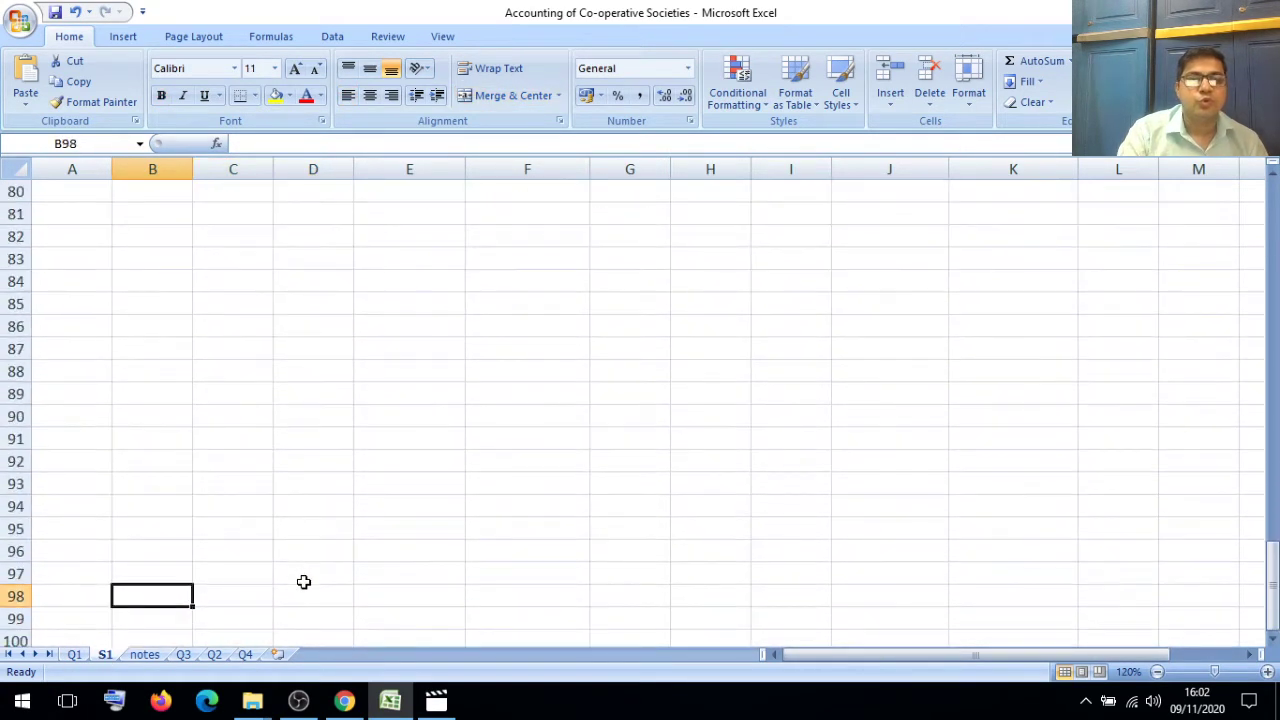
pyautogui.press('Up')
pyautogui.press('Up')
pyautogui.press('Up')
pyautogui.press('Up')
pyautogui.press('Up')
pyautogui.press('Up')
pyautogui.press('Up')
pyautogui.press('Up')
pyautogui.press('Up')
pyautogui.press('Up')
pyautogui.press('Up')
pyautogui.press('Up')
pyautogui.press('Up')
pyautogui.press('Up')
pyautogui.press('Up')
pyautogui.press('Up')
pyautogui.press('Up')
pyautogui.press('Up')
pyautogui.press('Up')
pyautogui.press('Up')
pyautogui.press('Up')
pyautogui.press('Up')
pyautogui.press('Up')
pyautogui.press('Up')
pyautogui.press('Up')
pyautogui.press('Up')
pyautogui.press('Up')
pyautogui.press('Up')
pyautogui.press('Up')
pyautogui.press('Up')
pyautogui.press('Up')
pyautogui.press('Up')
pyautogui.press('Up')
pyautogui.press('Up')
pyautogui.press('Up')
pyautogui.press('Up')
pyautogui.press('Up')
pyautogui.press('Up')
pyautogui.press('Up')
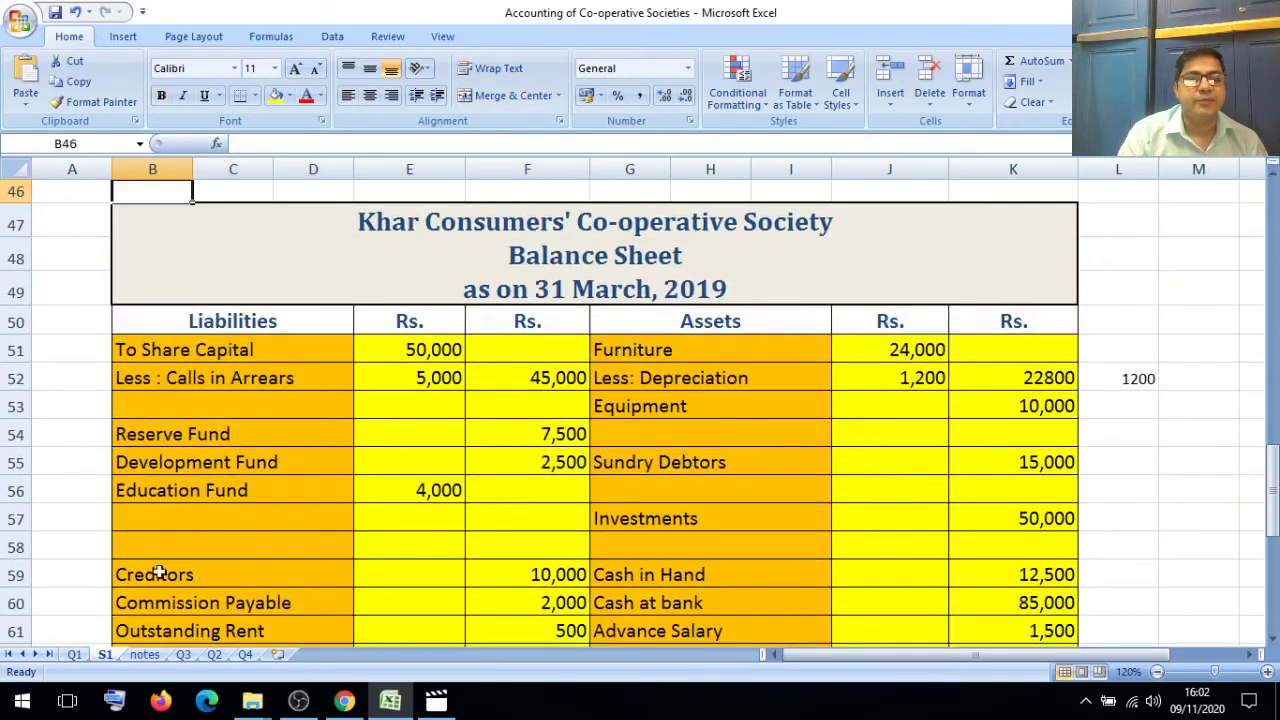
# Step: Label the empty balance sheet liabilities row beneath Education Fund "Add: Transfer"
pyautogui.click(164, 525)
pyautogui.write('Ass')
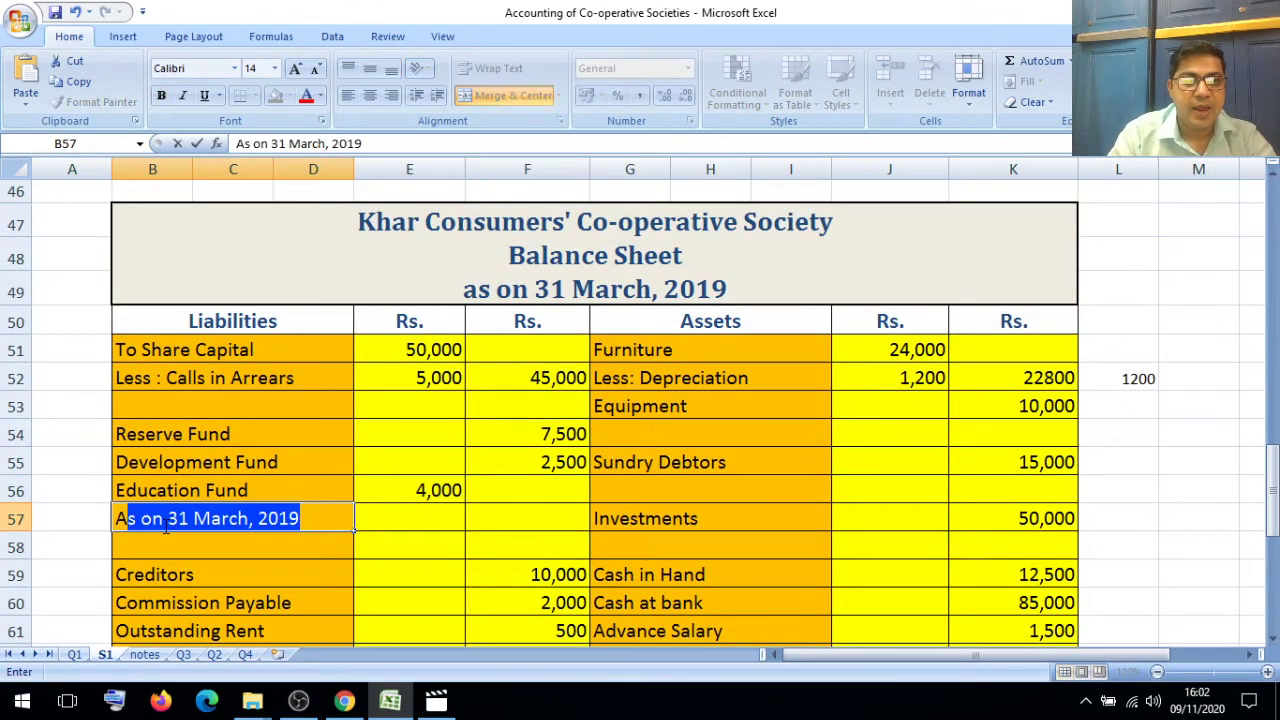
pyautogui.press('BackSpace')
pyautogui.press('BackSpace')
pyautogui.write('d')
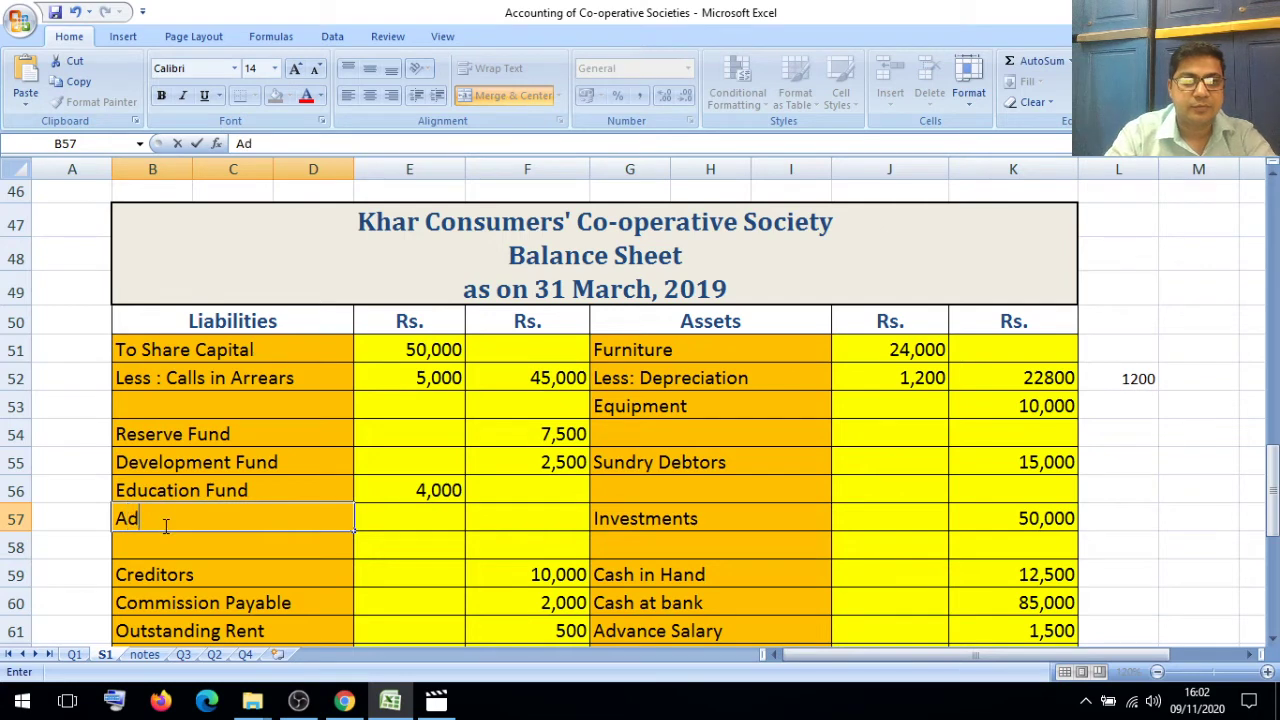
pyautogui.write('d: ')
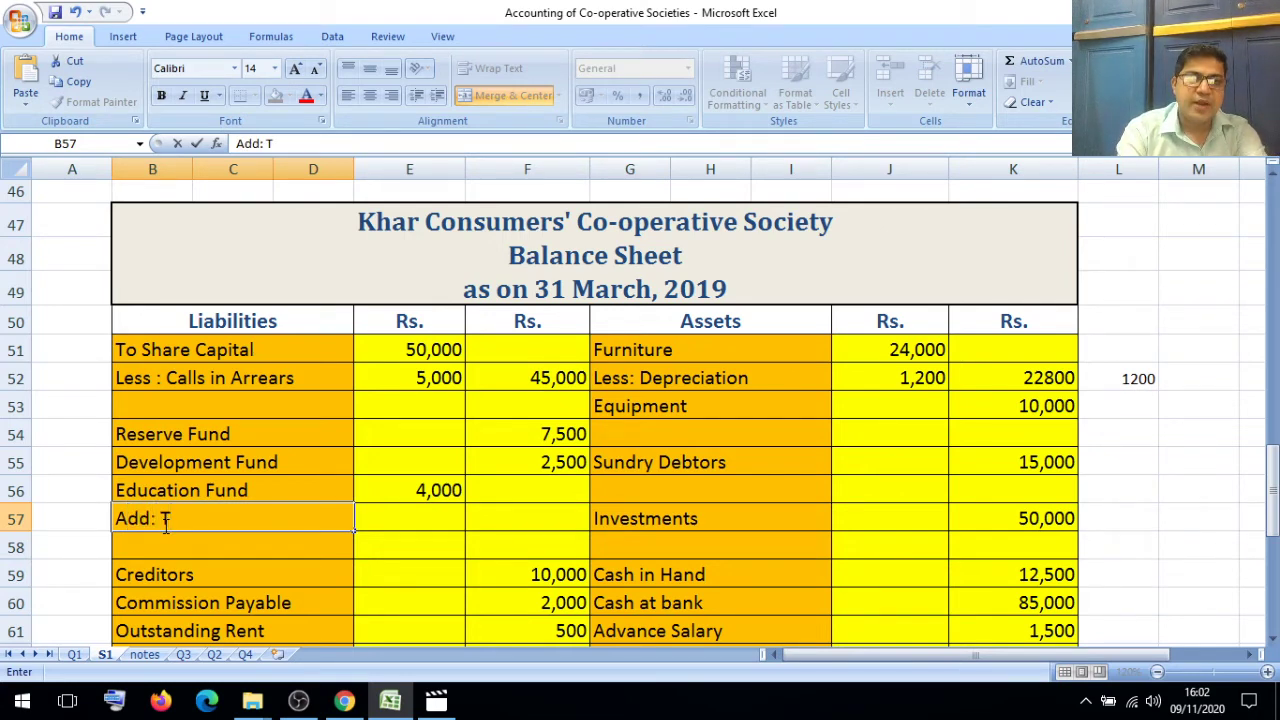
pyautogui.write('Transfer')
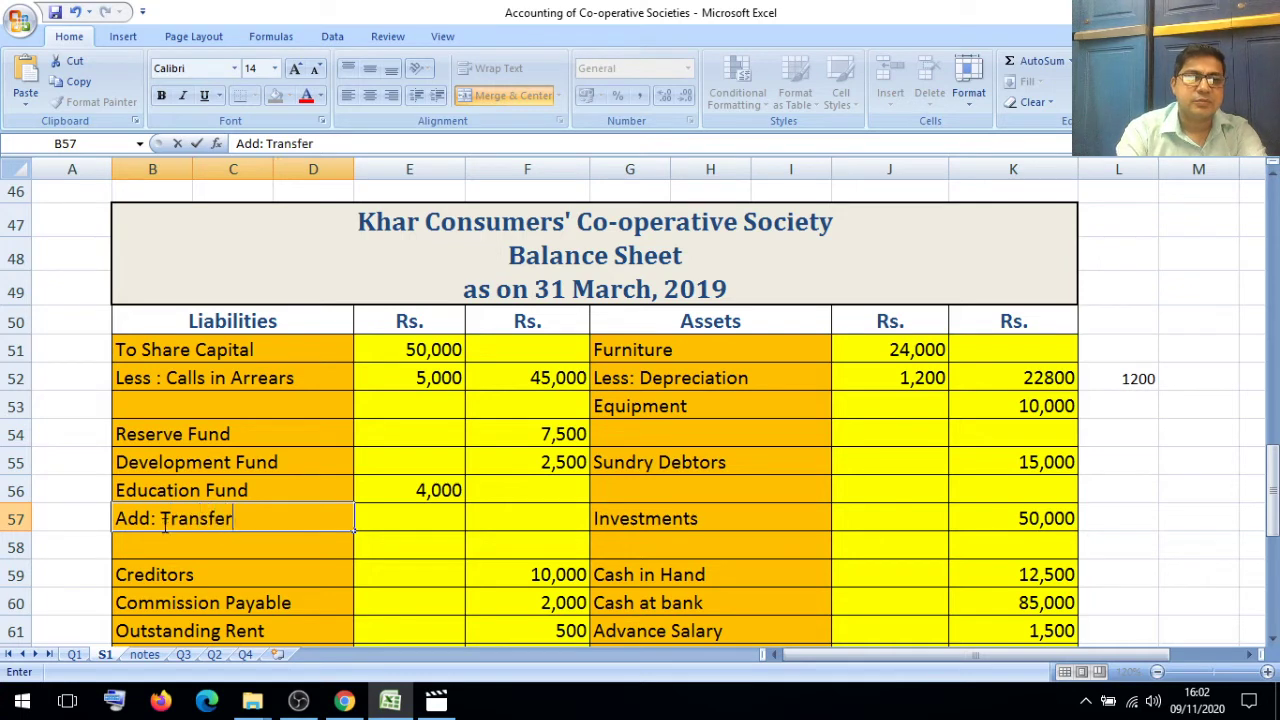
# Step: Enter 100 as the transfer amount in E57 and 4,100 as the Education Fund total in F57
pyautogui.press('Tab')
pyautogui.write('100')
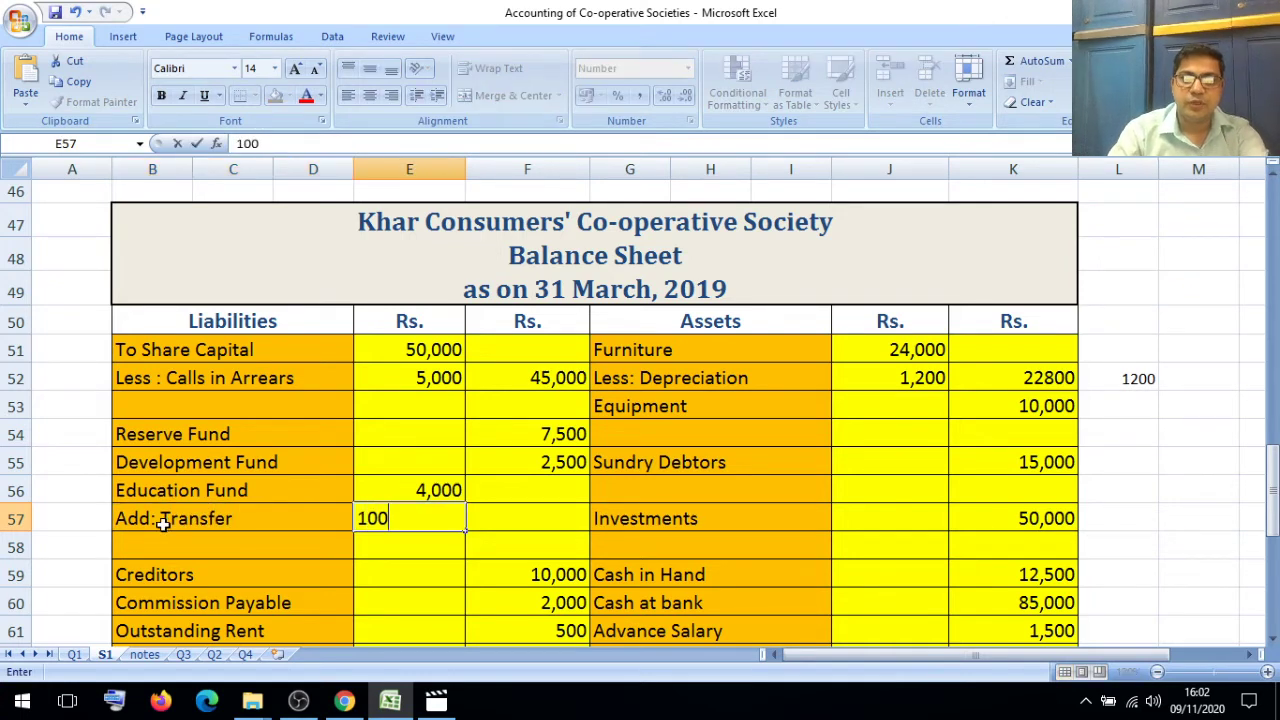
pyautogui.press('Tab')
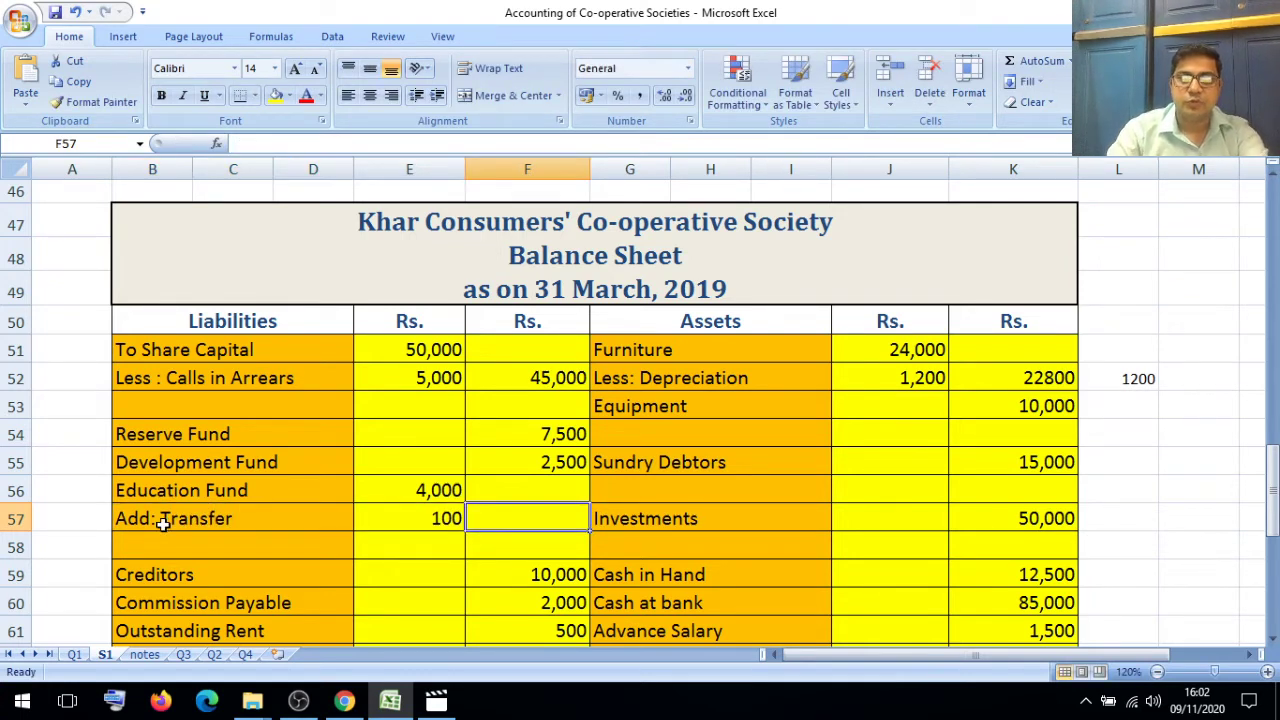
pyautogui.write('4,100')
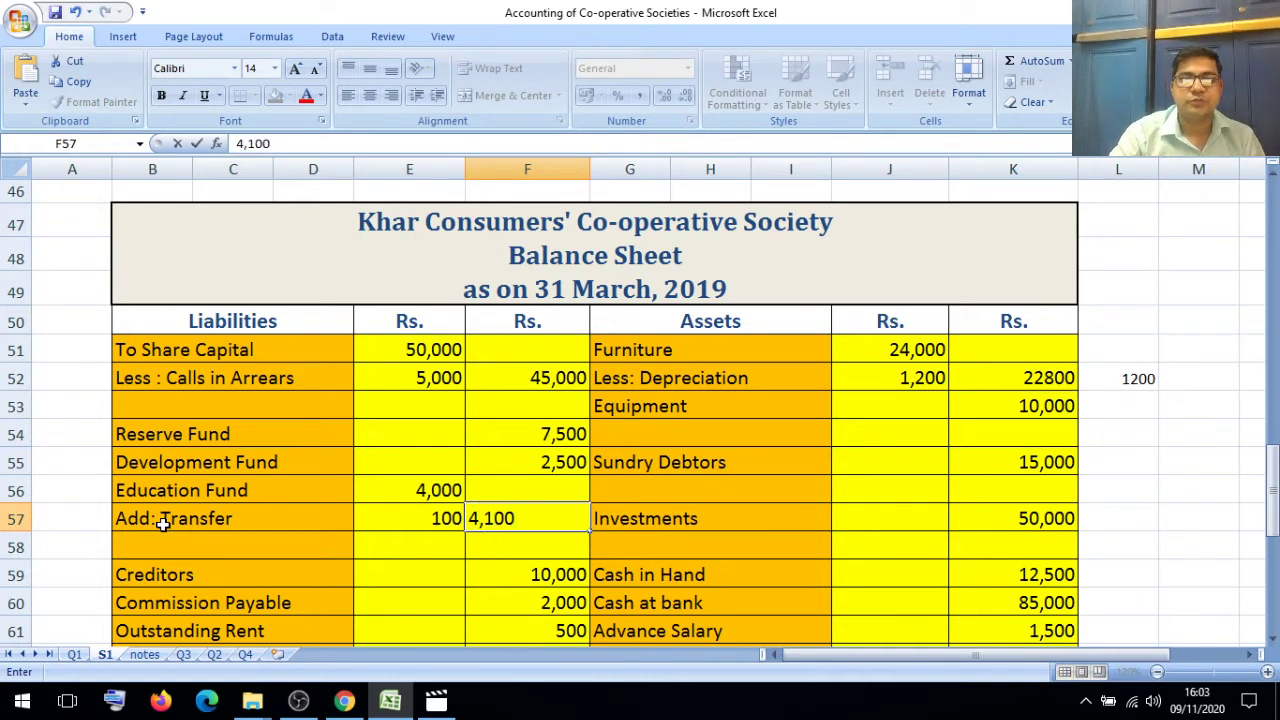
pyautogui.click(290, 565)
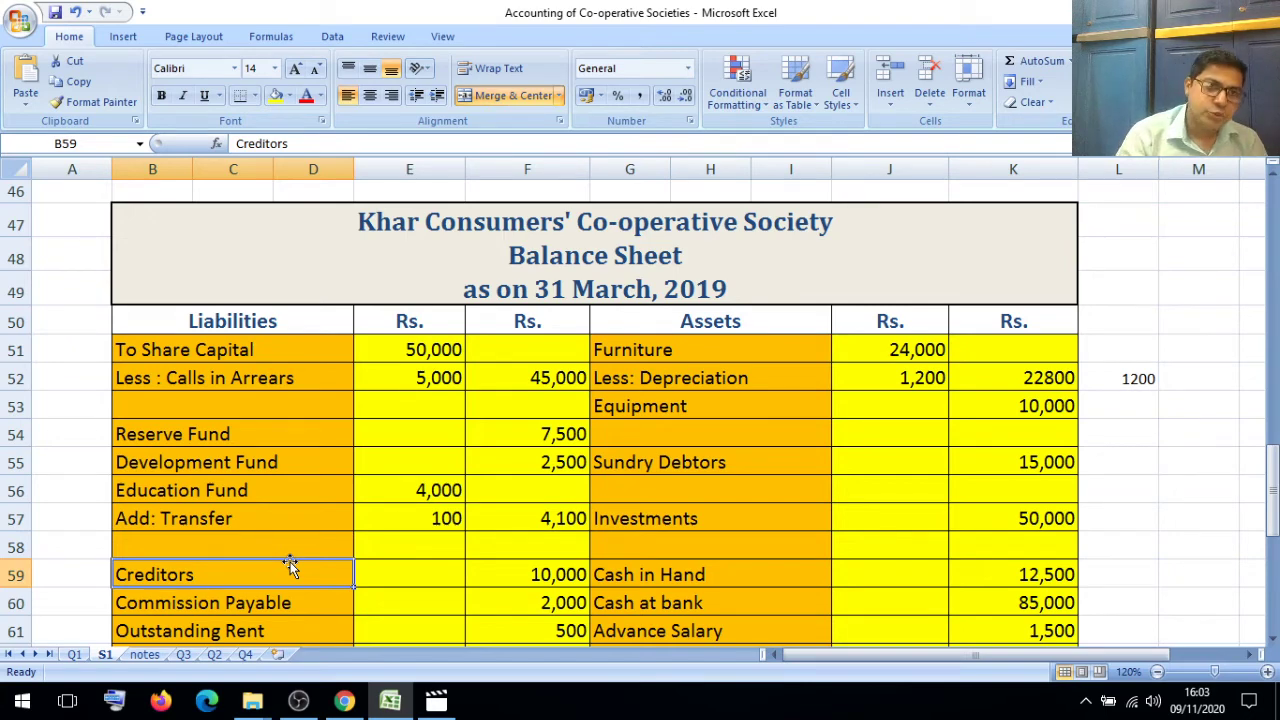
# Step: Add the entry "To Contribution to Education Fund" below furniture depreciation in the Profit and Loss Account, in row 30
pyautogui.press('Up')
pyautogui.press('Up')
pyautogui.press('Up')
pyautogui.press('Up')
pyautogui.press('Up')
pyautogui.press('Up')
pyautogui.press('Up')
pyautogui.press('Up')
pyautogui.press('Up')
pyautogui.press('Up')
pyautogui.press('Up')
pyautogui.press('Up')
pyautogui.press('Up')
pyautogui.press('Up')
pyautogui.press('Up')
pyautogui.press('Up')
pyautogui.press('Up')
pyautogui.press('Up')
pyautogui.press('Up')
pyautogui.press('Up')
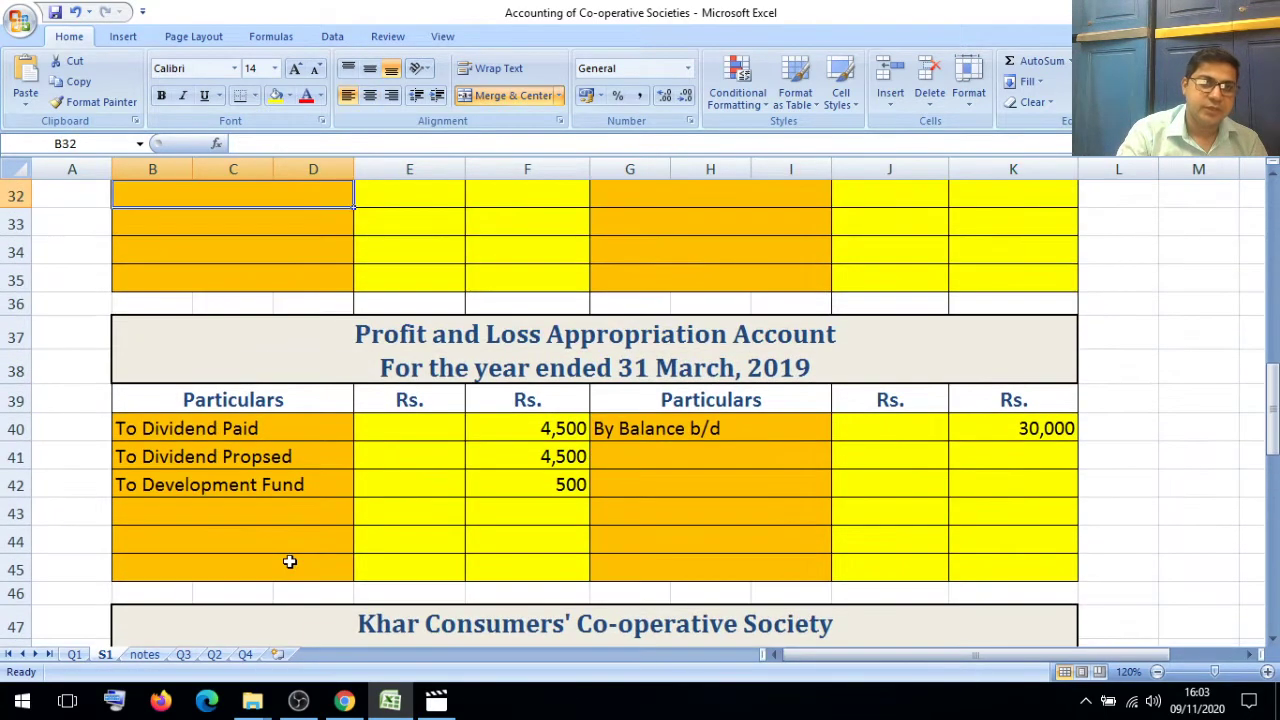
pyautogui.press('Up')
pyautogui.press('Up')
pyautogui.press('Up')
pyautogui.press('Up')
pyautogui.press('Up')
pyautogui.press('Up')
pyautogui.press('Up')
pyautogui.press('Up')
pyautogui.press('Up')
pyautogui.press('Up')
pyautogui.press('Up')
pyautogui.press('Up')
pyautogui.press('Up')
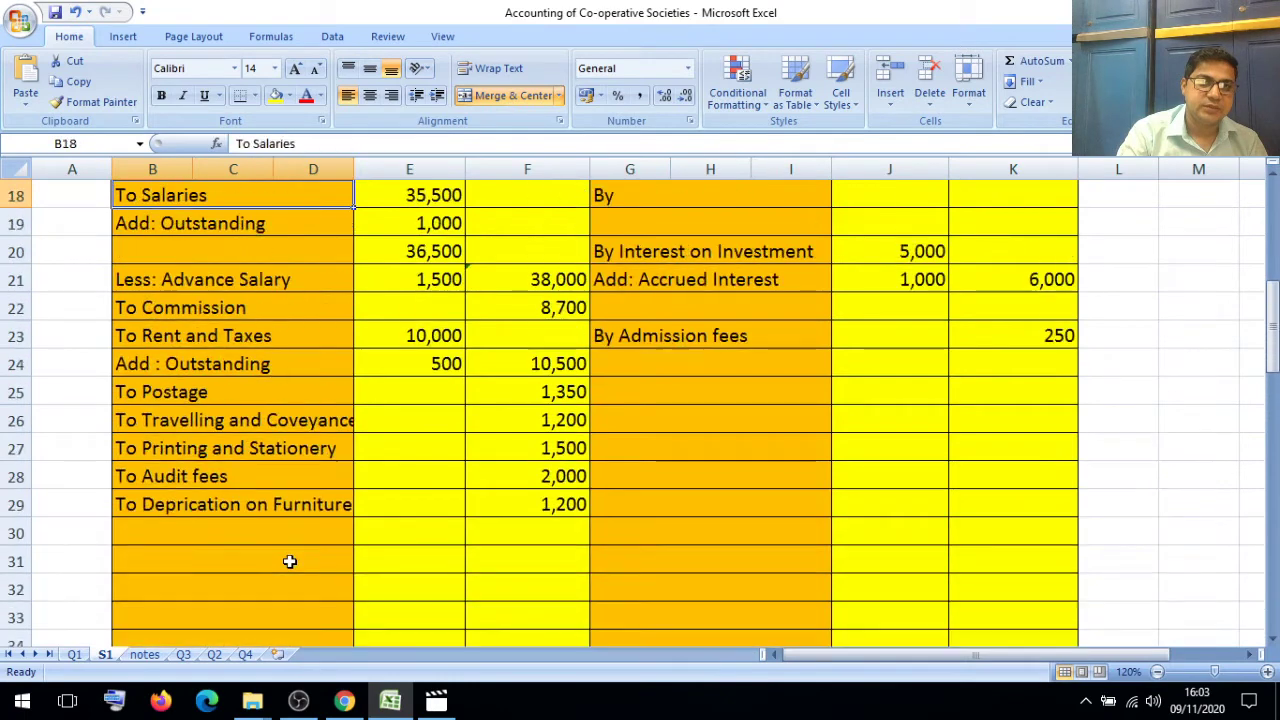
pyautogui.click(145, 540)
pyautogui.write('T')
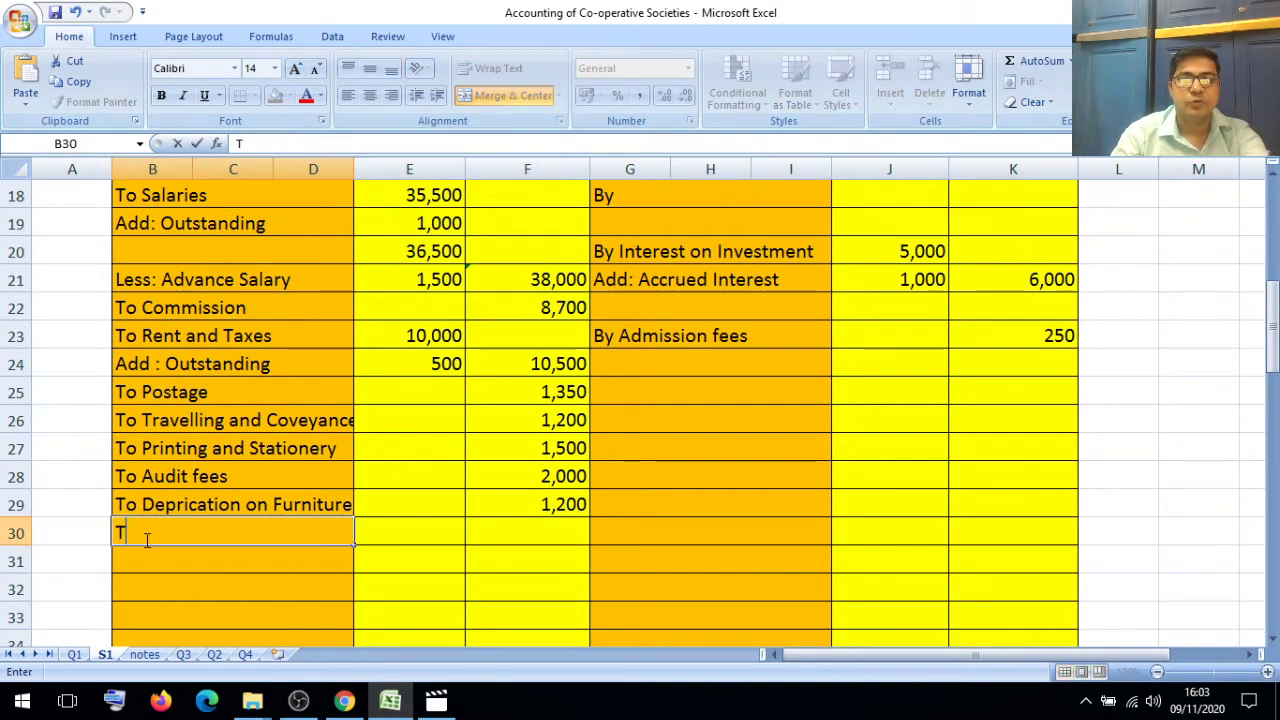
pyautogui.write('o Contribution')
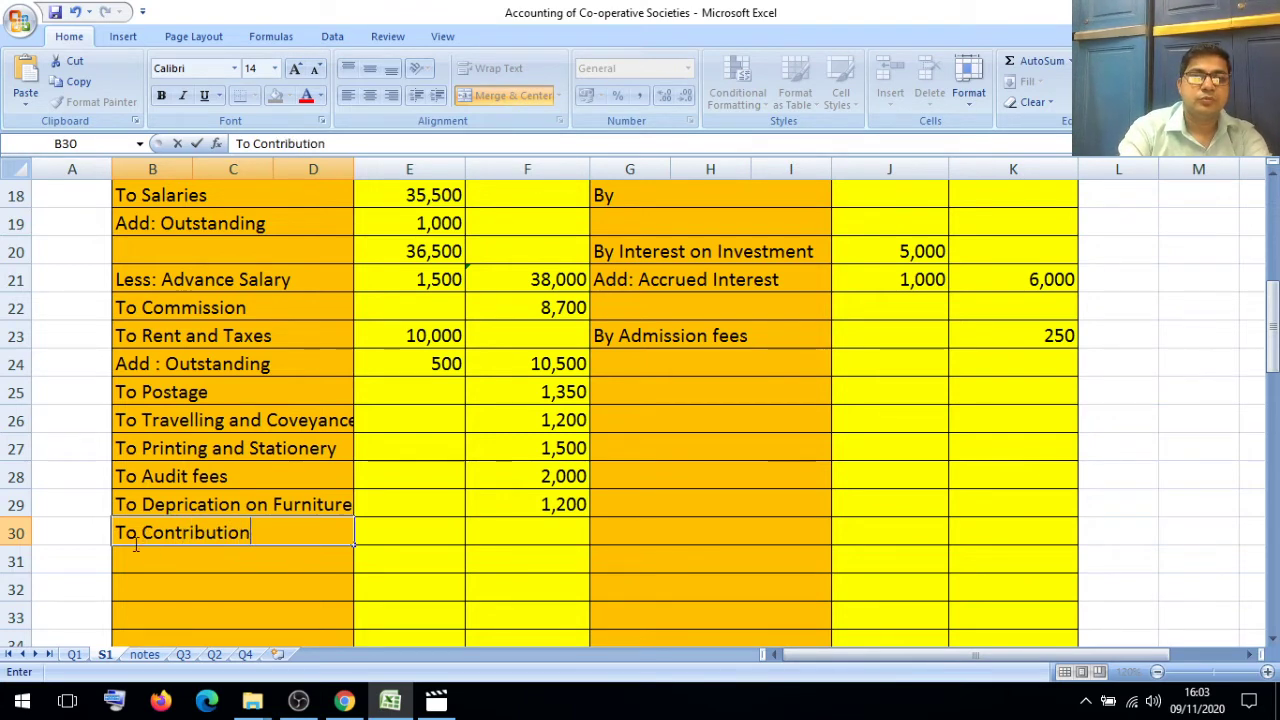
pyautogui.write('  to Educ')
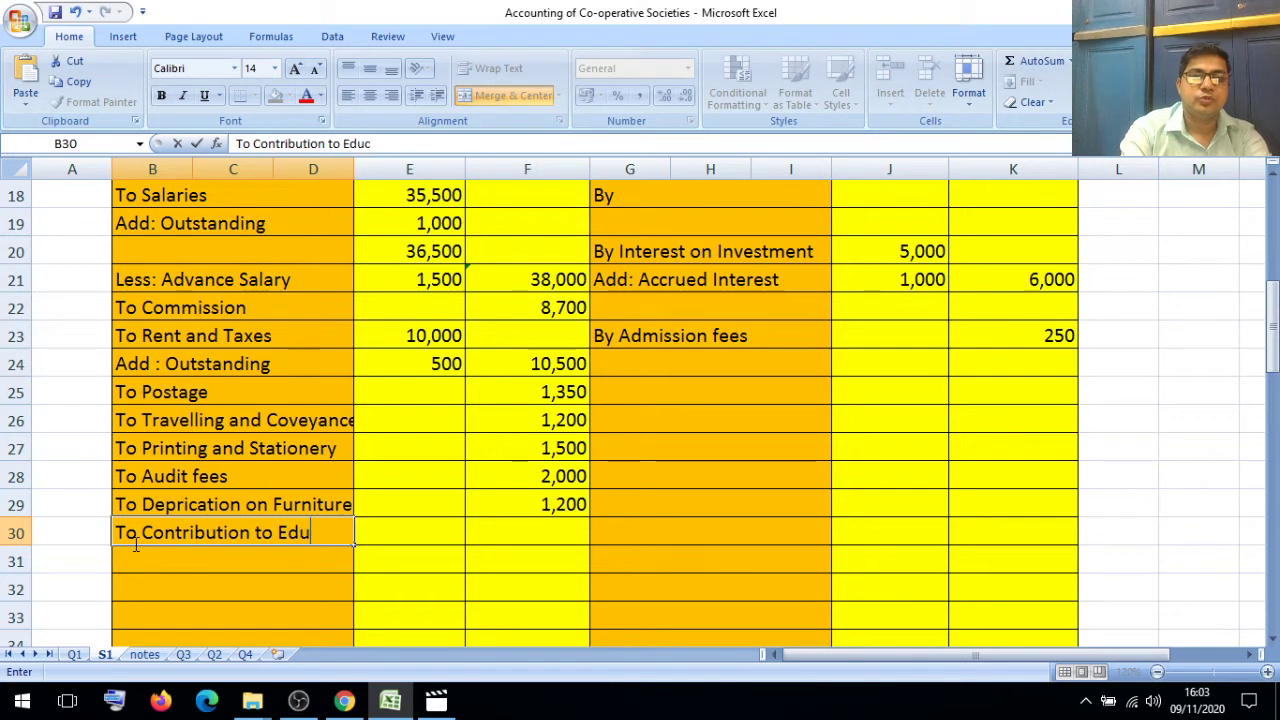
pyautogui.write('ation Fu')
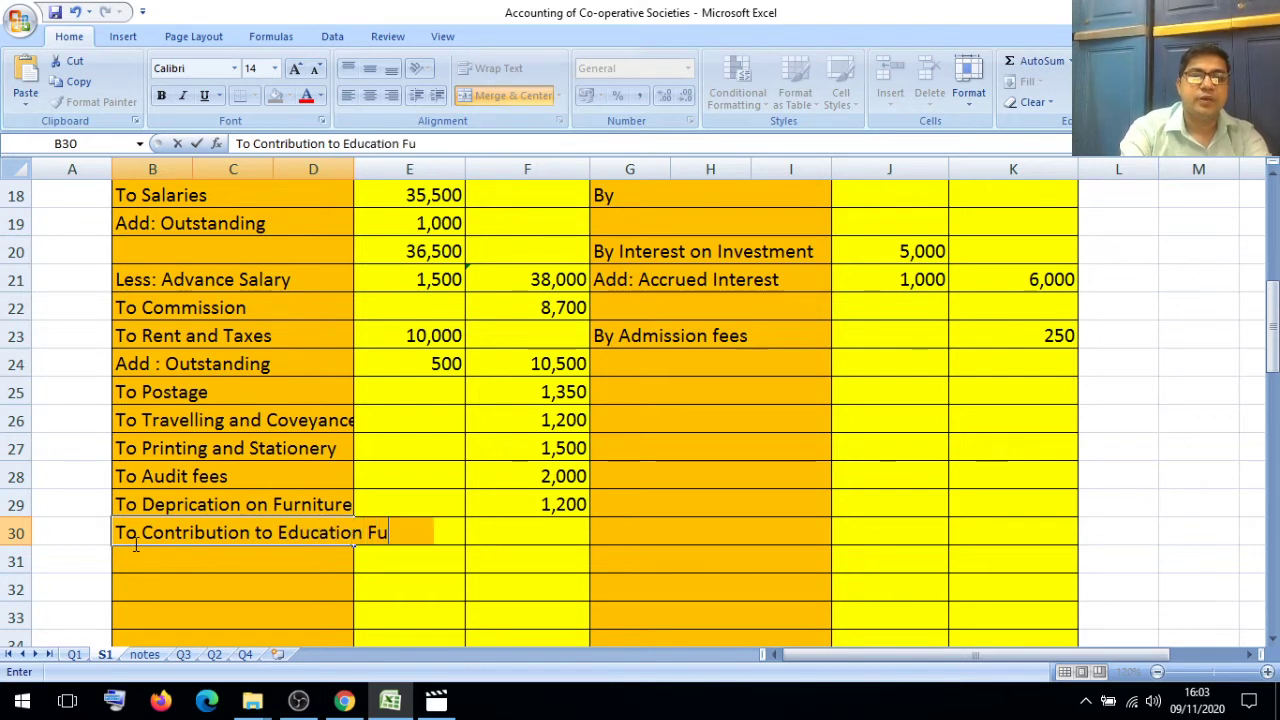
pyautogui.write('nd')
# Step: Enter 100 in F30 as the amount of the Education Fund contribution
pyautogui.click(540, 550)
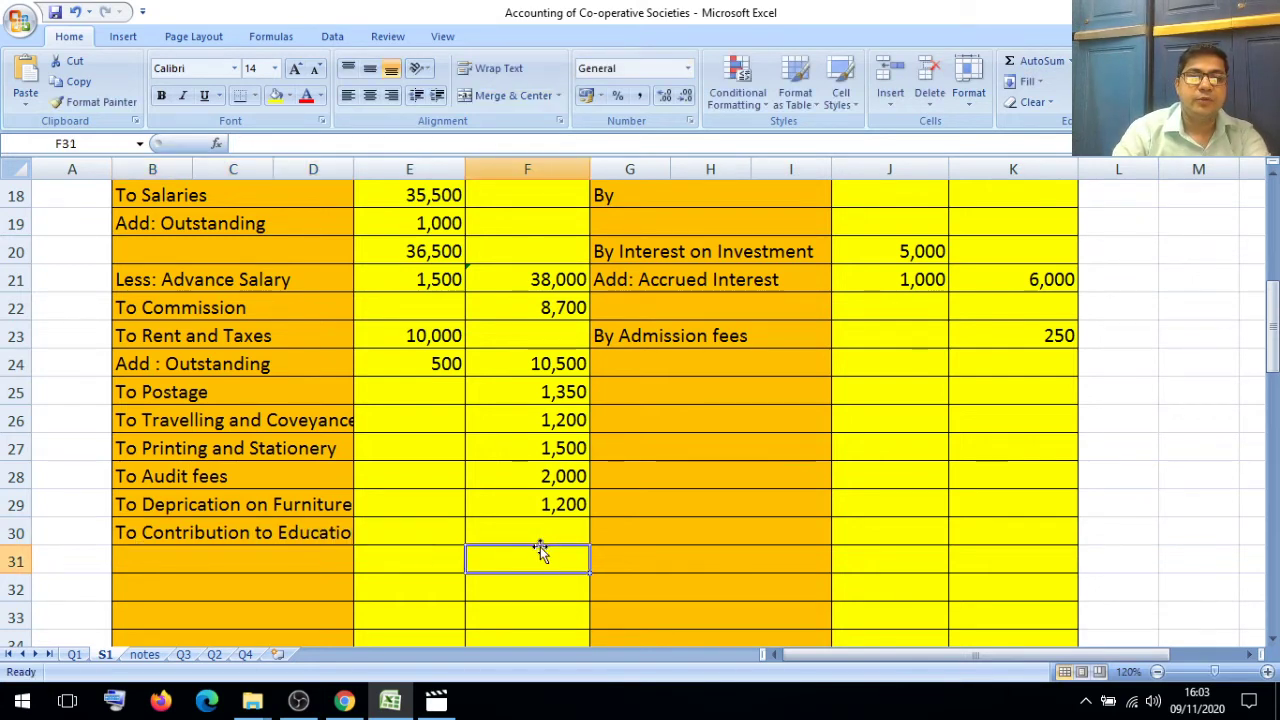
pyautogui.click(545, 525)
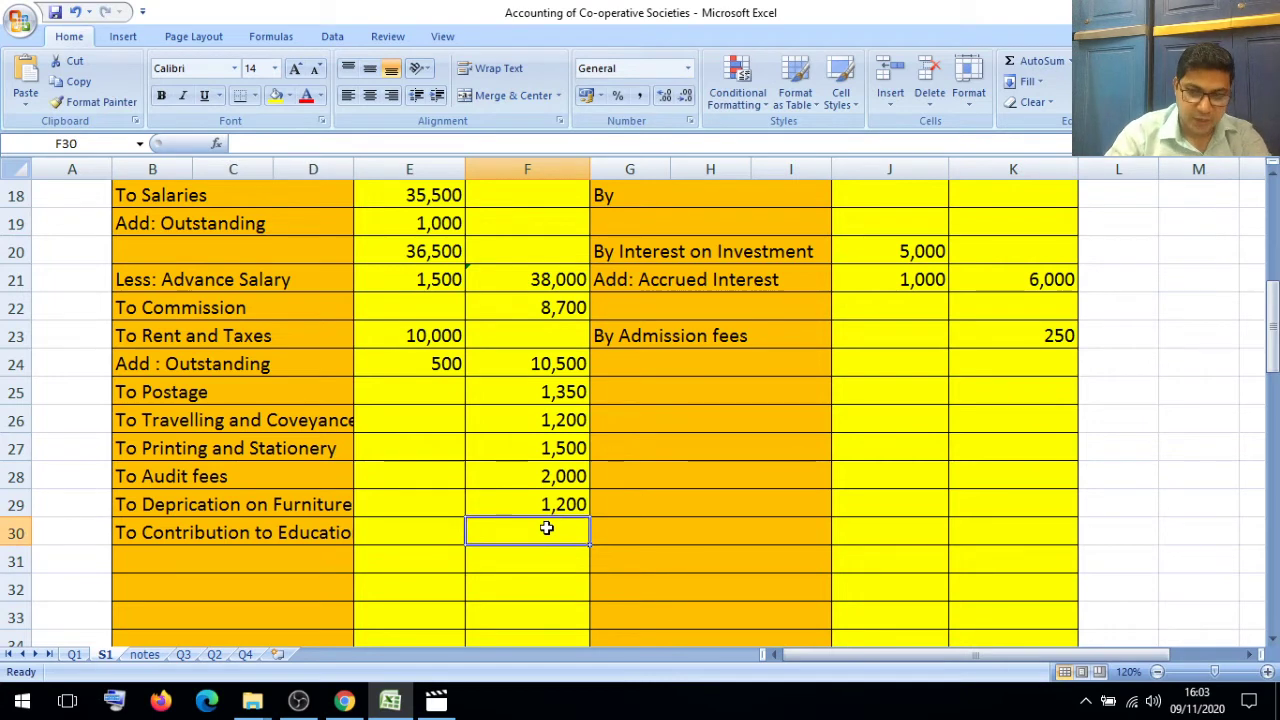
pyautogui.write('100')
pyautogui.click(529, 563)
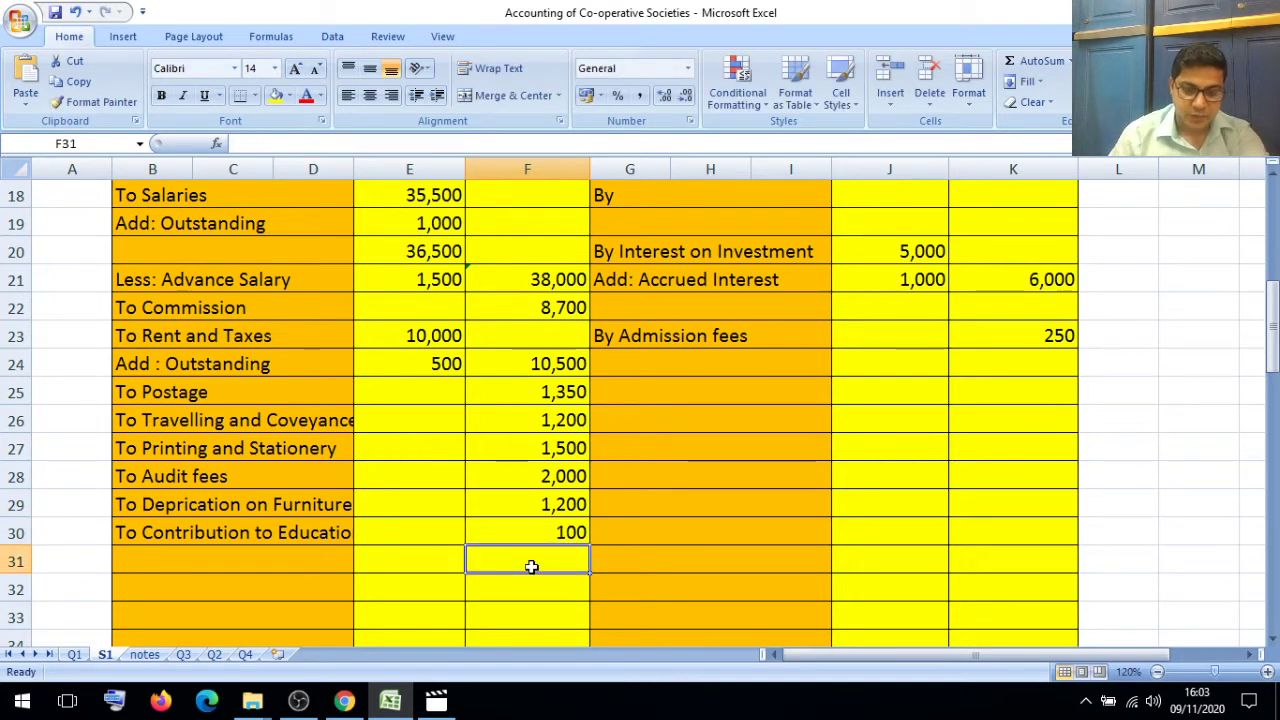
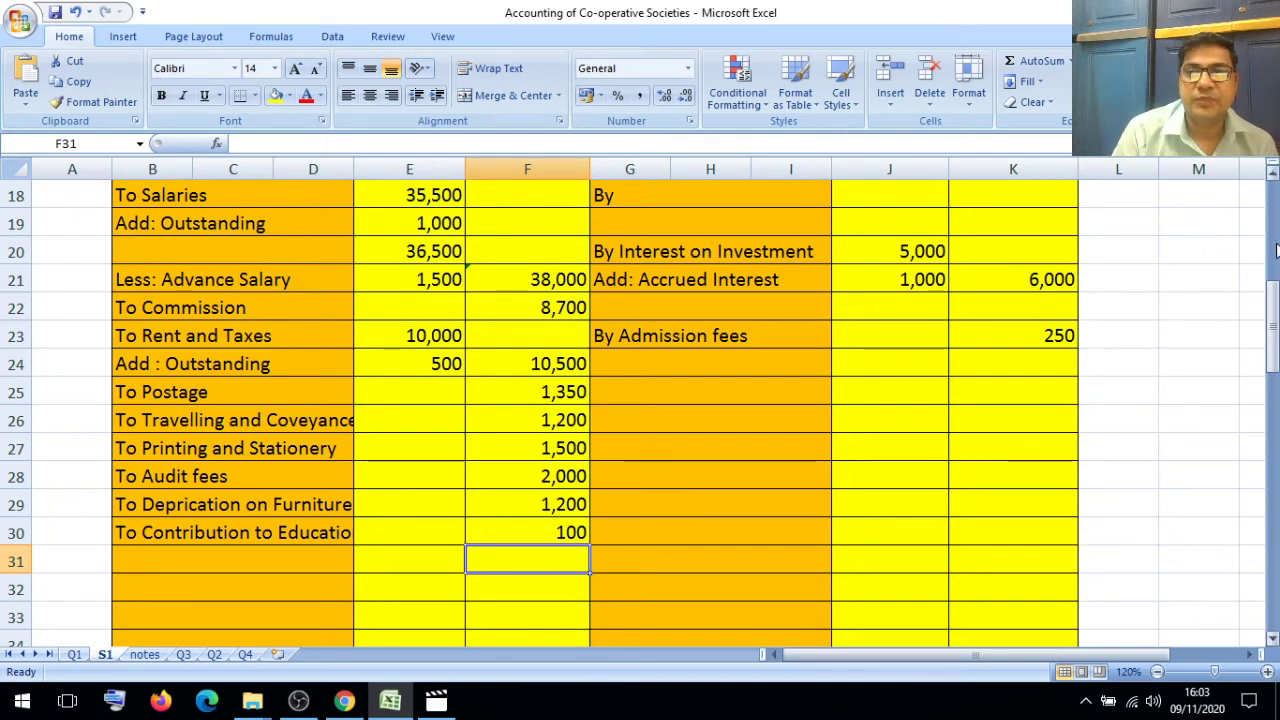
# Step: Total the Trading Account's credit side in K12 with the formula =sum(K7:K8)
pyautogui.click(1273, 174)
pyautogui.click(1273, 174)
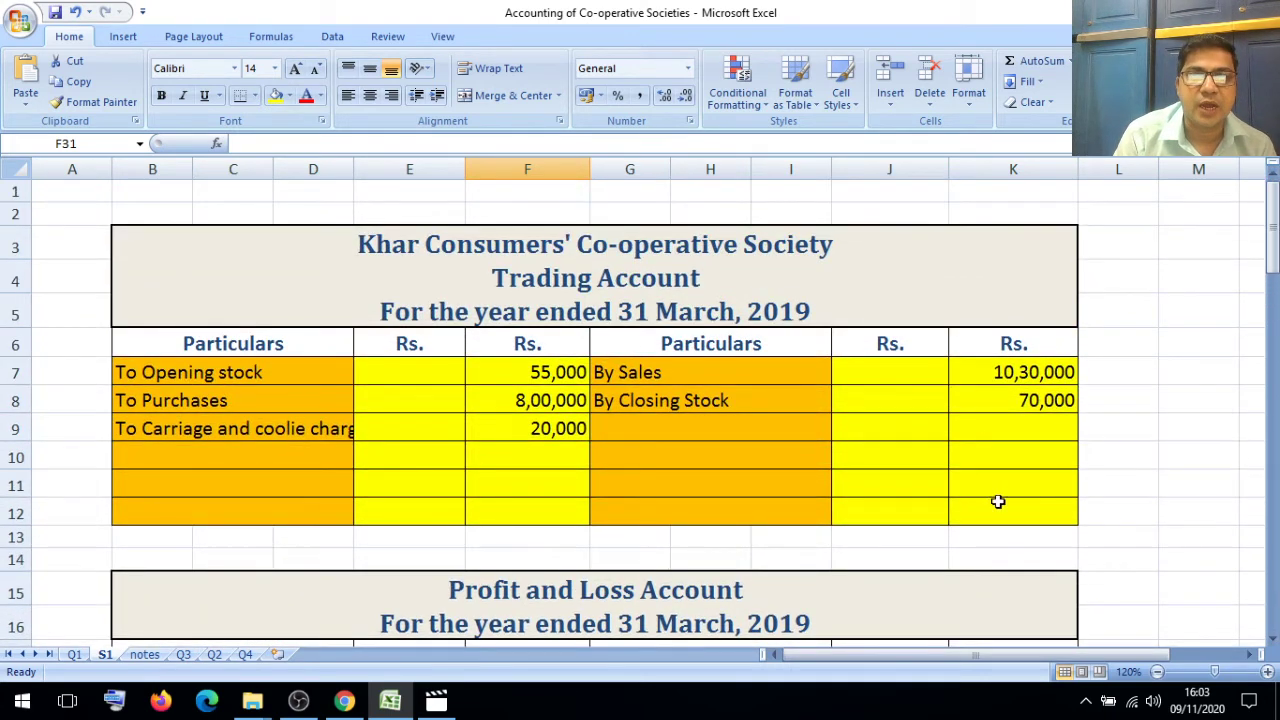
pyautogui.click(997, 509)
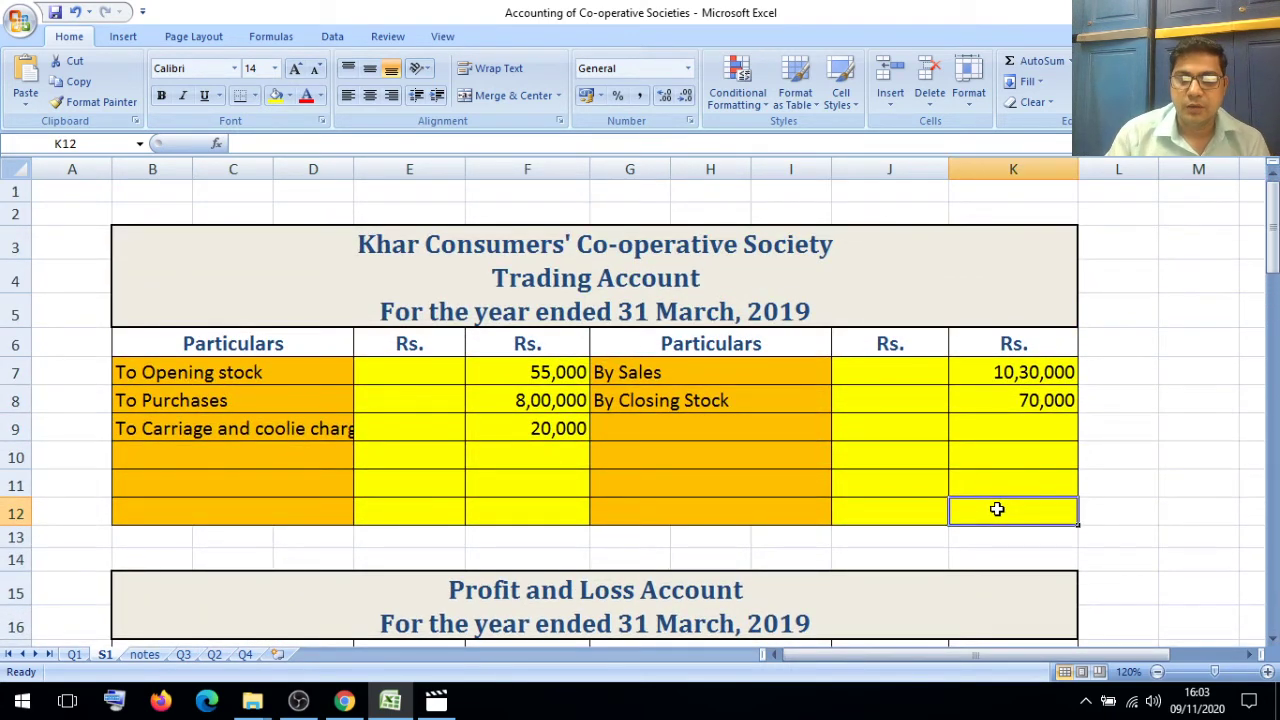
pyautogui.write('=sum(')
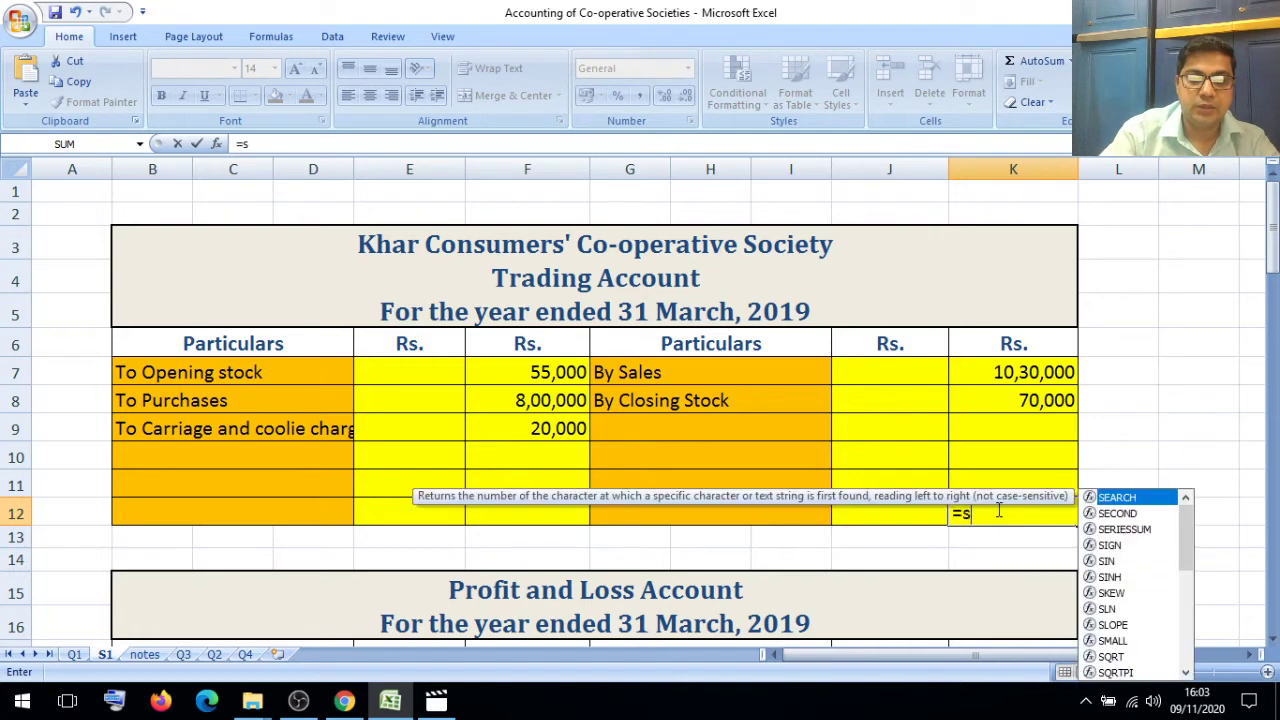
pyautogui.click(1028, 369)
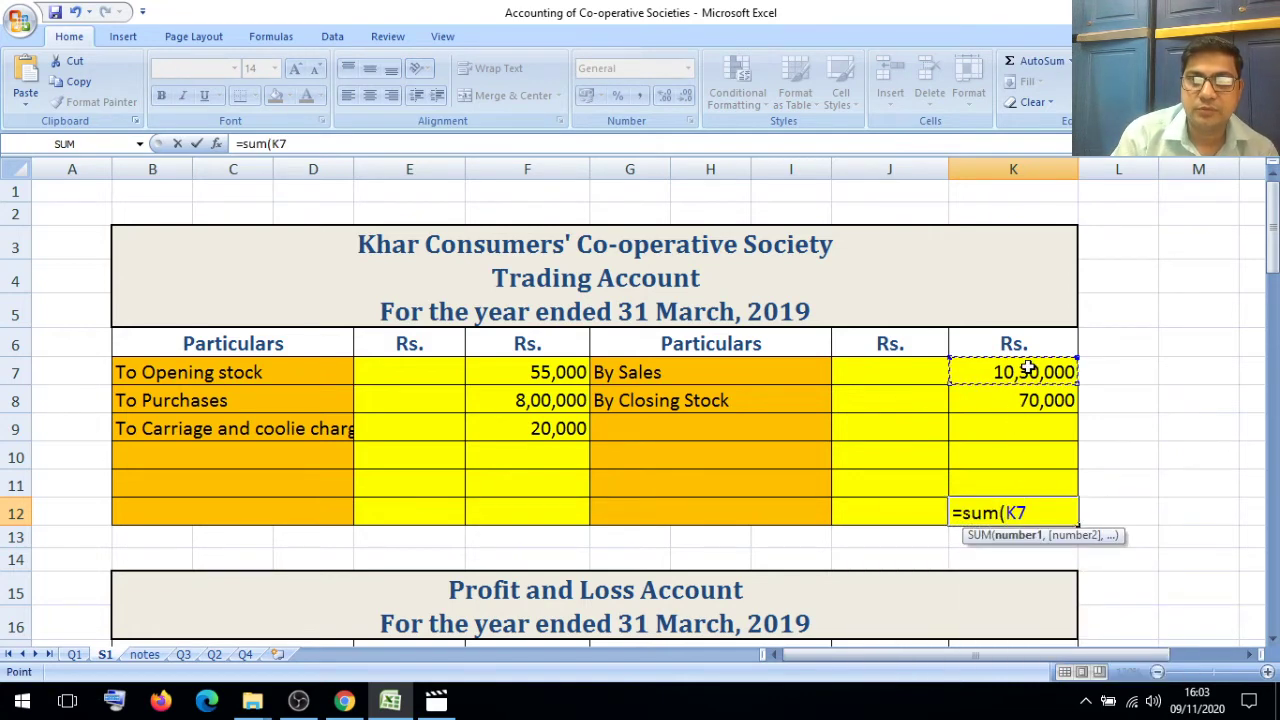
pyautogui.hotkey('shift', 'Down')
pyautogui.write(')')
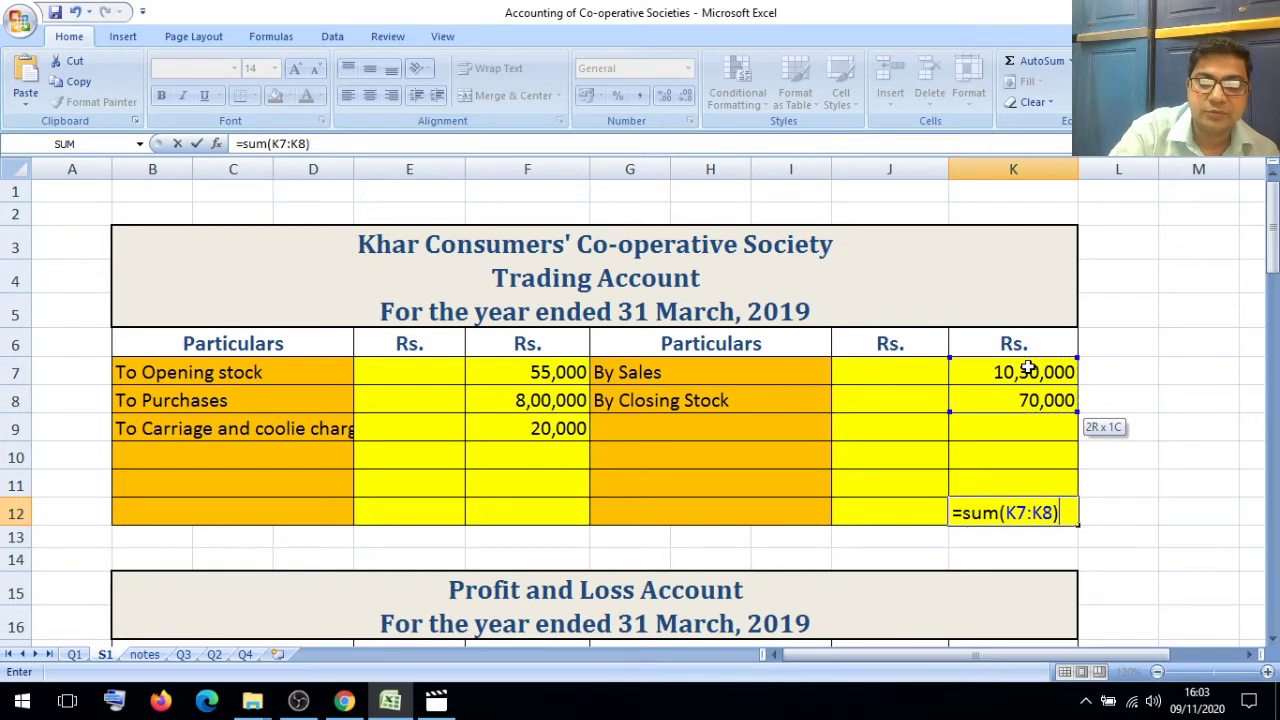
pyautogui.press('Return')
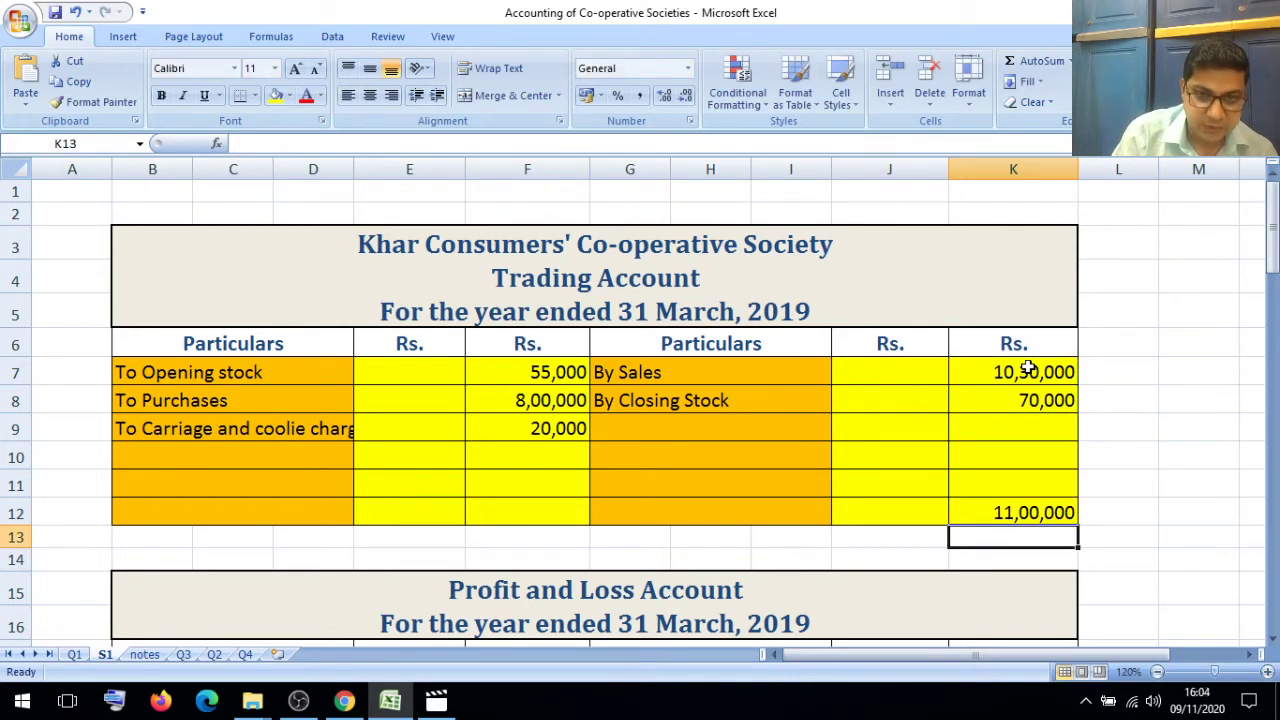
# Step: Enter 11,00,000 in F12 as the matching total on the Trading Account's debit side
pyautogui.click(538, 517)
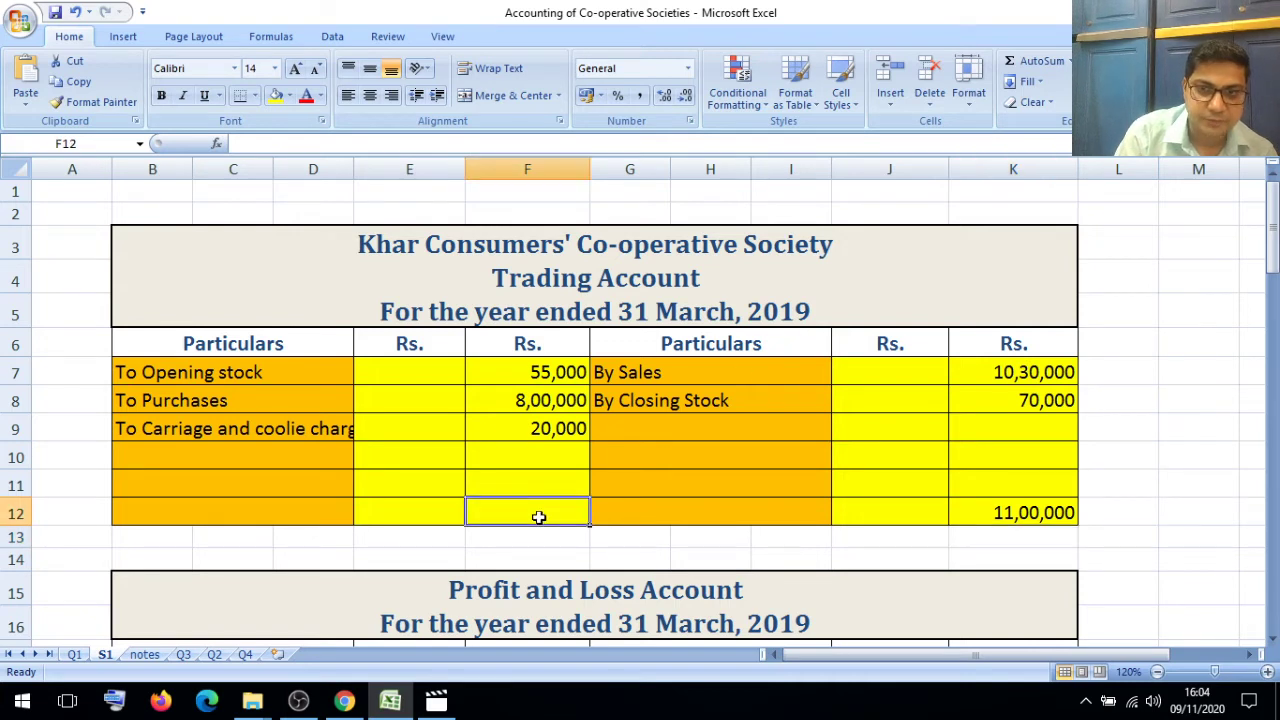
pyautogui.rightClick(963, 517)
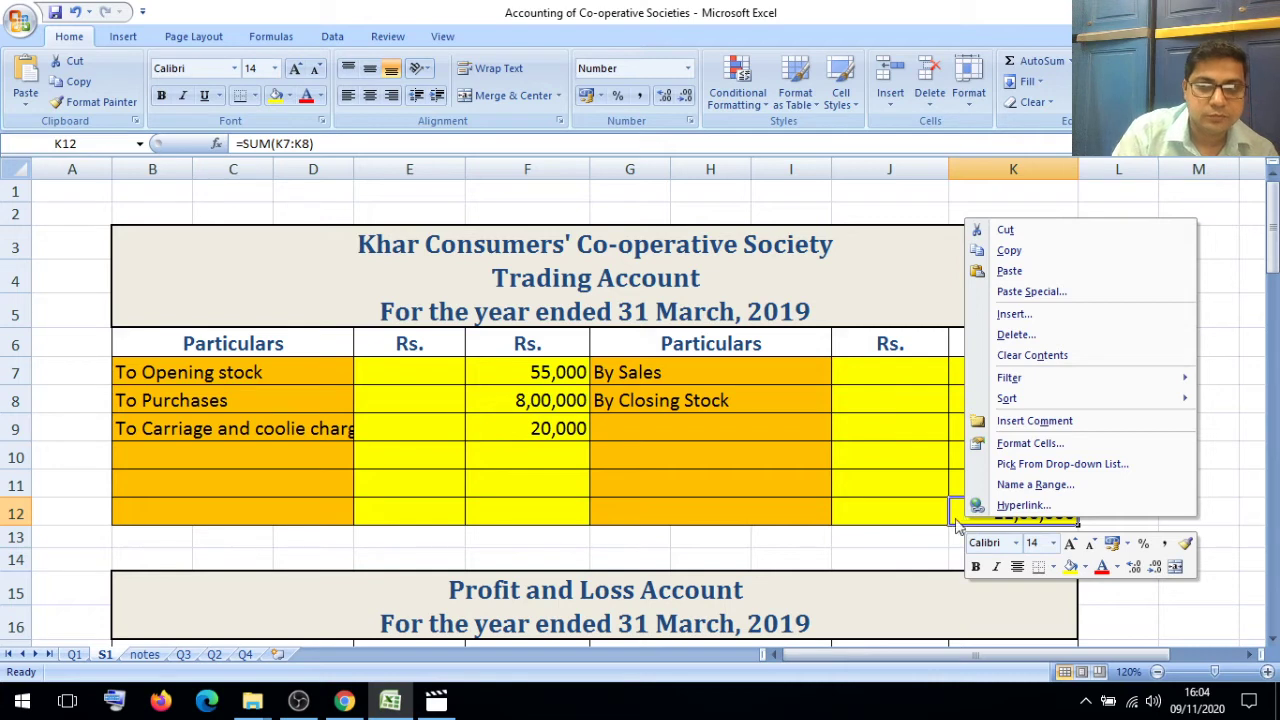
pyautogui.click(554, 510)
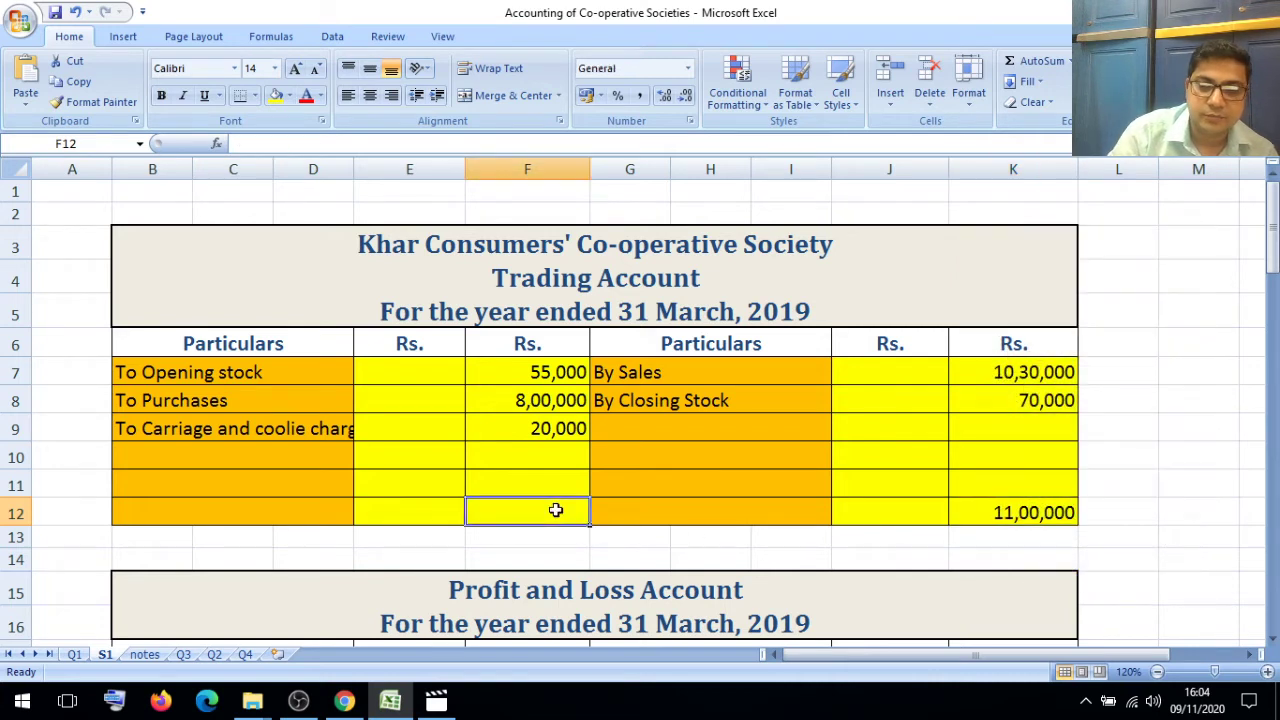
pyautogui.write('11,00,000')
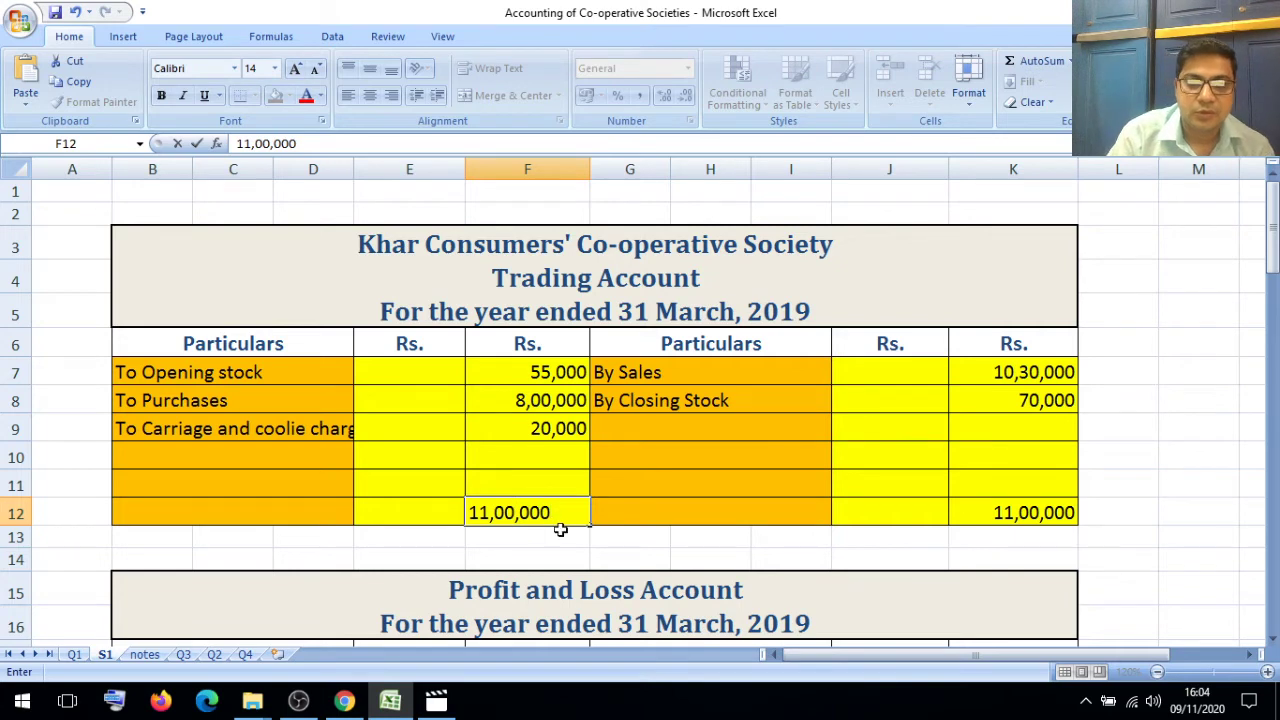
pyautogui.press('Return')
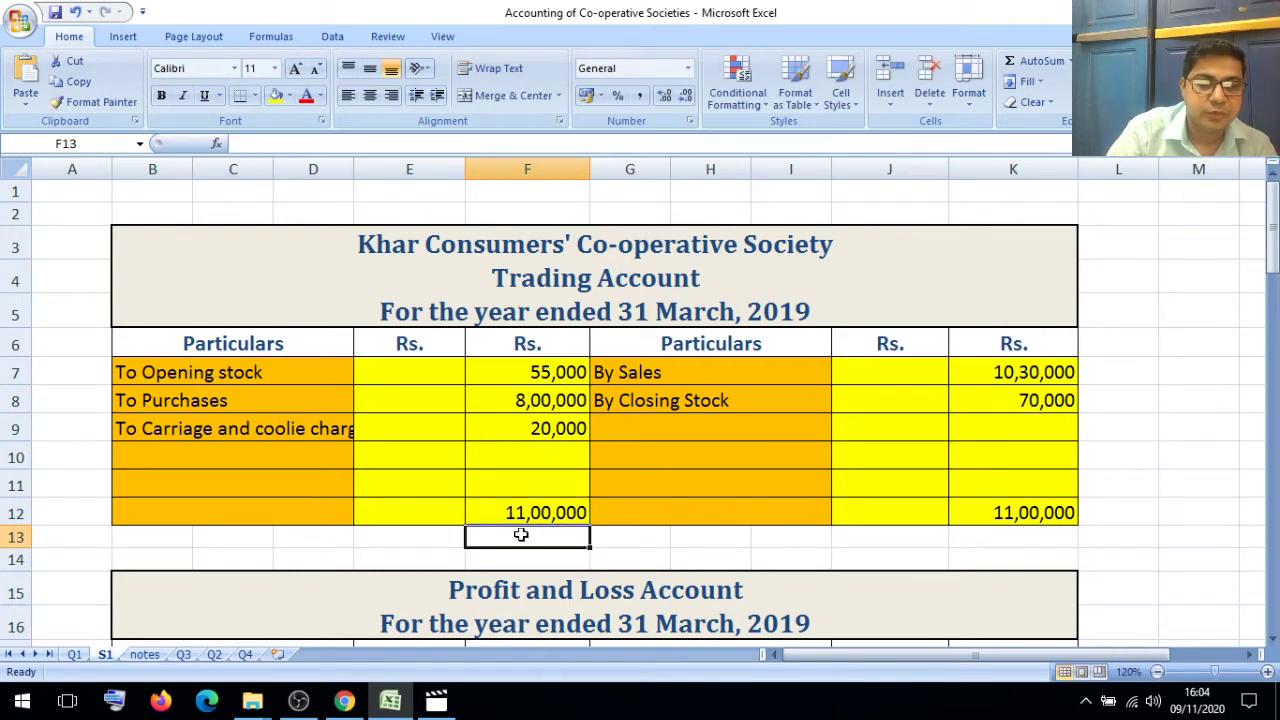
# Step: Add up the Trading Account's debit entries in F13, below the total, with the formula =sum(F7:F9)
pyautogui.write('sum')
pyautogui.press('BackSpace')
pyautogui.press('BackSpace')
pyautogui.press('BackSpace')
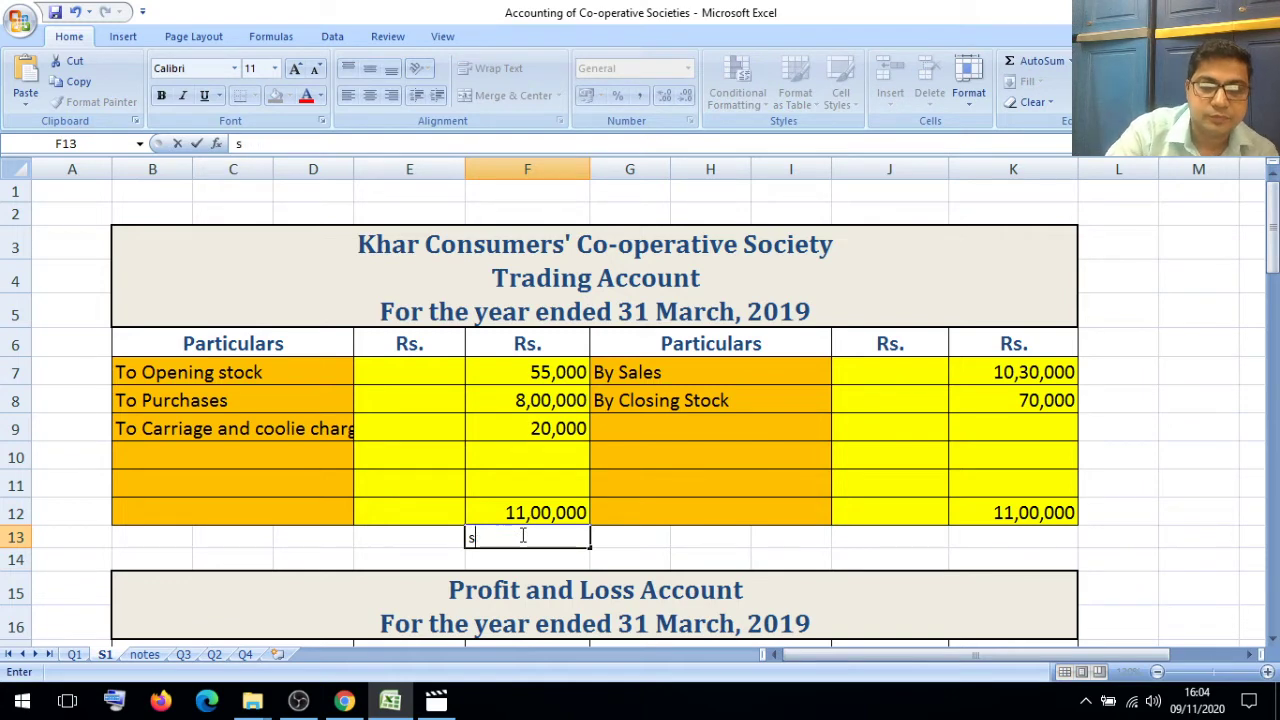
pyautogui.write('=sum')
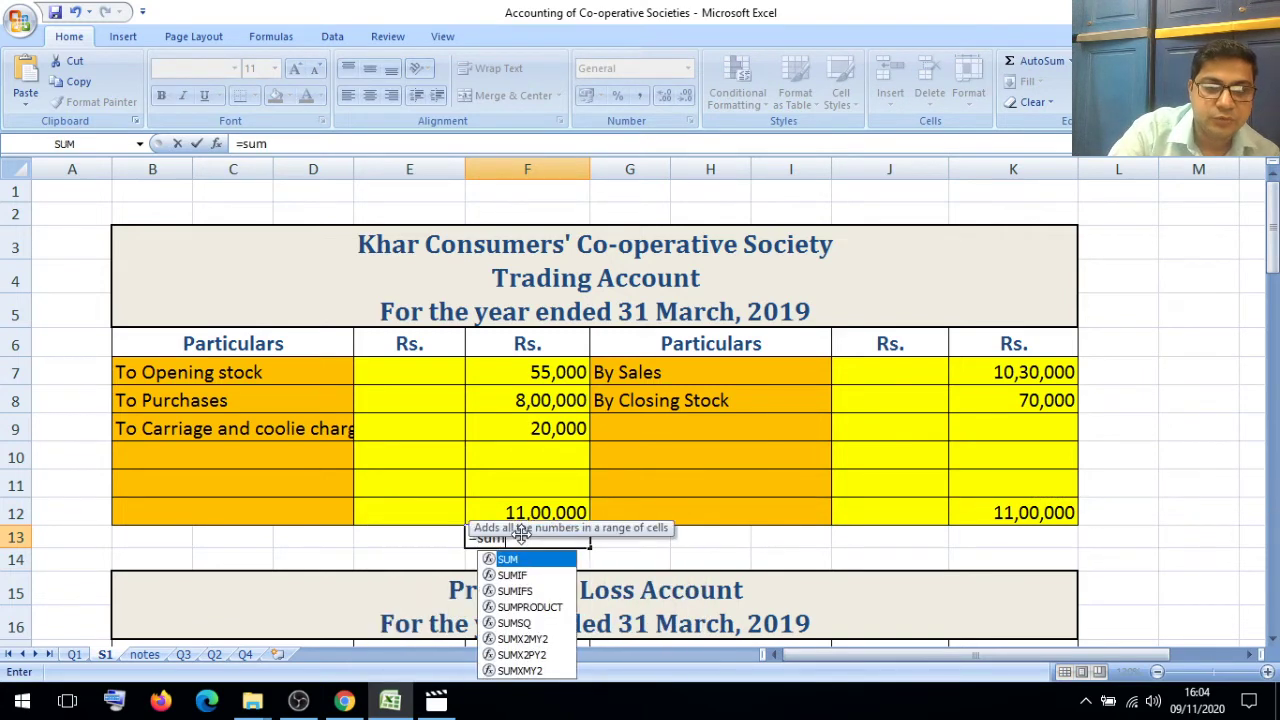
pyautogui.write('(')
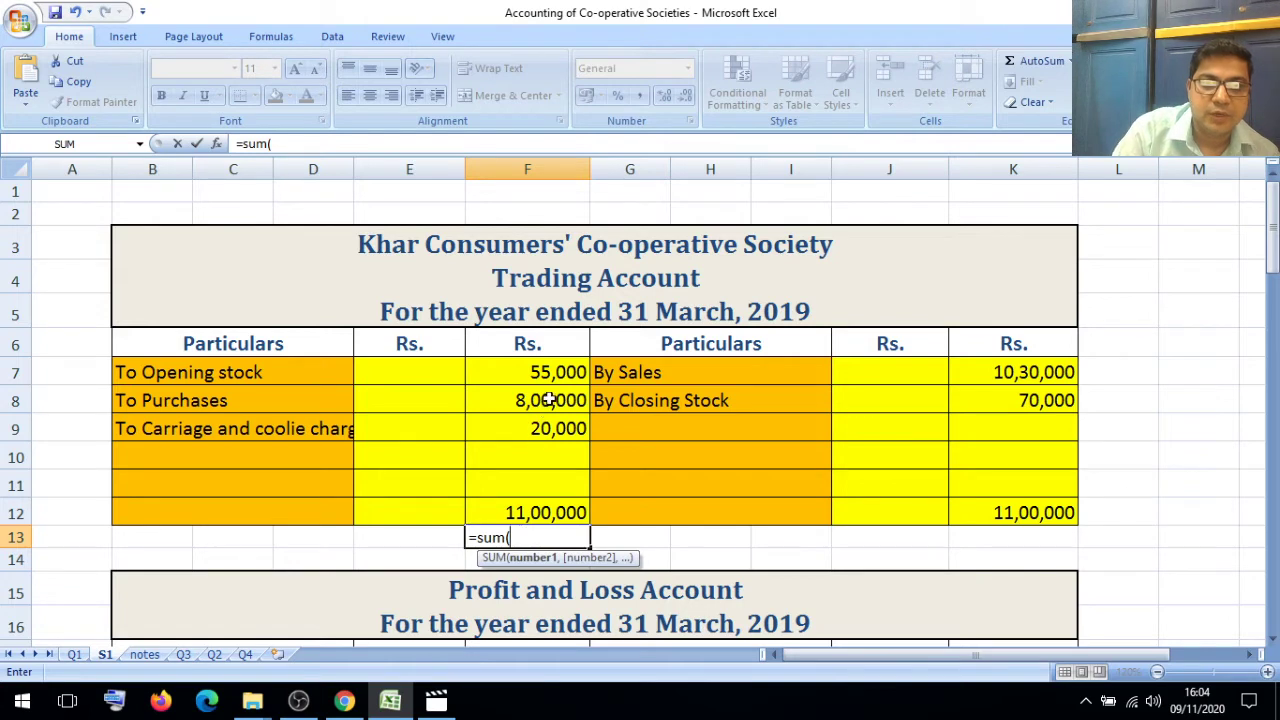
pyautogui.moveTo(545, 373); pyautogui.dragTo(551, 400)
pyautogui.hotkey('shift', 'Down')
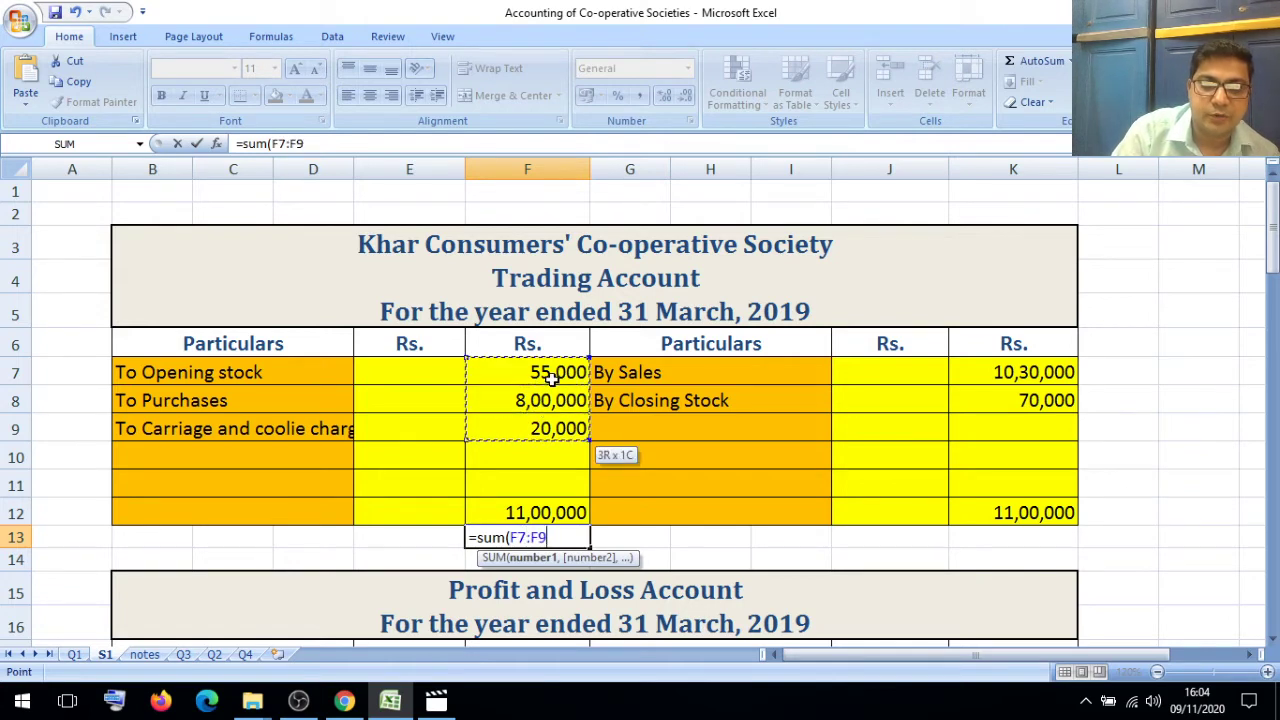
pyautogui.write(')')
pyautogui.press('Return')
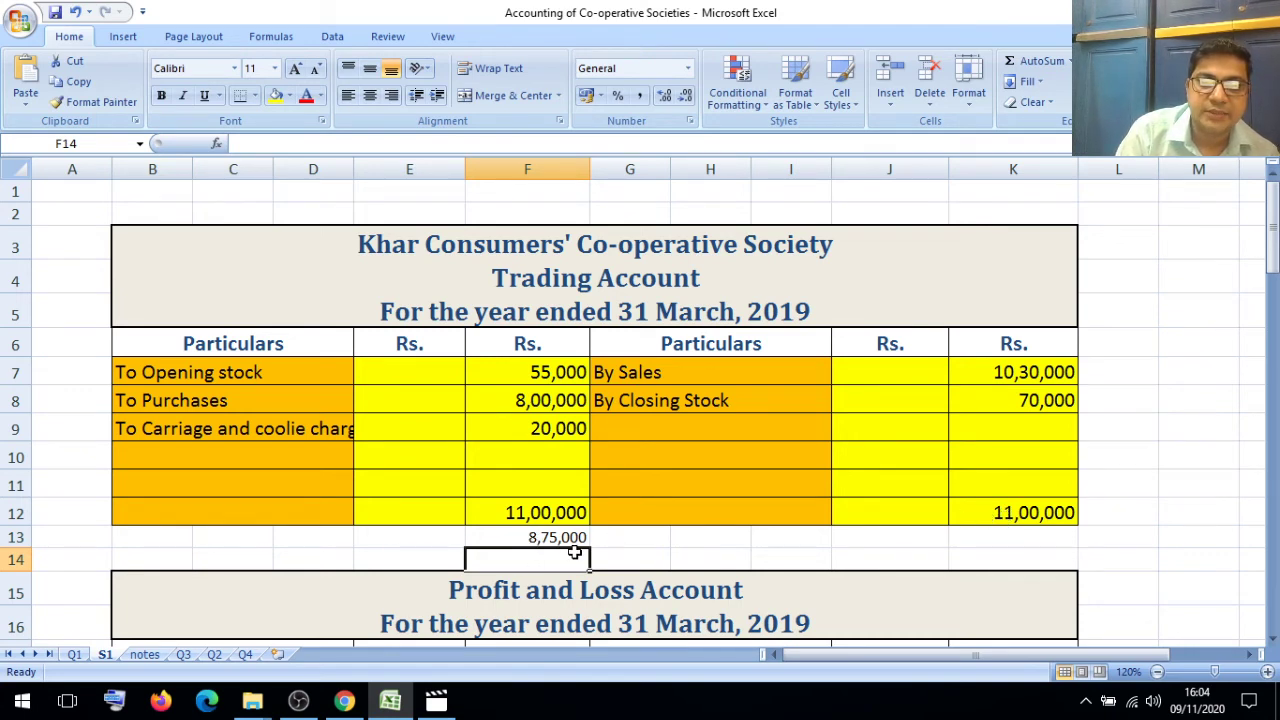
# Step: Calculate the gross profit in F10 with the formula =F12-F13
pyautogui.click(536, 459)
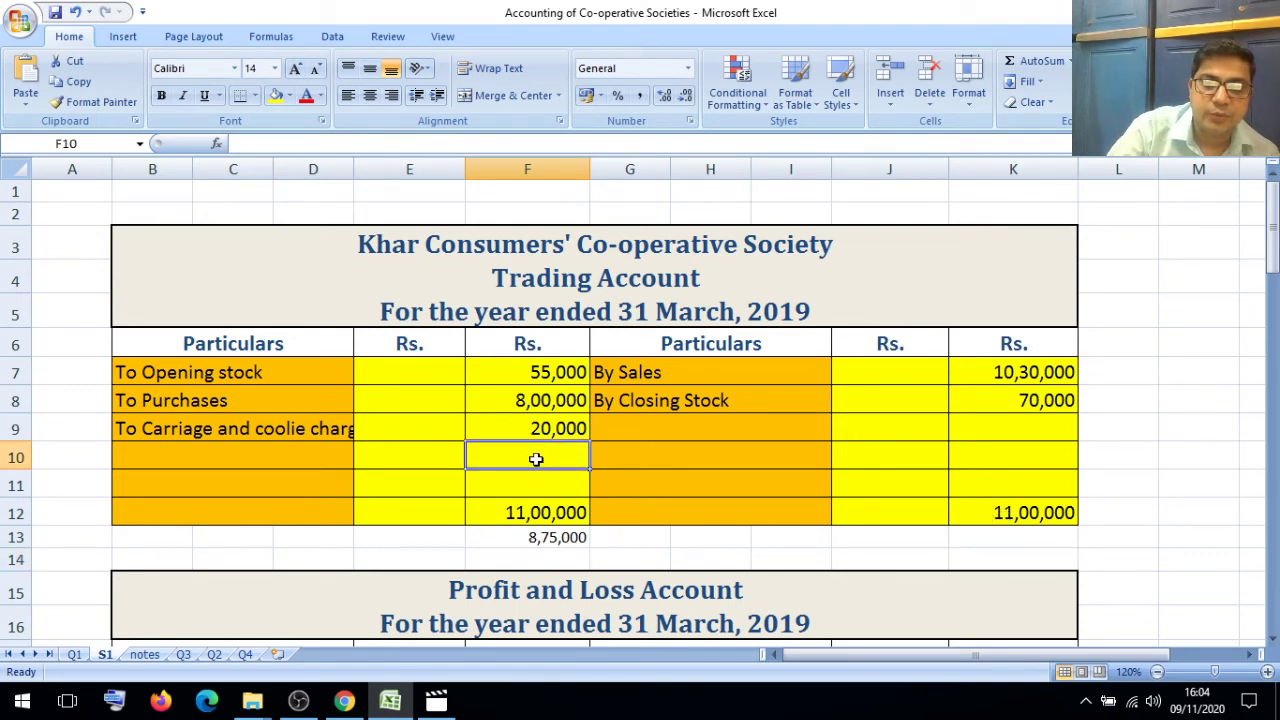
pyautogui.write('=')
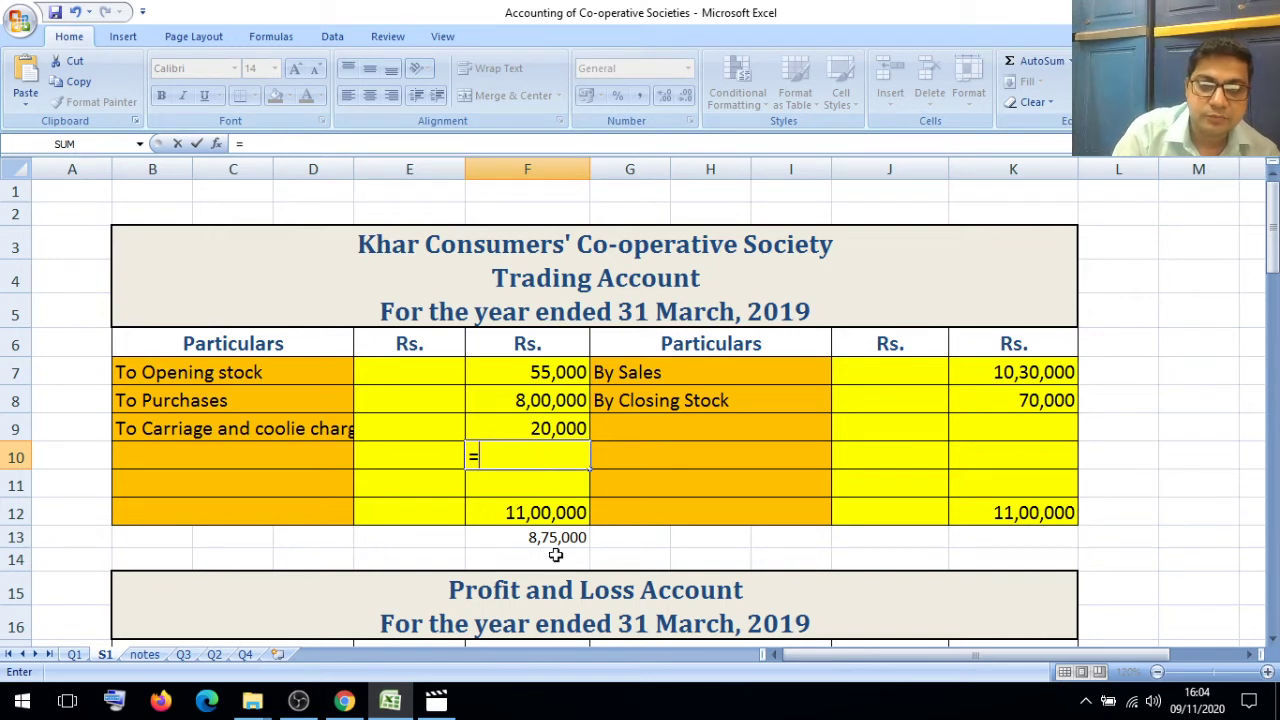
pyautogui.click(535, 515)
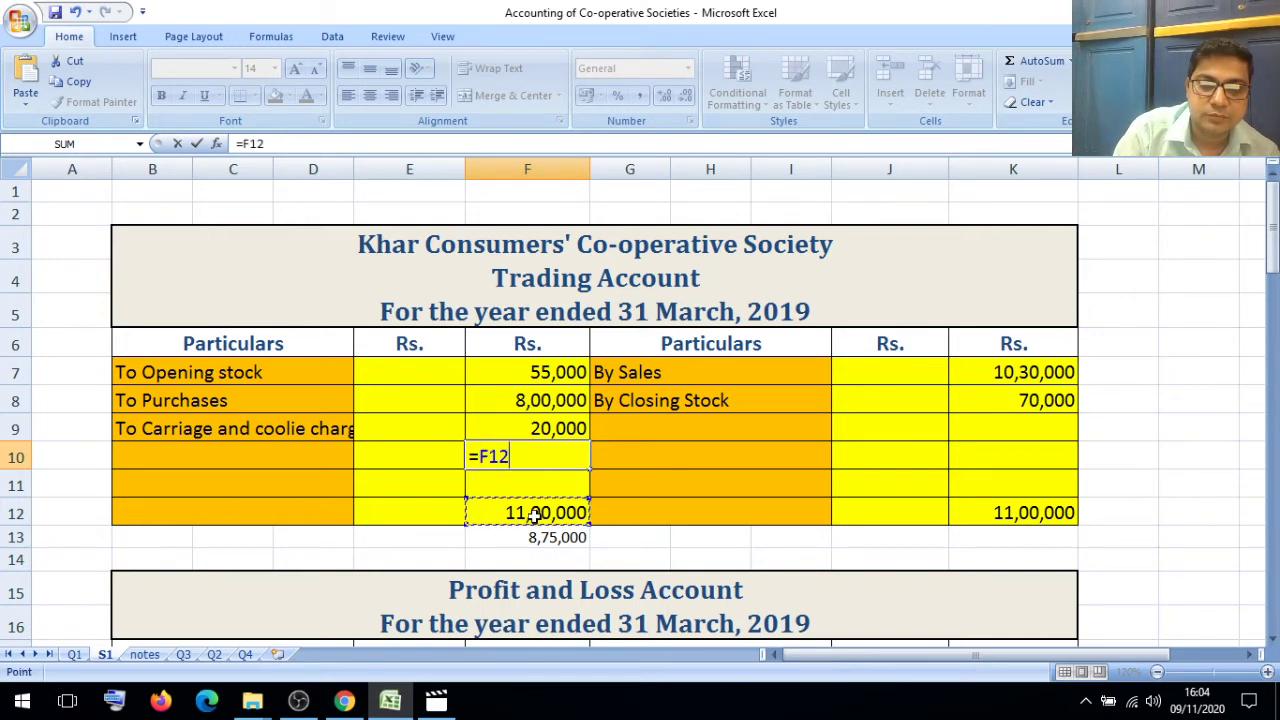
pyautogui.write('-')
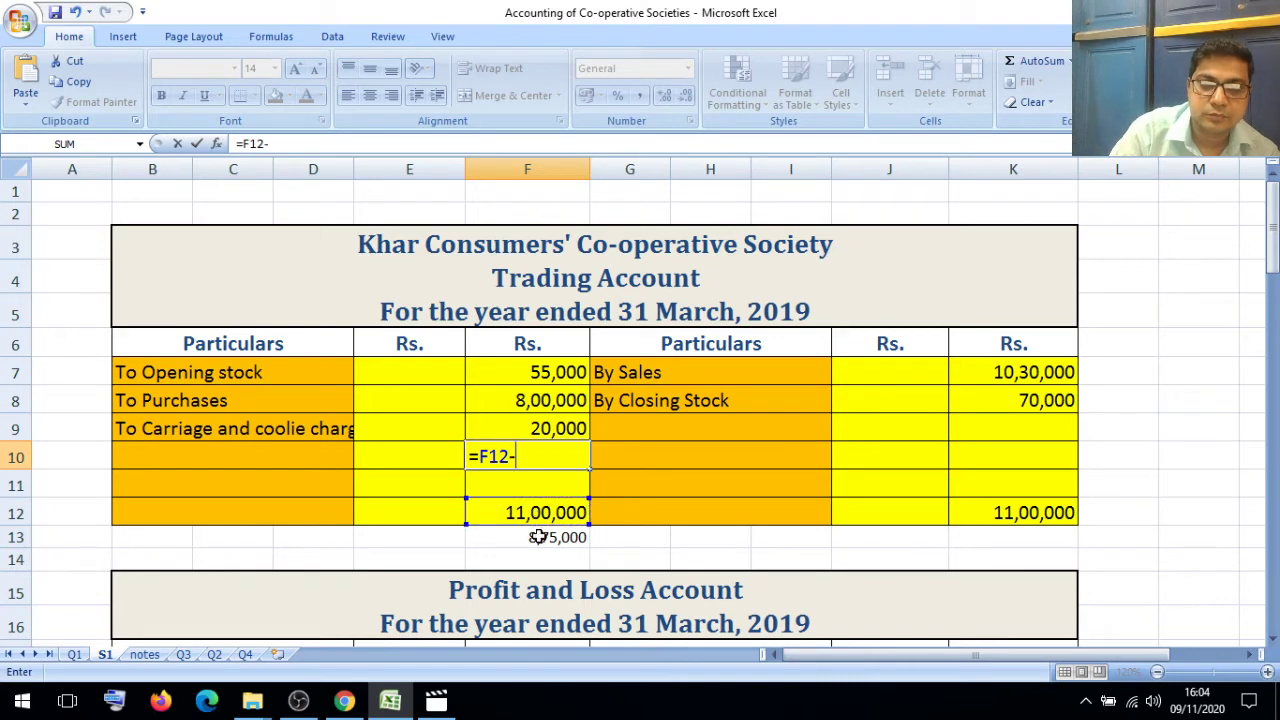
pyautogui.click(538, 537)
pyautogui.press('Return')
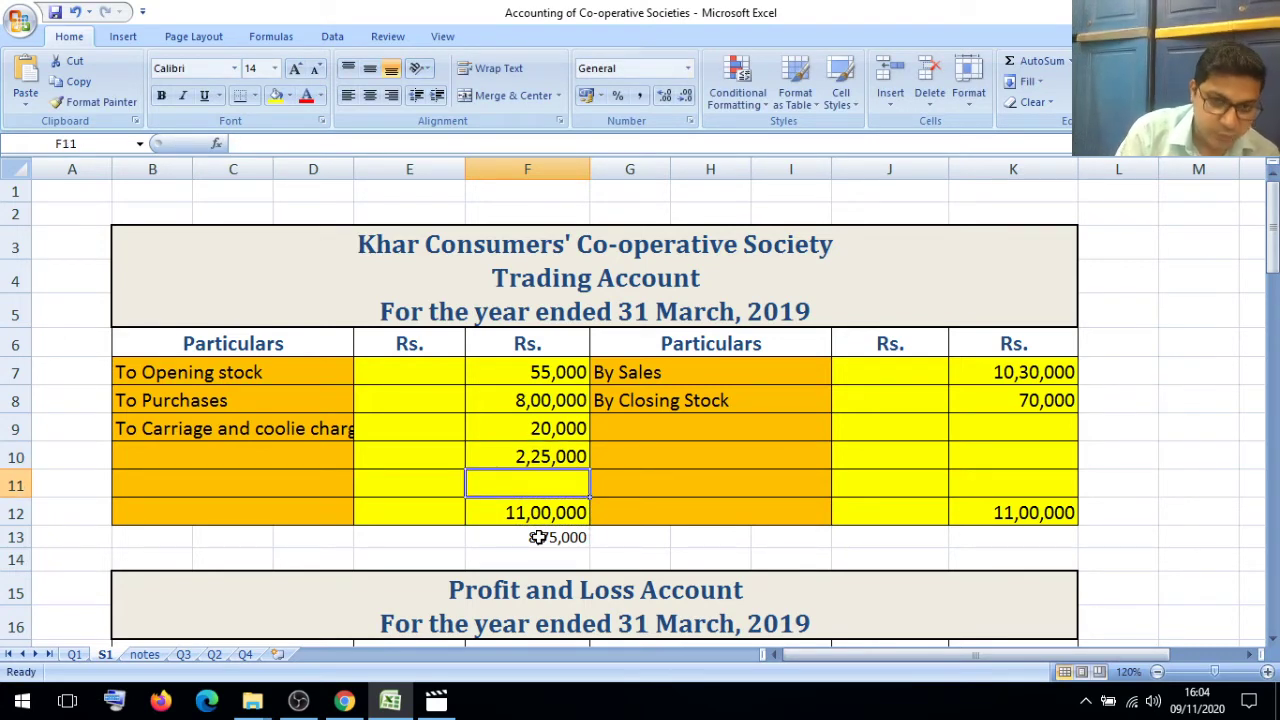
# Step: Label the gross profit row in B10 of the Trading Account as "To Gross Profit transfer to"
pyautogui.click(326, 456)
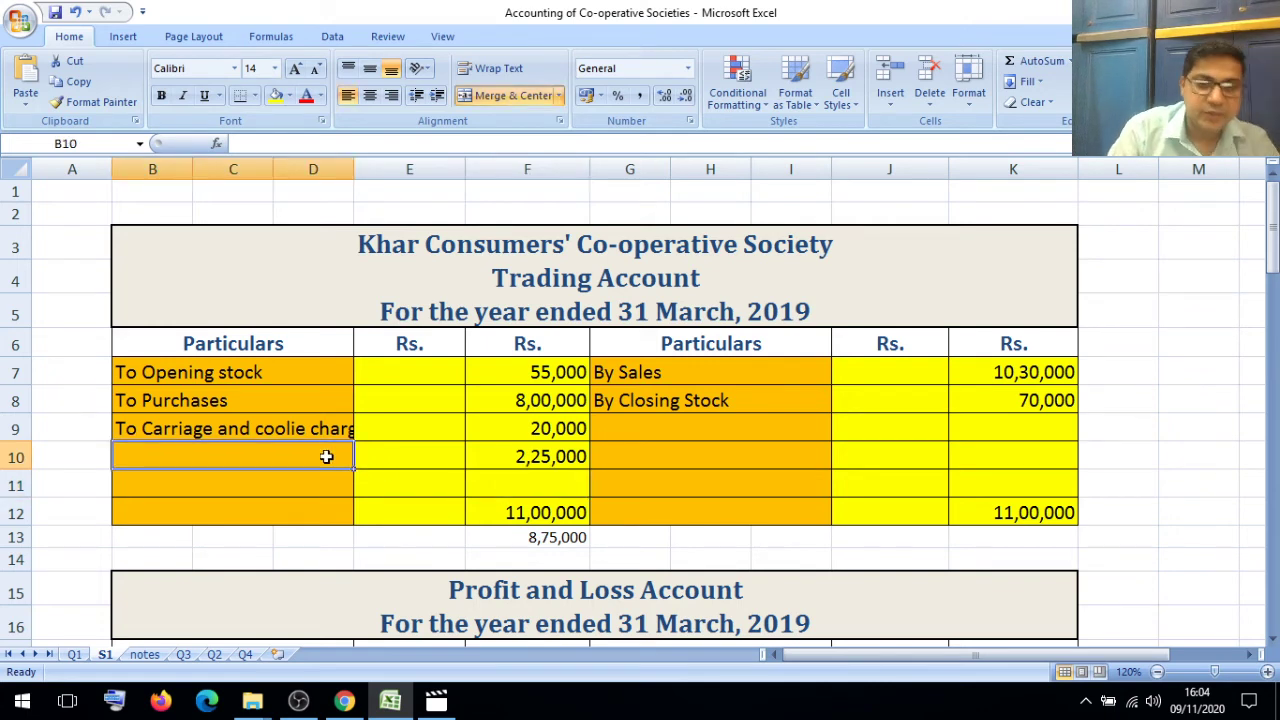
pyautogui.write('To ')
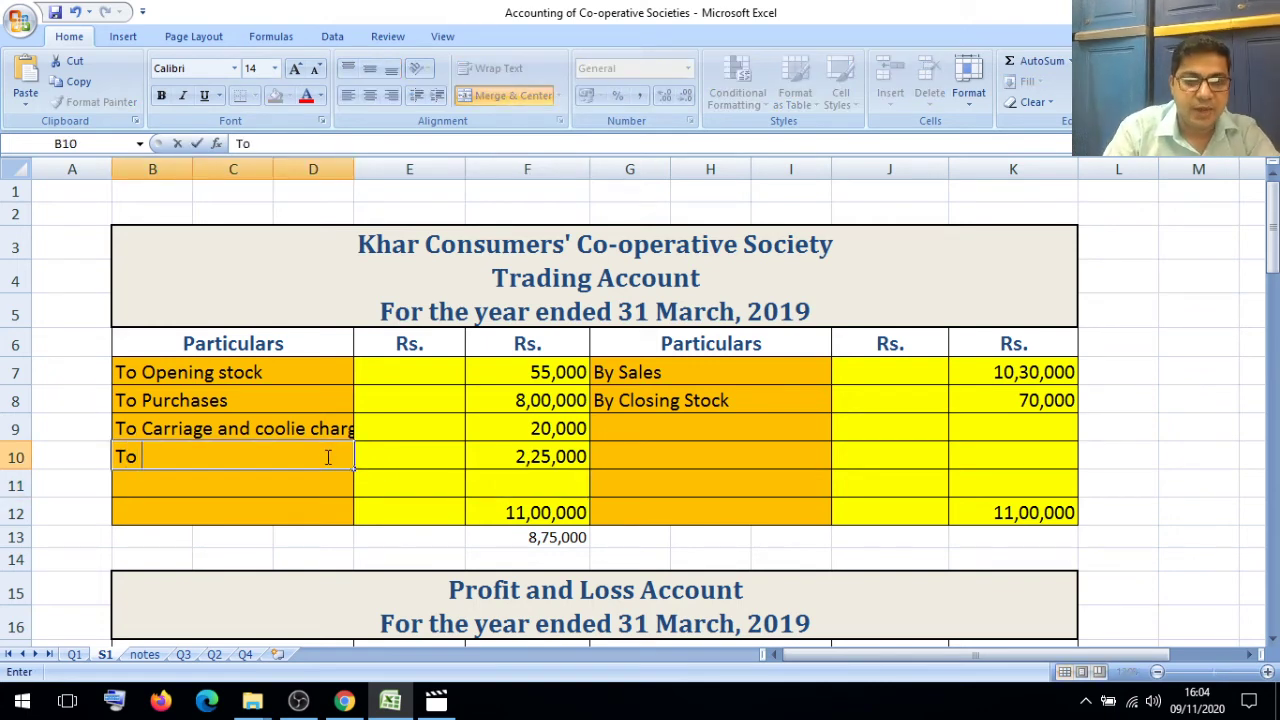
pyautogui.write('G')
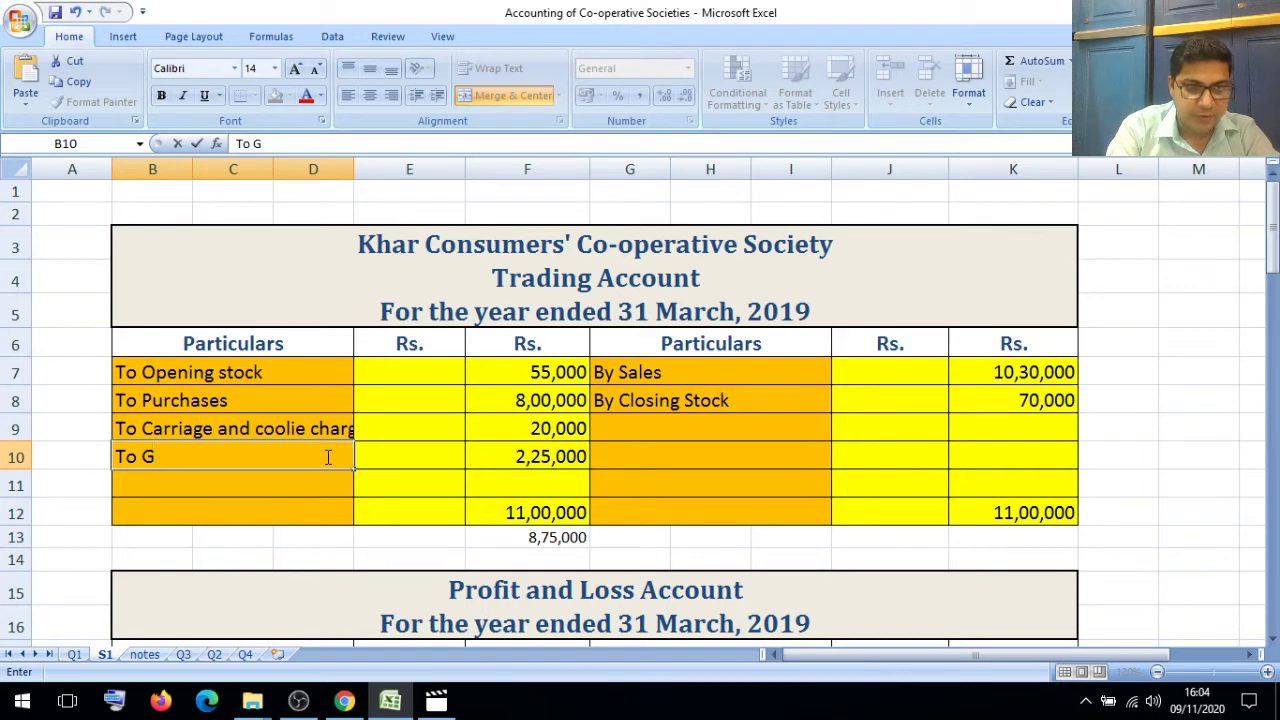
pyautogui.write('ross Profit trans')
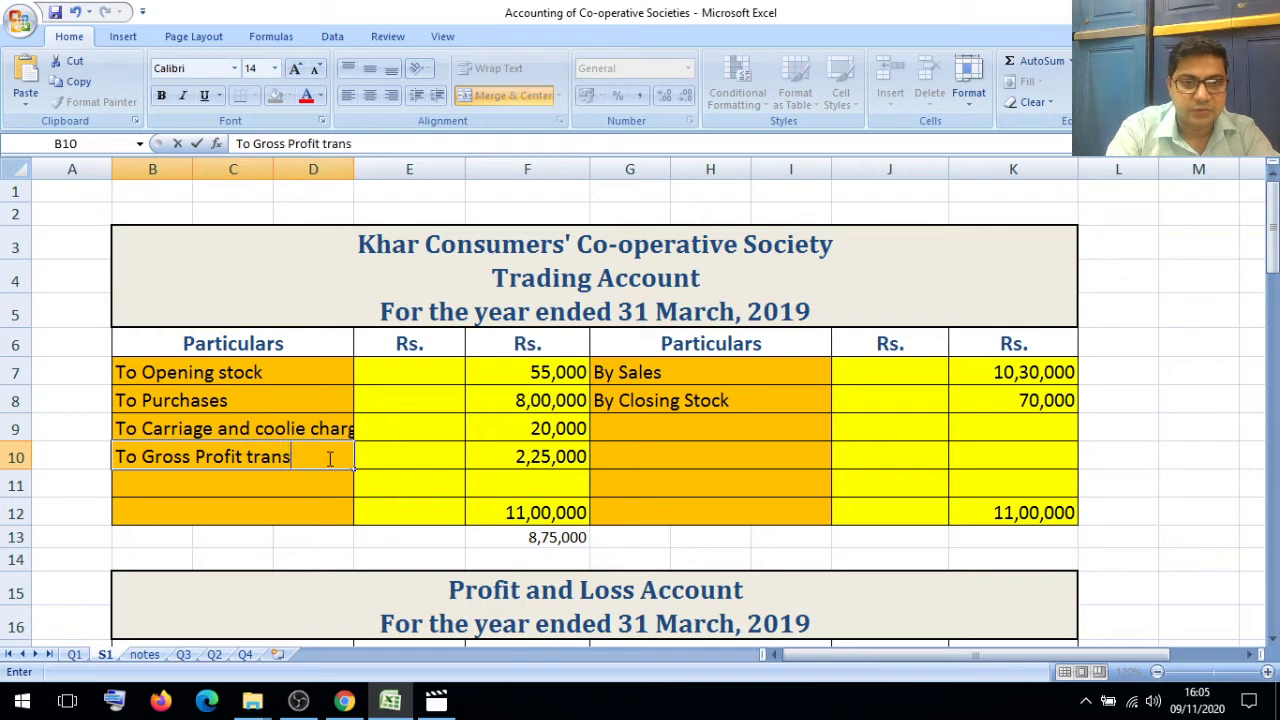
pyautogui.write('fer to')
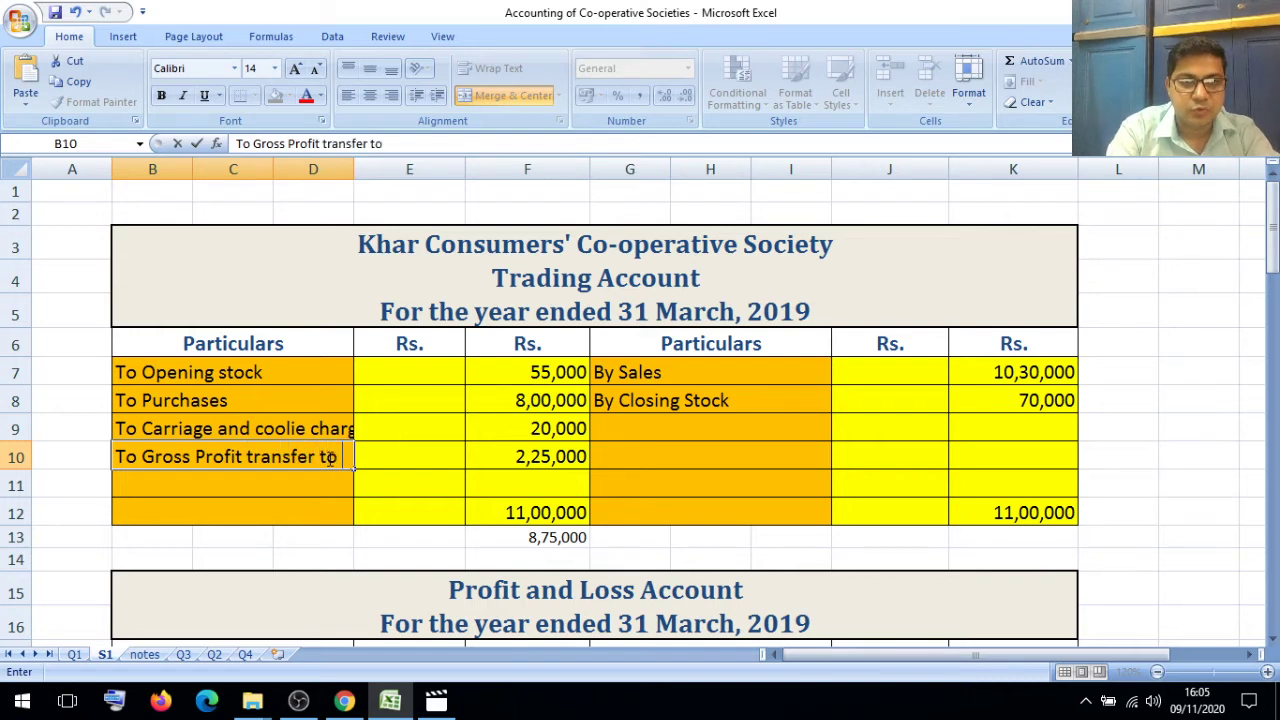
# Step: Continue the gross profit label in B11 with "Profit and Loss A/c"
pyautogui.click(322, 480)
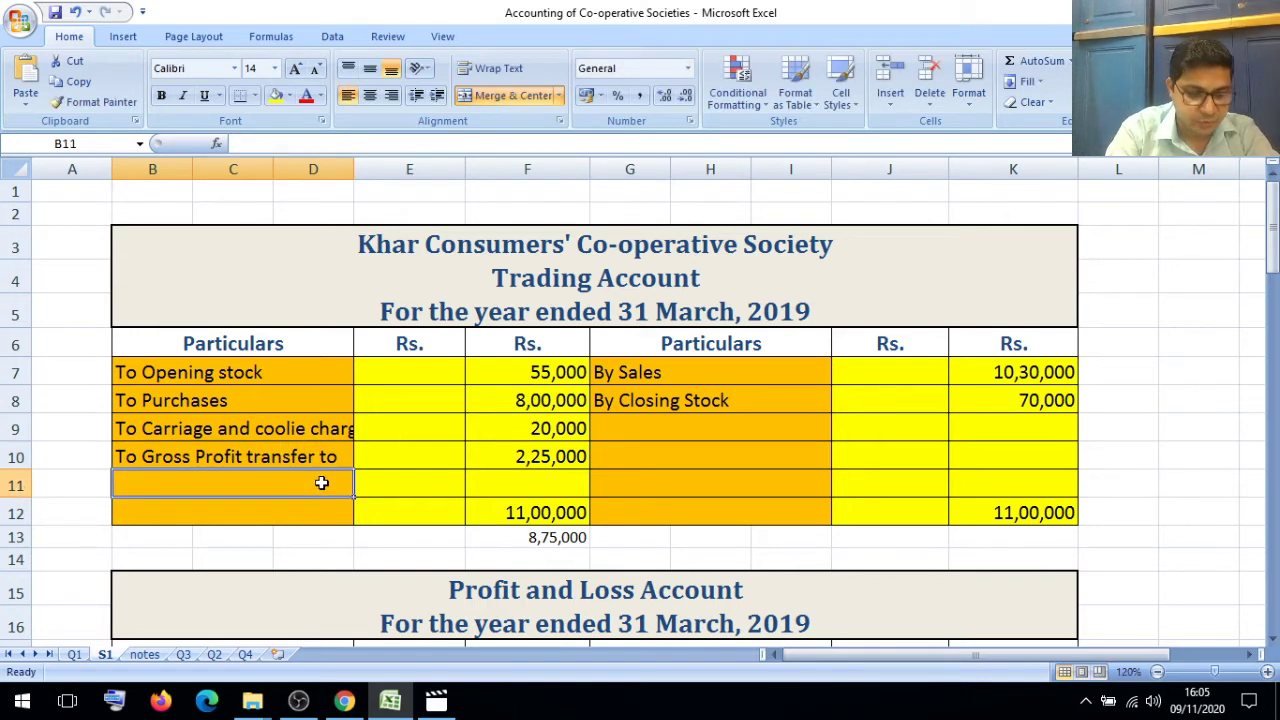
pyautogui.write('Prof')
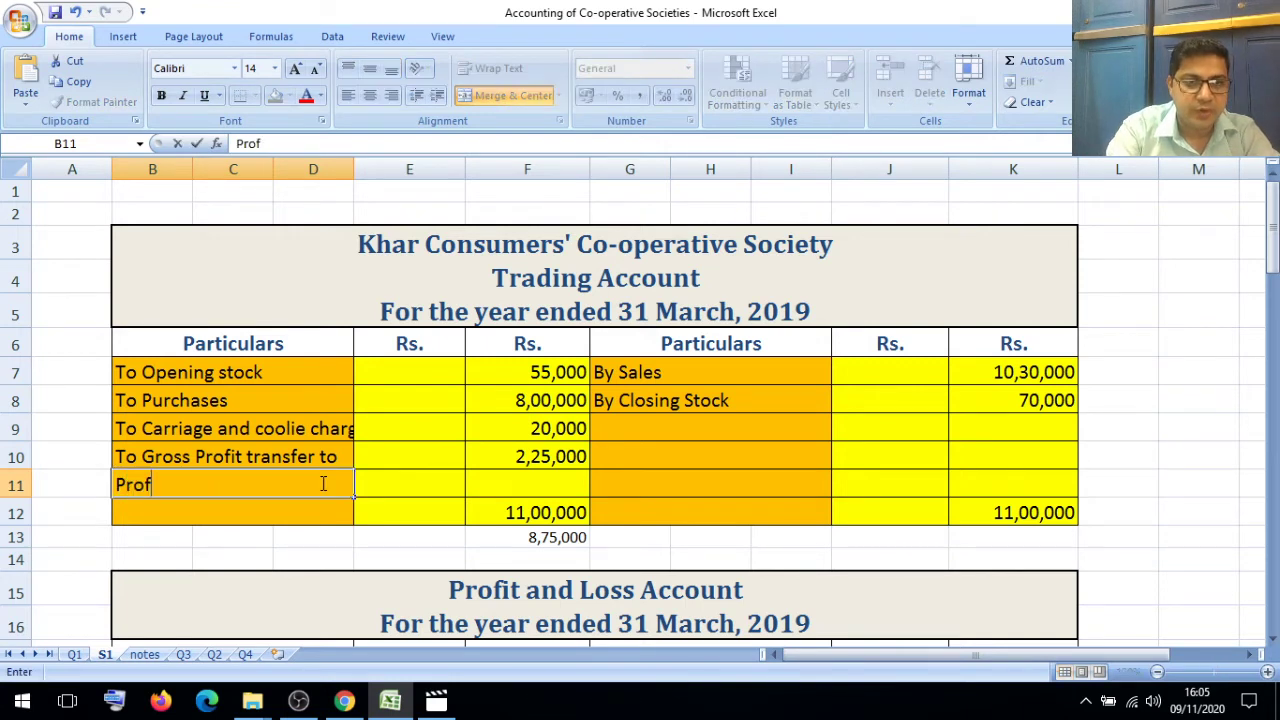
pyautogui.write('it and ')
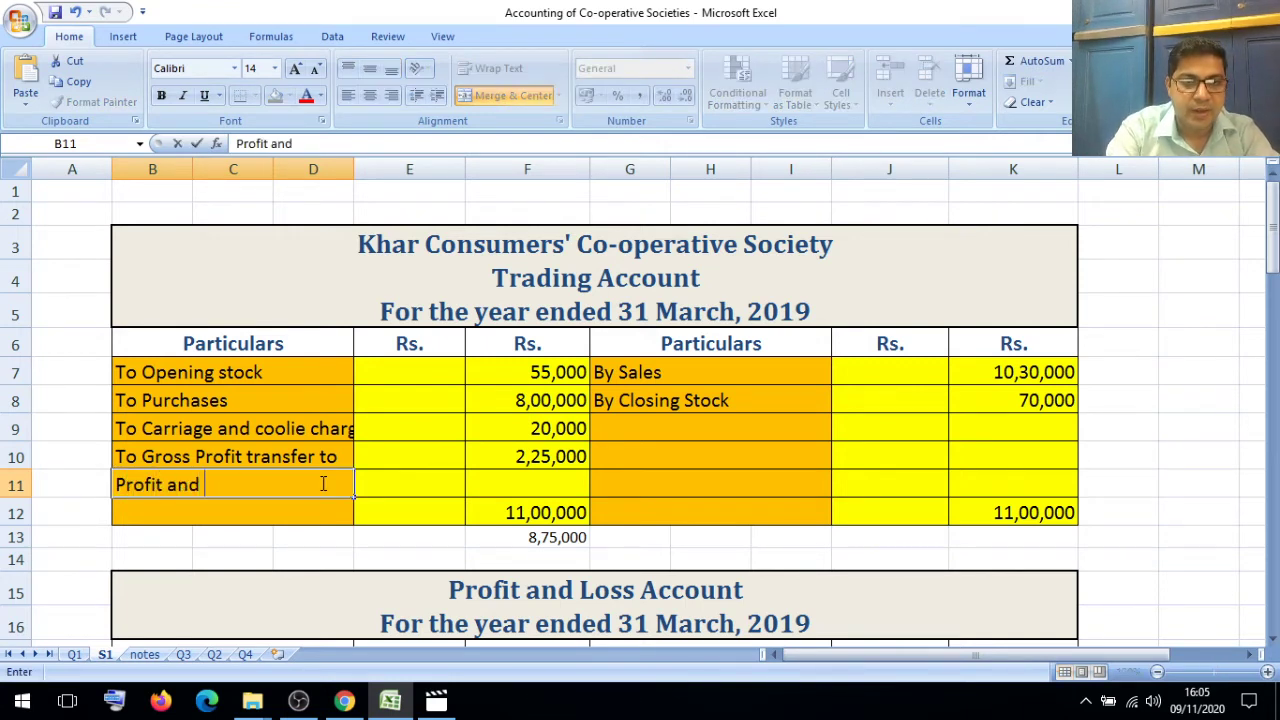
pyautogui.write('Loss A/c')
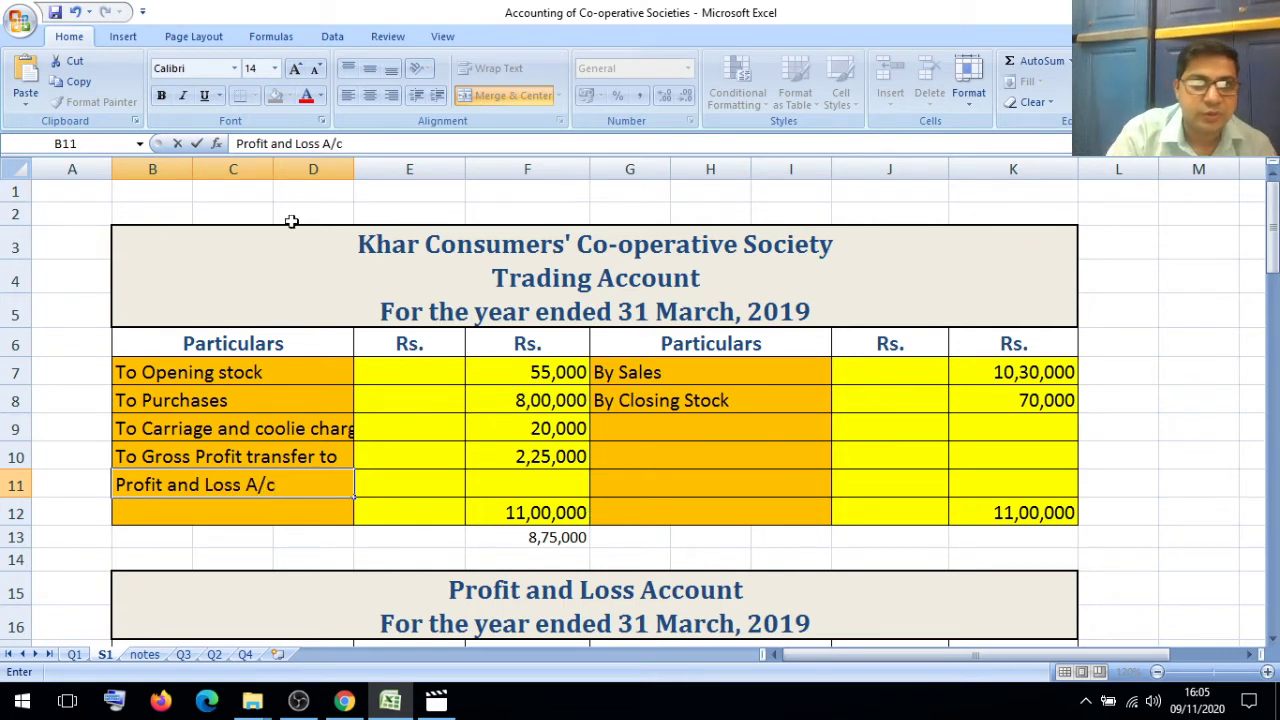
pyautogui.click(121, 37)
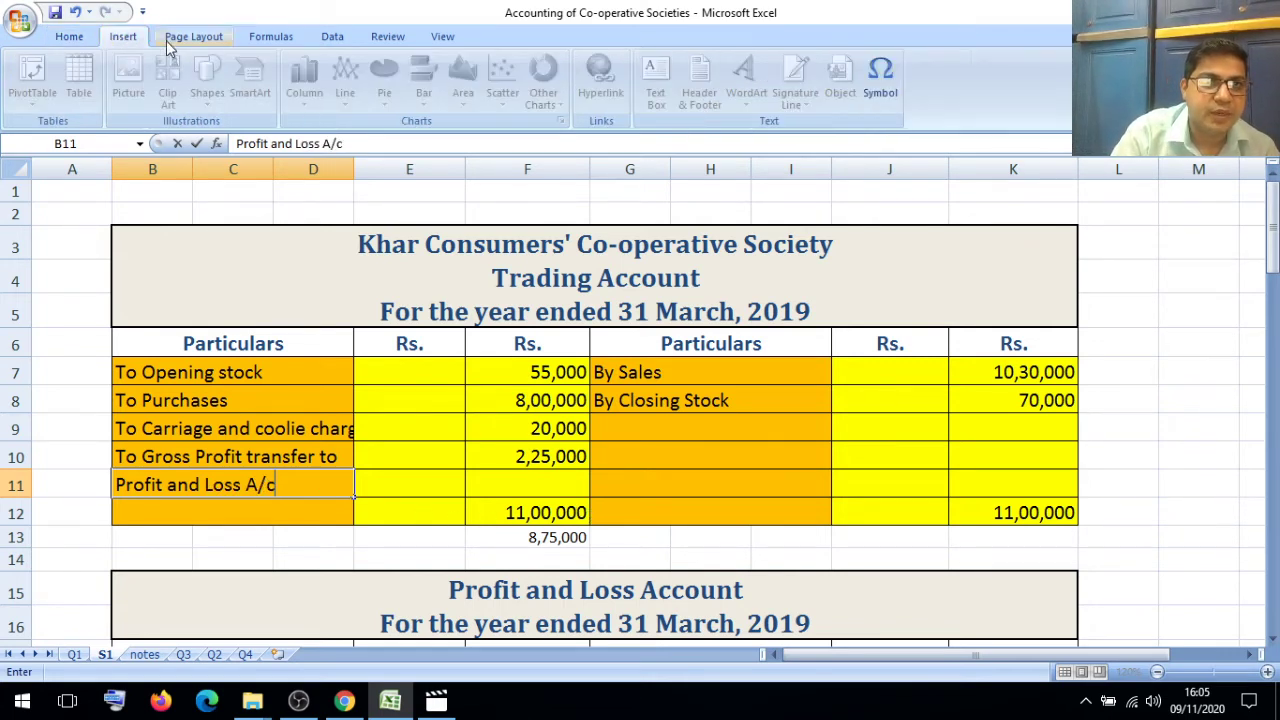
pyautogui.click(177, 38)
pyautogui.click(126, 38)
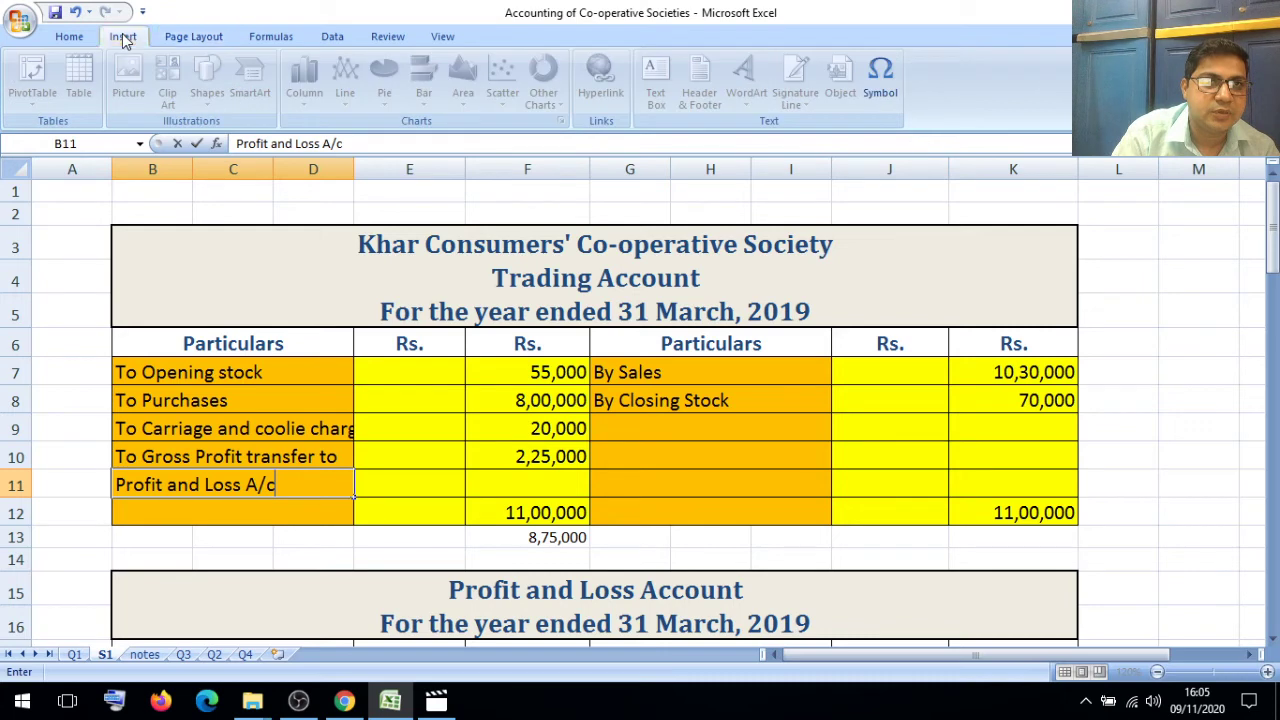
pyautogui.click(193, 40)
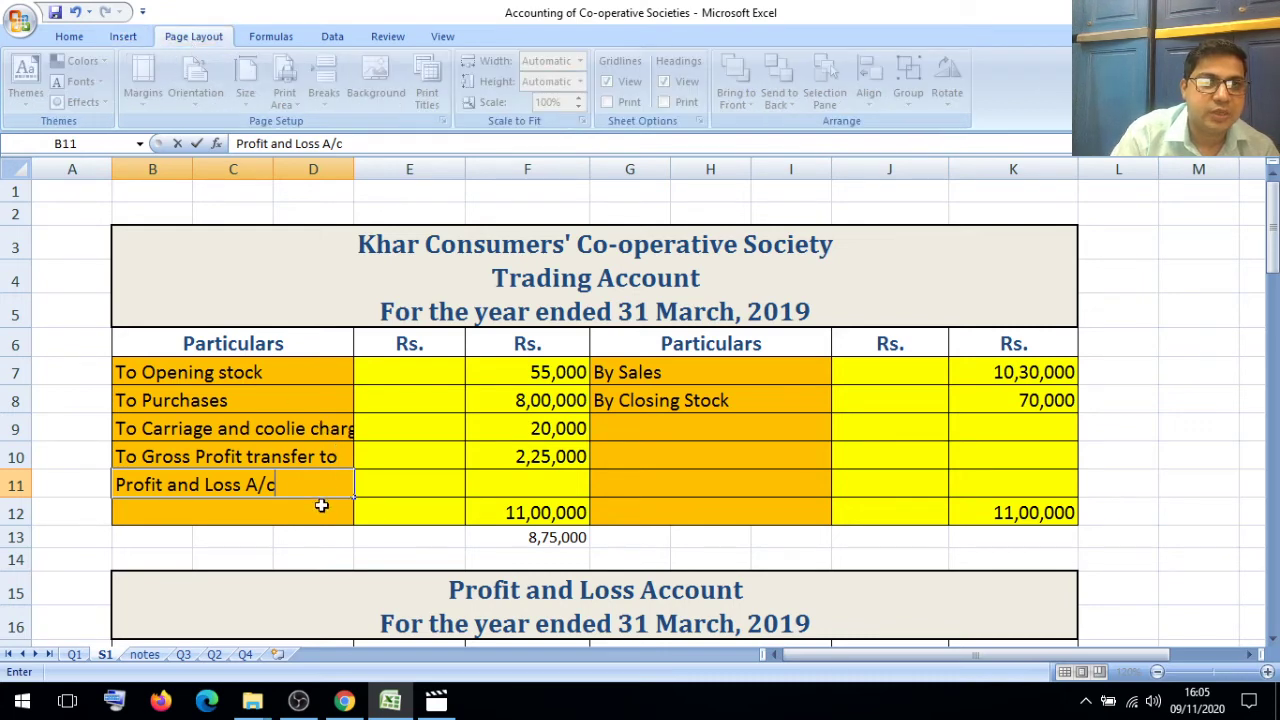
pyautogui.click(321, 505)
# Step: Draw a straight arrow, about 4.8 cm high and 6.8 cm wide, from F10's gross profit to J18, and give it a thick black style
pyautogui.click(121, 37)
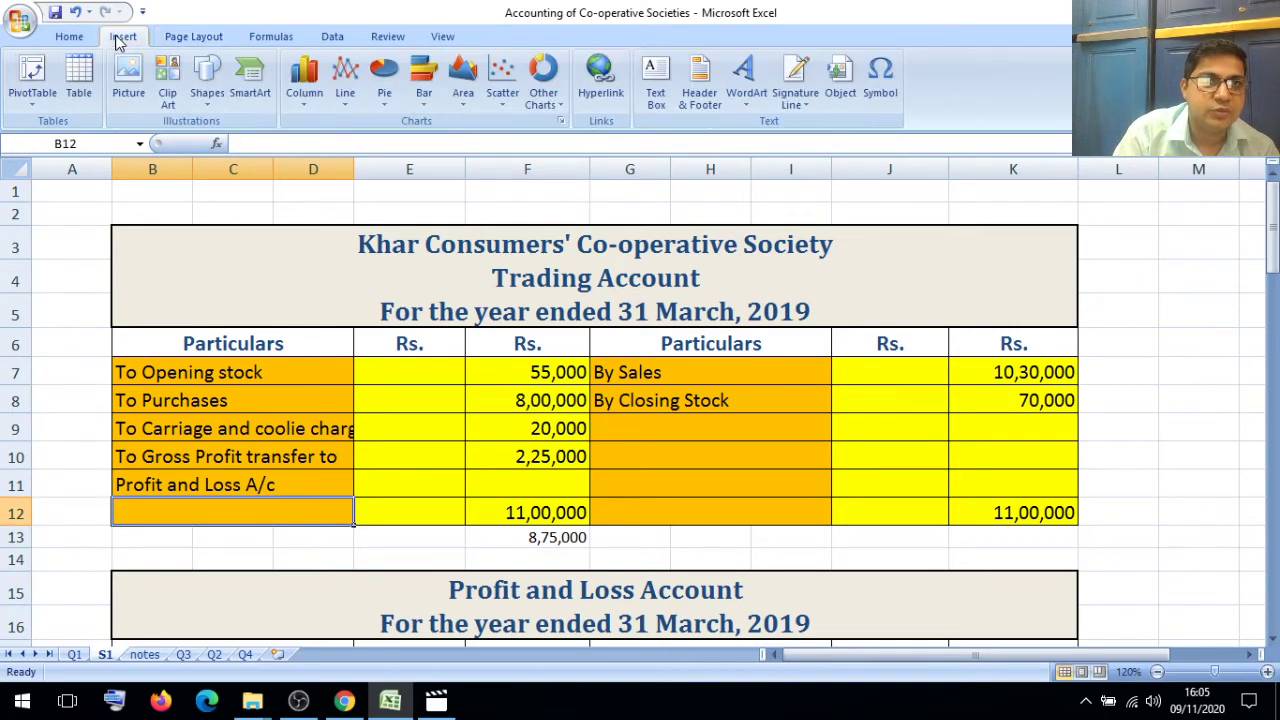
pyautogui.click(207, 85)
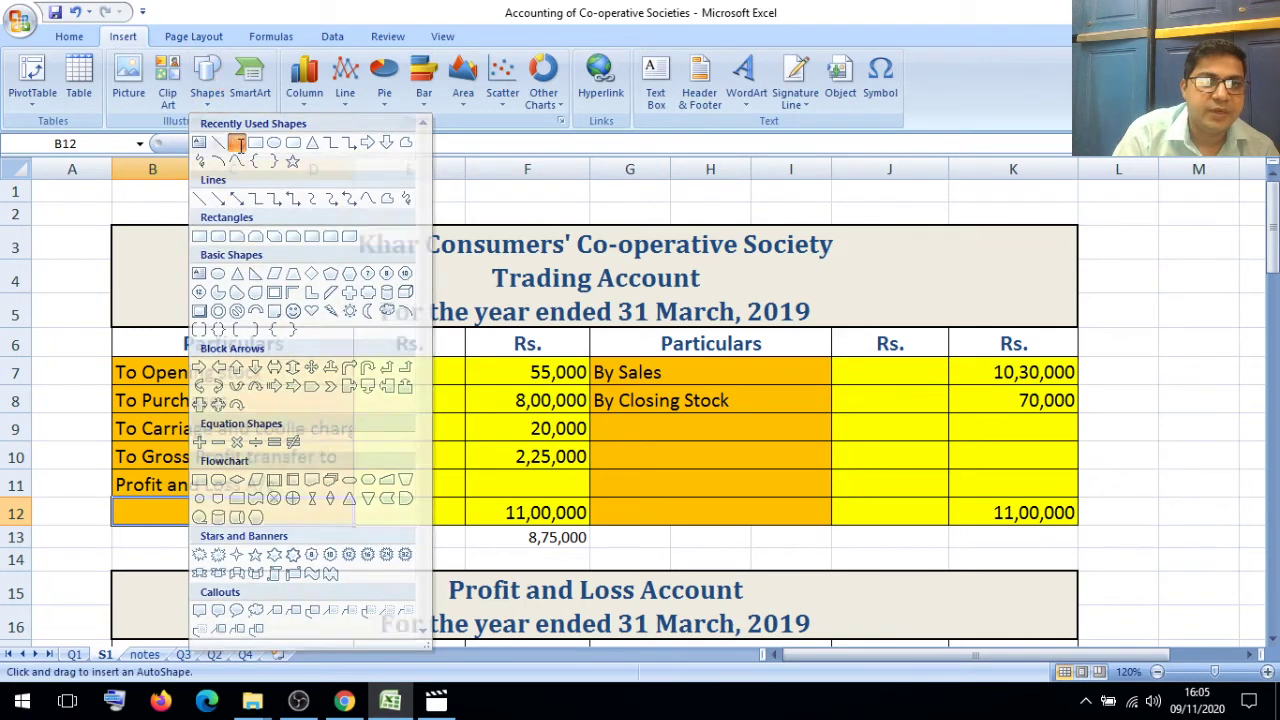
pyautogui.click(239, 145)
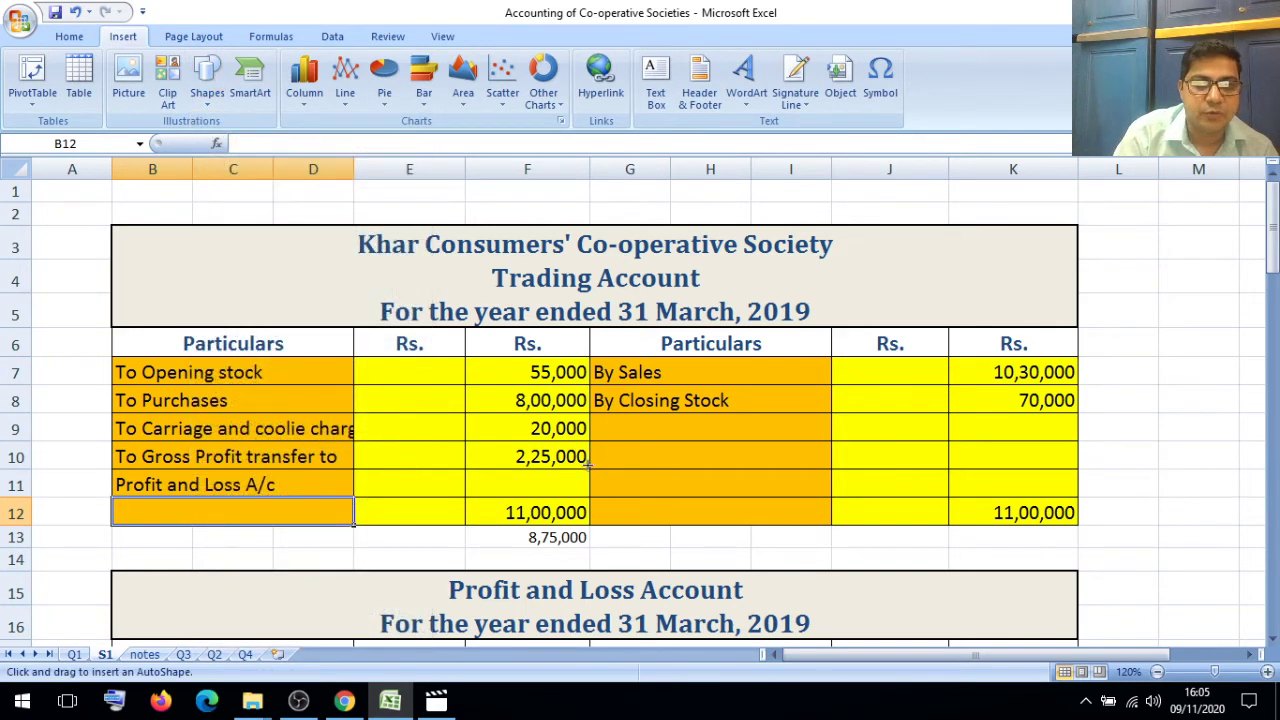
pyautogui.click(1272, 641)
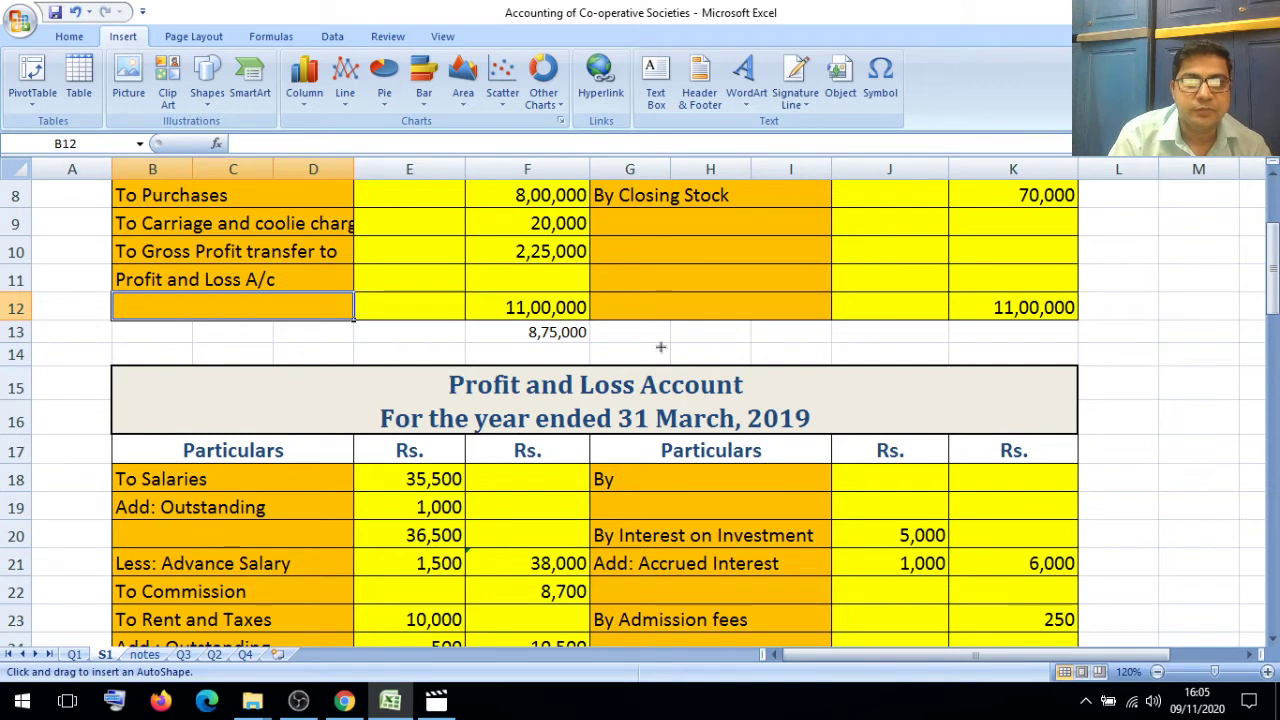
pyautogui.moveTo(572, 262)
pyautogui.mouseDown()
pyautogui.moveTo(708, 394)
pyautogui.moveTo(680, 372)
pyautogui.mouseUp()
pyautogui.moveTo(727, 410); pyautogui.dragTo(858, 465)
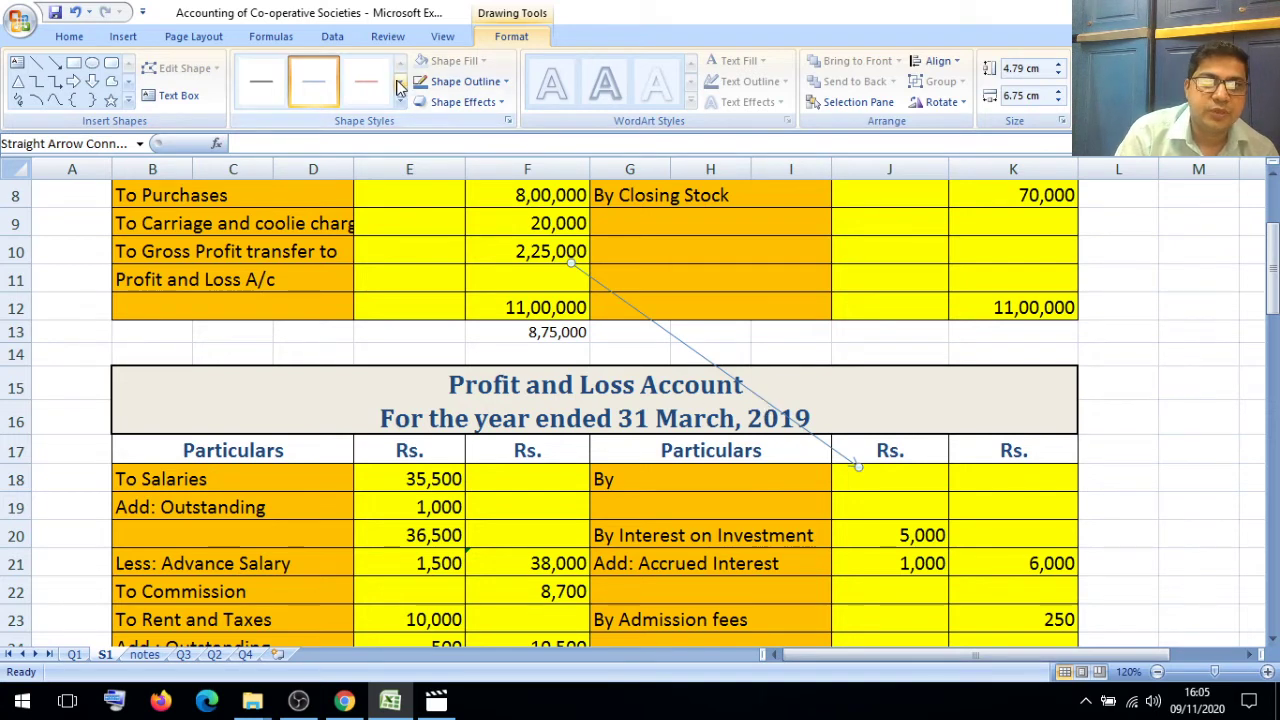
pyautogui.click(398, 84)
pyautogui.click(313, 82)
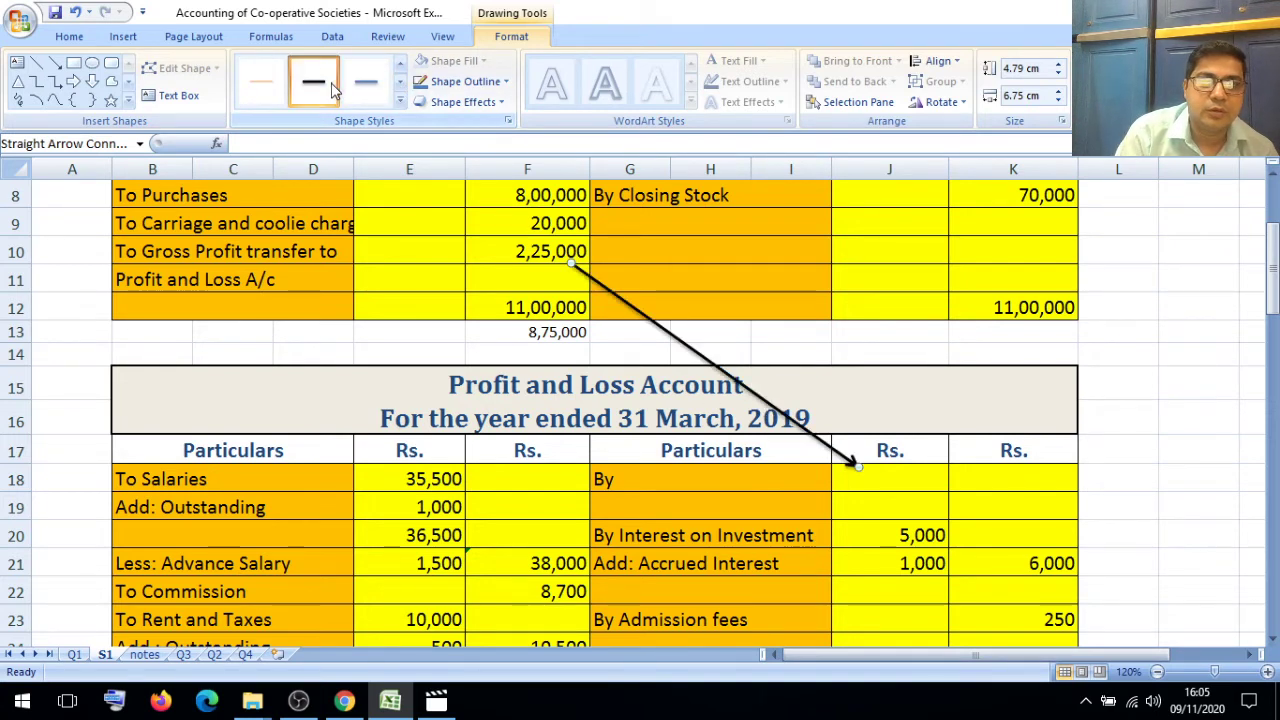
# Step: Enter 2,25,000 in K18 as the gross profit on the Profit and Loss Account's credit side
pyautogui.click(708, 478)
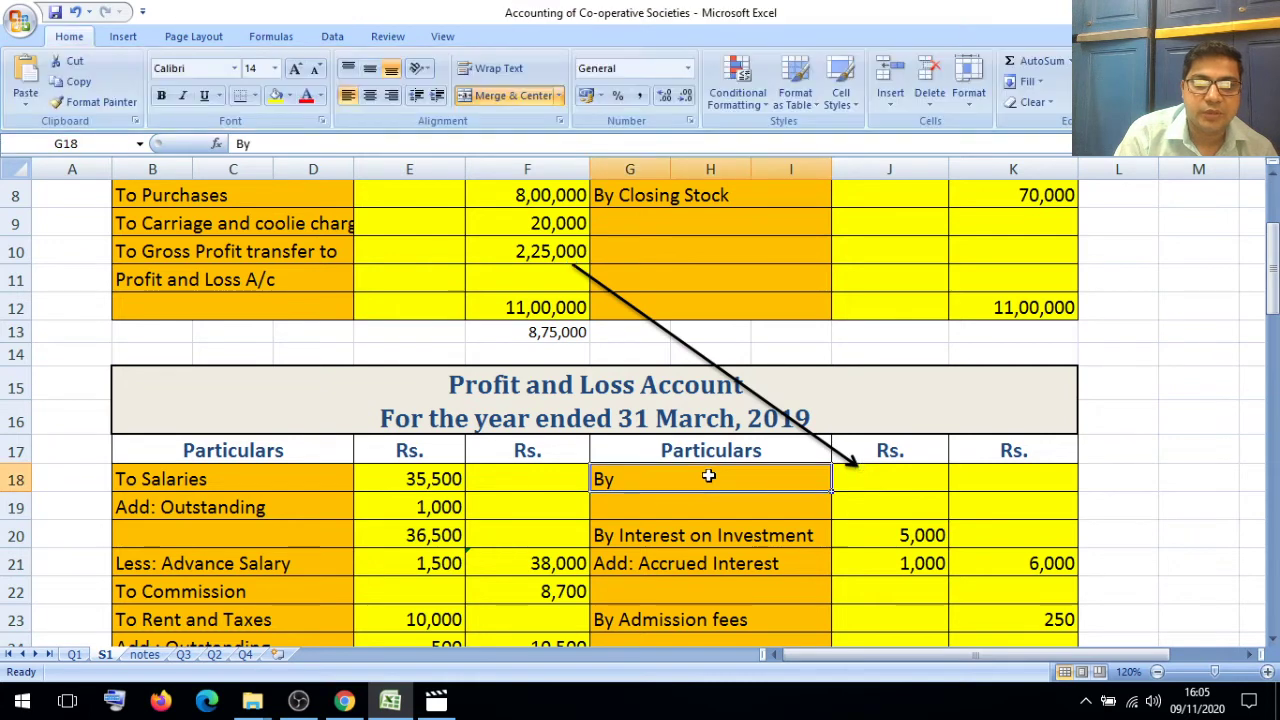
pyautogui.rightClick(995, 487)
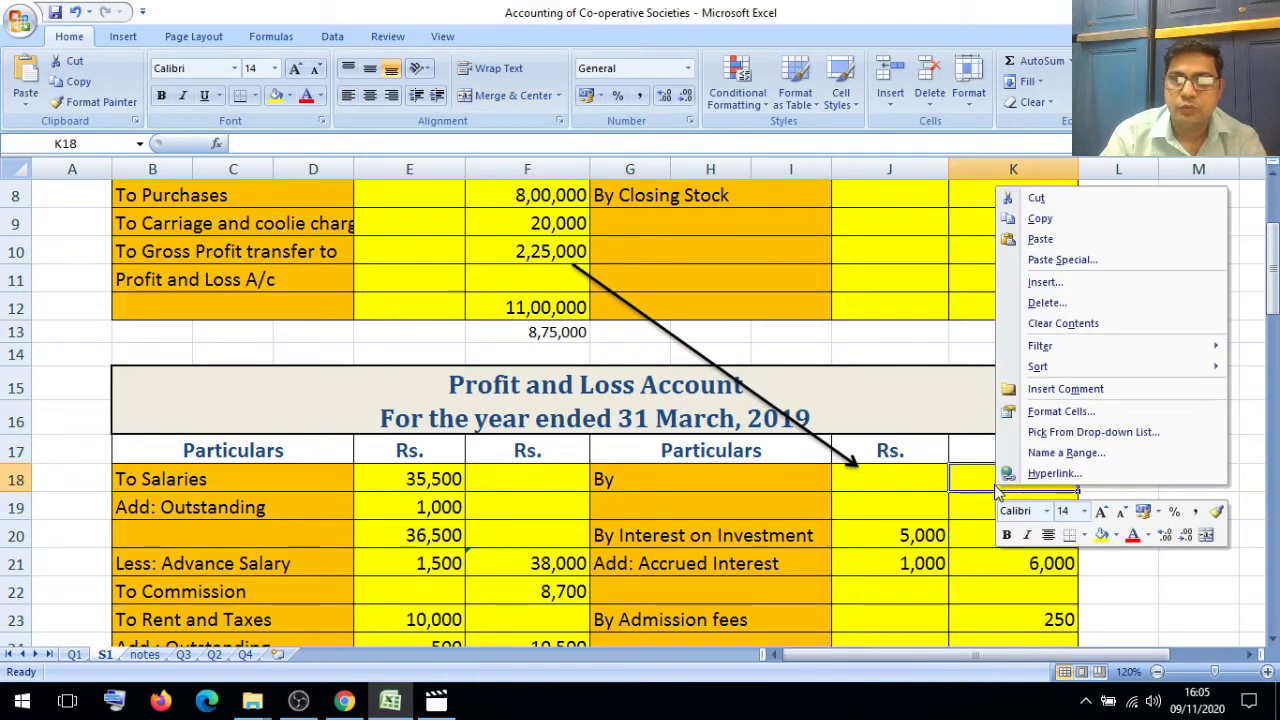
pyautogui.press('Escape')
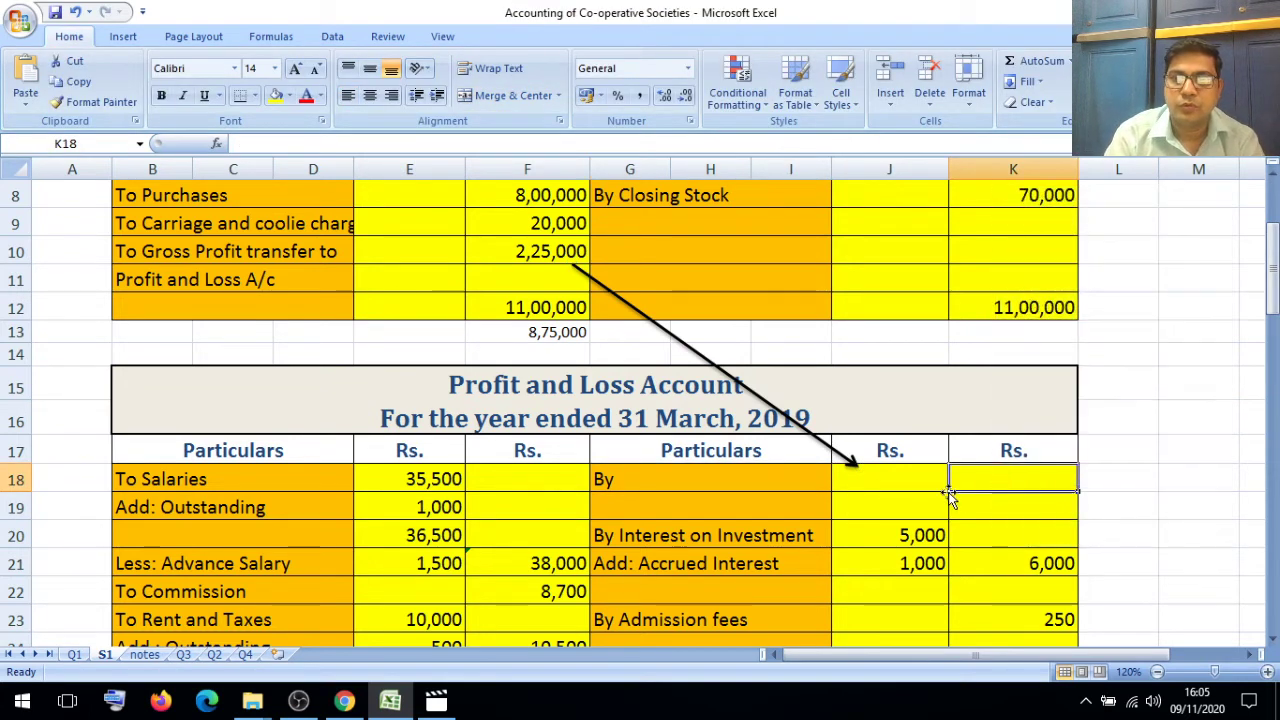
pyautogui.write('2,2500')
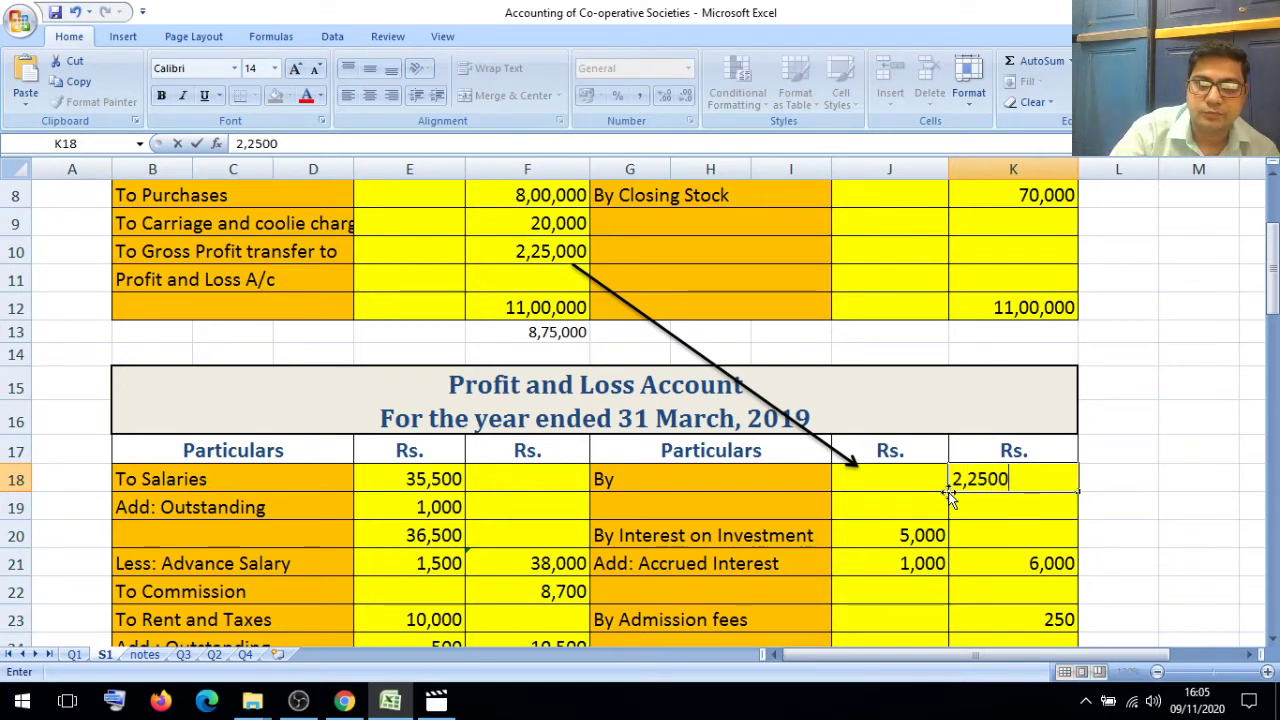
pyautogui.press('BackSpace')
pyautogui.press('BackSpace')
pyautogui.write(',')
pyautogui.write('000')
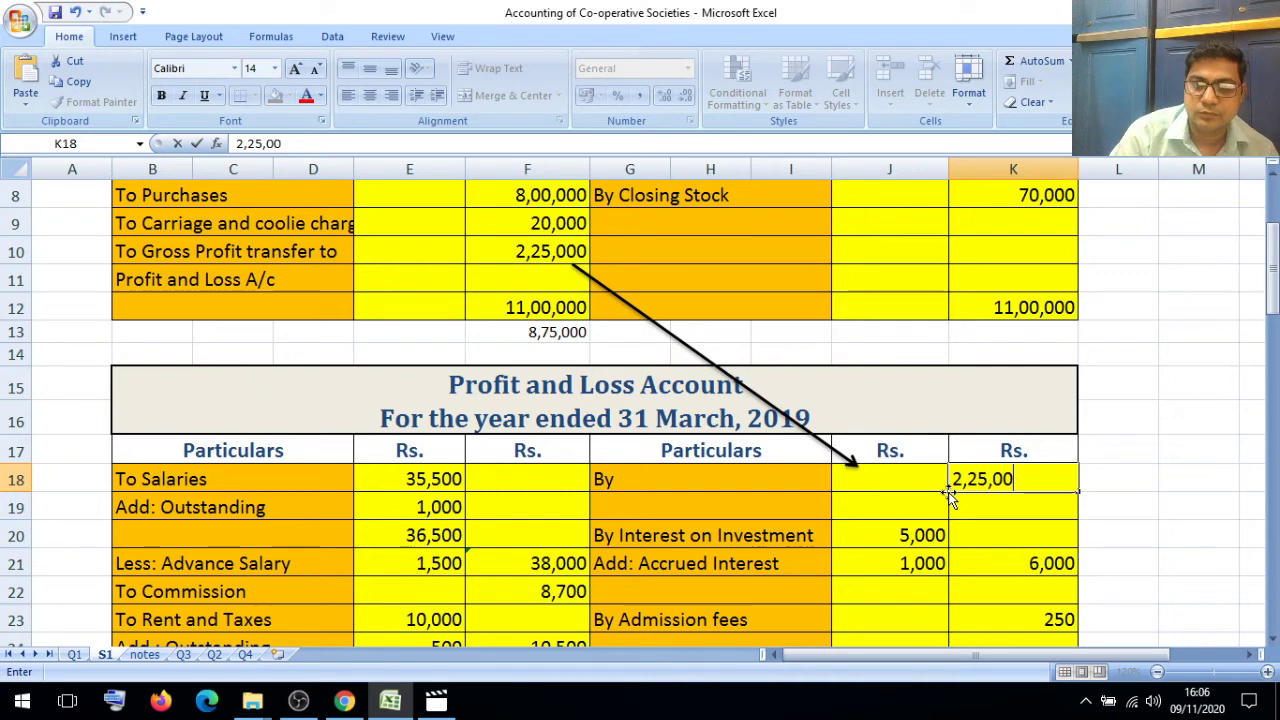
pyautogui.click(943, 510)
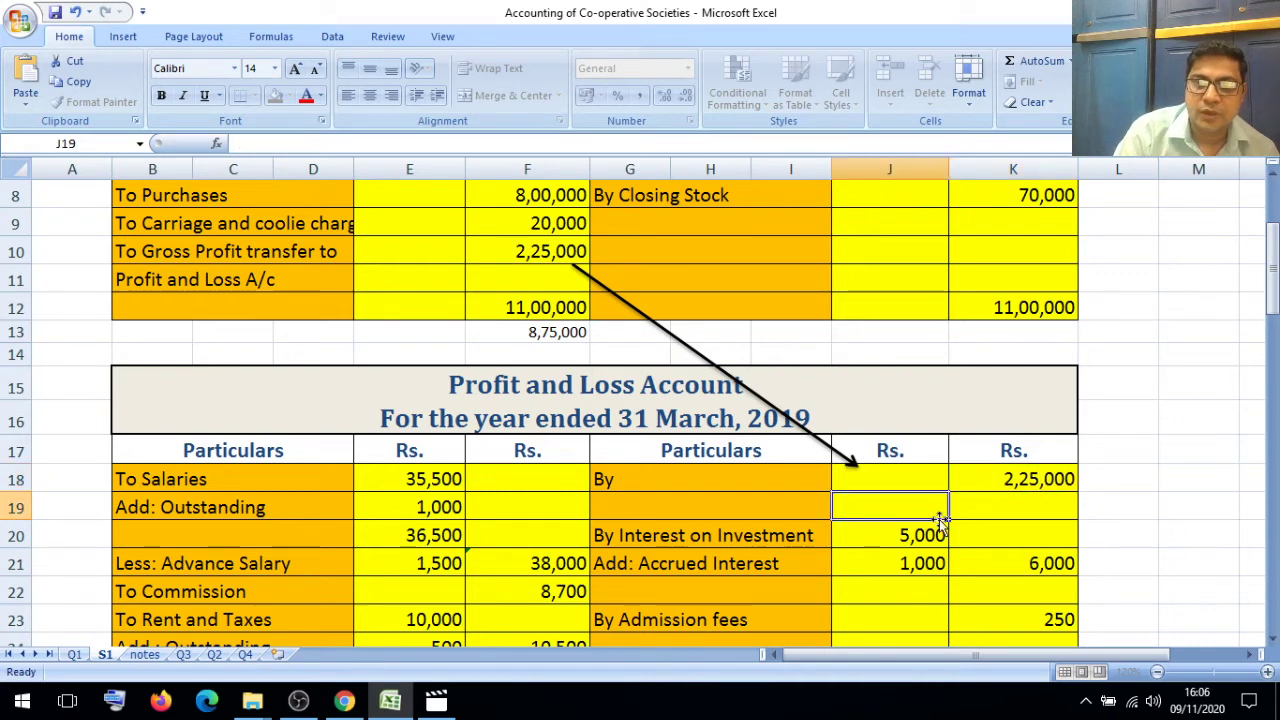
# Step: Complete the label in G18 of the Profit and Loss Account as "By Gross Profit b/d"
pyautogui.click(764, 480)
pyautogui.click(270, 144)
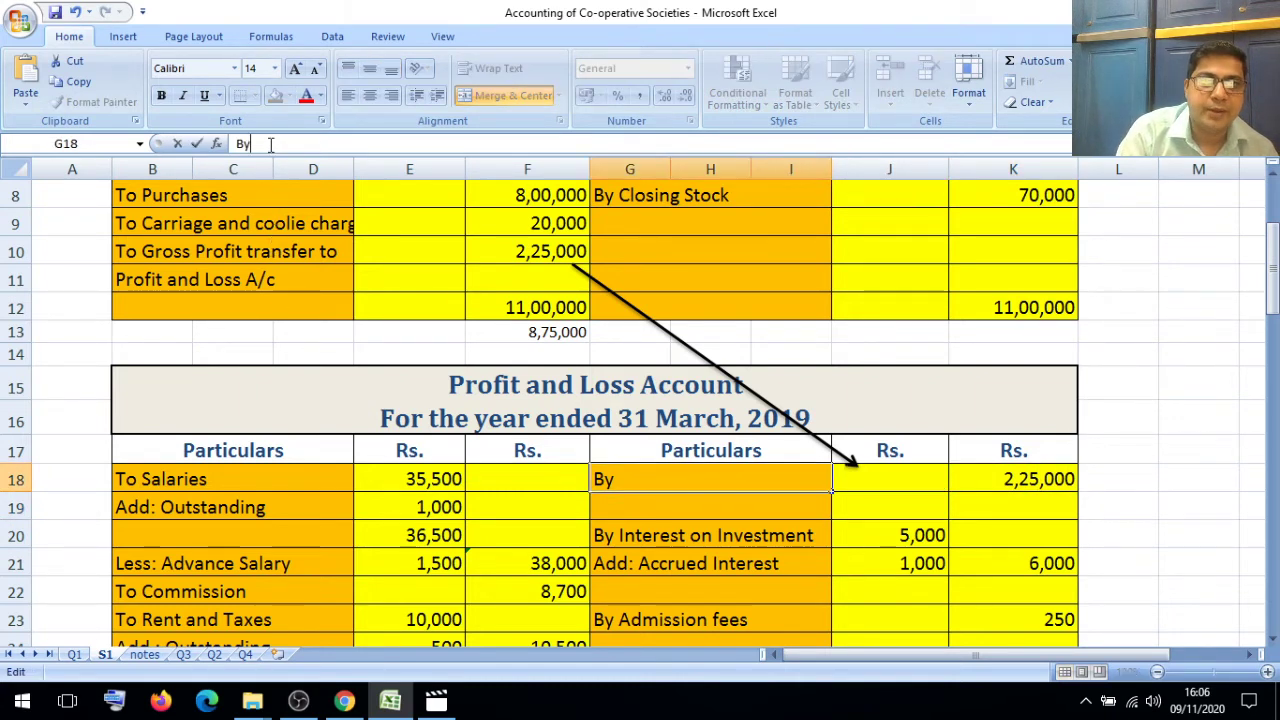
pyautogui.write('G')
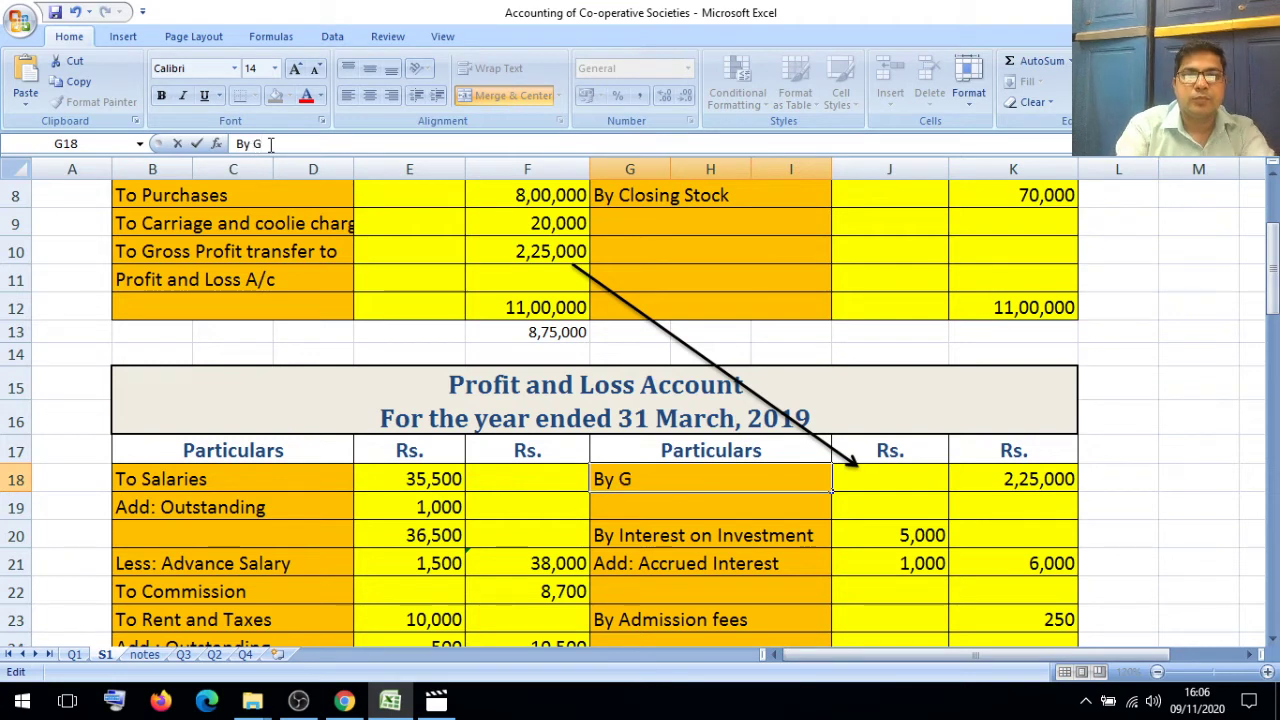
pyautogui.write('ross Pr')
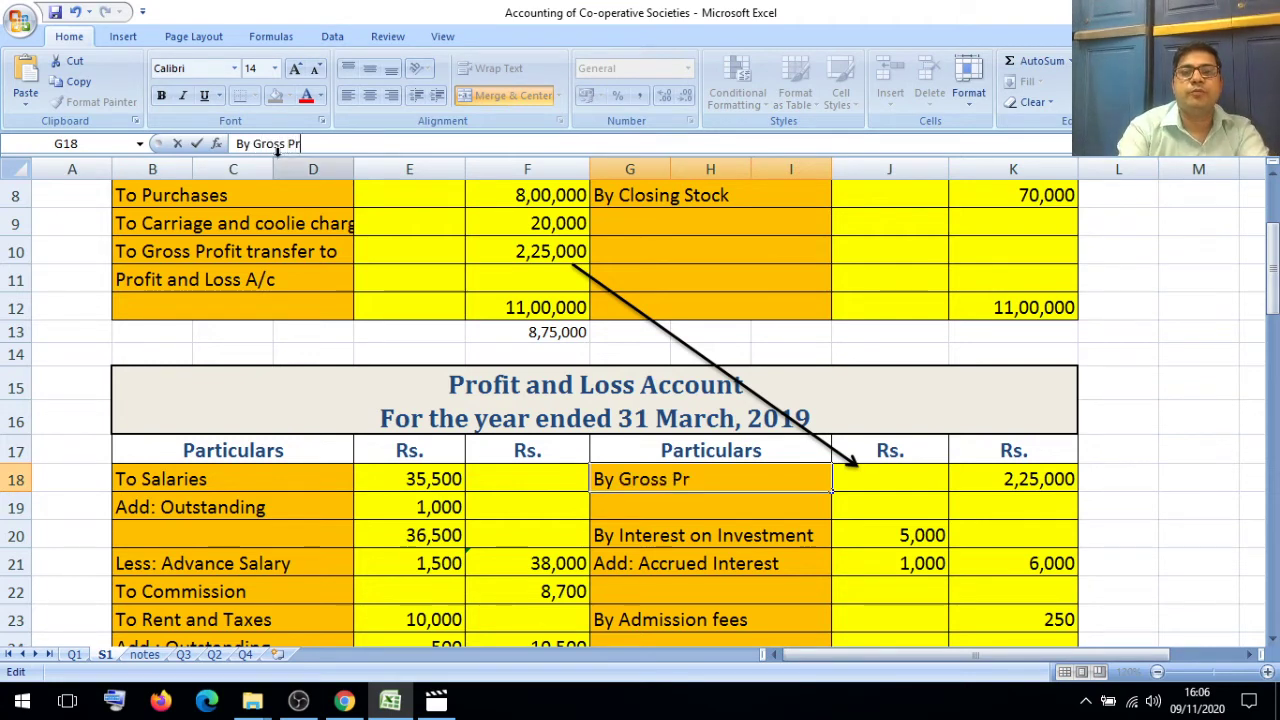
pyautogui.write('ofit b')
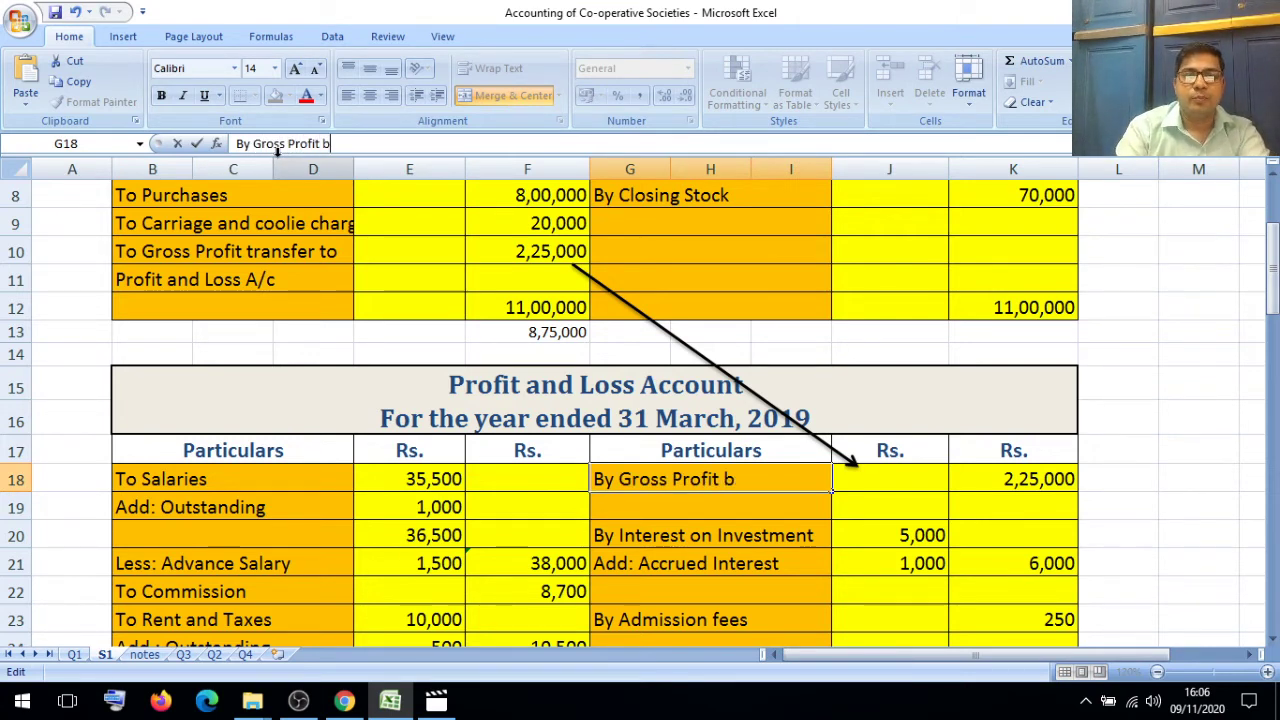
pyautogui.write('/d')
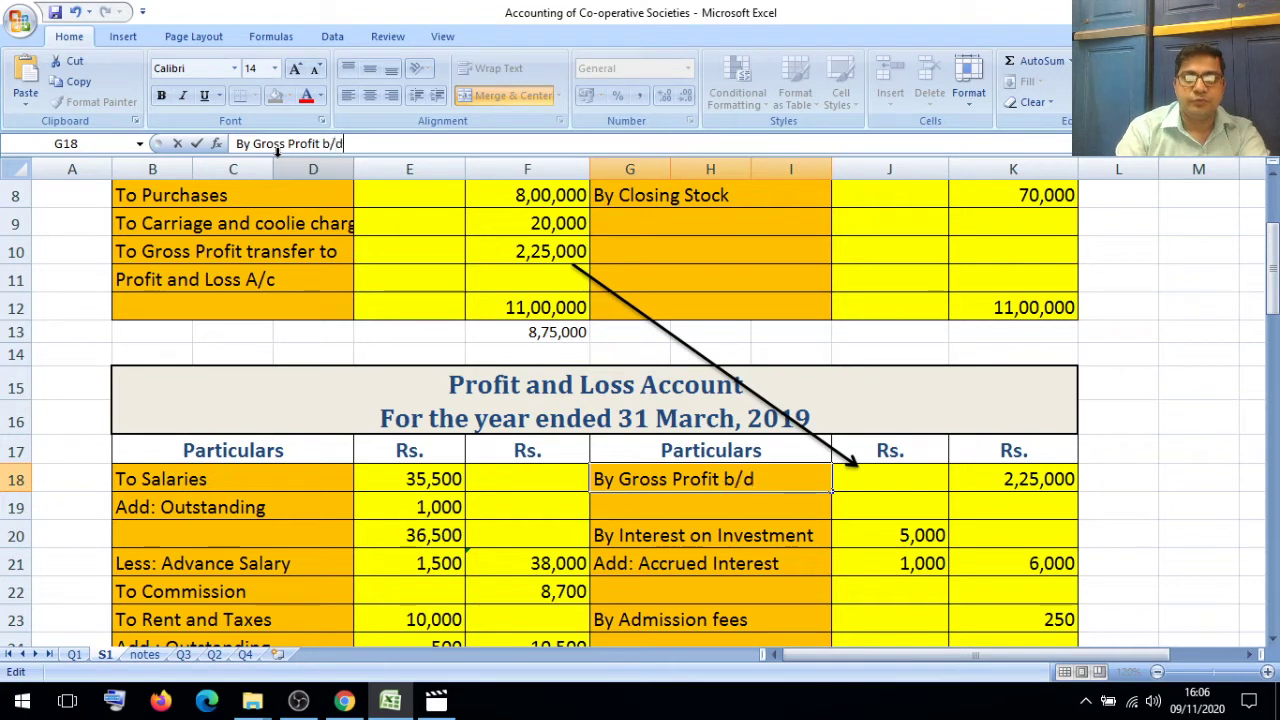
pyautogui.click(662, 530)
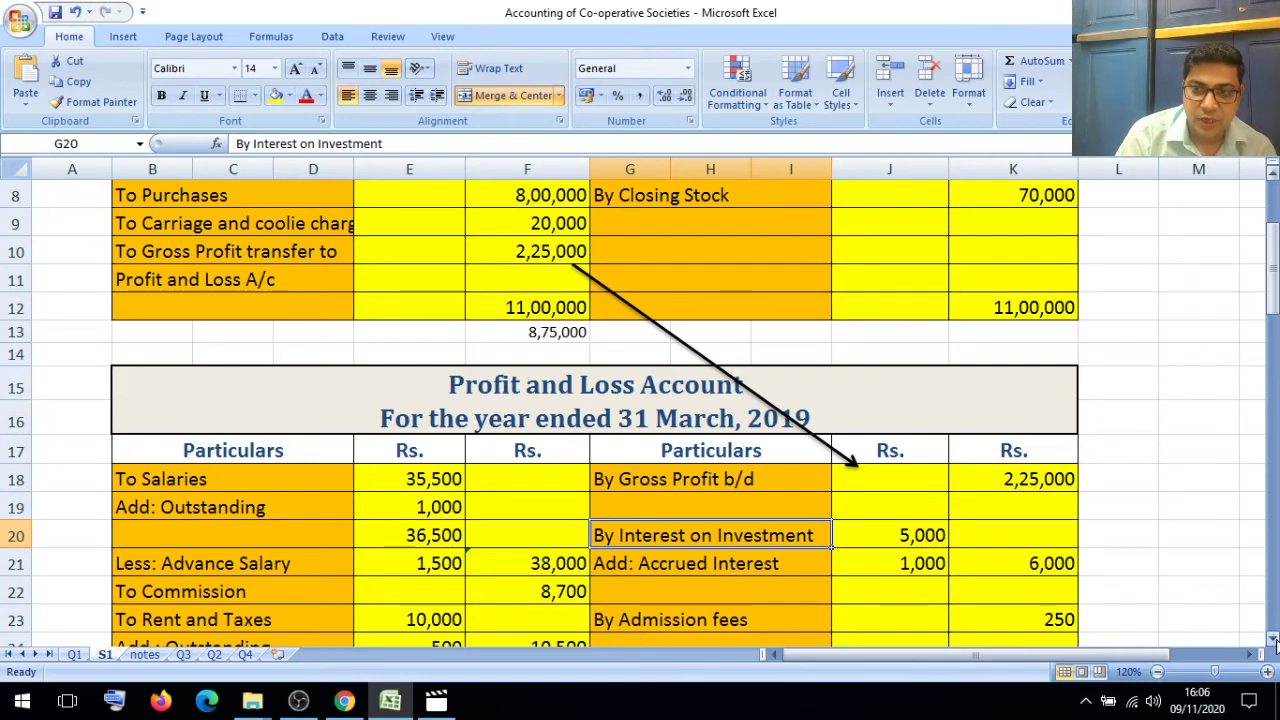
# Step: Total the Profit and Loss Account's credit side in K34 with a SUM of K18:K23
pyautogui.scroll(-5, 1274, 645)
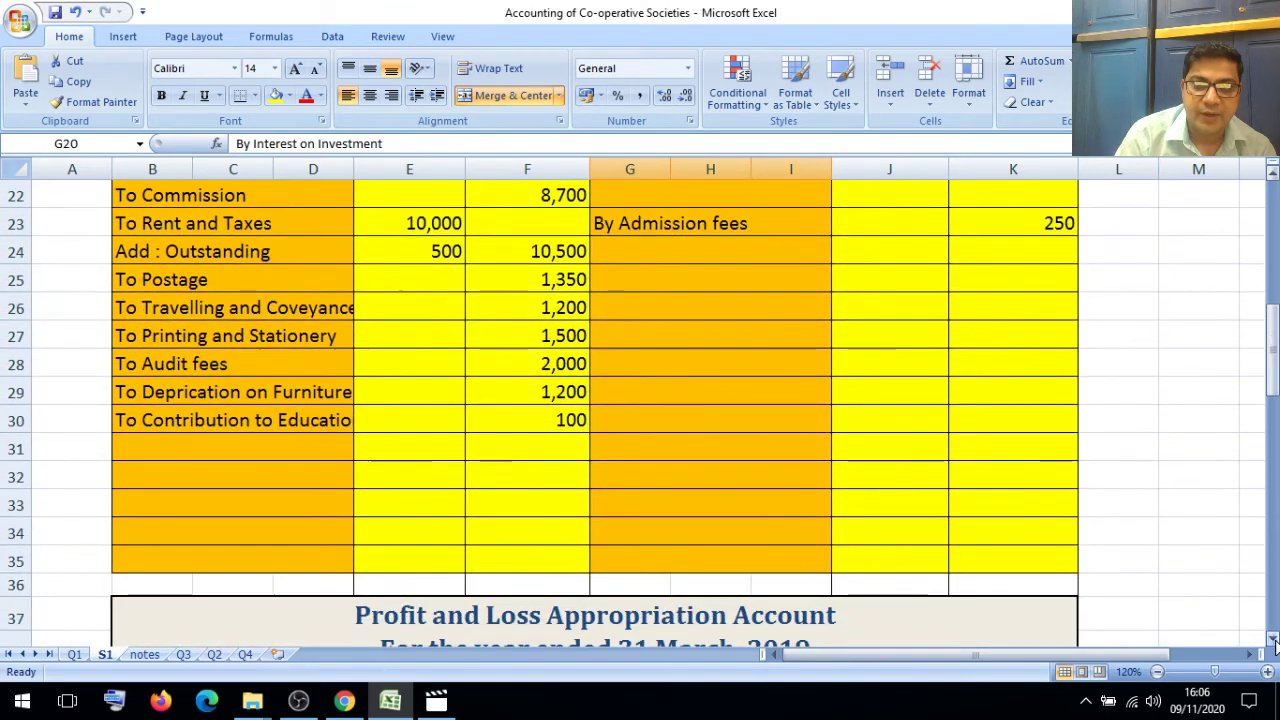
pyautogui.click(1043, 537)
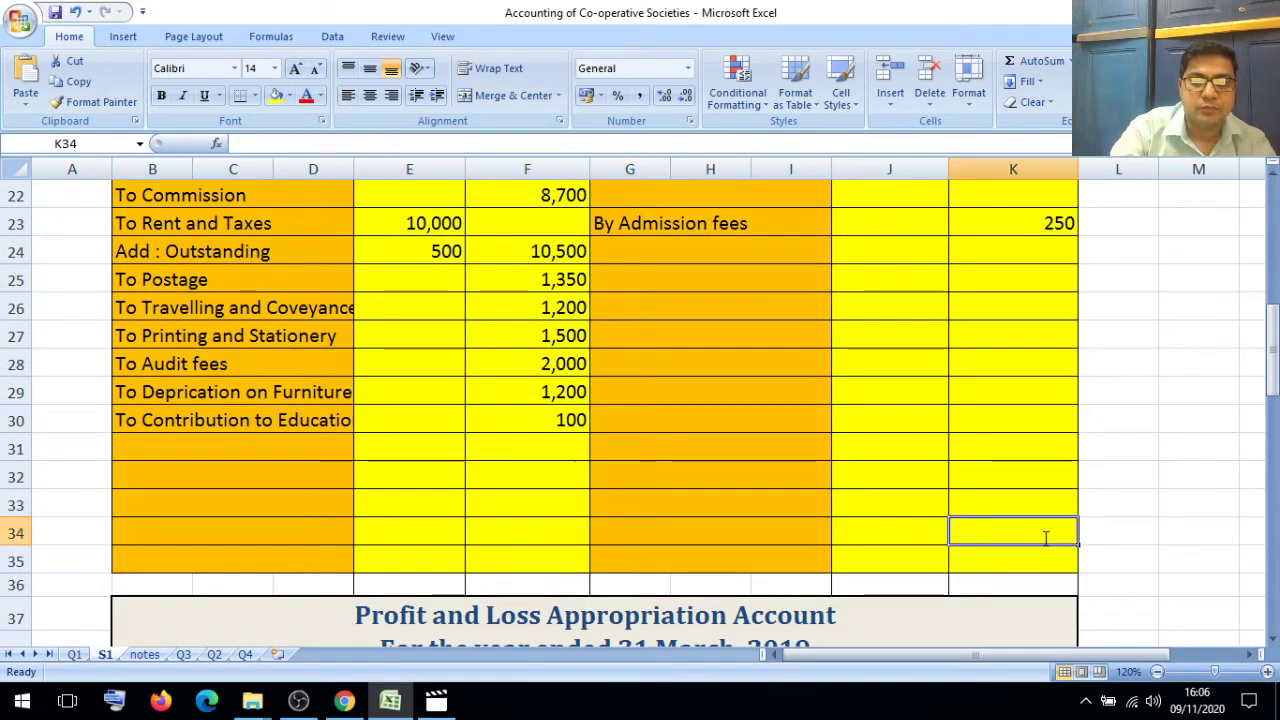
pyautogui.write('=sum(')
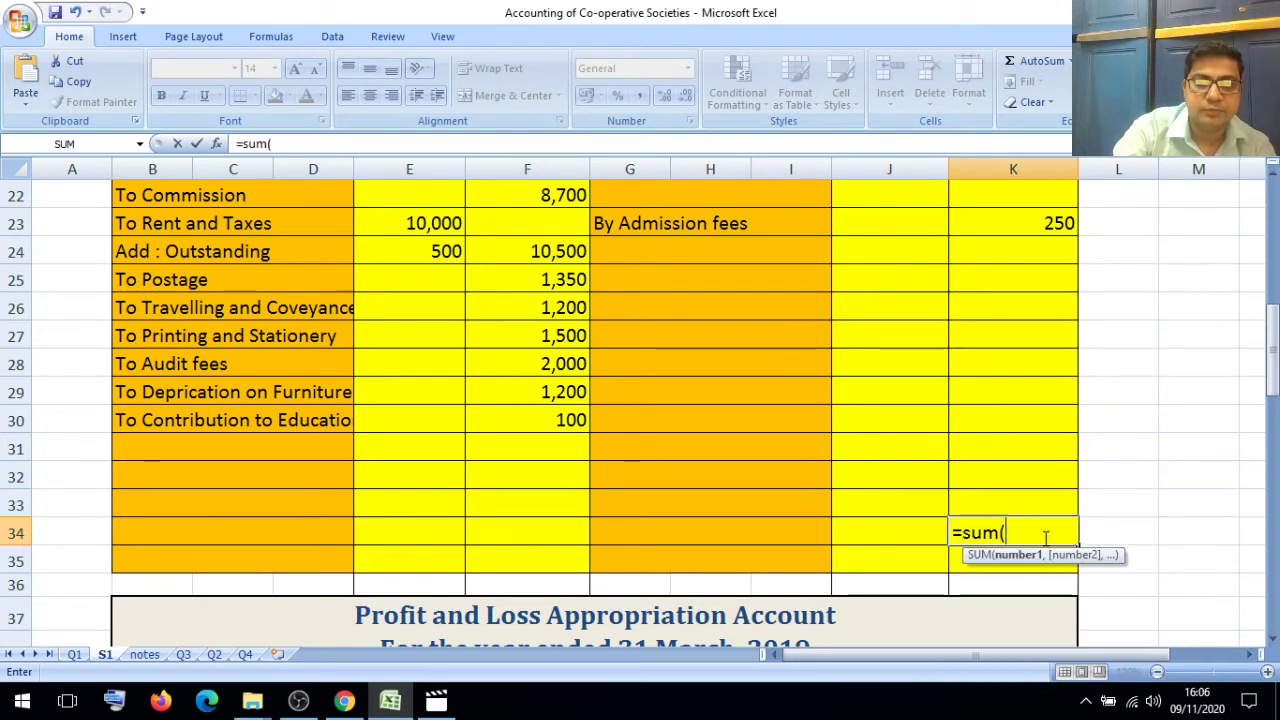
pyautogui.press('Up')
pyautogui.press('Up')
pyautogui.press('Up')
pyautogui.press('Up')
pyautogui.press('Up')
pyautogui.press('Up')
pyautogui.press('Up')
pyautogui.press('Up')
pyautogui.press('Up')
pyautogui.press('Up')
pyautogui.press('Up')
pyautogui.press('Up')
pyautogui.press('Up')
pyautogui.press('Up')
pyautogui.press('Up')
pyautogui.press('Up')
pyautogui.press('Up')
pyautogui.press('Up')
pyautogui.press('Up')
pyautogui.press('Up')
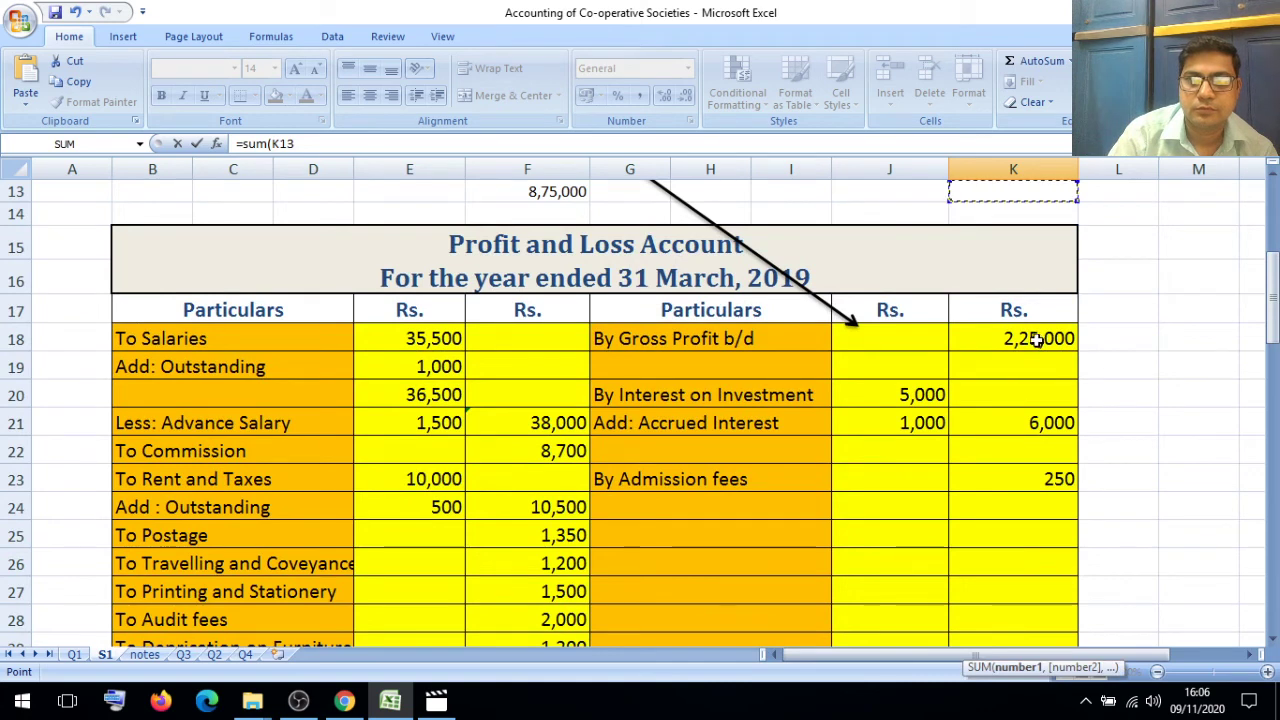
pyautogui.moveTo(1033, 341); pyautogui.dragTo(1030, 343)
pyautogui.hotkey('shift', 'Down')
pyautogui.hotkey('shift', 'Down')
pyautogui.hotkey('shift', 'Down')
pyautogui.hotkey('shift', 'Down')
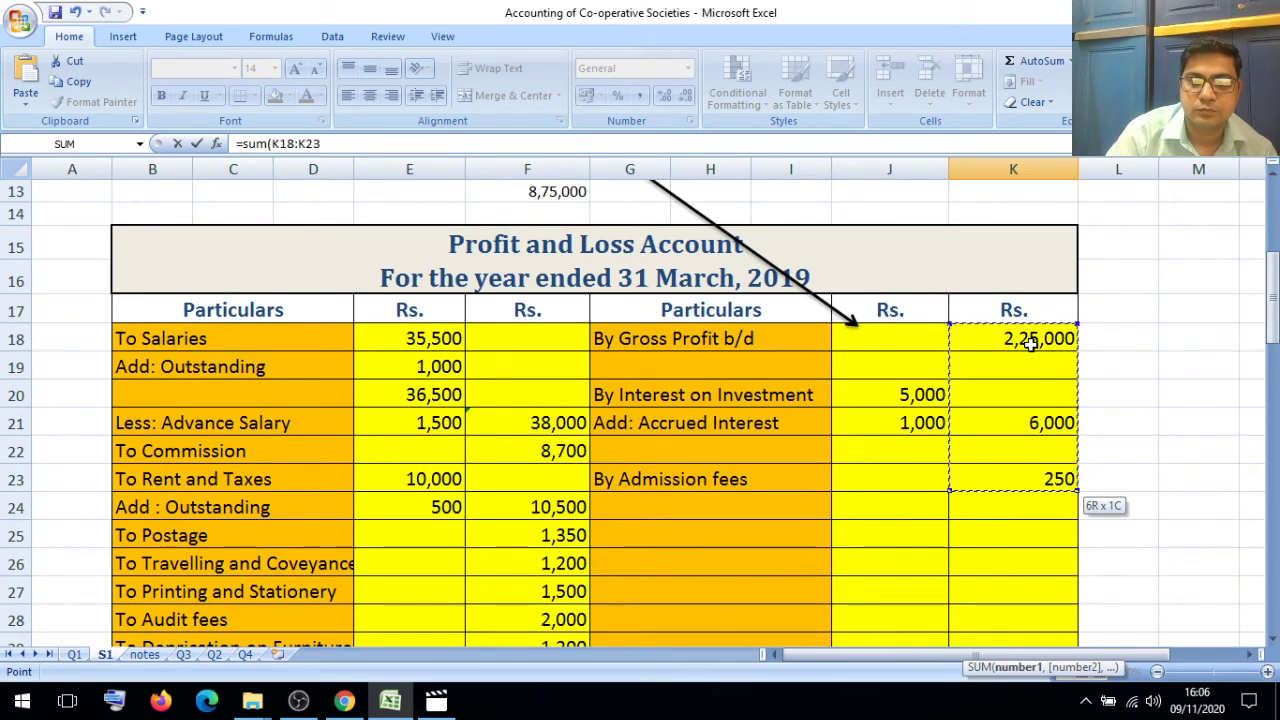
pyautogui.write(')')
pyautogui.press('Return')
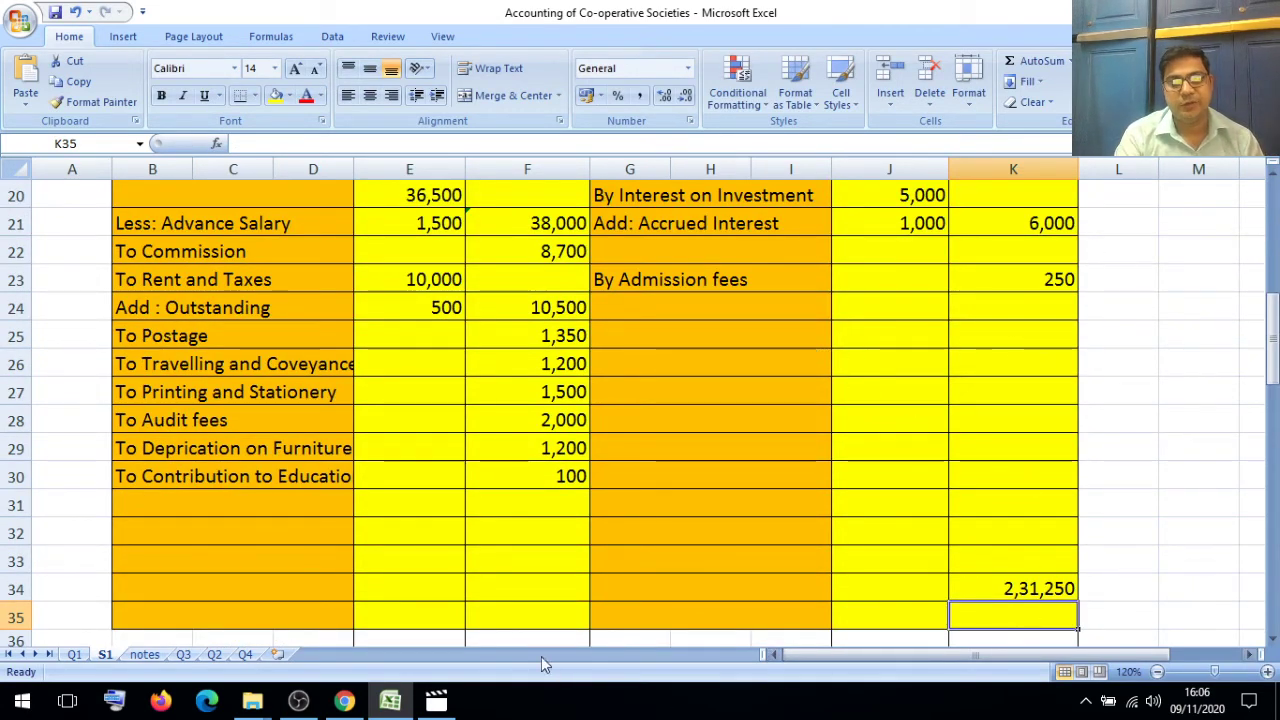
# Step: Enter 2,31,250 in F34 as the matching total on the Profit and Loss Account's debit side
pyautogui.click(558, 594)
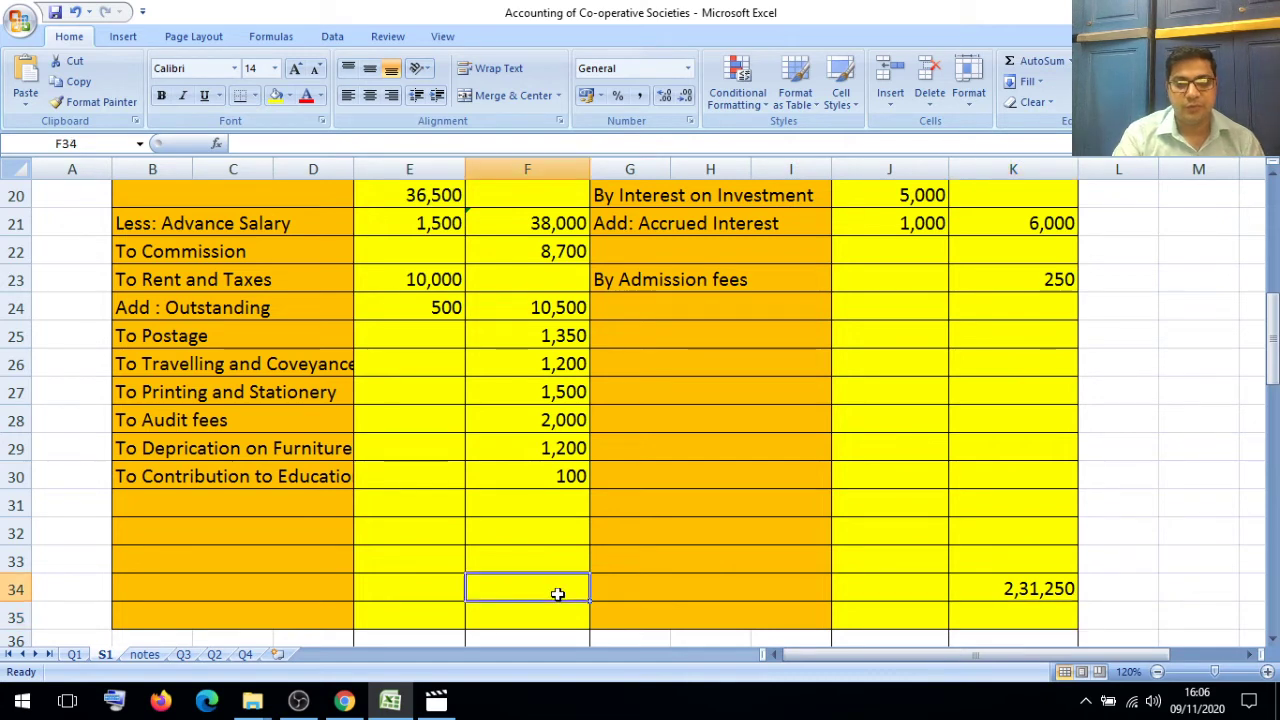
pyautogui.write('2,3')
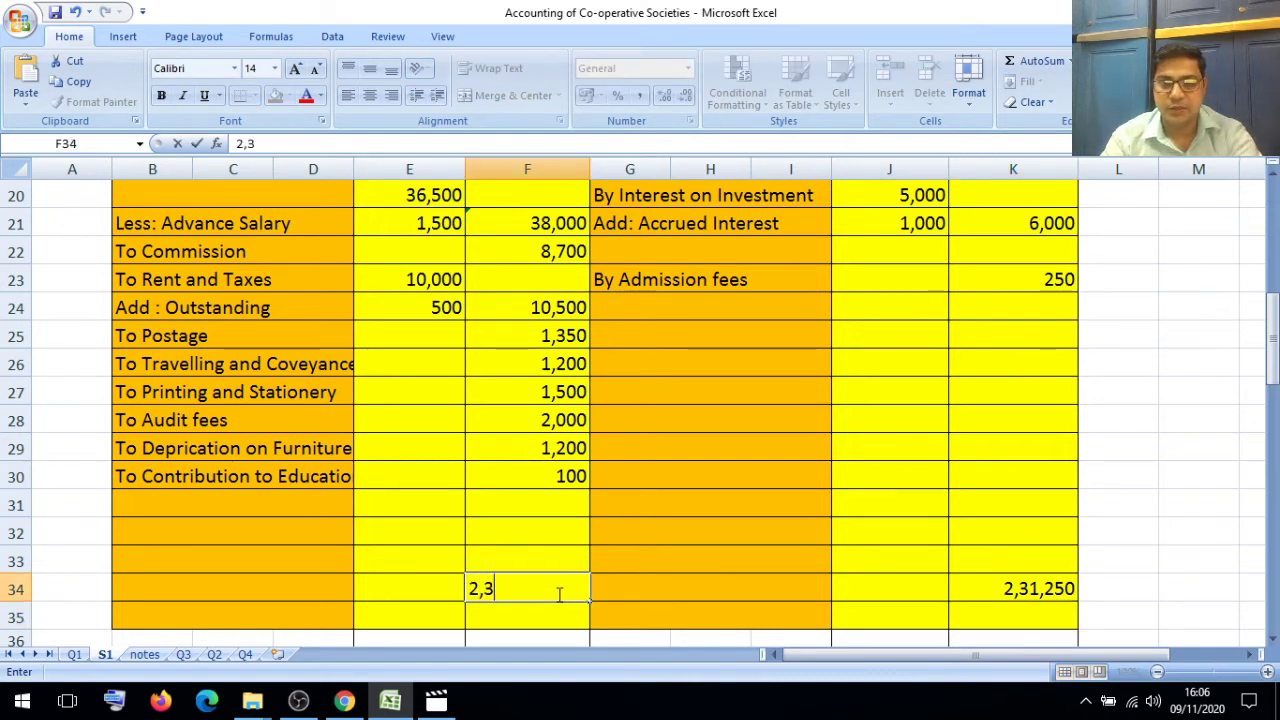
pyautogui.write('1,250')
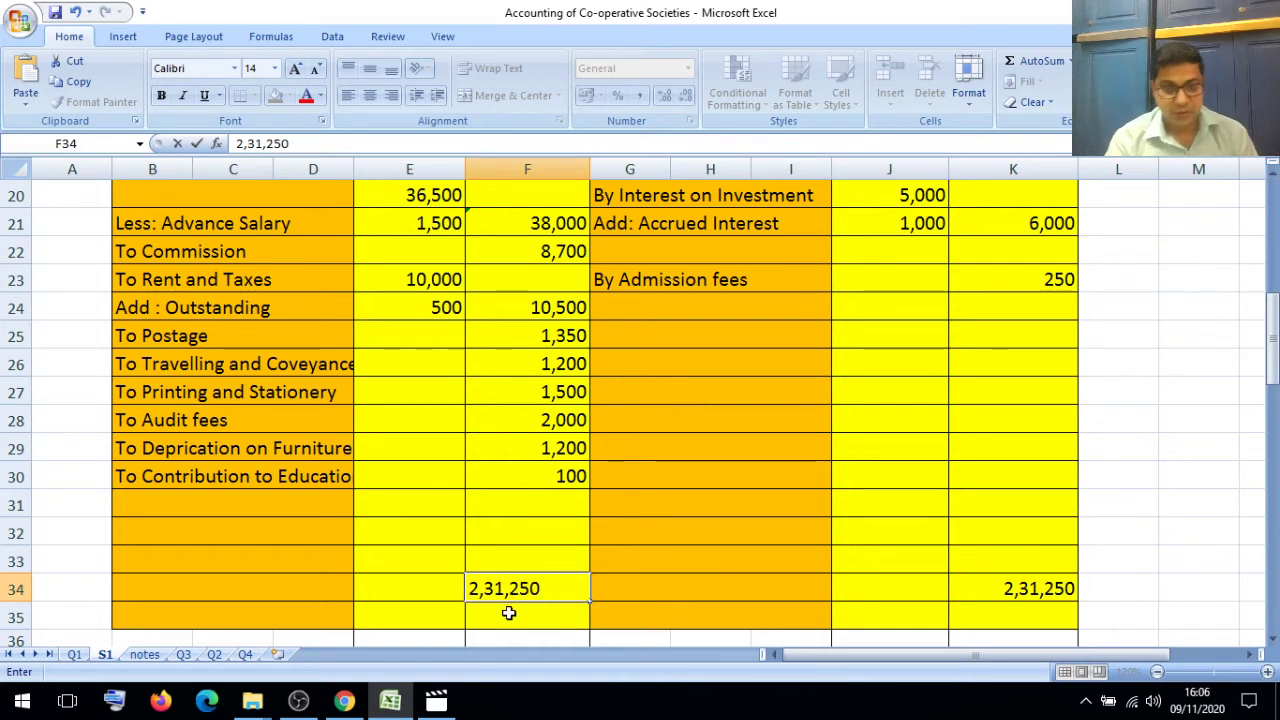
pyautogui.press('Return')
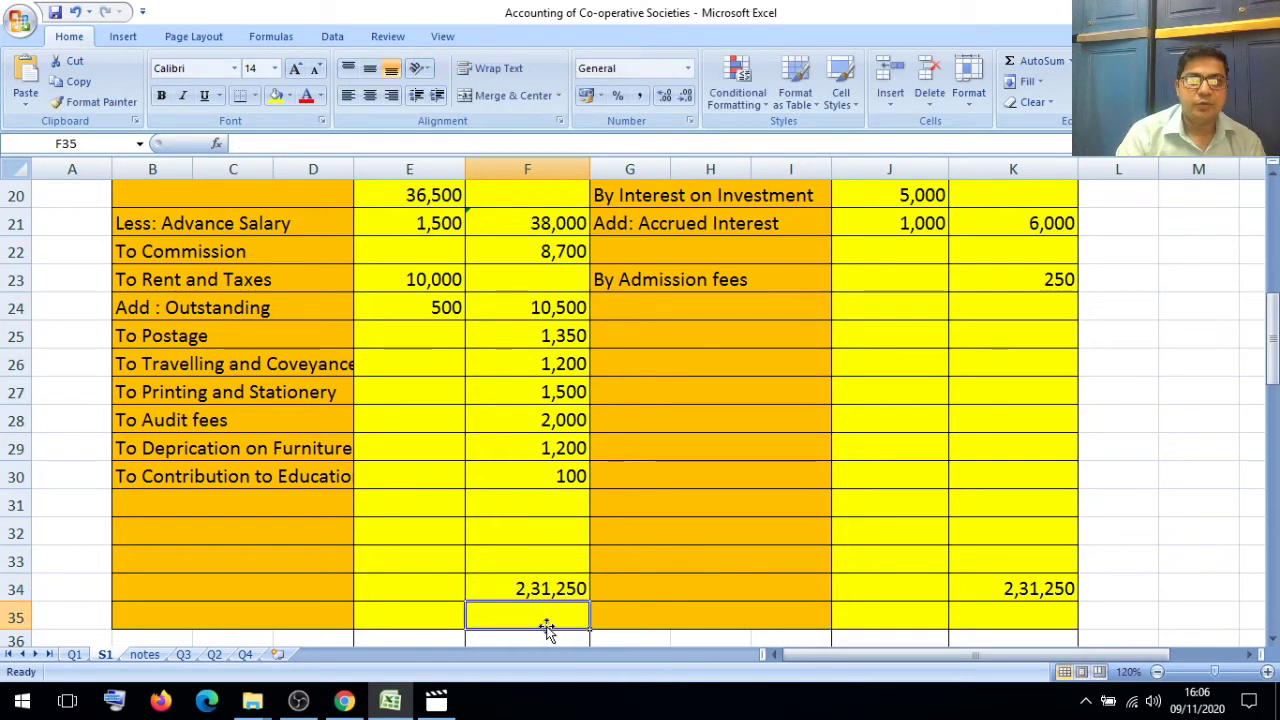
# Step: Add up the Profit and Loss Account's expenses in F35 with a SUM of F21:F30
pyautogui.write('=su')
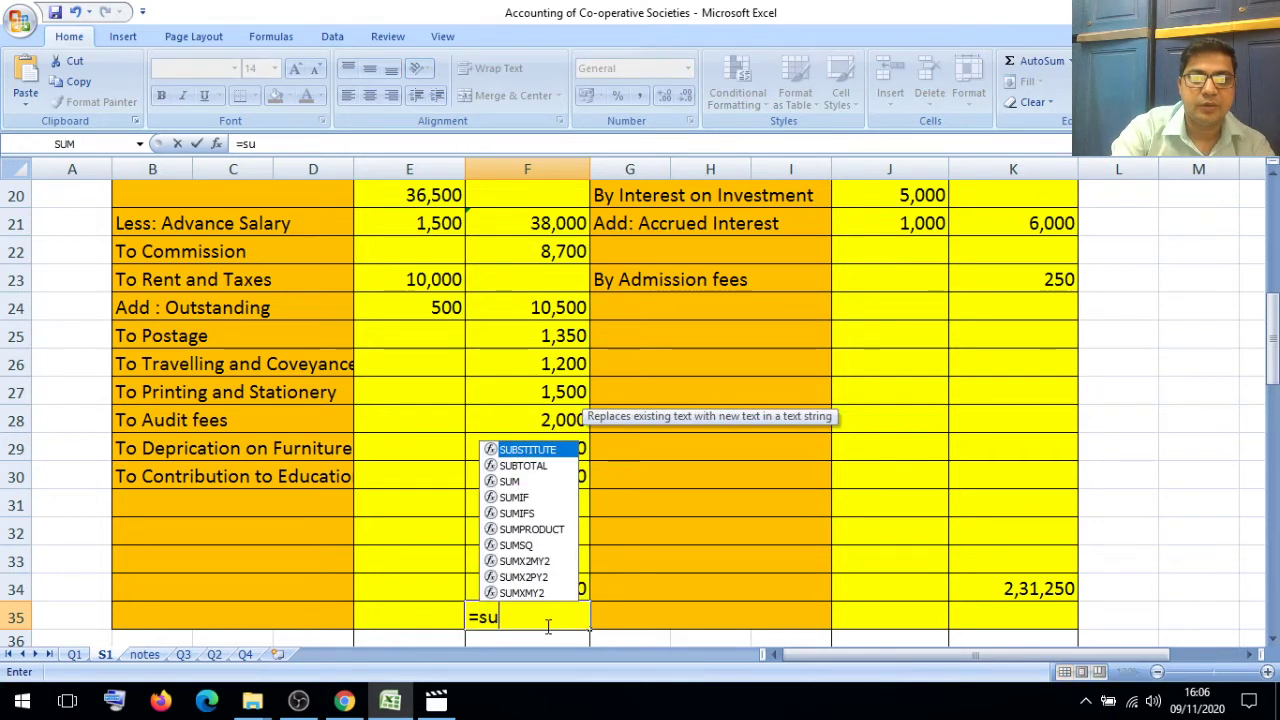
pyautogui.write('m(')
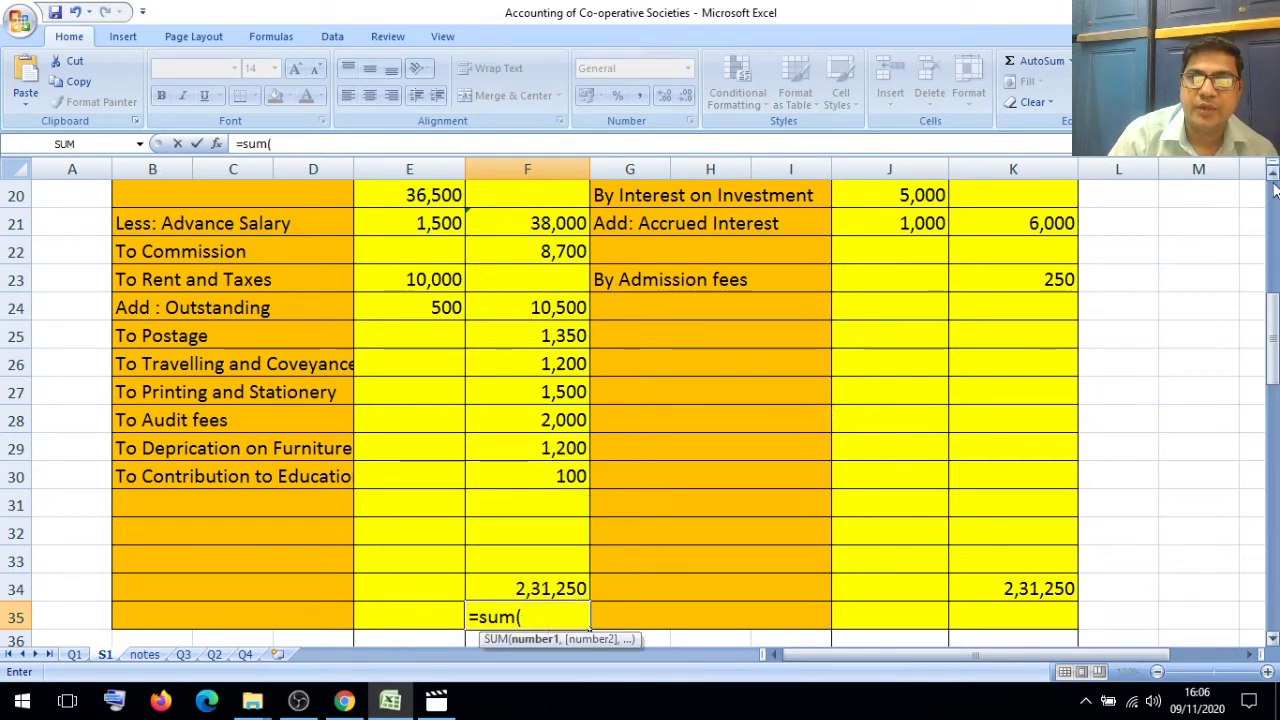
pyautogui.scroll(3, 1275, 190)
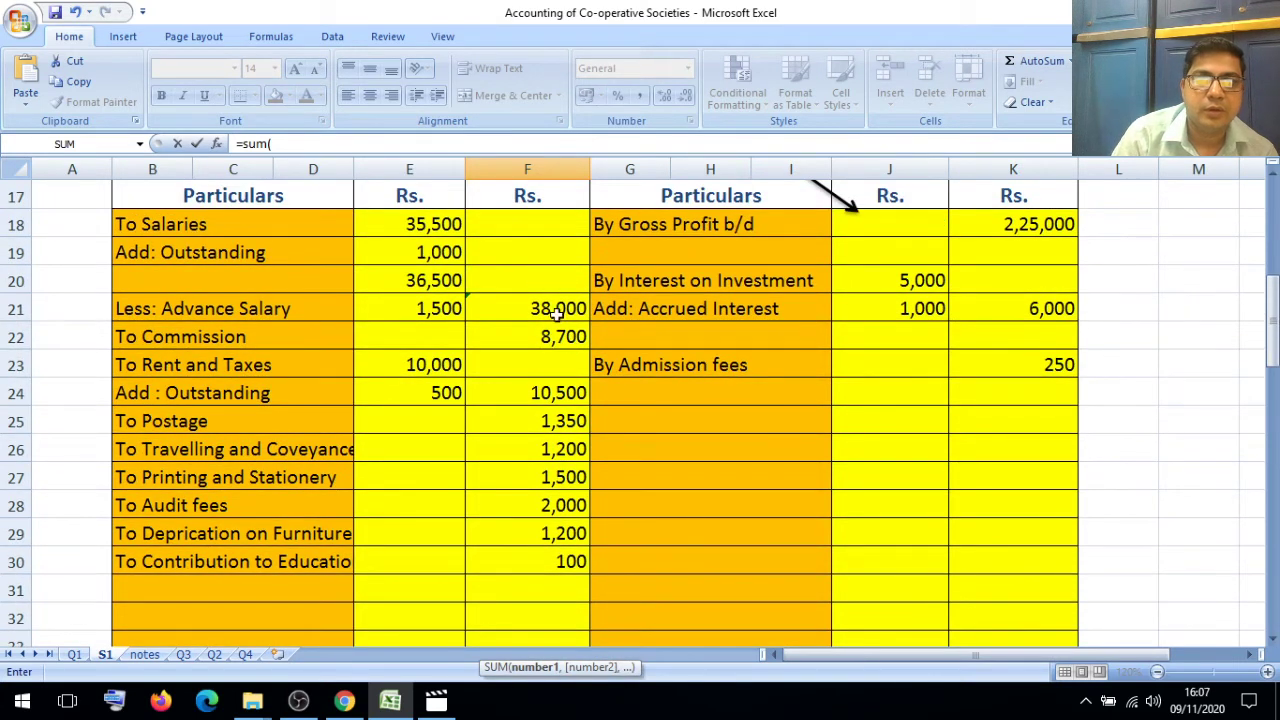
pyautogui.moveTo(555, 313); pyautogui.dragTo(555, 562)
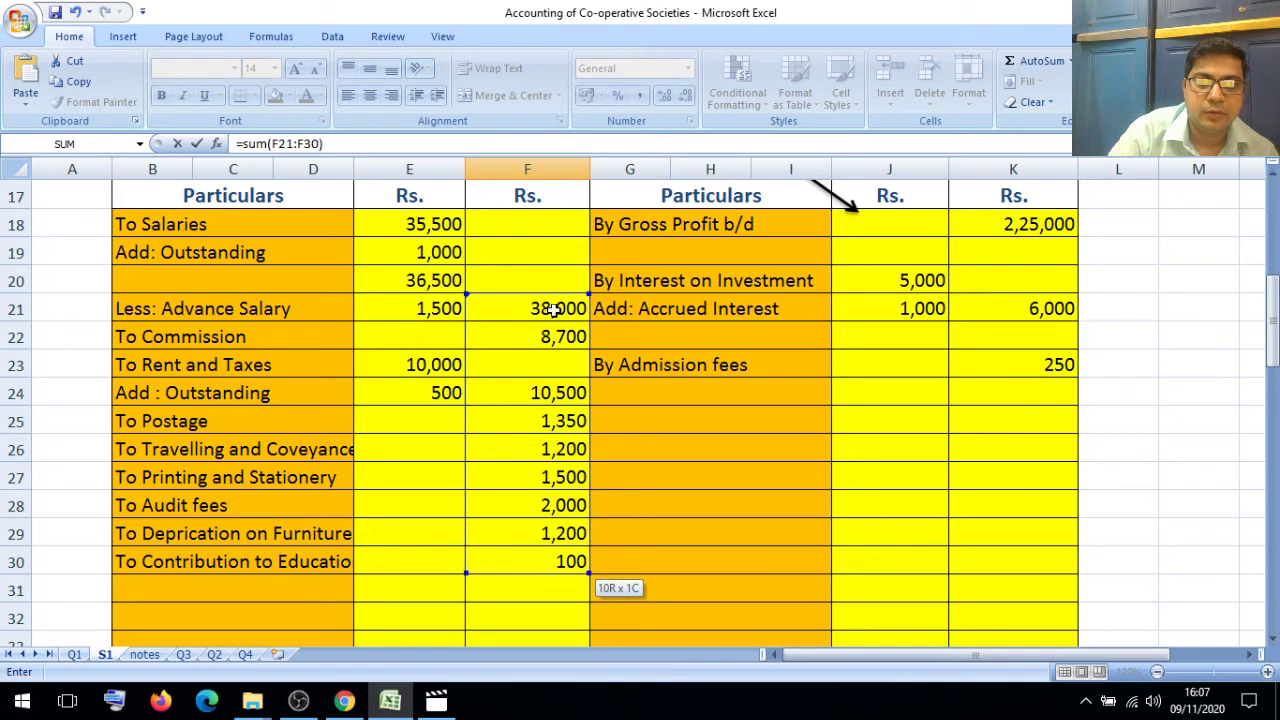
pyautogui.write(')')
pyautogui.press('Return')
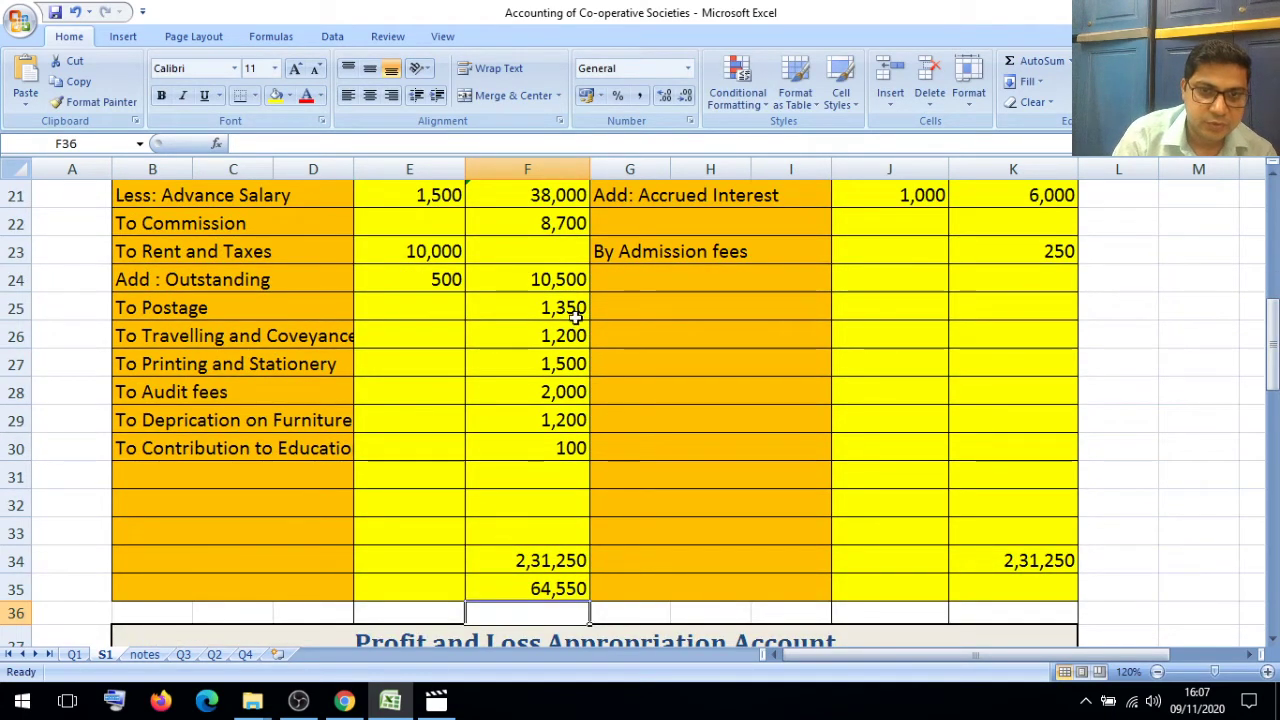
# Step: Calculate the net profit in F32 by subtracting the expense sum in F35 from the total in F34
pyautogui.click(544, 506)
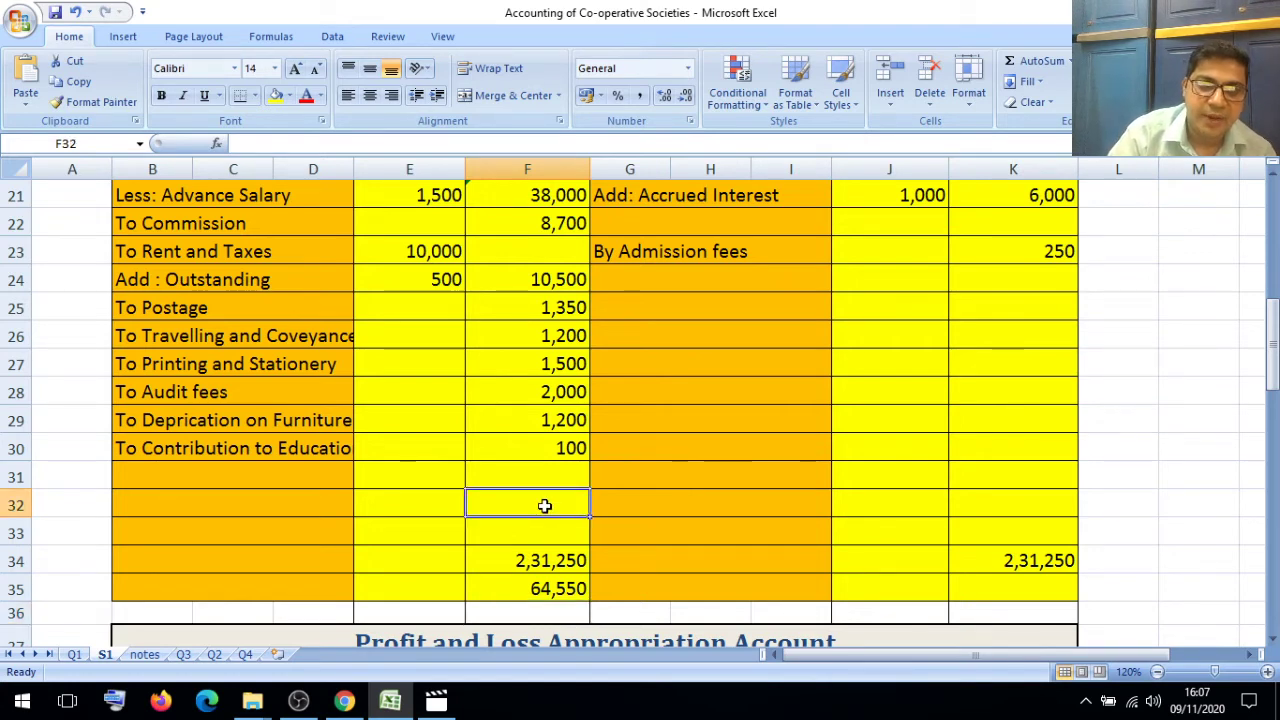
pyautogui.write('=')
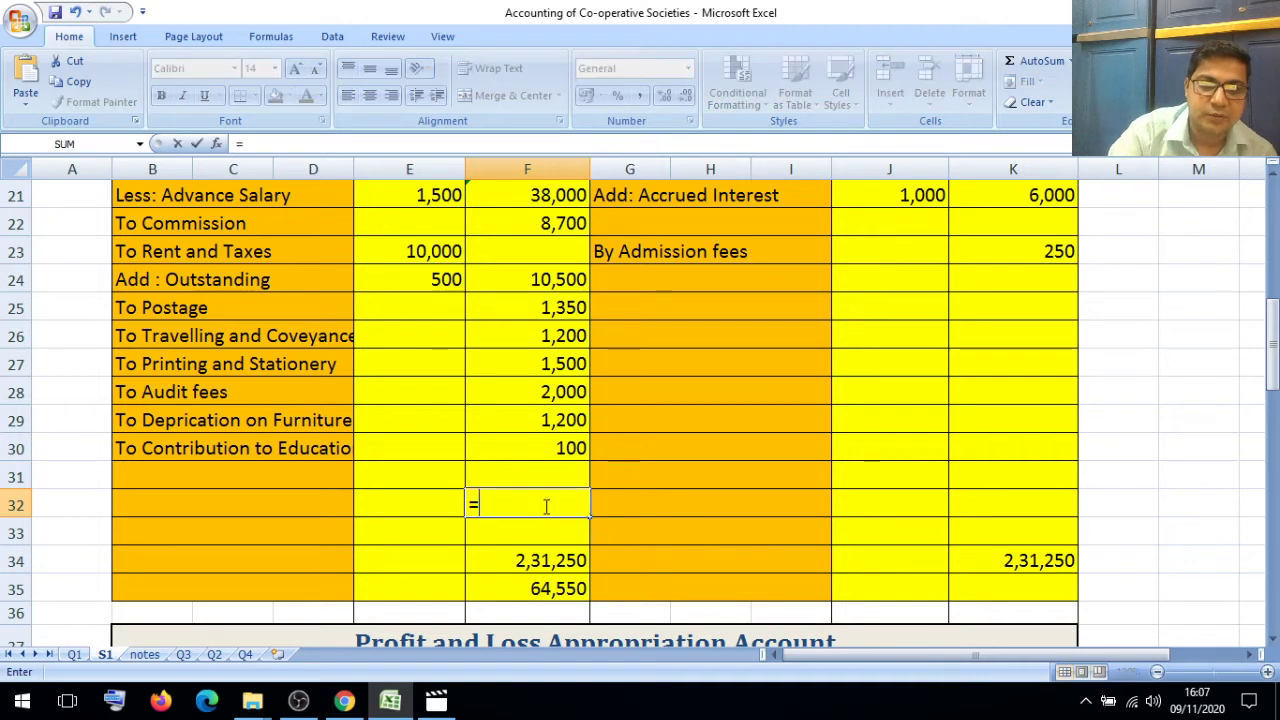
pyautogui.click(541, 562)
pyautogui.write('-')
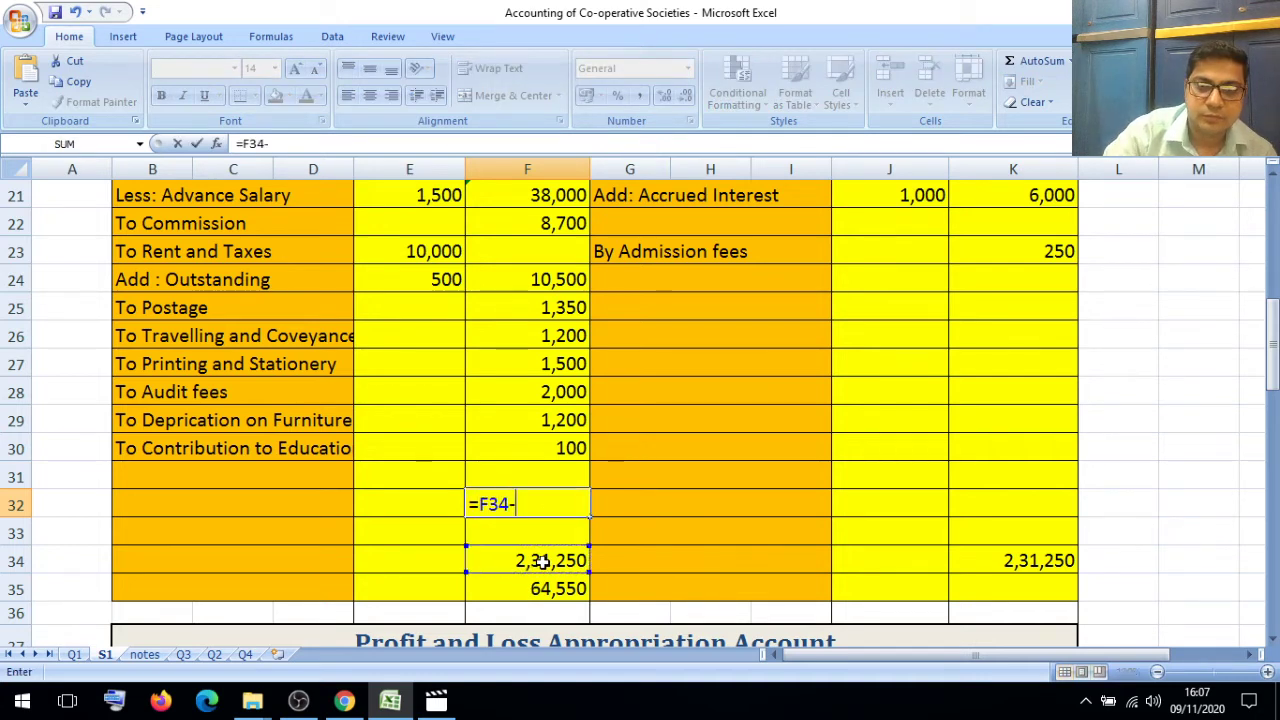
pyautogui.click(541, 590)
pyautogui.press('Return')
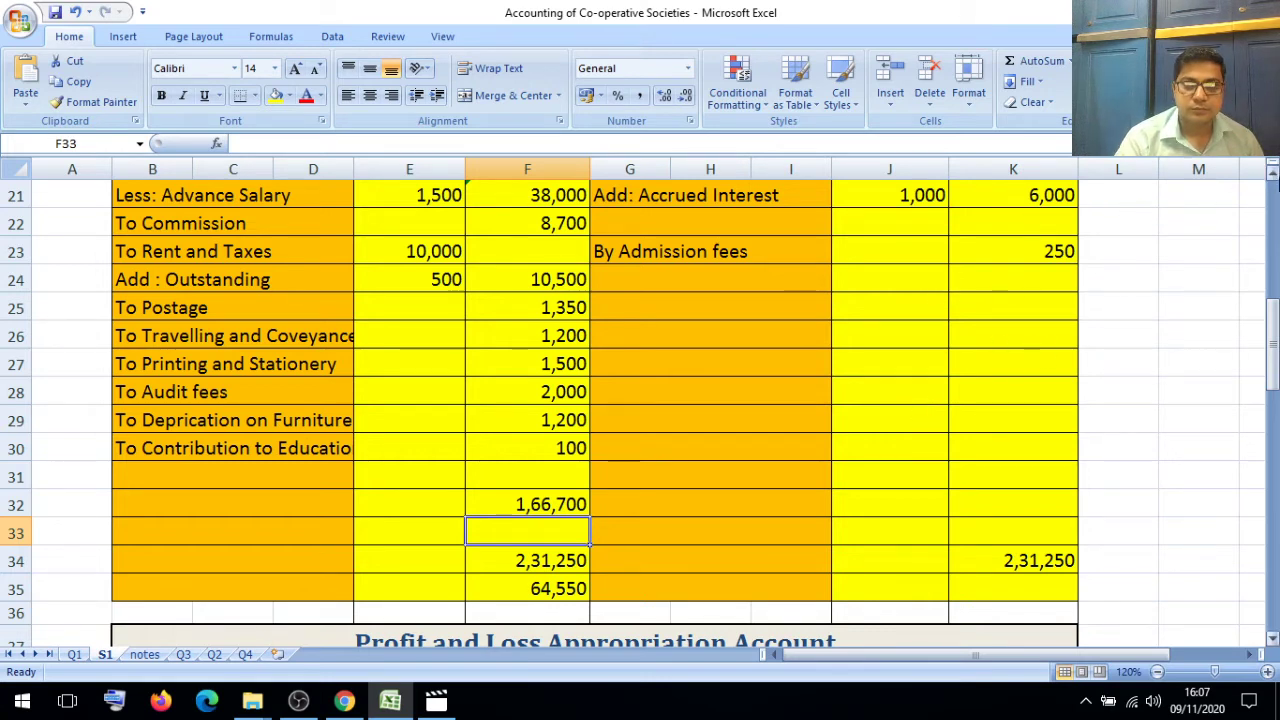
# Step: Correct the net salaries in F21 so that the advance salary in E21 is subtracted from E20
pyautogui.click(1273, 176)
pyautogui.click(1273, 176)
pyautogui.click(1273, 176)
pyautogui.click(1273, 176)
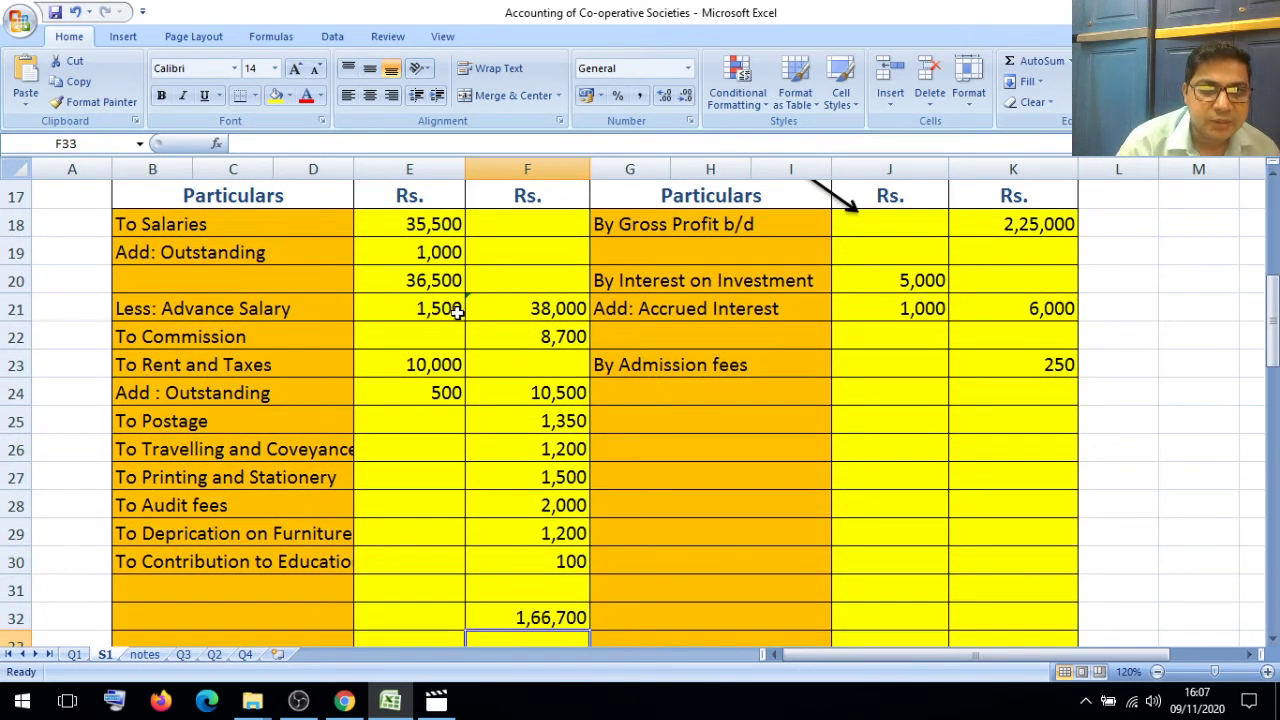
pyautogui.click(494, 308)
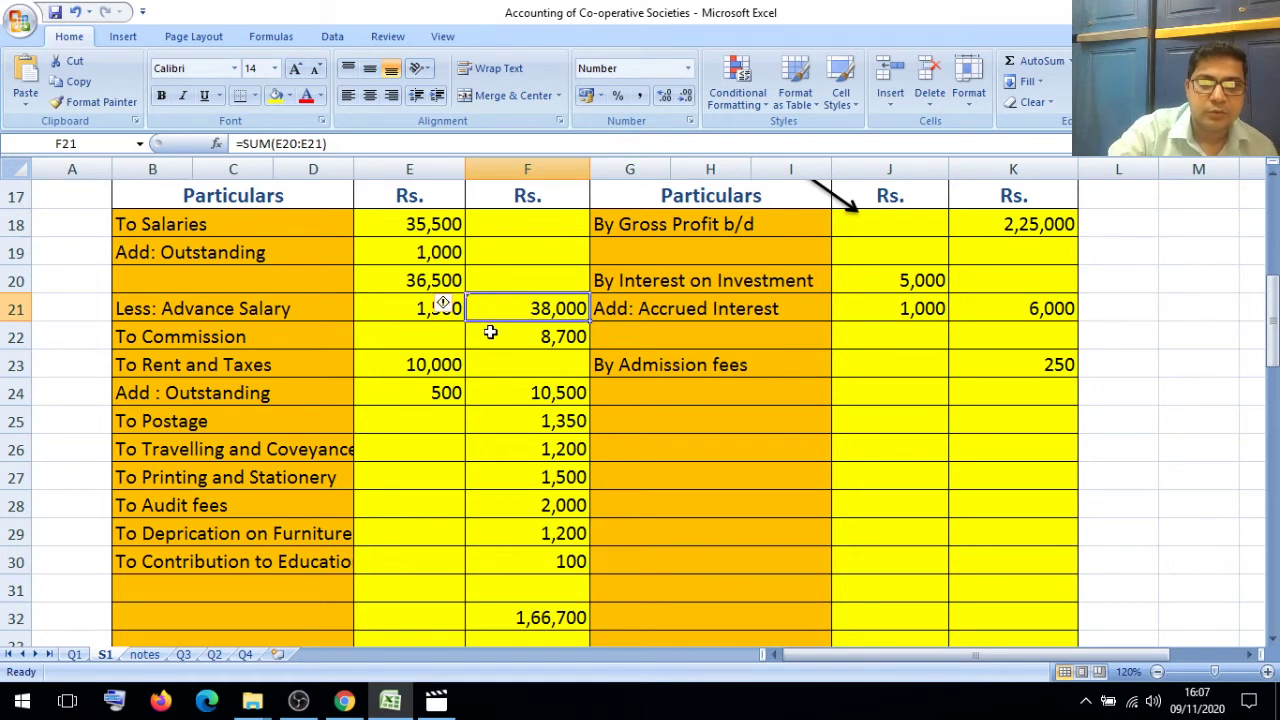
pyautogui.write('=s')
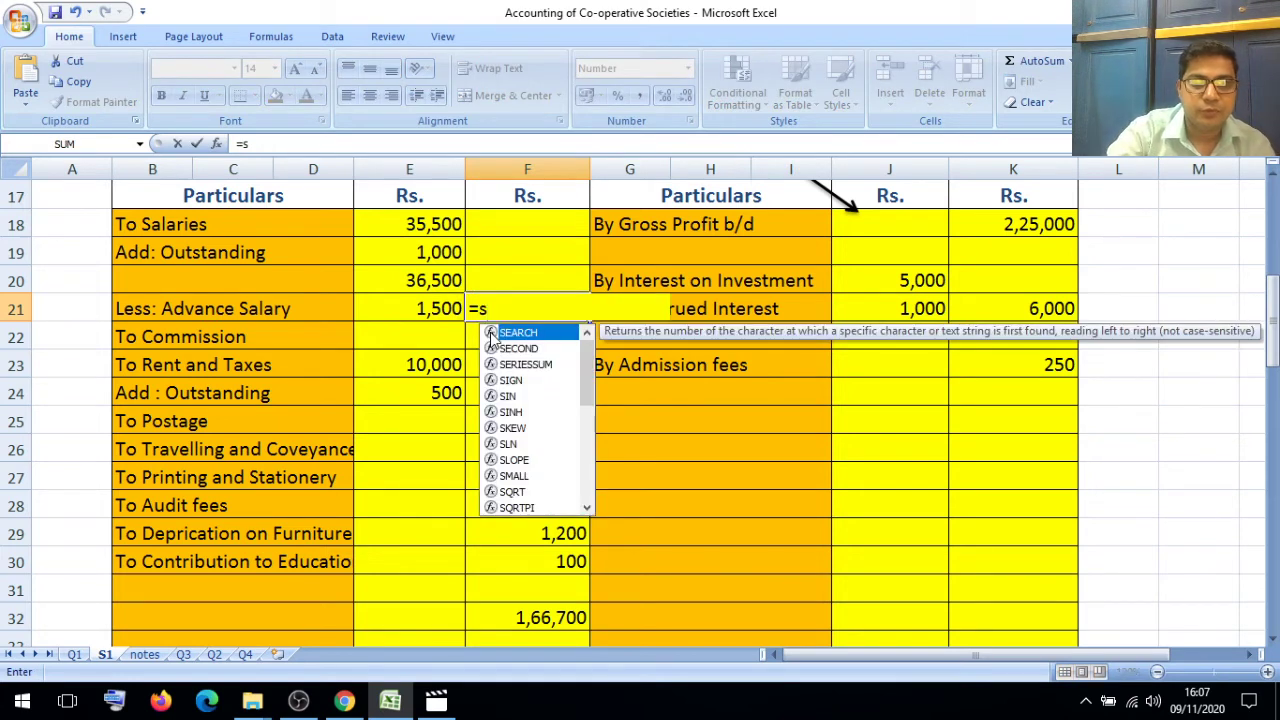
pyautogui.press('BackSpace')
pyautogui.click(443, 280)
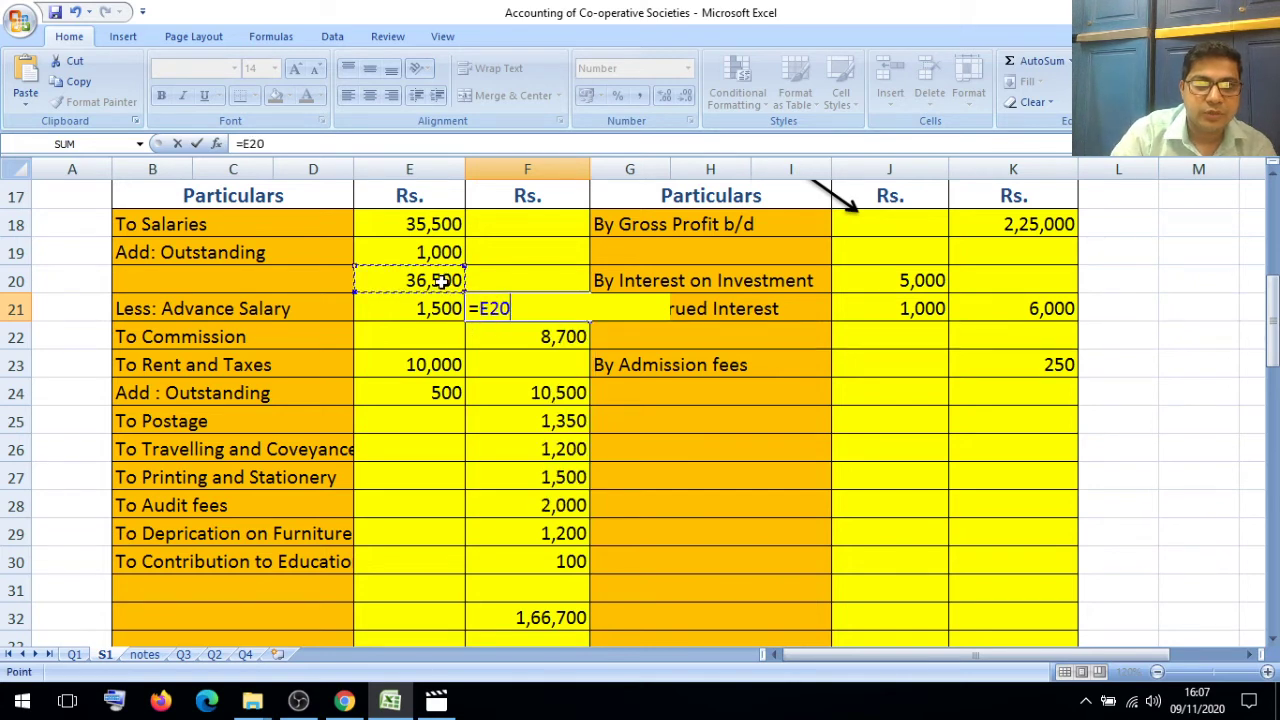
pyautogui.write('-')
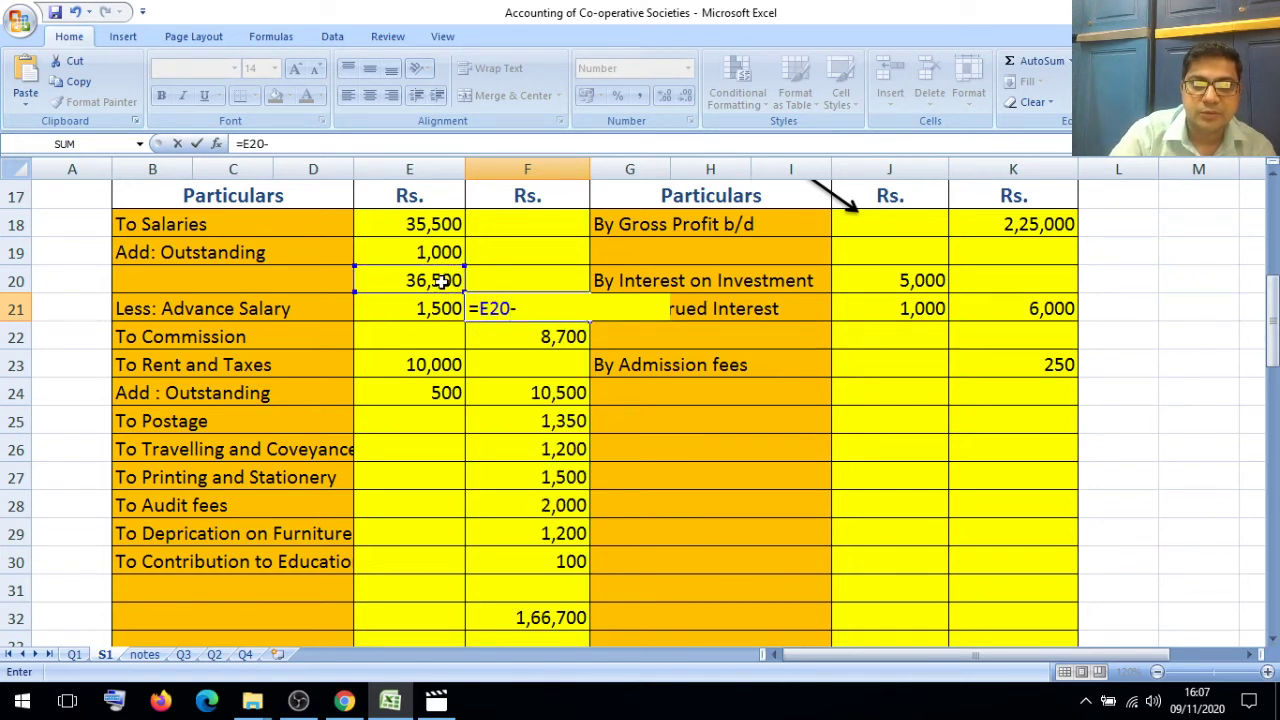
pyautogui.click(430, 308)
pyautogui.press('Return')
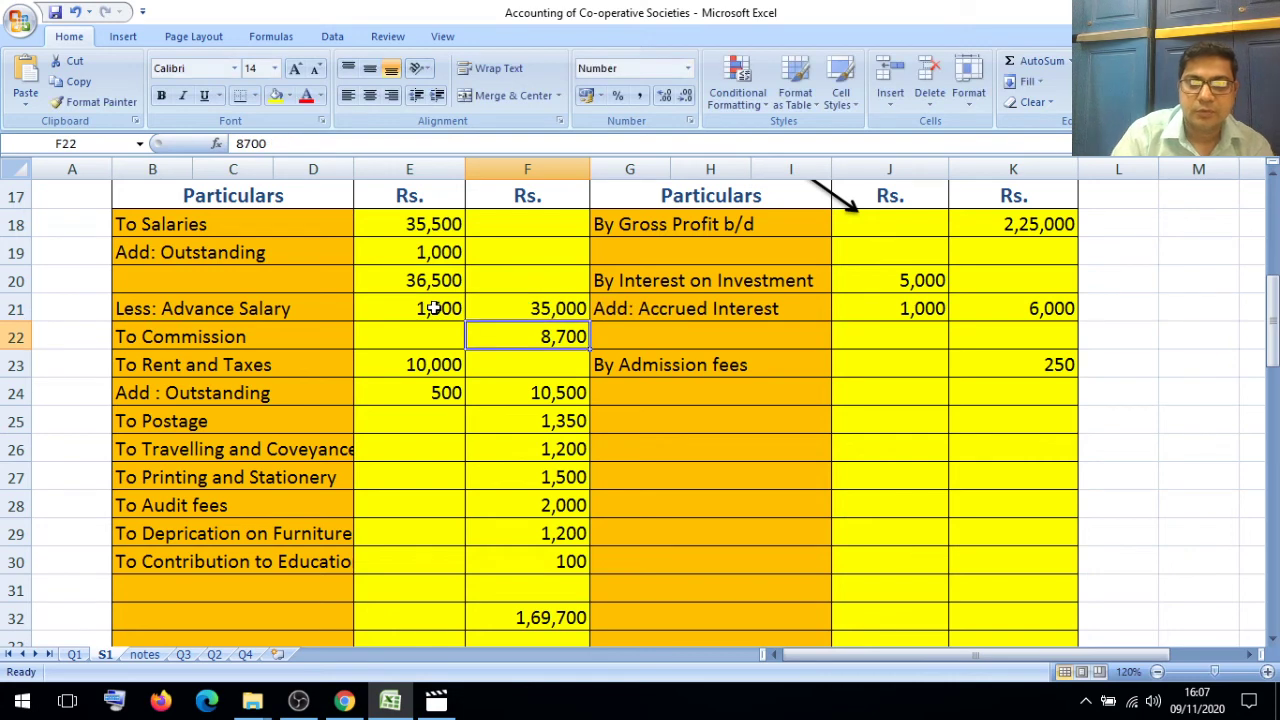
# Step: Enter the label "To Net Profit transferred to" in B31 of the Profit and Loss Account
pyautogui.click(1273, 638)
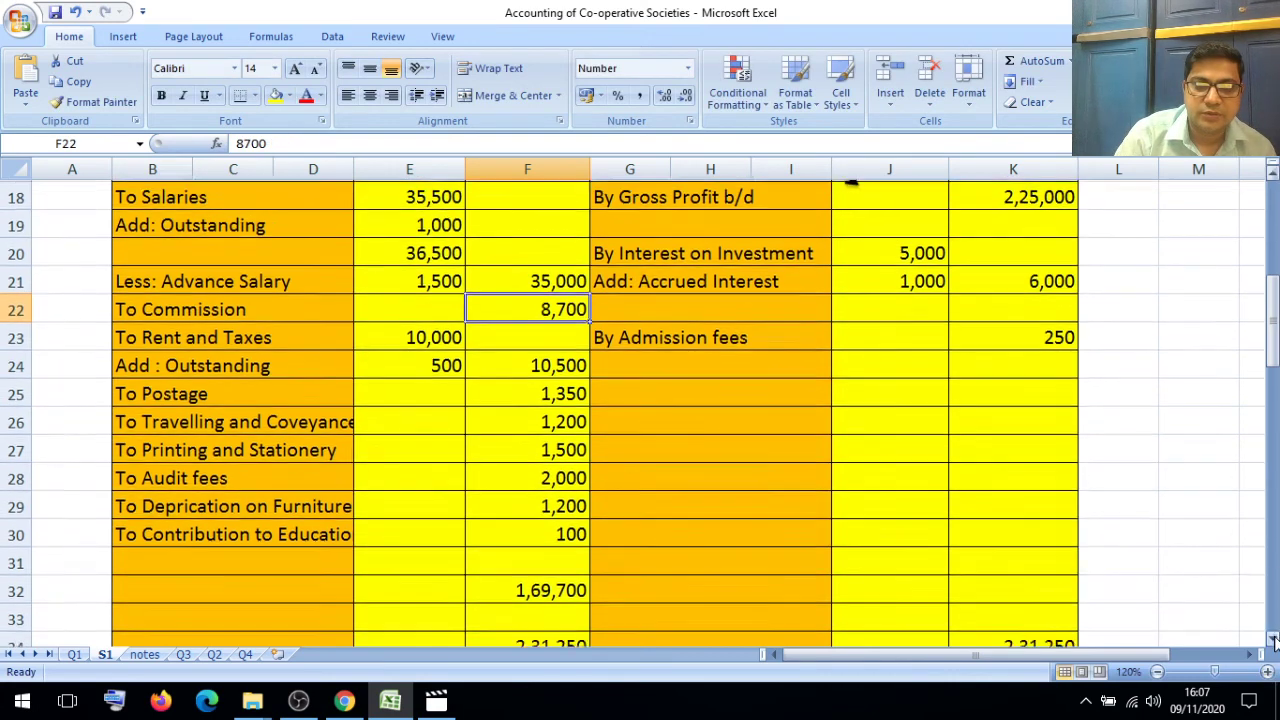
pyautogui.click(1273, 638)
pyautogui.click(1273, 638)
pyautogui.click(1273, 638)
pyautogui.click(1273, 638)
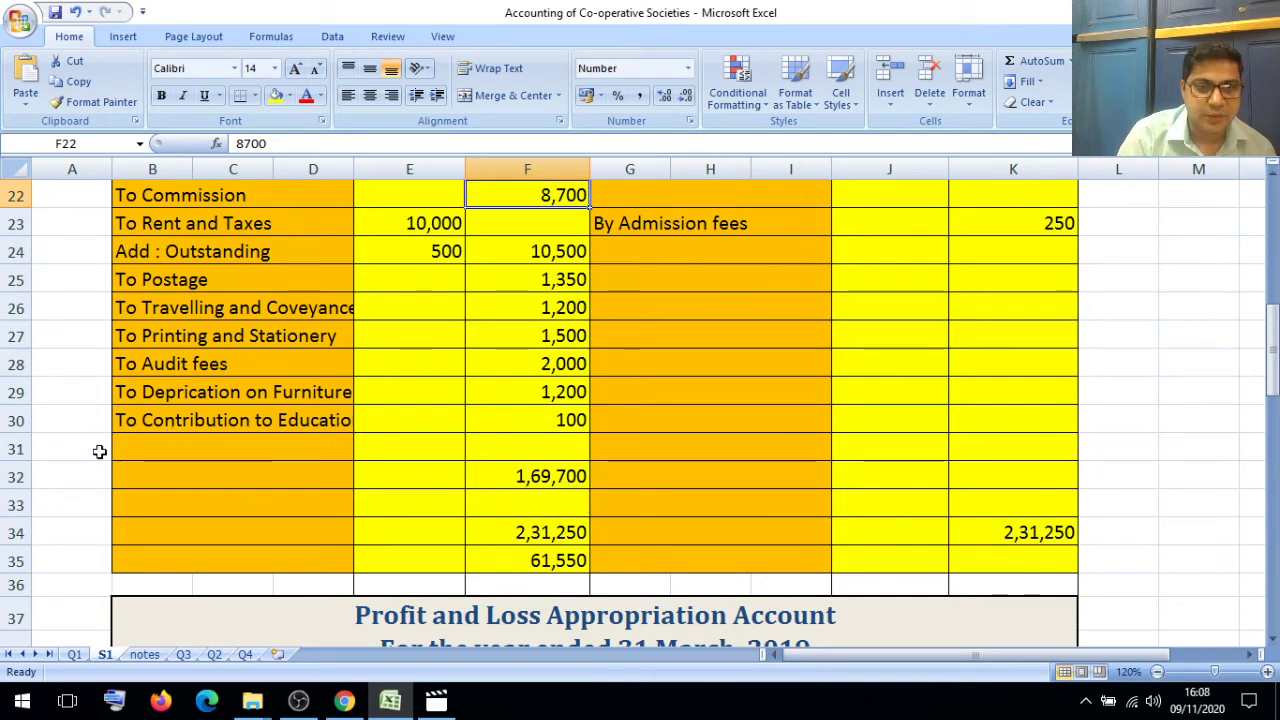
pyautogui.click(150, 443)
pyautogui.write('T')
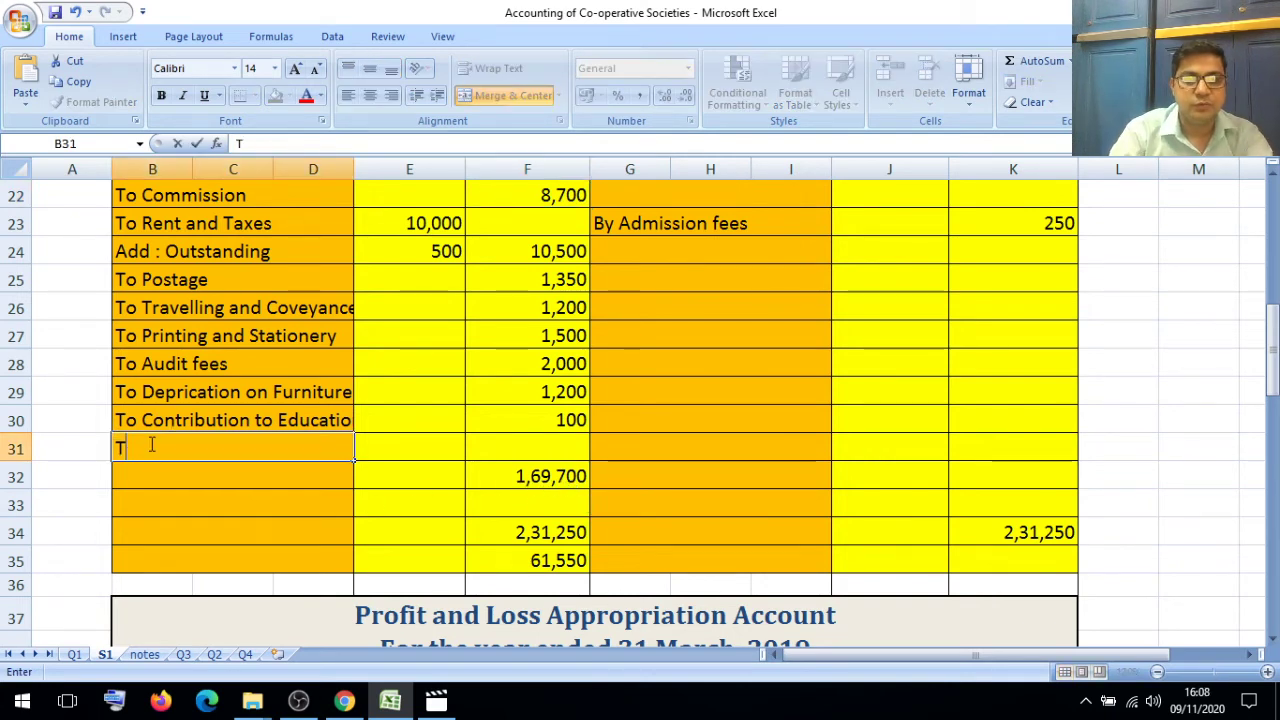
pyautogui.write('o Net Profit')
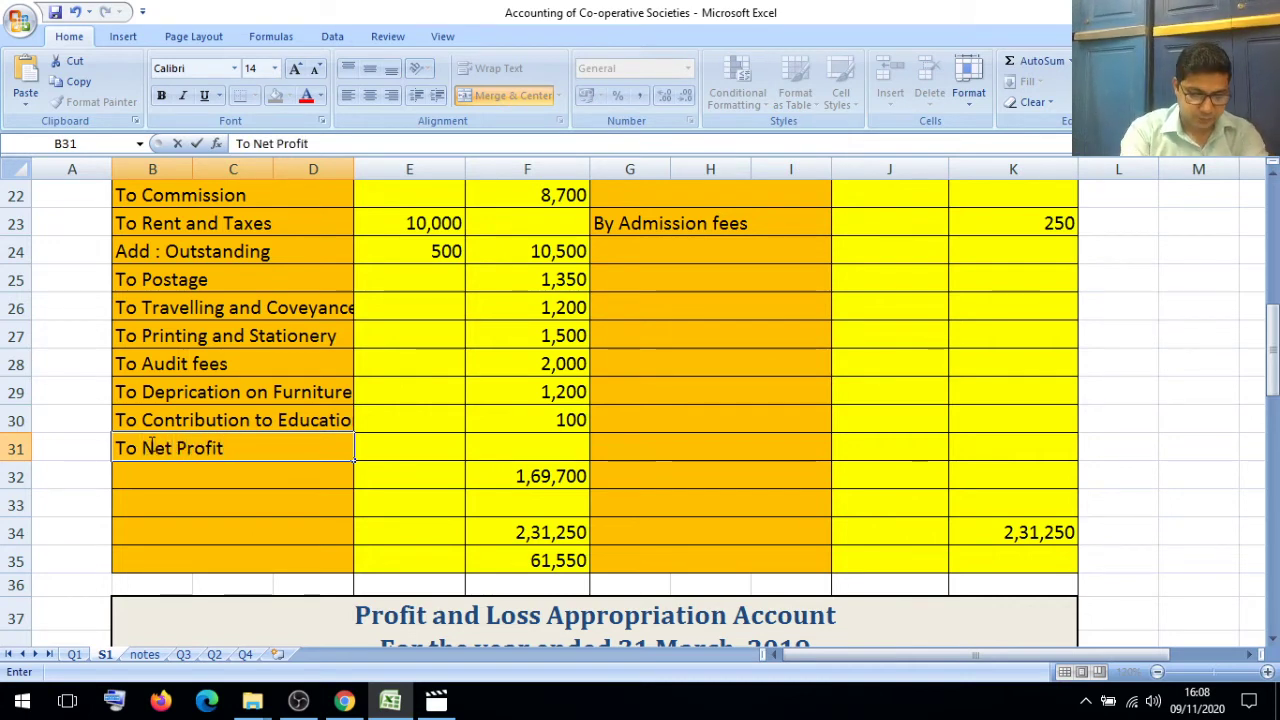
pyautogui.write(' tra')
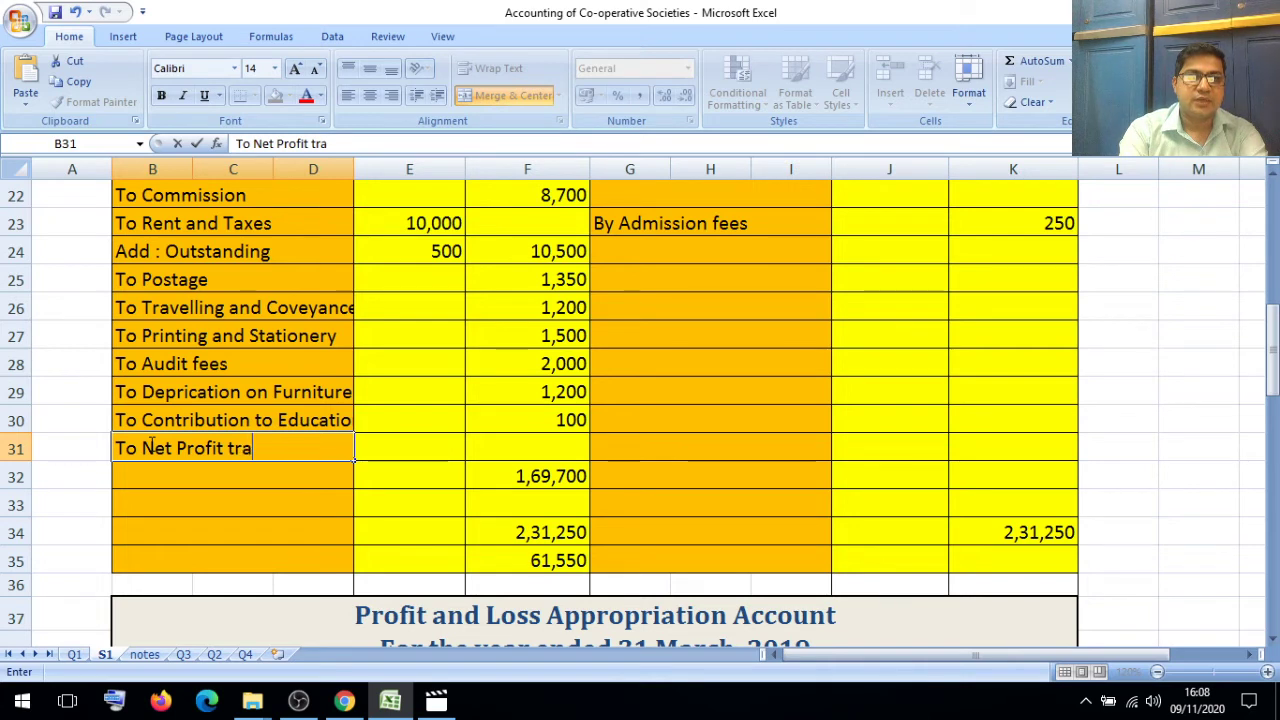
pyautogui.write('nsferr')
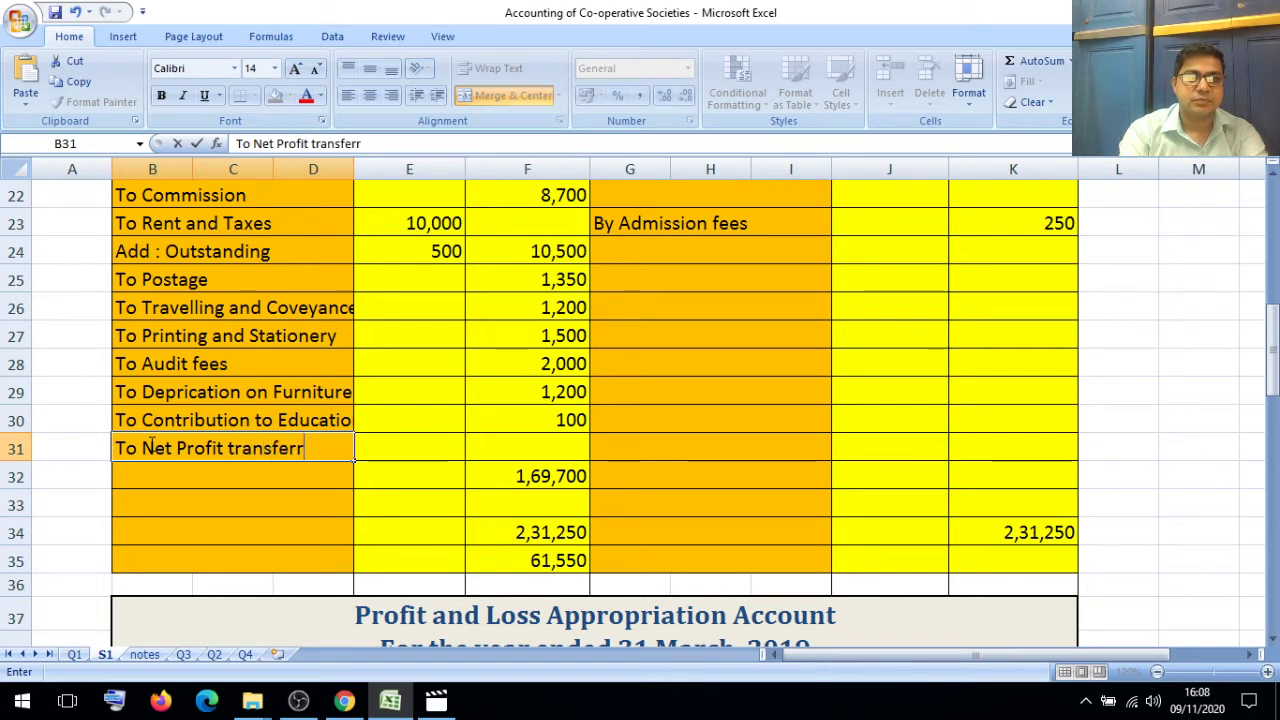
pyautogui.write('ed to')
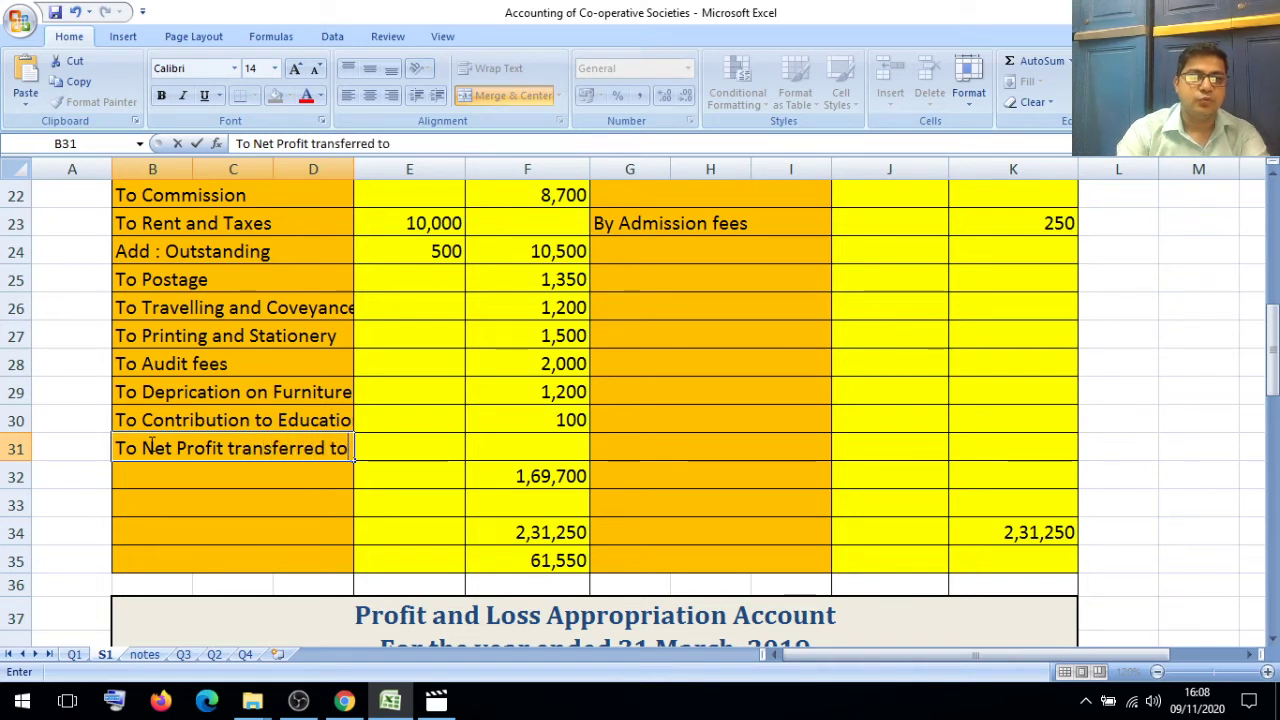
# Step: Continue the net profit label in B32 with "Profit ad Loss Appropriation Ac"
pyautogui.click(168, 479)
pyautogui.write('Pr')
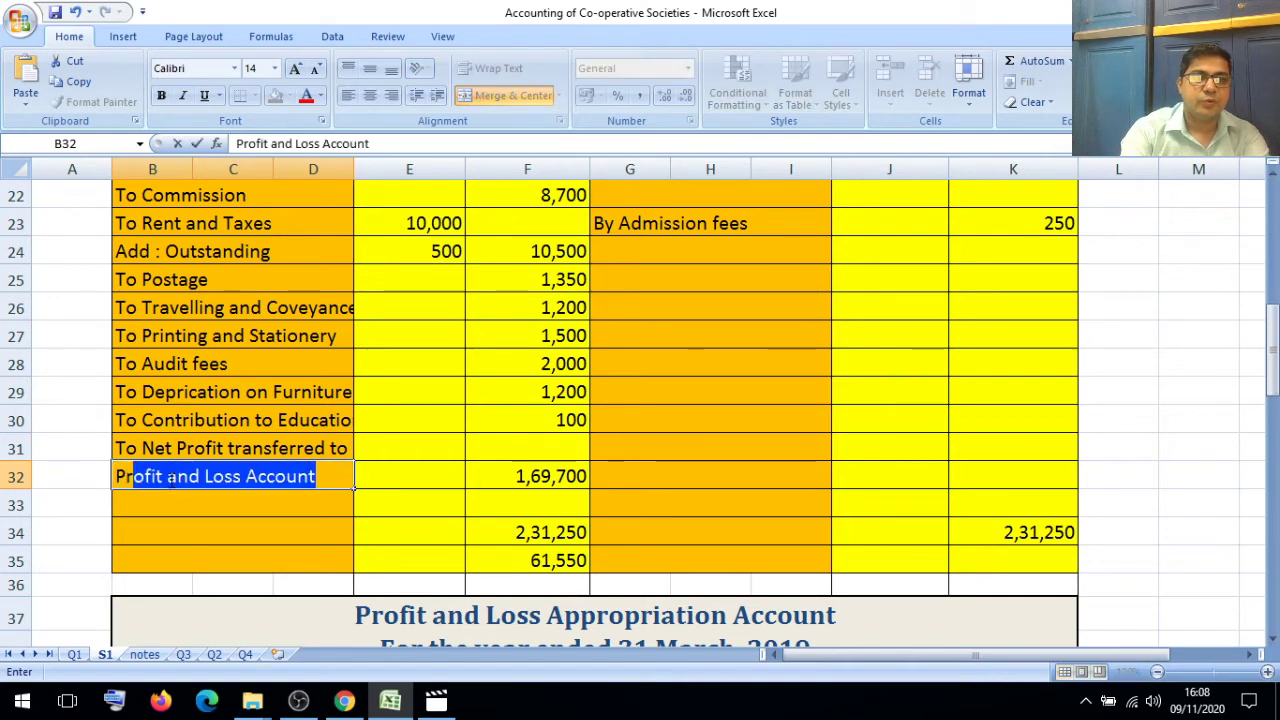
pyautogui.write('ofit ad')
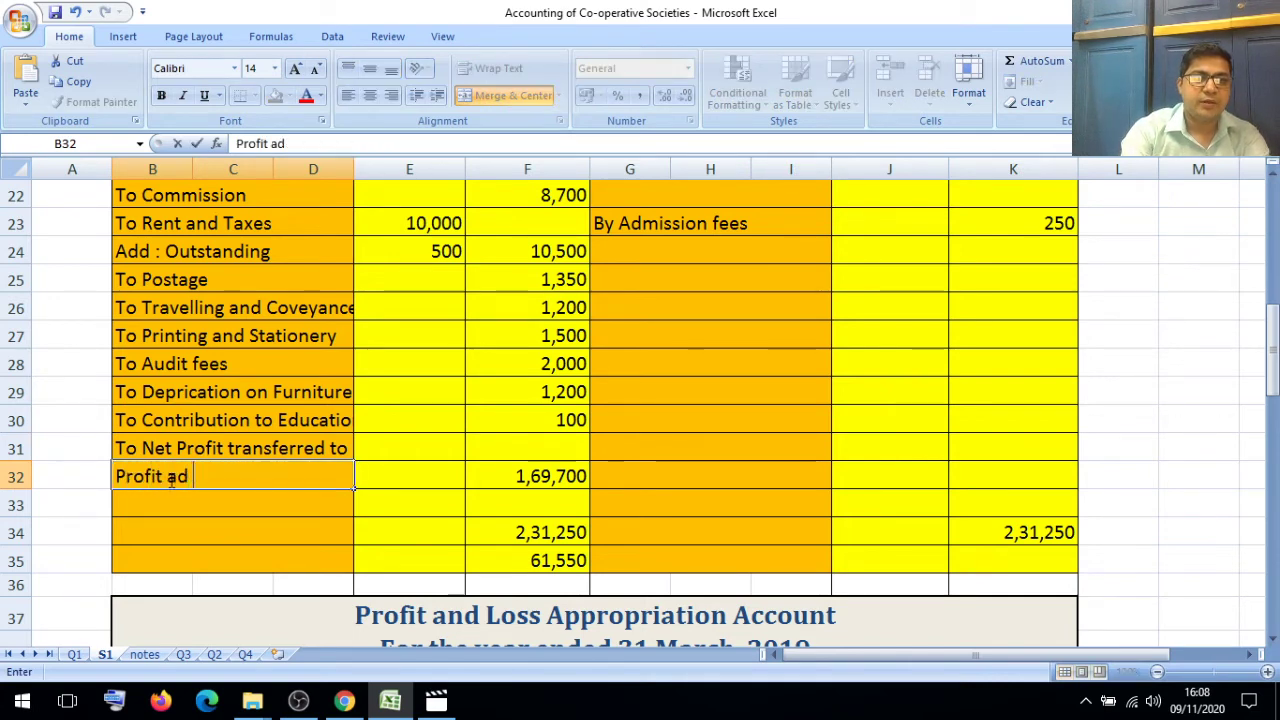
pyautogui.write(' Loss a')
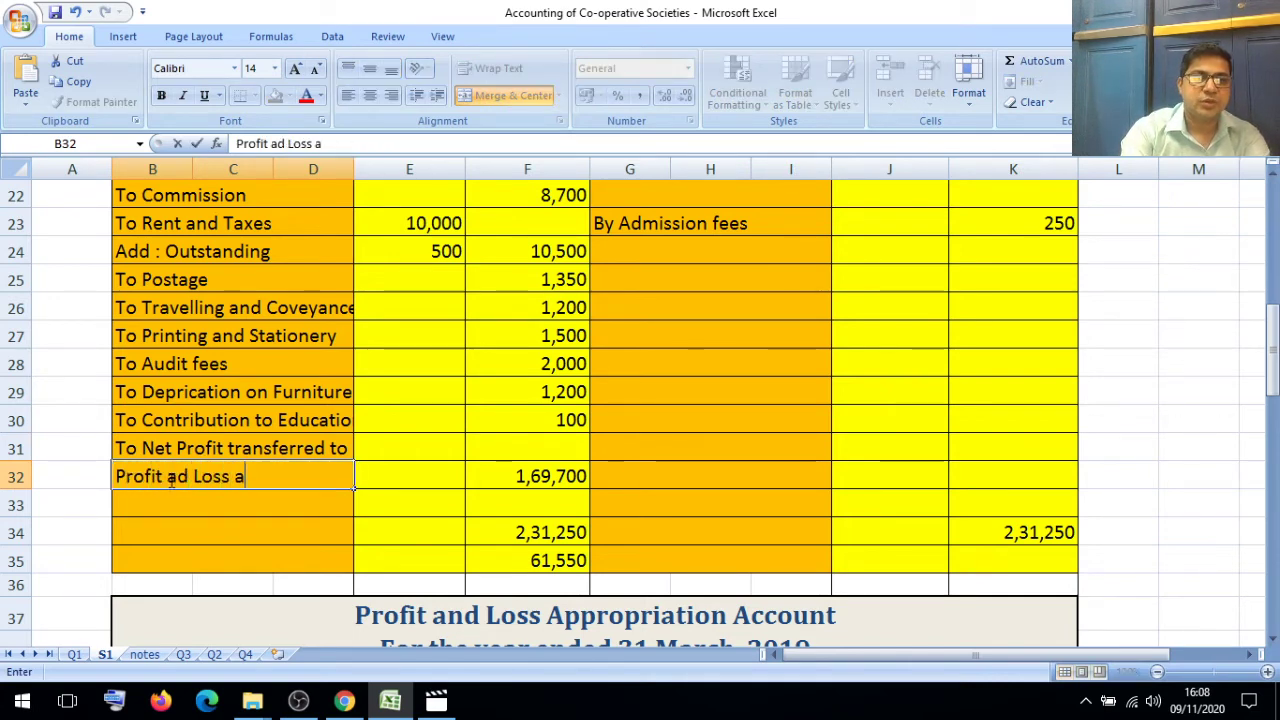
pyautogui.press('BackSpace')
pyautogui.write('a')
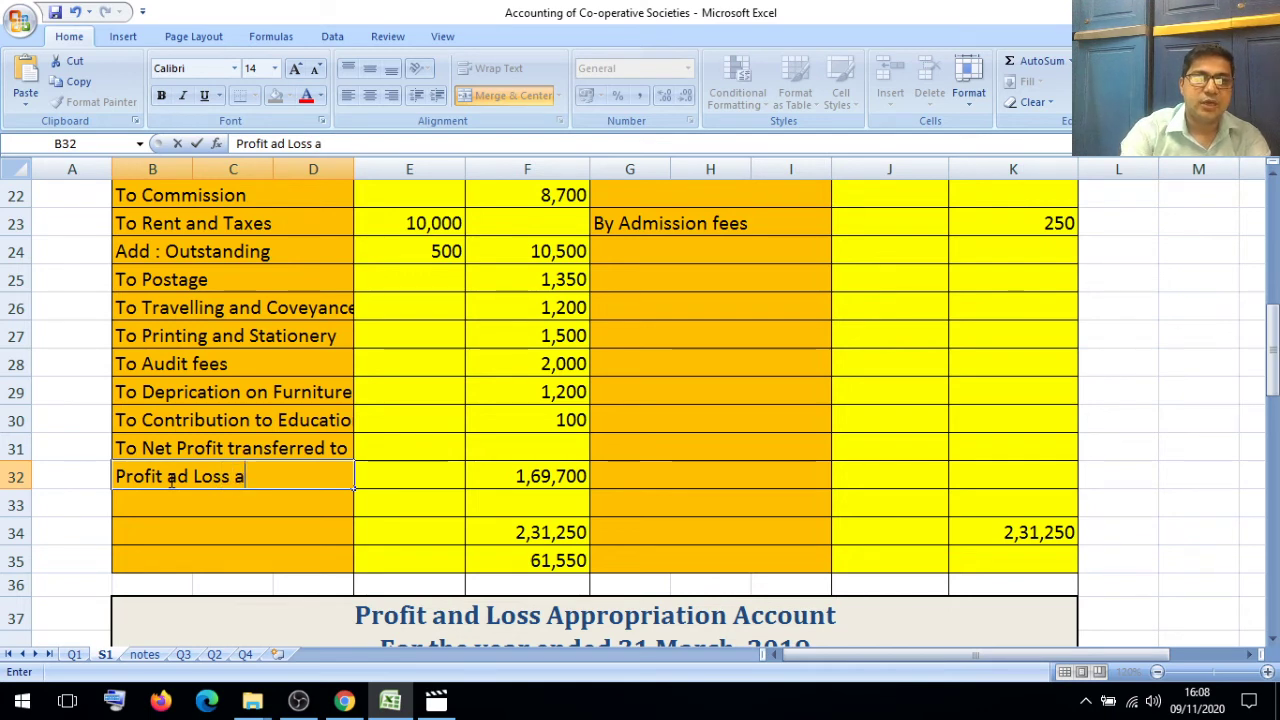
pyautogui.press('BackSpace')
pyautogui.write('A')
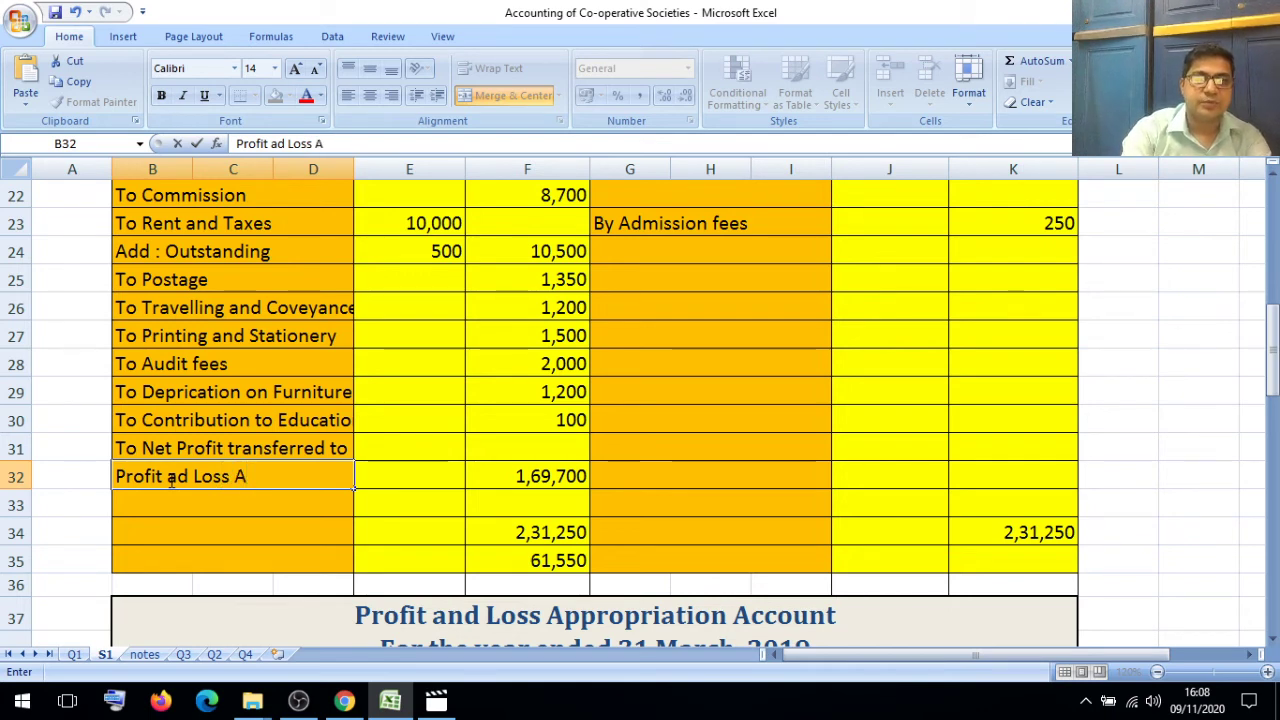
pyautogui.write('ppr')
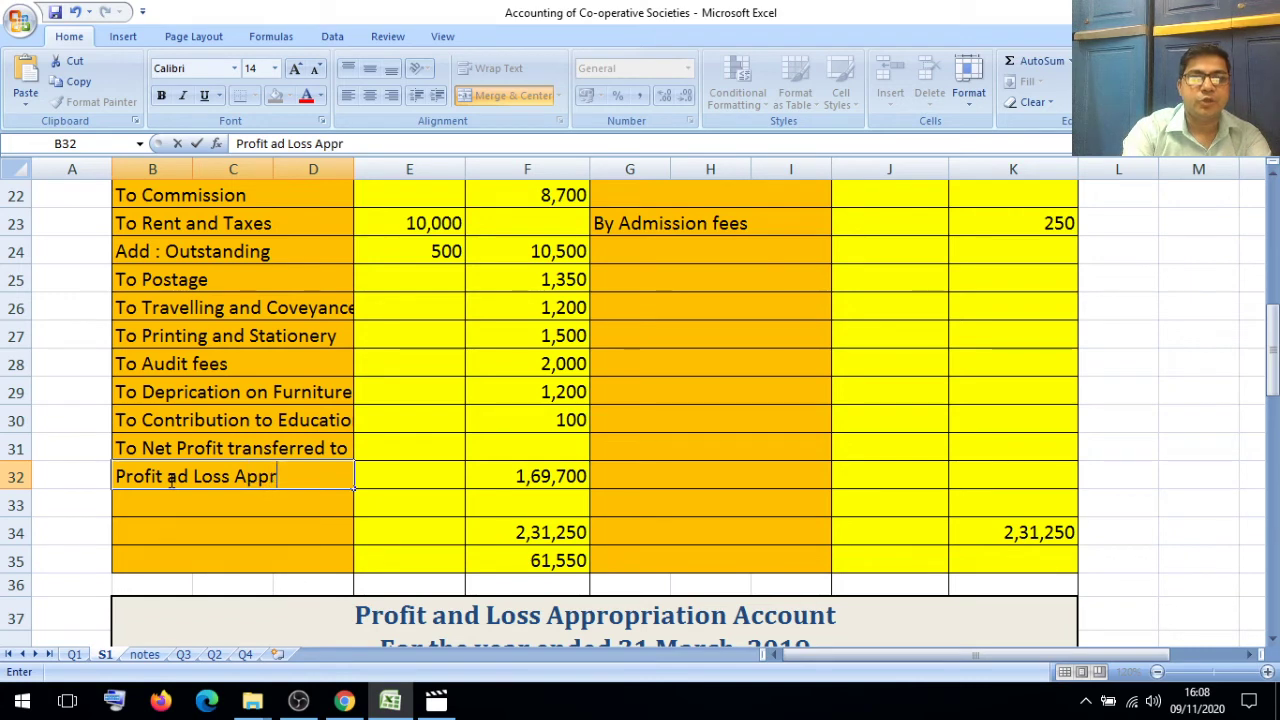
pyautogui.write('opi')
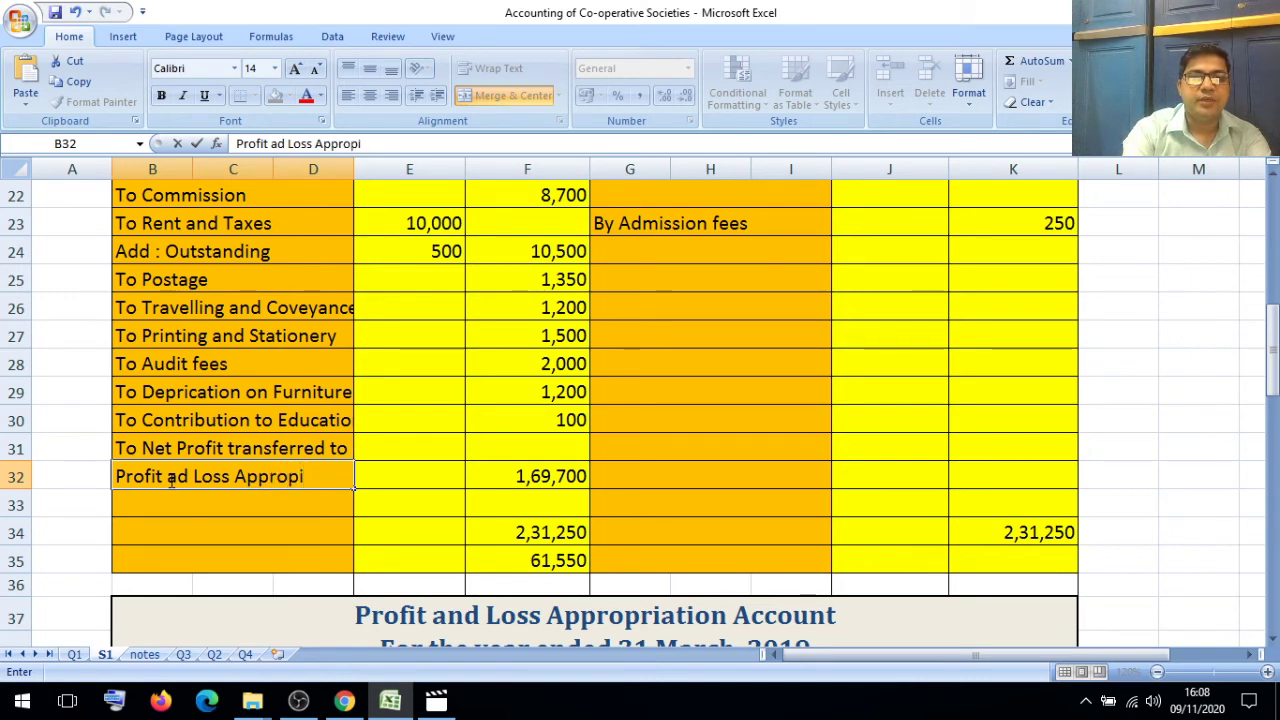
pyautogui.write('riatio')
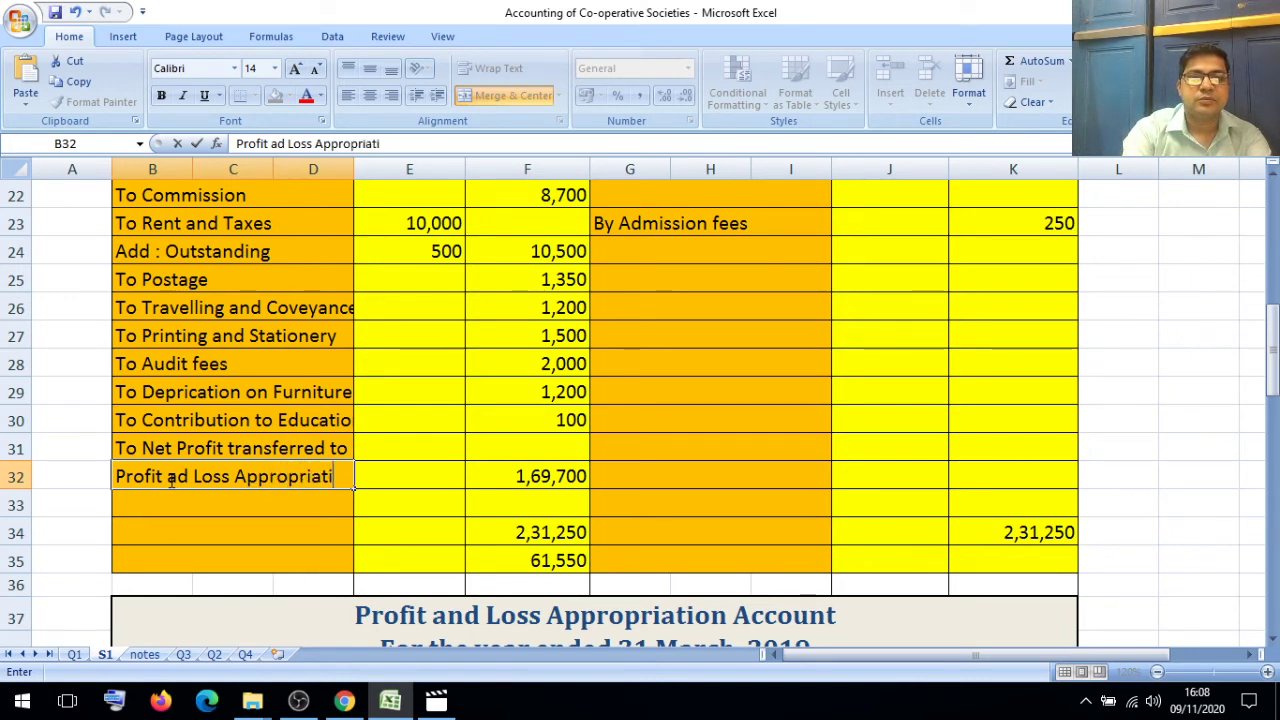
pyautogui.write('n Ac')
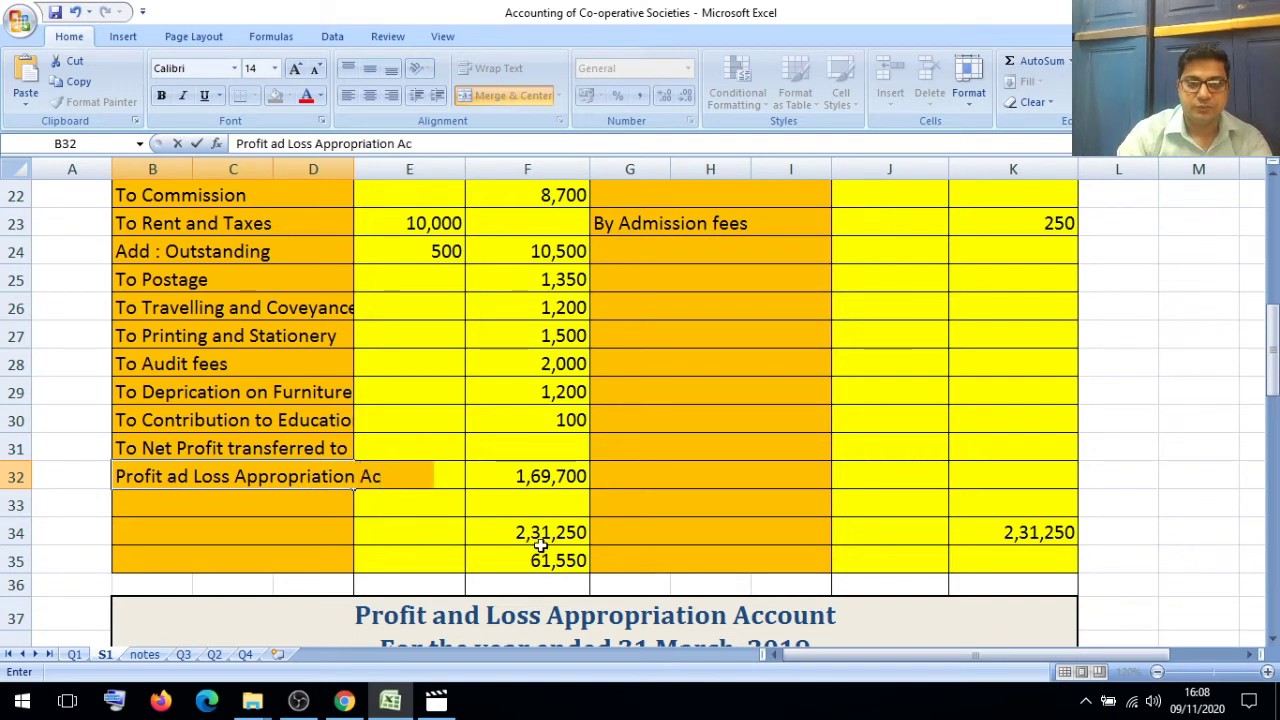
pyautogui.scroll(-5, 1273, 641)
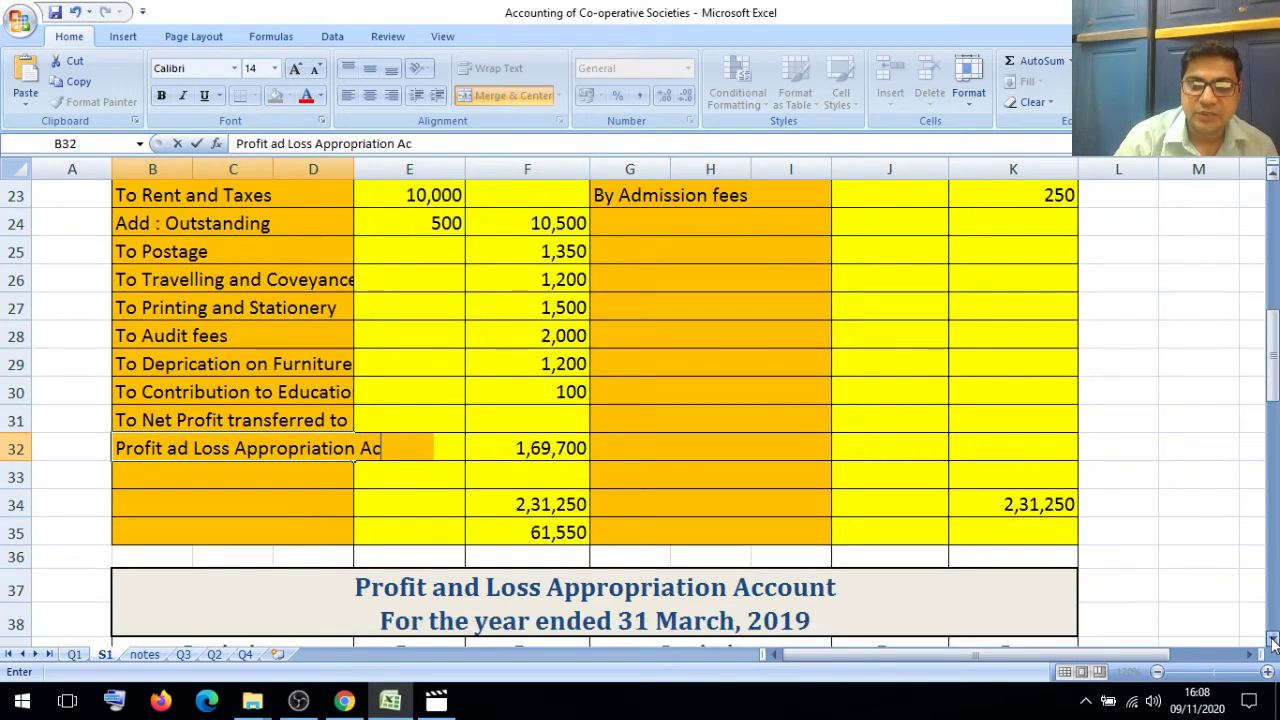
pyautogui.click(788, 536)
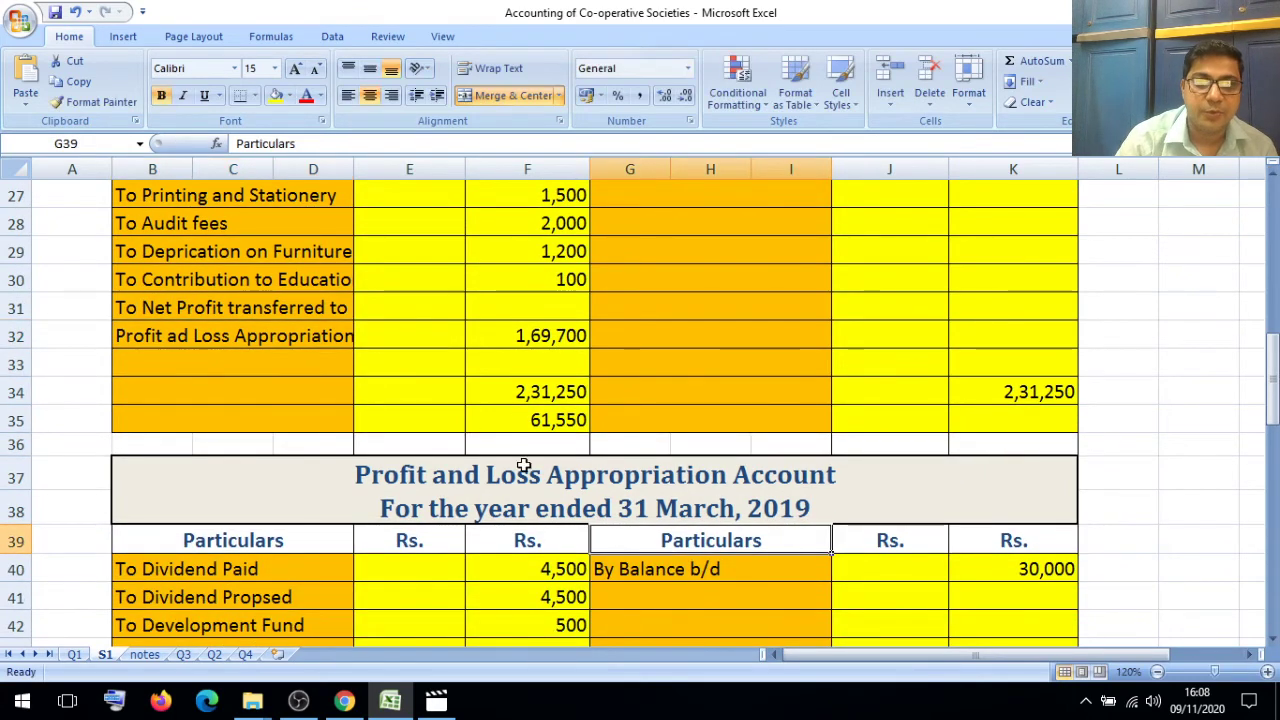
# Step: Draw a straight arrow about 5.8 cm high and 8.7 cm wide from the net profit in F32 to K41 in the Appropriation Account
pyautogui.click(124, 38)
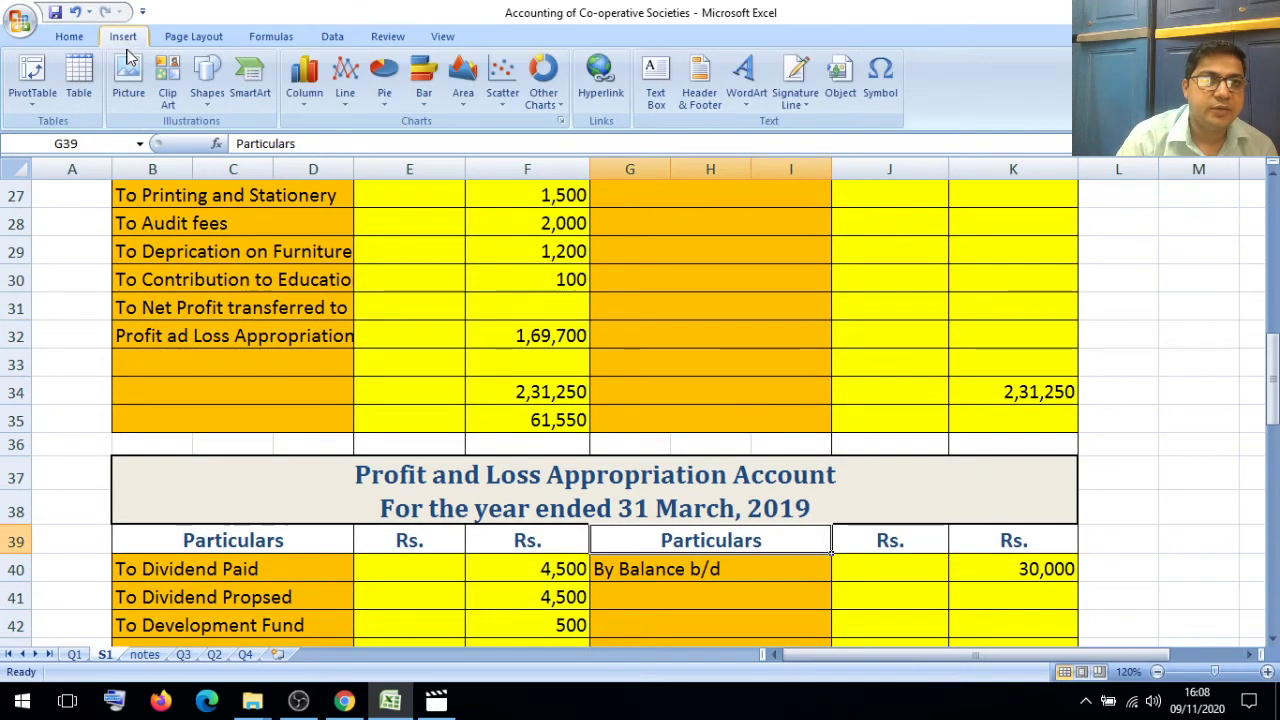
pyautogui.click(178, 40)
pyautogui.click(118, 37)
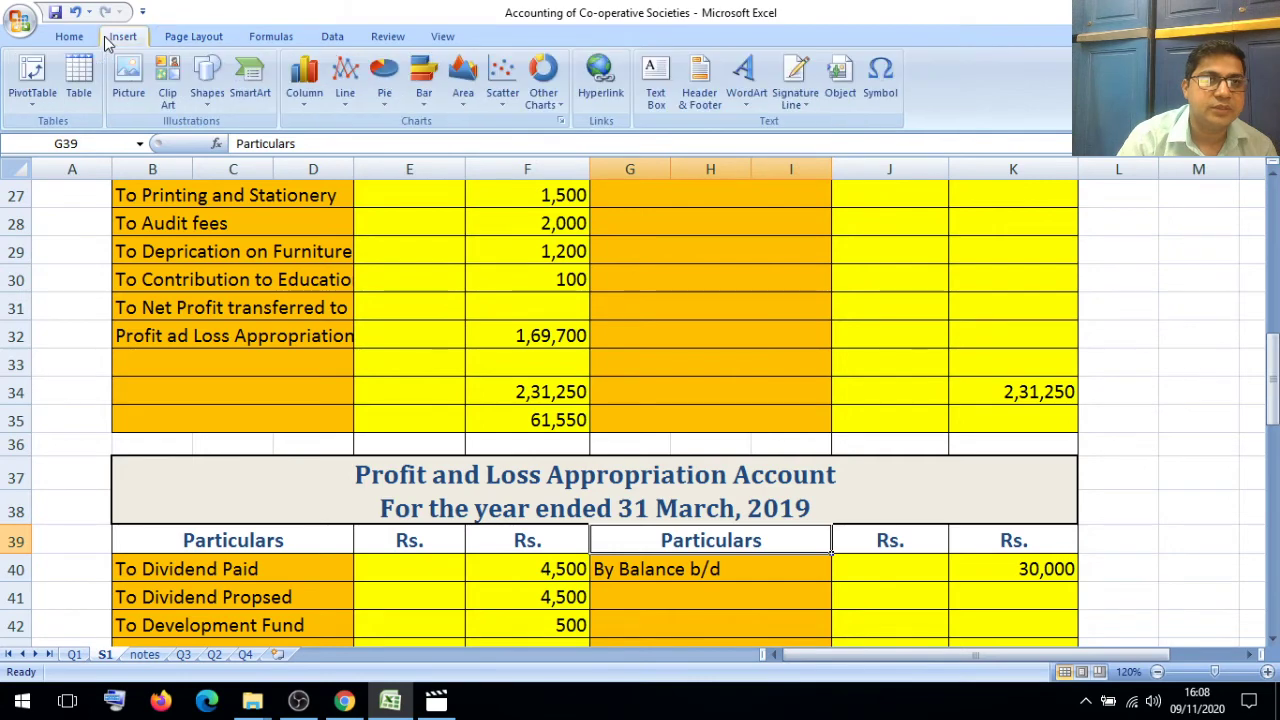
pyautogui.click(571, 366)
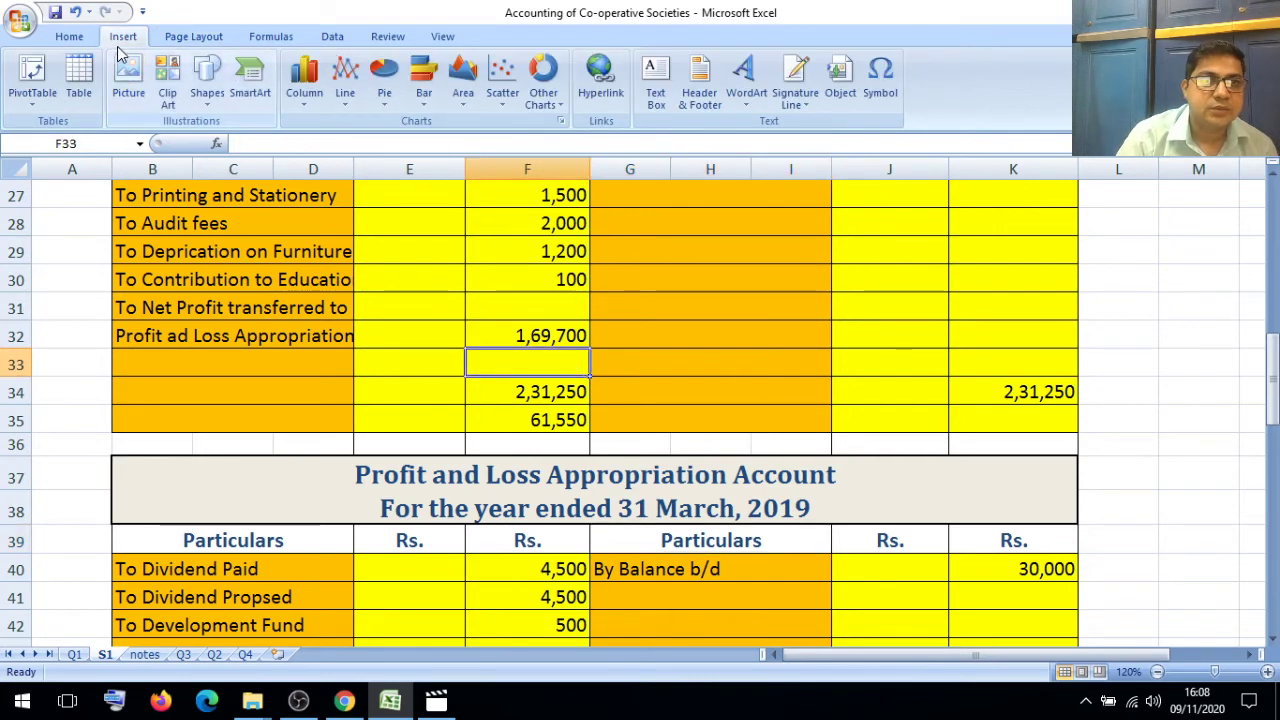
pyautogui.click(206, 84)
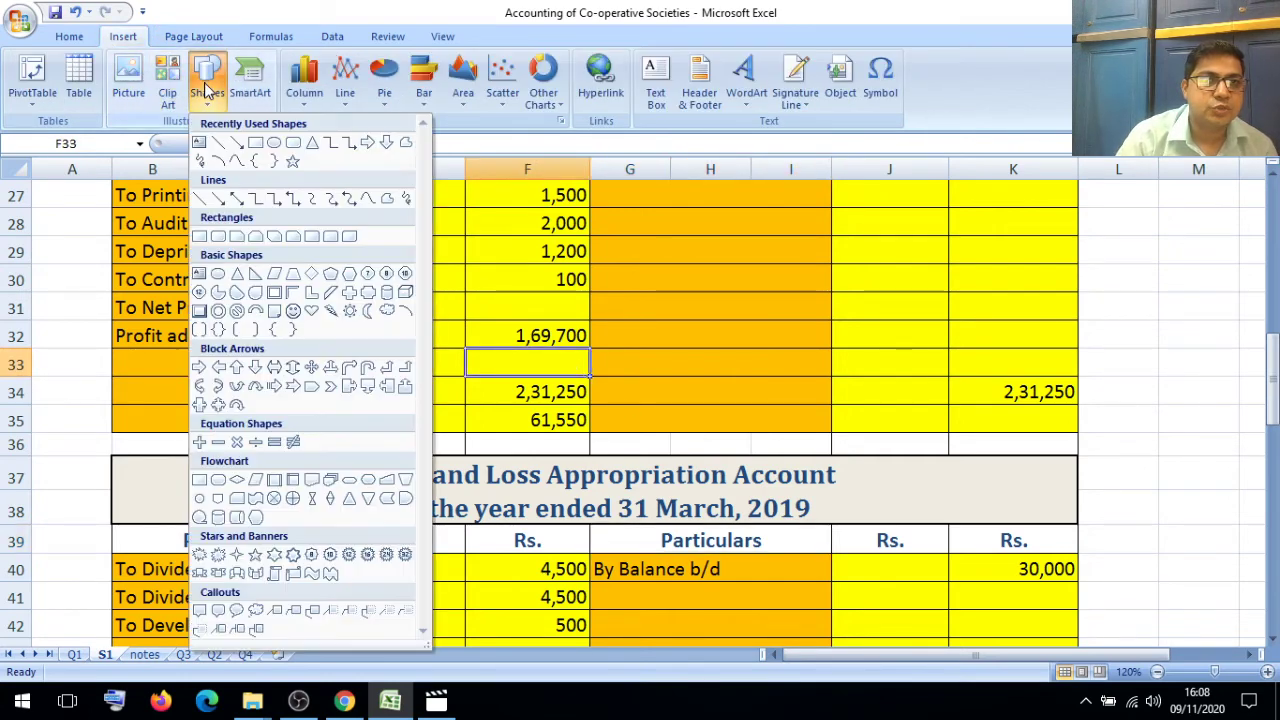
pyautogui.click(233, 145)
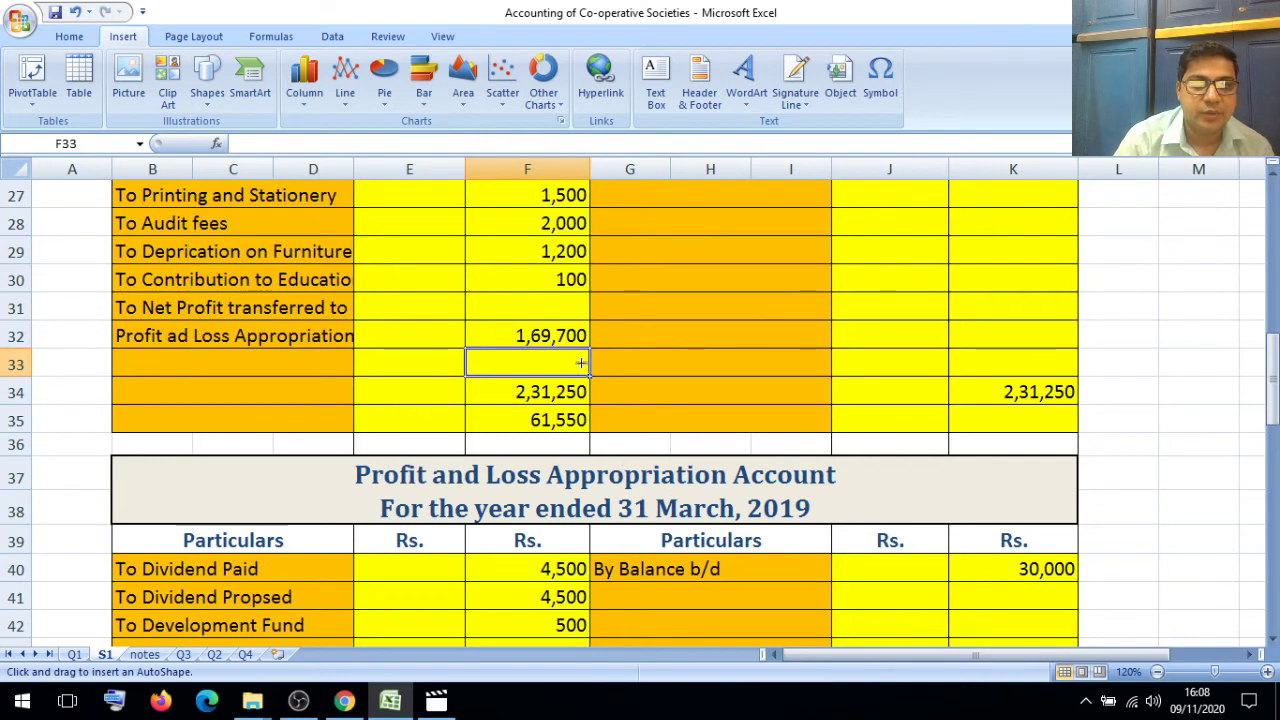
pyautogui.moveTo(590, 350); pyautogui.dragTo(955, 586)
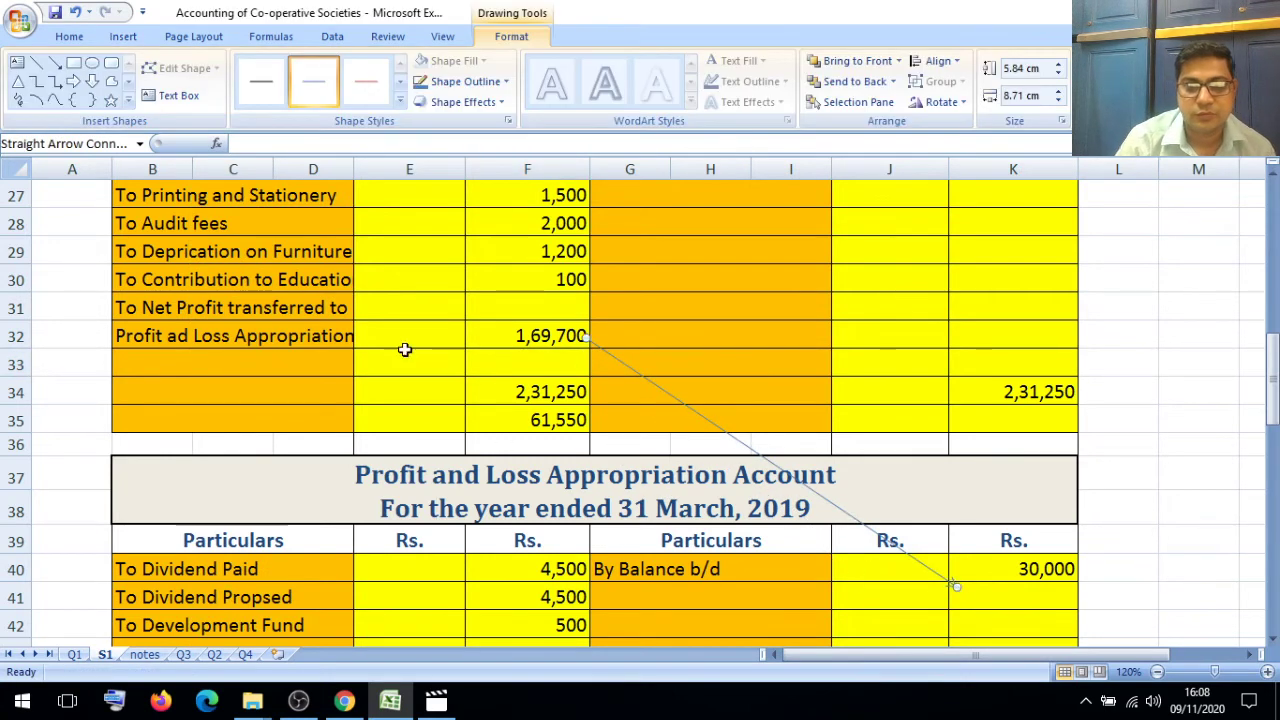
# Step: Apply the thickest black line style to the net profit arrow
pyautogui.click(402, 84)
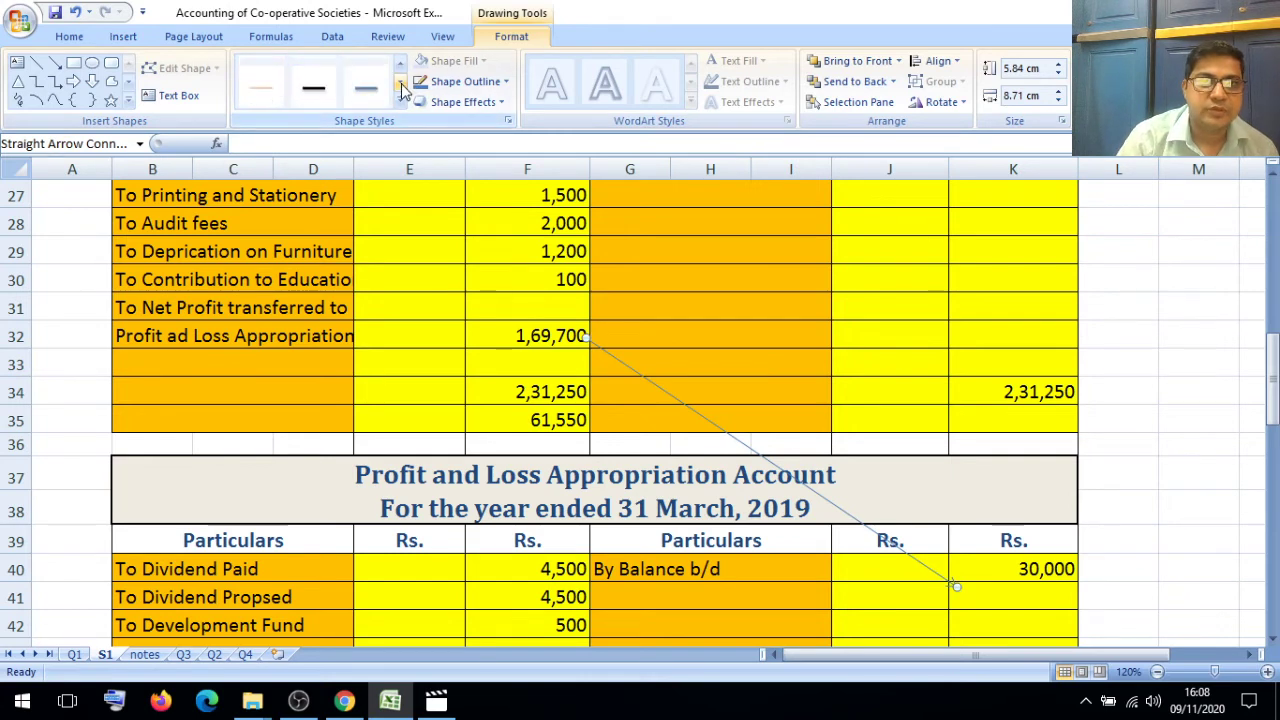
pyautogui.click(402, 66)
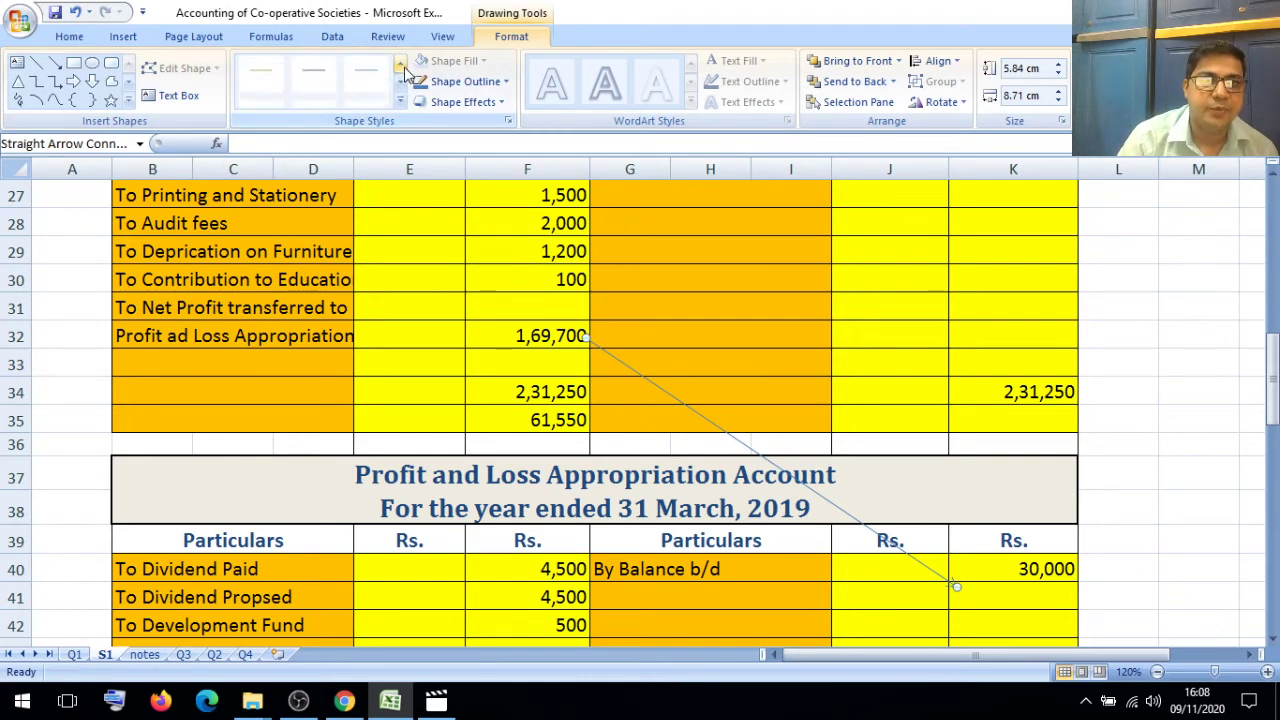
pyautogui.click(401, 102)
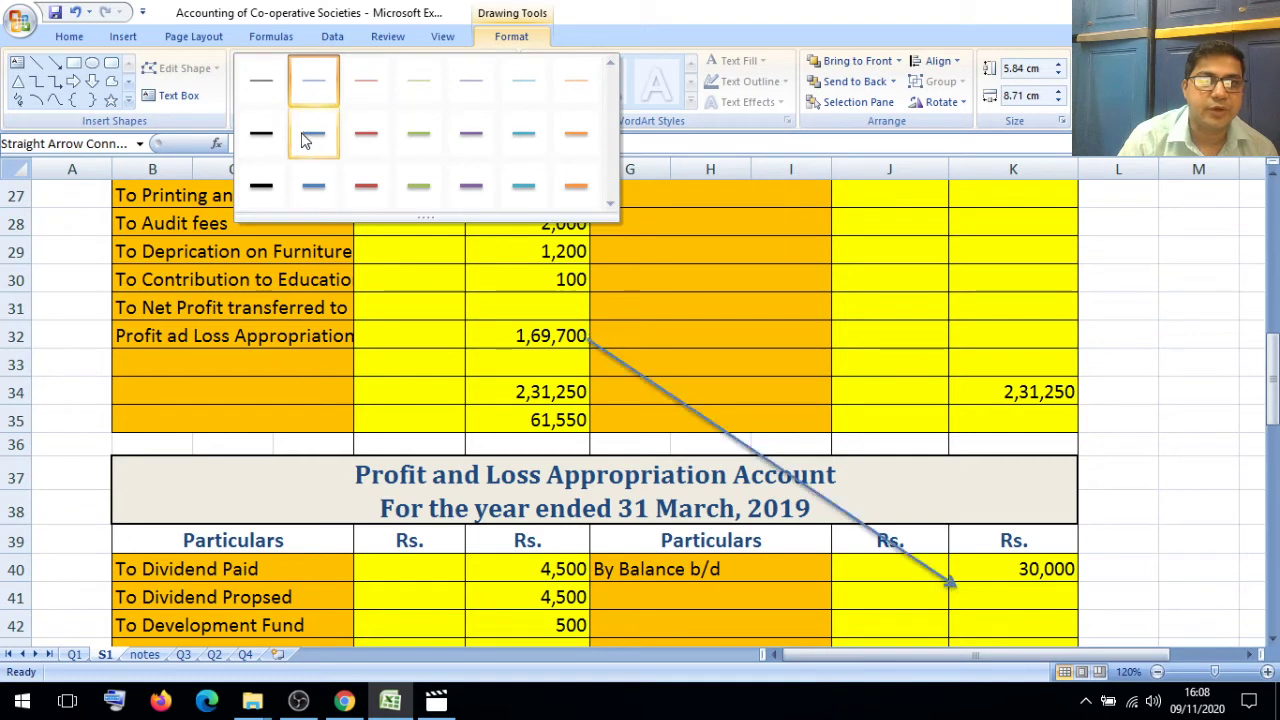
pyautogui.click(262, 187)
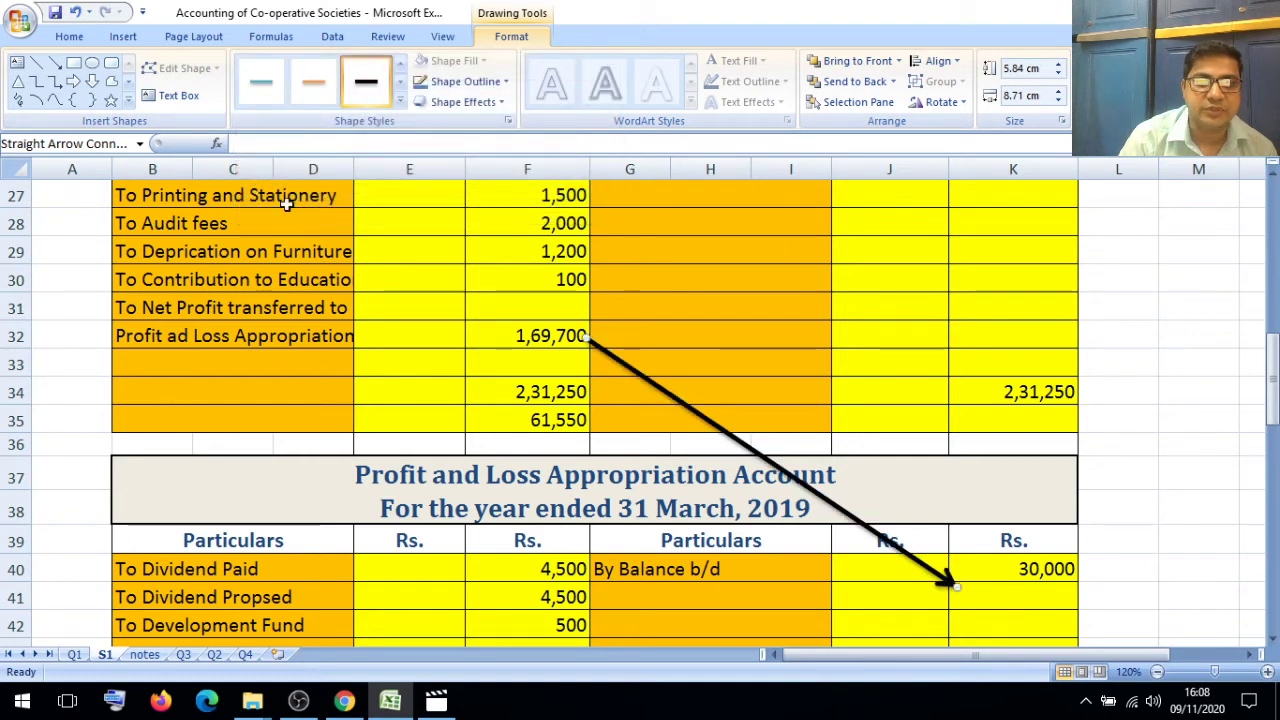
# Step: Record "By net Profit current year" in G41 of the Appropriation Account with the amount 1,69,700 in K41
pyautogui.click(681, 602)
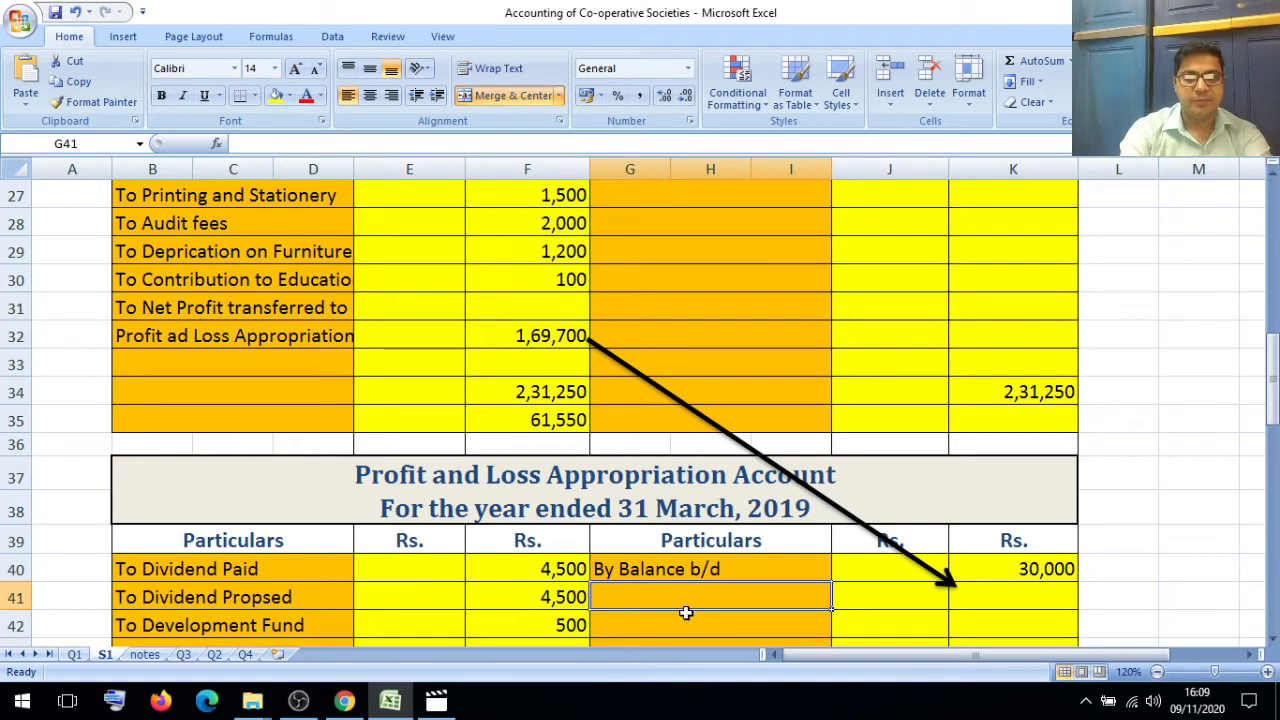
pyautogui.write('By ne')
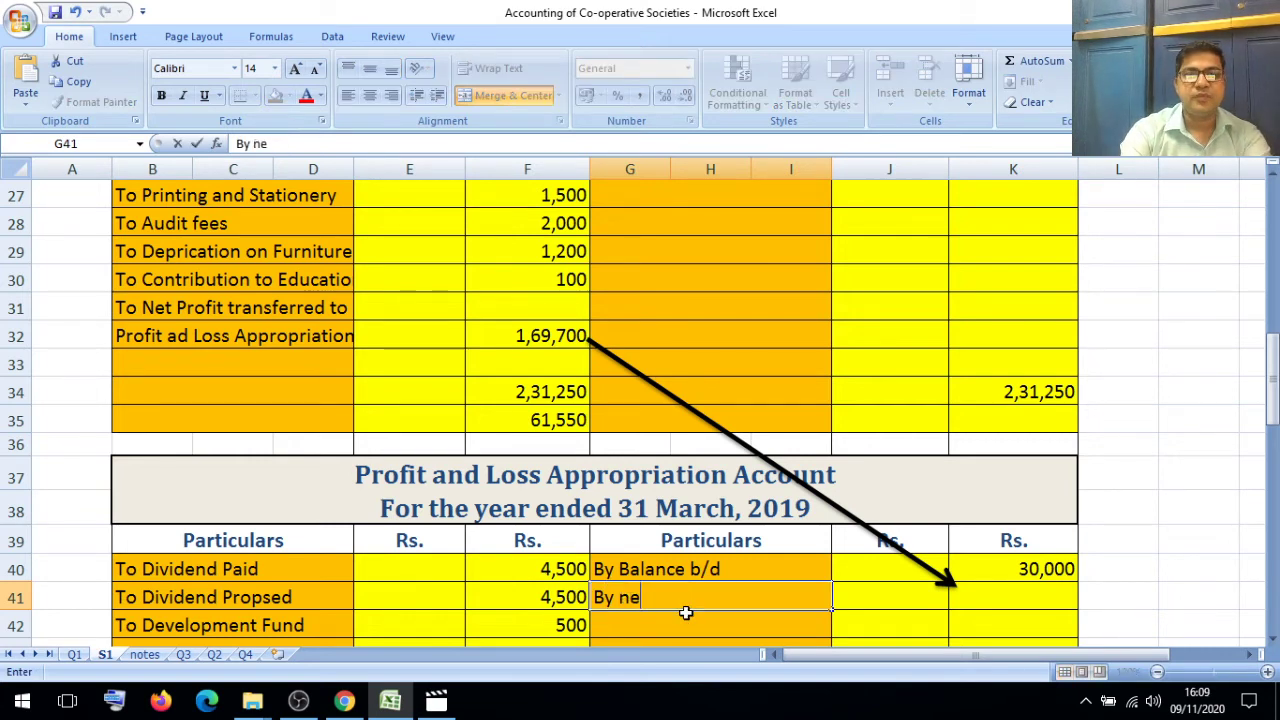
pyautogui.write('t Prof')
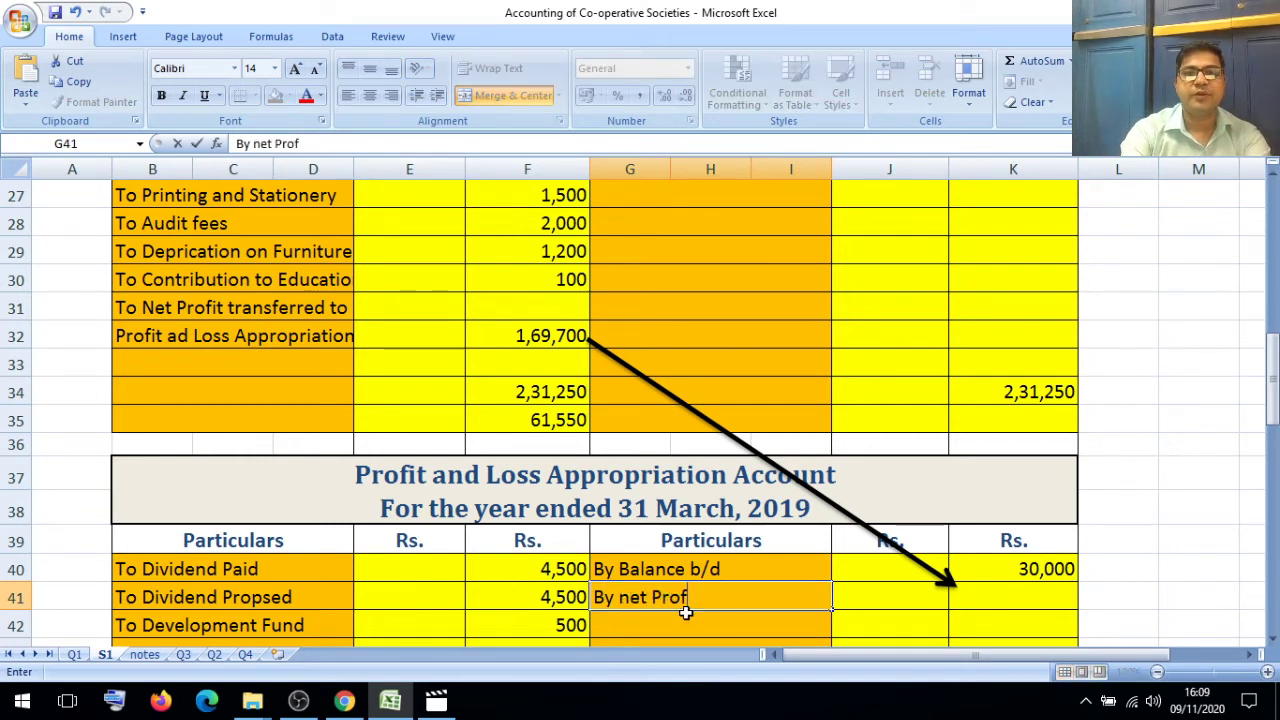
pyautogui.write('it current year')
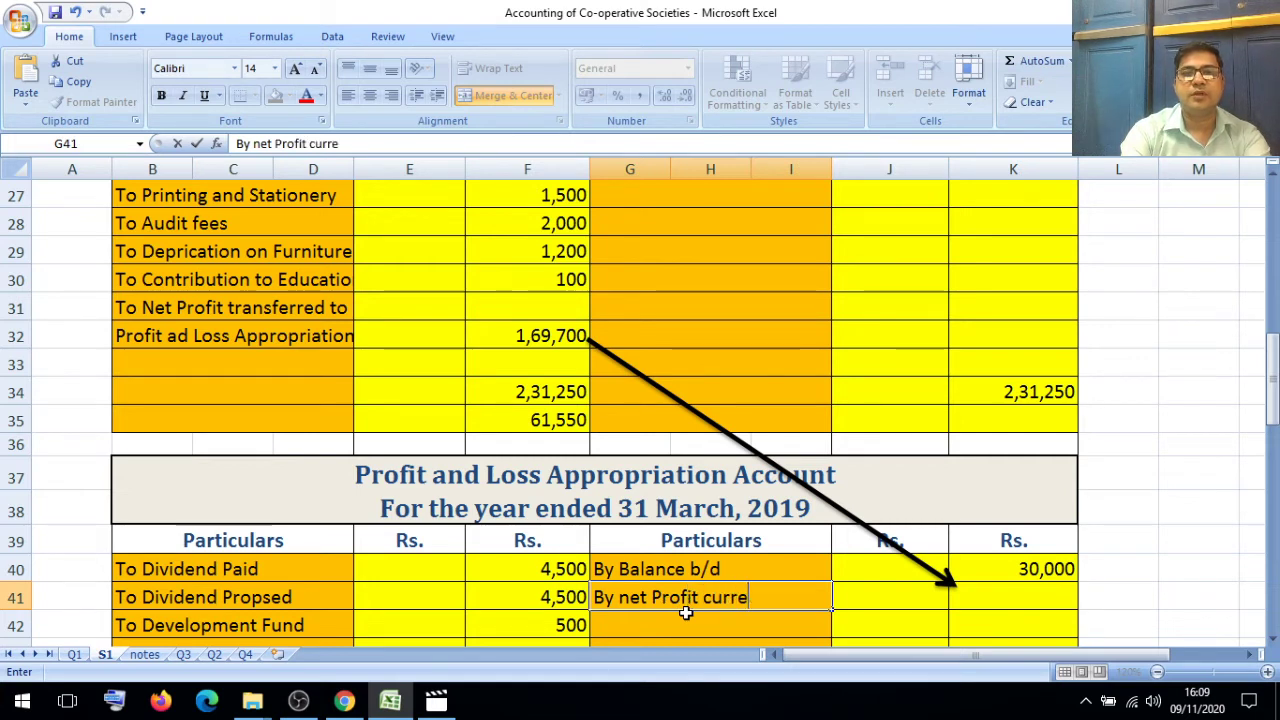
pyautogui.click(1024, 593)
pyautogui.write('1,')
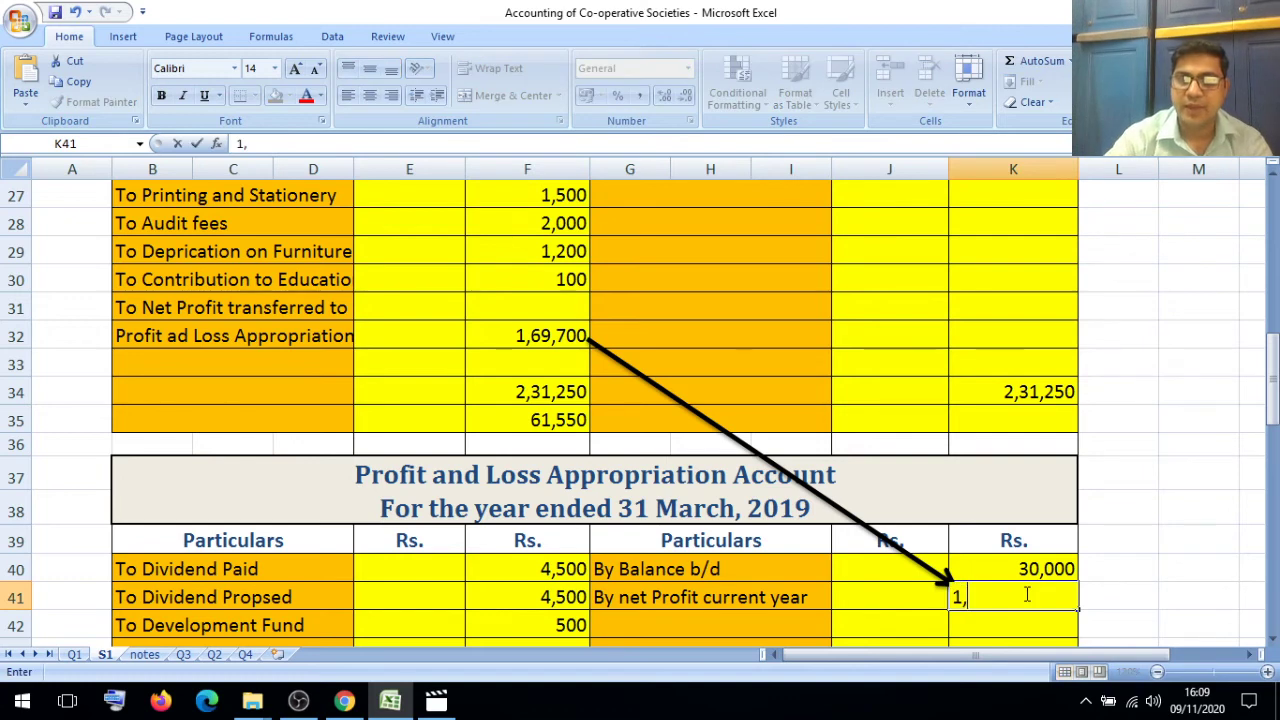
pyautogui.write('69,700')
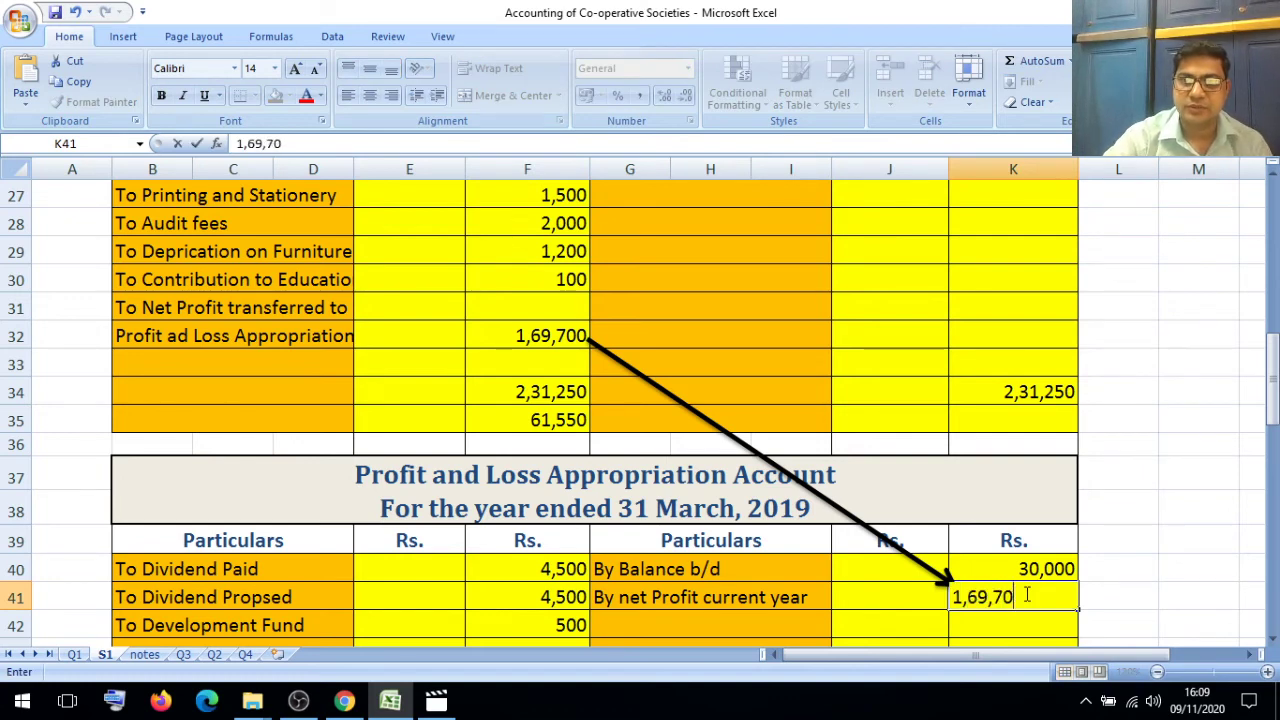
pyautogui.click(1193, 630)
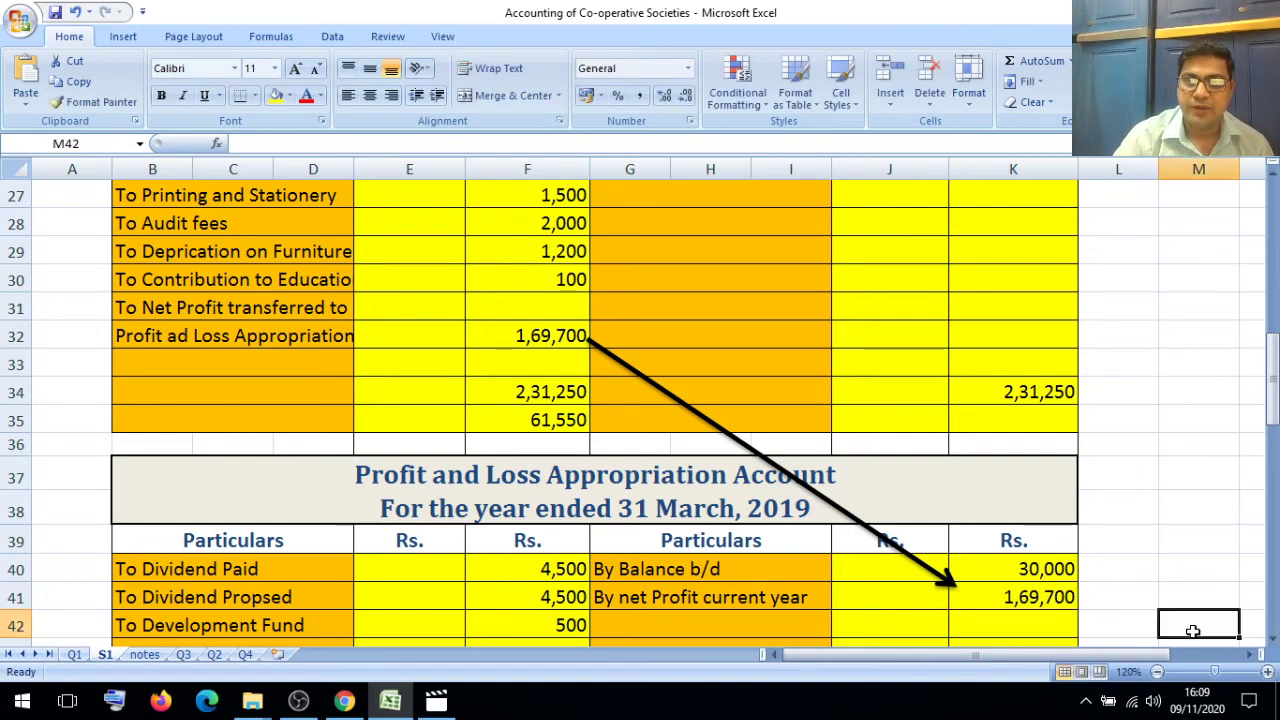
# Step: Enter "To Reserve Fund" in B43 of the Profit and Loss Appropriation Account
pyautogui.click(1272, 638)
pyautogui.click(1272, 638)
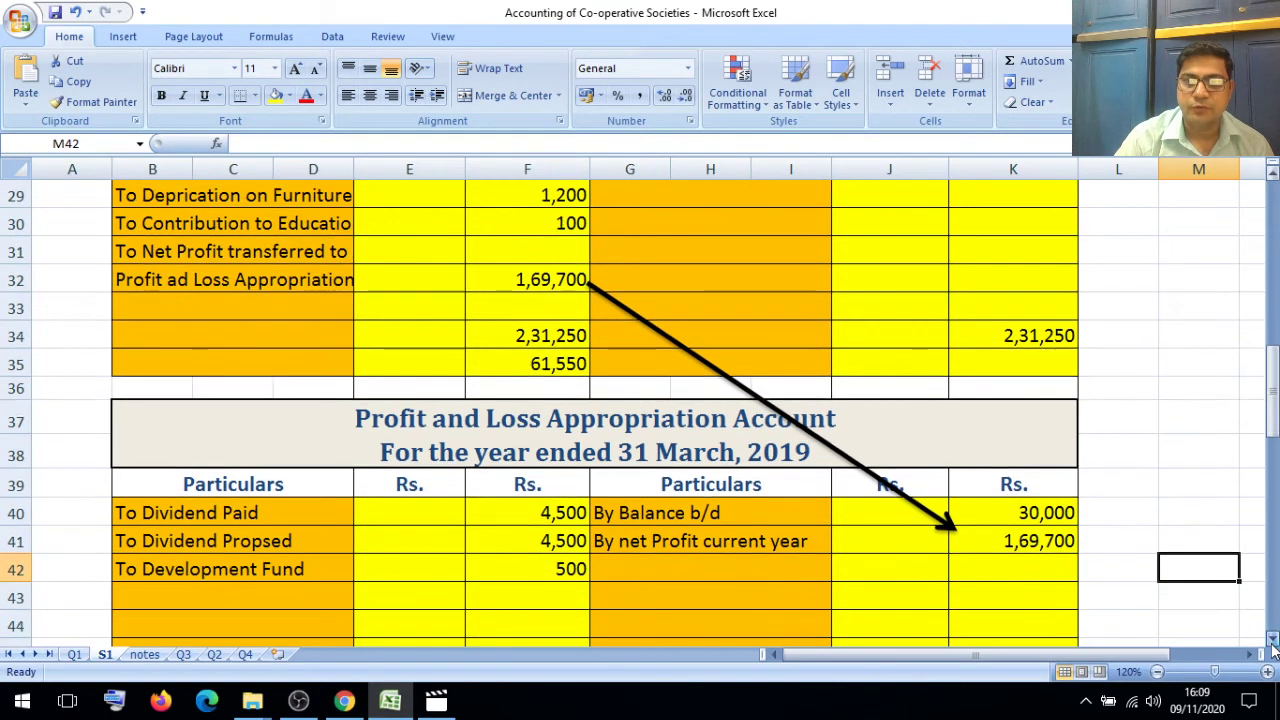
pyautogui.click(1272, 638)
pyautogui.click(1272, 638)
pyautogui.click(1272, 638)
pyautogui.click(1272, 638)
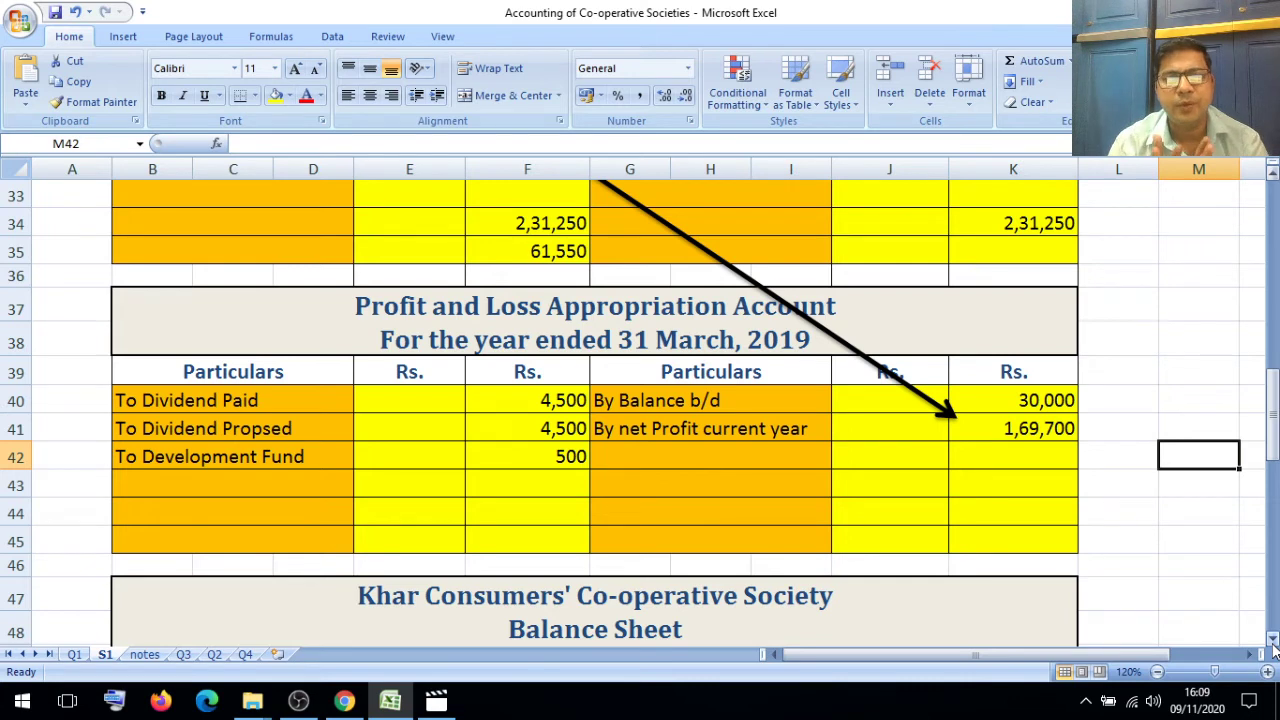
pyautogui.click(305, 483)
pyautogui.write('T')
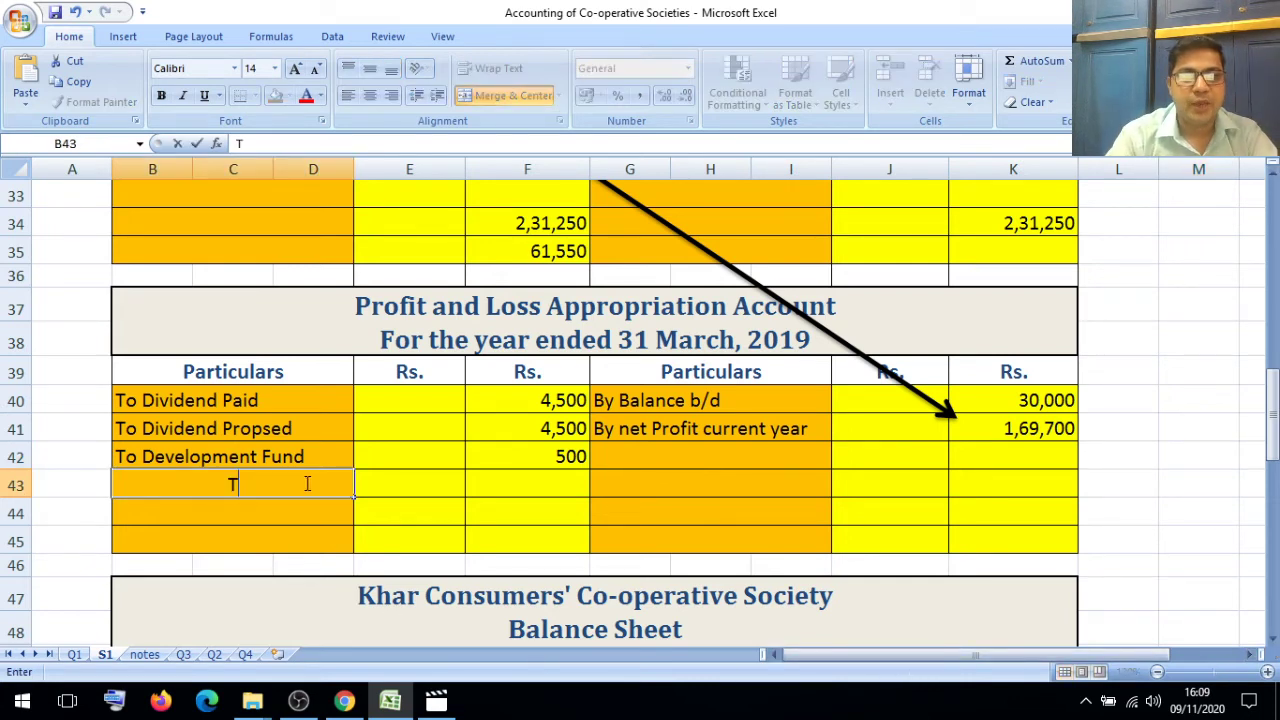
pyautogui.write('o Rese')
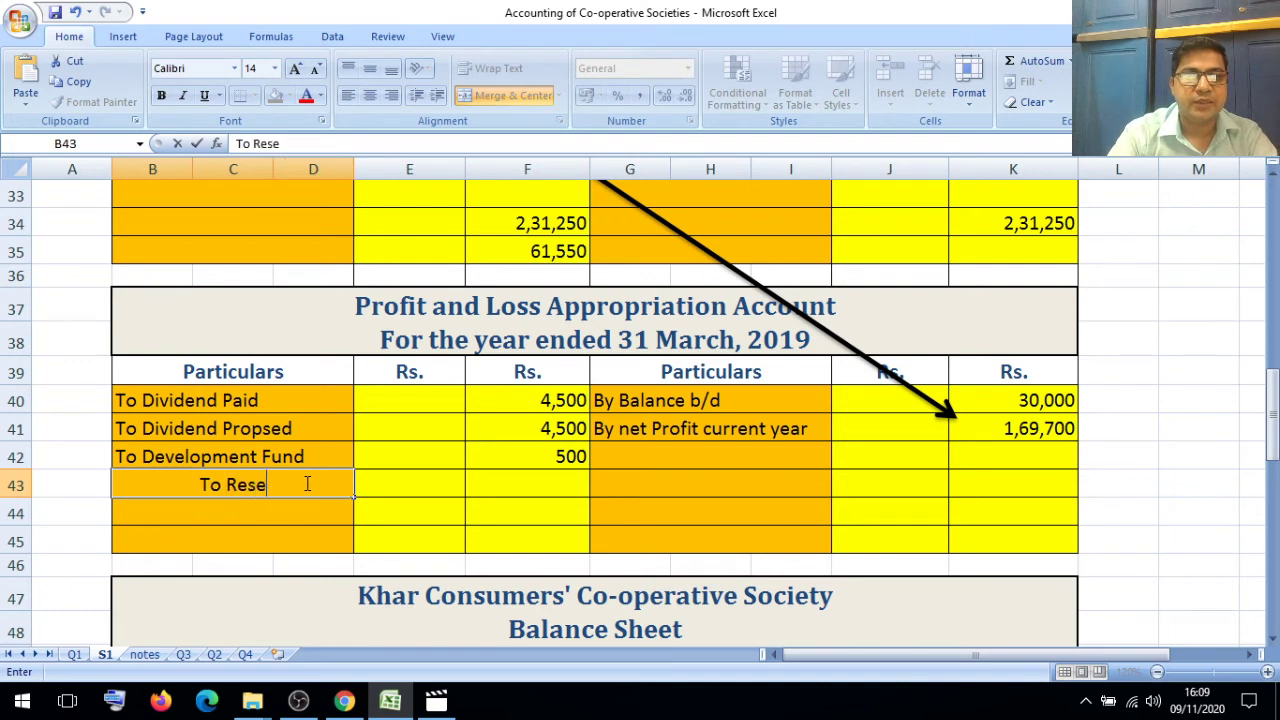
pyautogui.write('rve F')
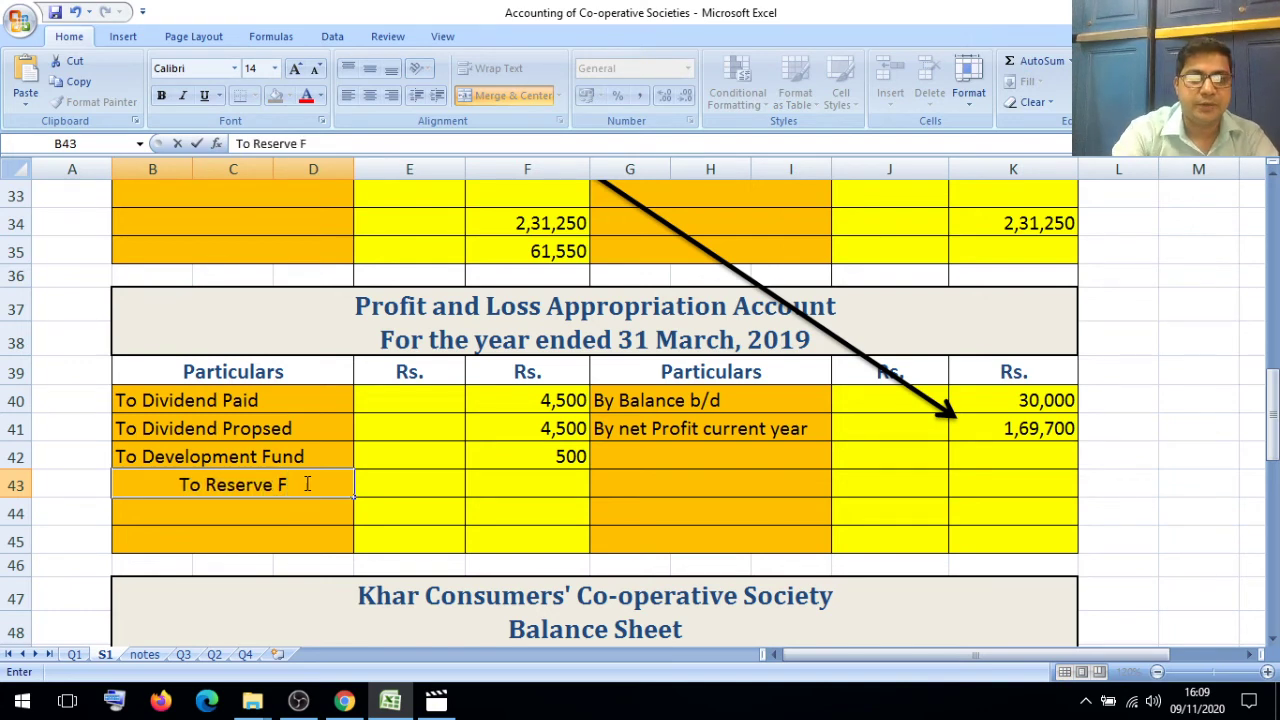
pyautogui.write('und')
pyautogui.press('Return')
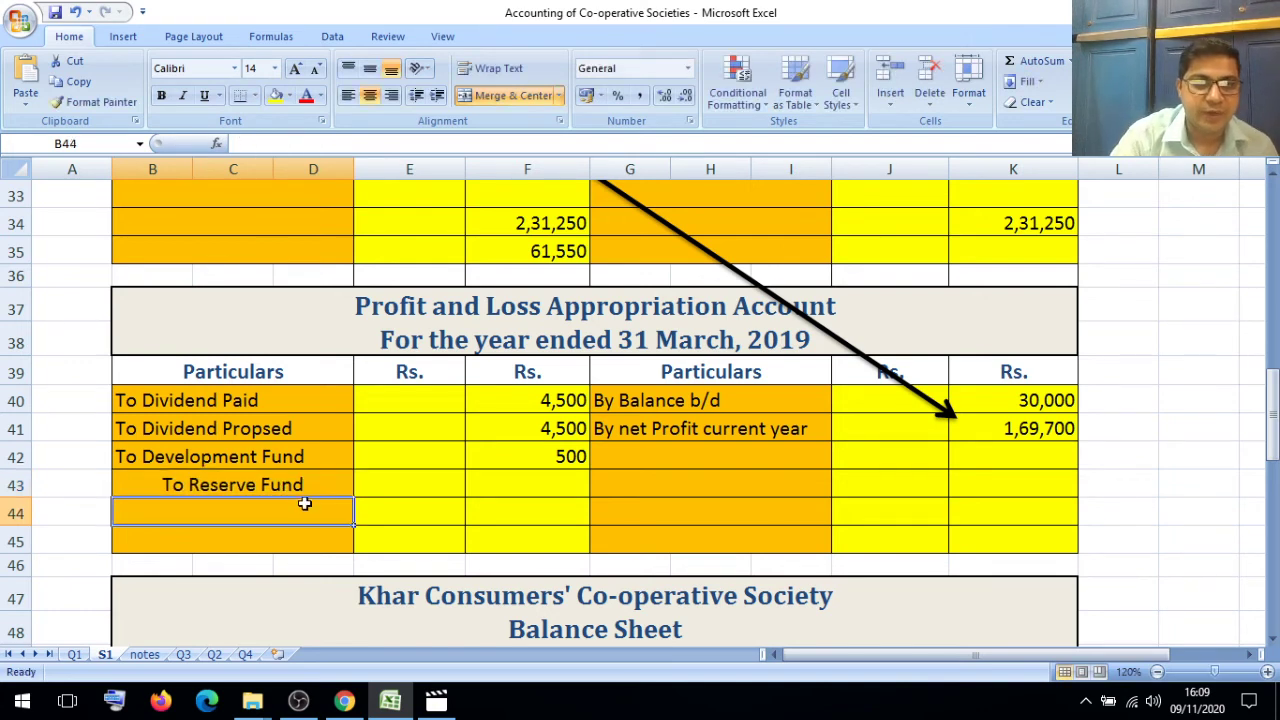
# Step: Give the "To Reserve Fund" cell B43 a white fill and align its text left
pyautogui.click(302, 487)
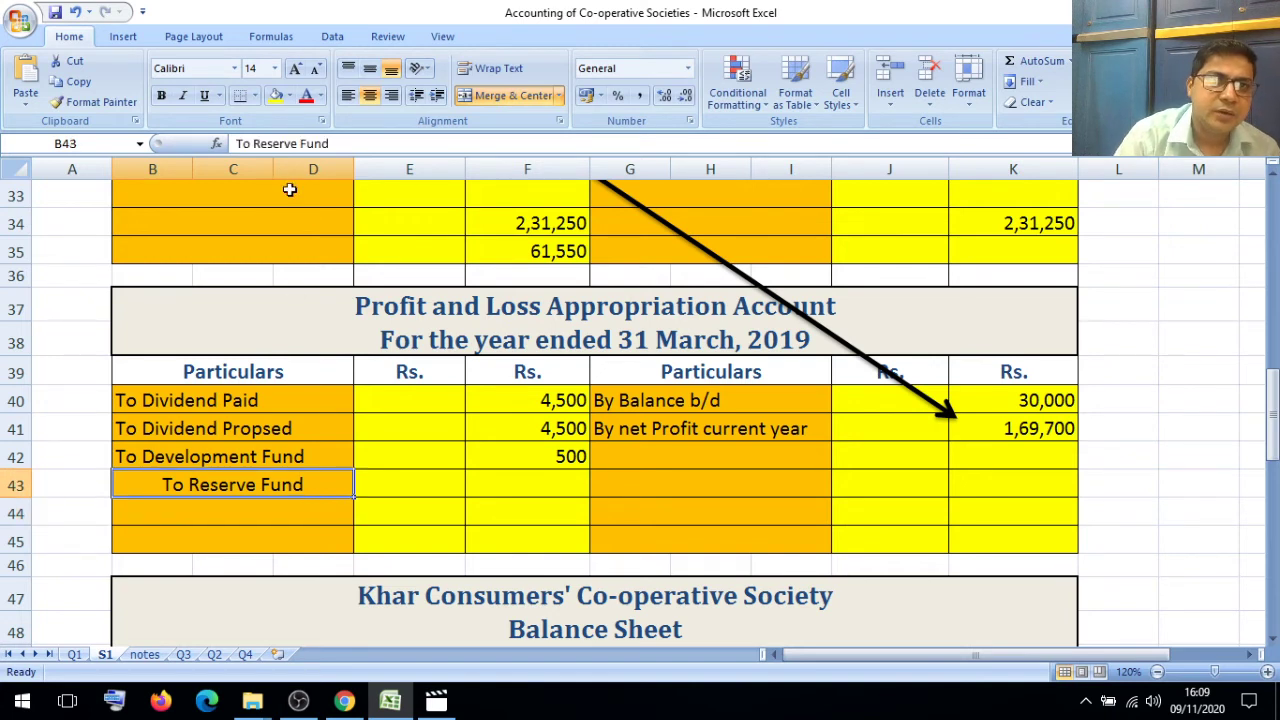
pyautogui.click(289, 95)
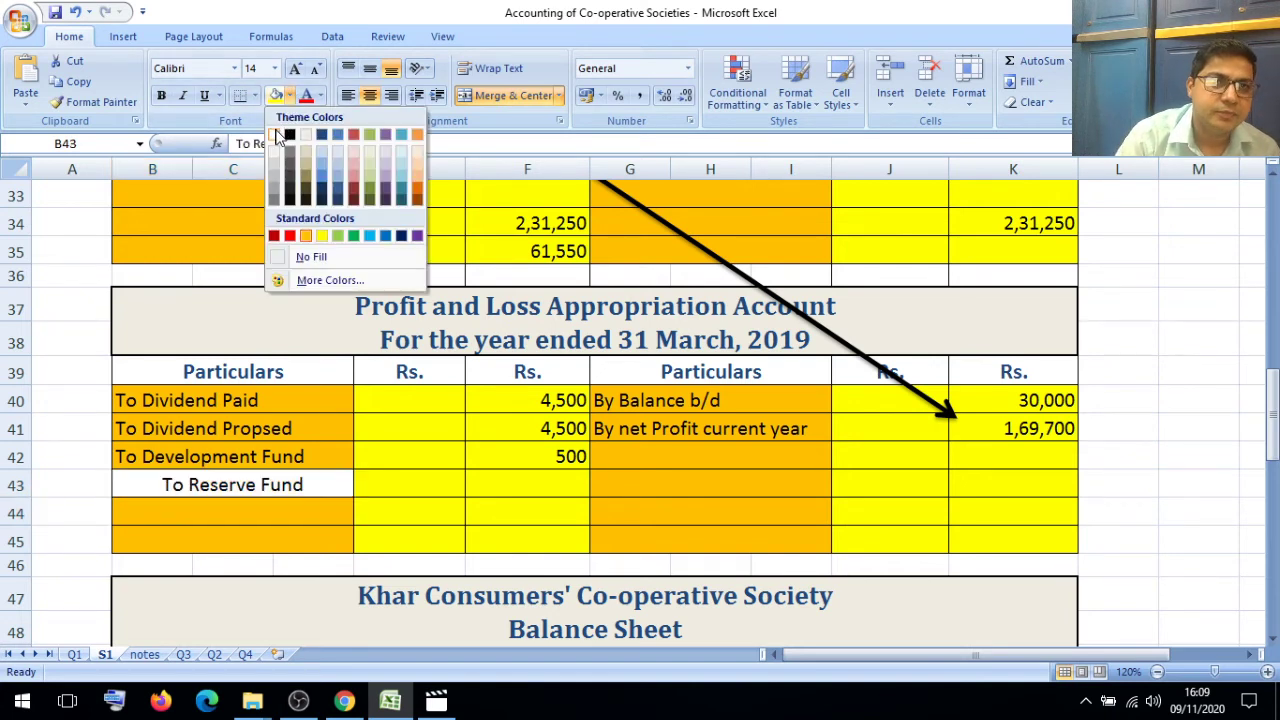
pyautogui.click(275, 136)
pyautogui.click(349, 97)
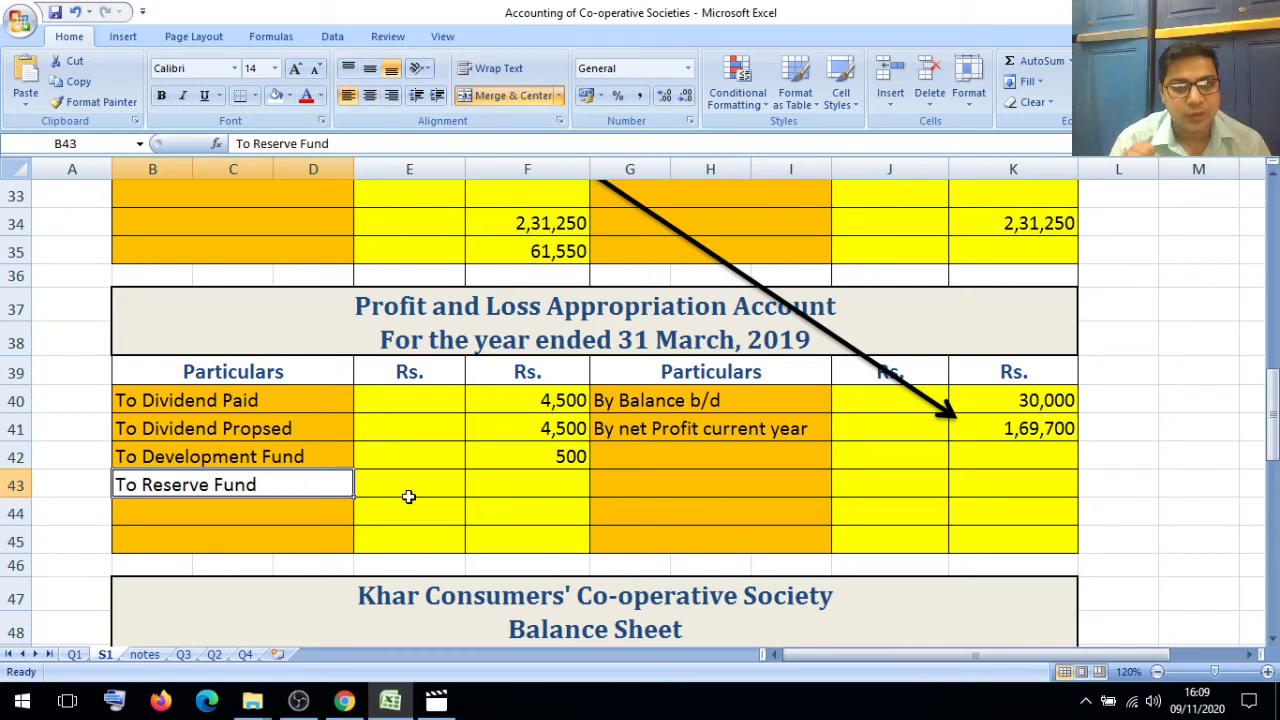
# Step: Enter the reserve fund working note "(1,69,700 * 25%)" in B44
pyautogui.click(211, 516)
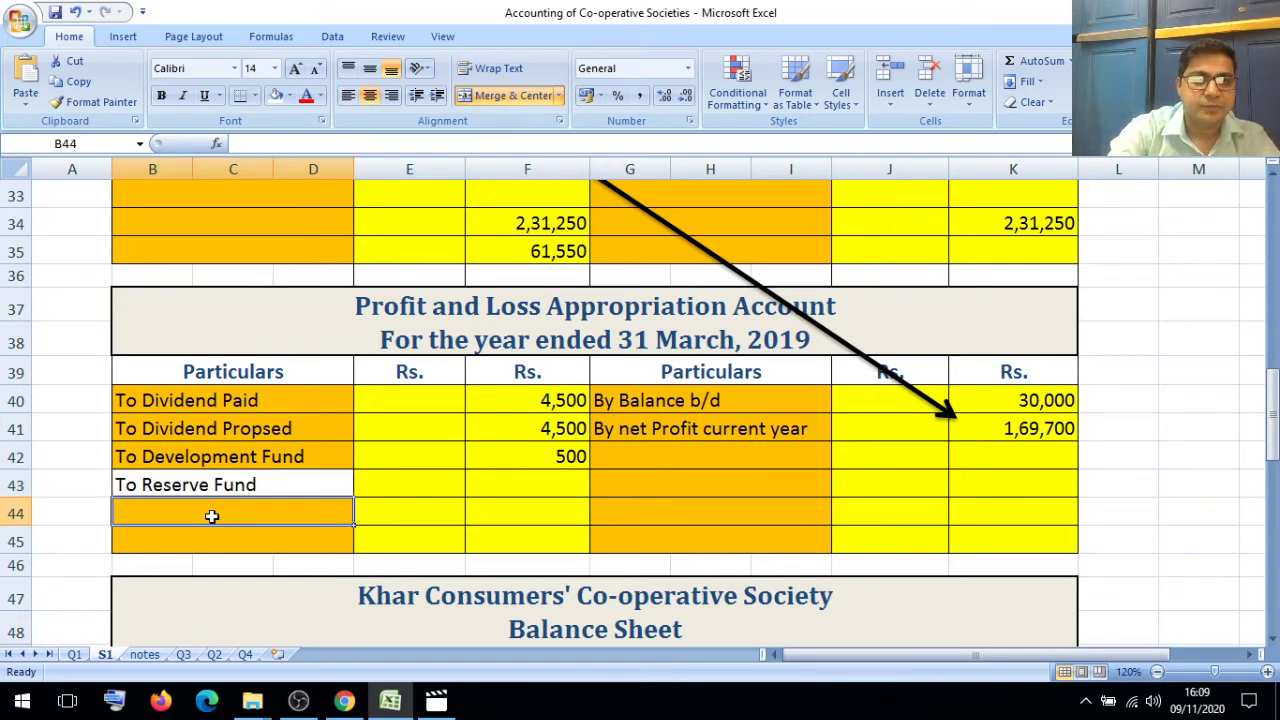
pyautogui.write('(')
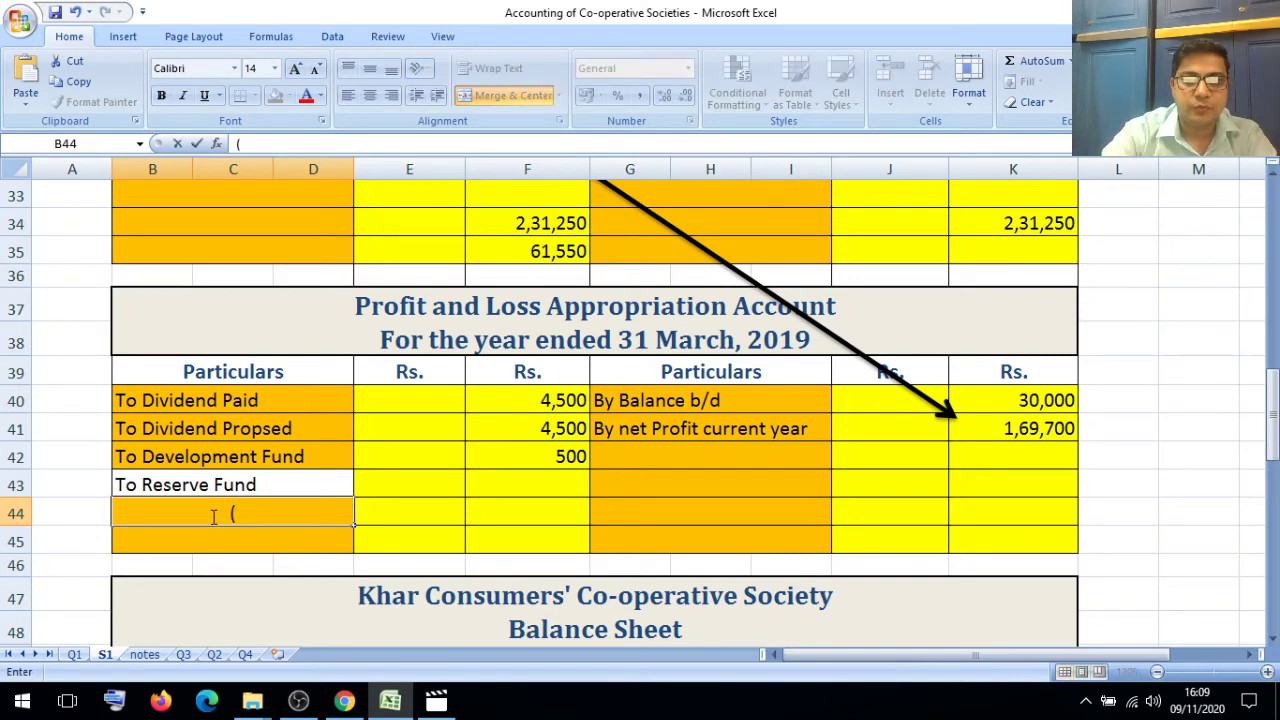
pyautogui.write('1,69')
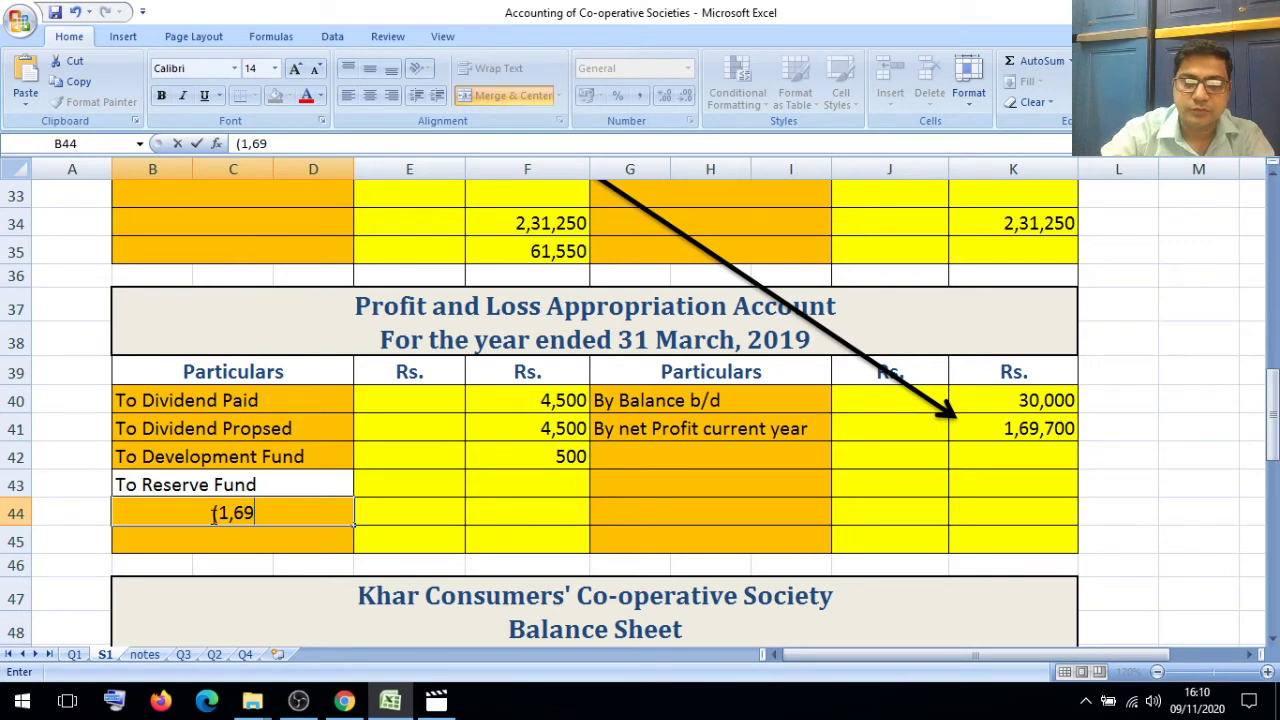
pyautogui.write(',')
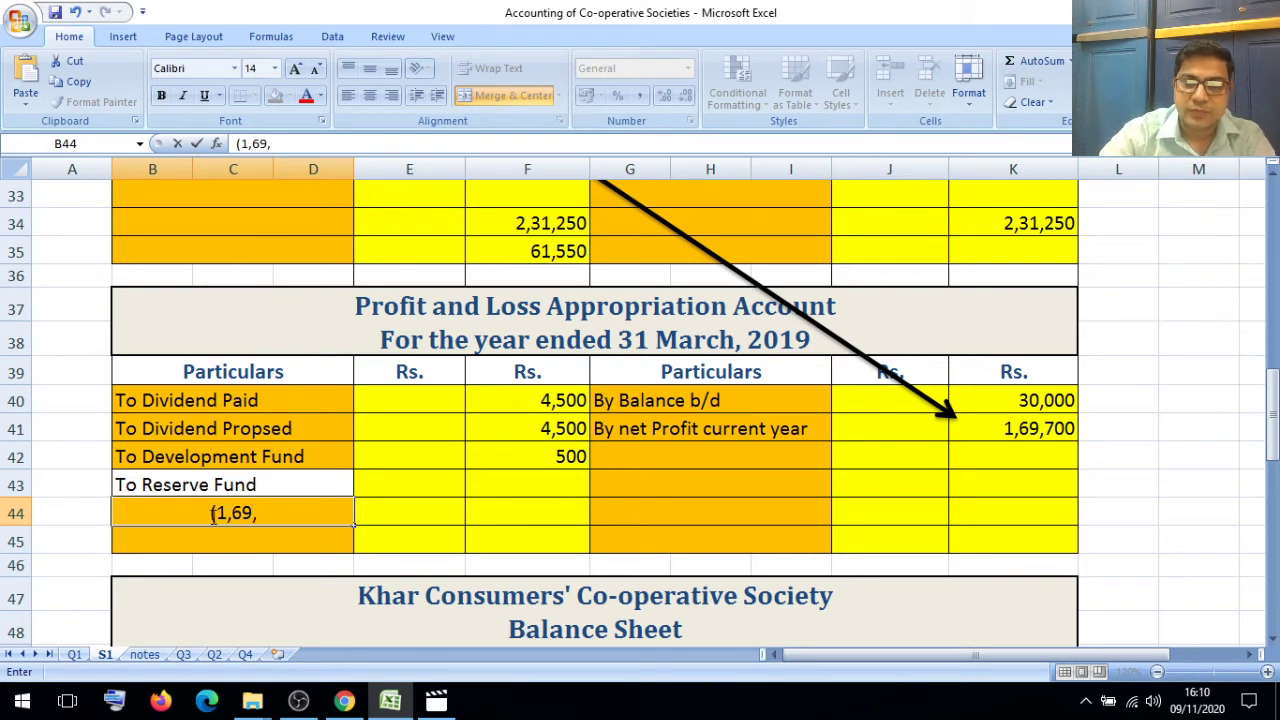
pyautogui.write('700')
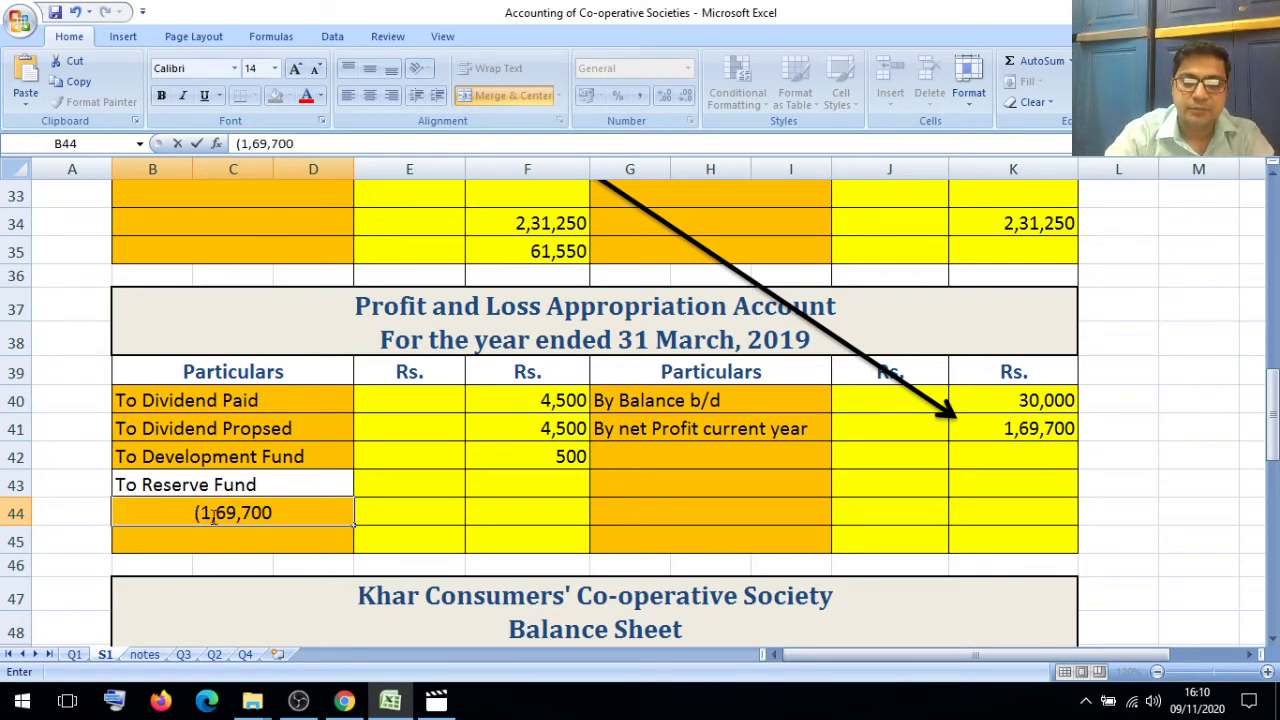
pyautogui.write(' *')
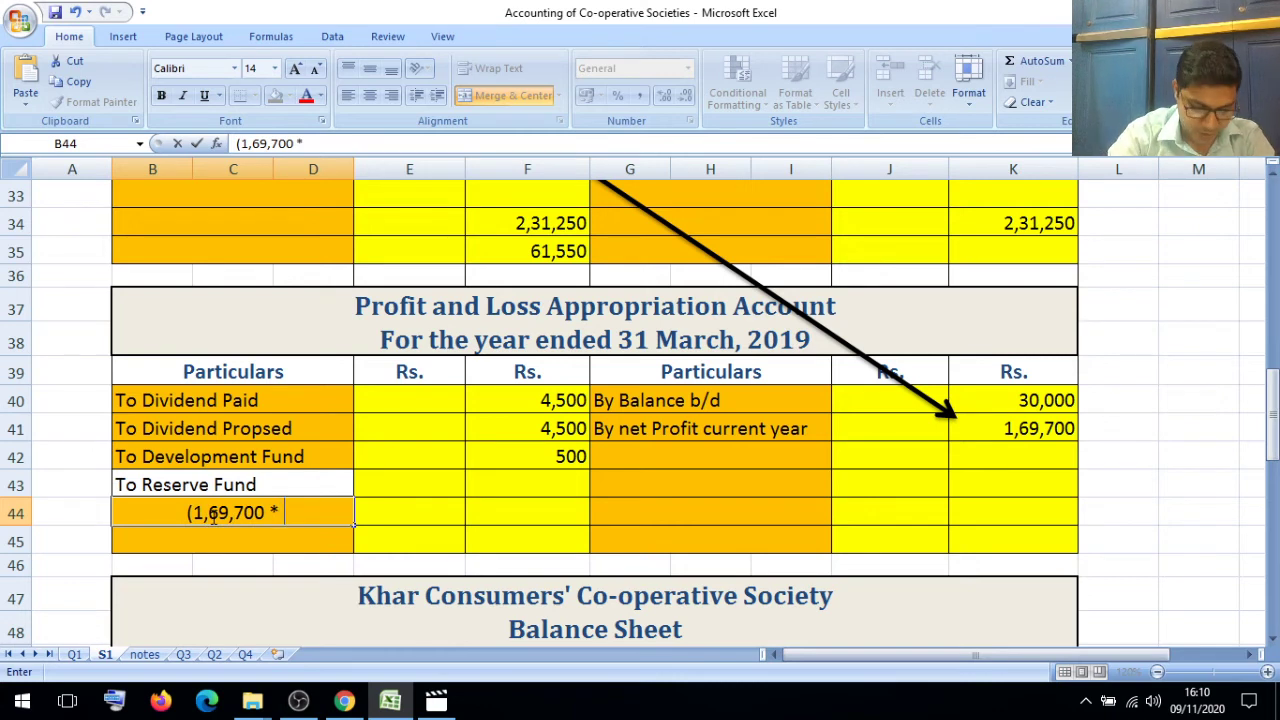
pyautogui.write(' 25')
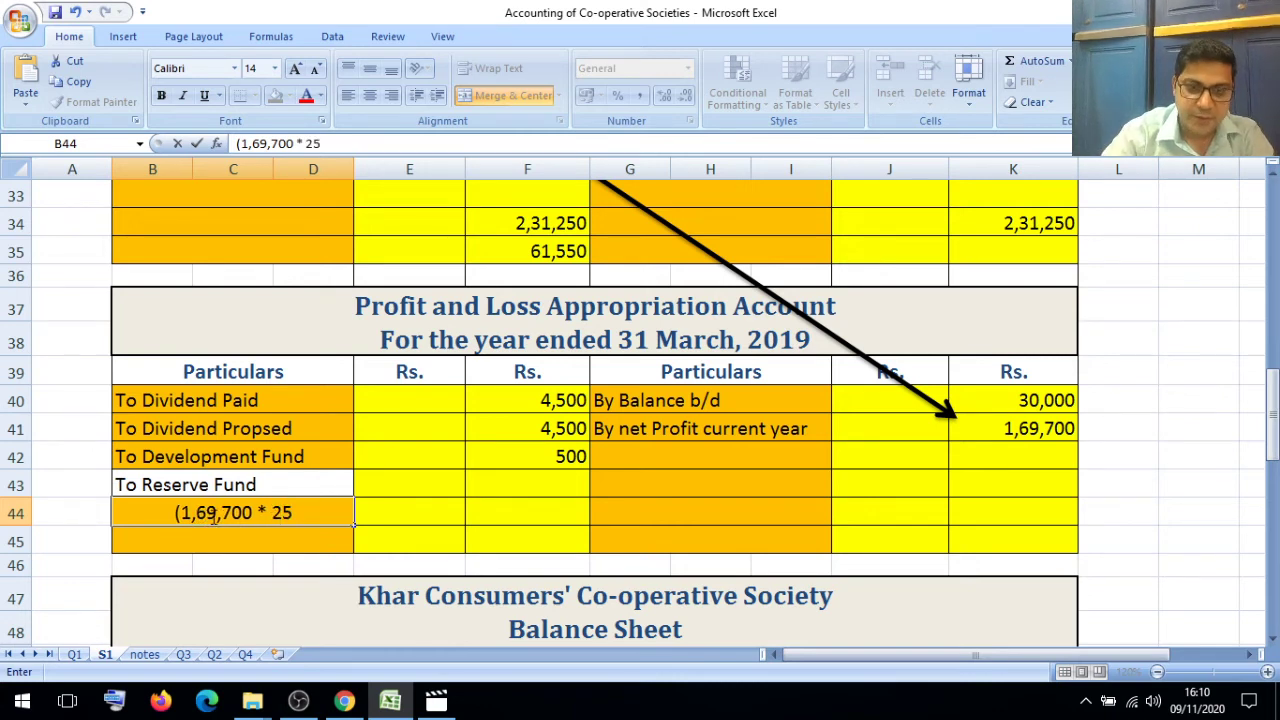
pyautogui.write('%)')
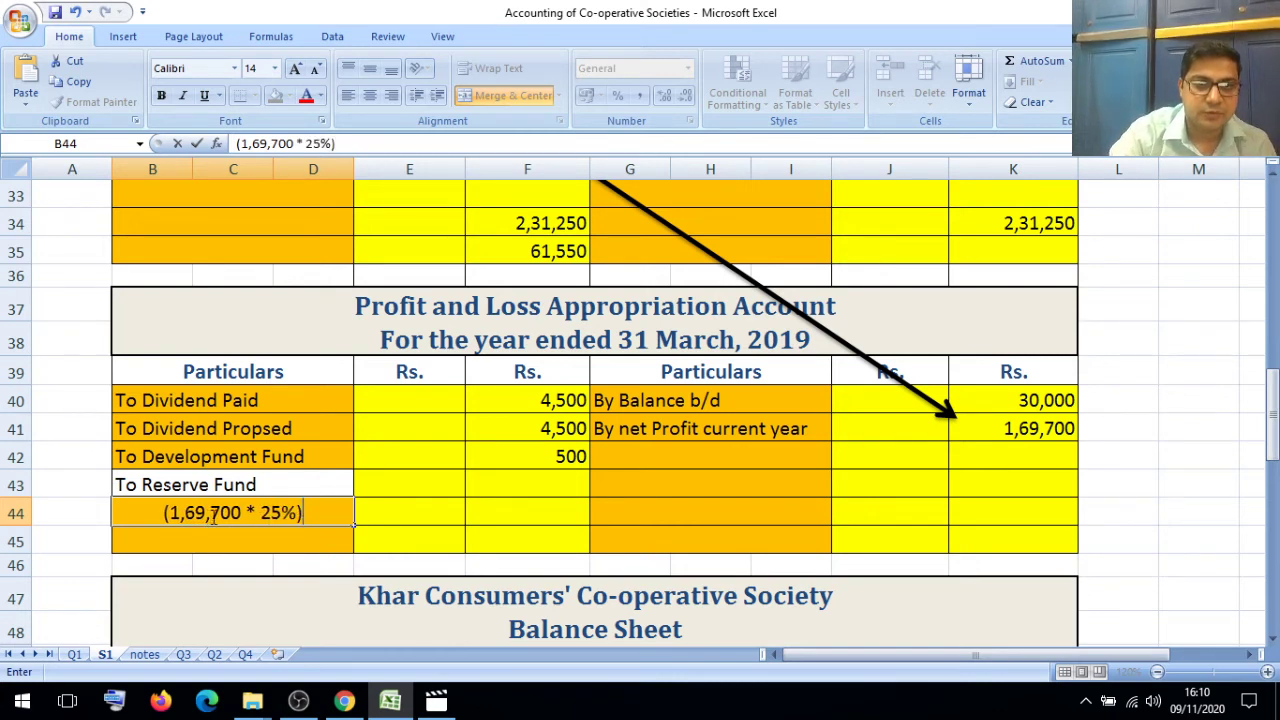
pyautogui.click(296, 552)
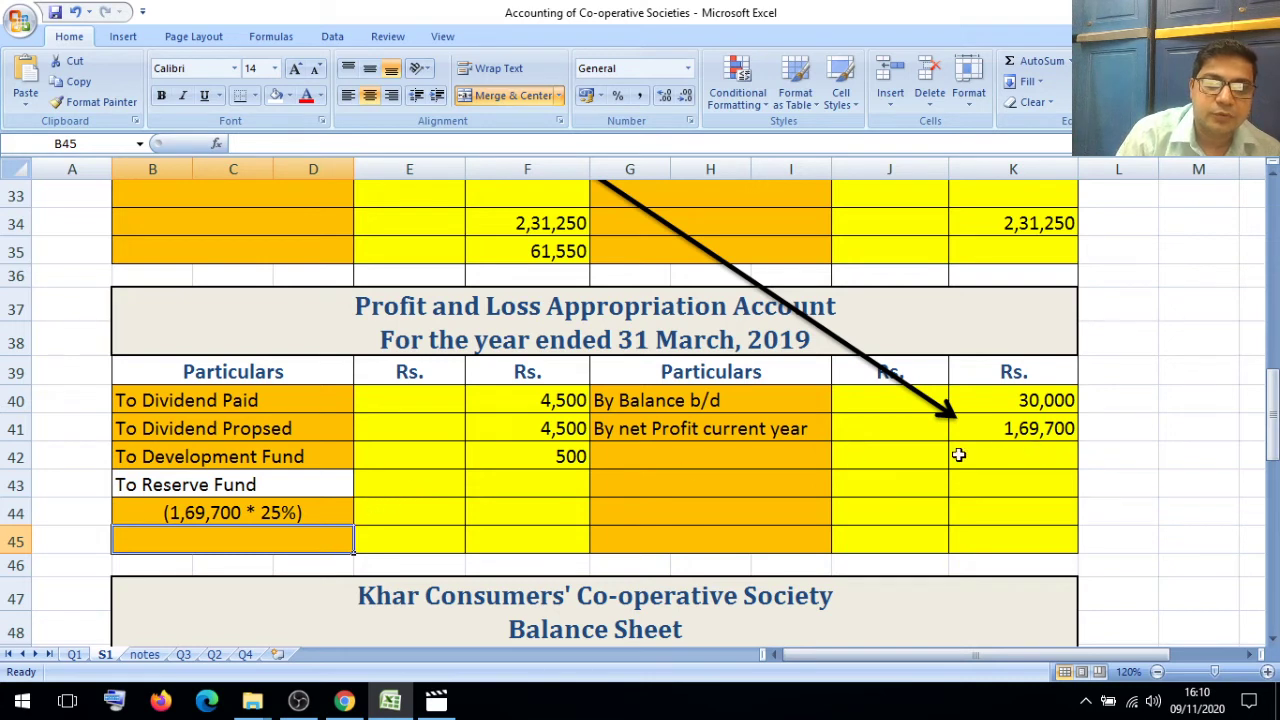
# Step: Calculate the reserve fund amount in F43 with the formula =K41*25%
pyautogui.click(546, 490)
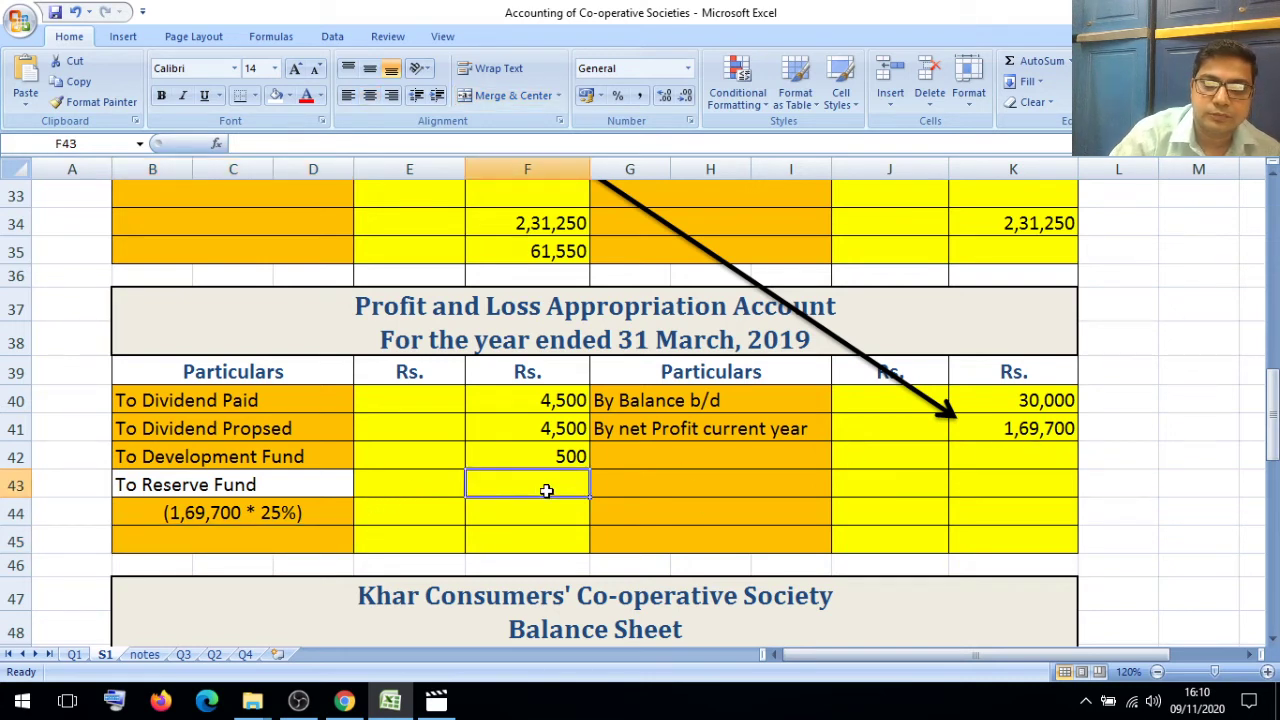
pyautogui.write('=2')
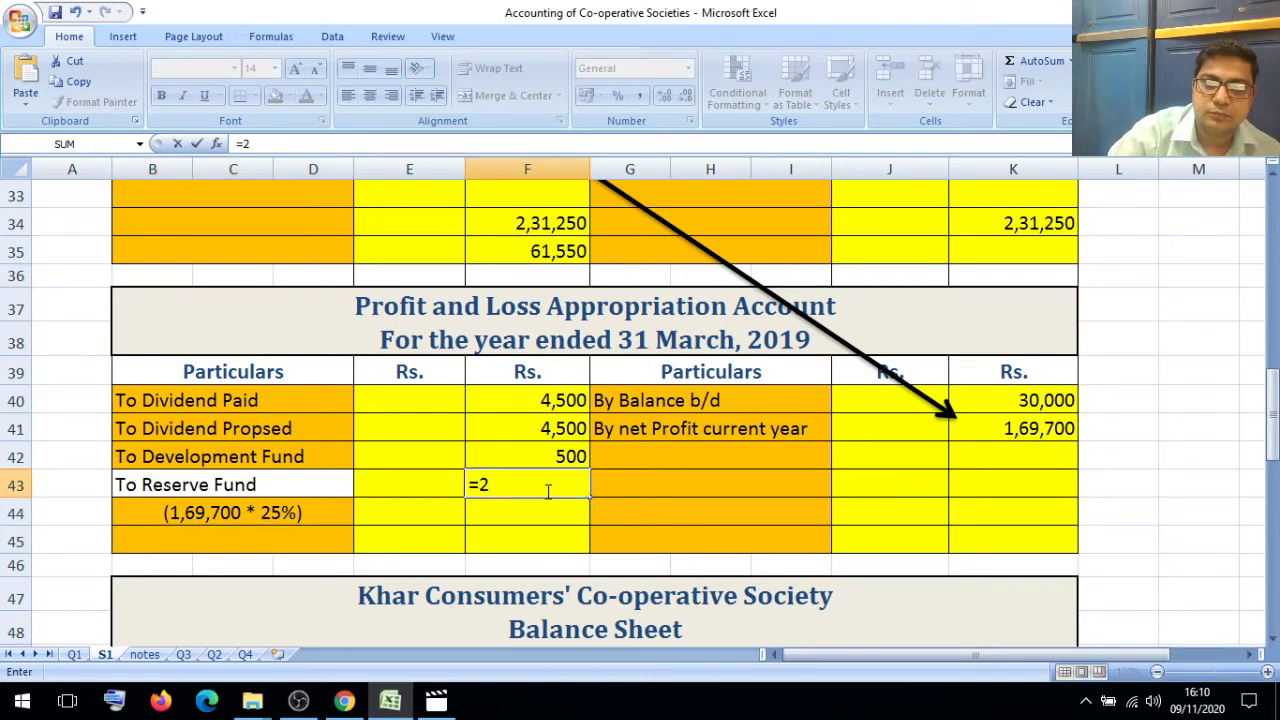
pyautogui.press('BackSpace')
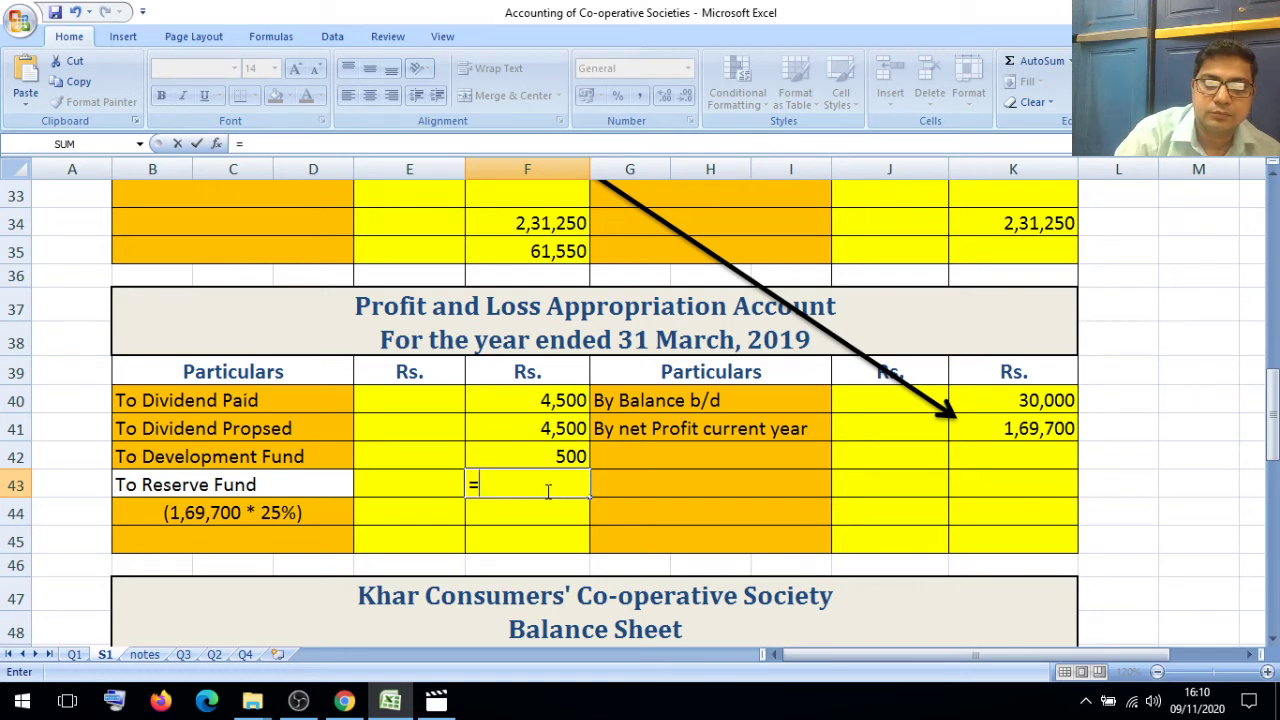
pyautogui.click(1033, 428)
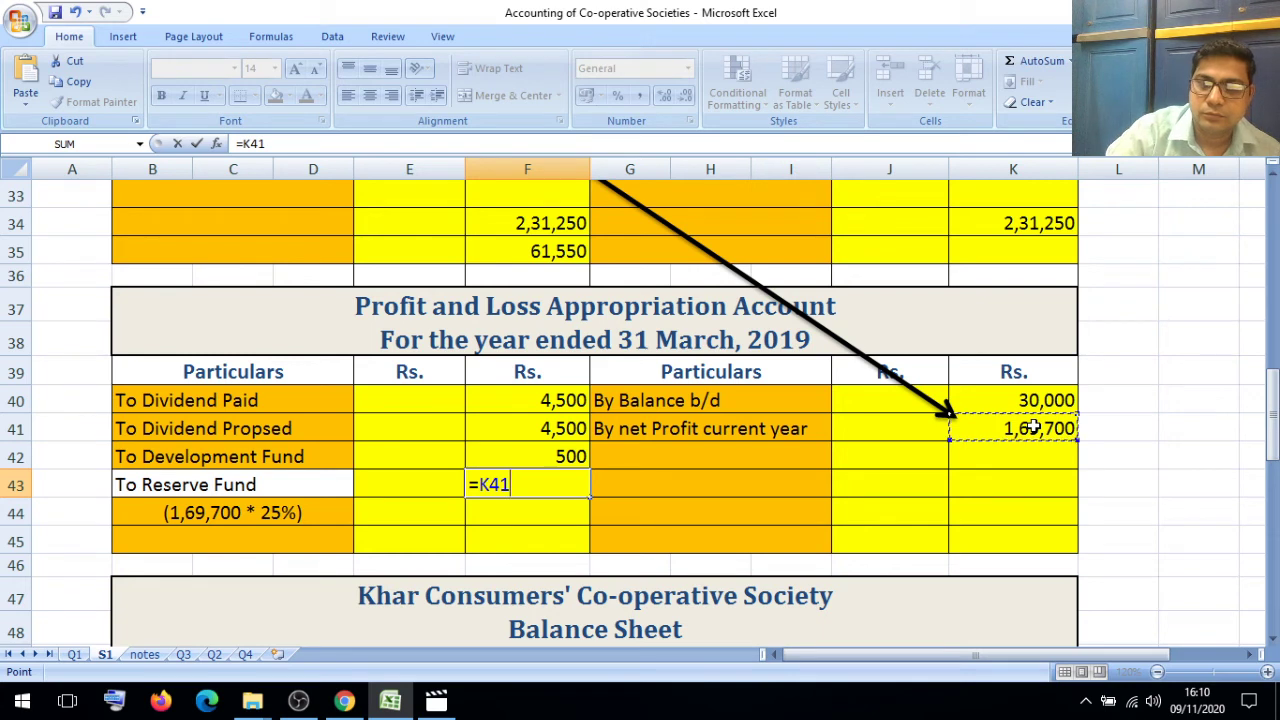
pyautogui.write('*25')
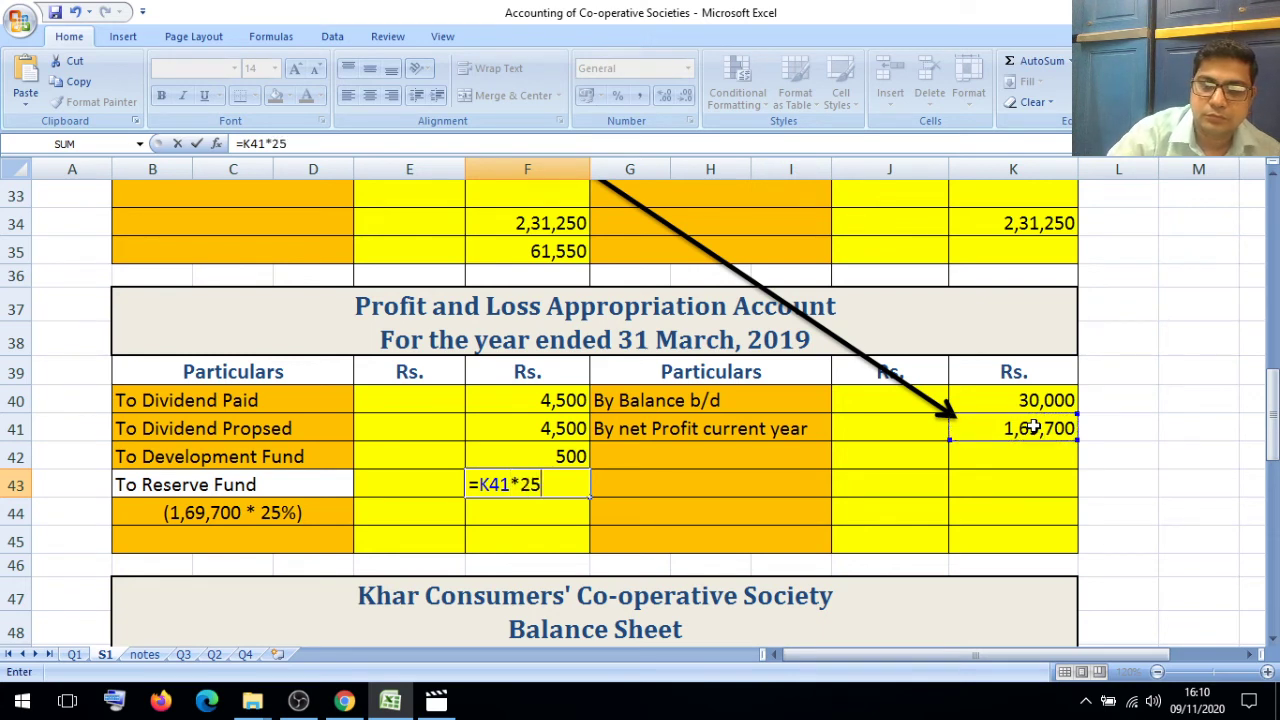
pyautogui.write('5')
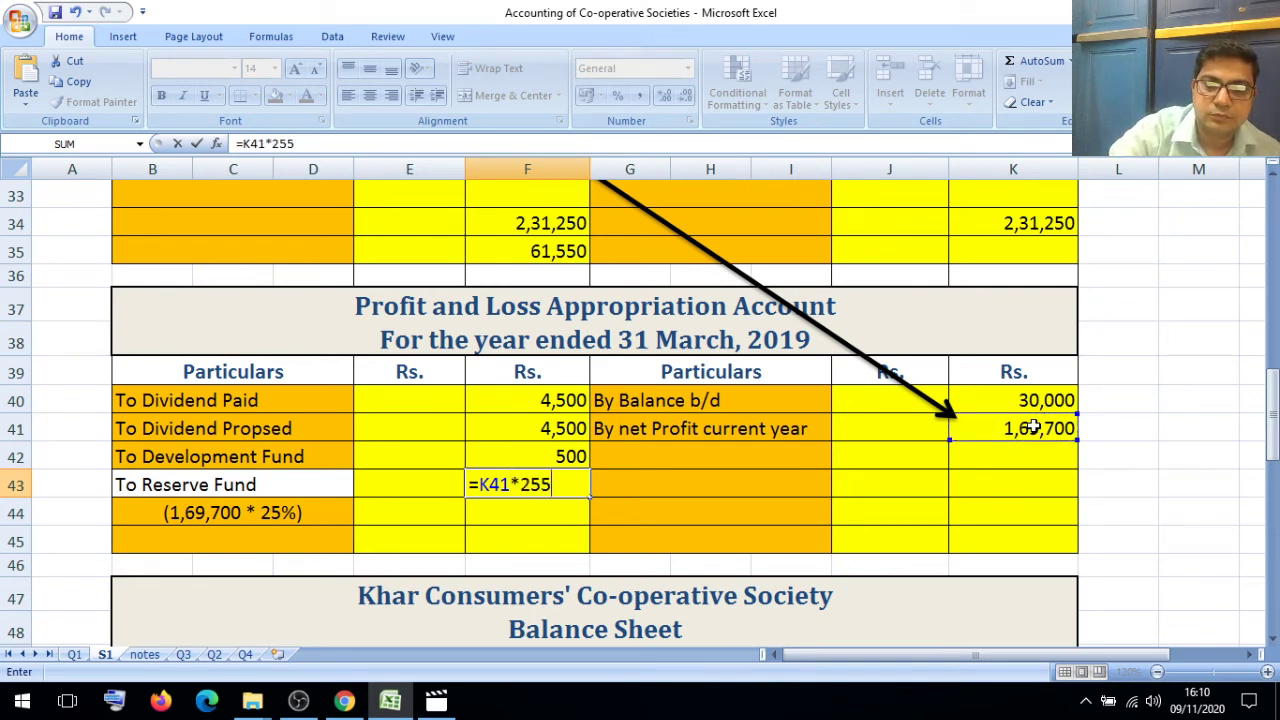
pyautogui.press('BackSpace')
pyautogui.write('%')
pyautogui.press('Return')
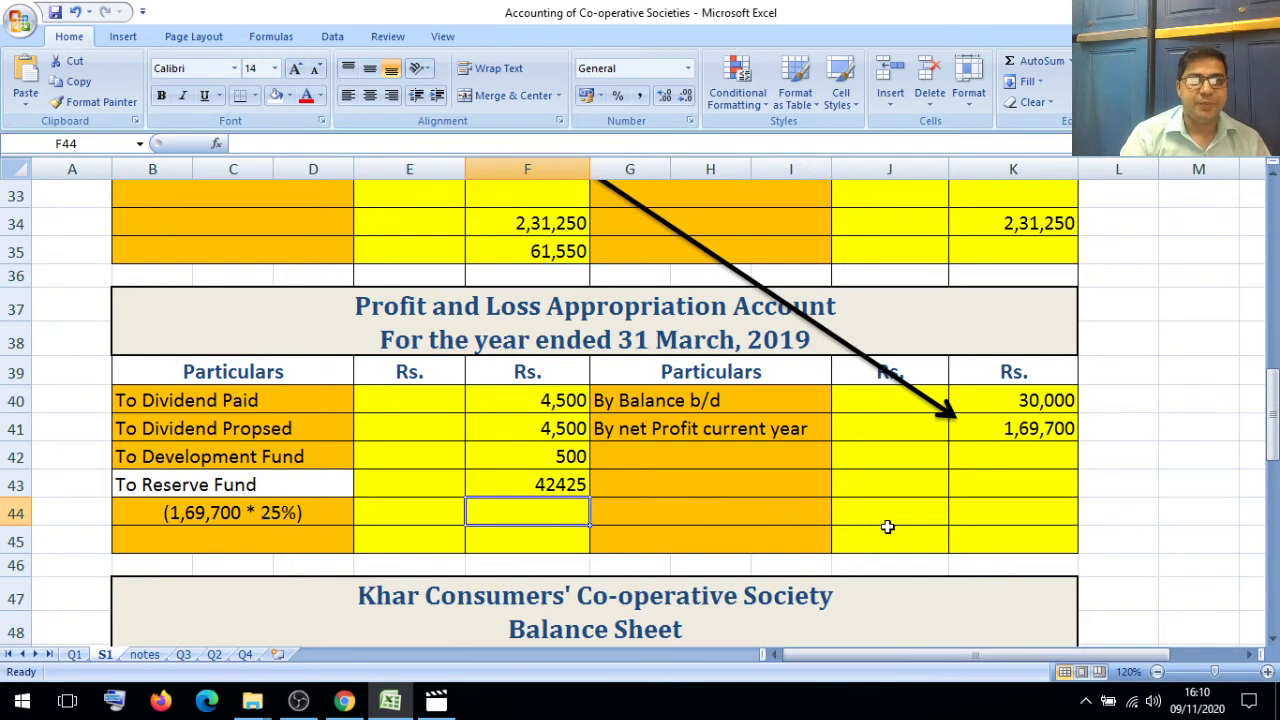
# Step: Total the credit side of the Appropriation Account in K45 with =sum(K40:K41)
pyautogui.click(985, 538)
pyautogui.write('=sum(')
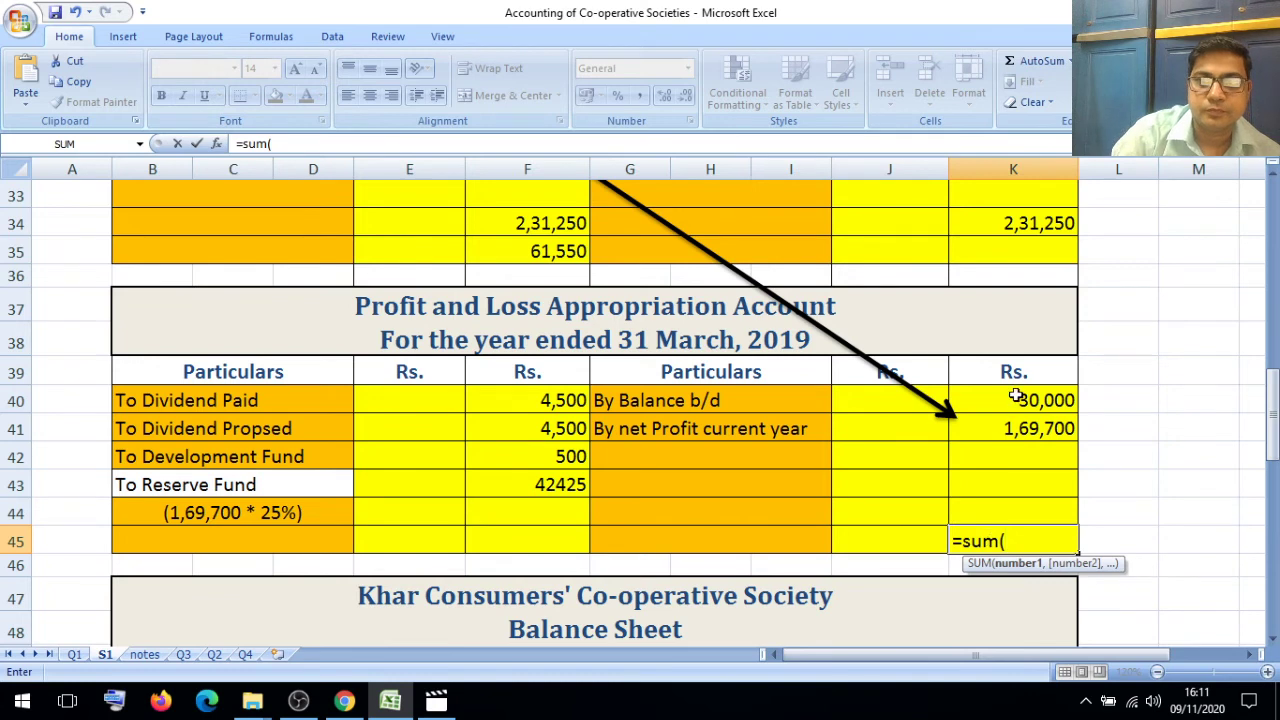
pyautogui.moveTo(1008, 400); pyautogui.dragTo(1012, 428)
pyautogui.write(')')
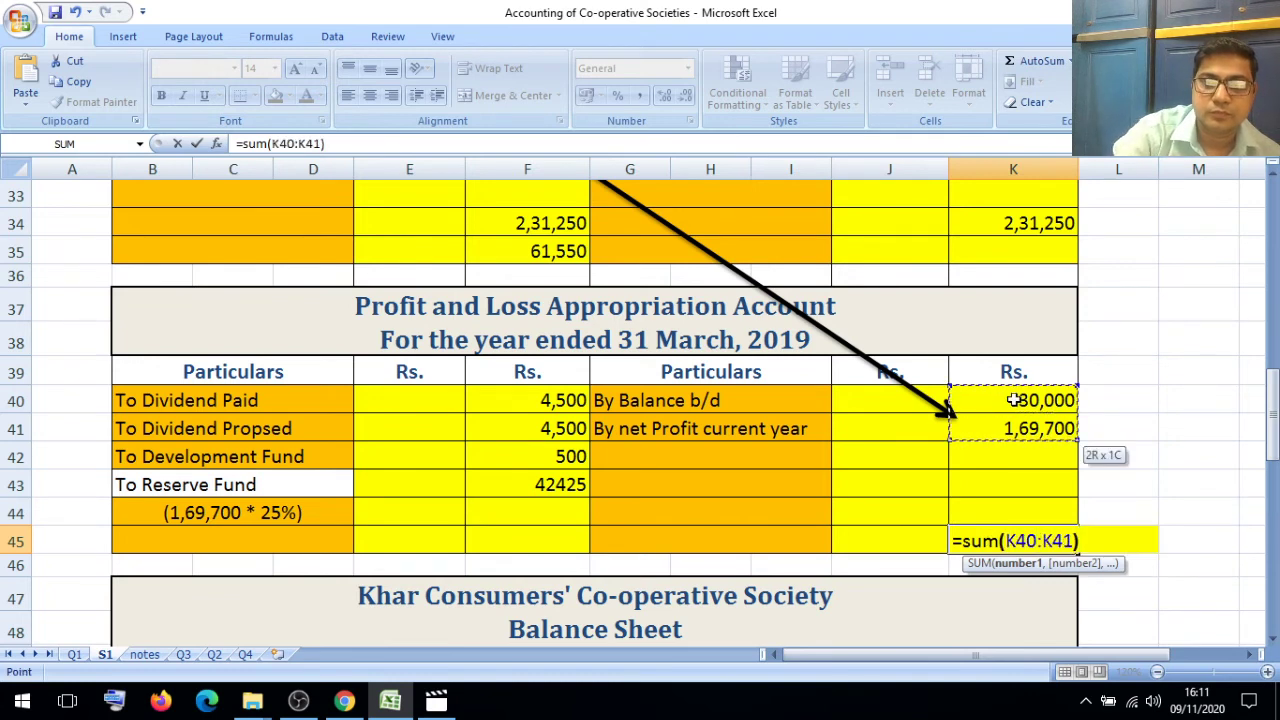
pyautogui.press('Return')
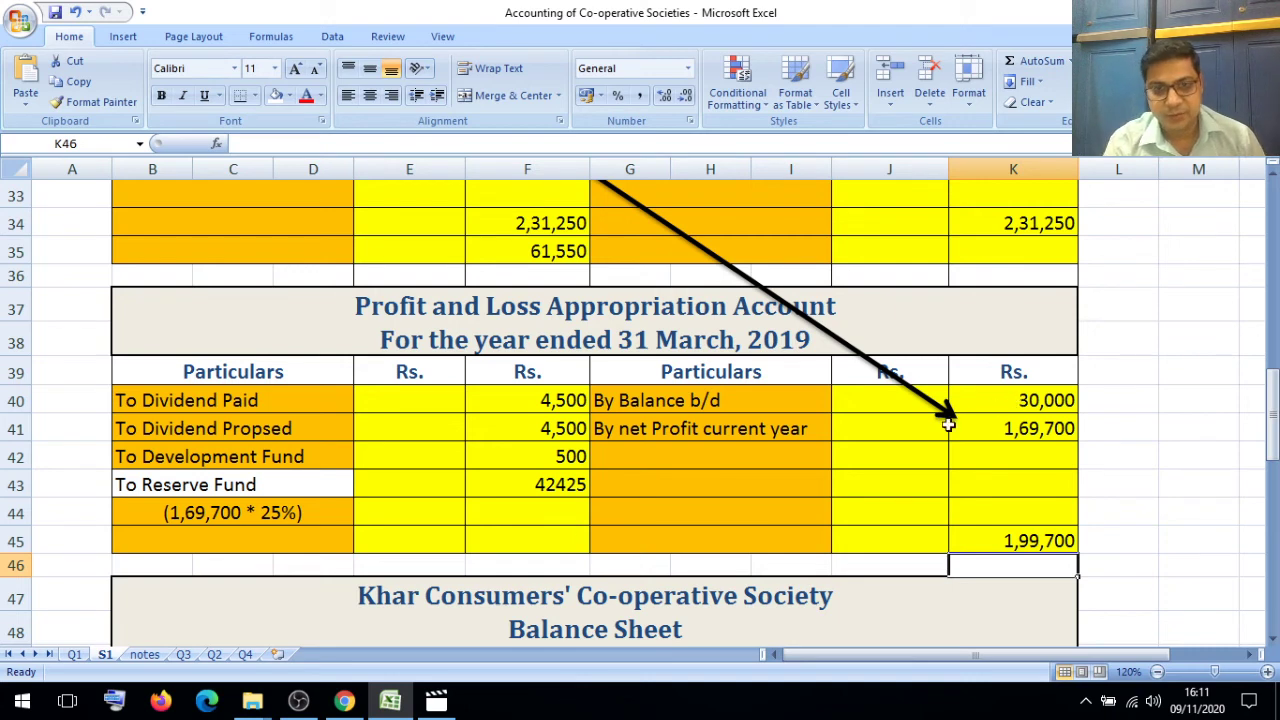
# Step: Add up the debit-side appropriations F40:F43 with a SUM formula in F46, below the account
pyautogui.click(549, 532)
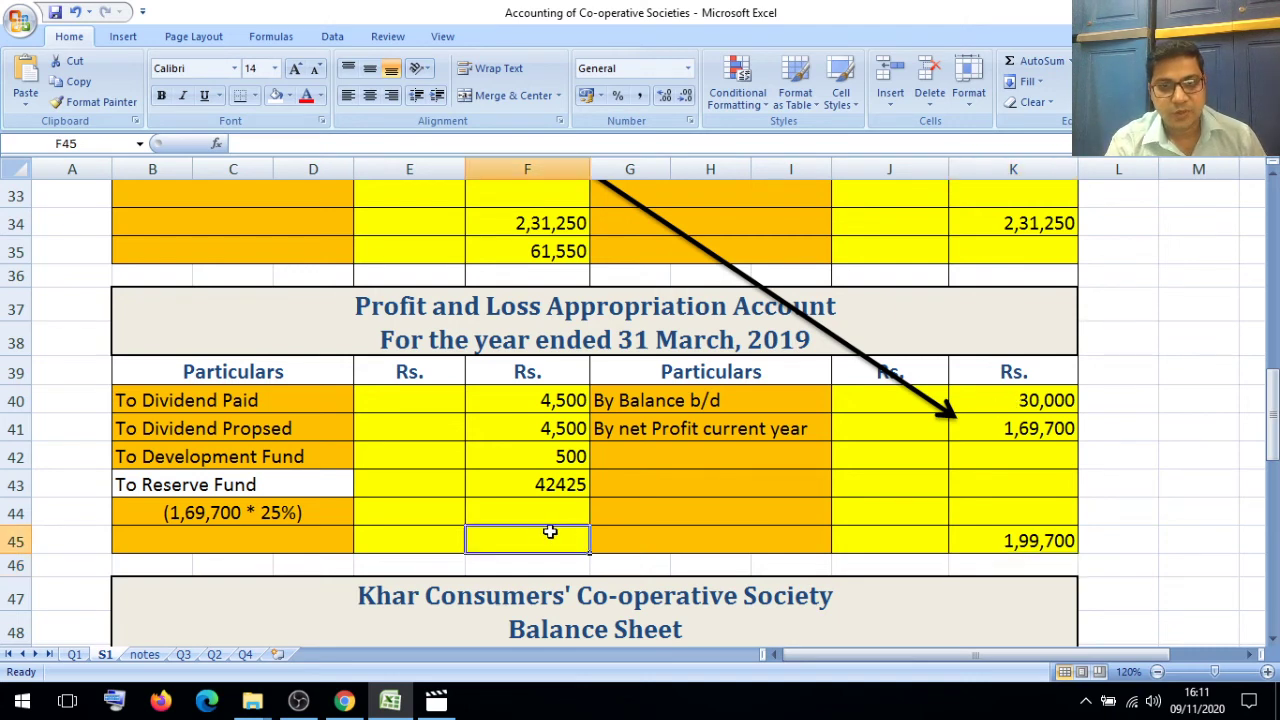
pyautogui.click(537, 558)
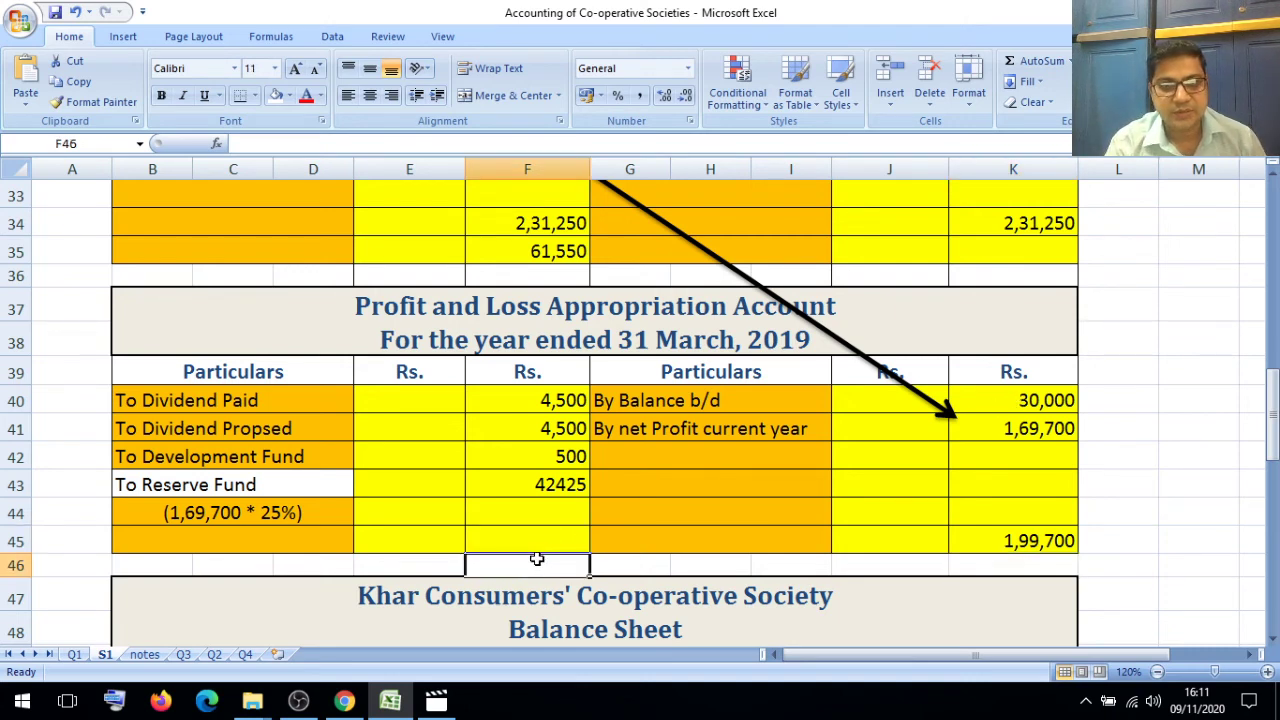
pyautogui.write('=s')
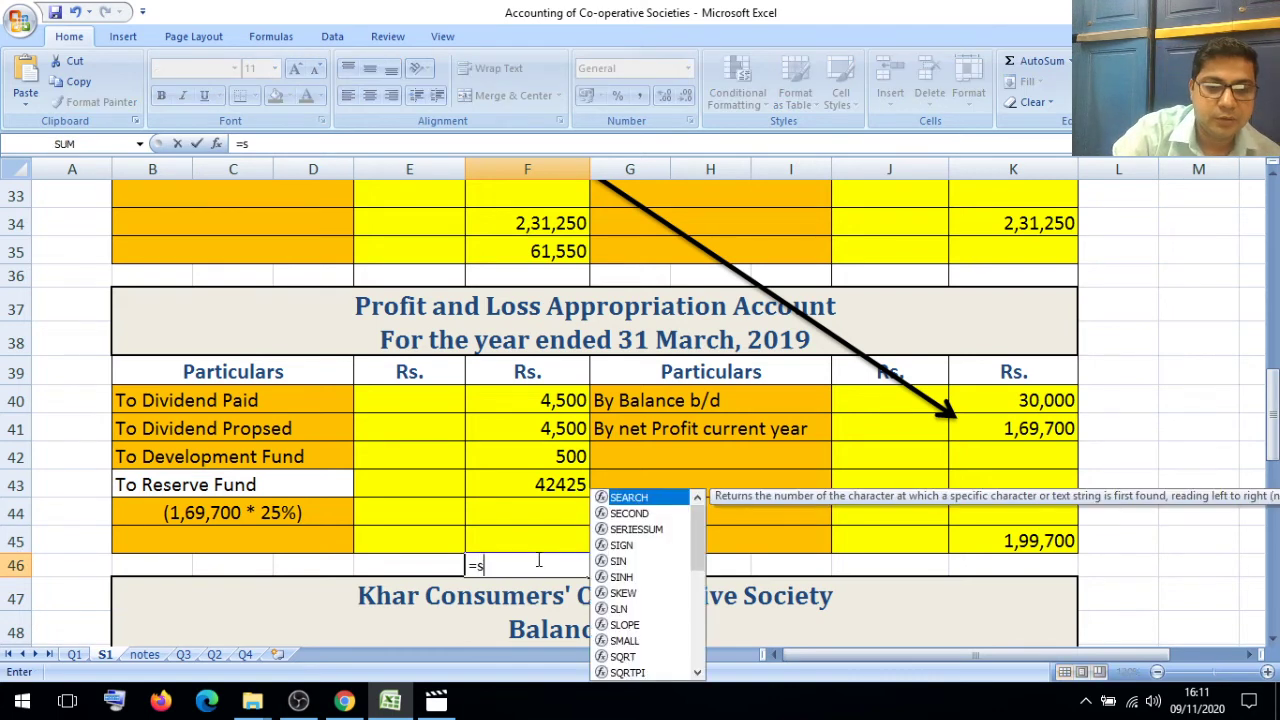
pyautogui.write('um(')
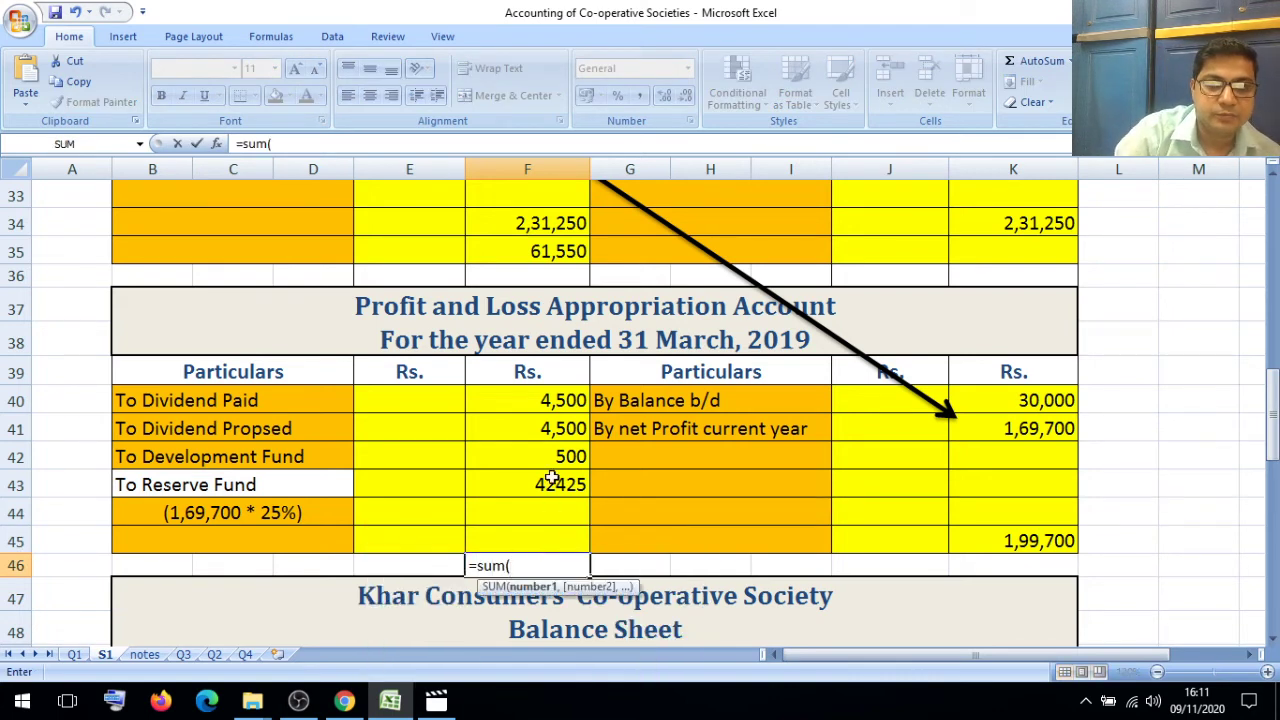
pyautogui.moveTo(560, 400); pyautogui.dragTo(560, 484)
pyautogui.write(')')
pyautogui.press('Return')
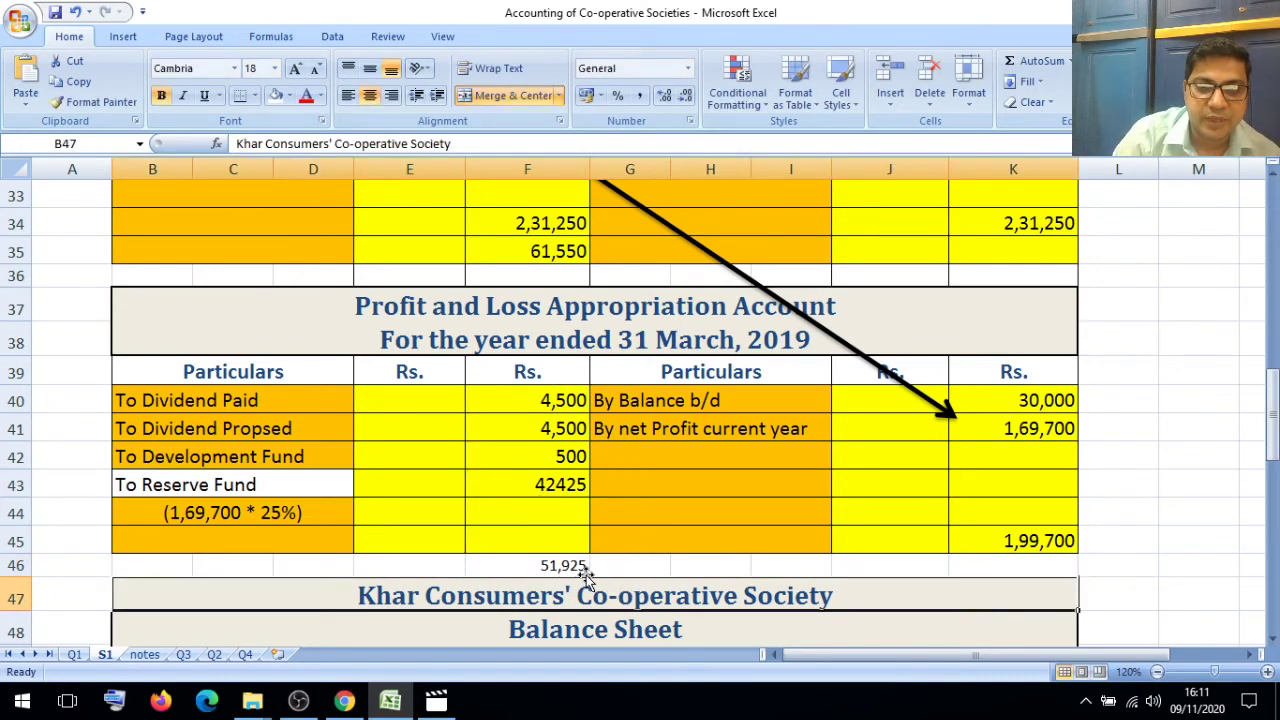
# Step: Enter the debit-side total 1,99,700 in F45 of the Appropriation Account
pyautogui.click(551, 549)
pyautogui.write('1')
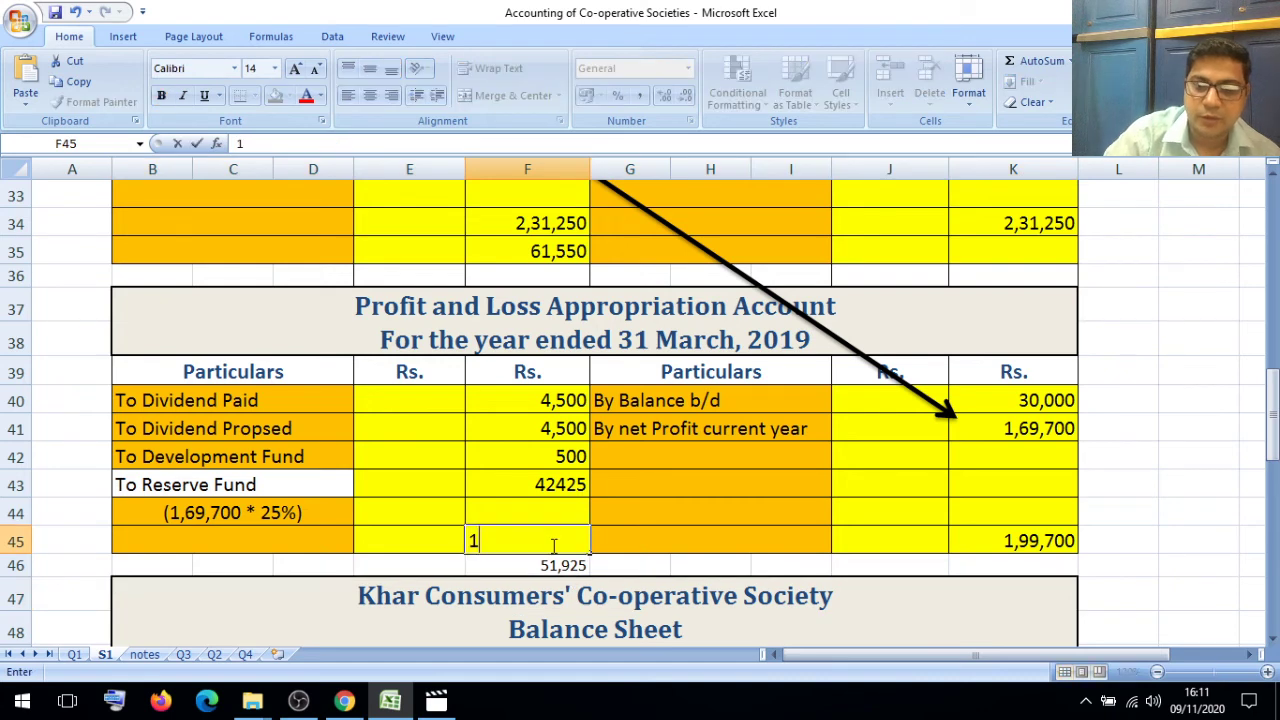
pyautogui.write(',99,0')
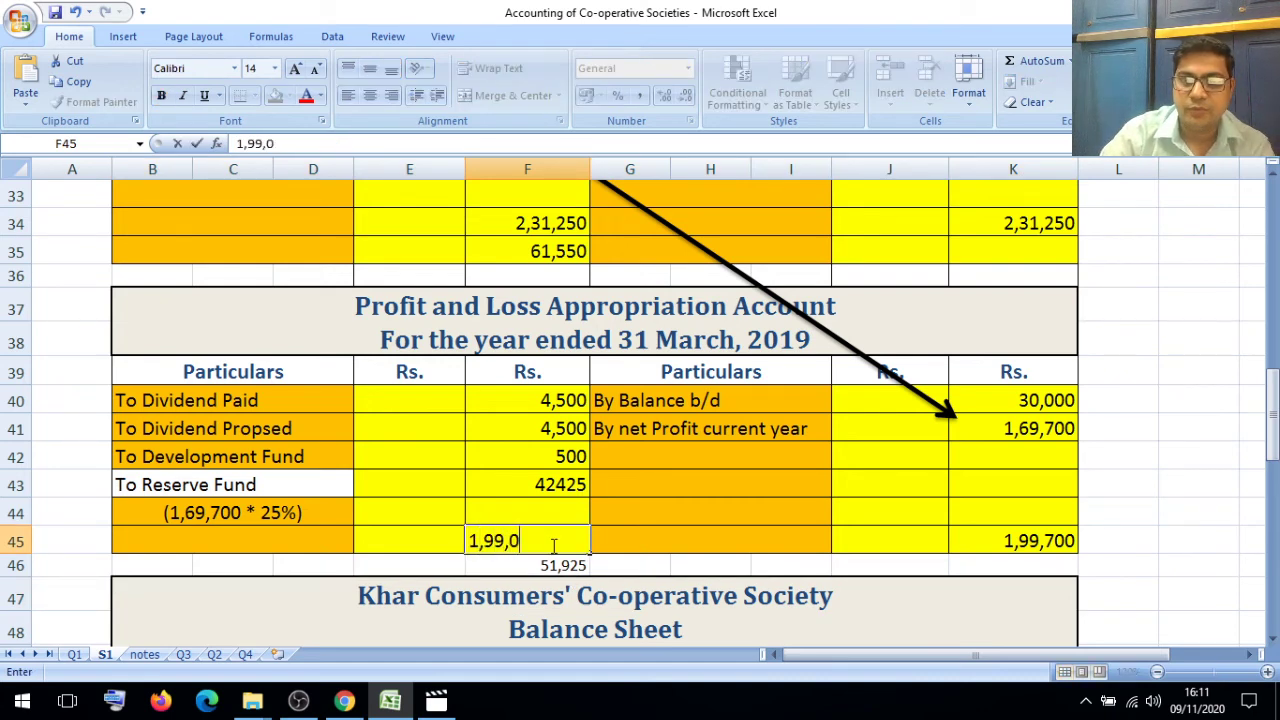
pyautogui.write('700')
pyautogui.press('BackSpace')
pyautogui.press('BackSpace')
pyautogui.press('BackSpace')
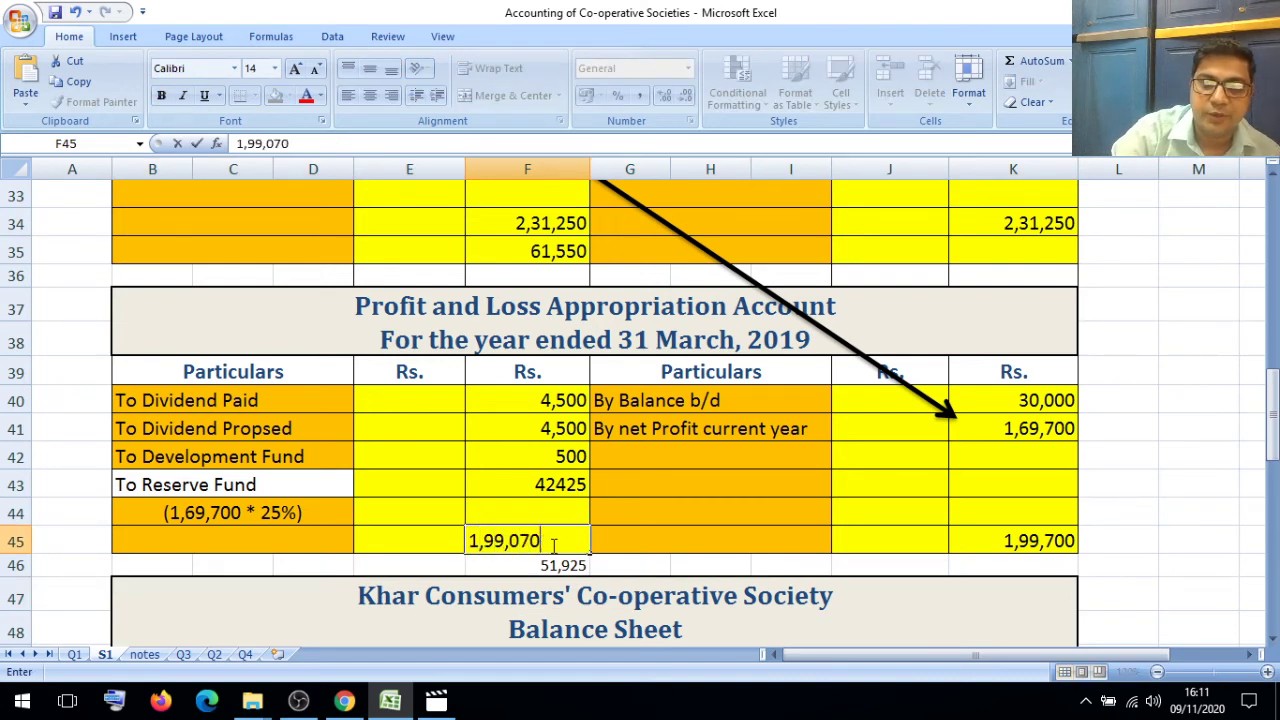
pyautogui.press('BackSpace')
pyautogui.write('700')
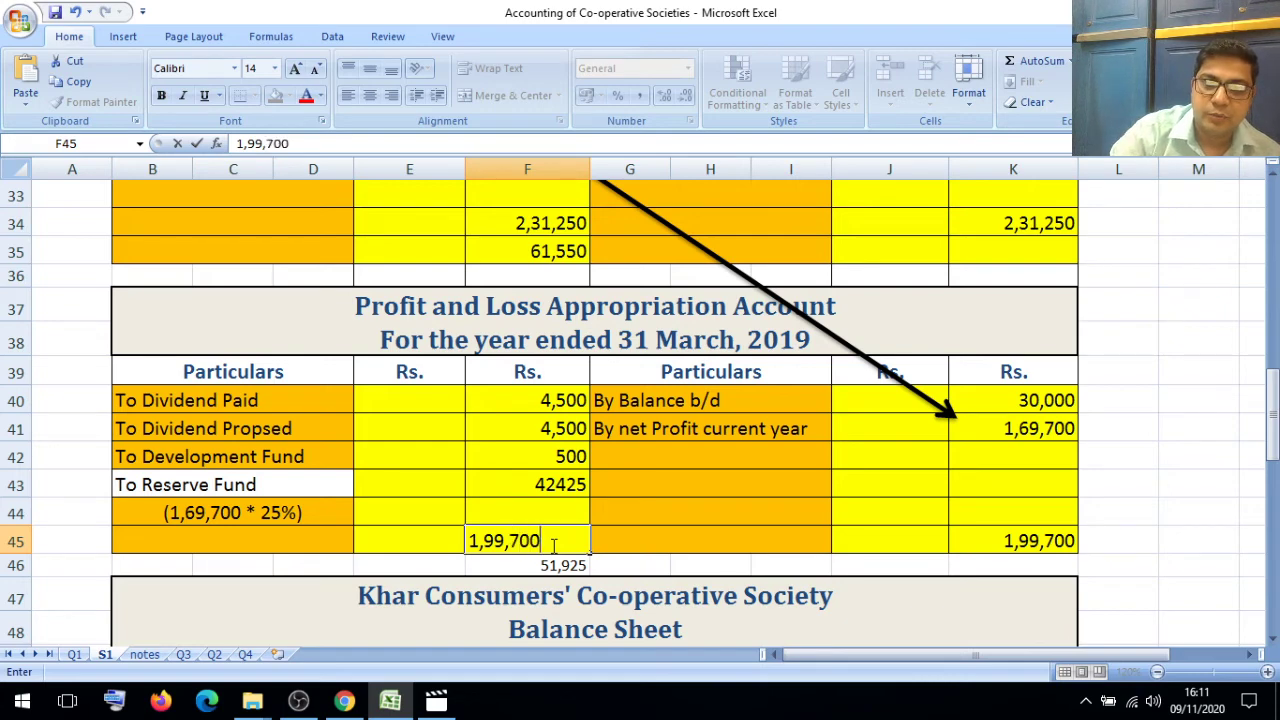
pyautogui.rightClick(584, 590)
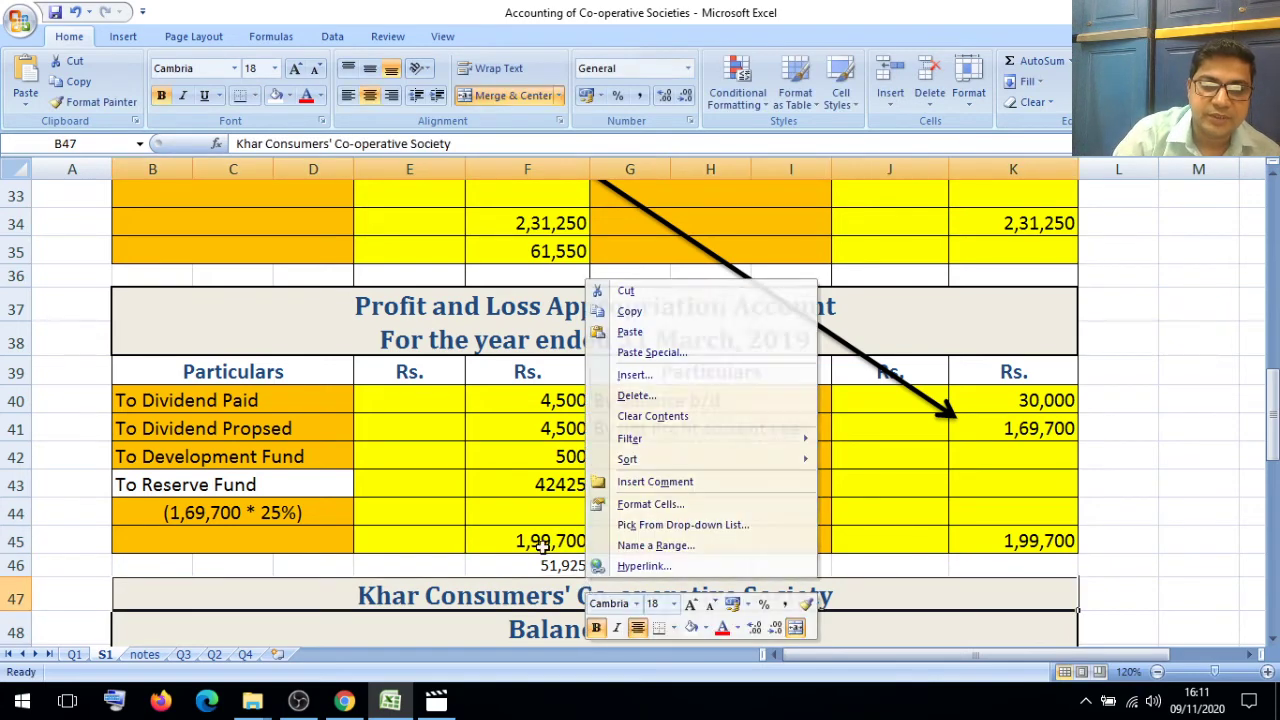
pyautogui.press('Escape')
pyautogui.click(543, 545)
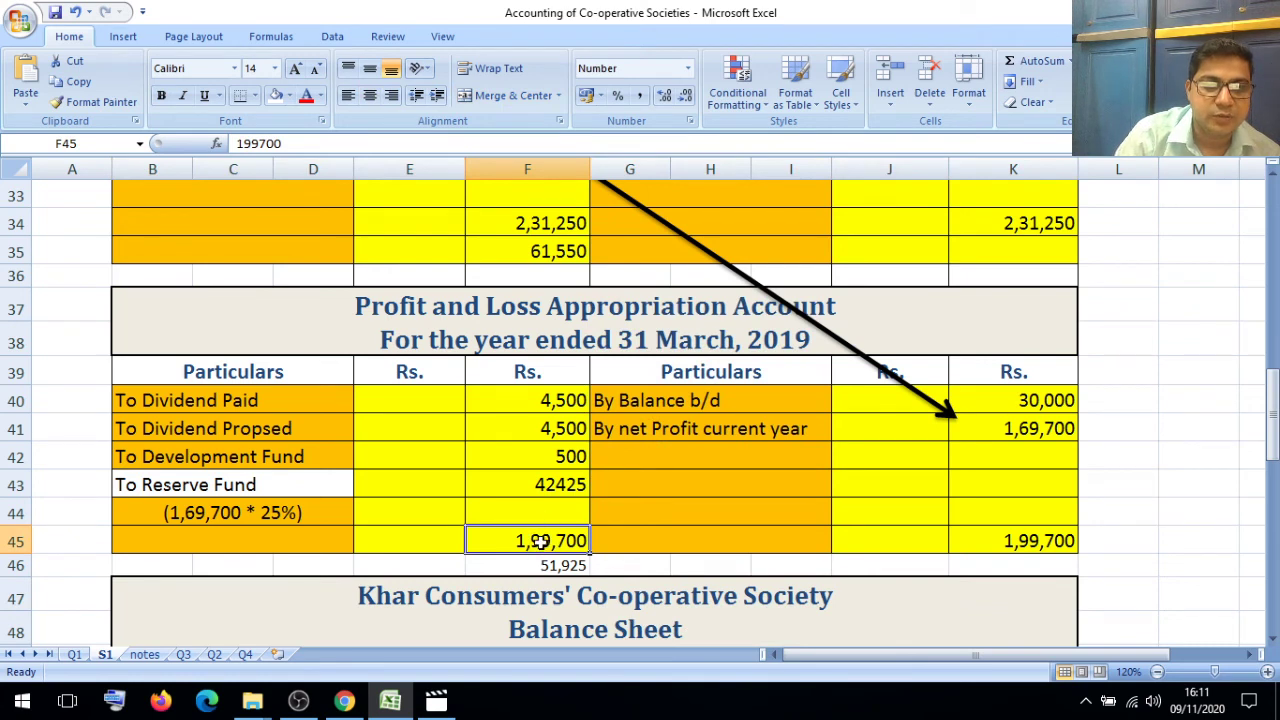
# Step: Insert an entire row above the reserve fund working note in row 44
pyautogui.click(336, 514)
pyautogui.rightClick(336, 514)
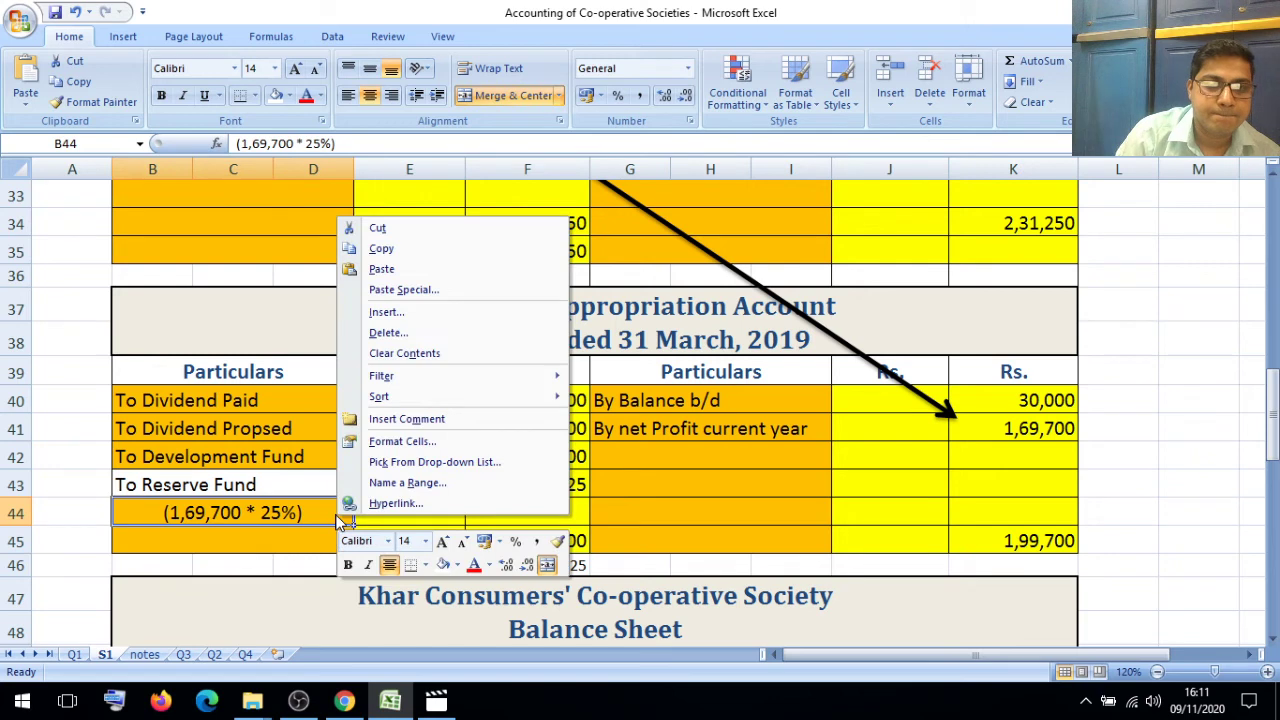
pyautogui.click(414, 318)
pyautogui.click(354, 316)
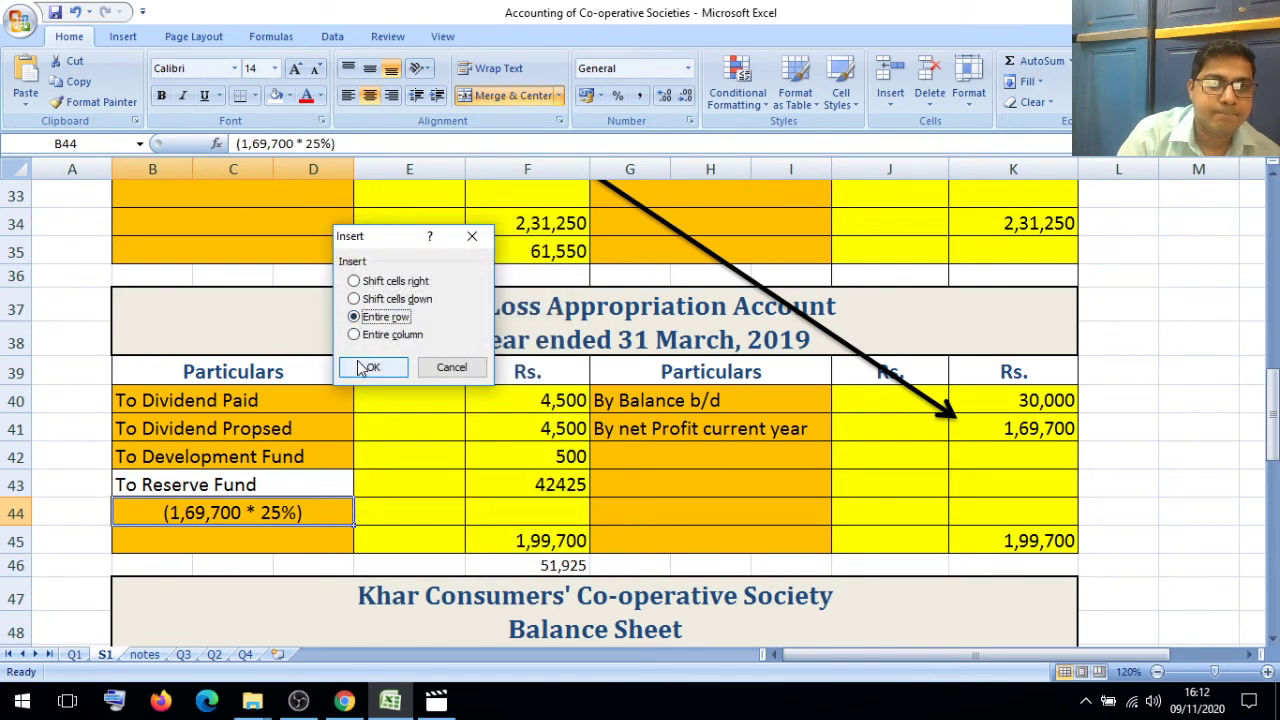
pyautogui.click(368, 368)
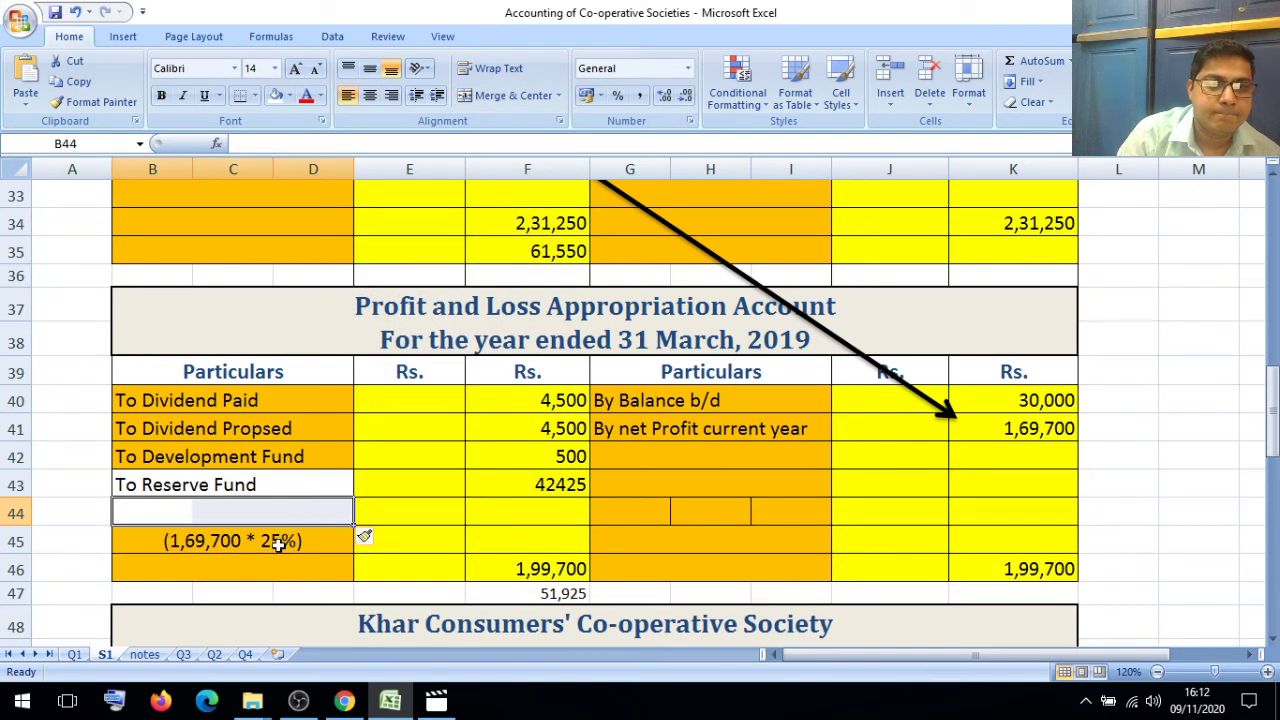
# Step: Move the working note "(1,69,700 * 25%)" from B45 up to B44:D44, directly under To Reserve Fund
pyautogui.click(278, 543)
pyautogui.rightClick(280, 547)
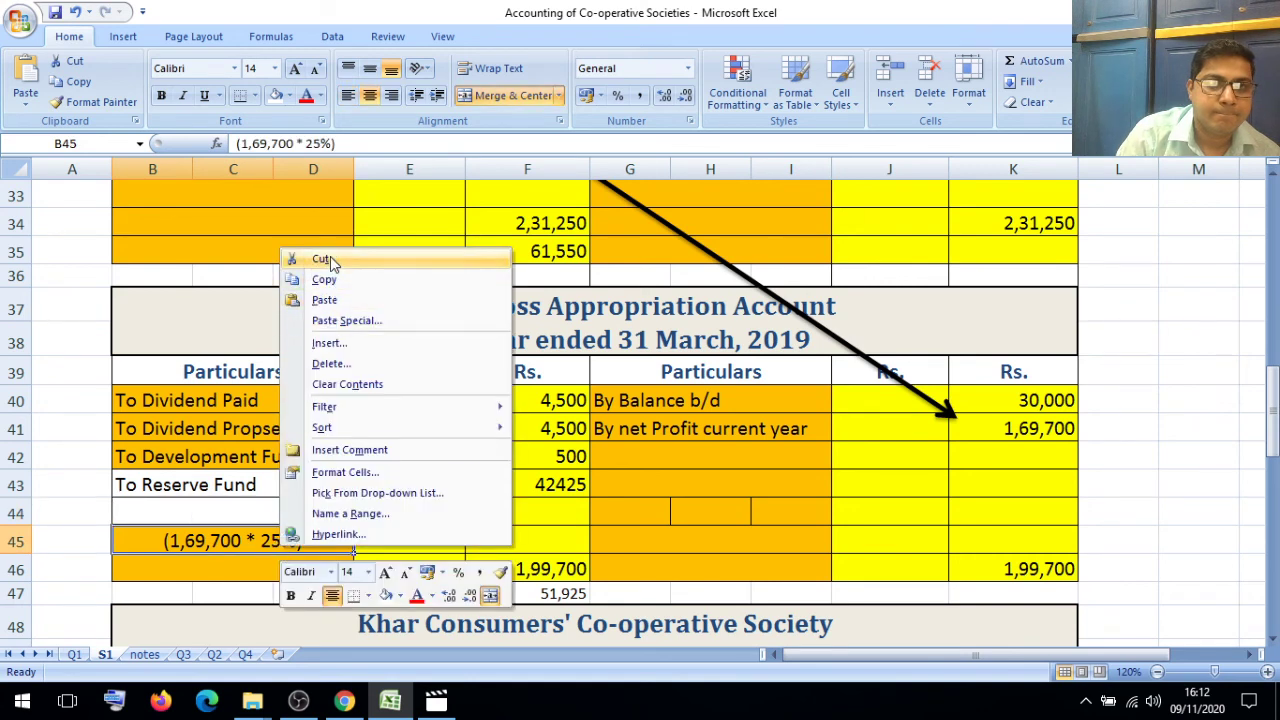
pyautogui.click(322, 259)
pyautogui.click(255, 514)
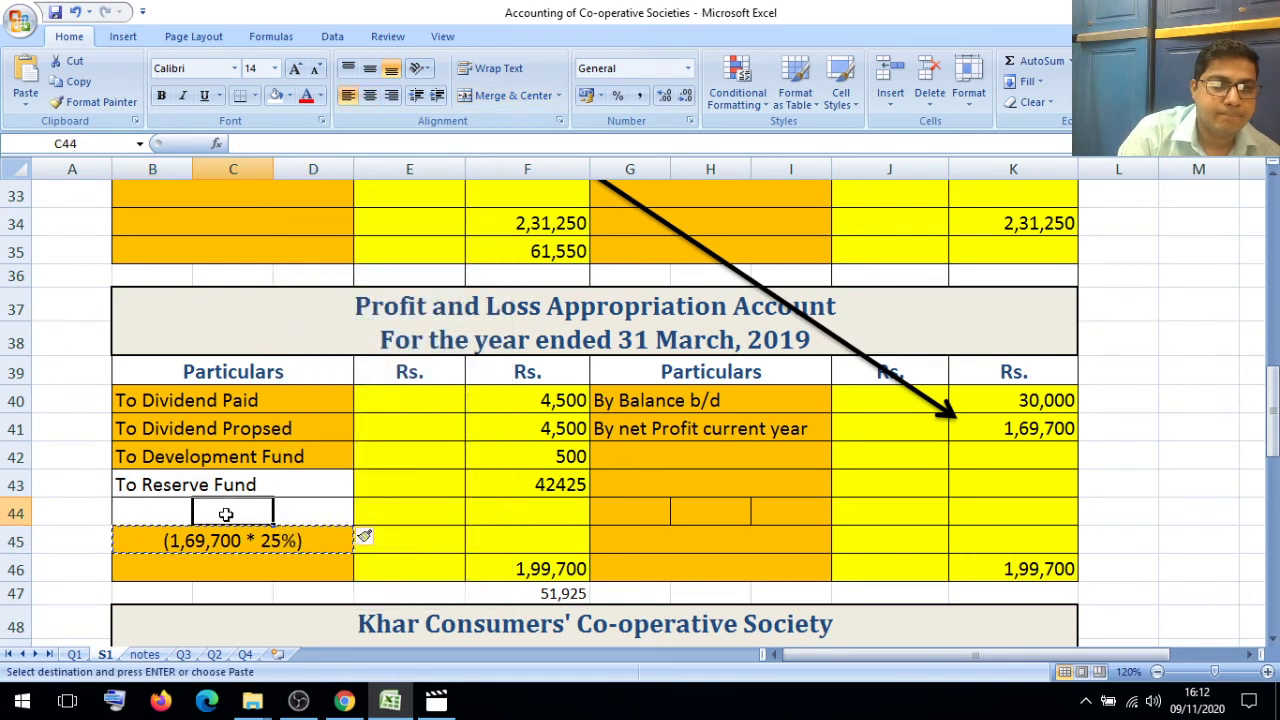
pyautogui.click(148, 507)
pyautogui.hotkey('shift', 'Right')
pyautogui.hotkey('shift', 'Right')
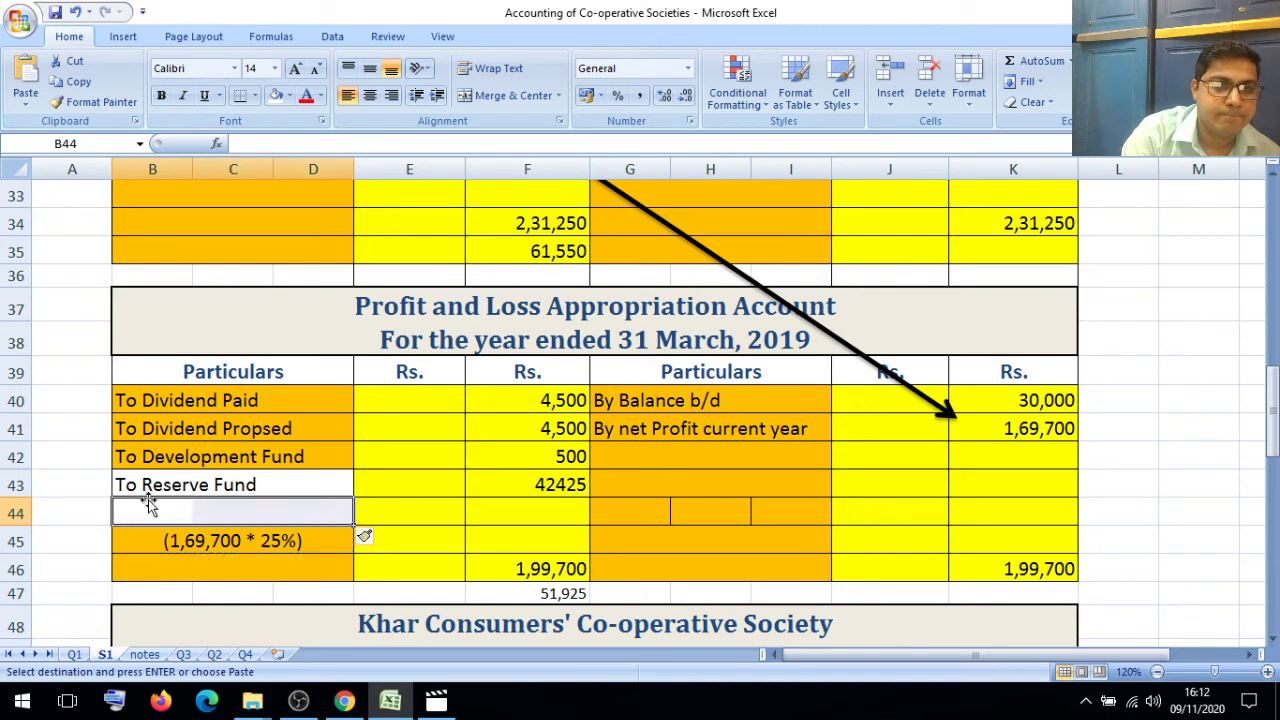
pyautogui.hotkey('ctrl', 'v')
# Step: Merge and center the emptied cells B45:D45 below the working note
pyautogui.click(183, 540)
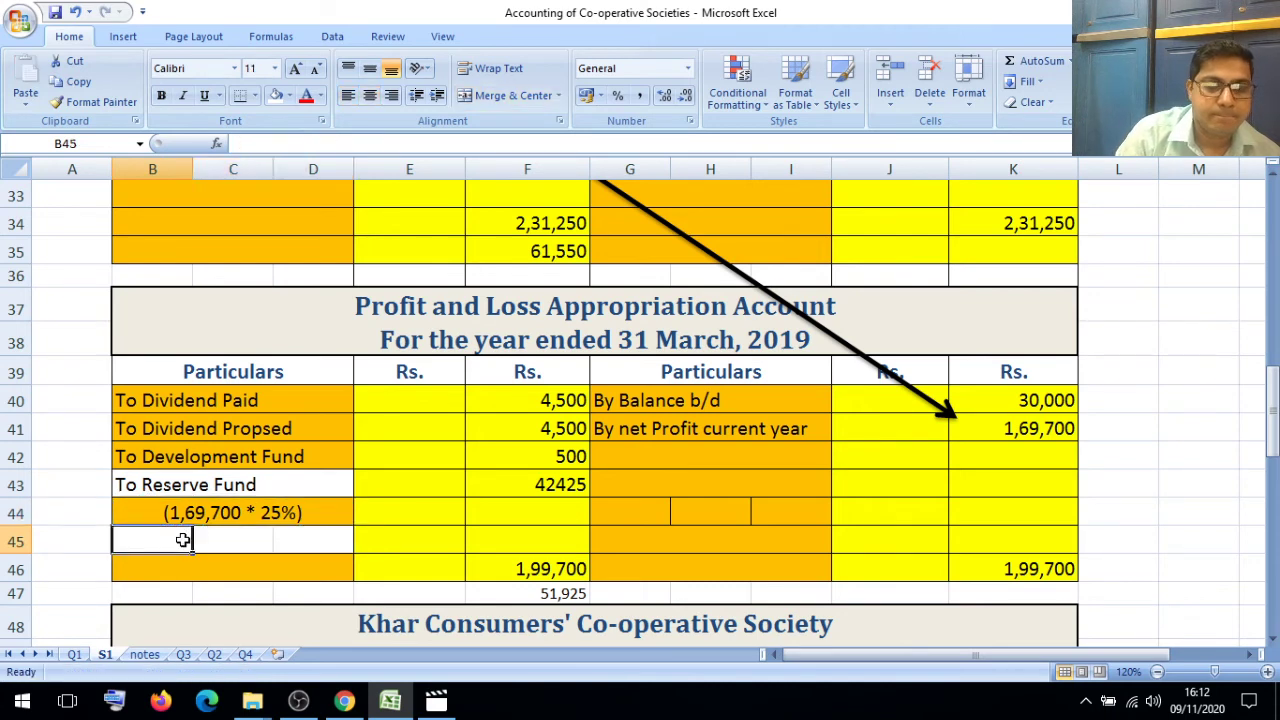
pyautogui.hotkey('ctrl', 'Right')
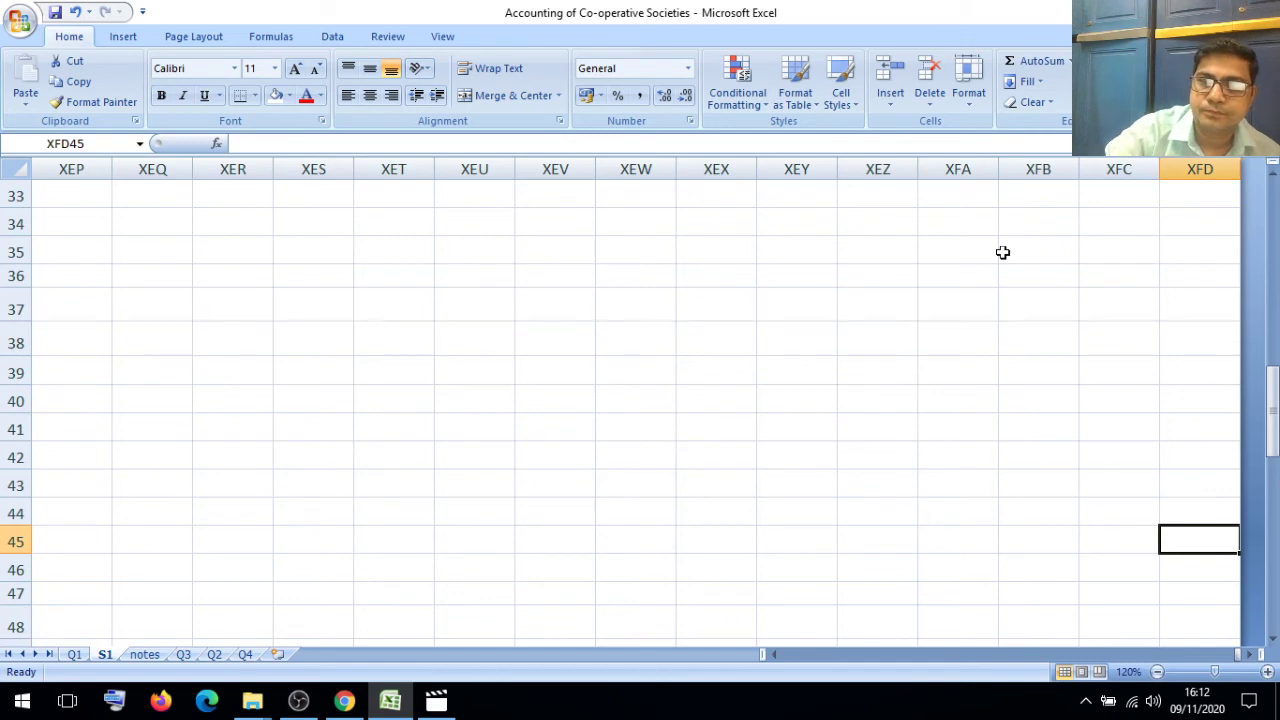
pyautogui.hotkey('ctrl', 'Left')
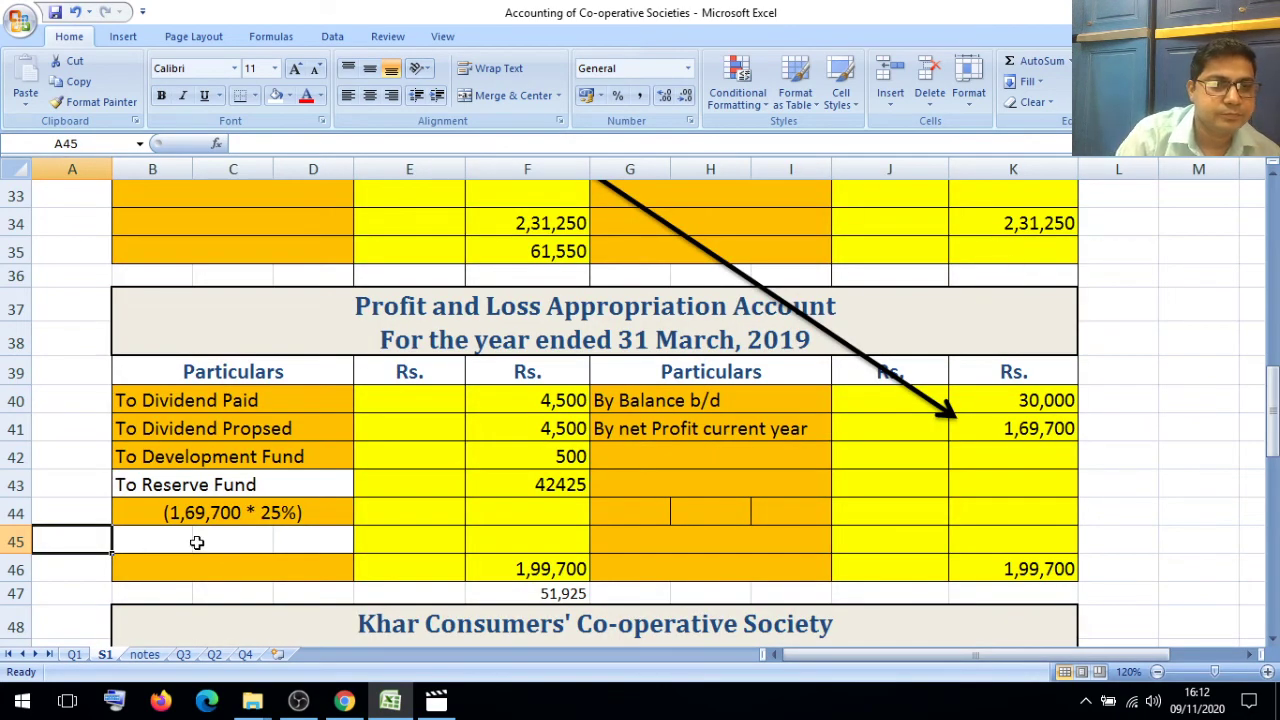
pyautogui.click(132, 539)
pyautogui.hotkey('shift', 'Right')
pyautogui.hotkey('shift', 'Right')
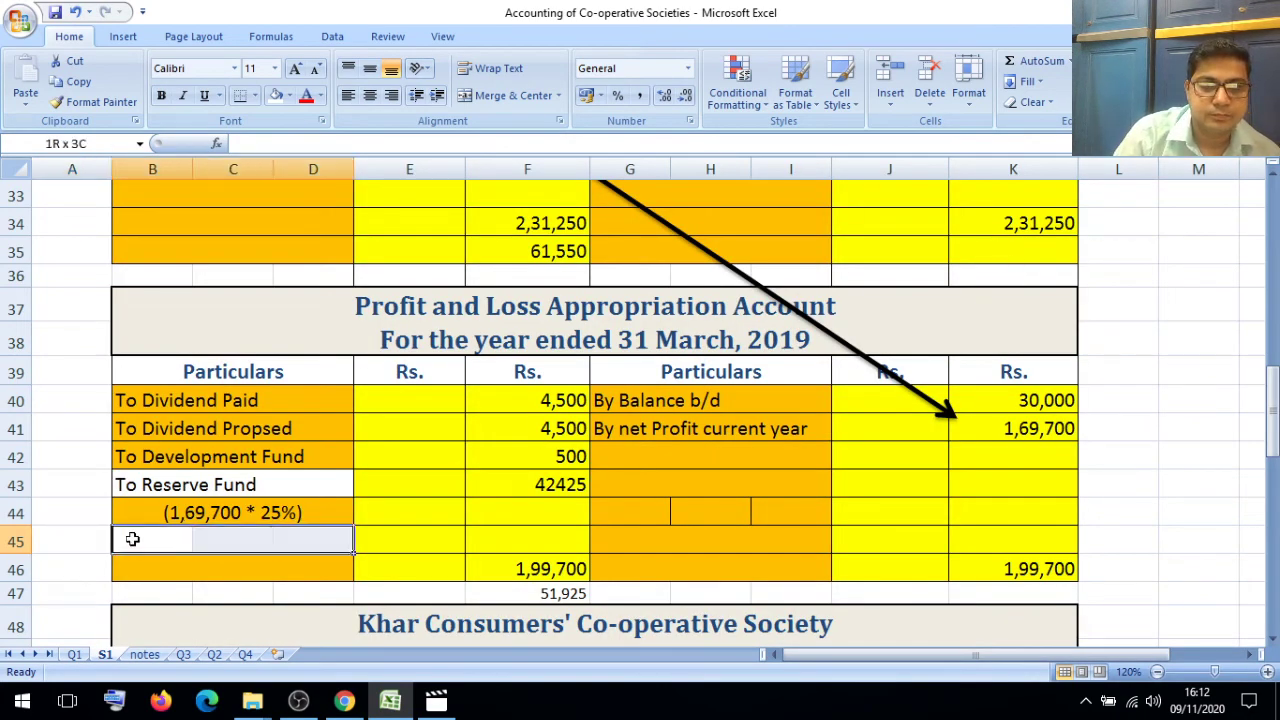
pyautogui.click(465, 100)
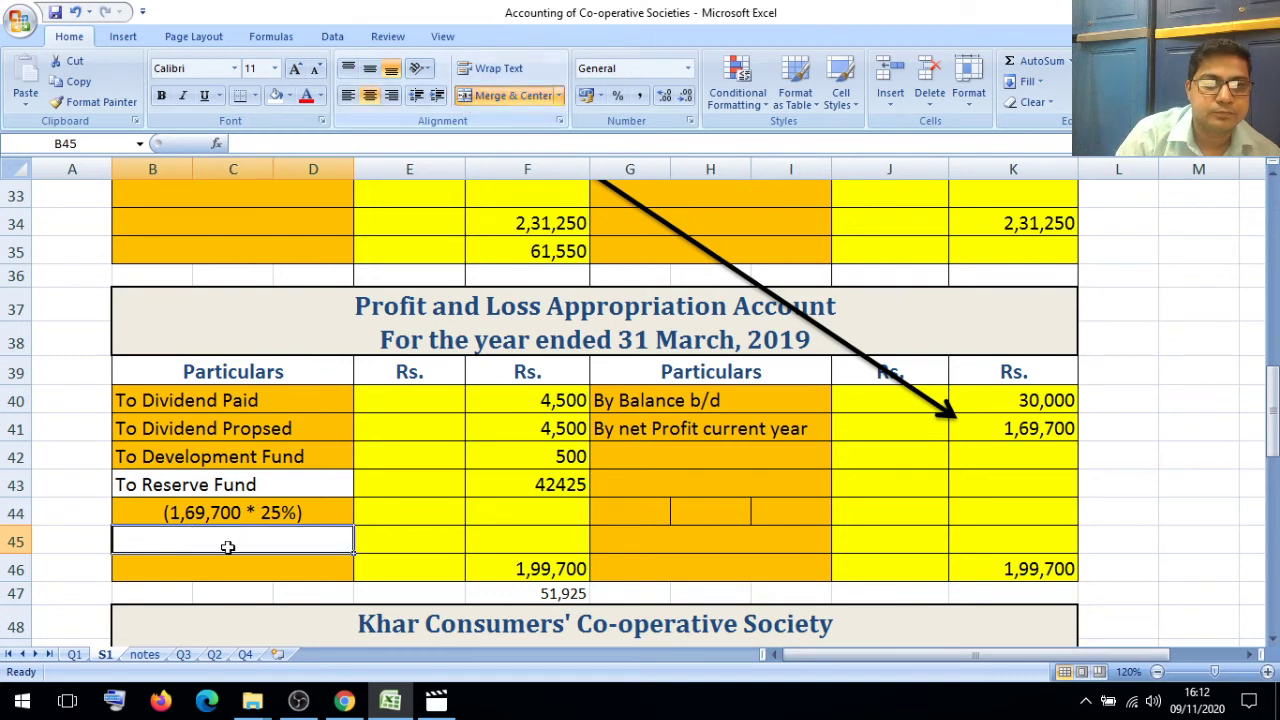
# Step: Copy the blank orange cell B46 onto B45 so it matches the Particulars column formatting
pyautogui.click(227, 565)
pyautogui.hotkey('ctrl', 'c')
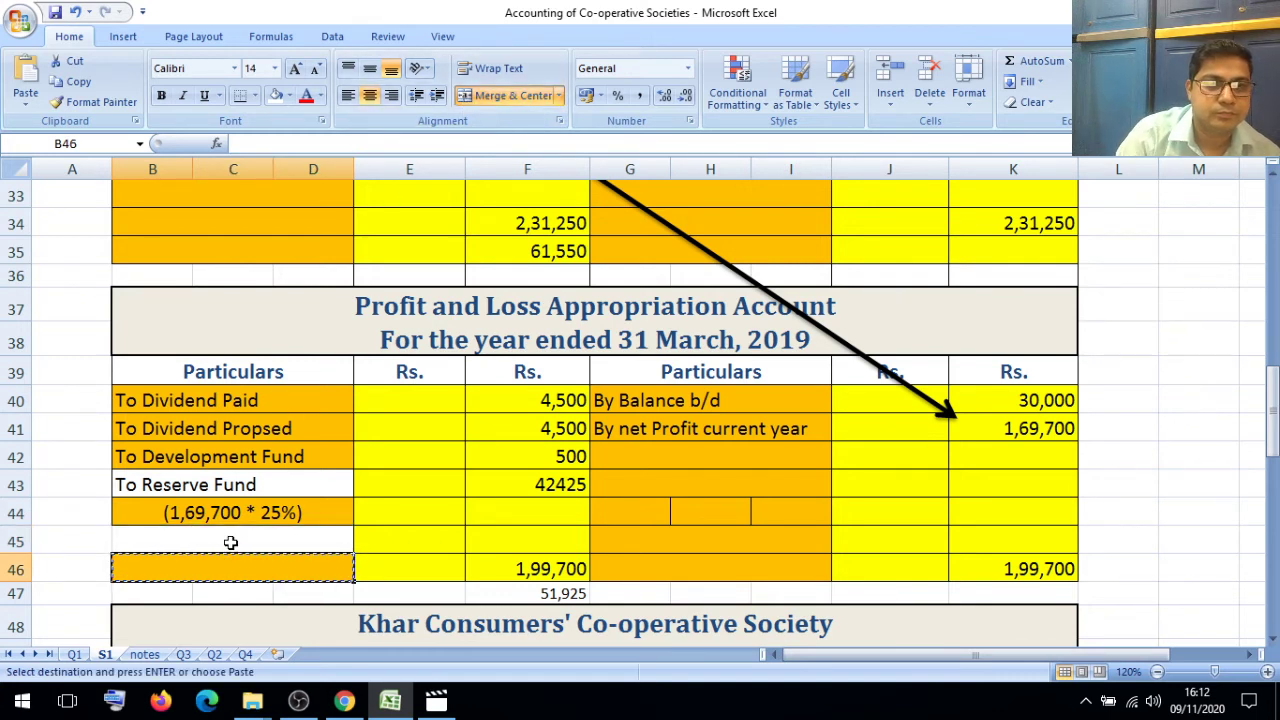
pyautogui.click(230, 541)
pyautogui.hotkey('ctrl', 'v')
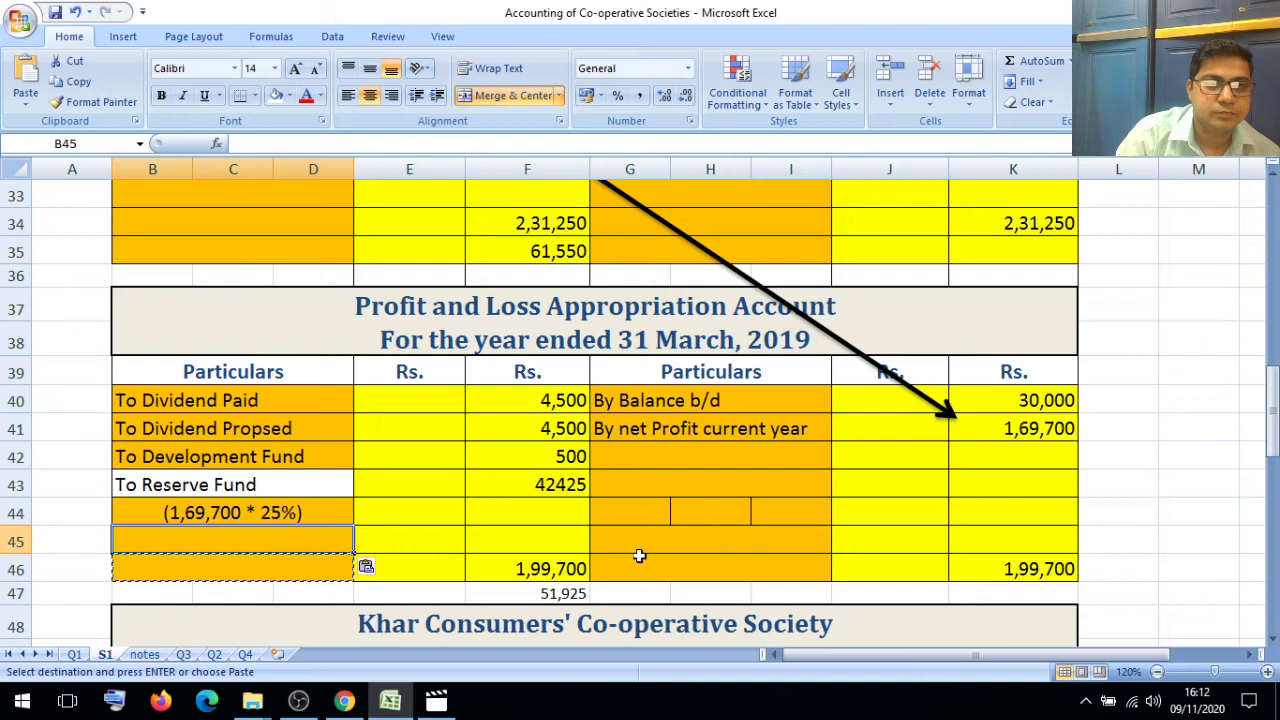
# Step: Calculate the balancing amount in F45 with the formula =F46-F47
pyautogui.click(571, 542)
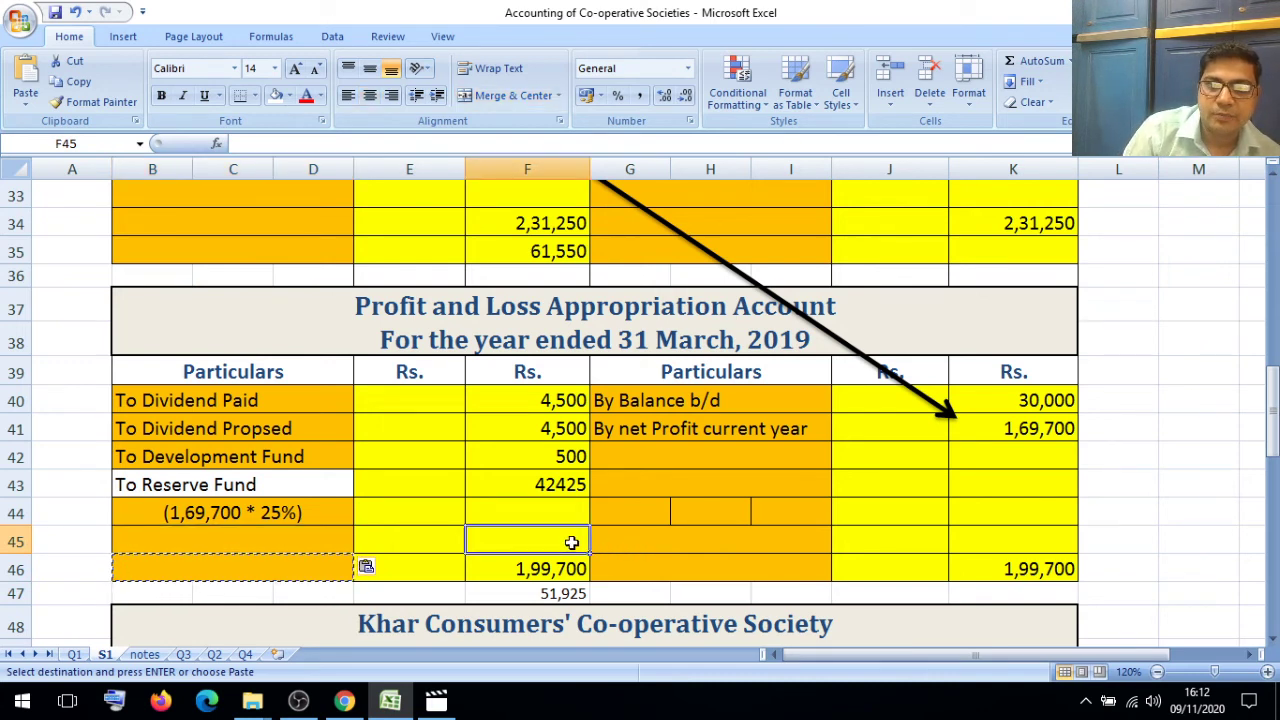
pyautogui.write('=')
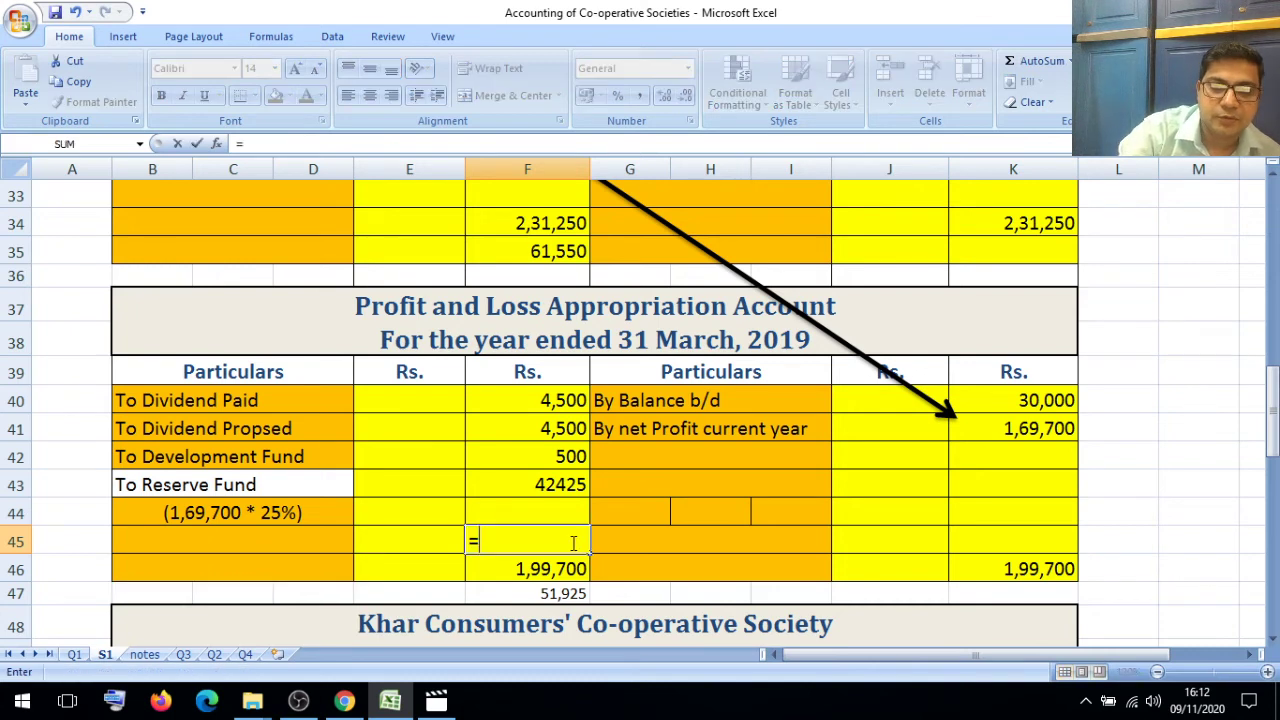
pyautogui.click(550, 572)
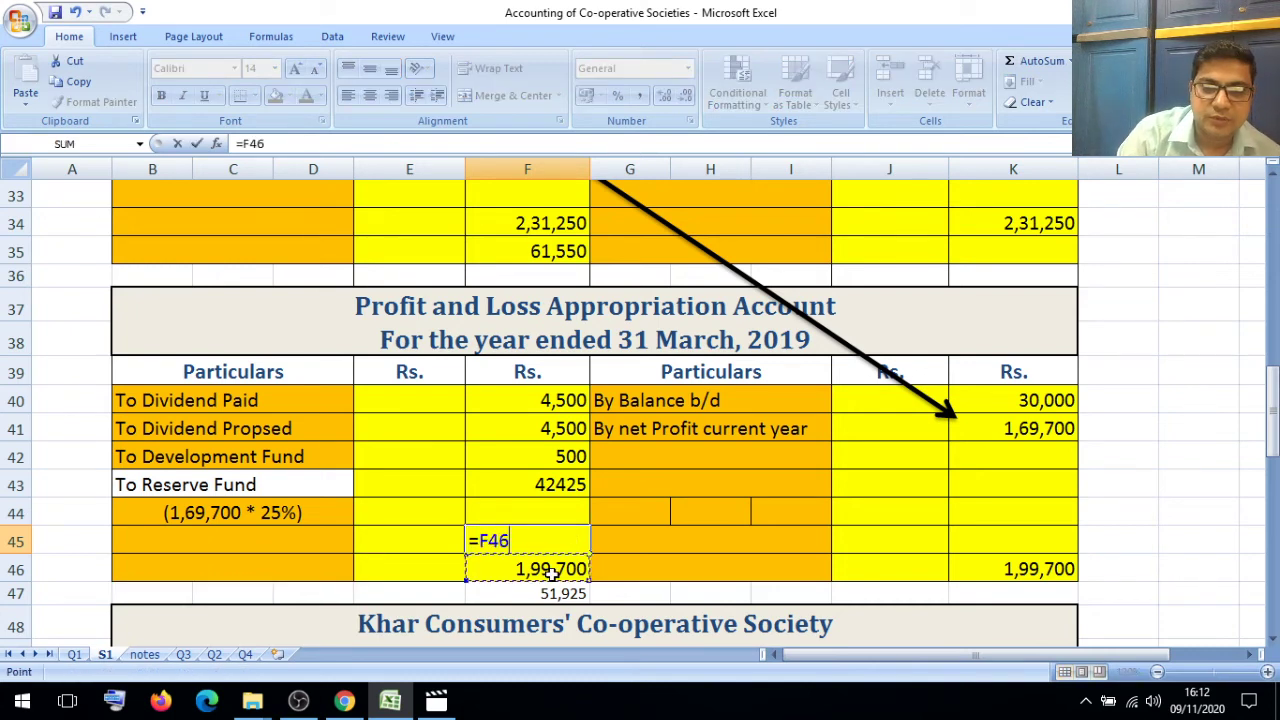
pyautogui.write('-')
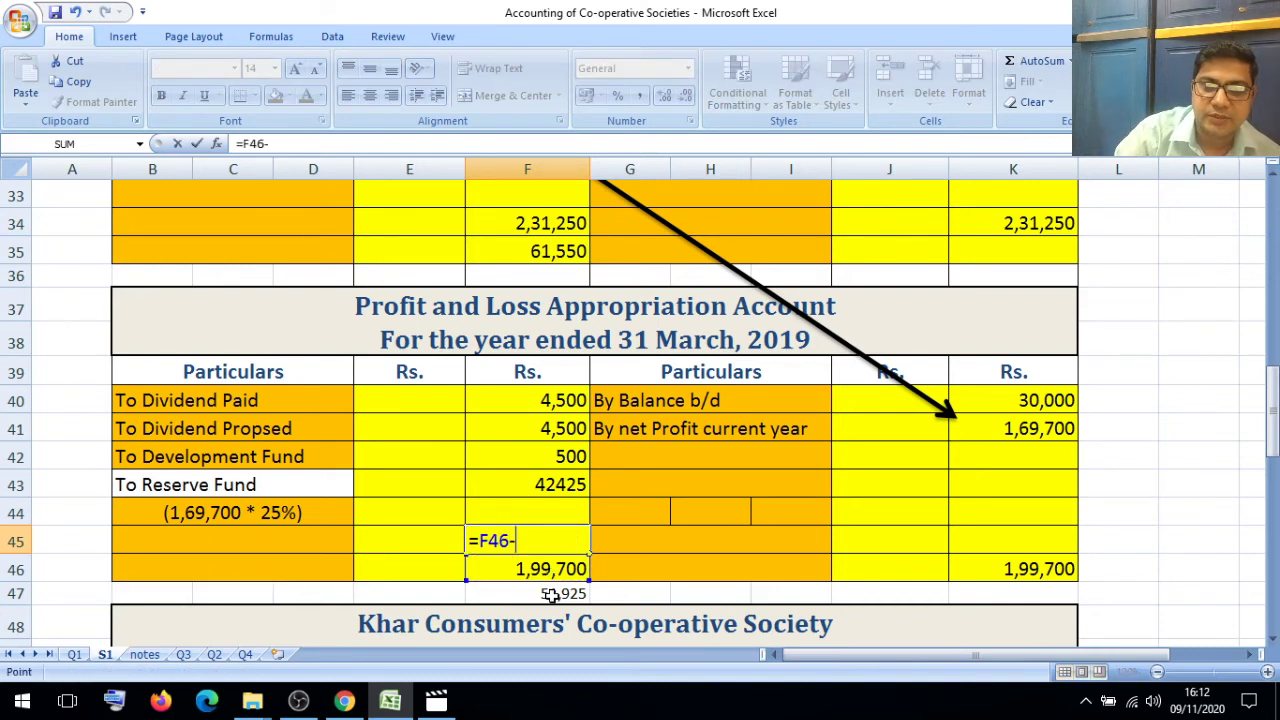
pyautogui.click(551, 595)
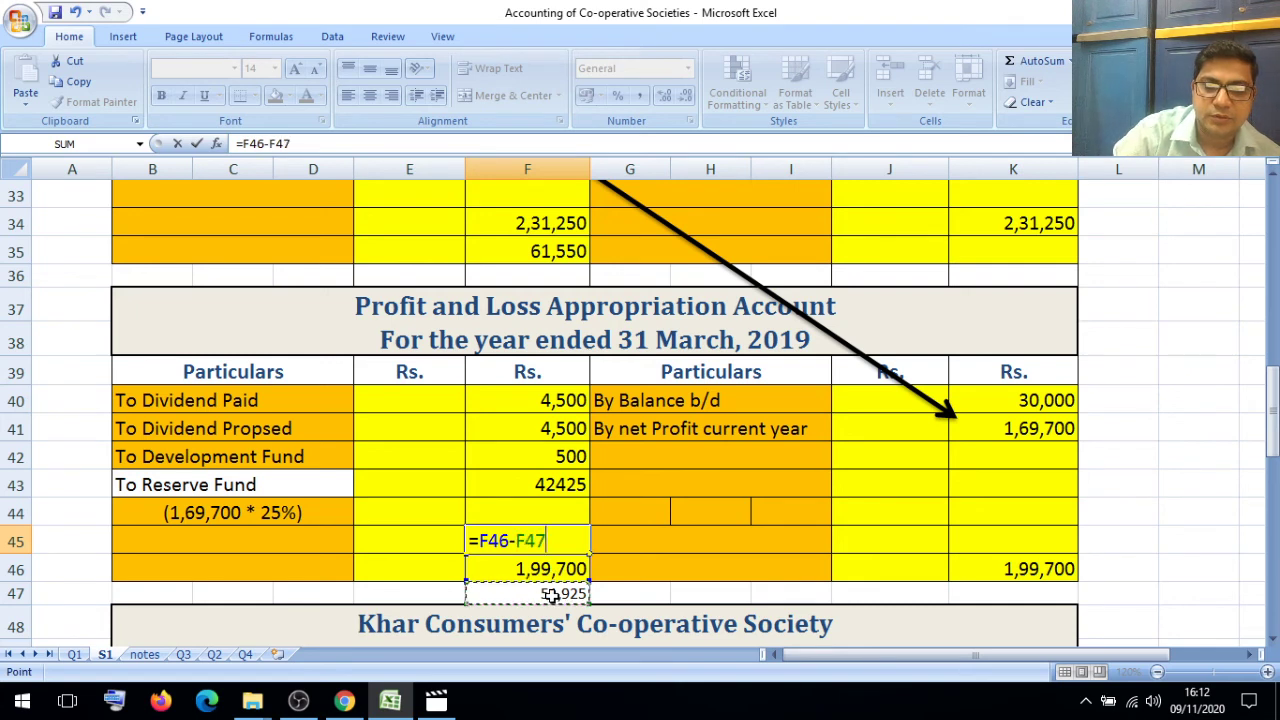
pyautogui.press('Return')
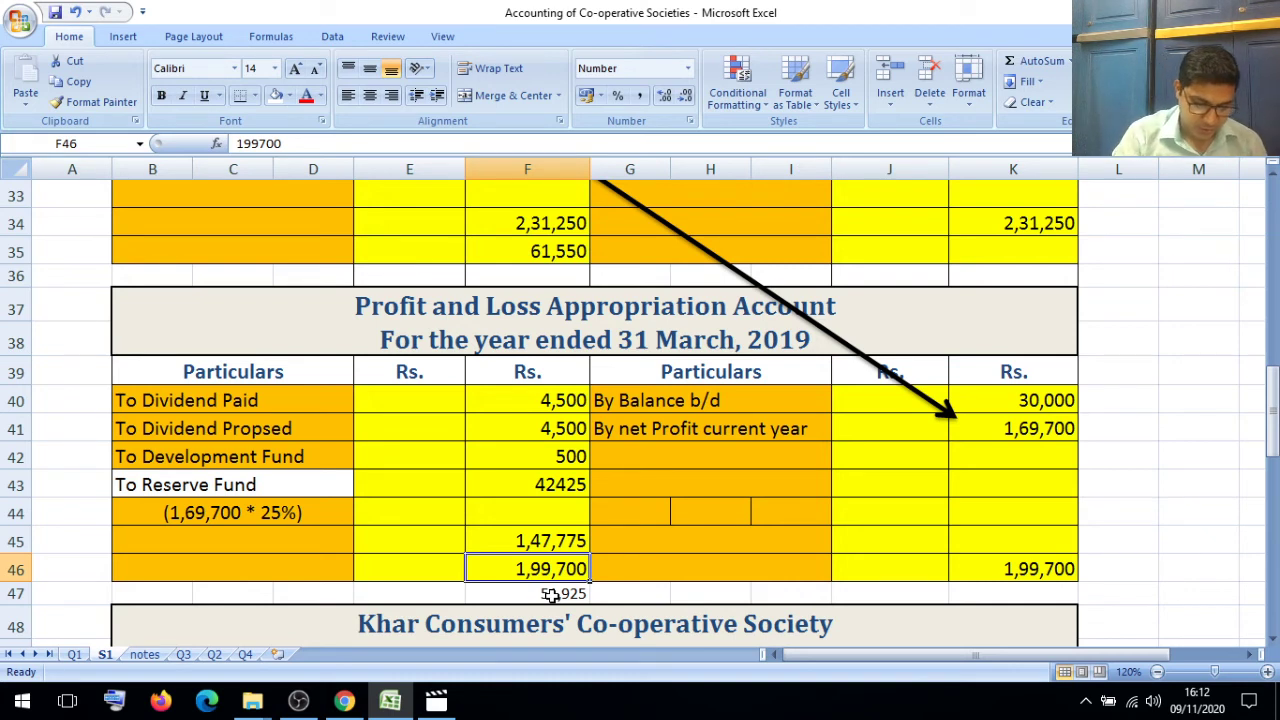
# Step: Label the balancing amount "To Bal. Trf. To Balance Sheet" in B45
pyautogui.click(288, 538)
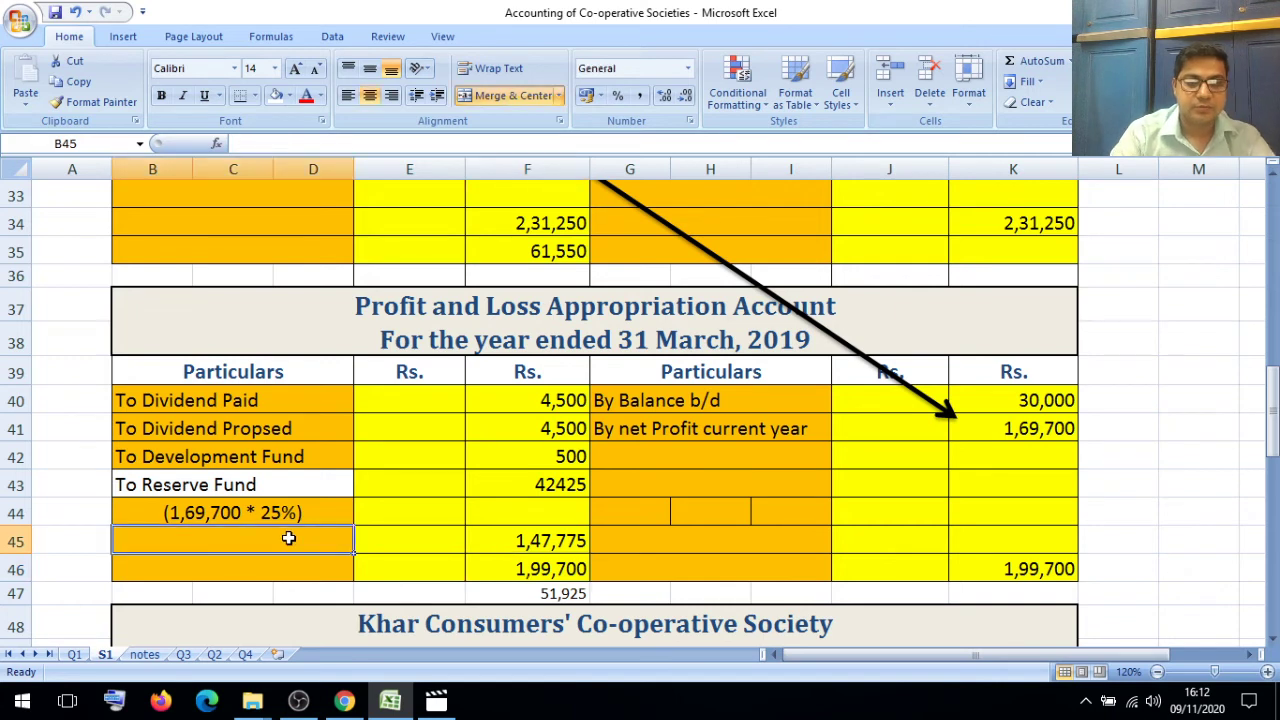
pyautogui.write('To B')
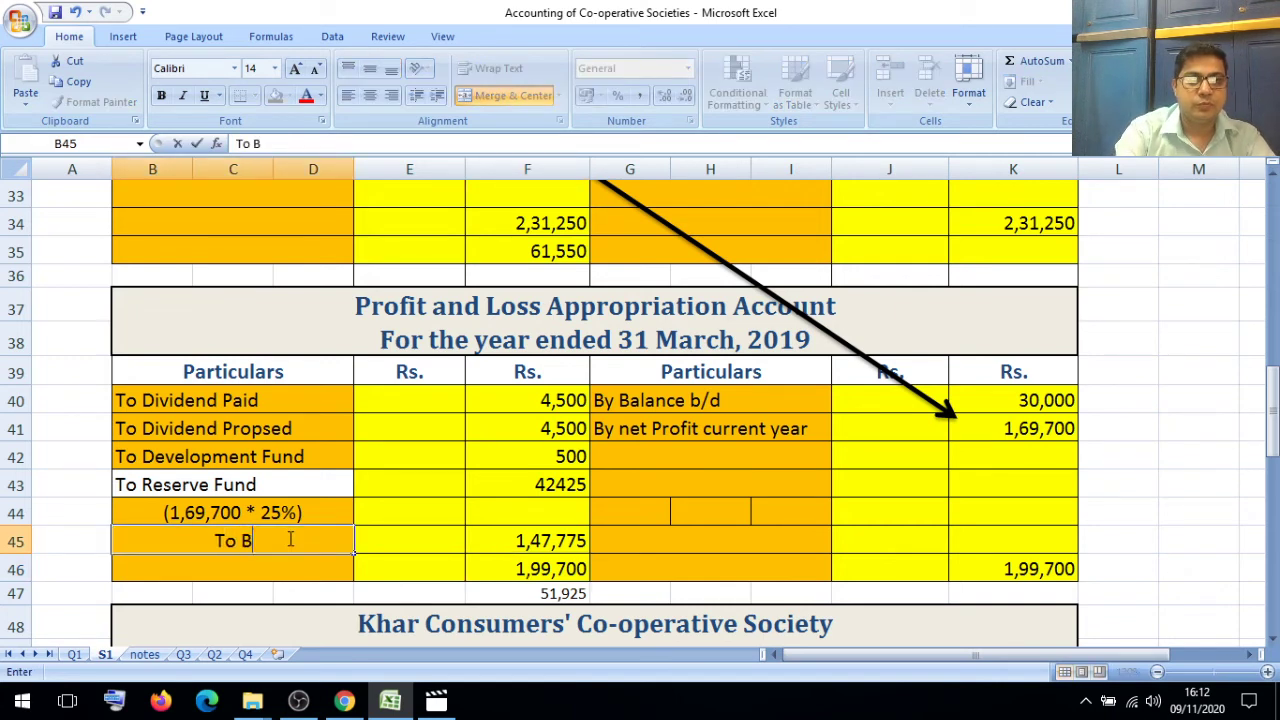
pyautogui.write('al. ')
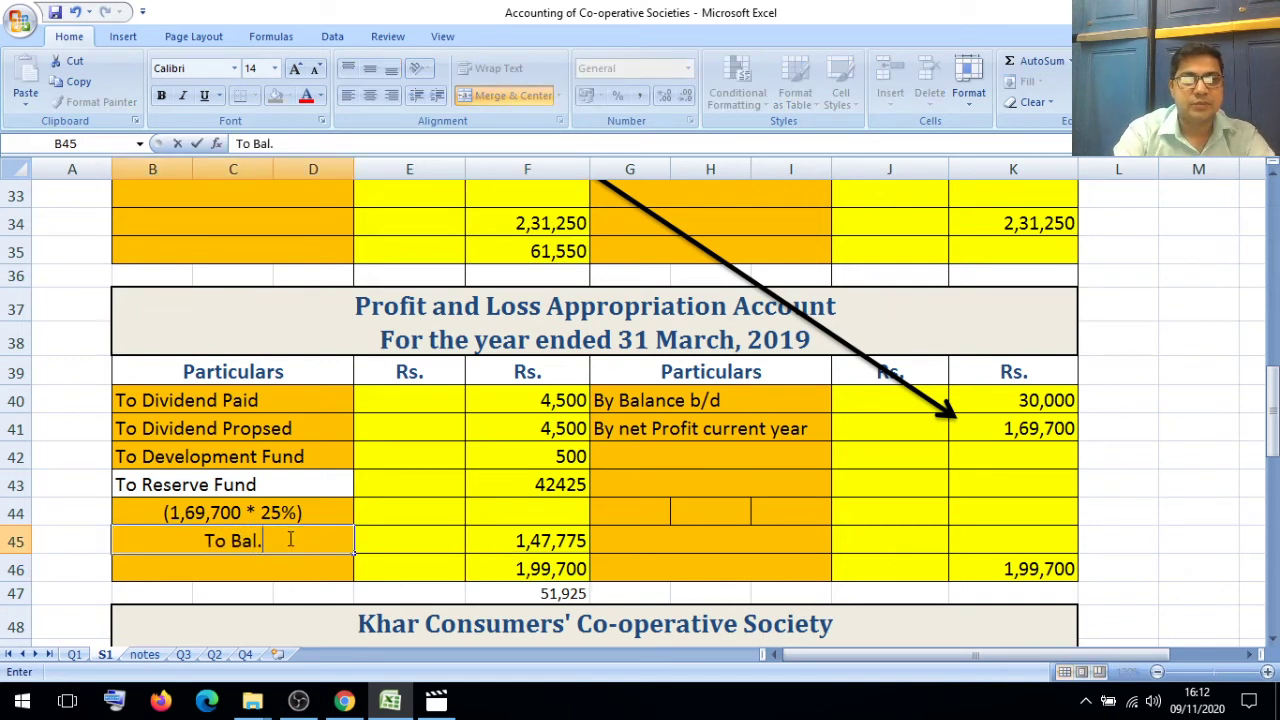
pyautogui.write('tran')
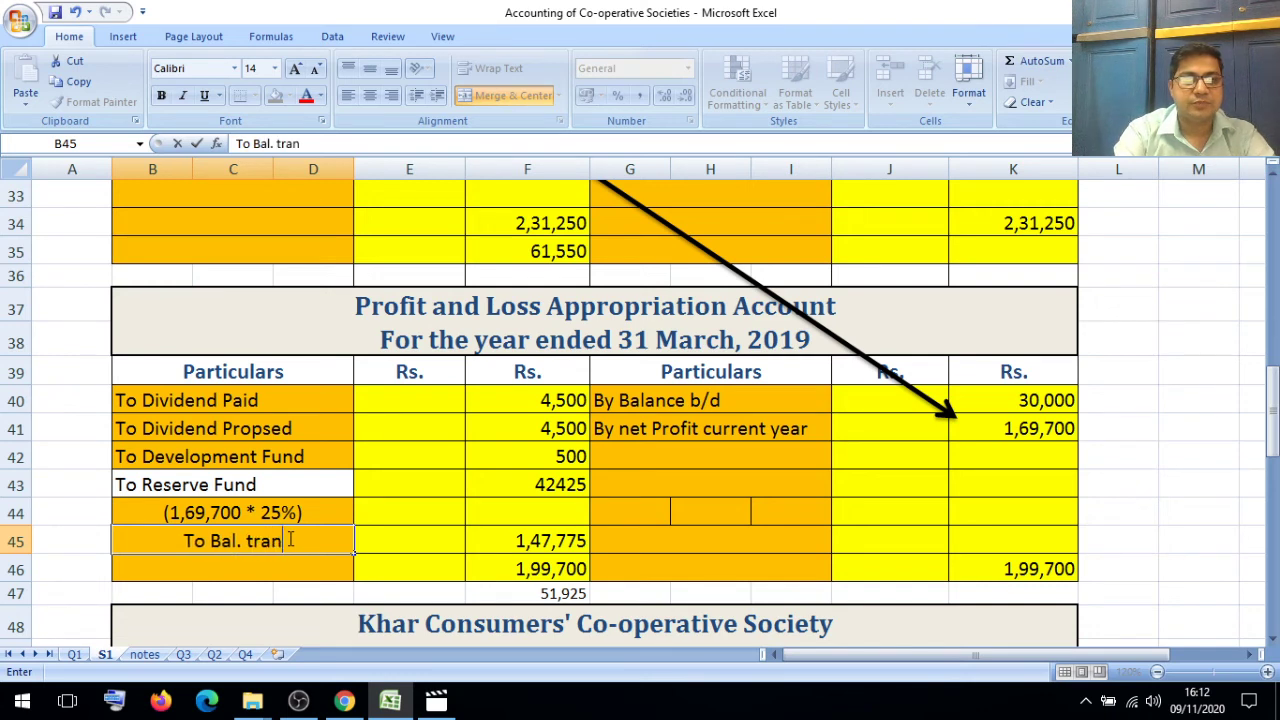
pyautogui.press('BackSpace')
pyautogui.press('BackSpace')
pyautogui.write('f')
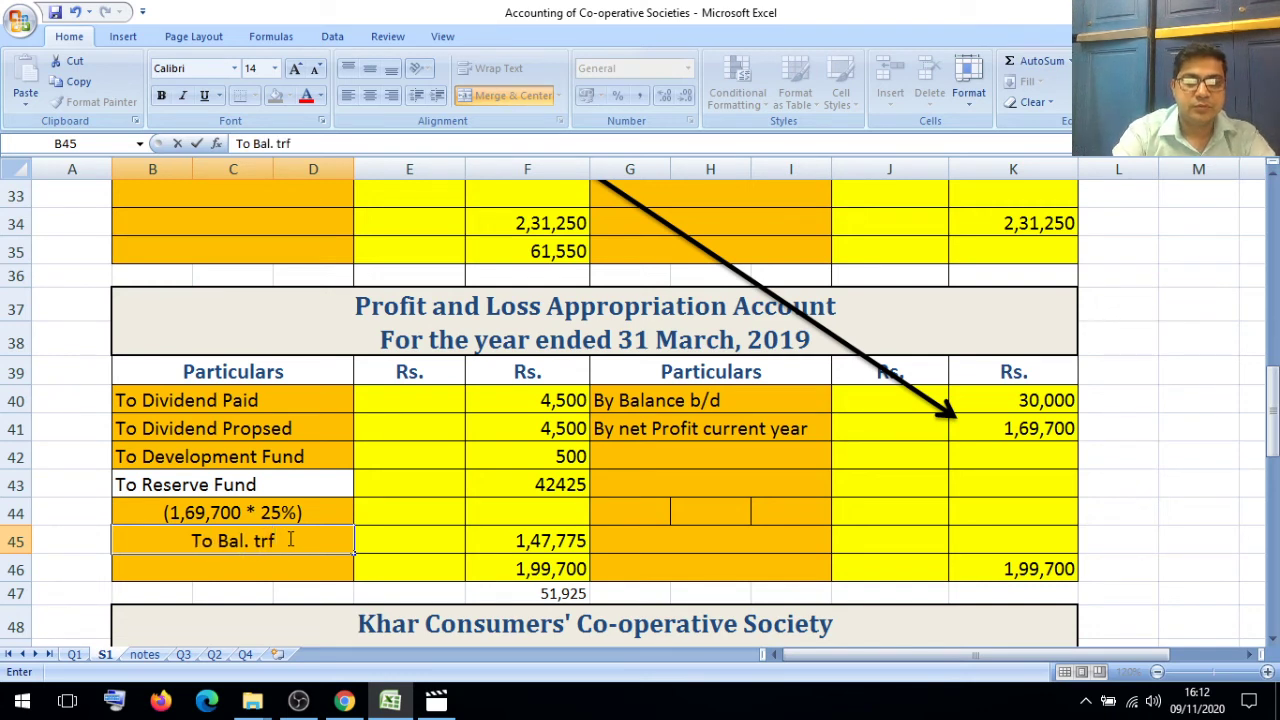
pyautogui.write('. t')
pyautogui.write('o B')
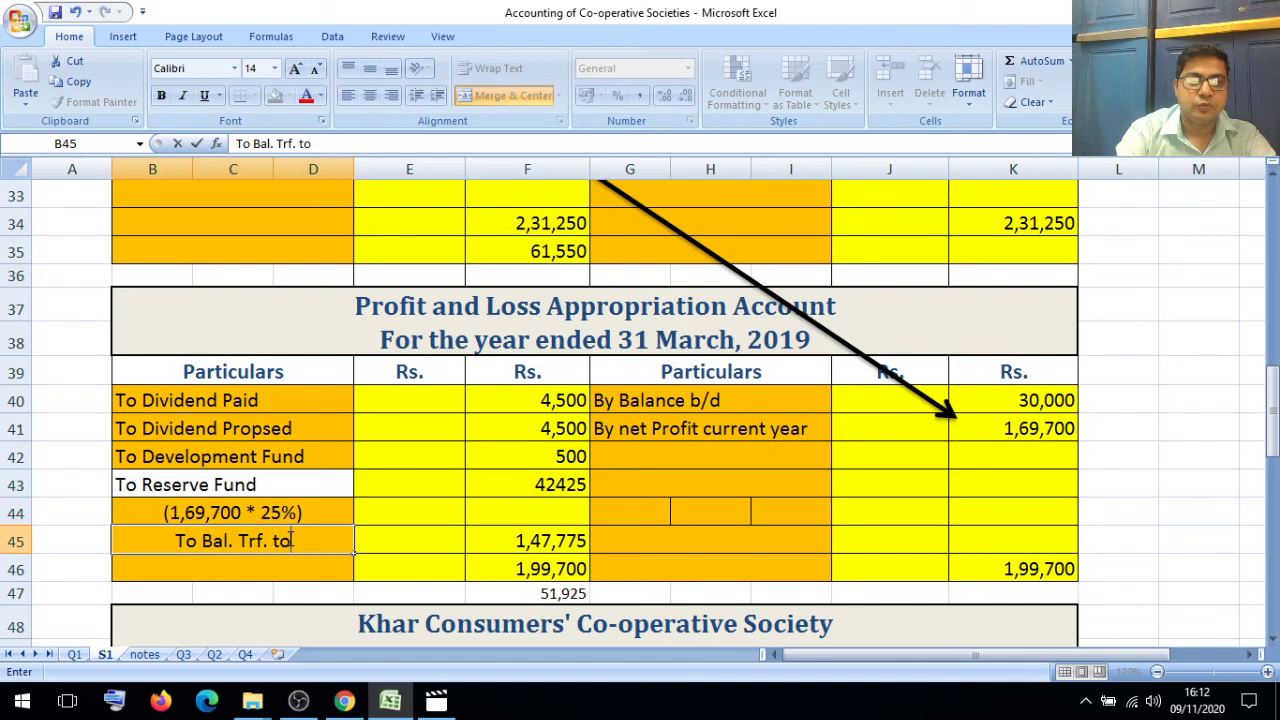
pyautogui.write('ala')
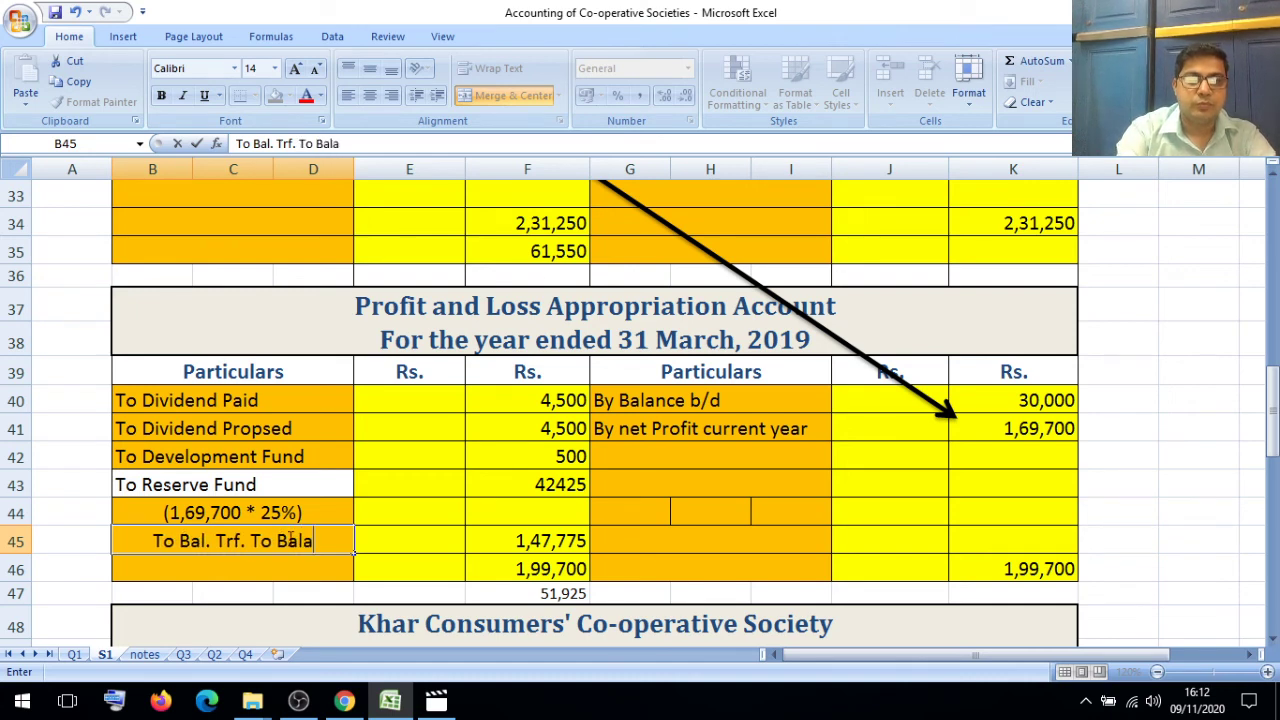
pyautogui.write('nce Sheet')
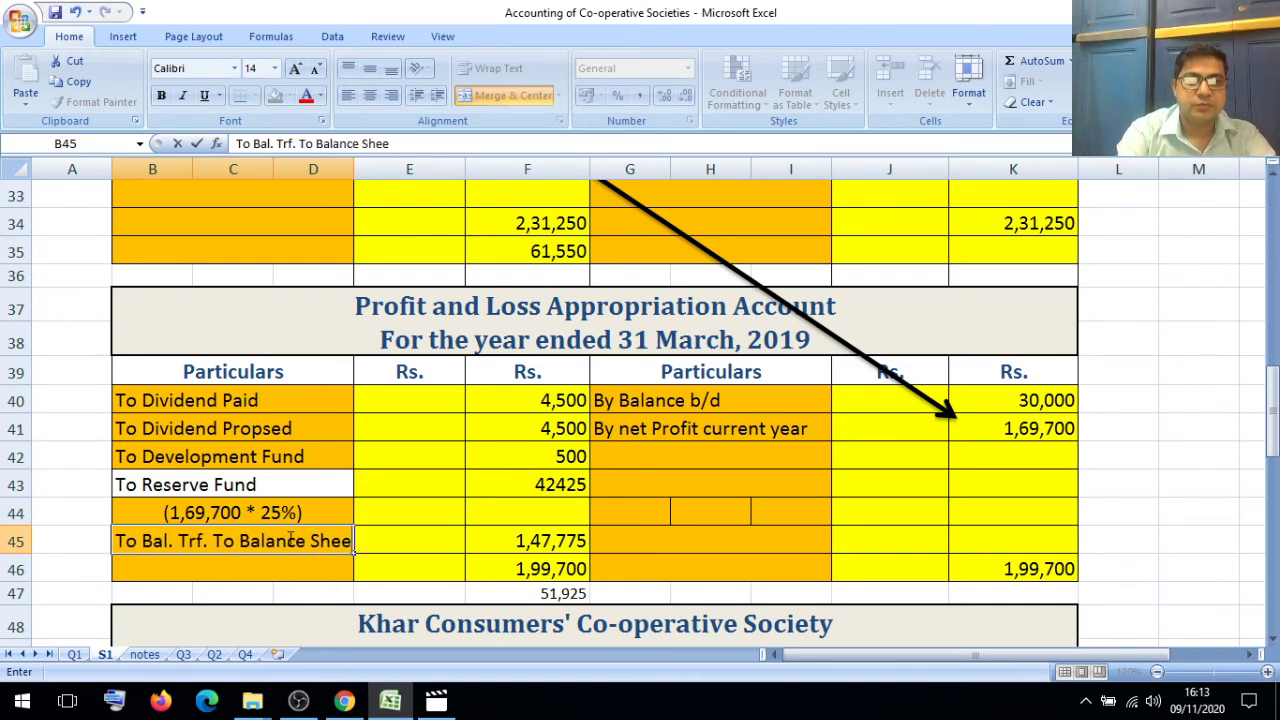
pyautogui.click(389, 590)
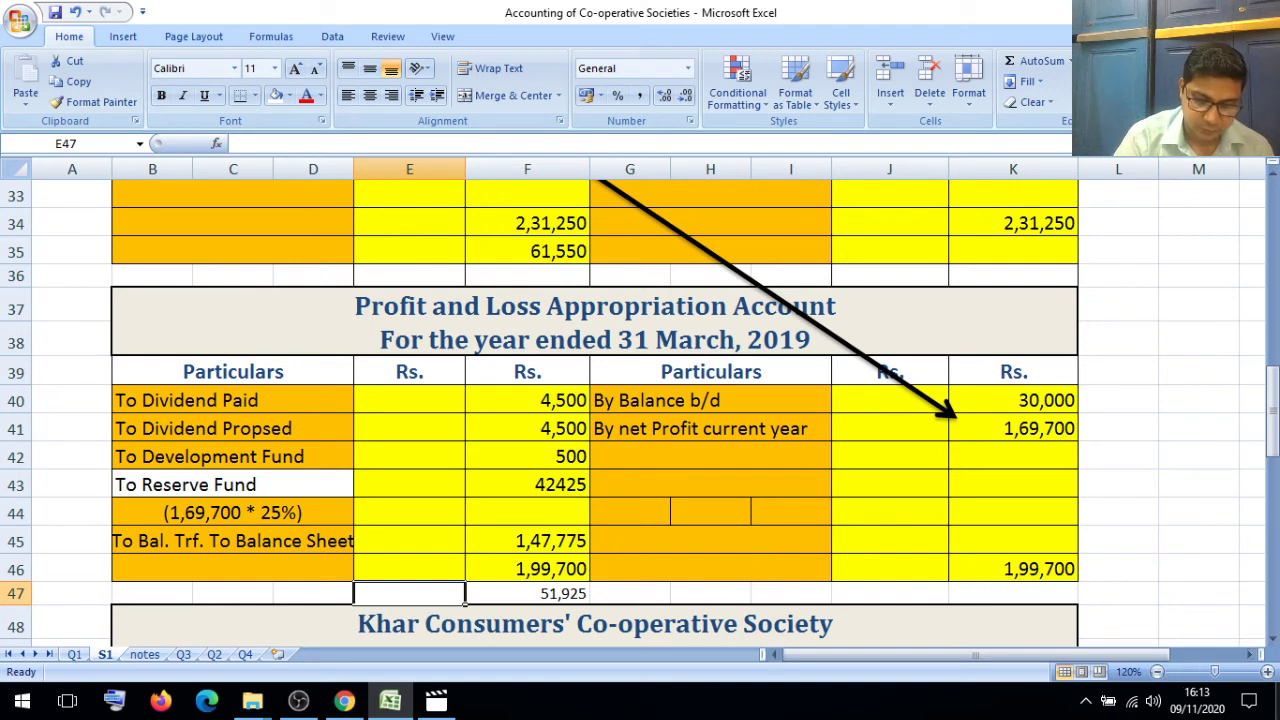
pyautogui.click(1273, 640)
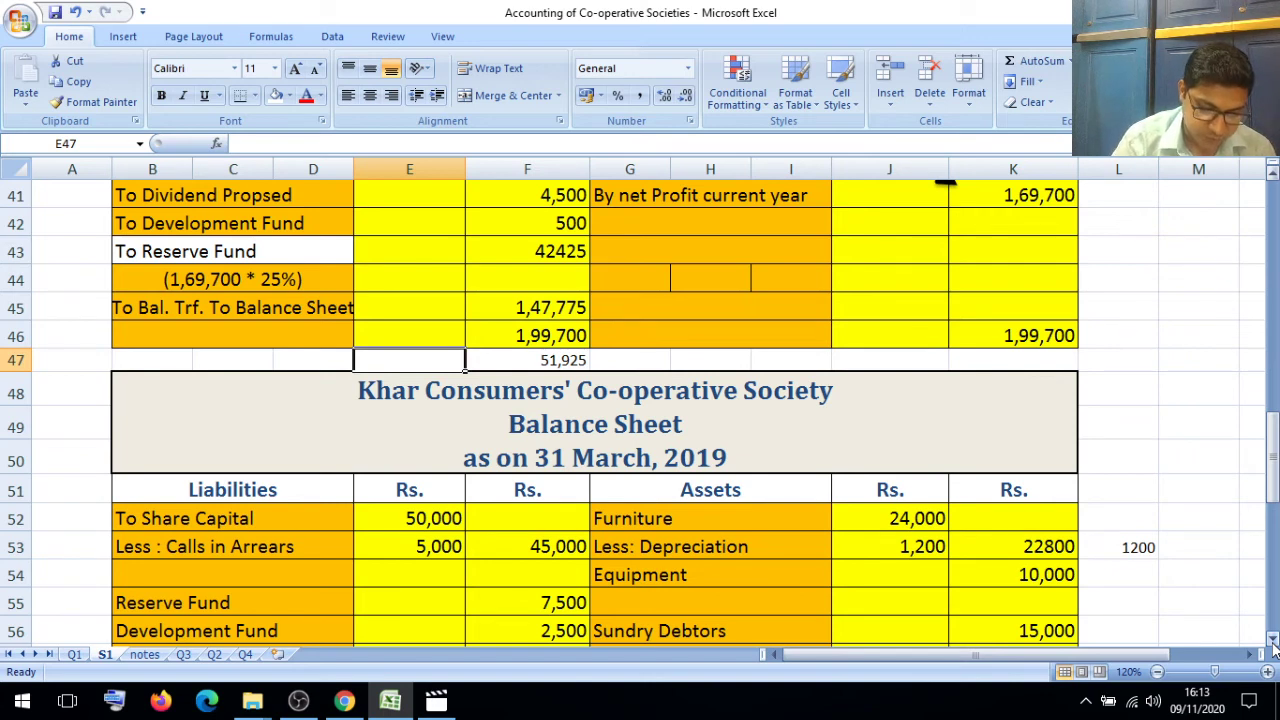
# Step: Add the label "Profit and loss Account" in B65, on the Liabilities side of the Balance Sheet below Outstanding Salaries
pyautogui.click(1273, 640)
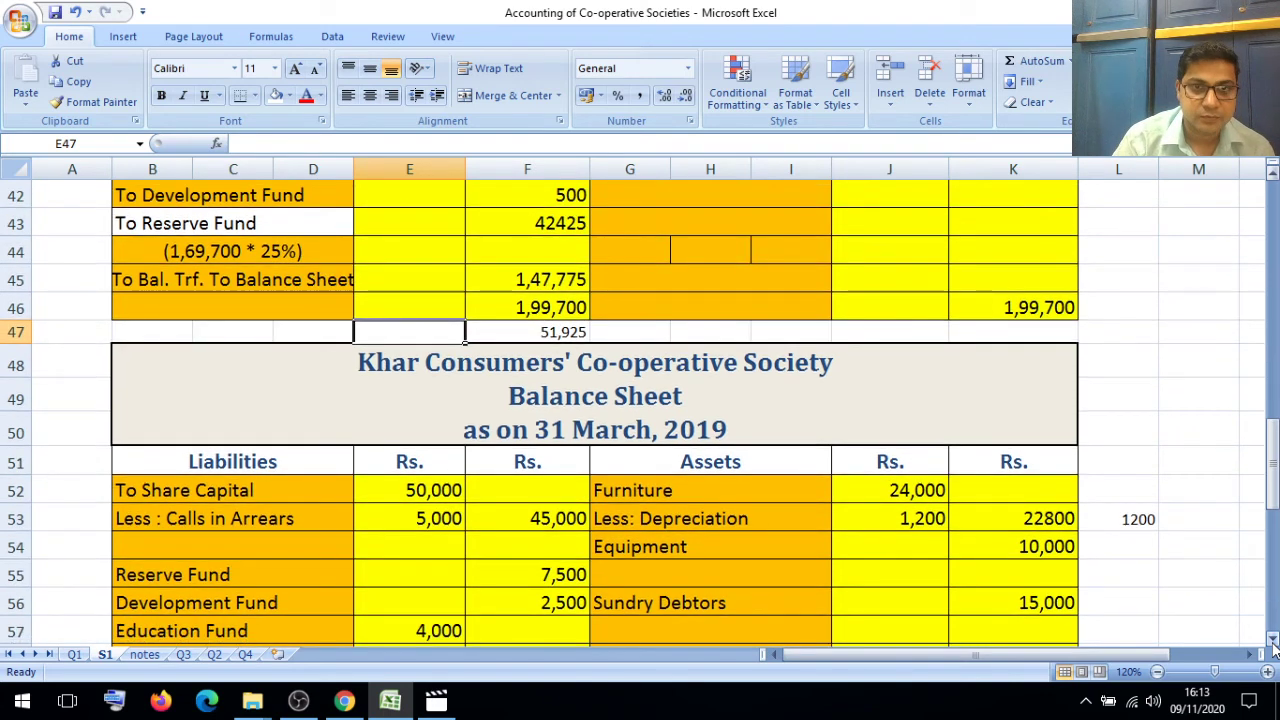
pyautogui.click(1273, 640)
pyautogui.click(1273, 640)
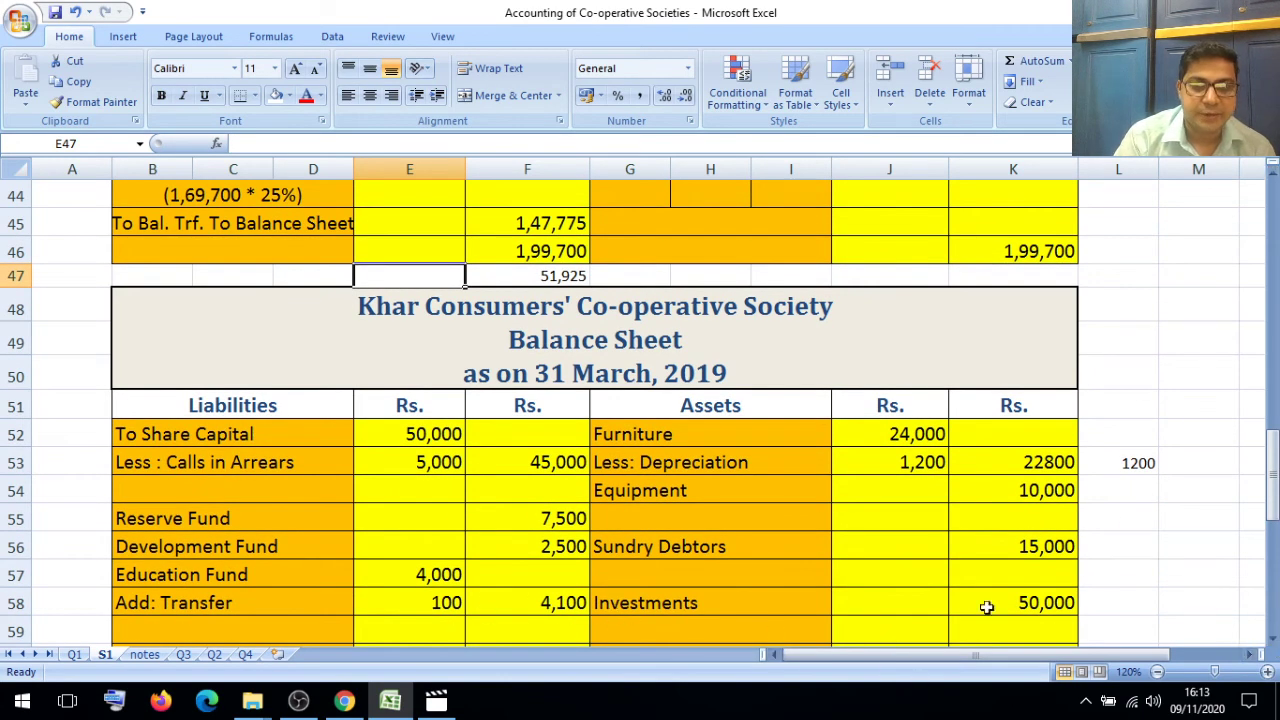
pyautogui.click(1273, 640)
pyautogui.click(1273, 640)
pyautogui.click(1273, 640)
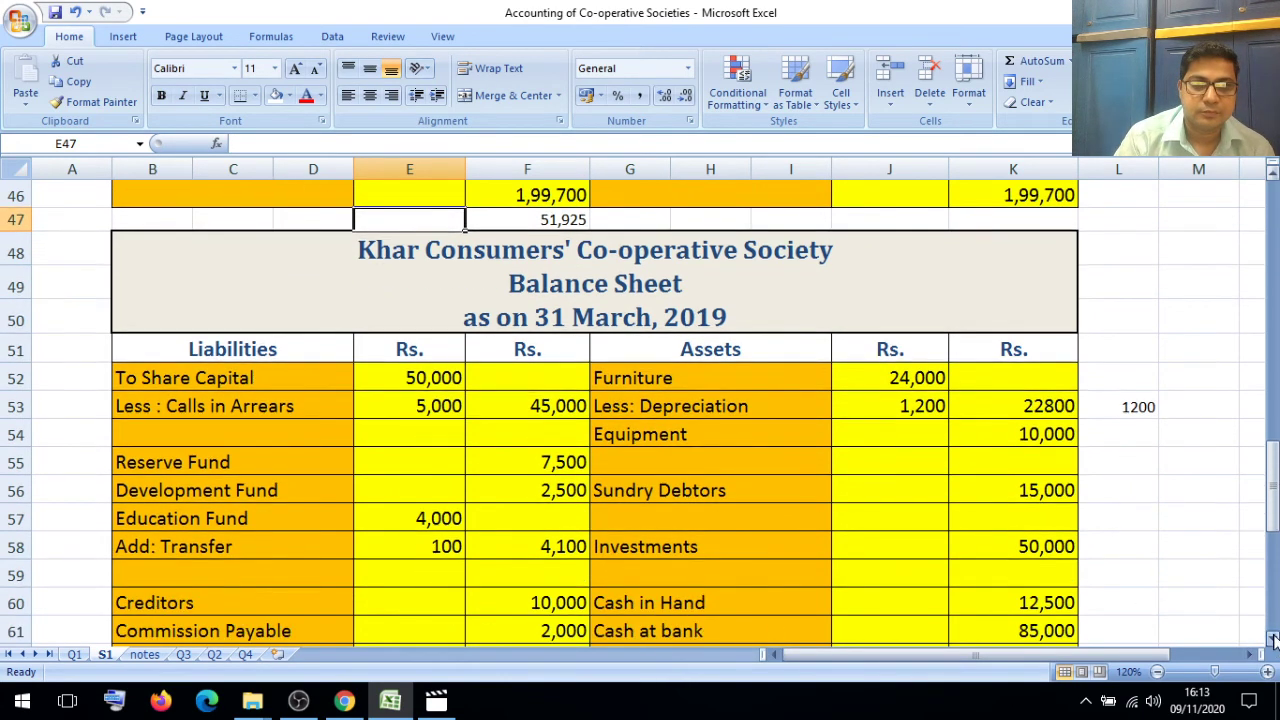
pyautogui.click(1273, 640)
pyautogui.click(1273, 640)
pyautogui.click(1273, 640)
pyautogui.click(1273, 640)
pyautogui.click(1273, 640)
pyautogui.click(1273, 640)
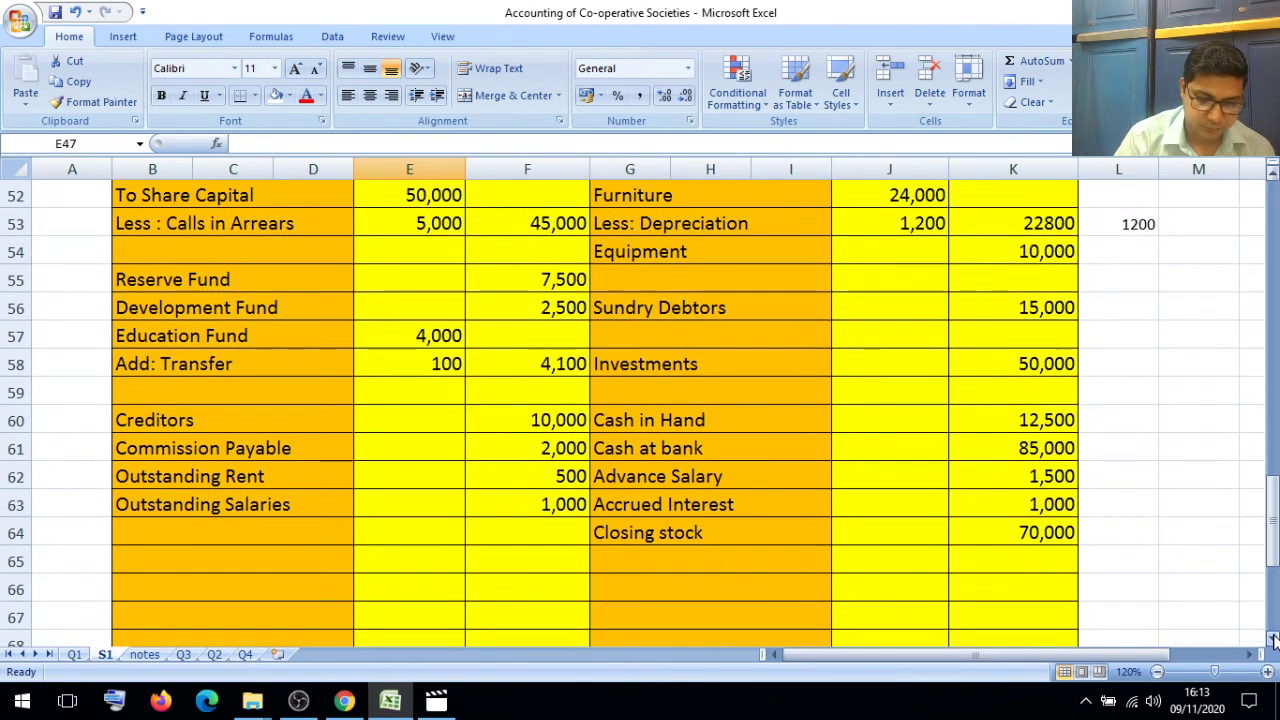
pyautogui.click(1273, 640)
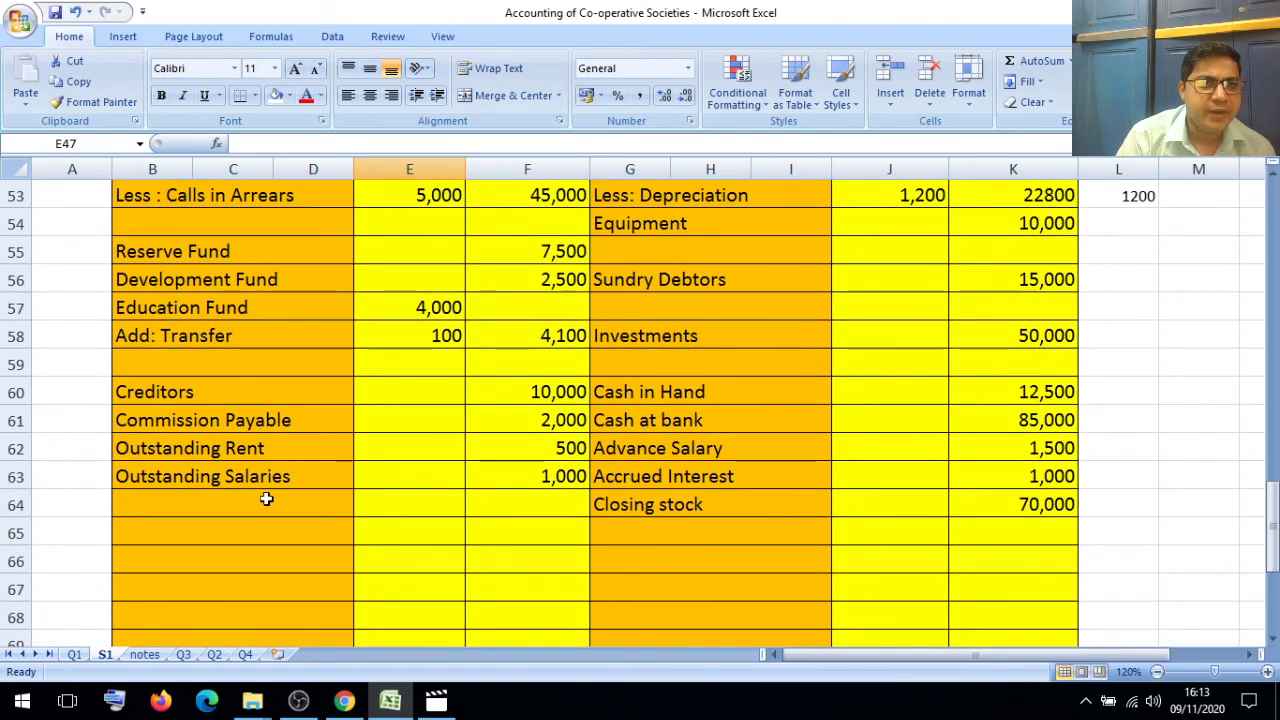
pyautogui.click(201, 527)
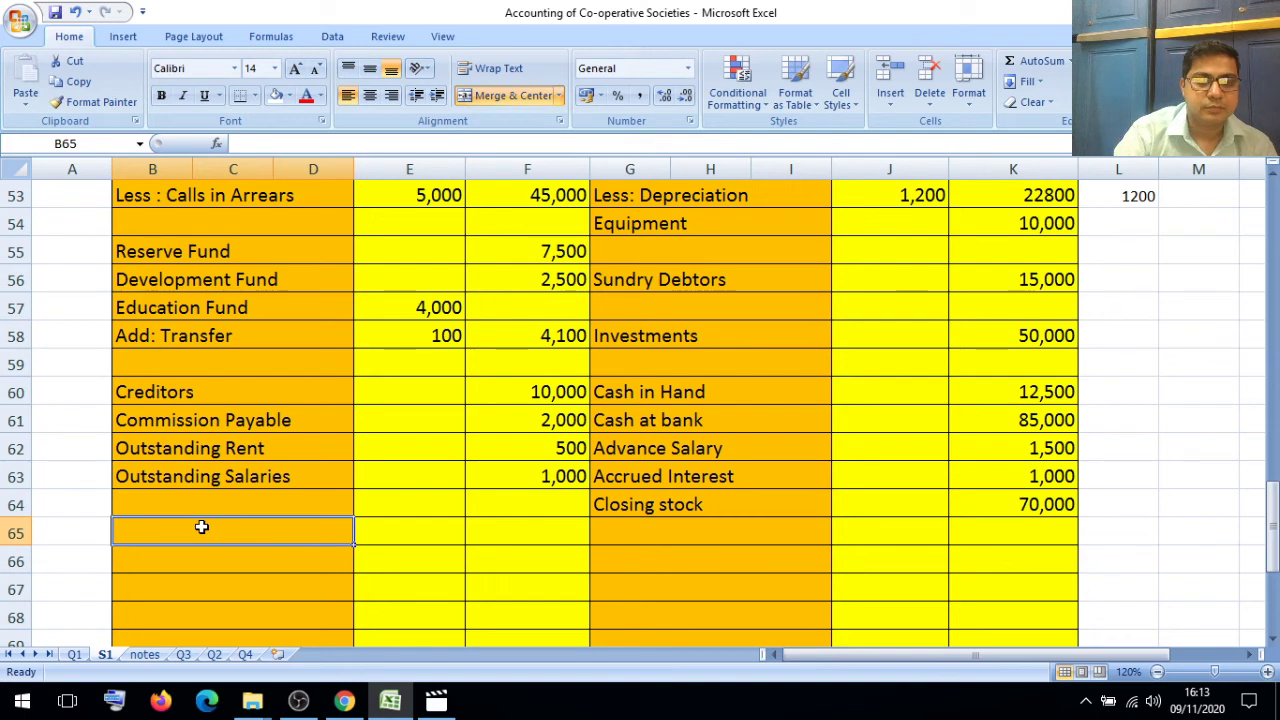
pyautogui.write('Profi')
pyautogui.write('ts')
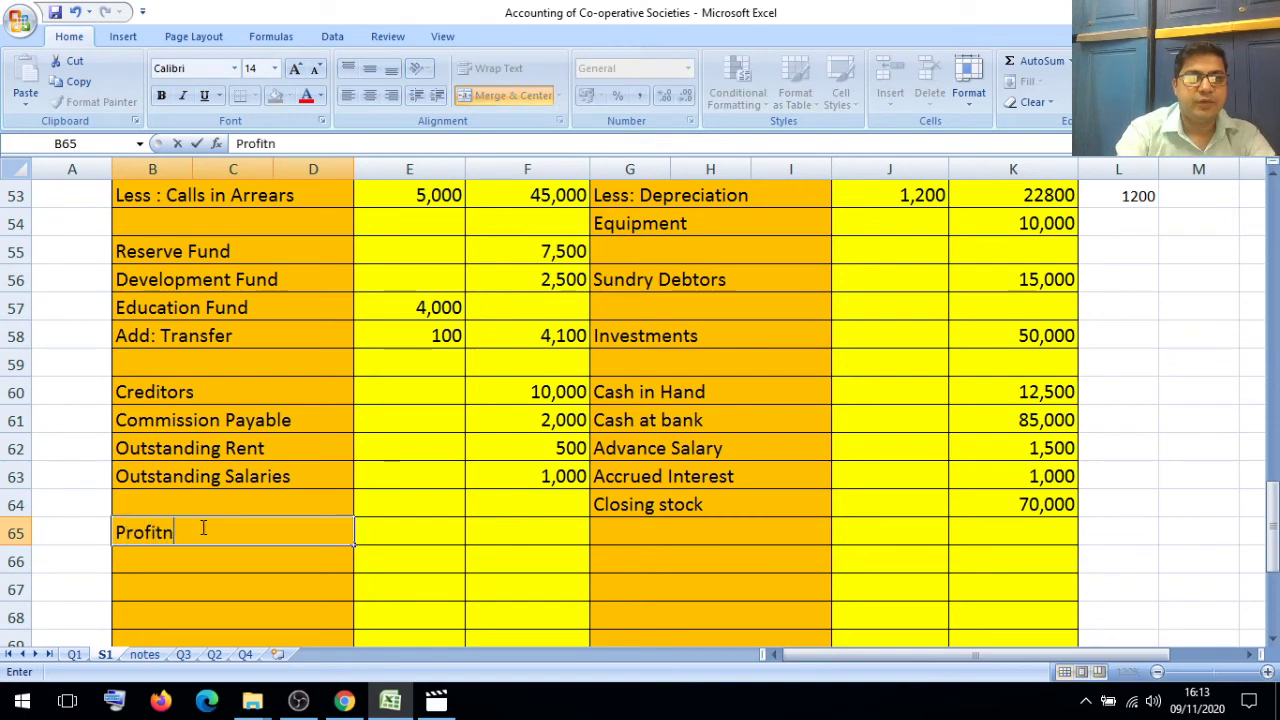
pyautogui.press('BackSpace')
pyautogui.write('and lo')
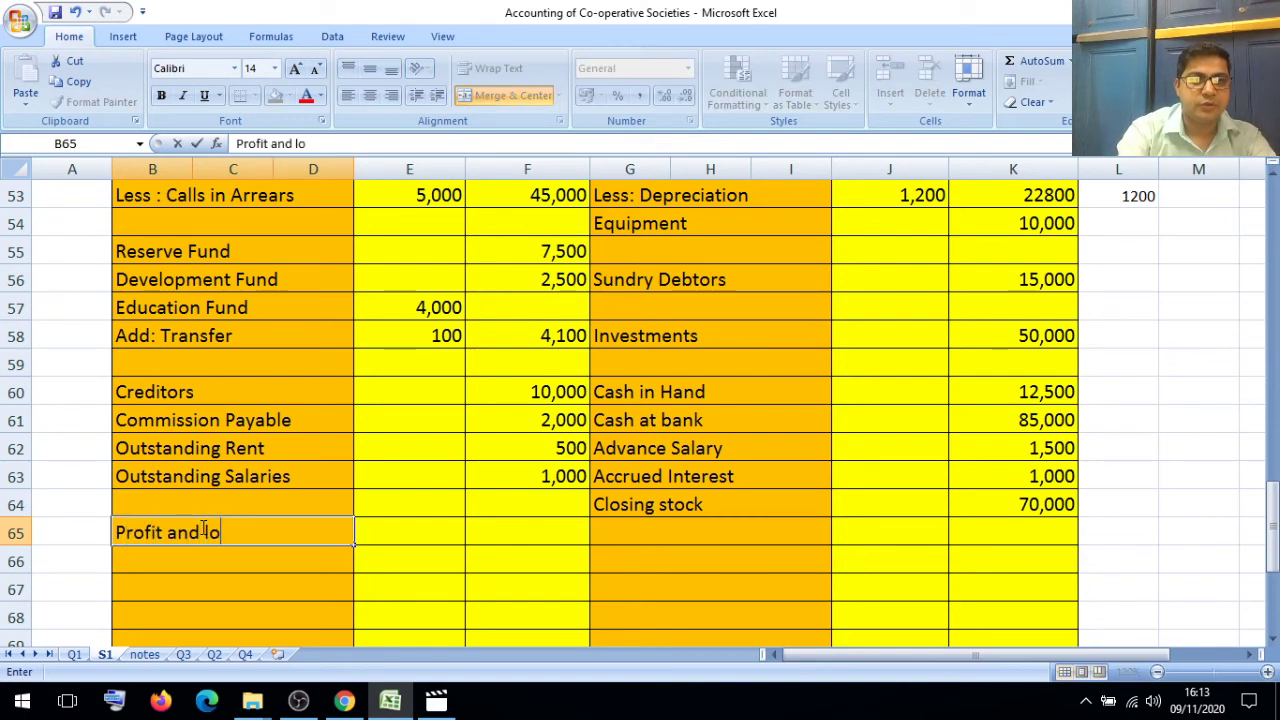
pyautogui.write('ss Account')
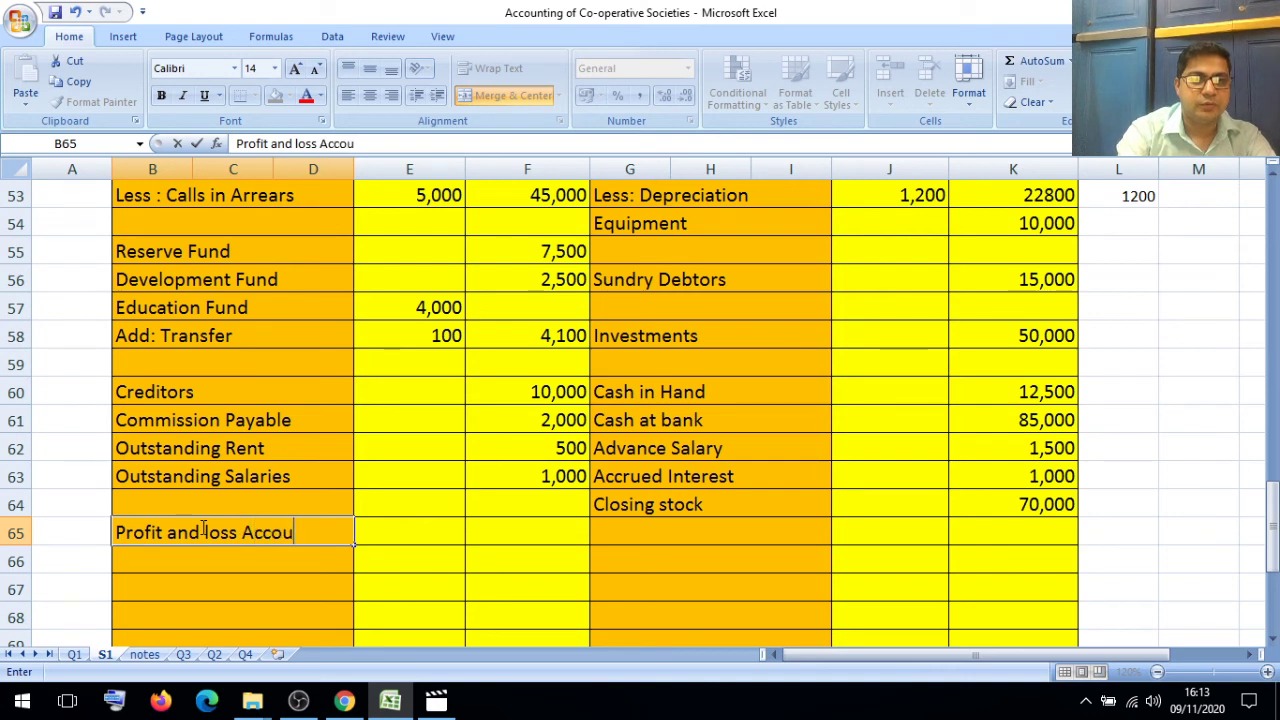
# Step: Enter the balance transferred from the Appropriation Account, 1,47,775, in E65 beside the Profit and loss Account label
pyautogui.click(411, 535)
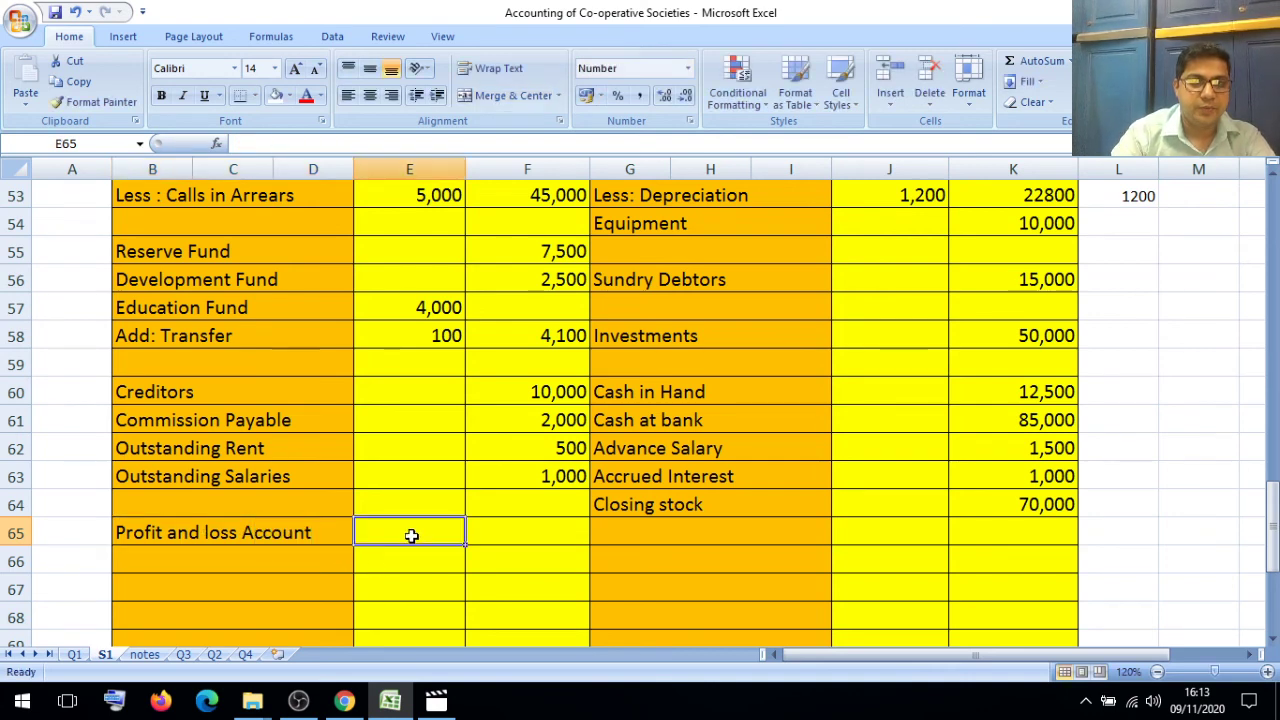
pyautogui.click(1274, 188)
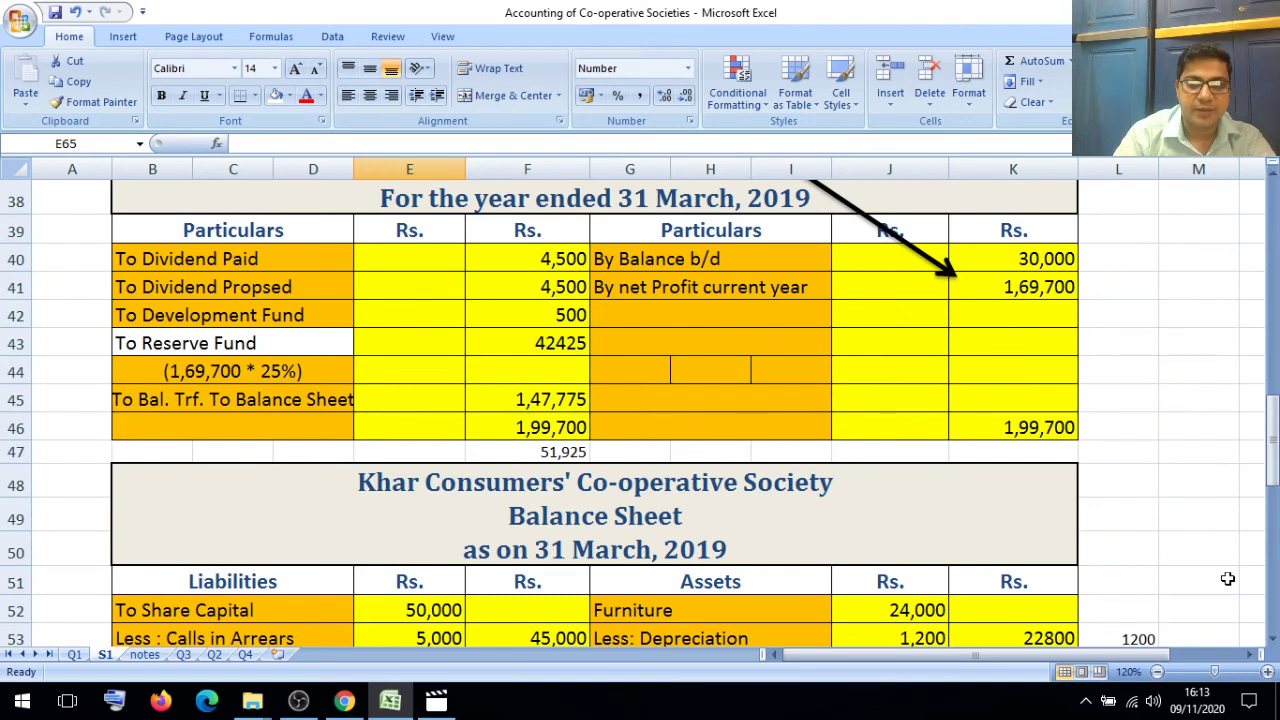
pyautogui.click(1273, 640)
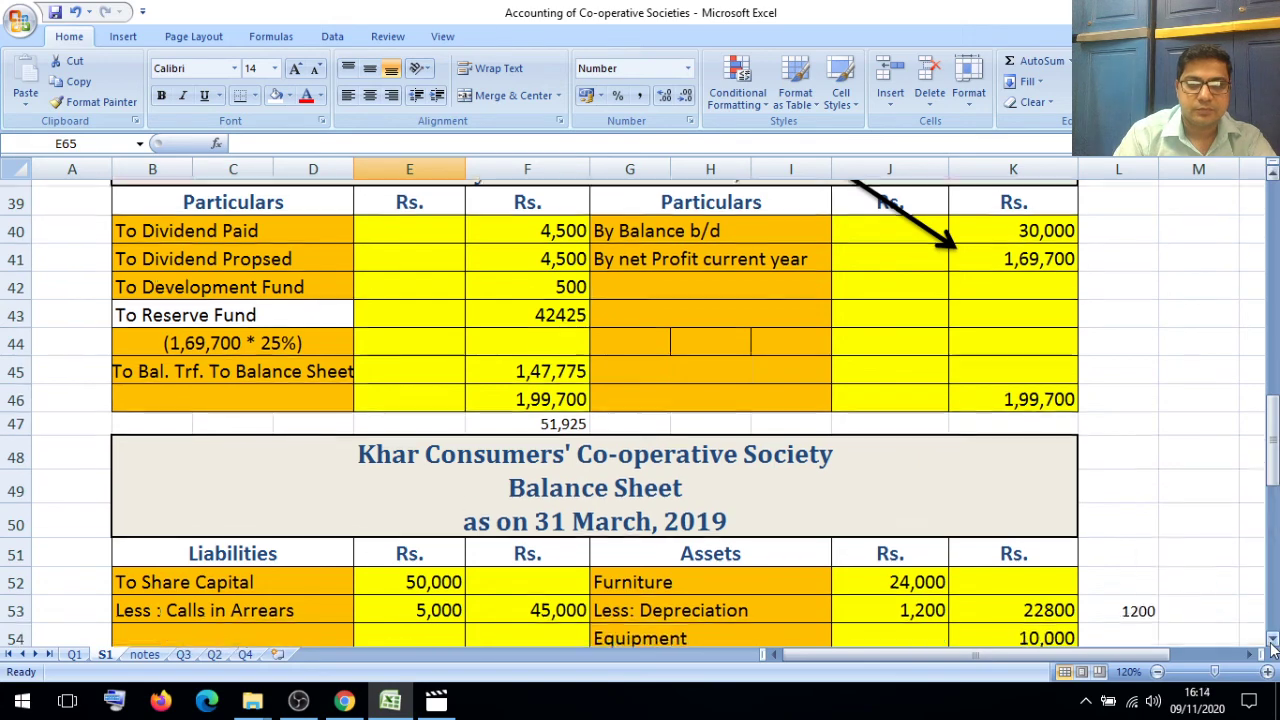
pyautogui.click(1273, 640)
pyautogui.click(1273, 640)
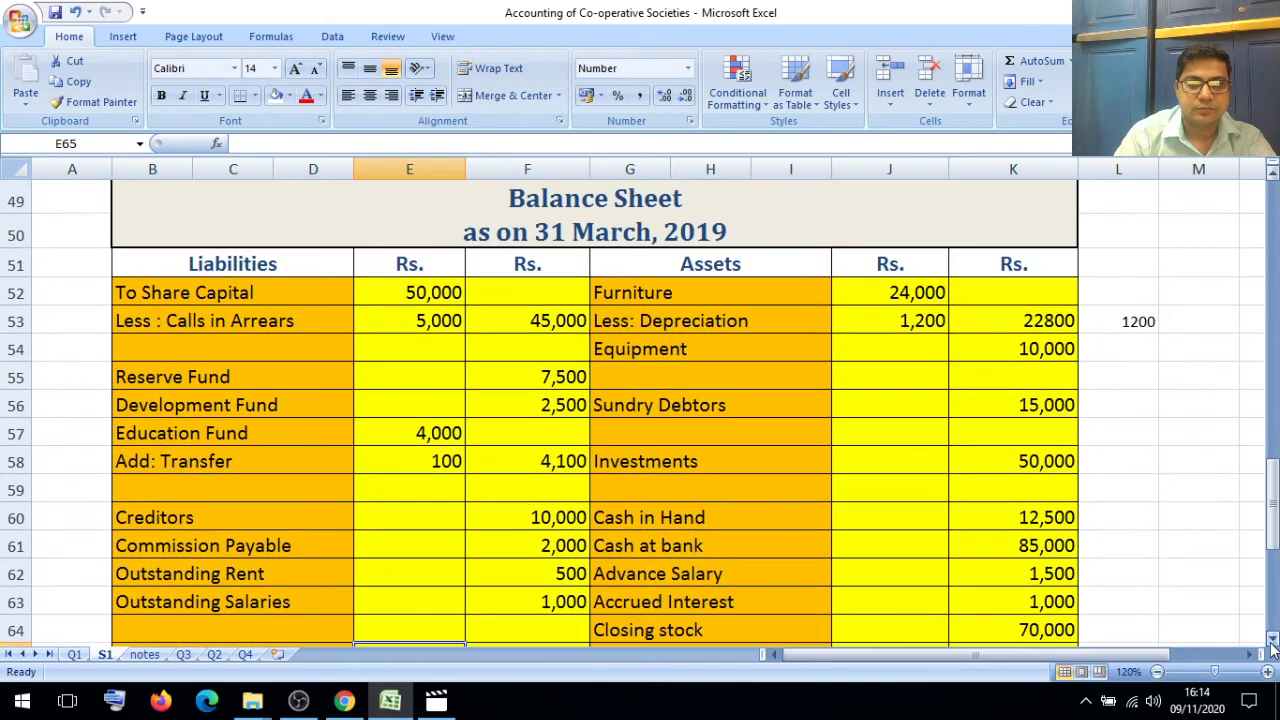
pyautogui.click(1273, 640)
pyautogui.click(1273, 640)
pyautogui.write('1,')
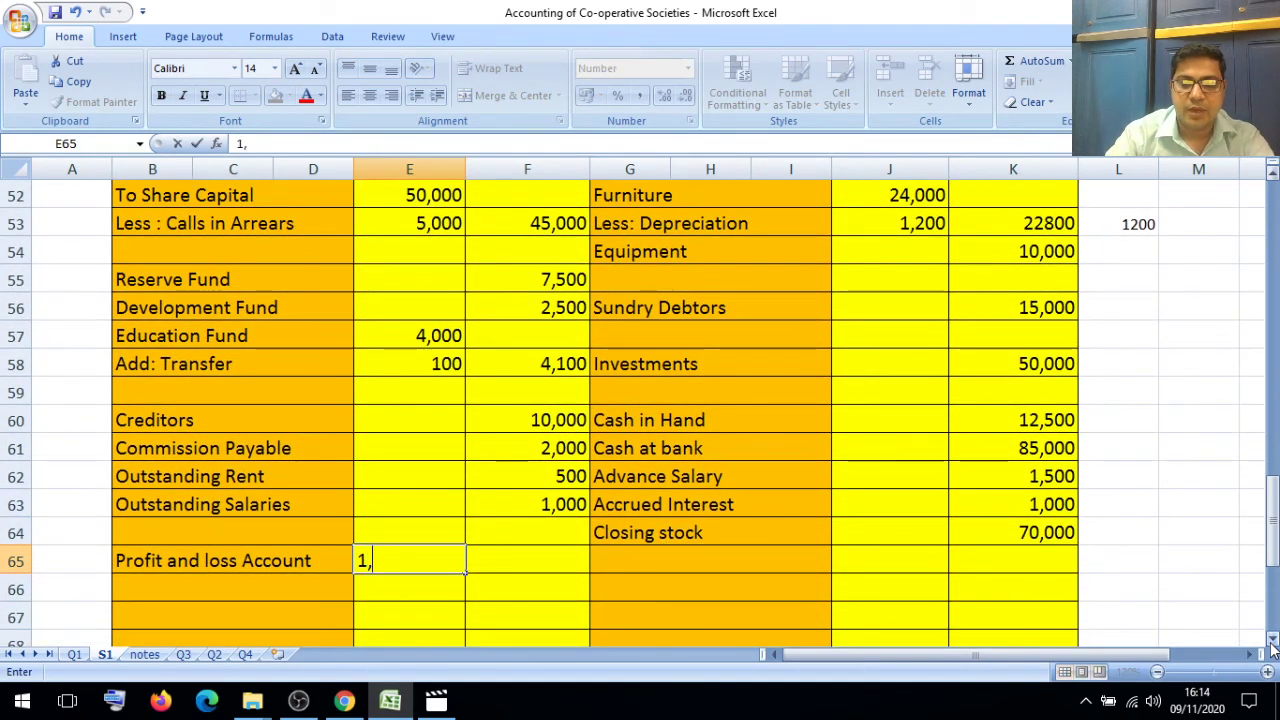
pyautogui.write('47,775')
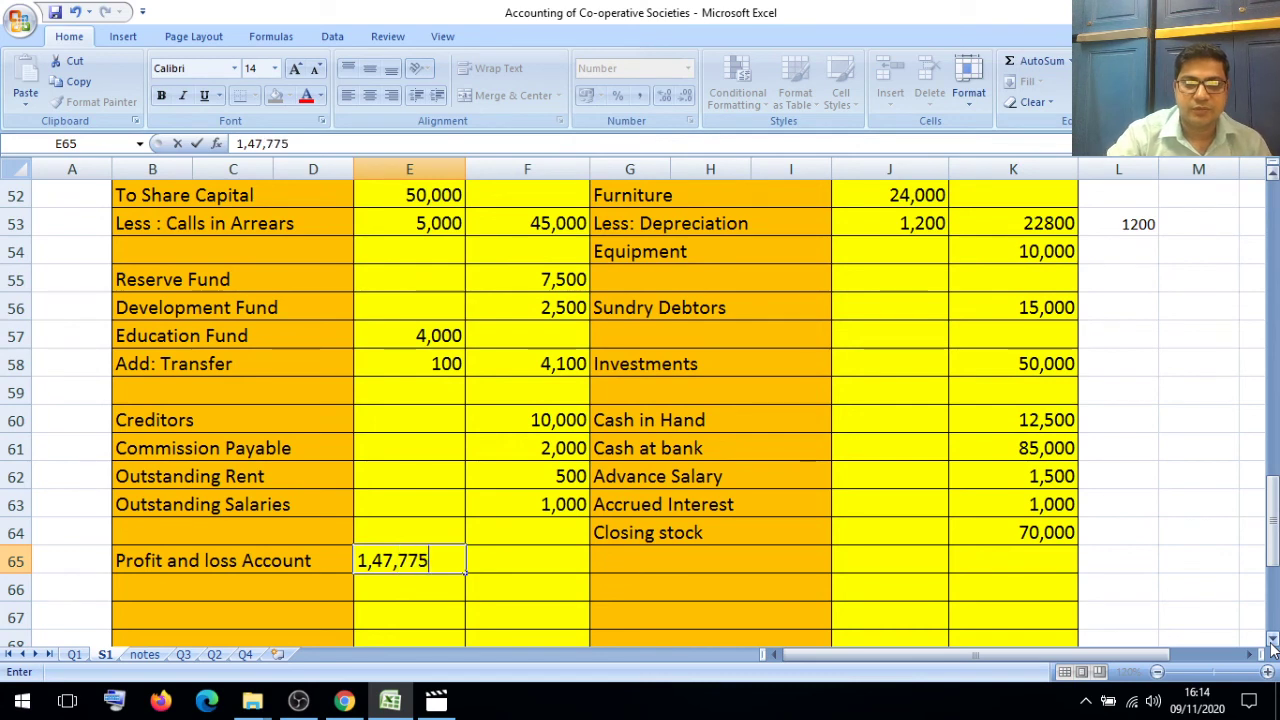
pyautogui.click(566, 624)
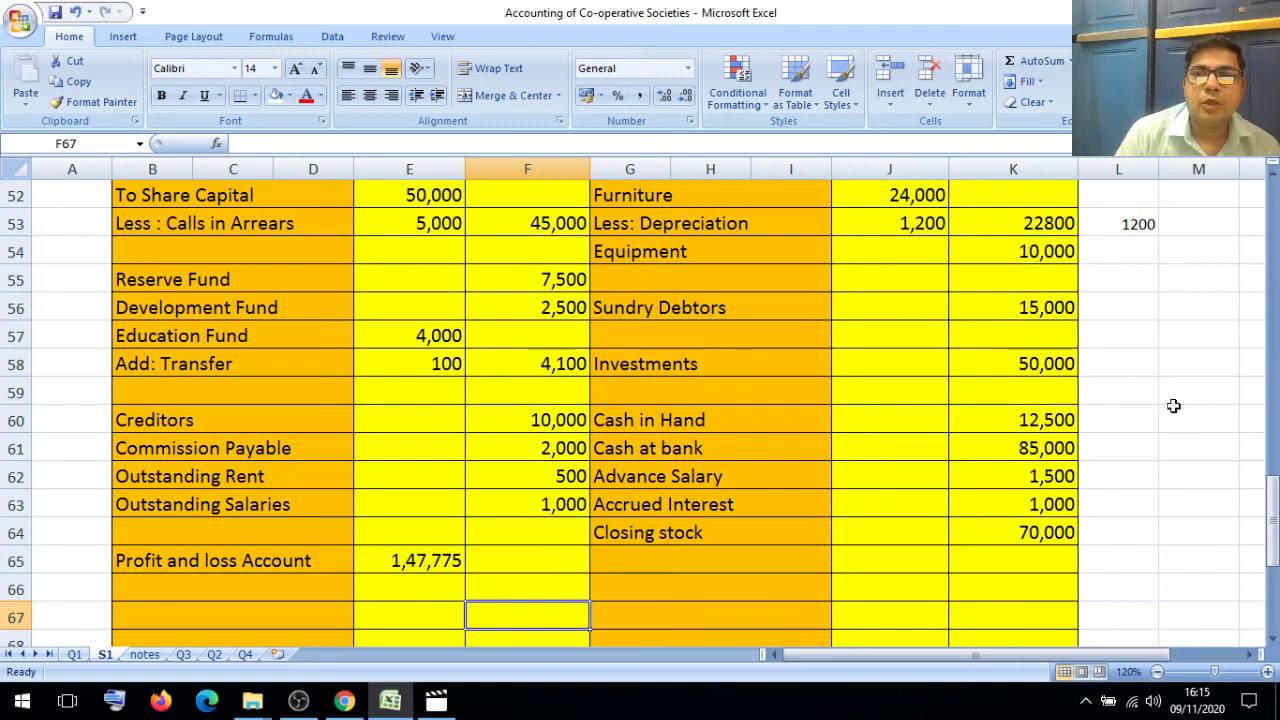
# Step: Check the Profit and loss Account amount in E65 against the balance transferred in F45 of the Appropriation Account
pyautogui.click(1273, 178)
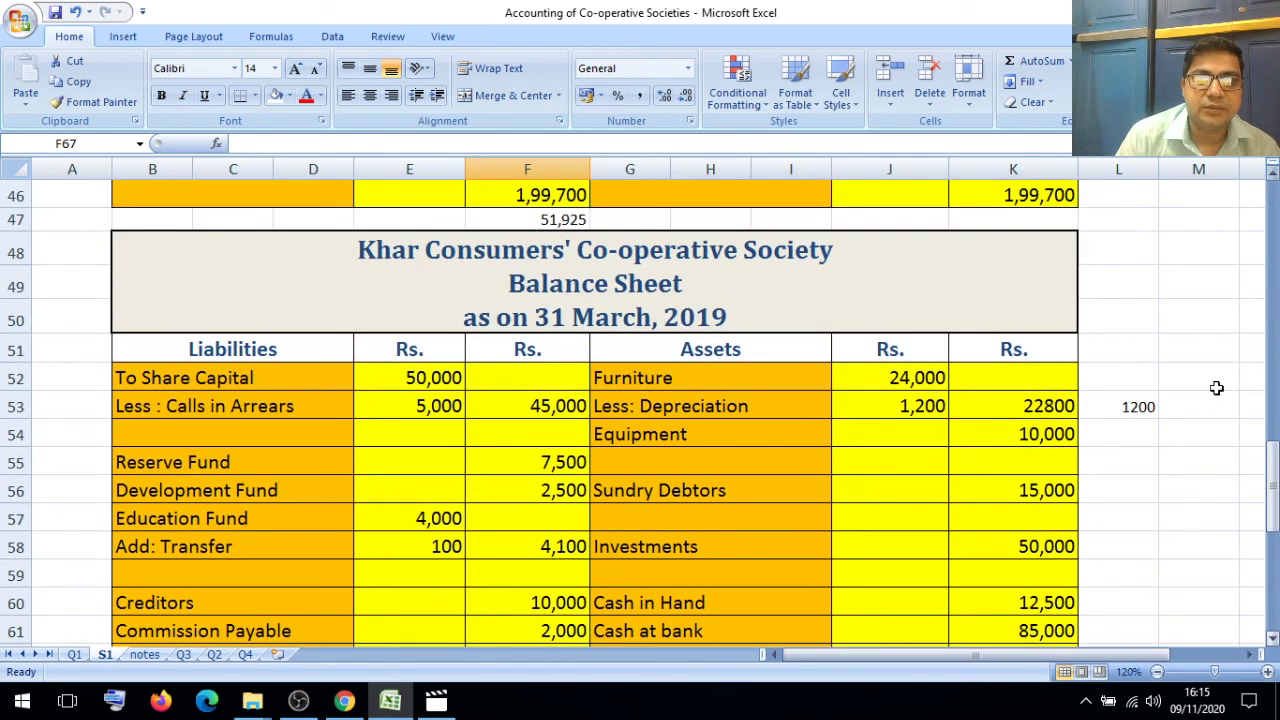
pyautogui.click(1273, 636)
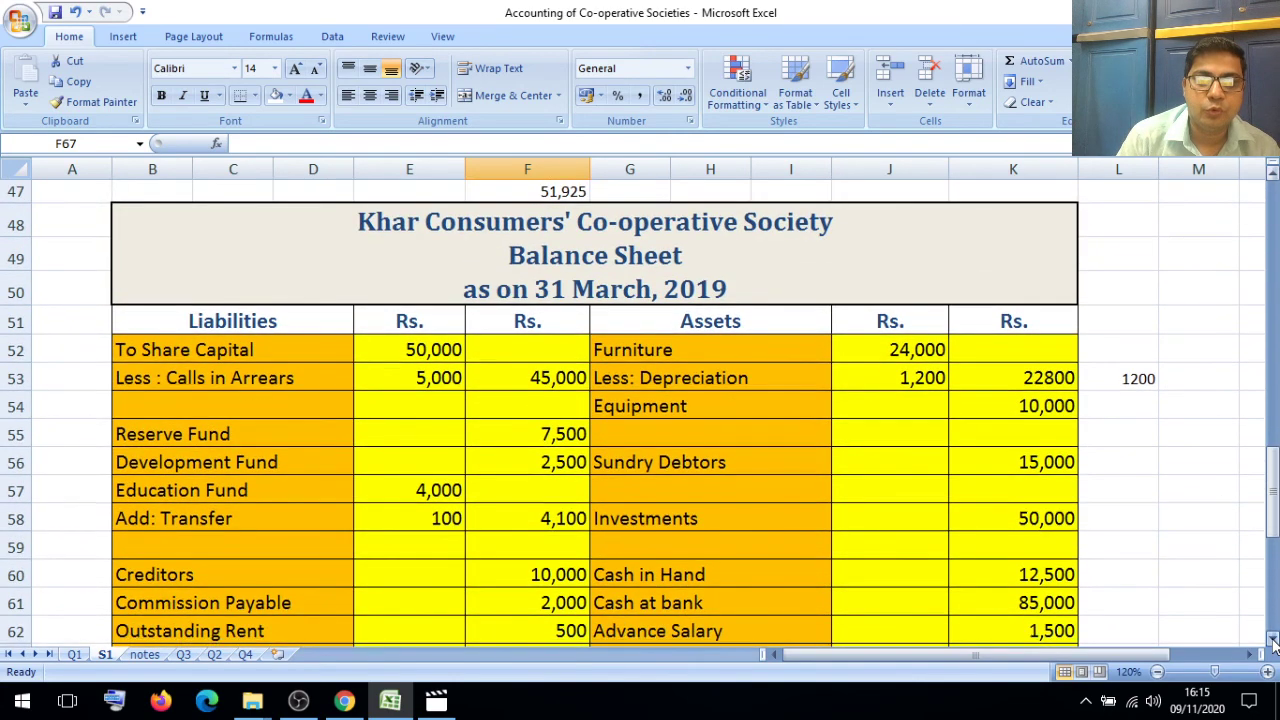
pyautogui.click(1273, 640)
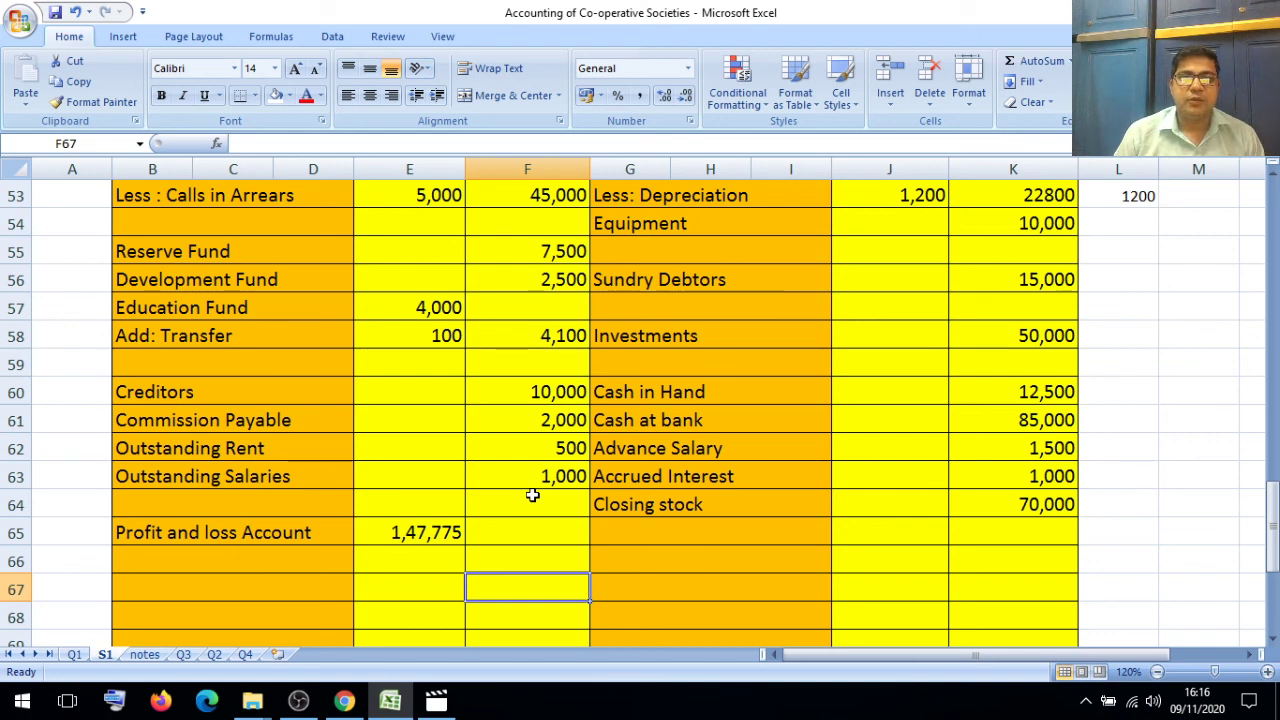
pyautogui.click(420, 533)
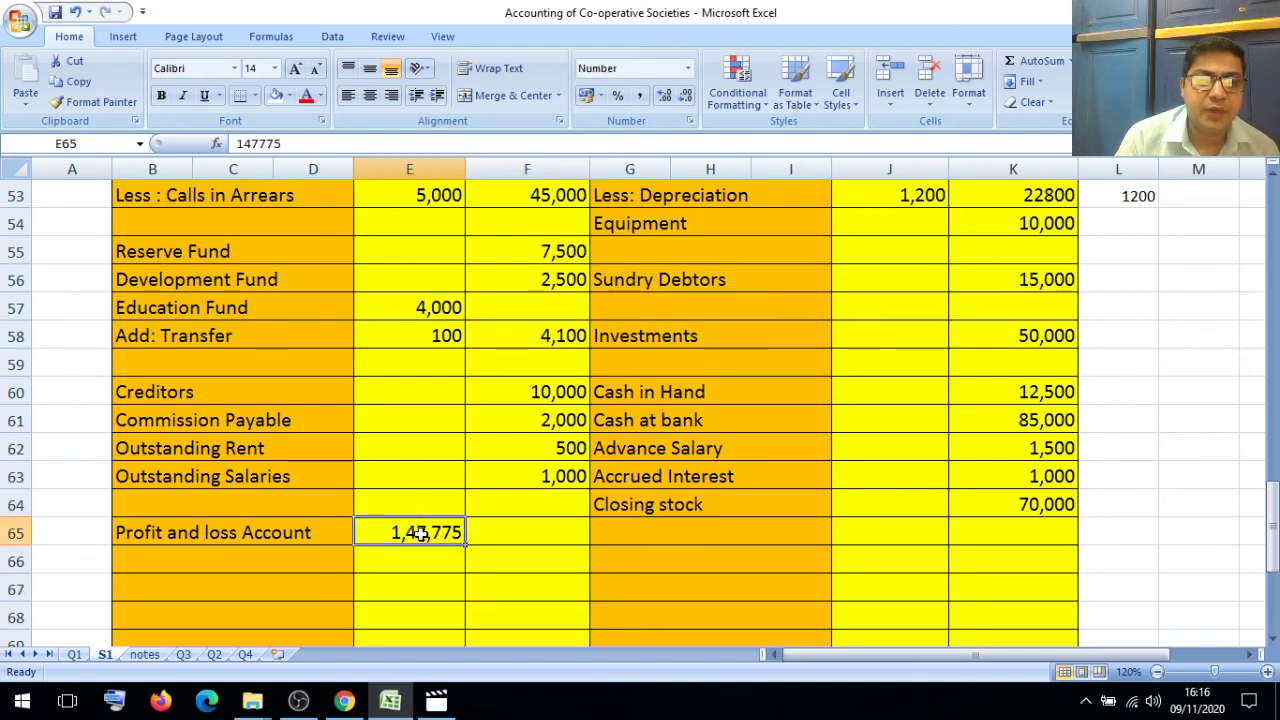
pyautogui.click(1273, 176)
pyautogui.scroll(6, 1273, 176)
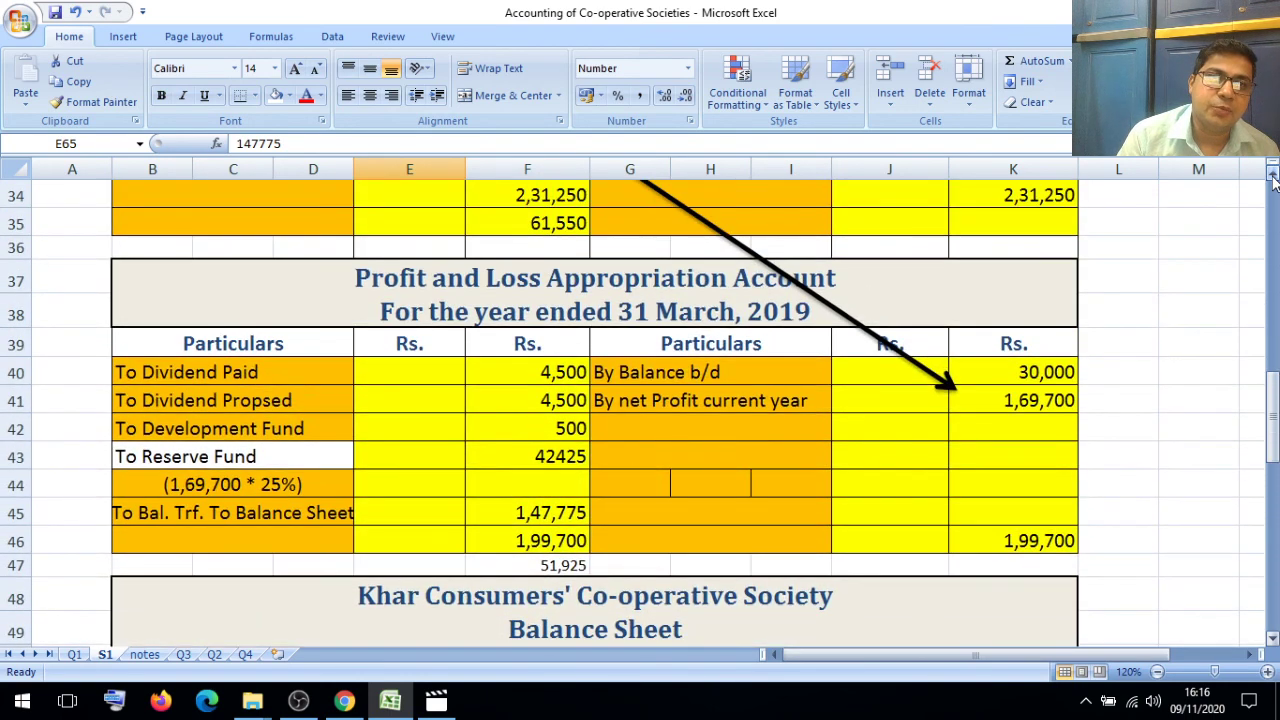
pyautogui.click(516, 513)
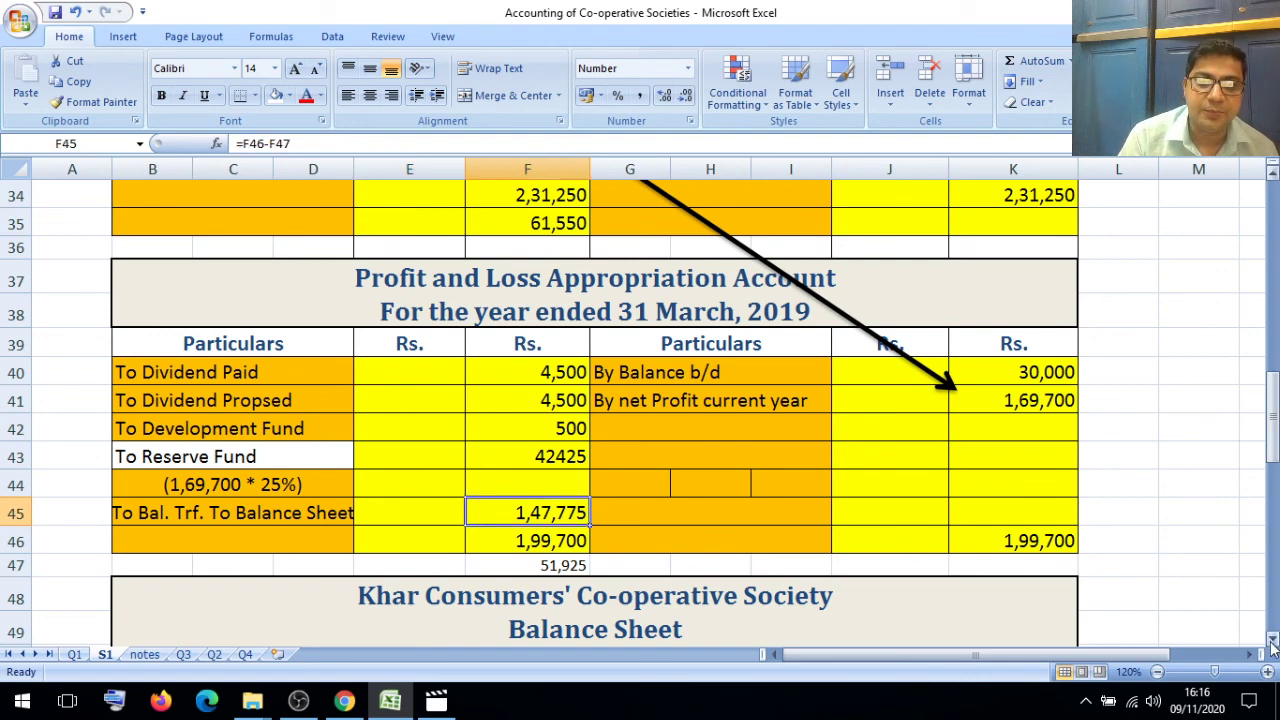
pyautogui.moveTo(1272, 640); pyautogui.dragTo(1272, 645)
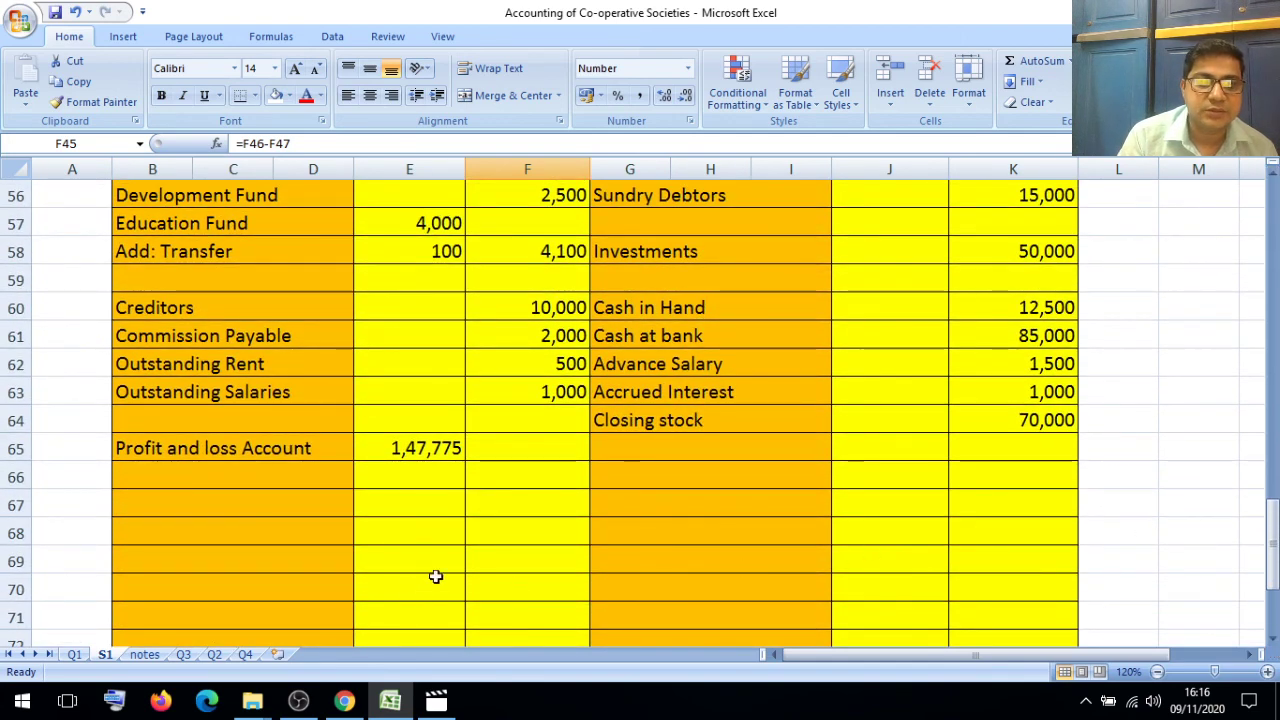
pyautogui.click(297, 701)
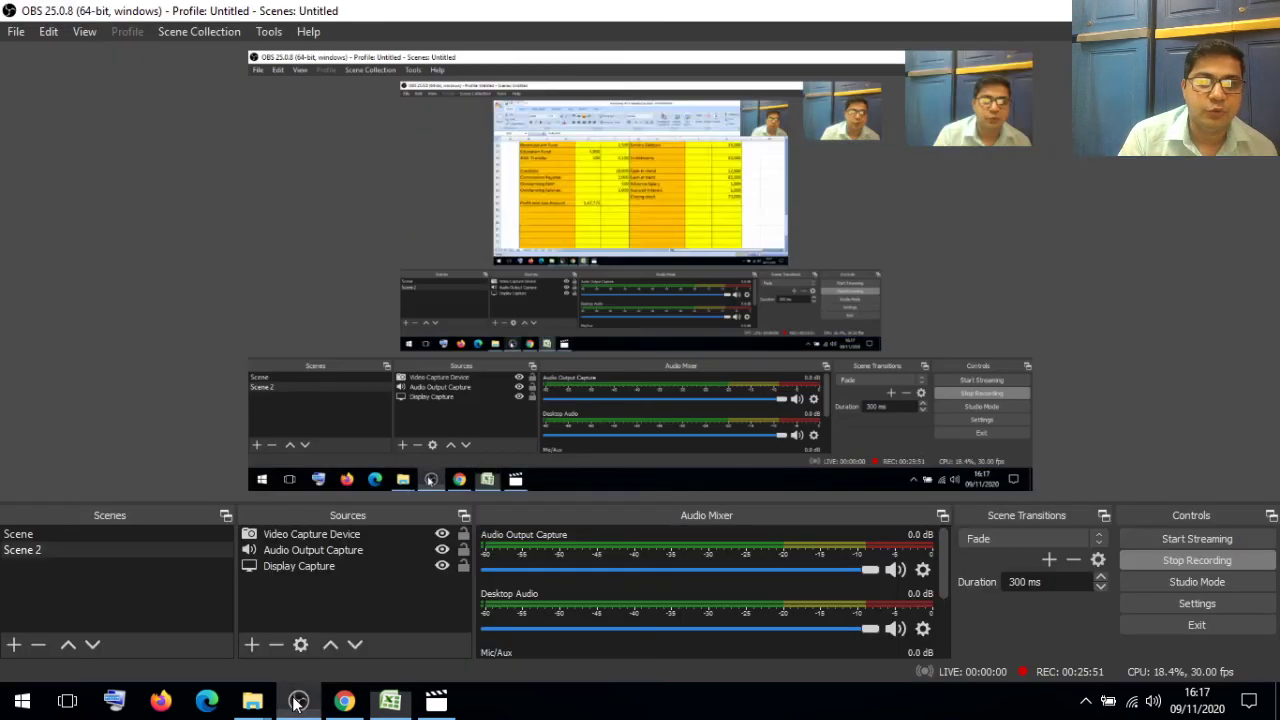